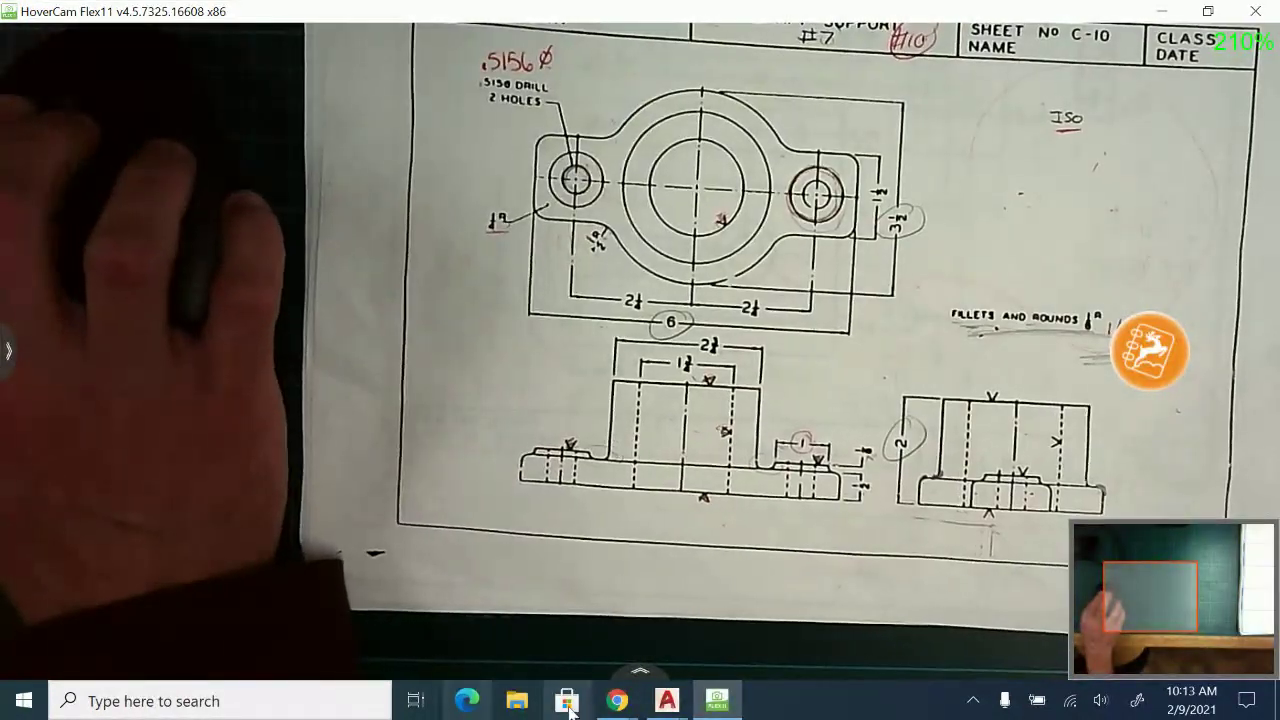
Review the shaft support sheet in HoverCam and switch to the ShaftSupport.dwg drawing in AutoCAD.
mouse_move(667, 700)
left_click(835, 640)
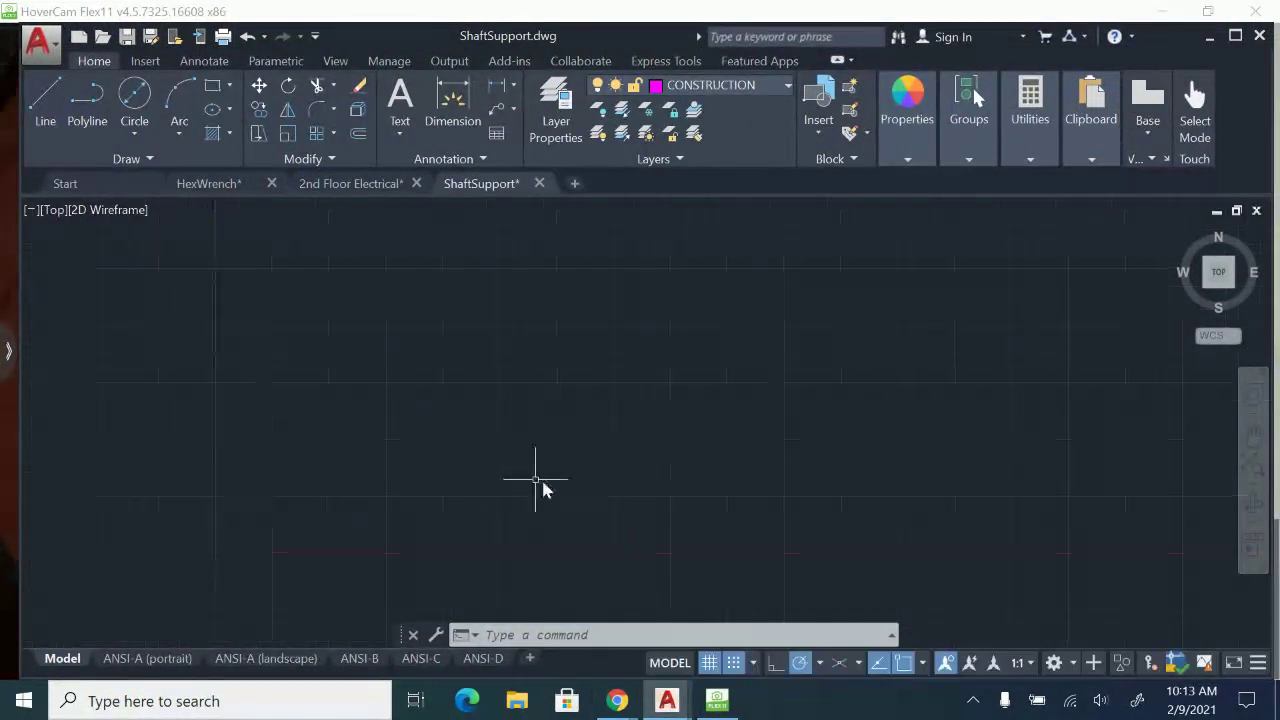
left_click(705, 704)
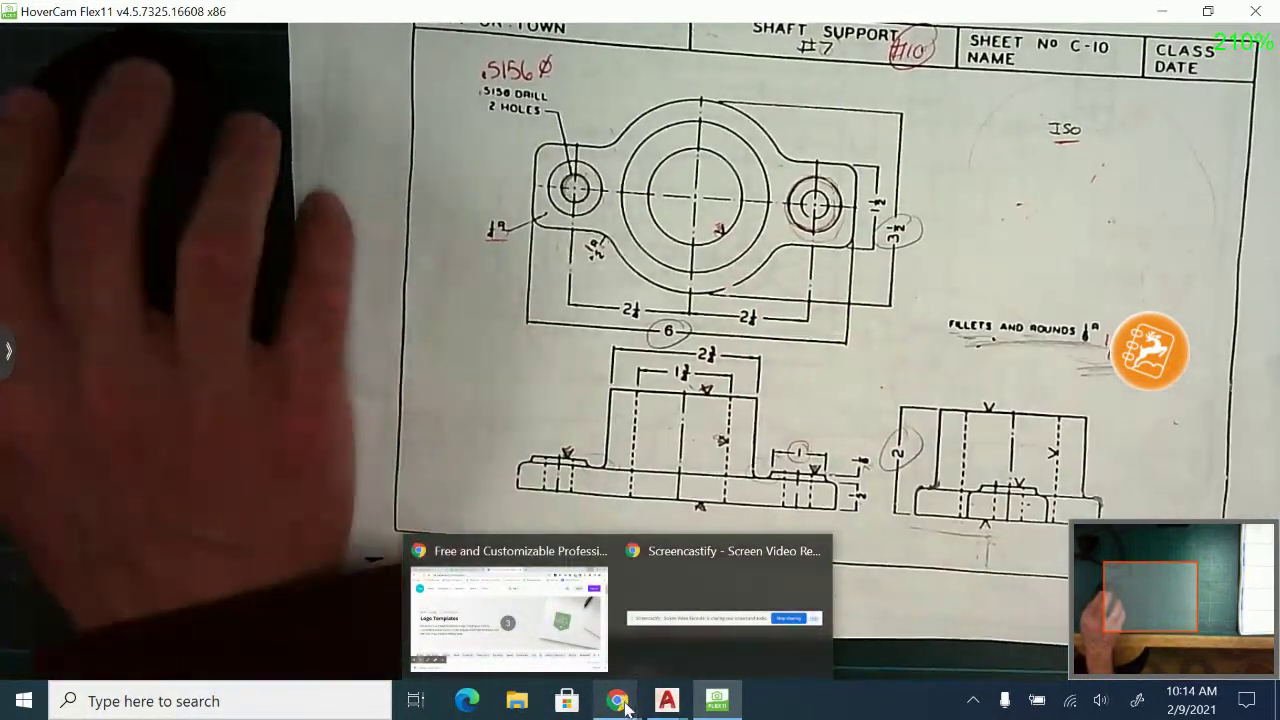
mouse_move(667, 702)
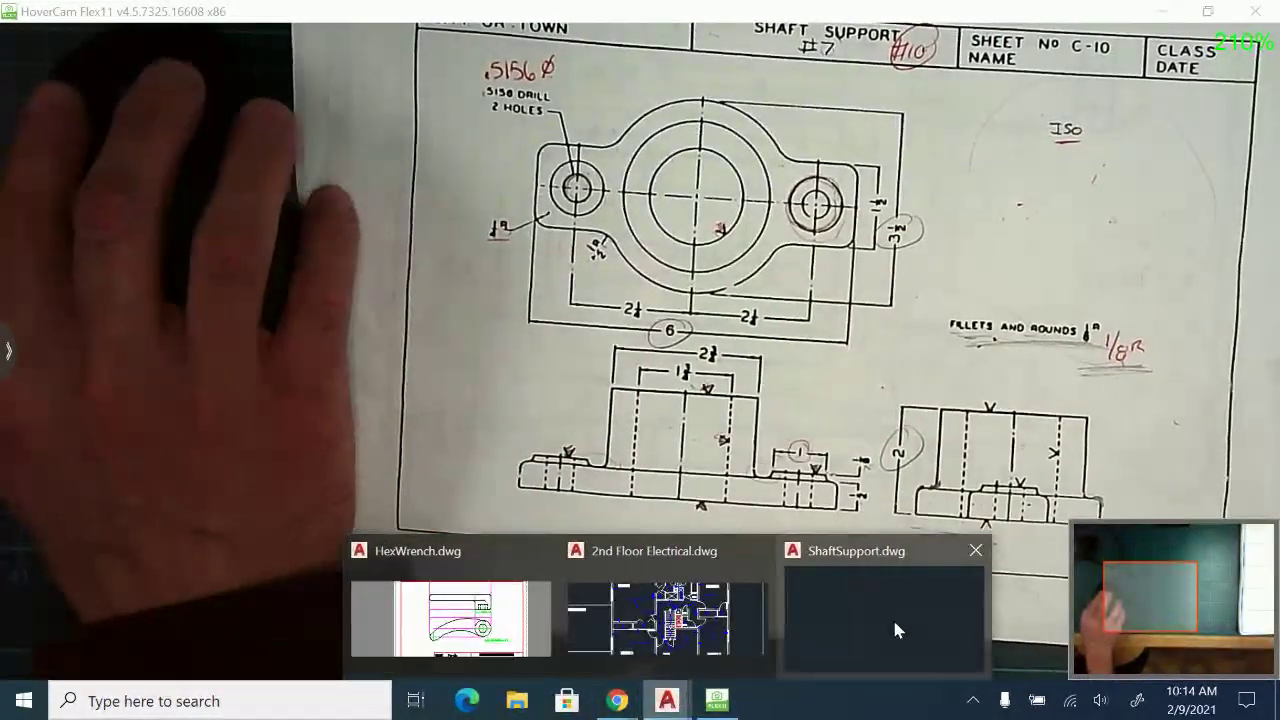
left_click(892, 617)
key("Escape")
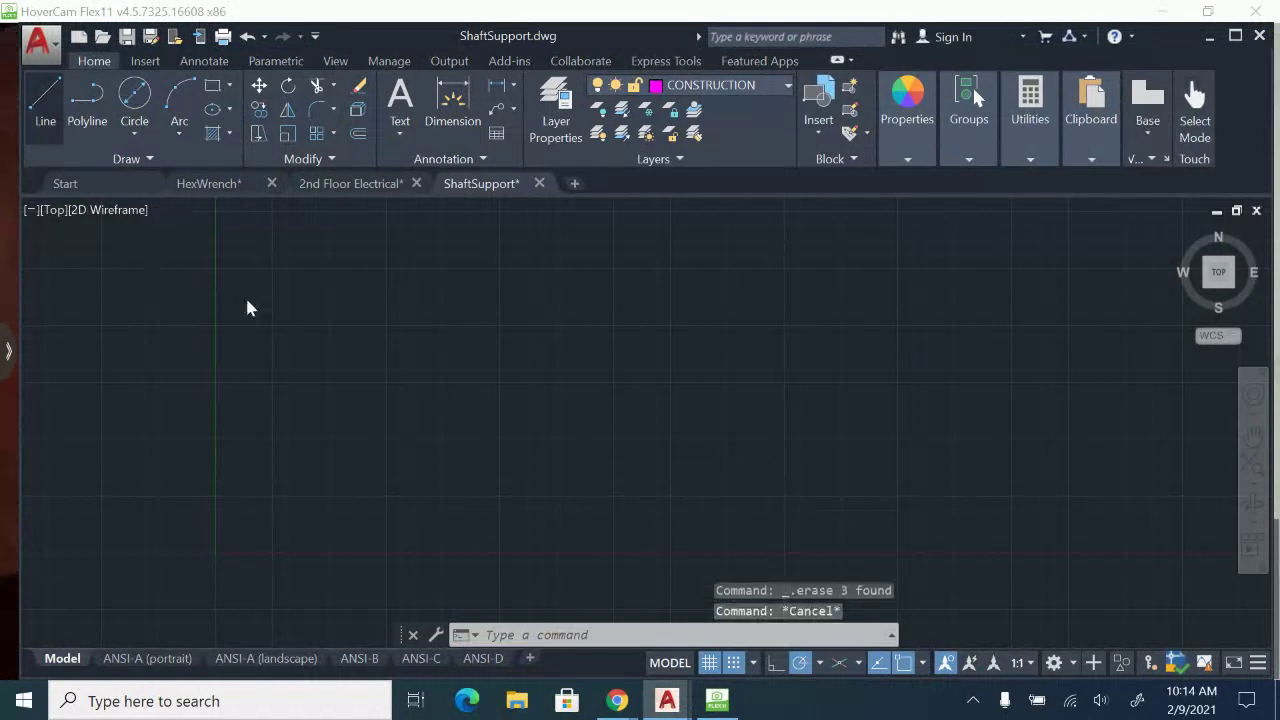
Draw a horizontal construction line about 16 units long, starting one unit right of and above the origin.
key("l")
key("Return")
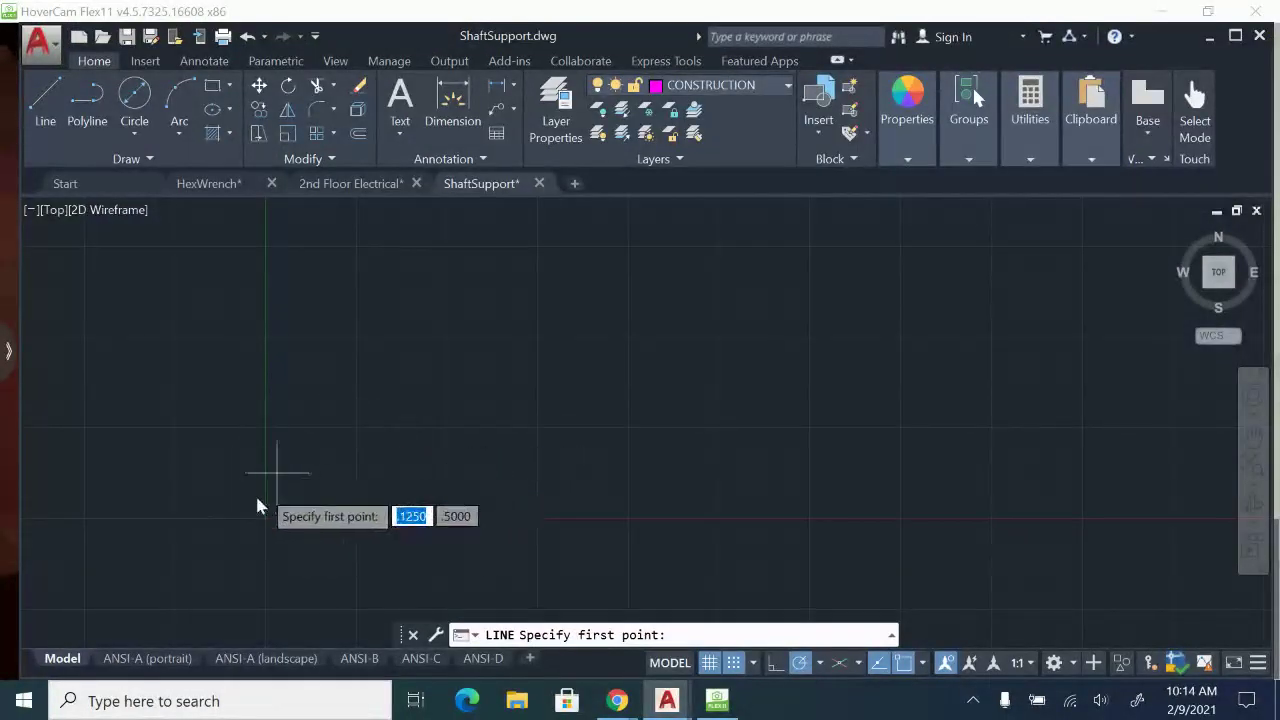
left_click(356, 428)
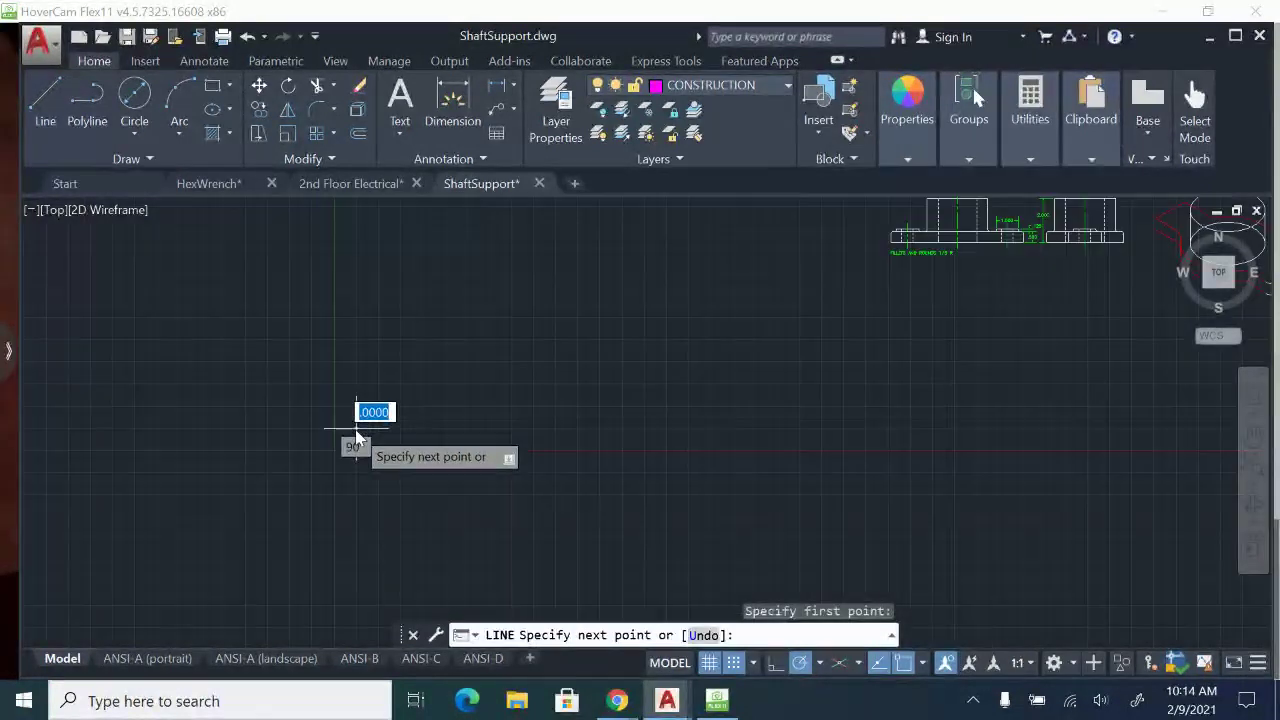
left_click(719, 429)
key("Escape")
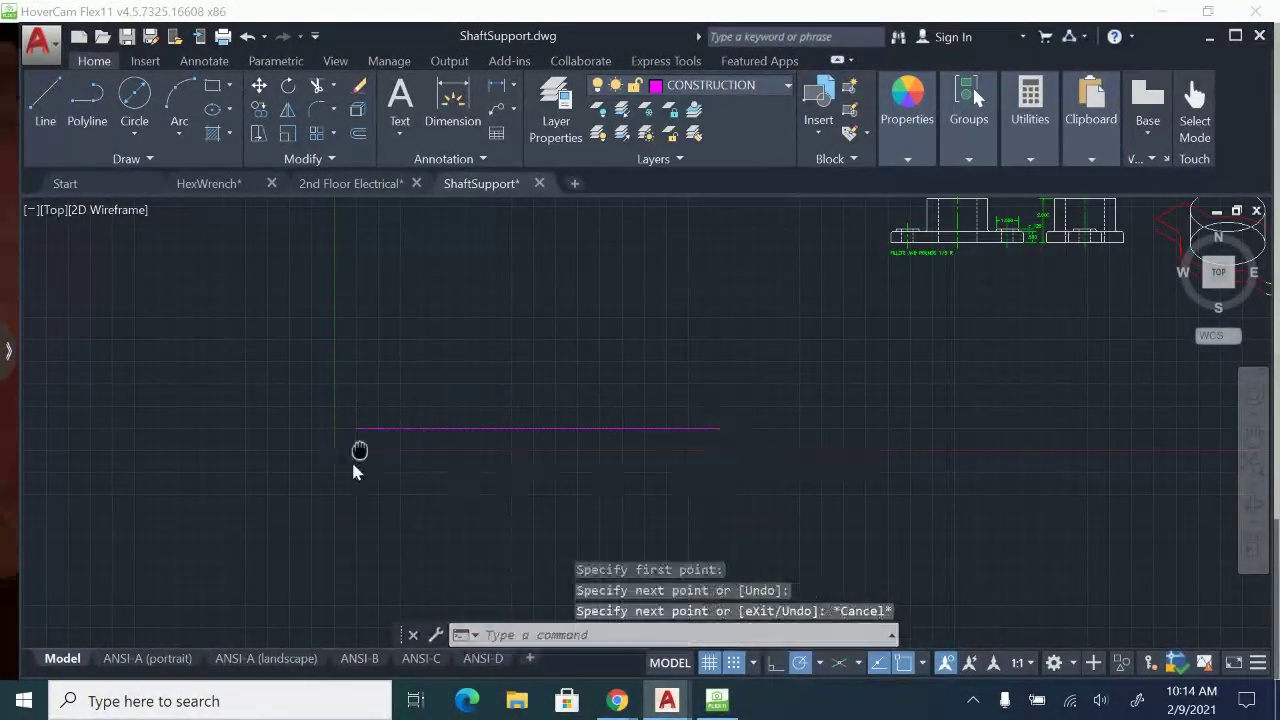
Draw a vertical construction line upward from the horizontal line's left endpoint, about two-thirds of that line's length.
left_click(45, 105)
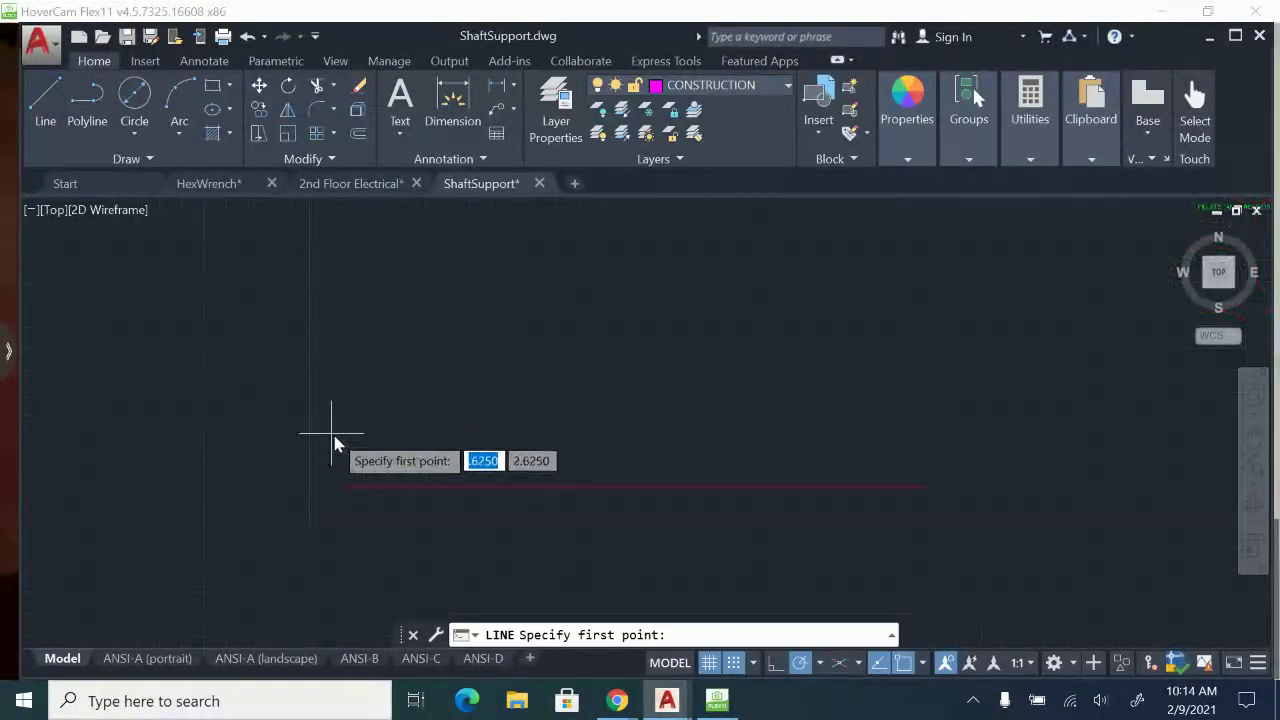
left_click(344, 488)
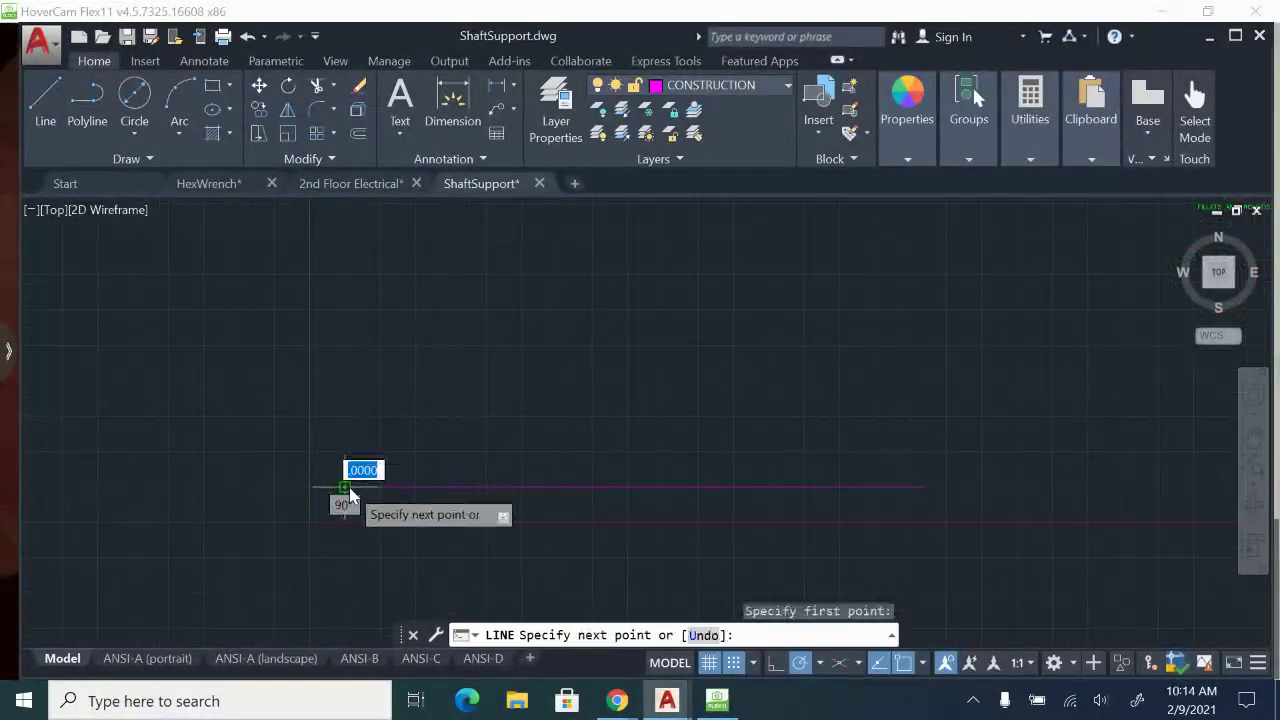
middle_click_drag(344, 488, 346, 573)
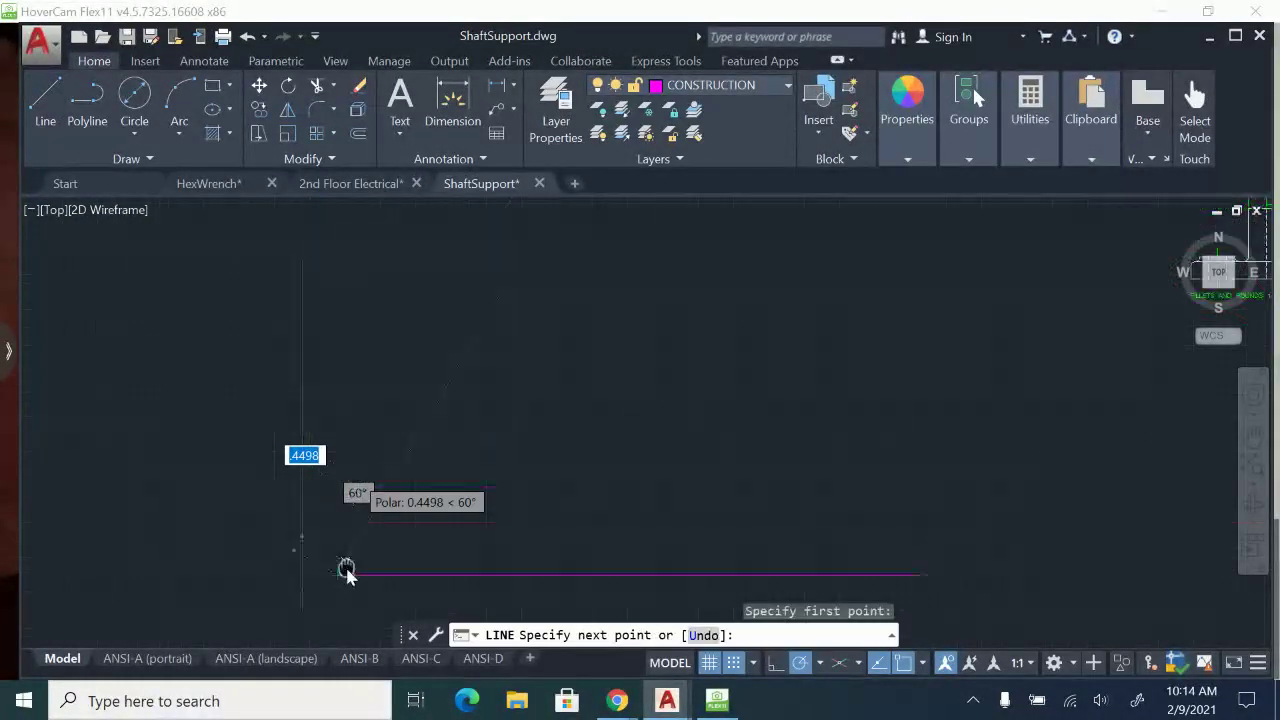
scroll(335, 265, "down", 2)
left_click(331, 266)
key("Escape")
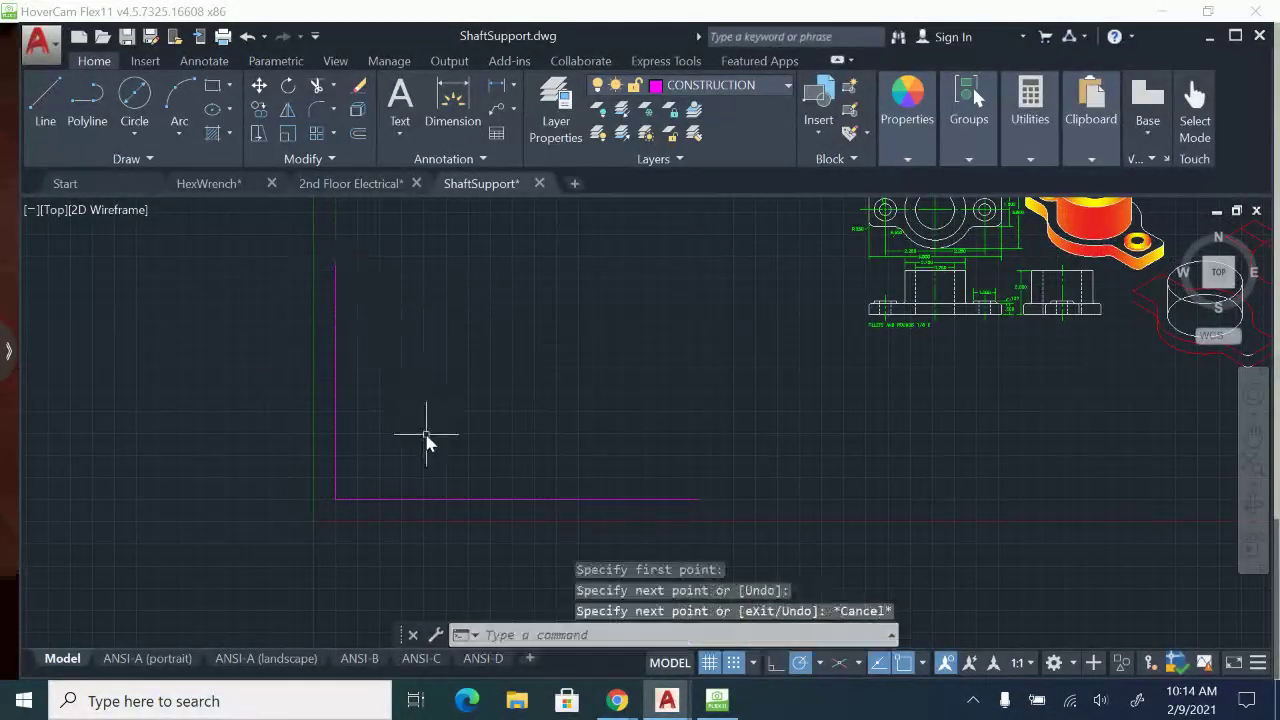
scroll(423, 437, "up", 2)
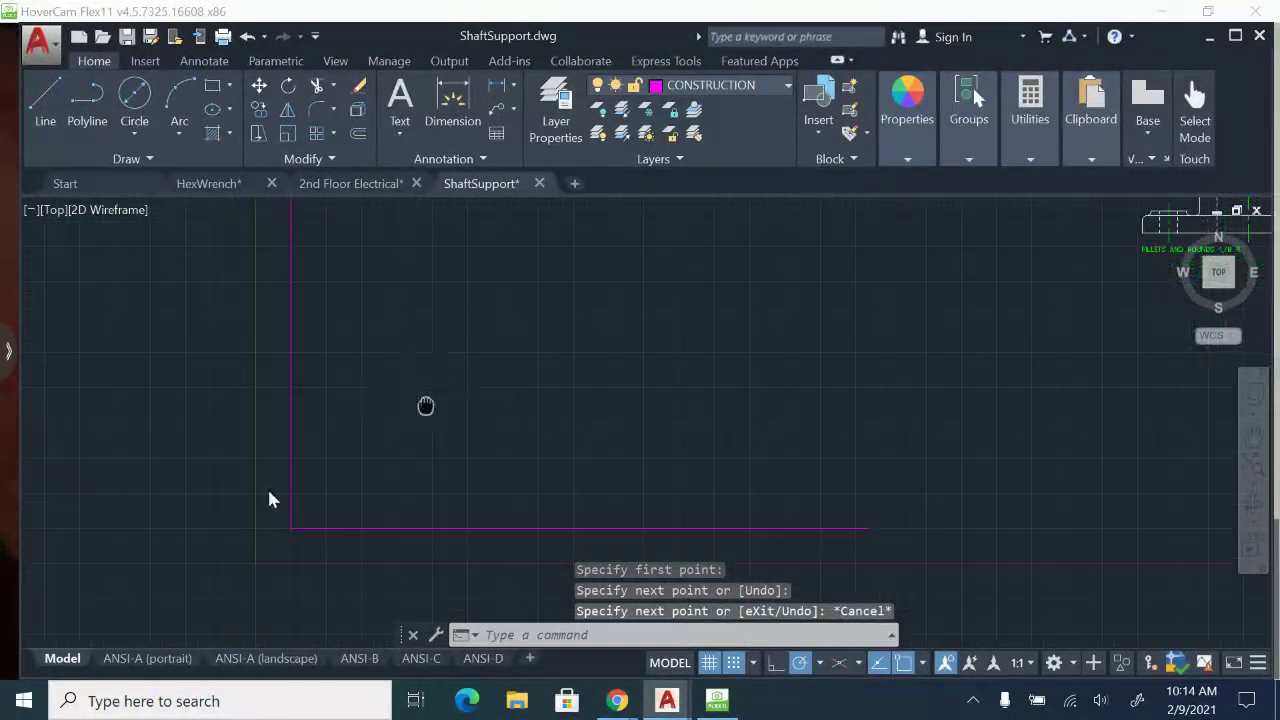
mouse_move(268, 491)
middle_mouse_down()
mouse_move(20, 615)
mouse_move(467, 480)
middle_mouse_up()
middle_click_drag(440, 600, 499, 484)
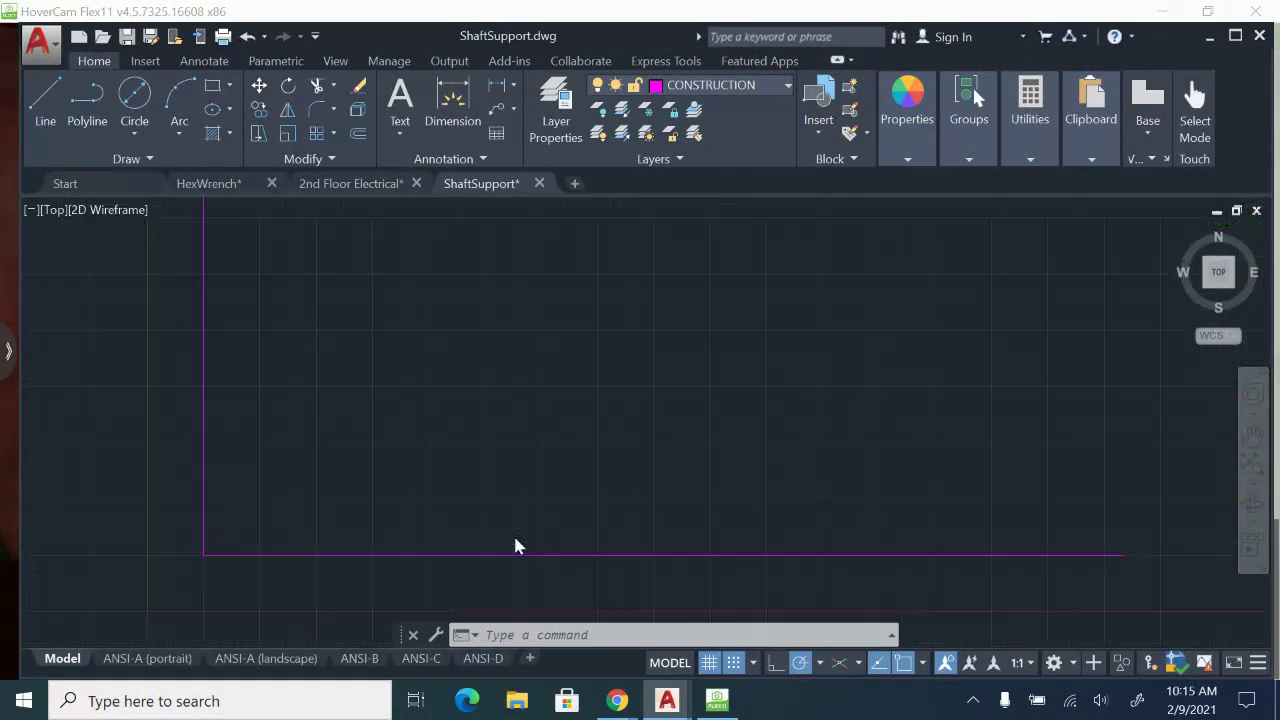
Check the dimensions on the paper drawing and offset the bottom horizontal construction line 2 units upward.
left_click(719, 701)
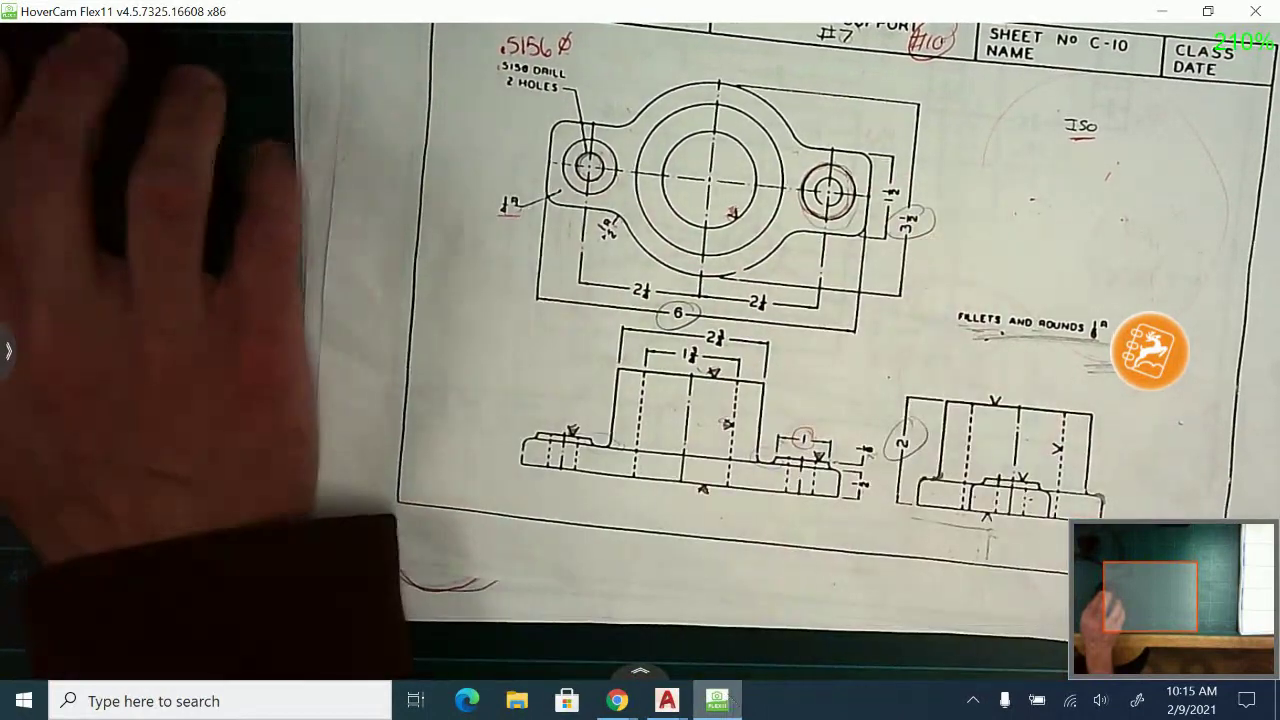
left_click(675, 702)
left_click(835, 636)
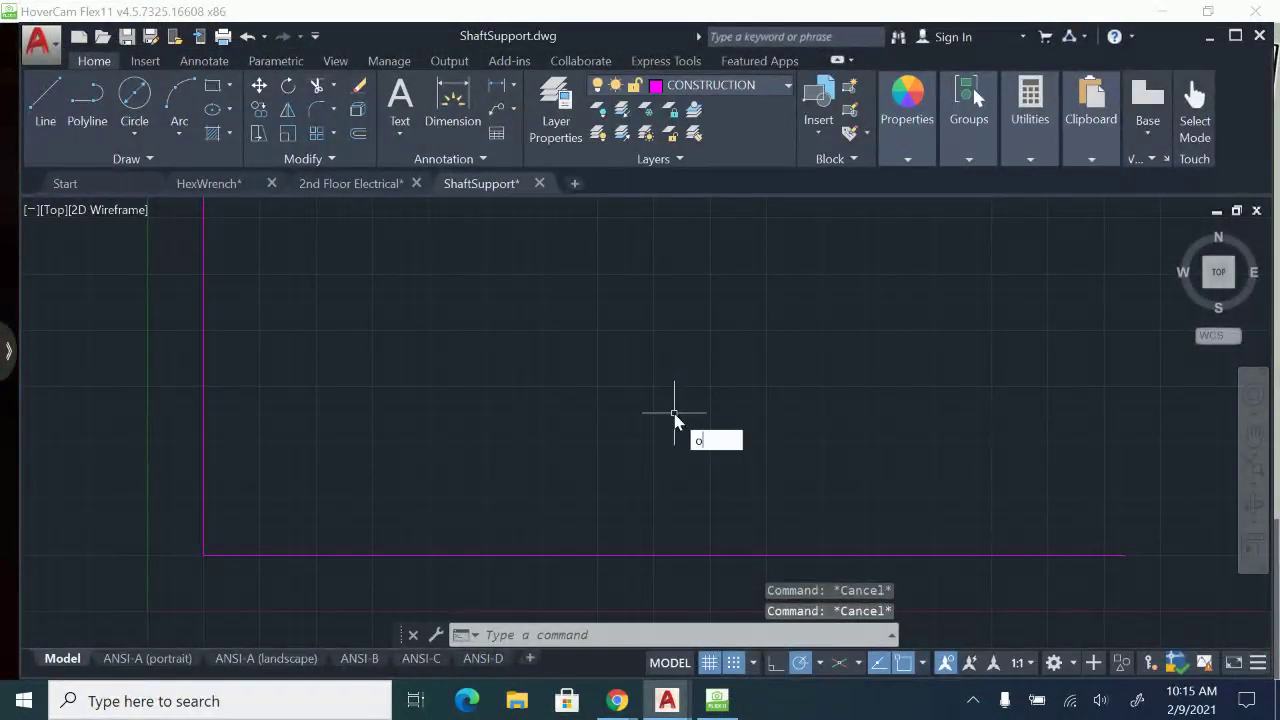
key("Return")
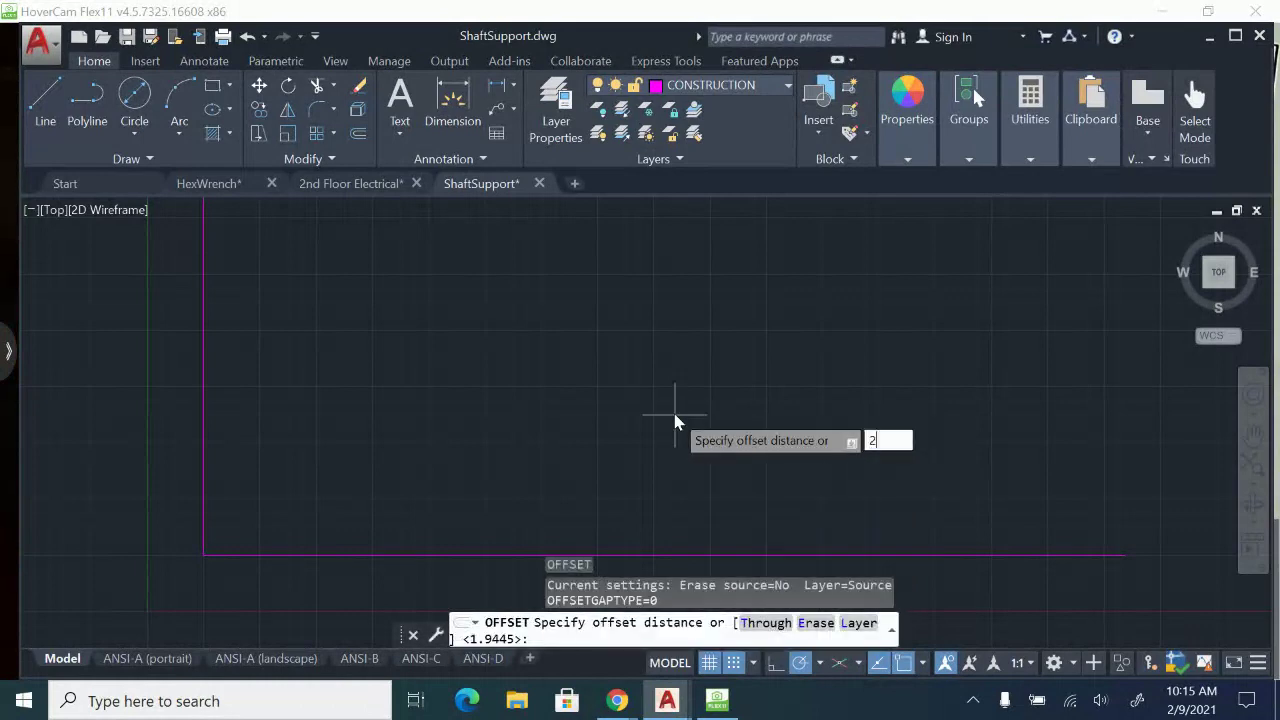
key("Return")
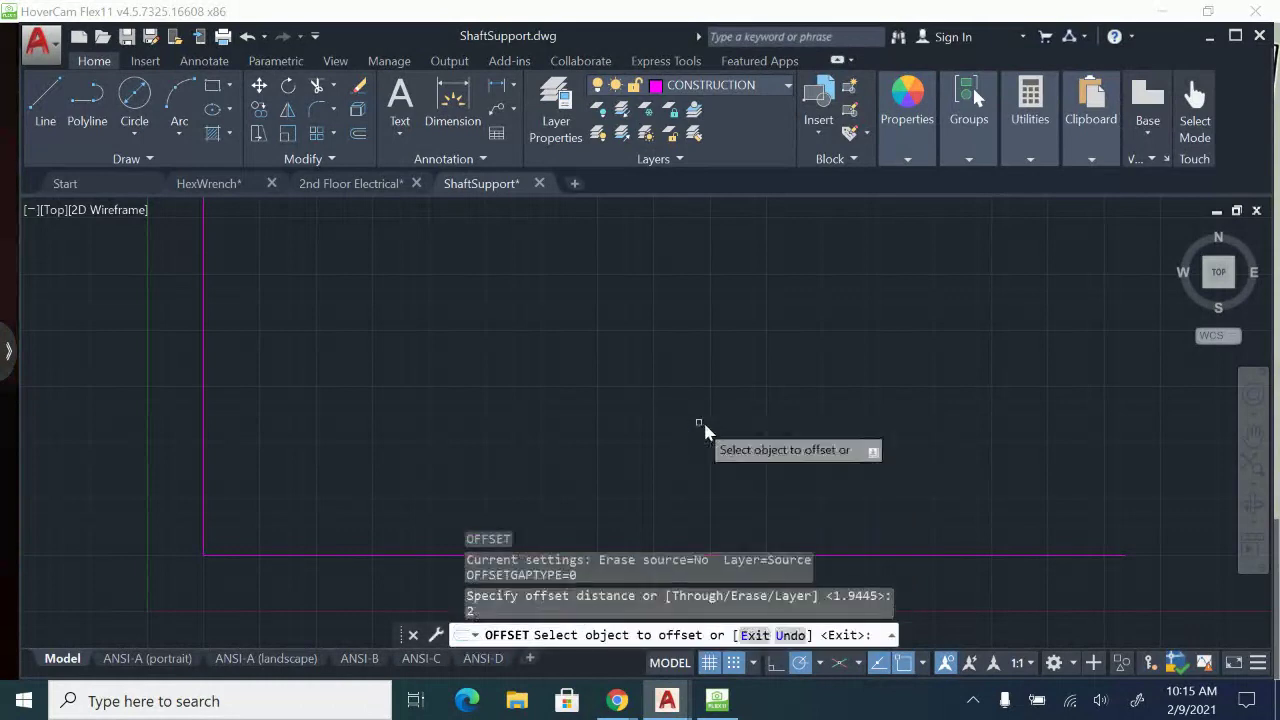
left_click(280, 556)
left_click(293, 498)
key("Escape")
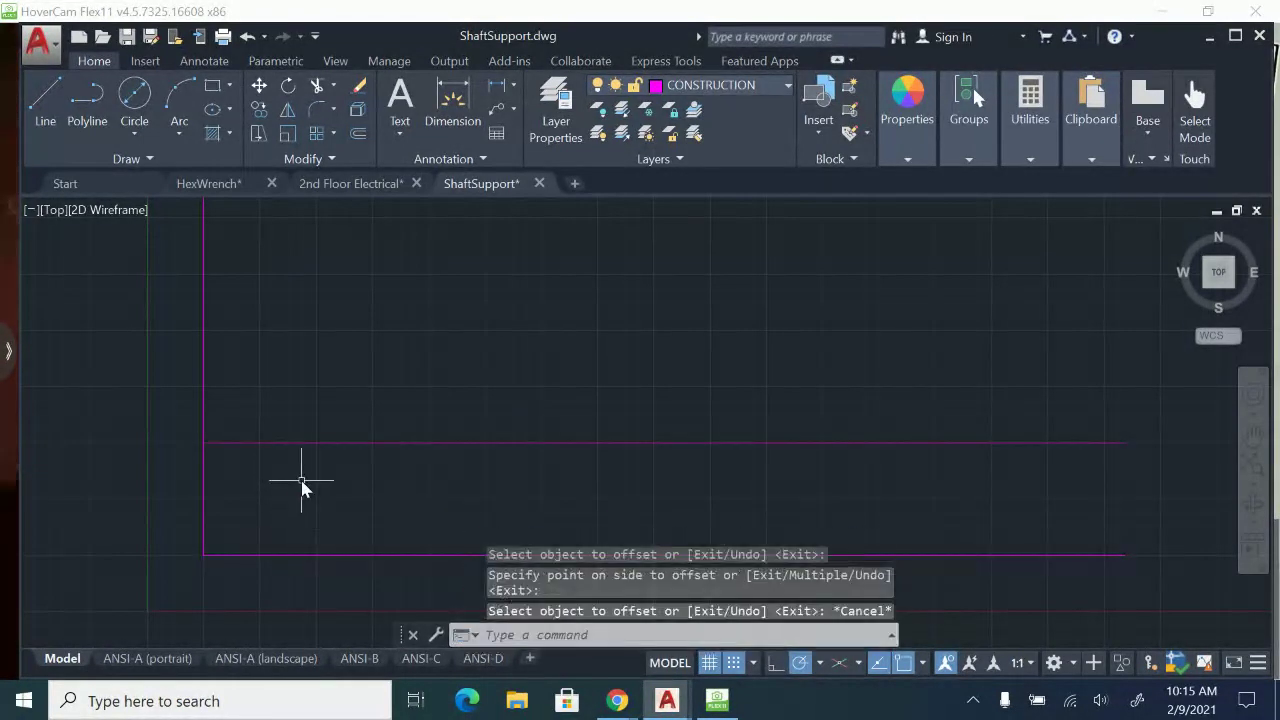
Offset the left vertical construction line 6 units to the right.
key("Return")
type("6")
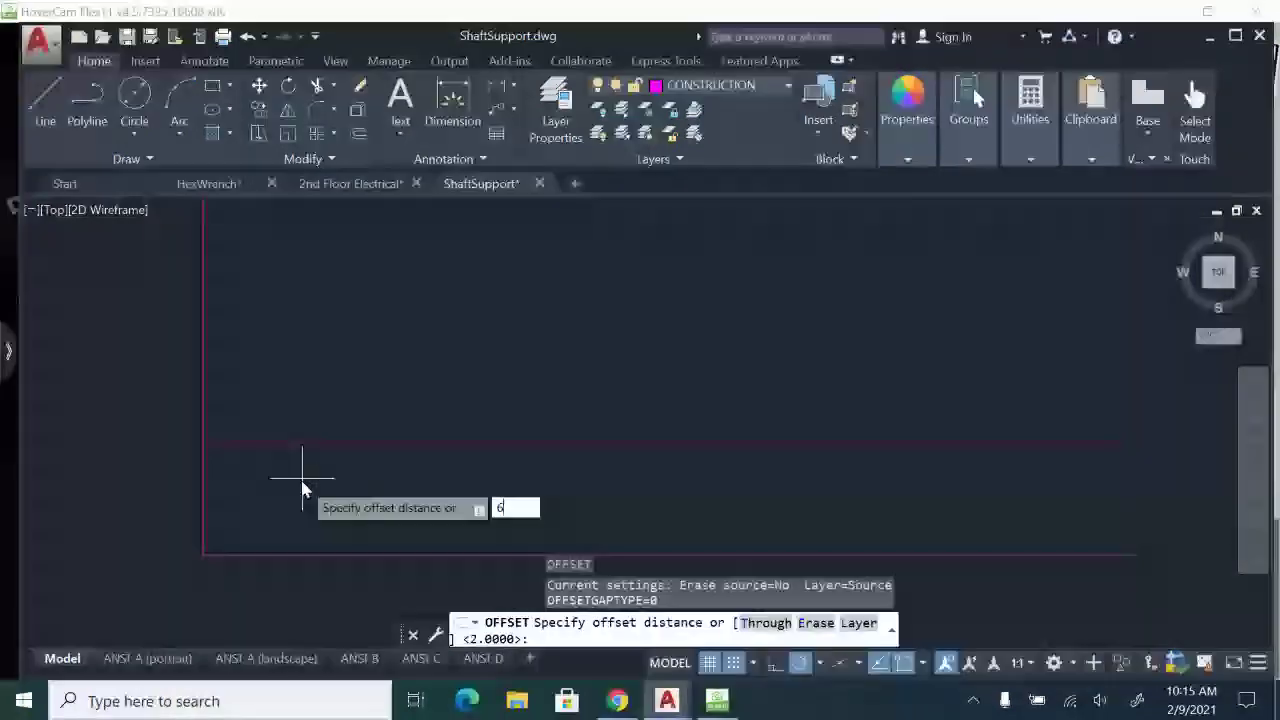
key("Return")
left_click(203, 492)
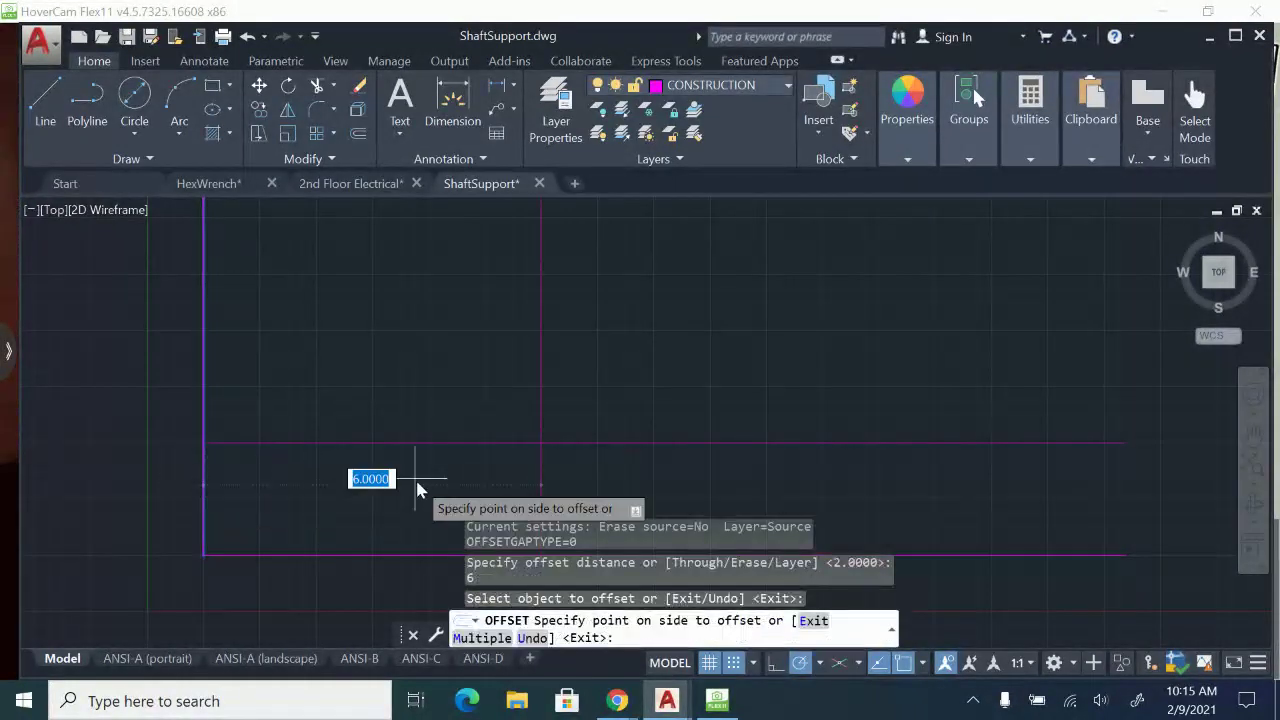
left_click(425, 483)
key("Escape")
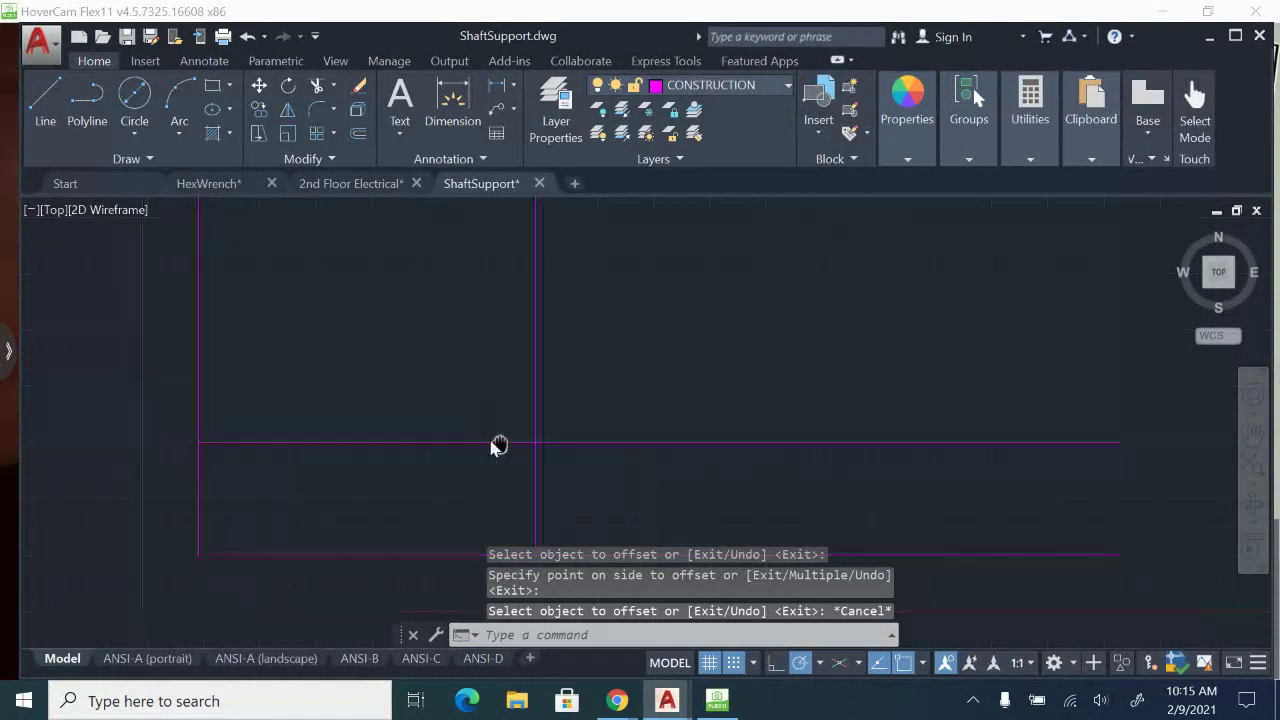
Offset the upper horizontal line 1 unit upward and the right vertical line 1 unit to the right.
middle_click_drag(498, 445, 462, 441)
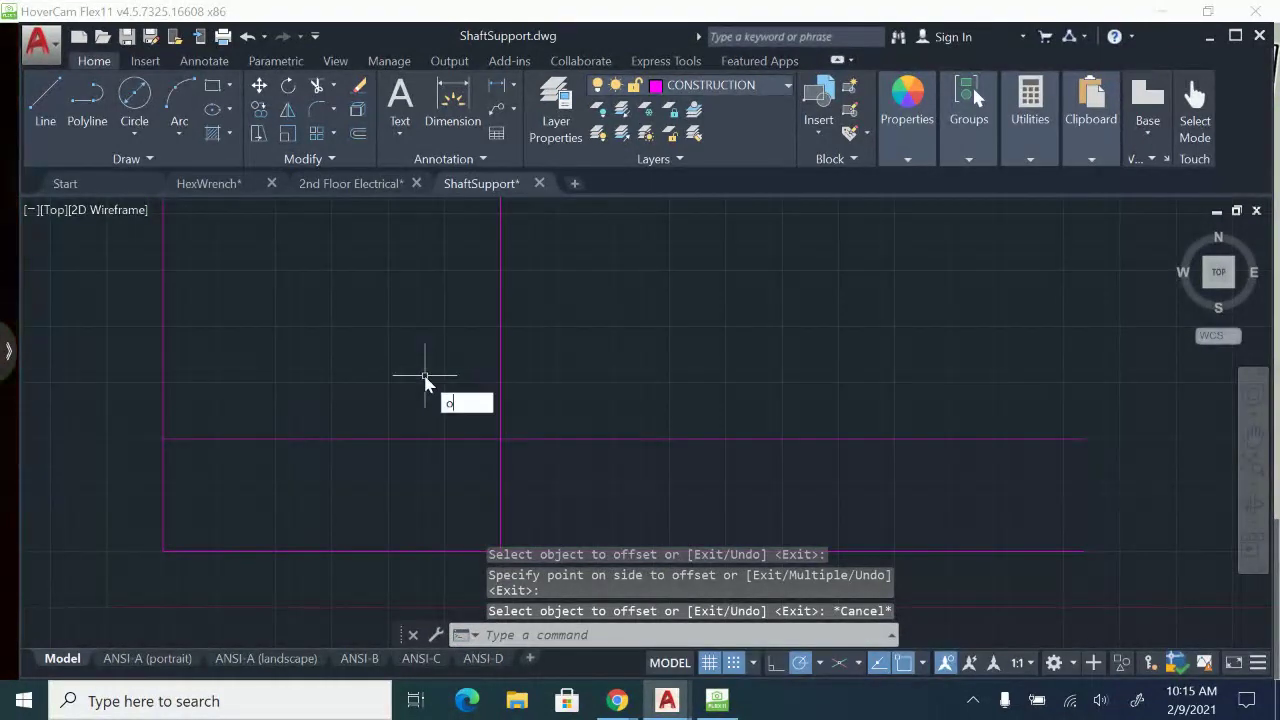
key("Return")
type("1")
key("Return")
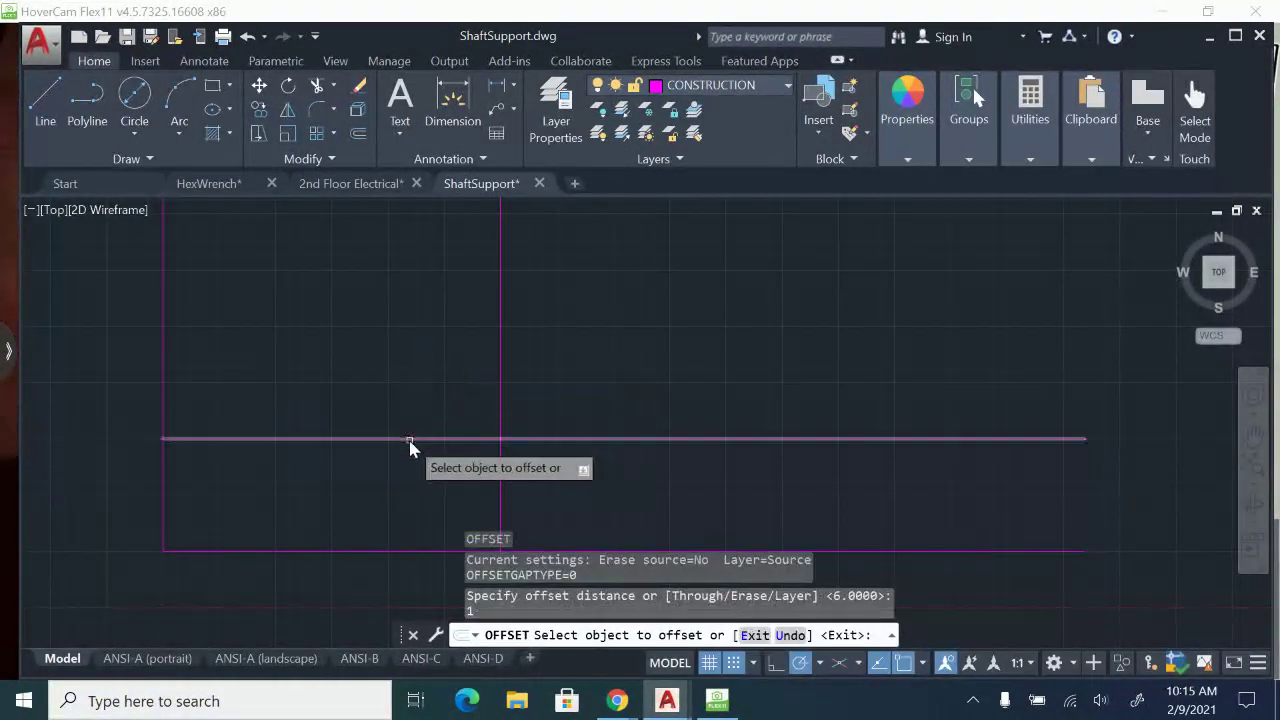
left_click(409, 440)
left_click(412, 385)
left_click(500, 477)
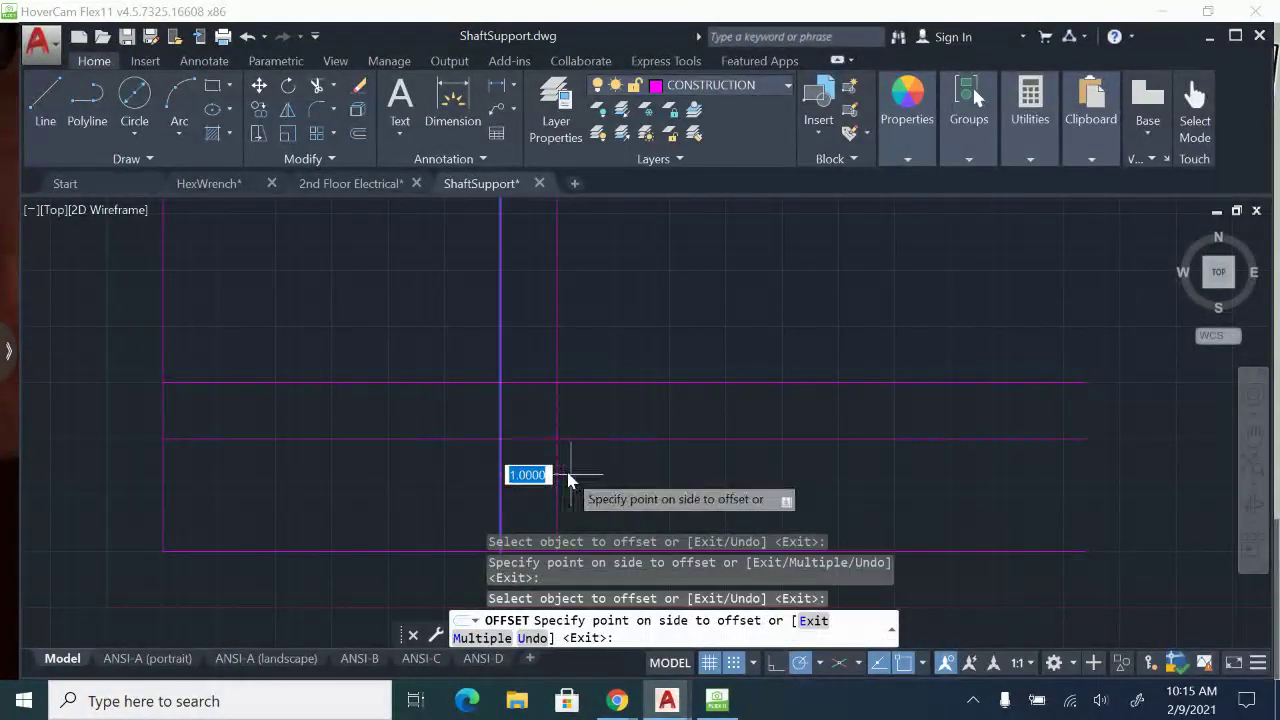
left_click(568, 480)
key("Escape")
middle_click_drag(557, 477, 528, 412)
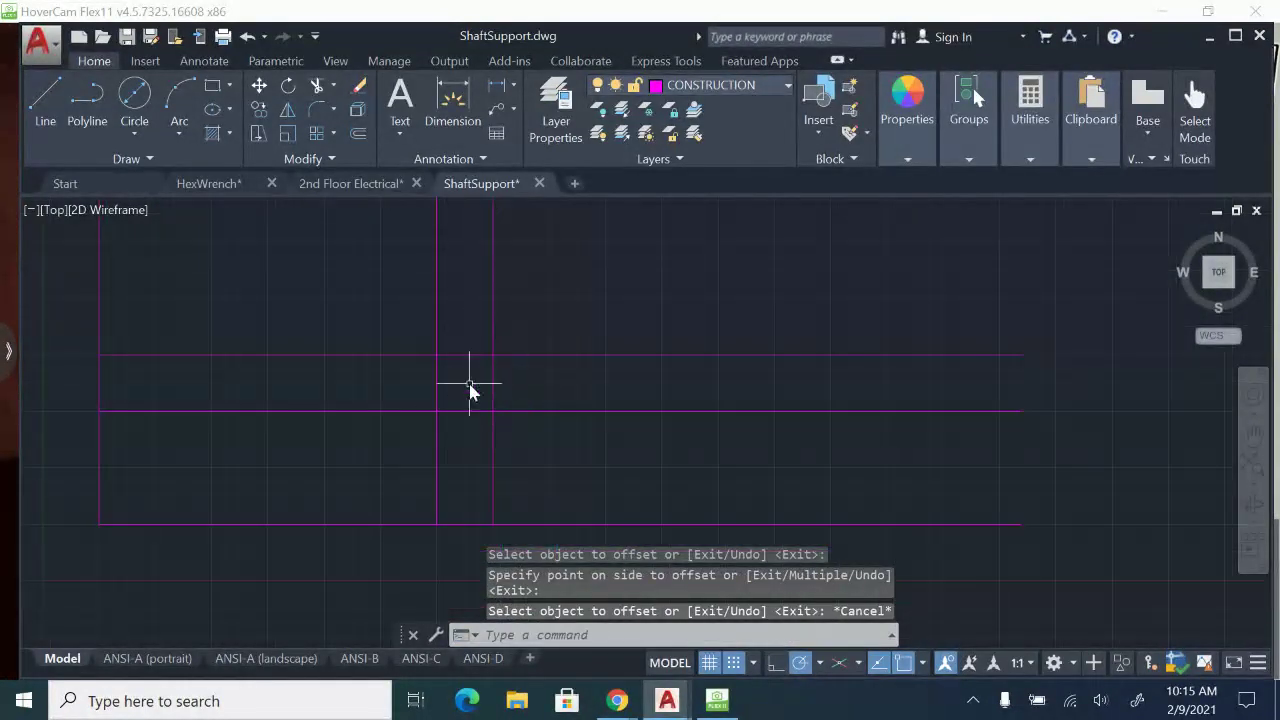
scroll(469, 383, "up", 2)
left_click(403, 330)
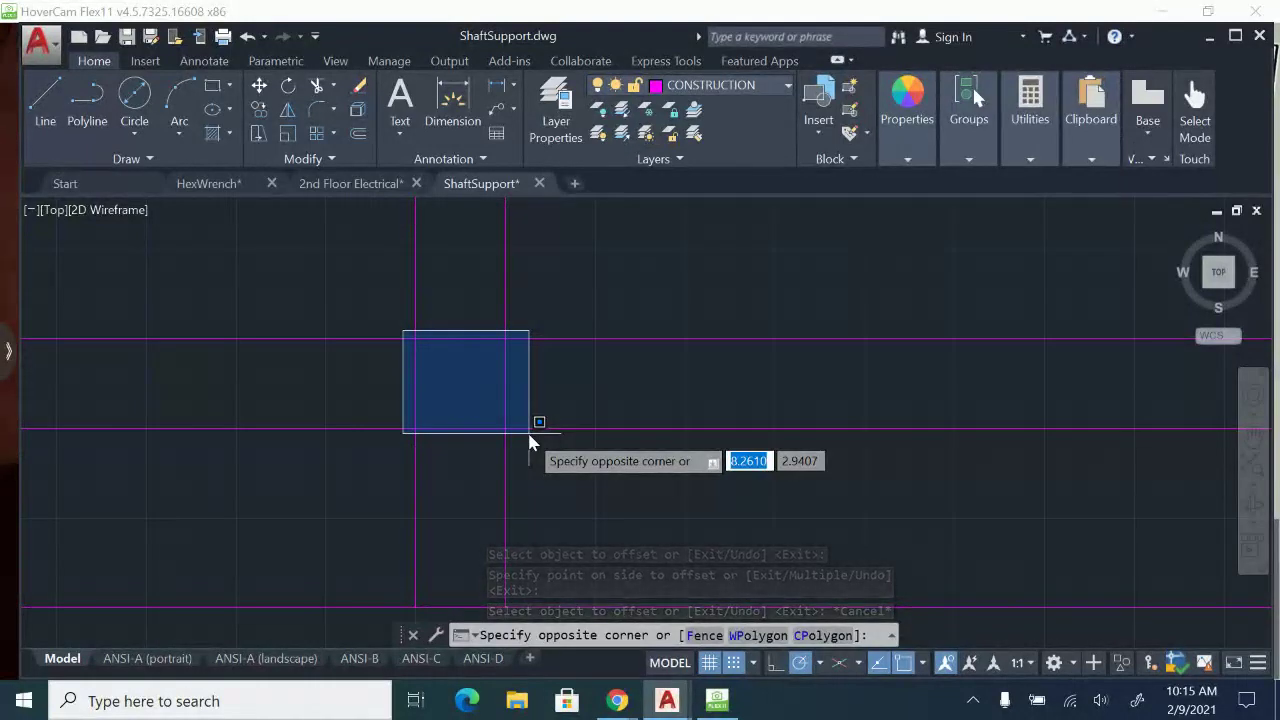
key("Escape")
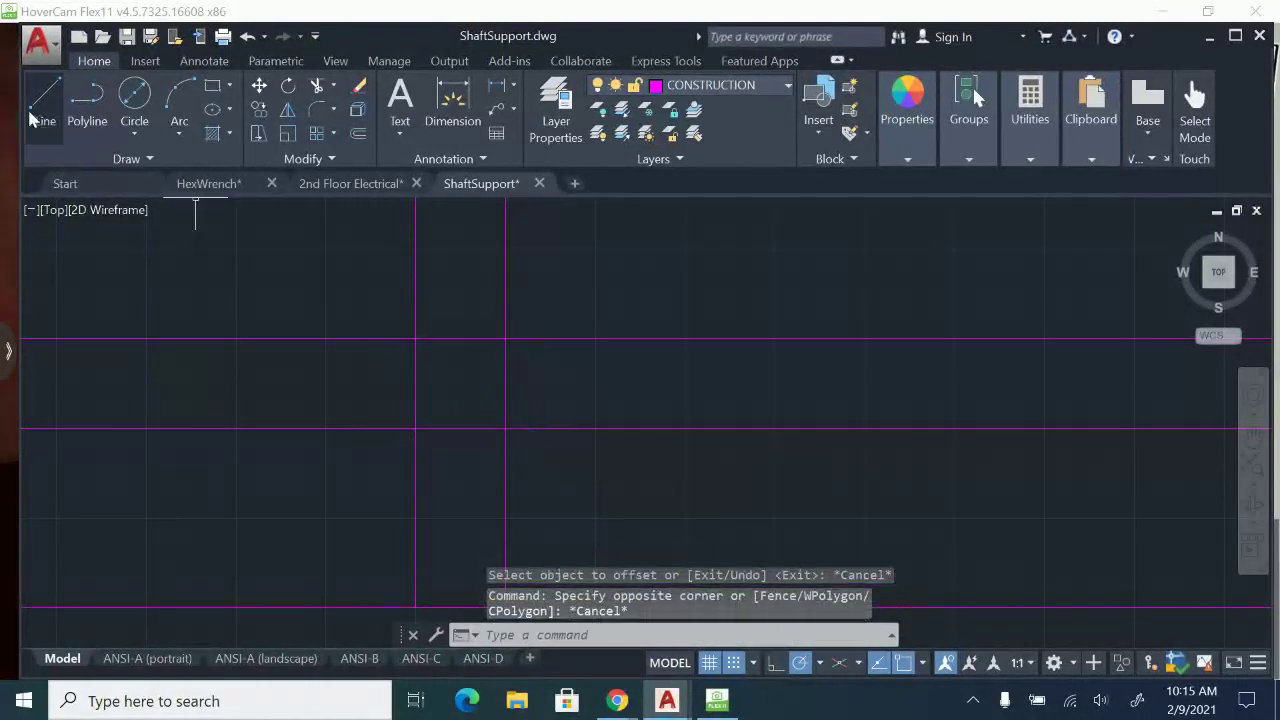
Draw a 45-degree line up and to the right from the intersection of the top horizontal and rightmost vertical lines.
left_click(45, 105)
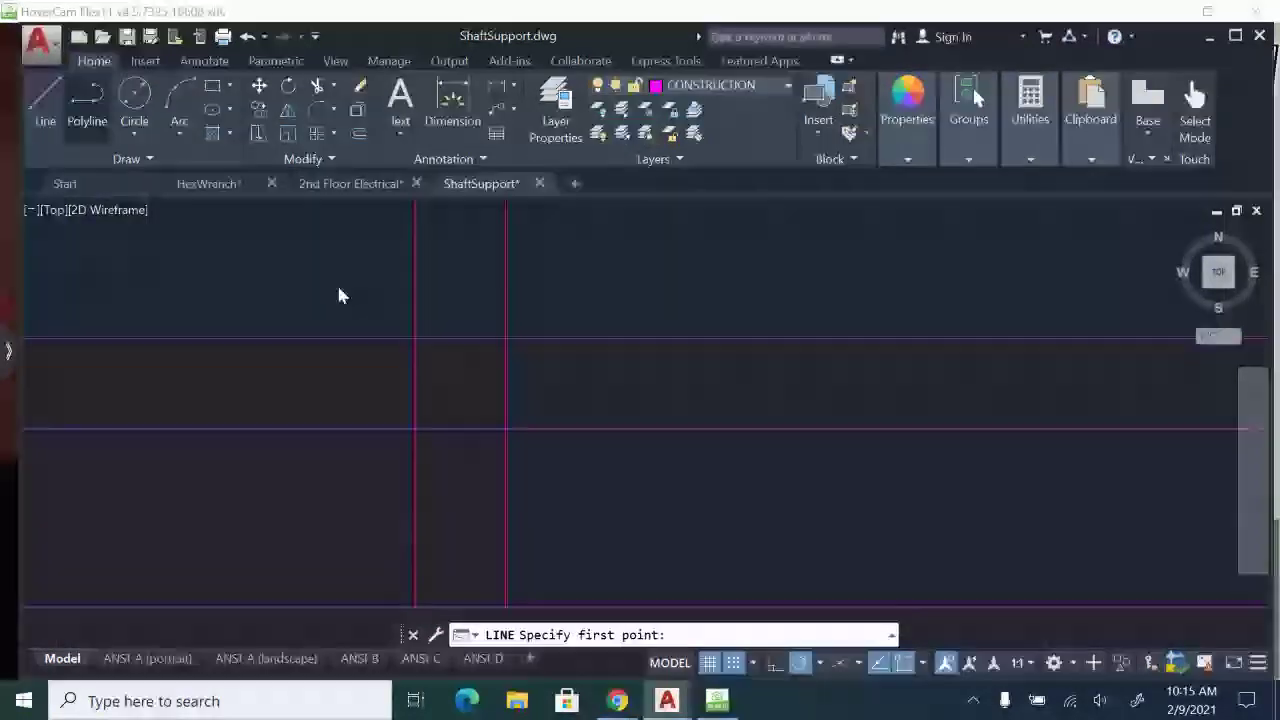
left_click(505, 338)
scroll(505, 338, "down", 4)
middle_click_drag(524, 327, 467, 466)
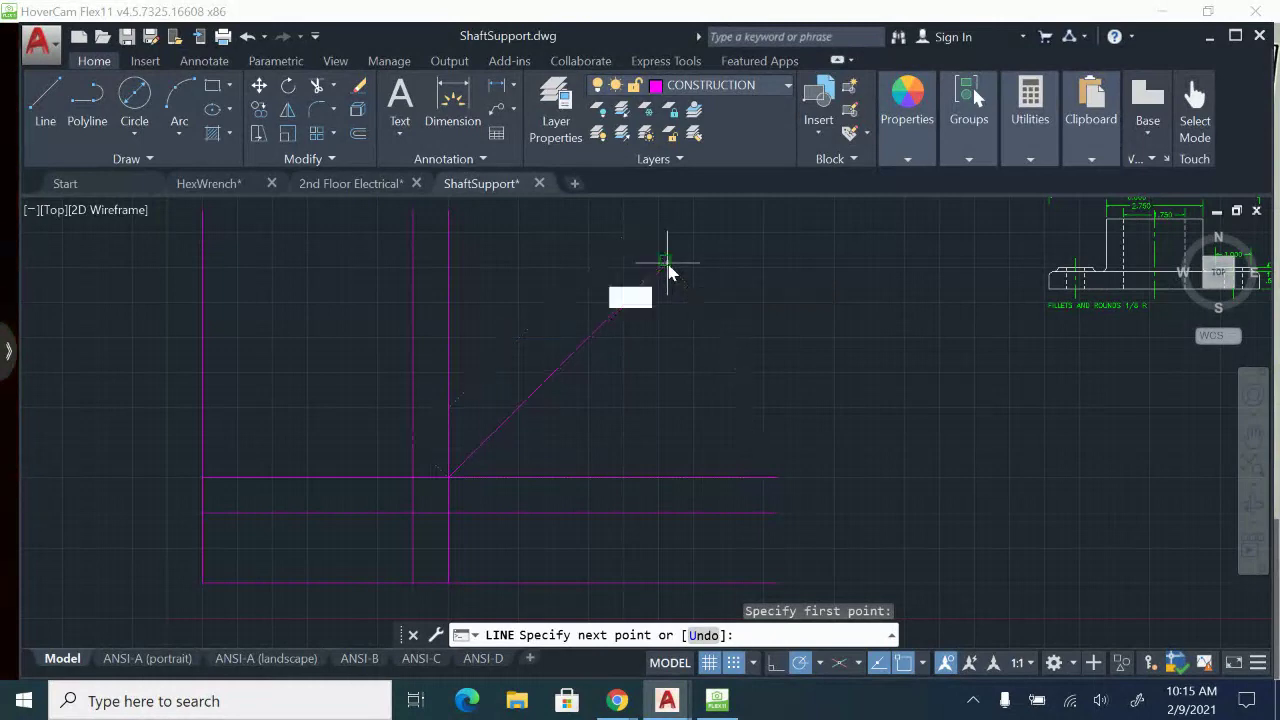
type("45")
key("Return")
key("Escape")
Offset the rightmost vertical line 3.5 units to the right and the top horizontal line 3.5 units upward.
scroll(486, 451, "up", 2)
middle_click_drag(486, 451, 638, 336)
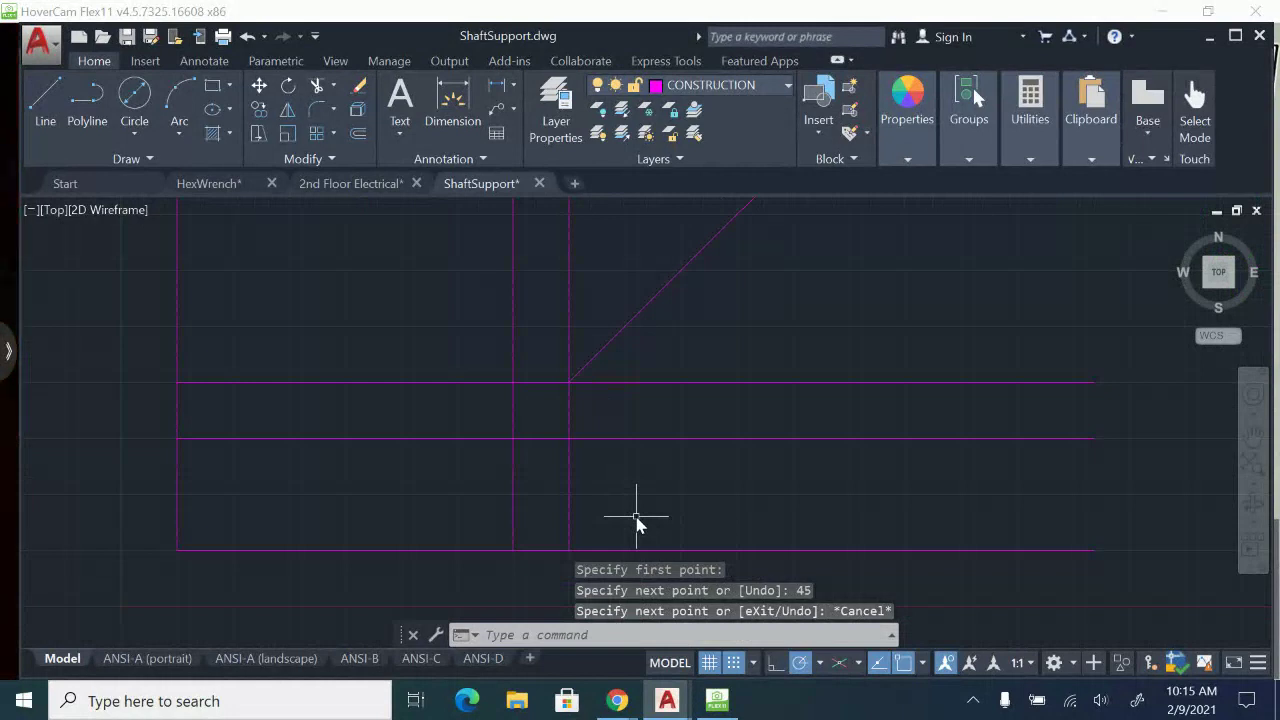
type("o")
key("Return")
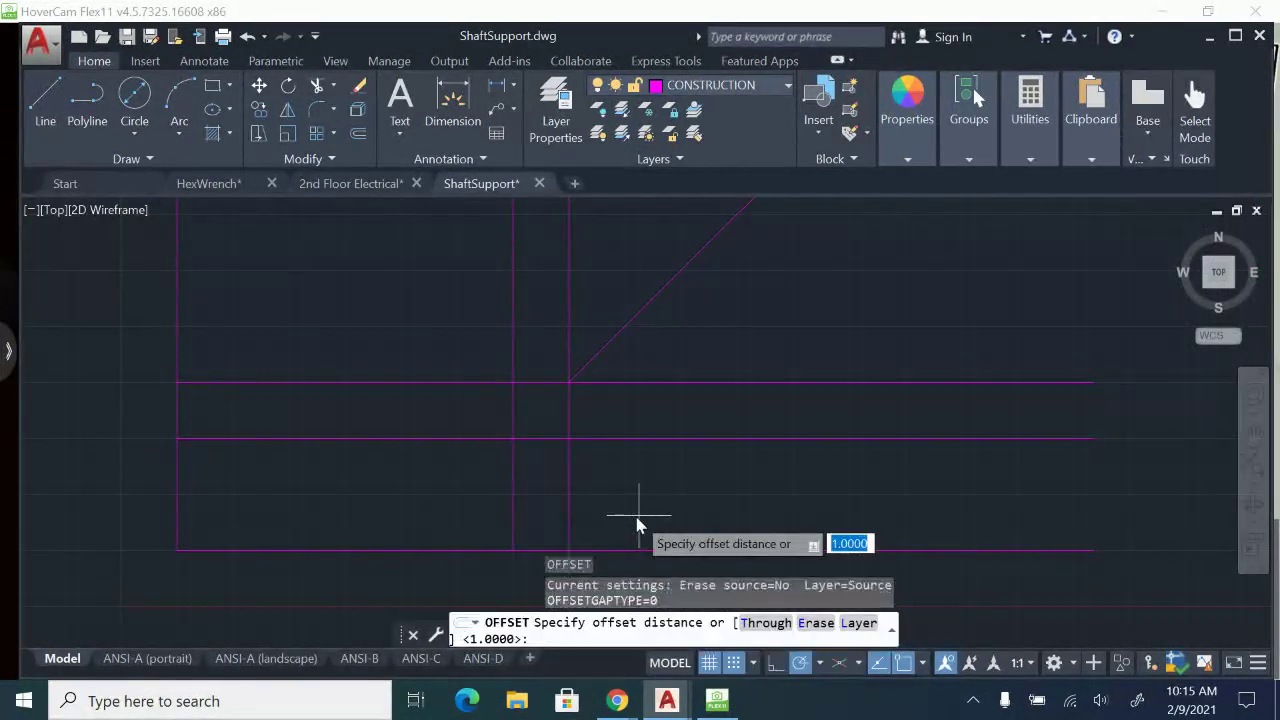
key("Return")
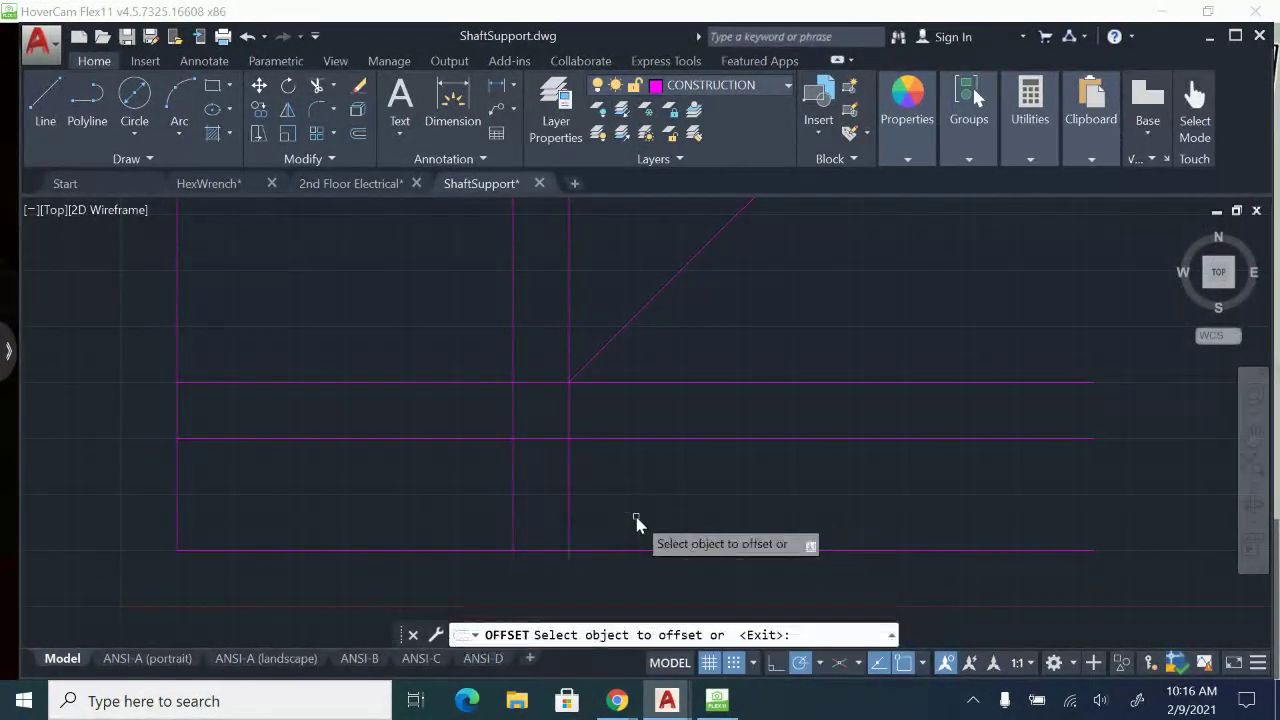
left_click(569, 483)
left_click(607, 453)
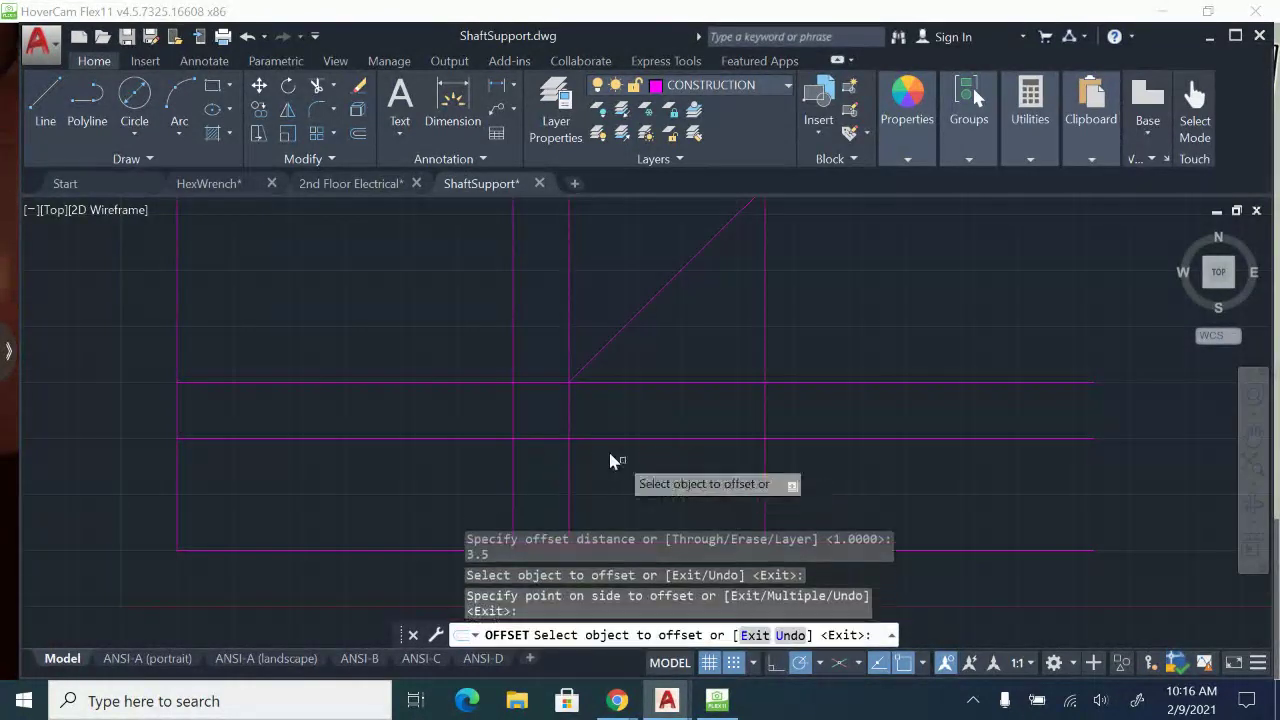
left_click(420, 381)
left_click(427, 340)
scroll(437, 406, "down", 3)
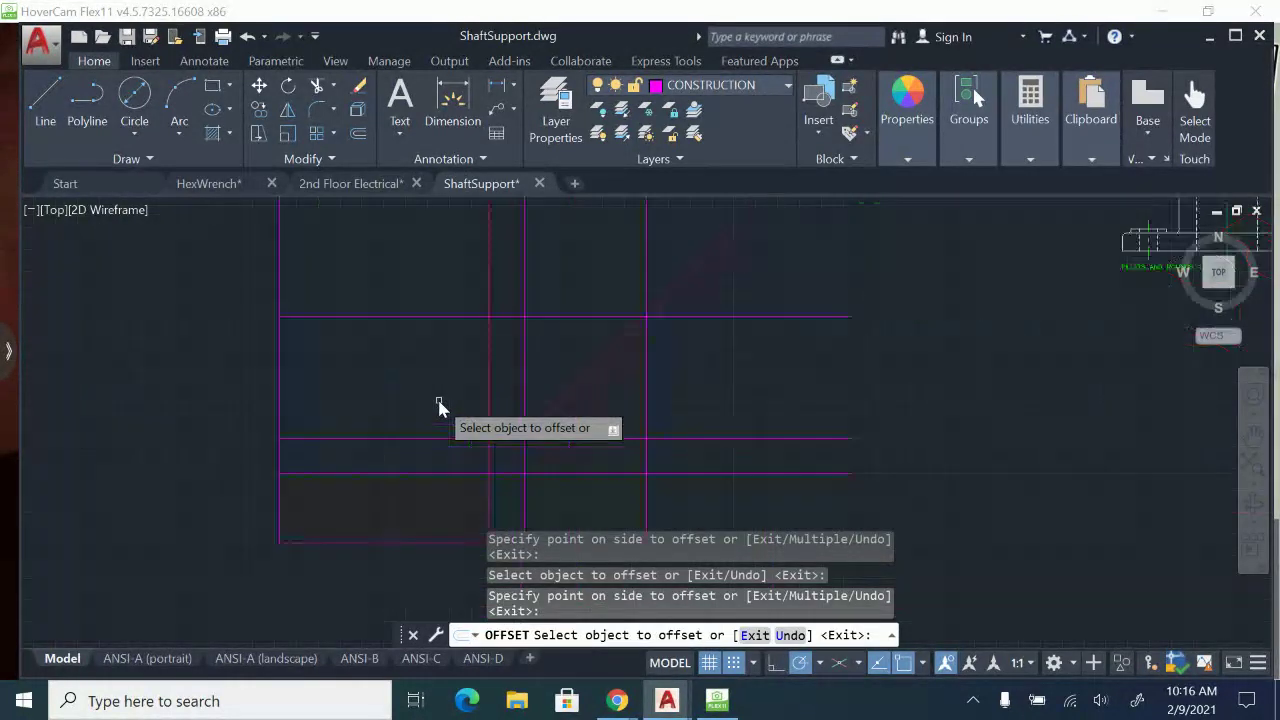
key("Escape")
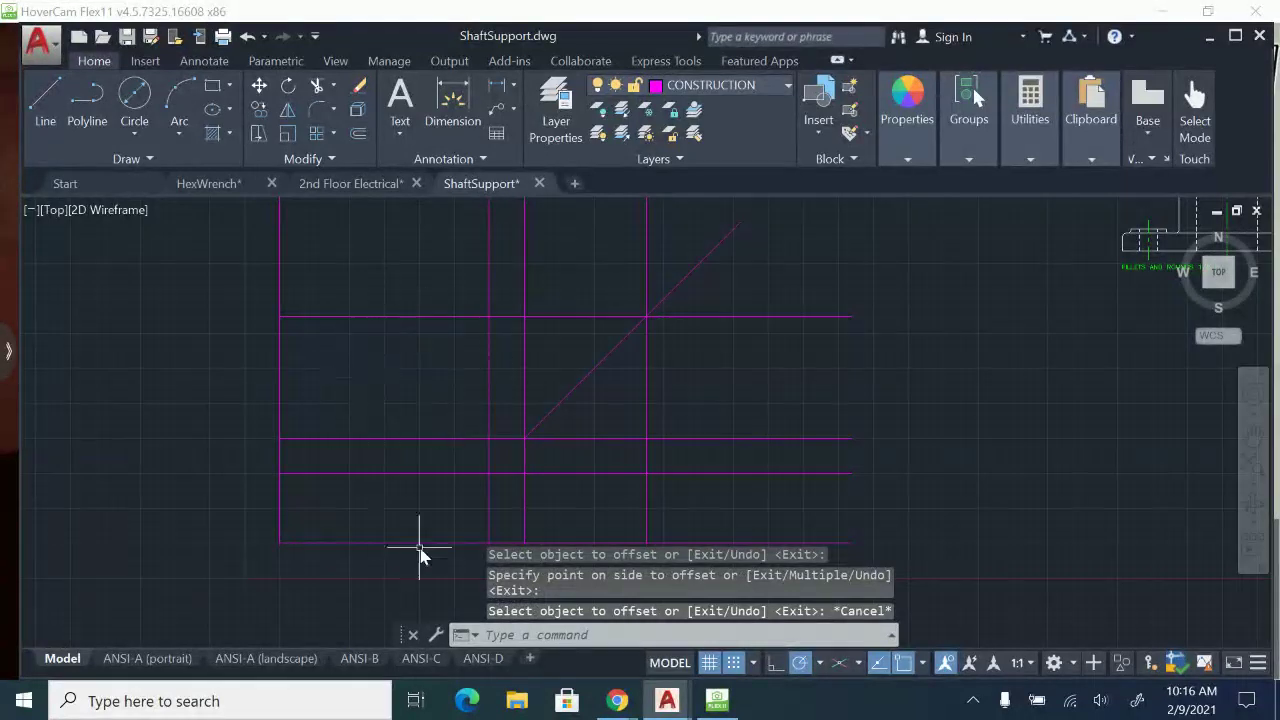
scroll(590, 490, "up", 2)
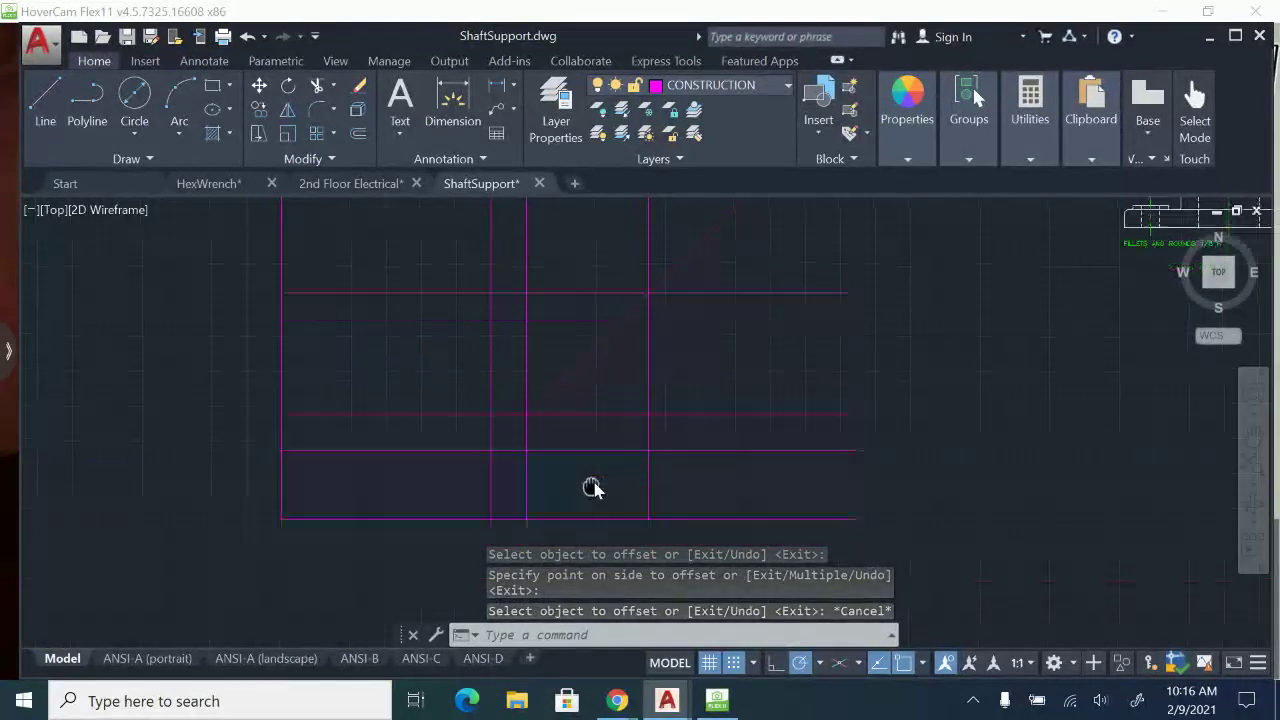
left_click(45, 100)
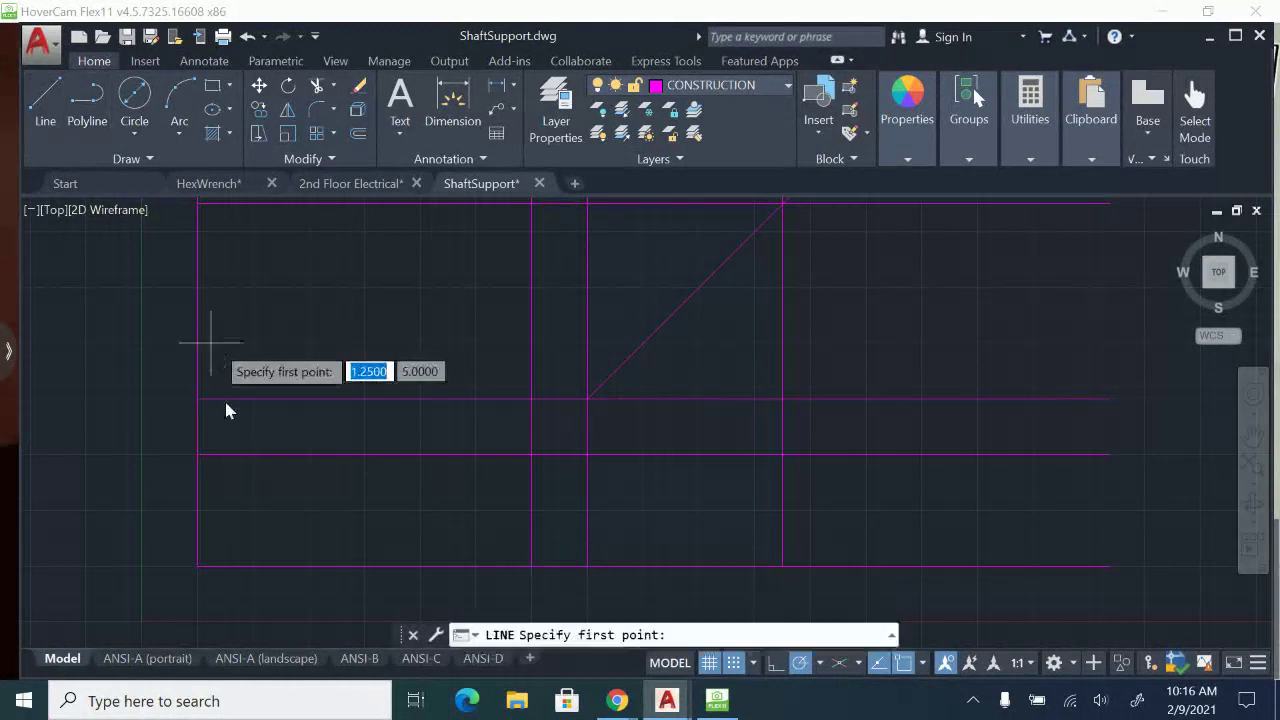
left_click(198, 455)
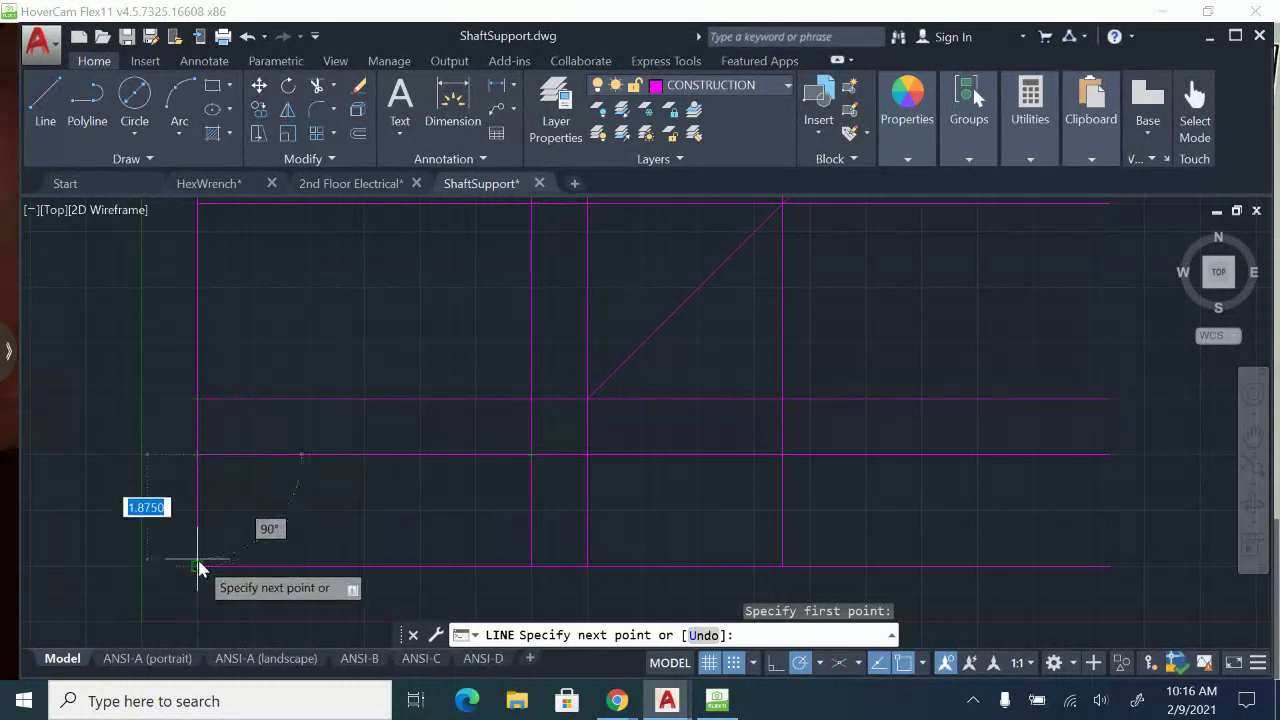
key("Escape")
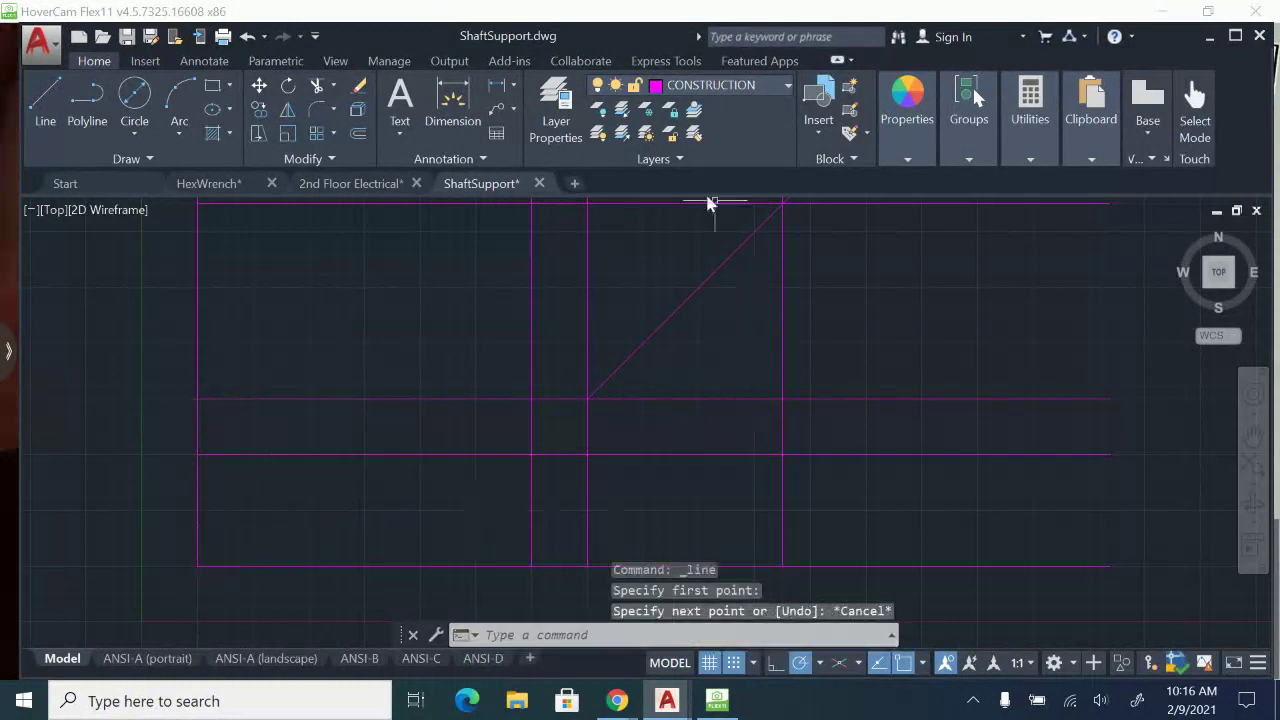
left_click(45, 110)
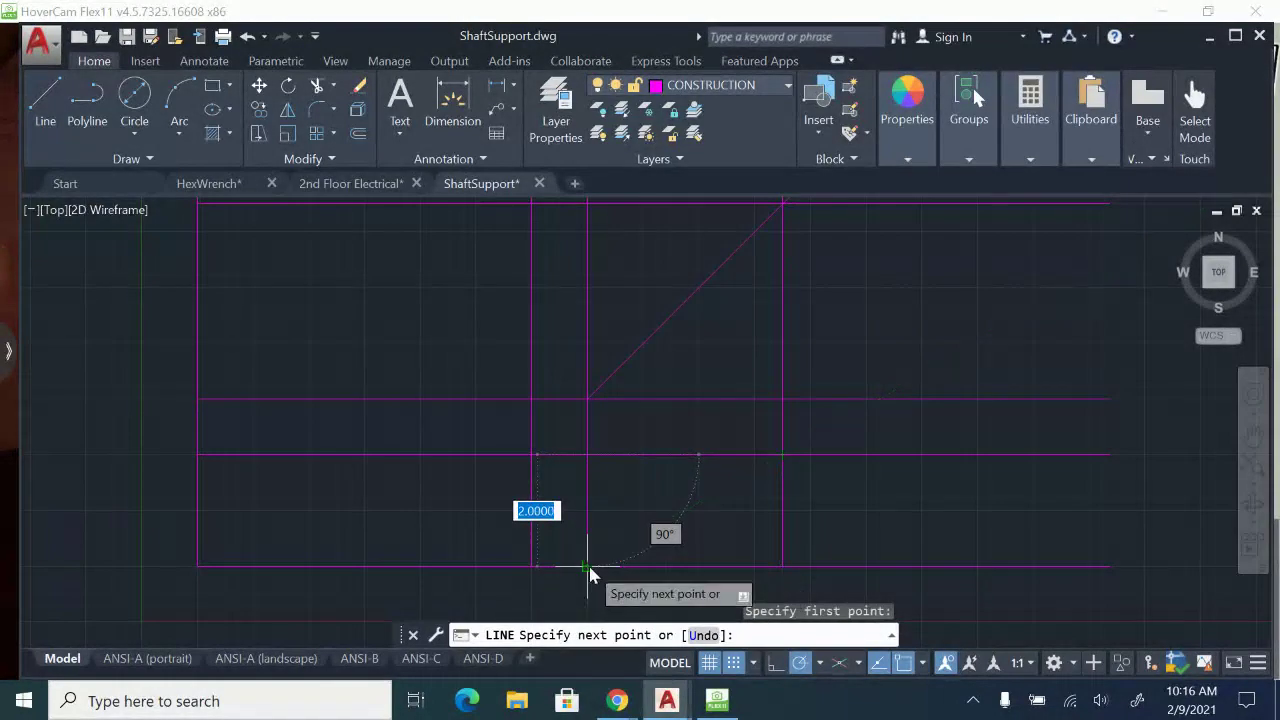
key("Escape")
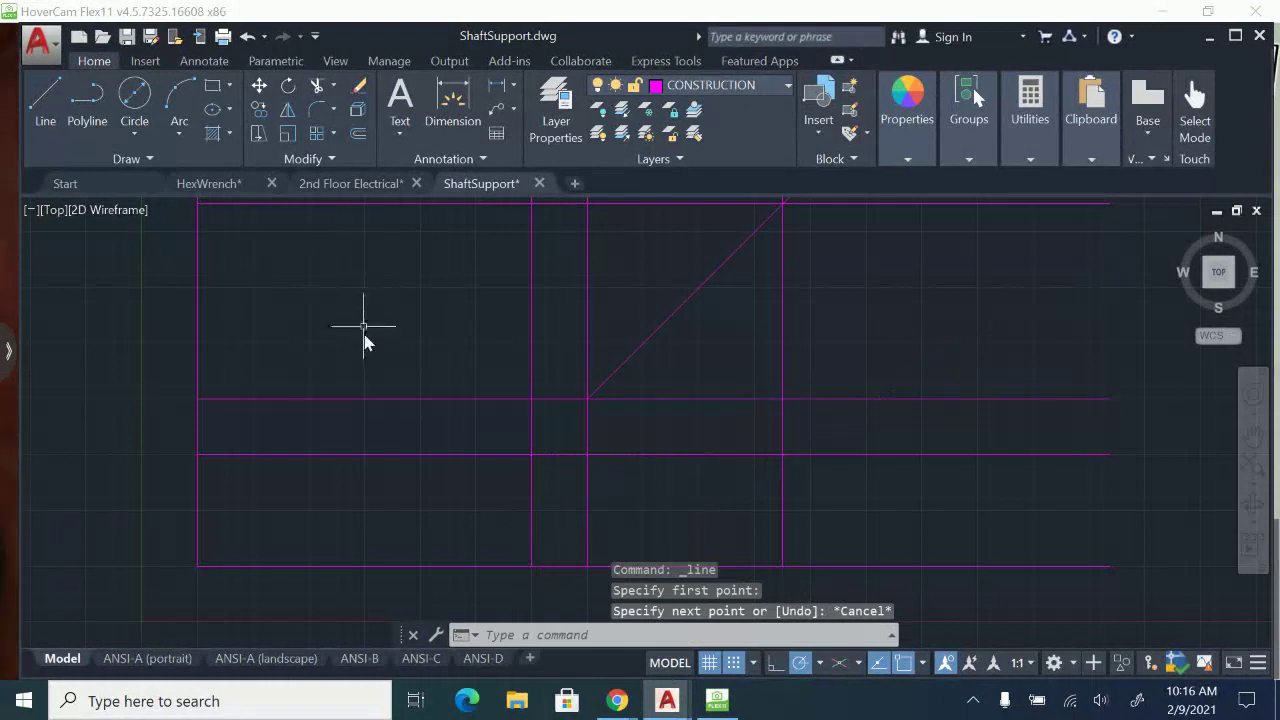
Hatch the horizontal and vertical gap strips between the views, including the square where they cross.
middle_click_drag(363, 334, 377, 365)
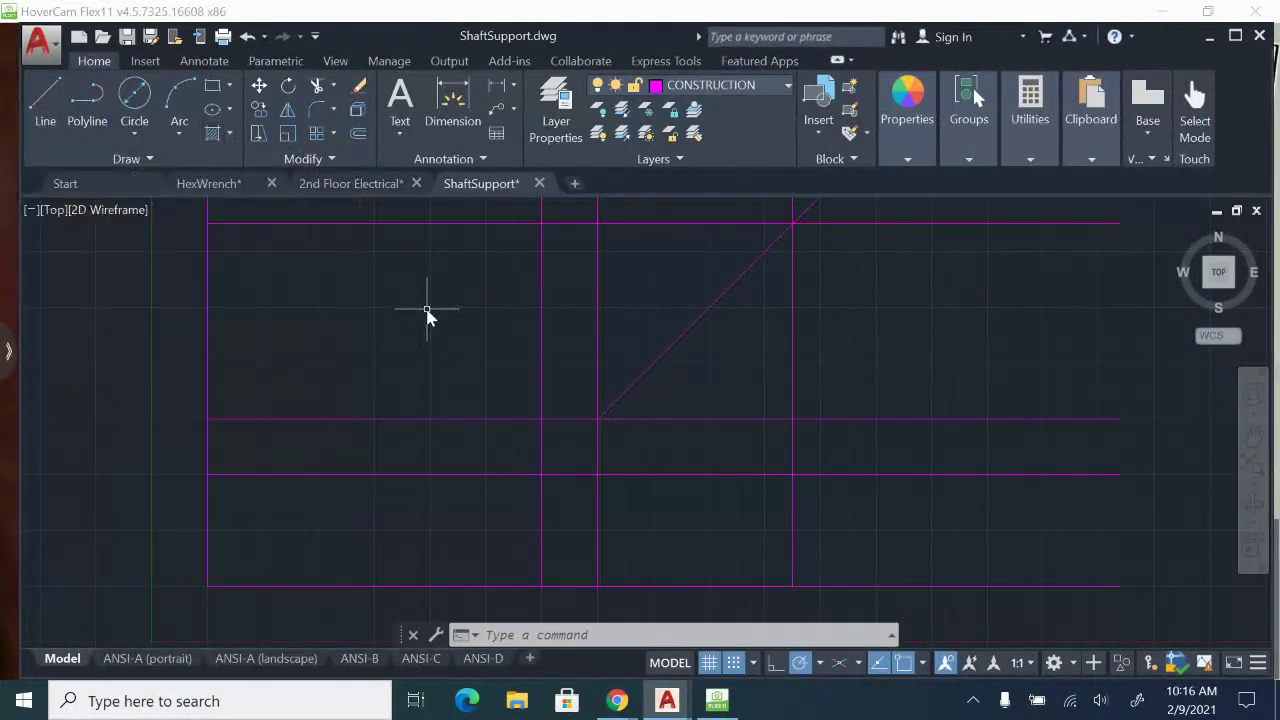
type("H")
key("Return")
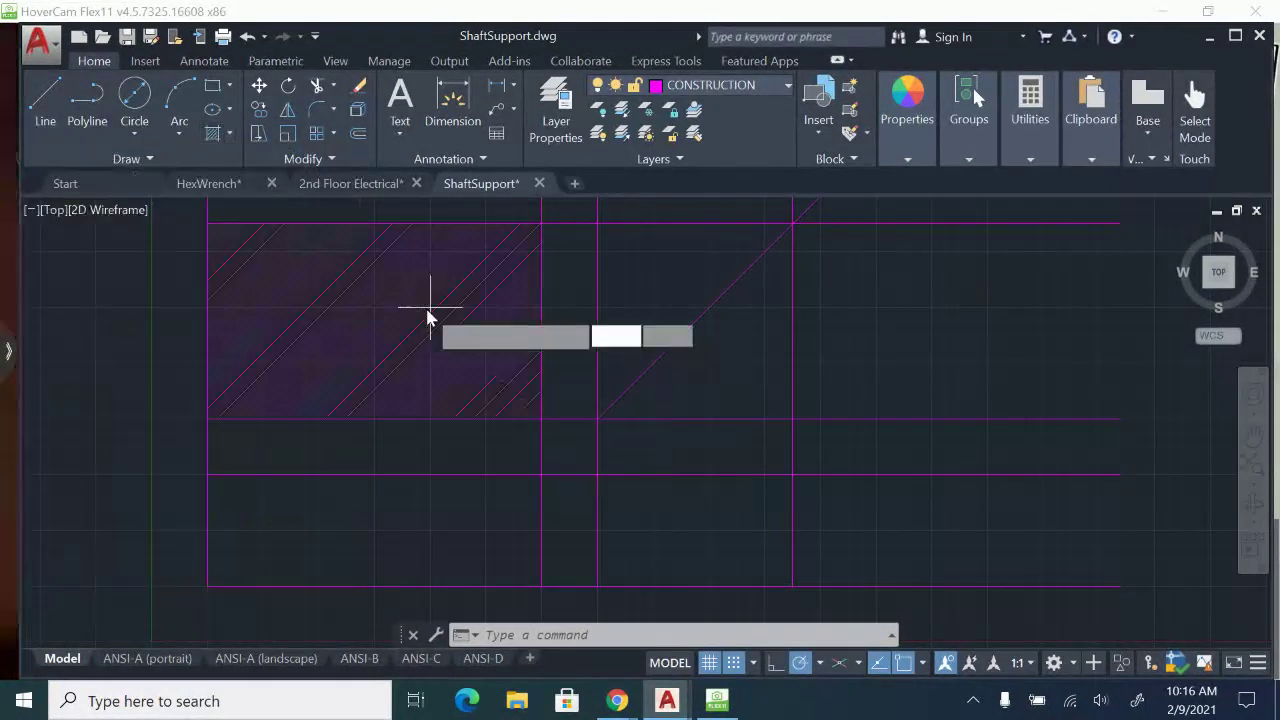
left_click(348, 456)
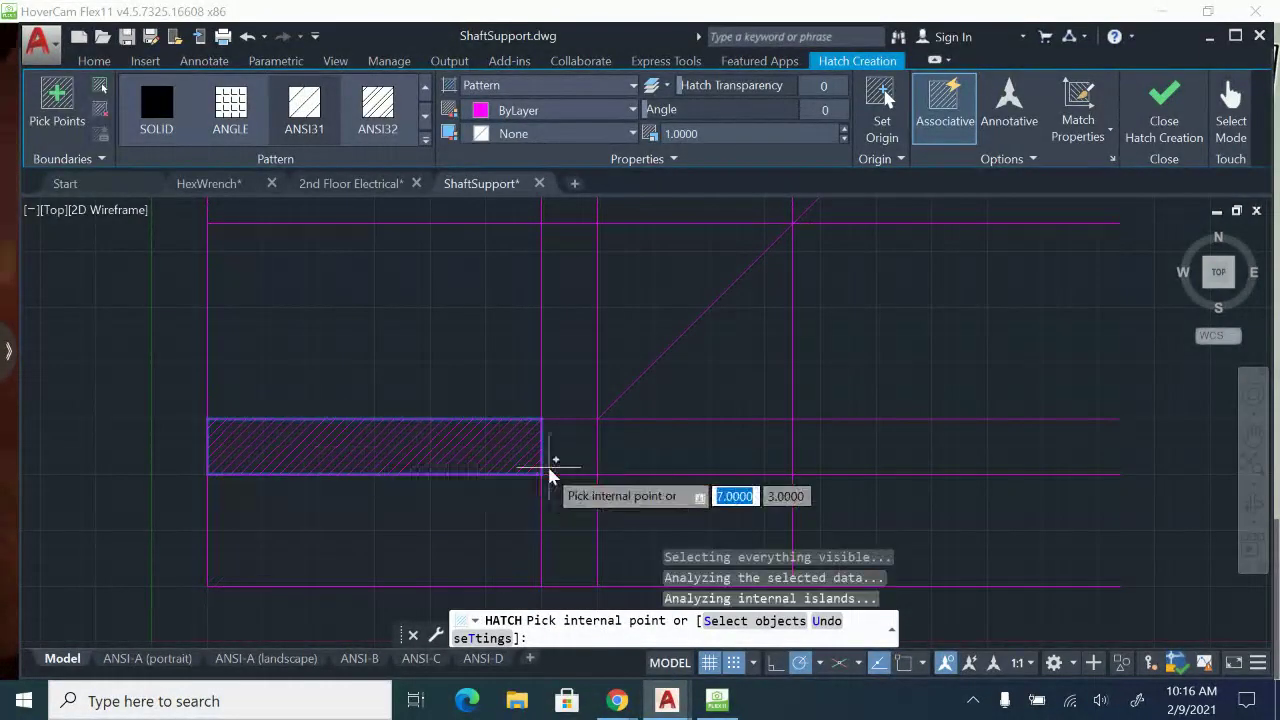
left_click(563, 457)
left_click(601, 427)
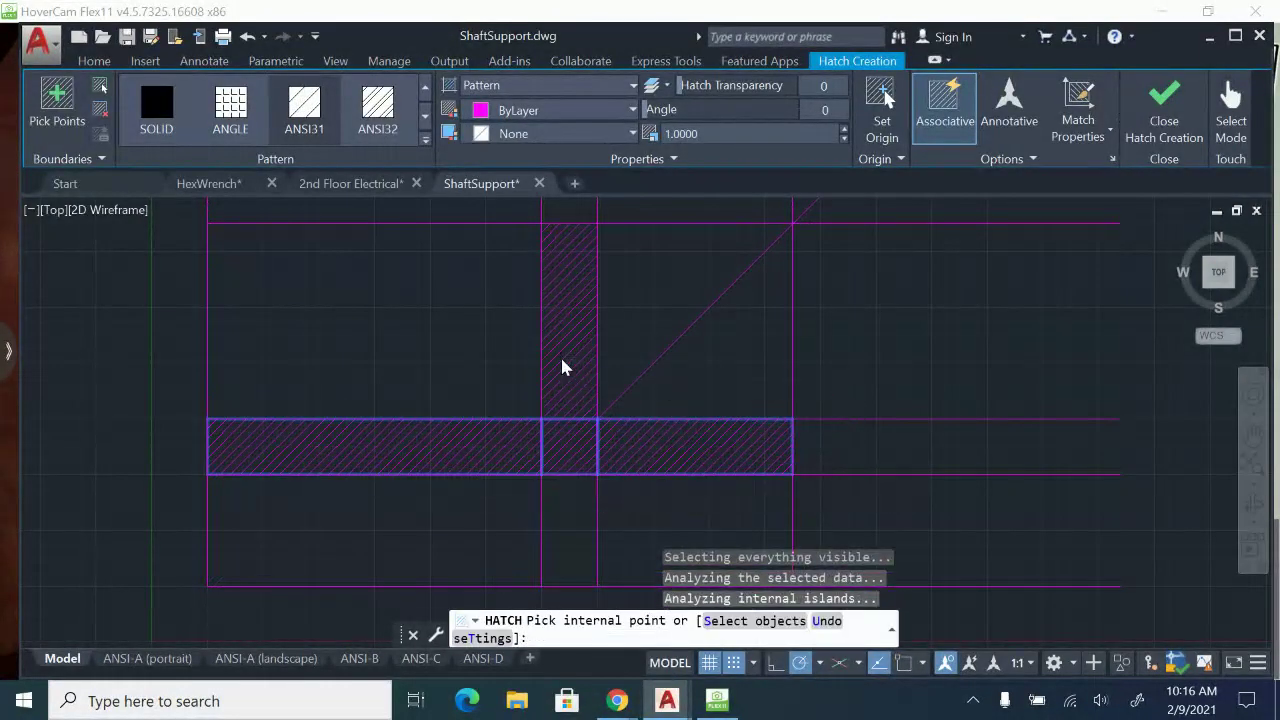
left_click(563, 366)
left_click(580, 496)
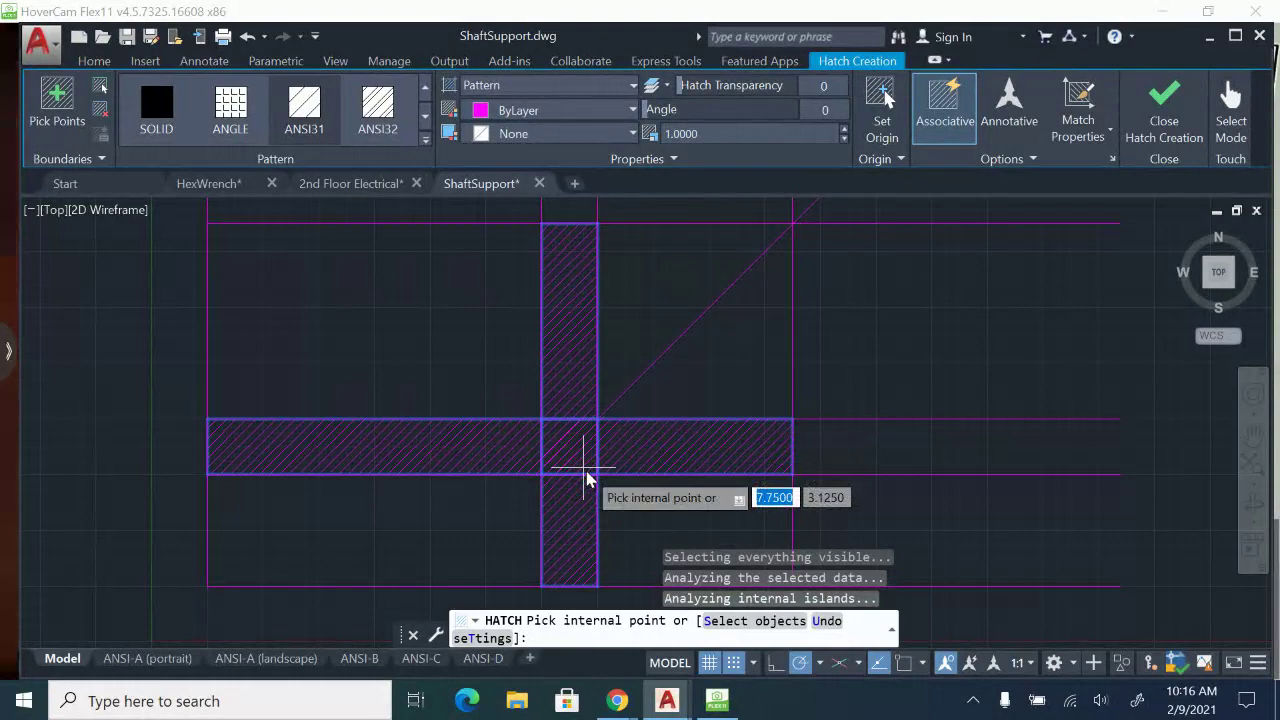
key("Return")
middle_click_drag(616, 264, 632, 226)
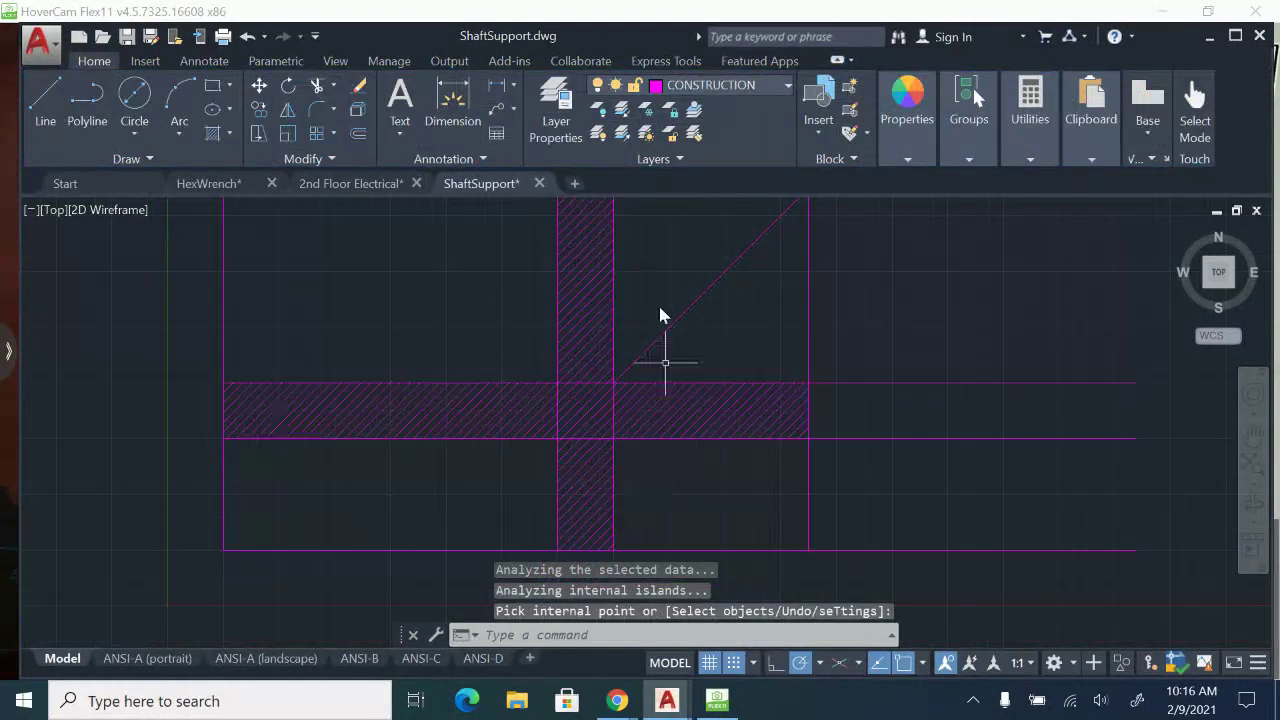
middle_click_drag(577, 415, 589, 434)
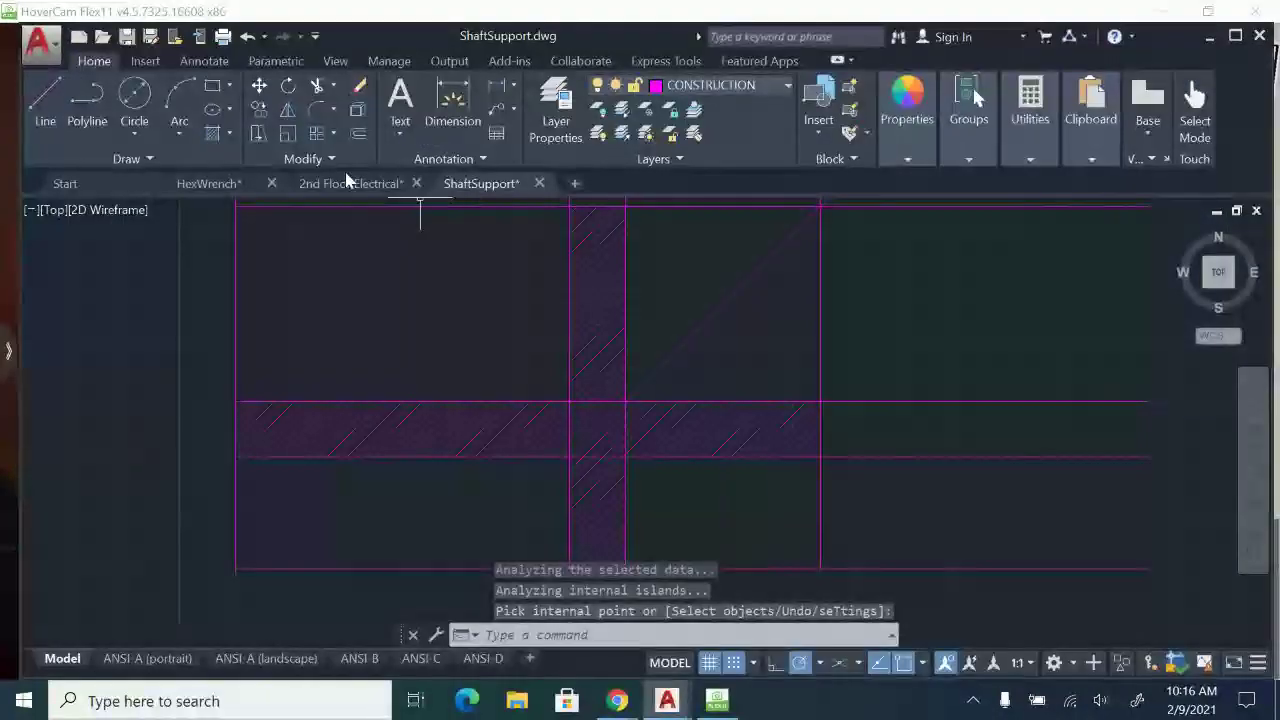
Switch to HoverCam Flex11 to consult the shaft support's dimensions on the paper sheet, and return to ShaftSupport.dwg.
mouse_move(517, 484)
middle_mouse_down()
mouse_move(526, 511)
mouse_move(515, 497)
middle_mouse_up()
key("Escape")
left_click(727, 710)
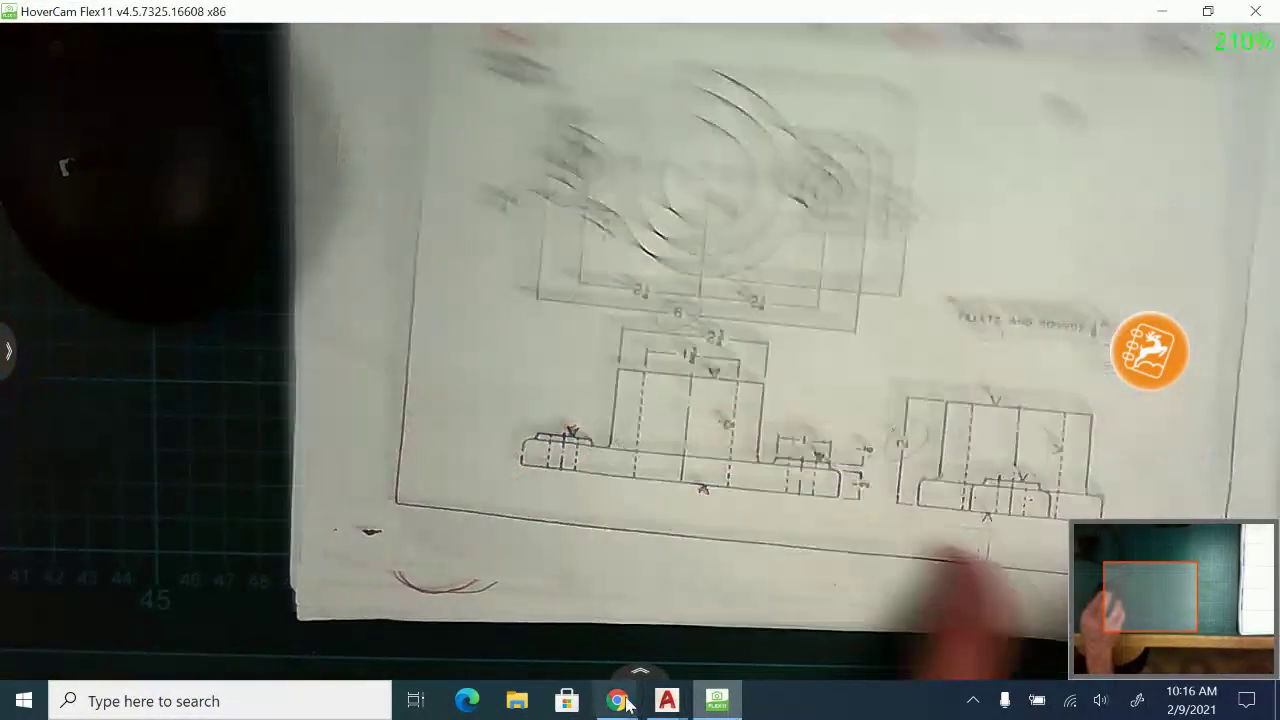
mouse_move(620, 704)
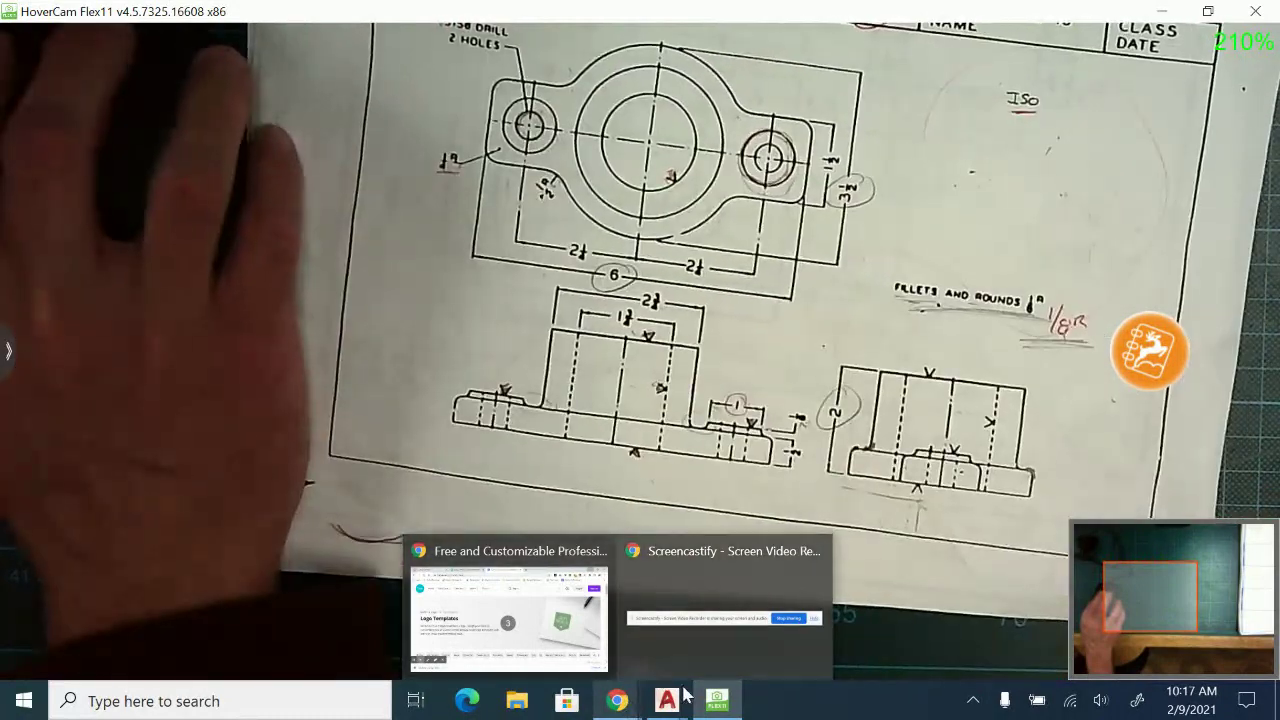
mouse_move(667, 700)
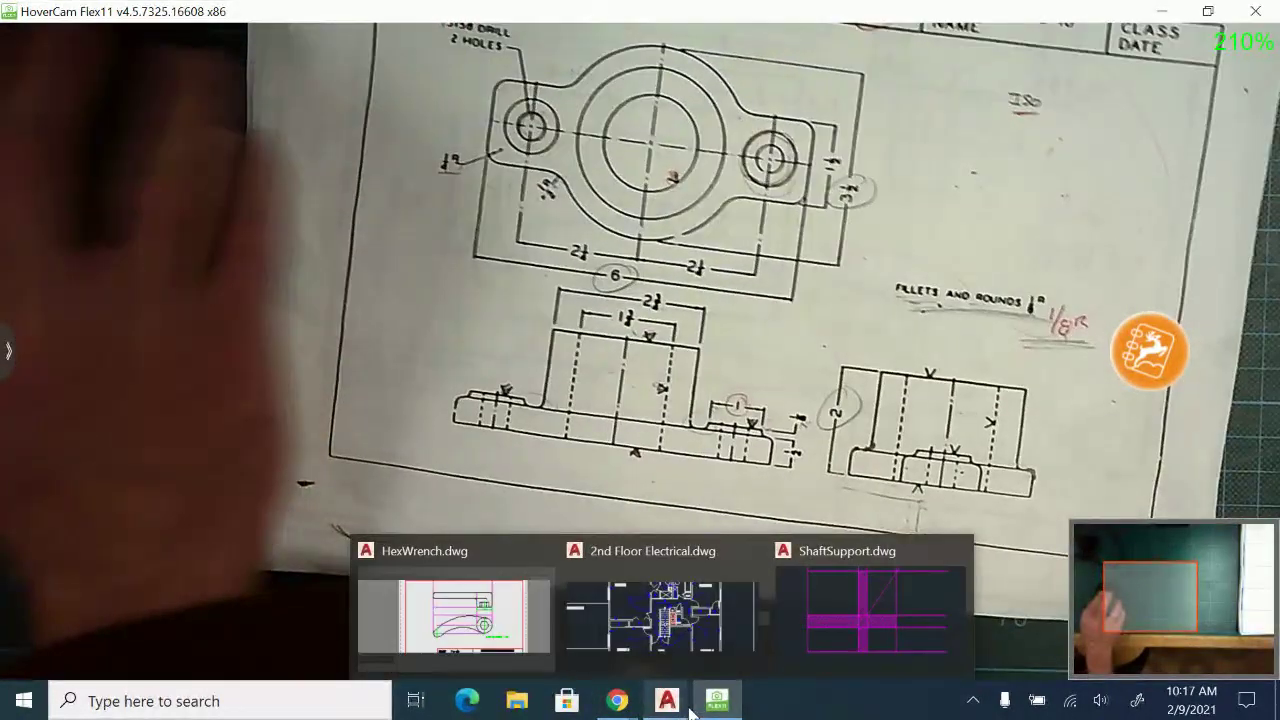
left_click(830, 610)
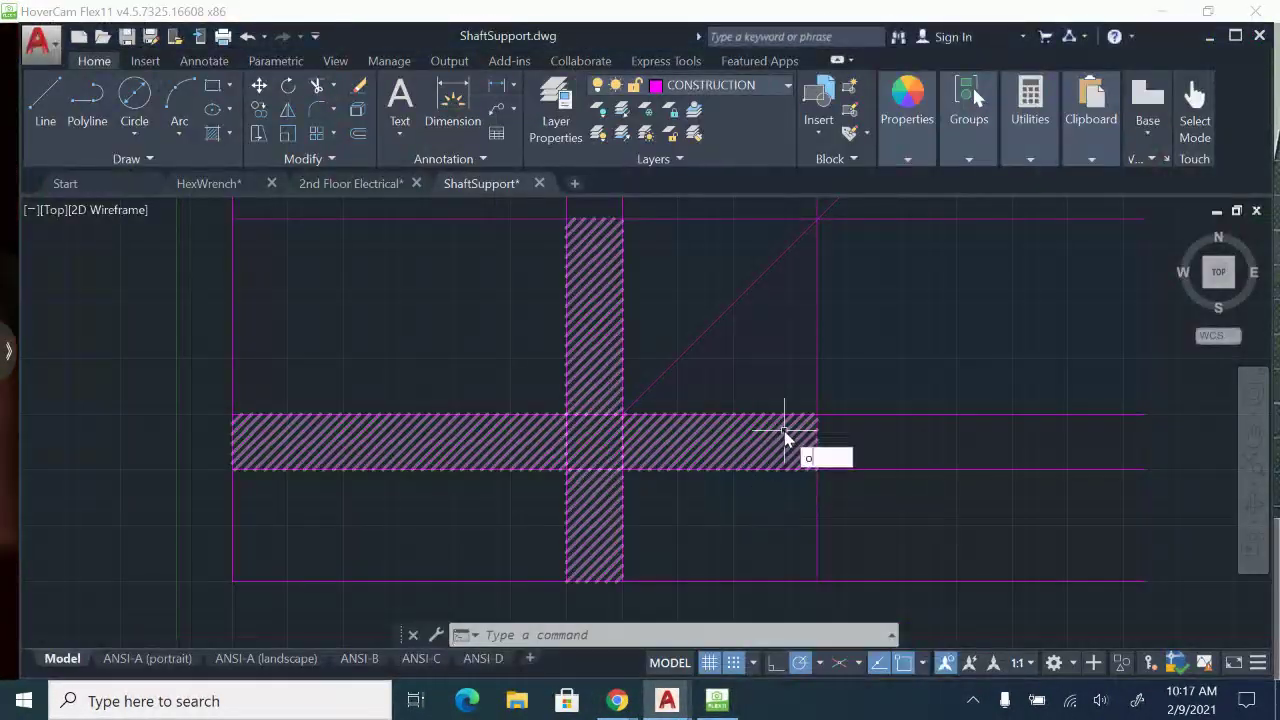
Offset the bottom horizontal construction line 0.5 units upward.
type("o")
key("Return")
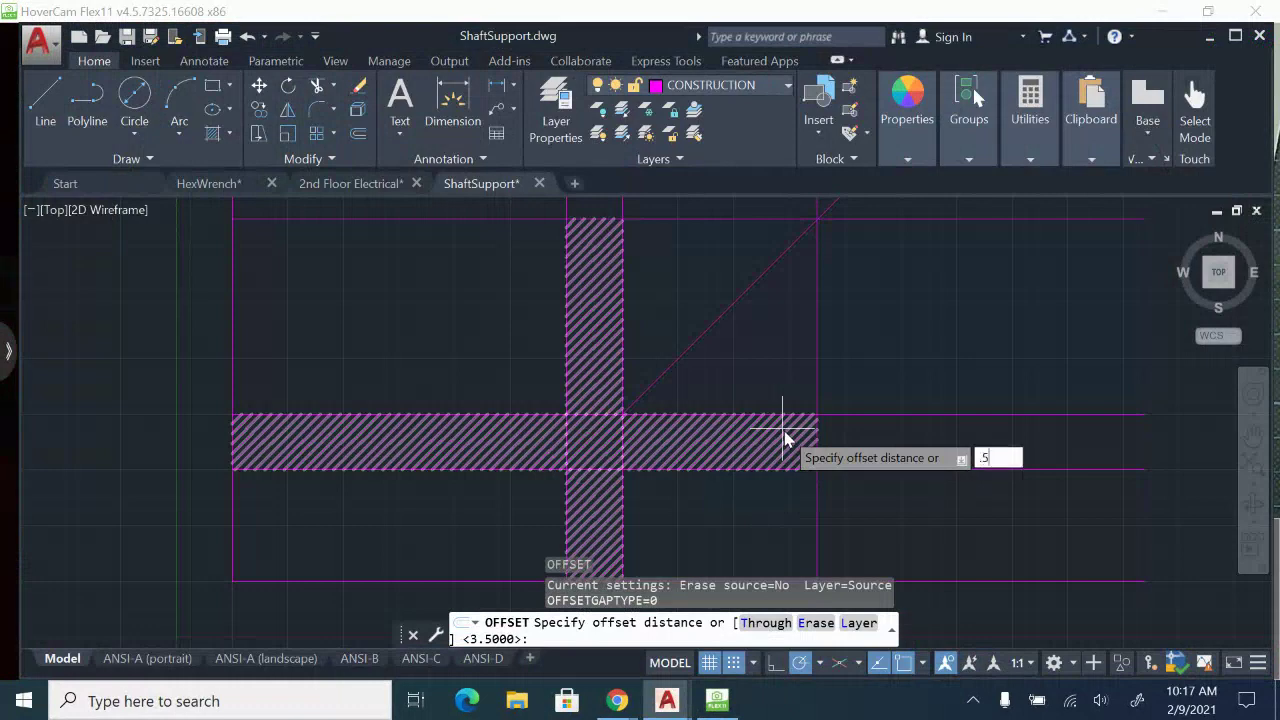
type(".5")
key("Return")
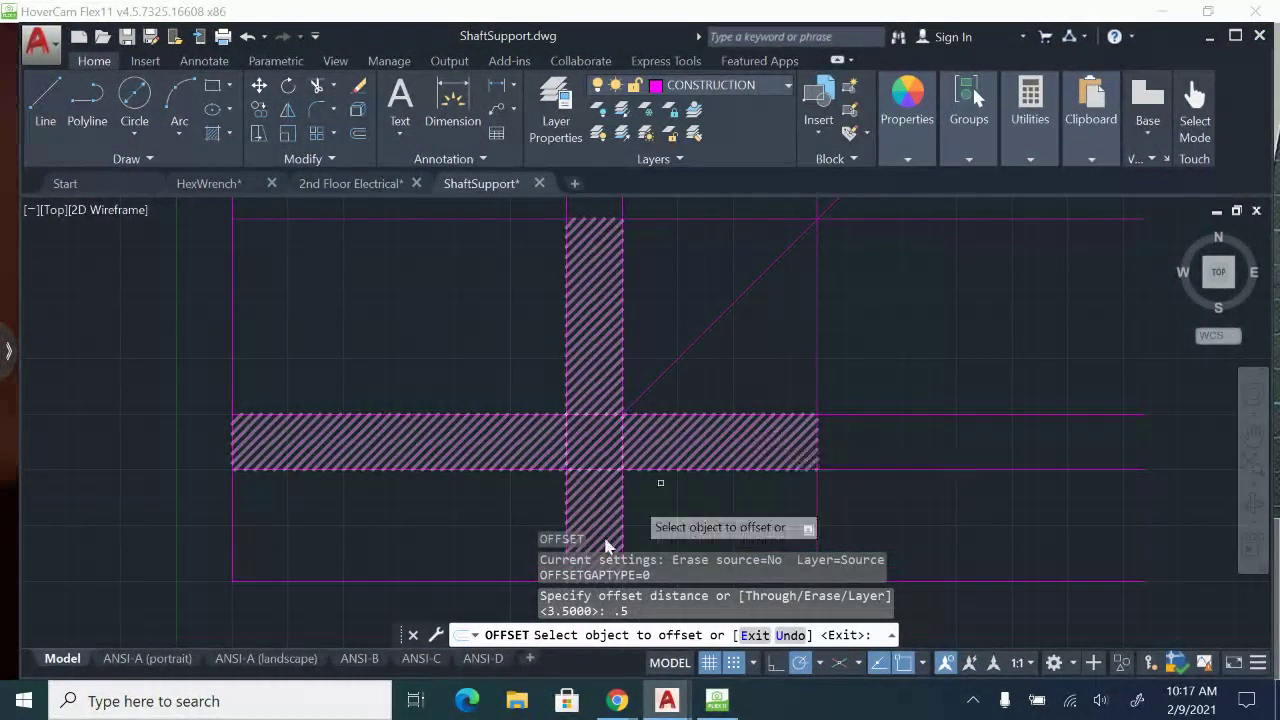
left_click(416, 583)
left_click(423, 549)
scroll(380, 462, "up", 2)
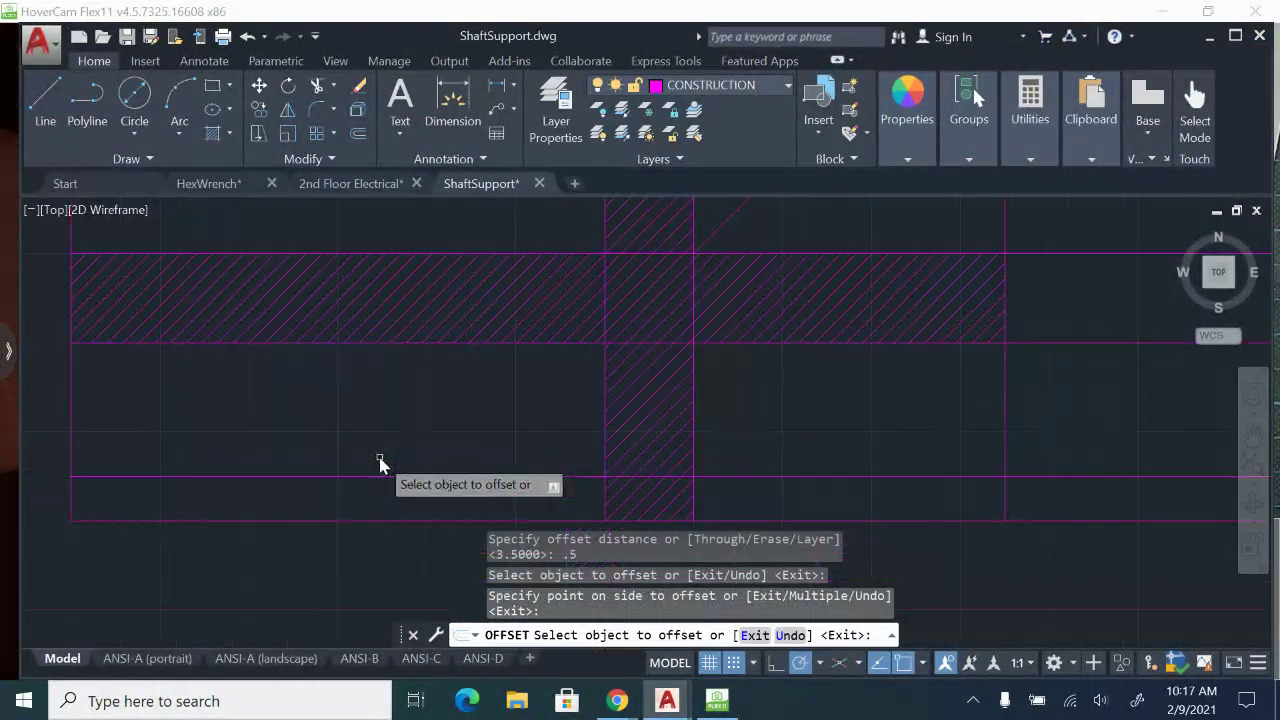
middle_click_drag(380, 462, 434, 457)
key("Escape")
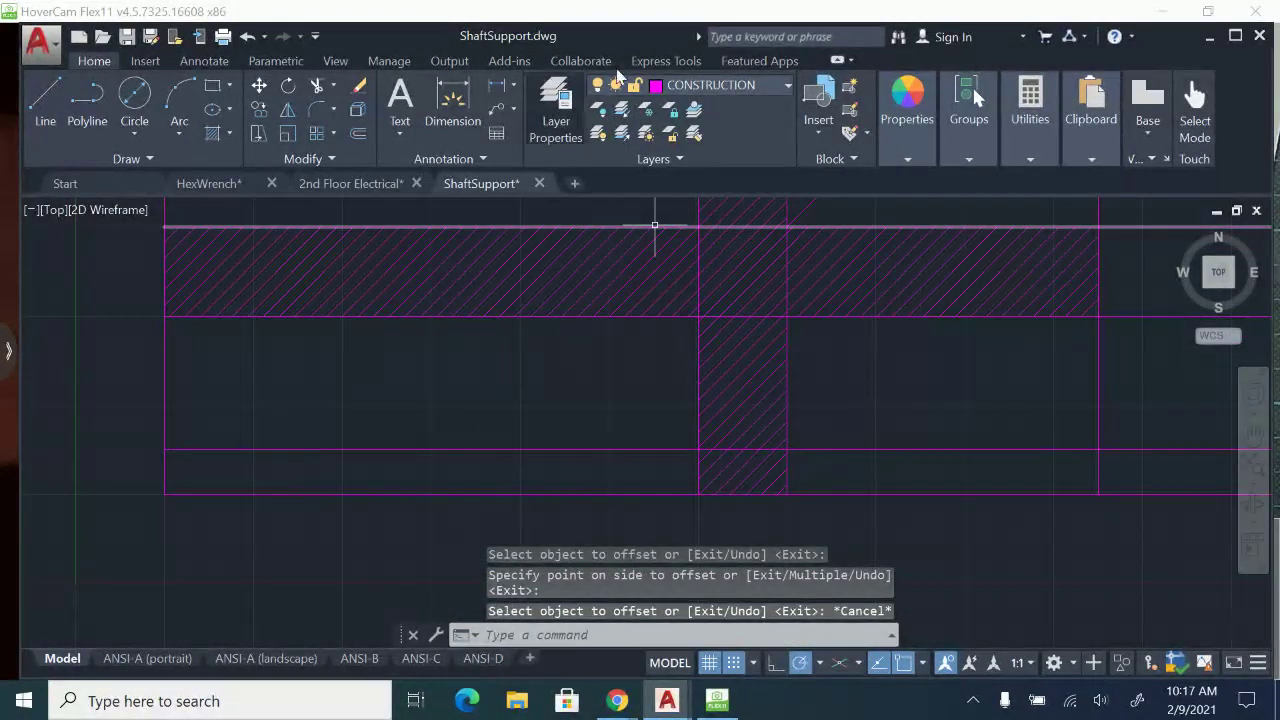
Make VISIBLE the current layer and draw the front view's base rectangle between the two lowest horizontal construction lines.
left_click(788, 86)
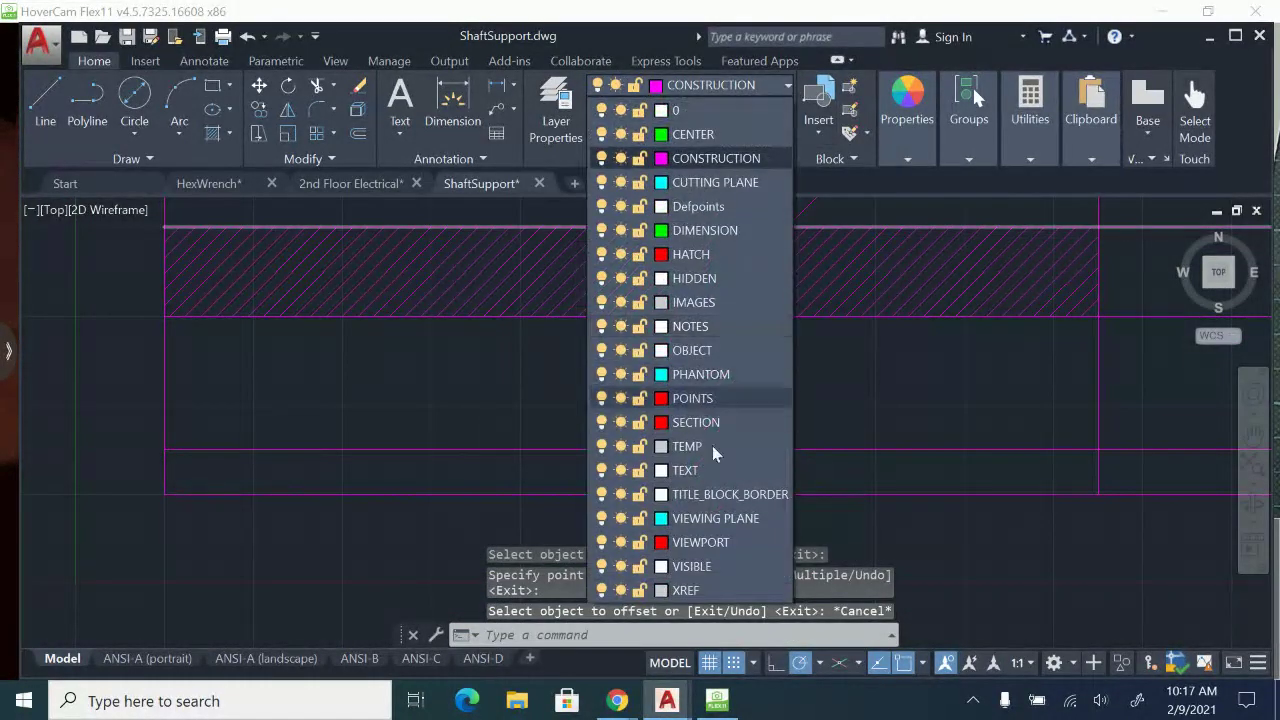
left_click(686, 565)
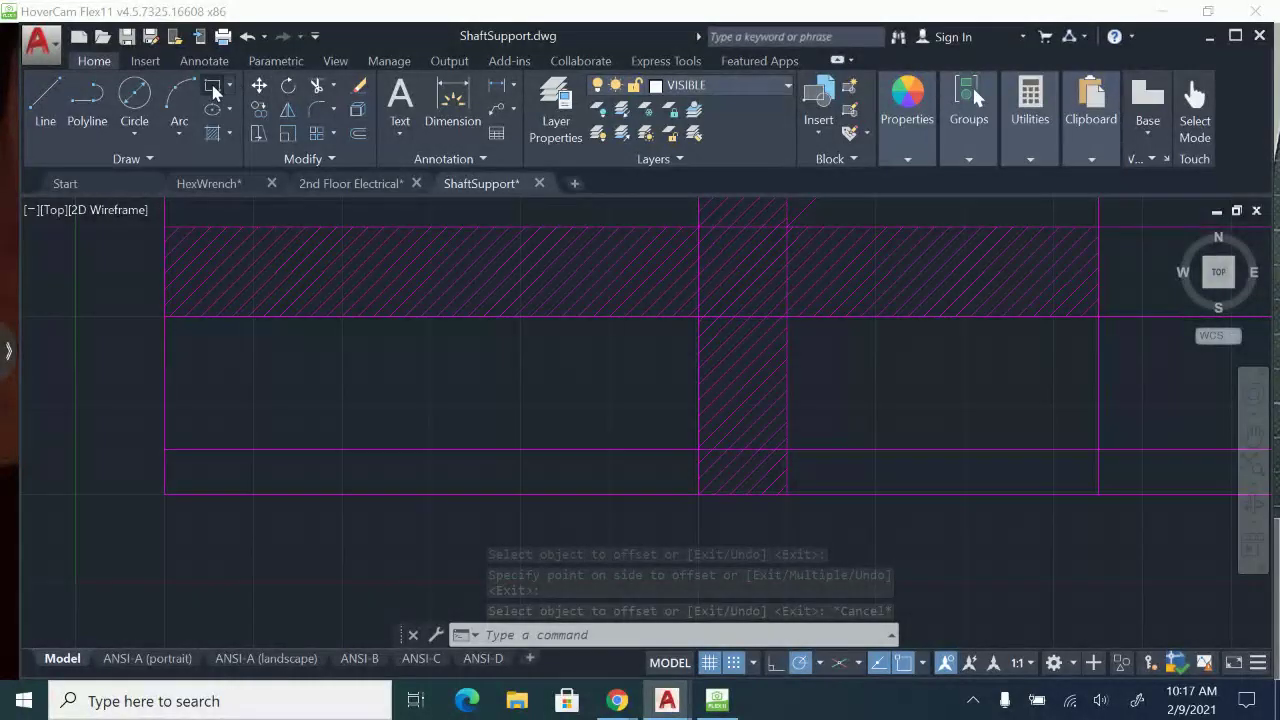
type("rec")
key("Return")
left_click(168, 451)
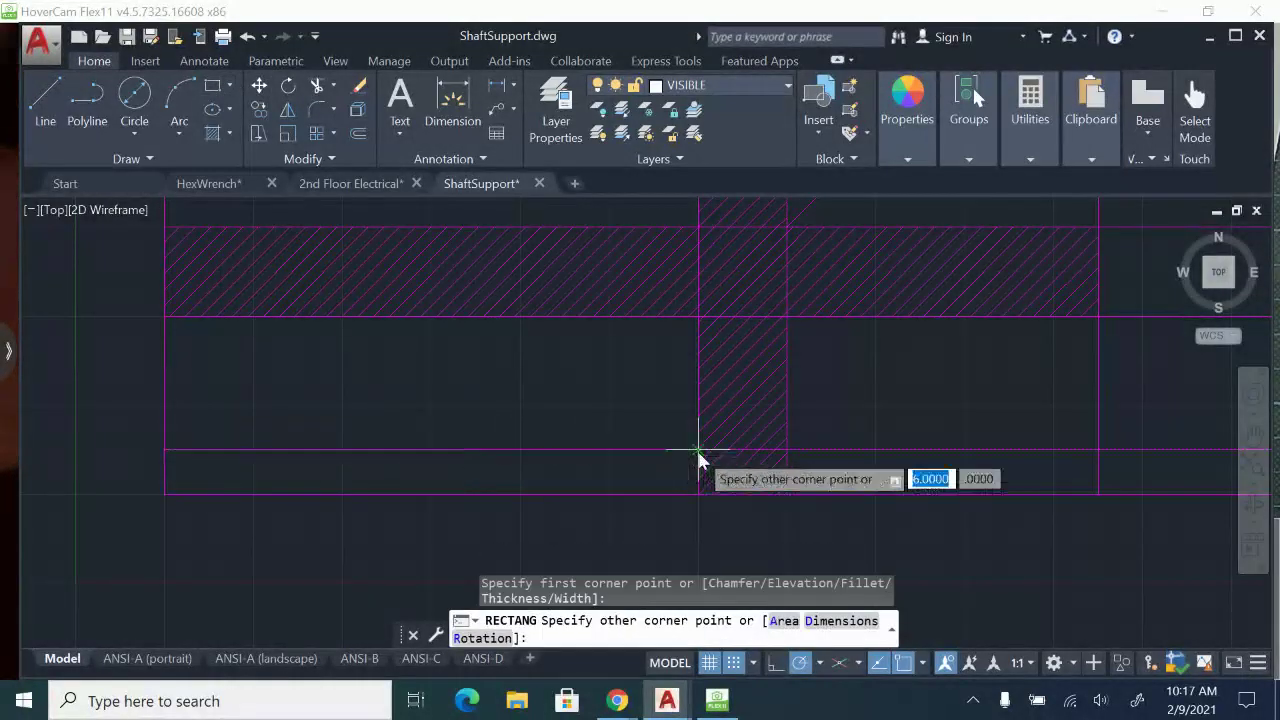
left_click(698, 494)
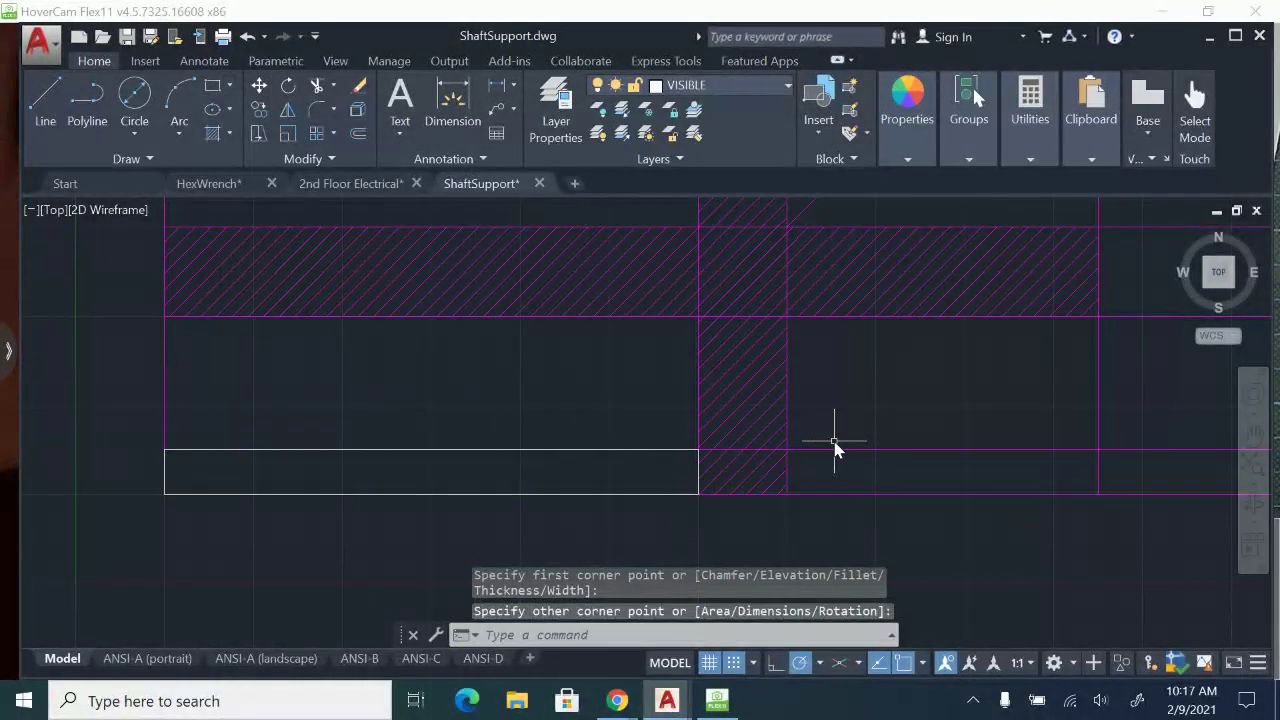
Draw the side view's base rectangle between the two lowest horizontal lines, from the vertical hatched strip to the rightmost vertical line.
key("Return")
left_click(787, 452)
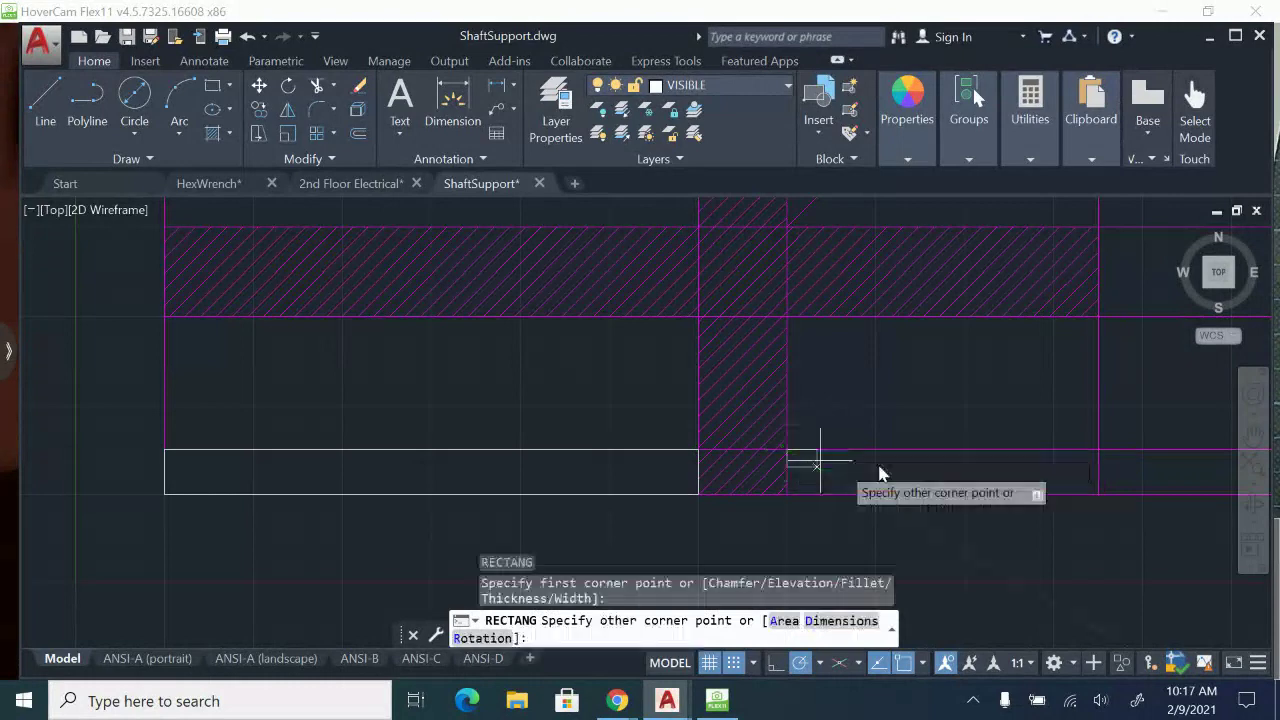
left_click(1099, 494)
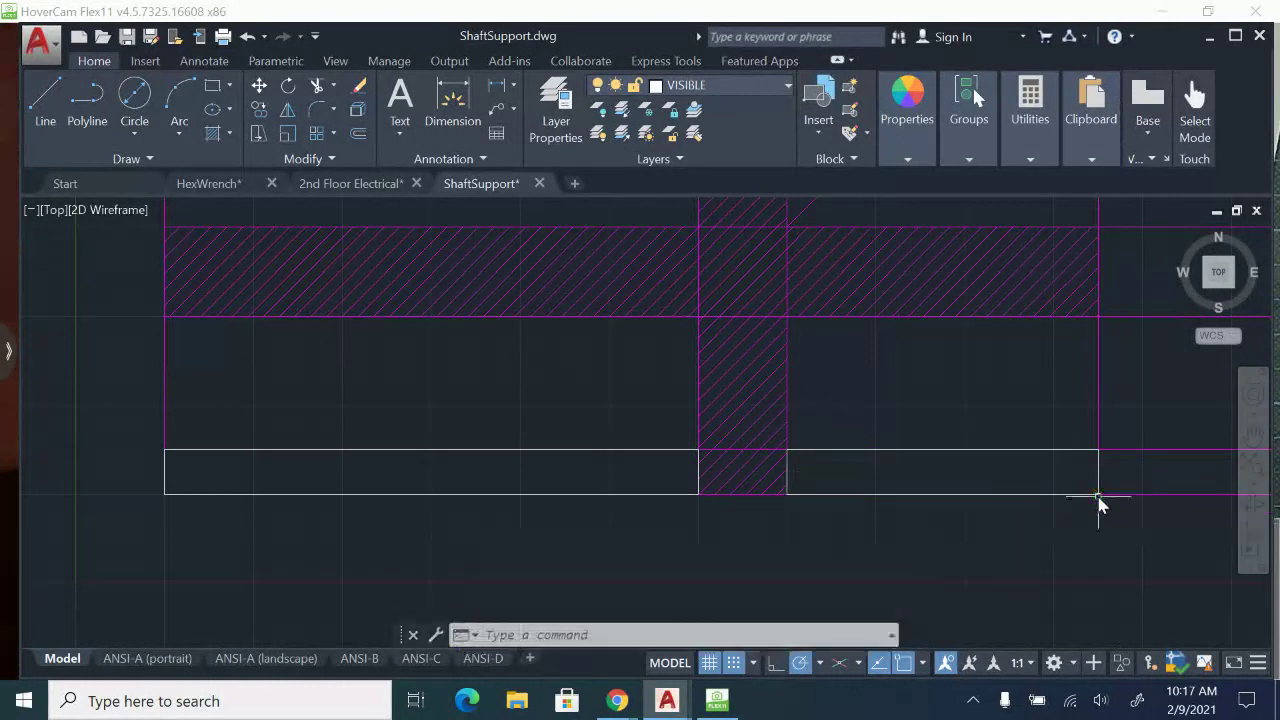
key("Escape")
Draw a top-view rectangle about 6 by 3.46 units from the upper-left construction intersection down toward the hatched strips' crossing.
scroll(1049, 480, "down", 3)
middle_click_drag(880, 448, 806, 500)
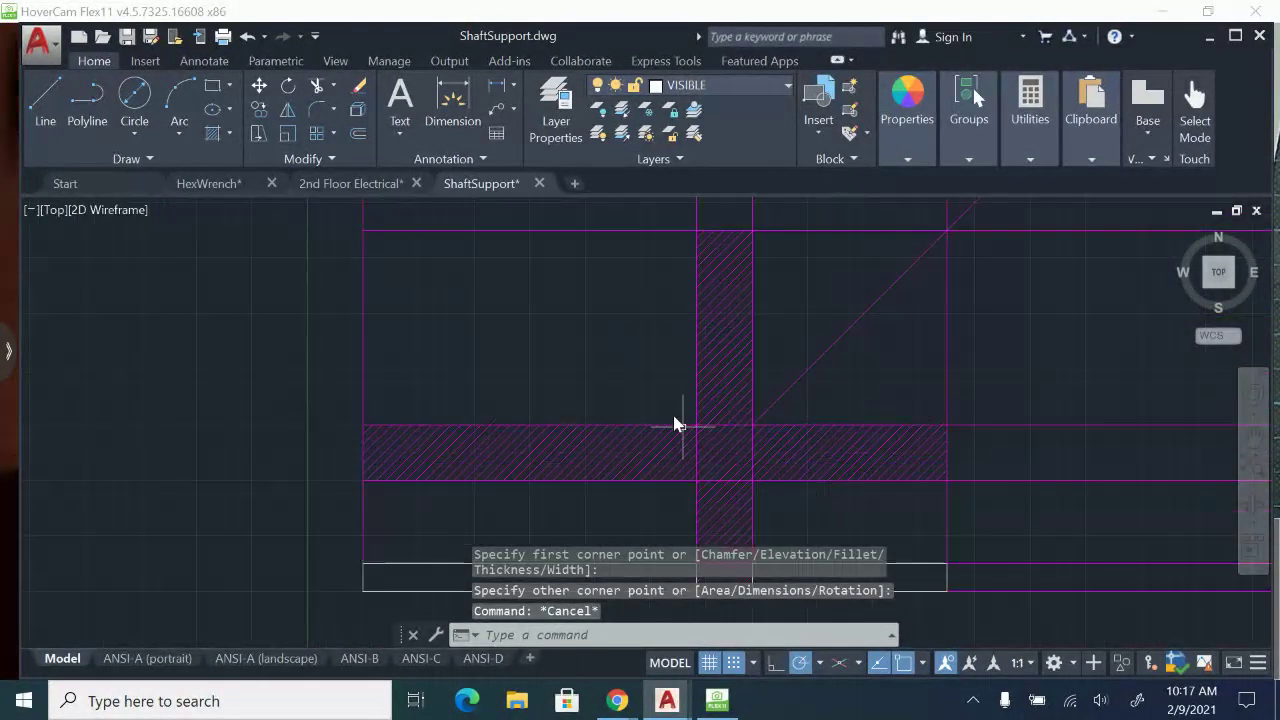
left_click(214, 87)
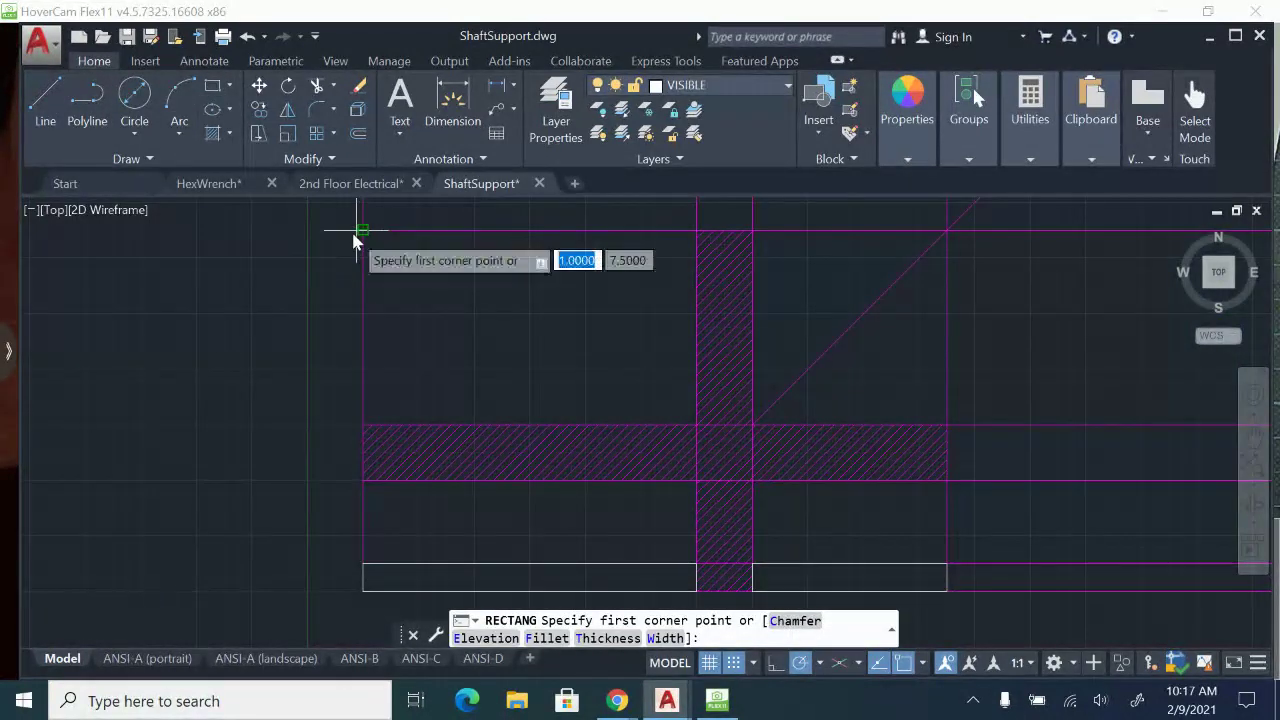
left_click(360, 231)
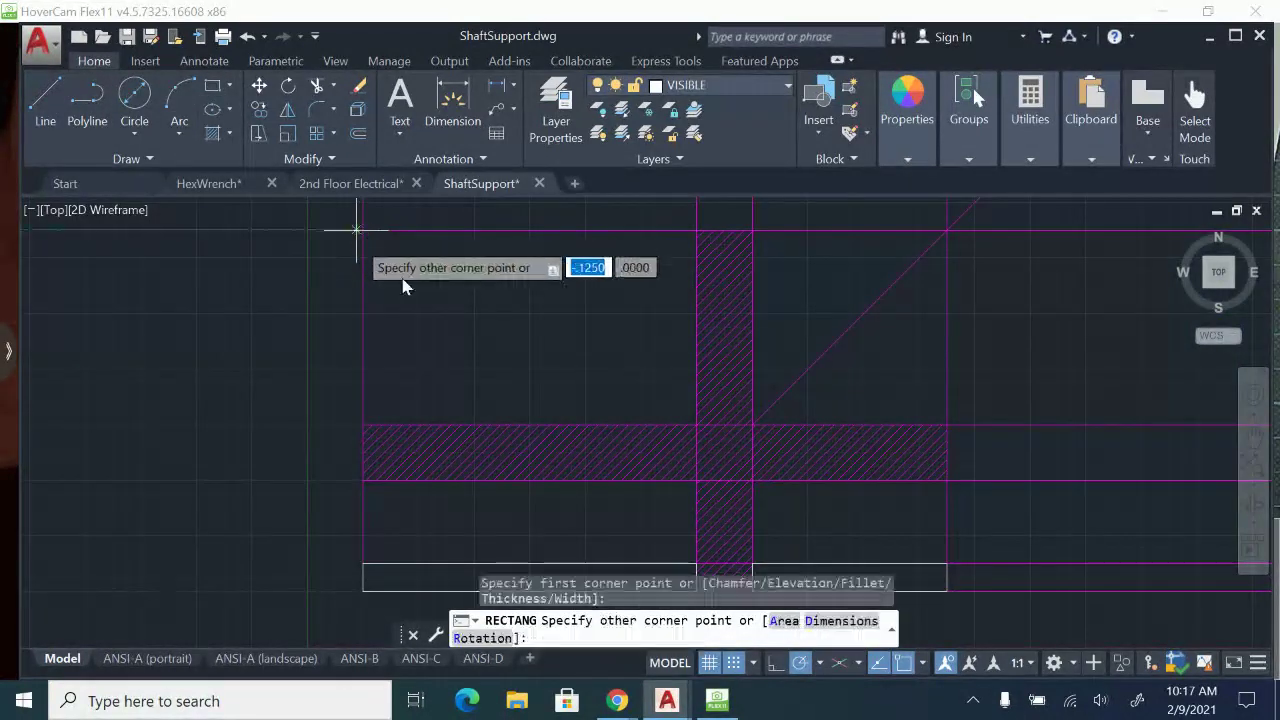
left_click(697, 422)
Stretch the top-view rectangle's lower-right corner onto the construction line intersection at the hatched strips.
scroll(686, 437, "up", 3)
scroll(686, 437, "up", 2)
left_click(692, 437)
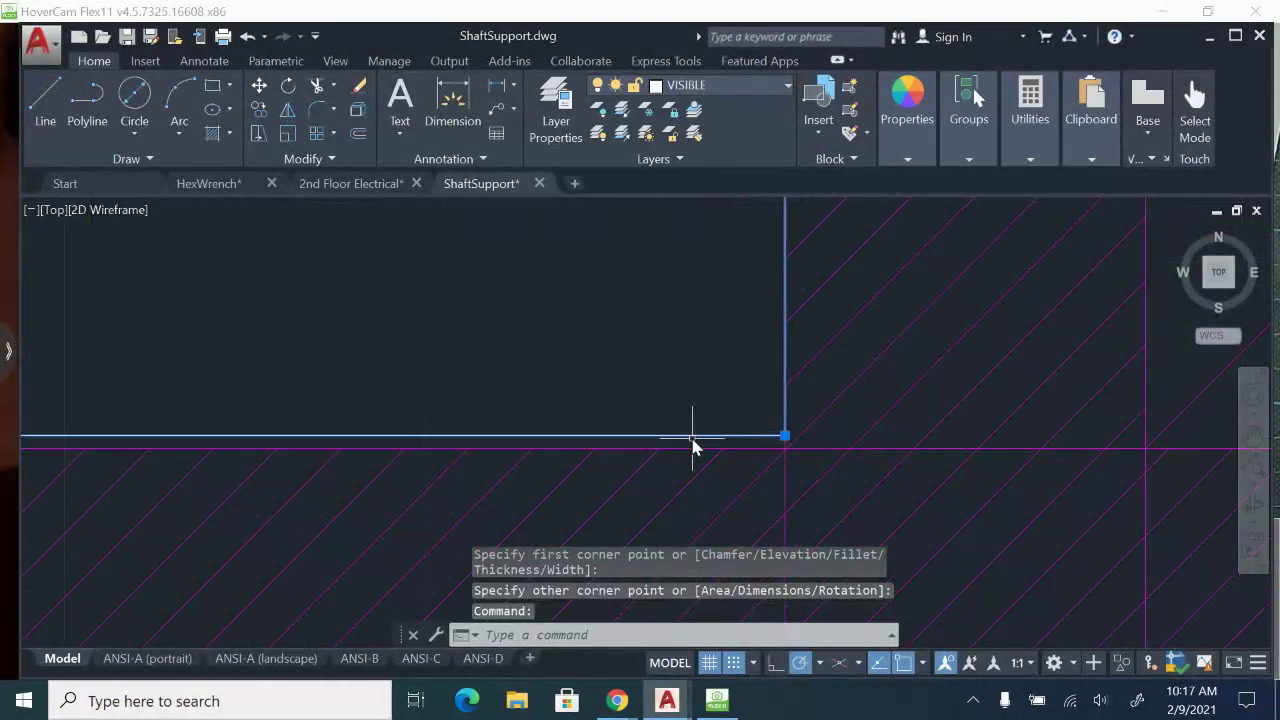
left_click(786, 437)
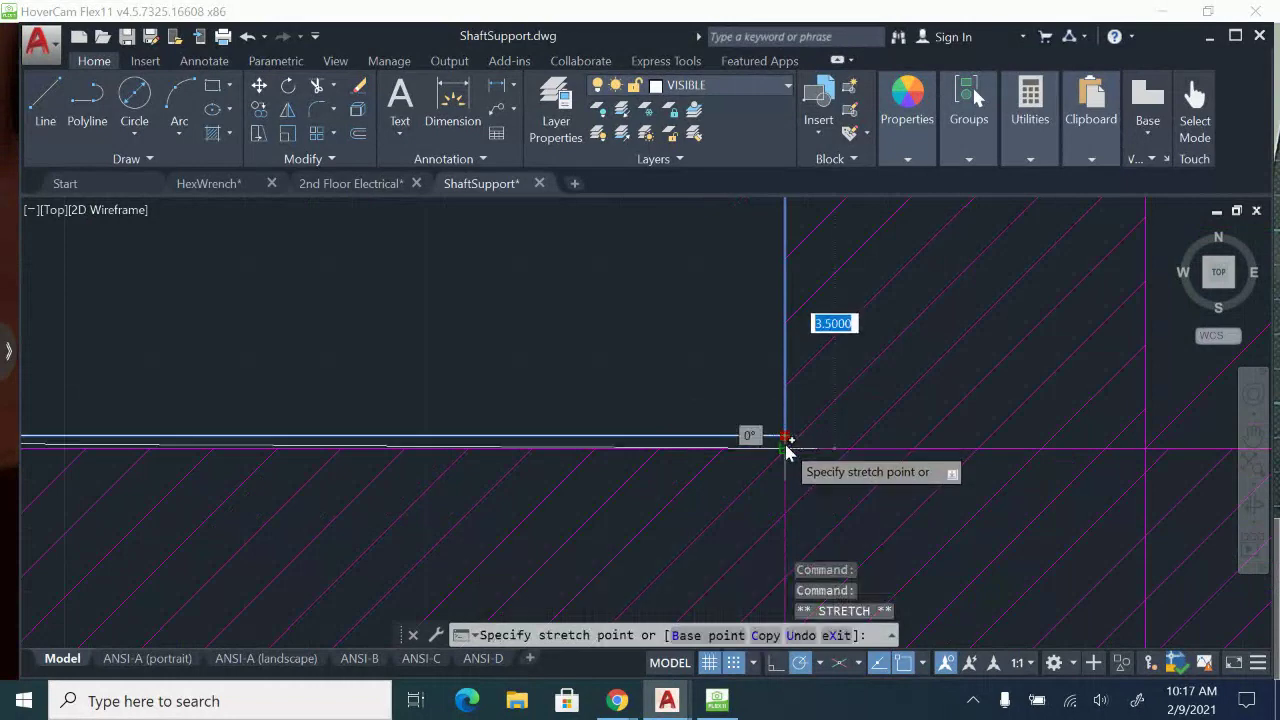
scroll(786, 450, "down", 3)
middle_click_drag(757, 400, 726, 451)
key("Escape")
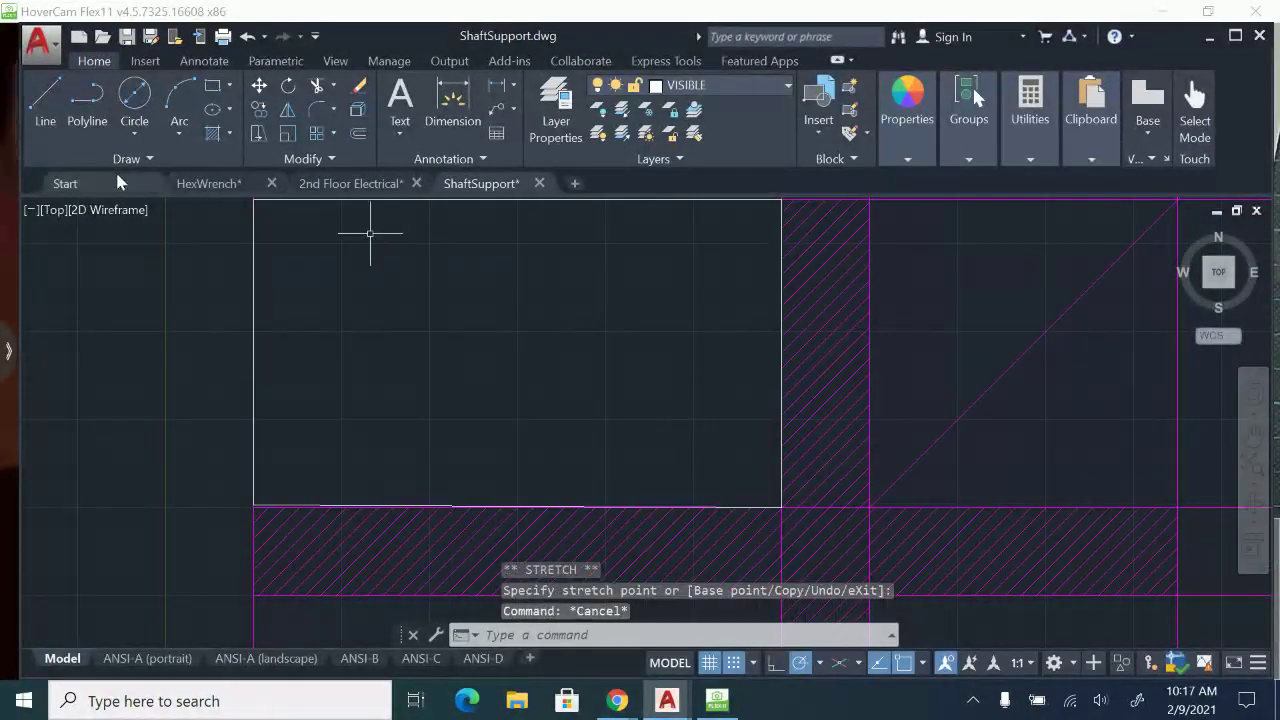
left_click(53, 125)
middle_click_drag(608, 380, 652, 500)
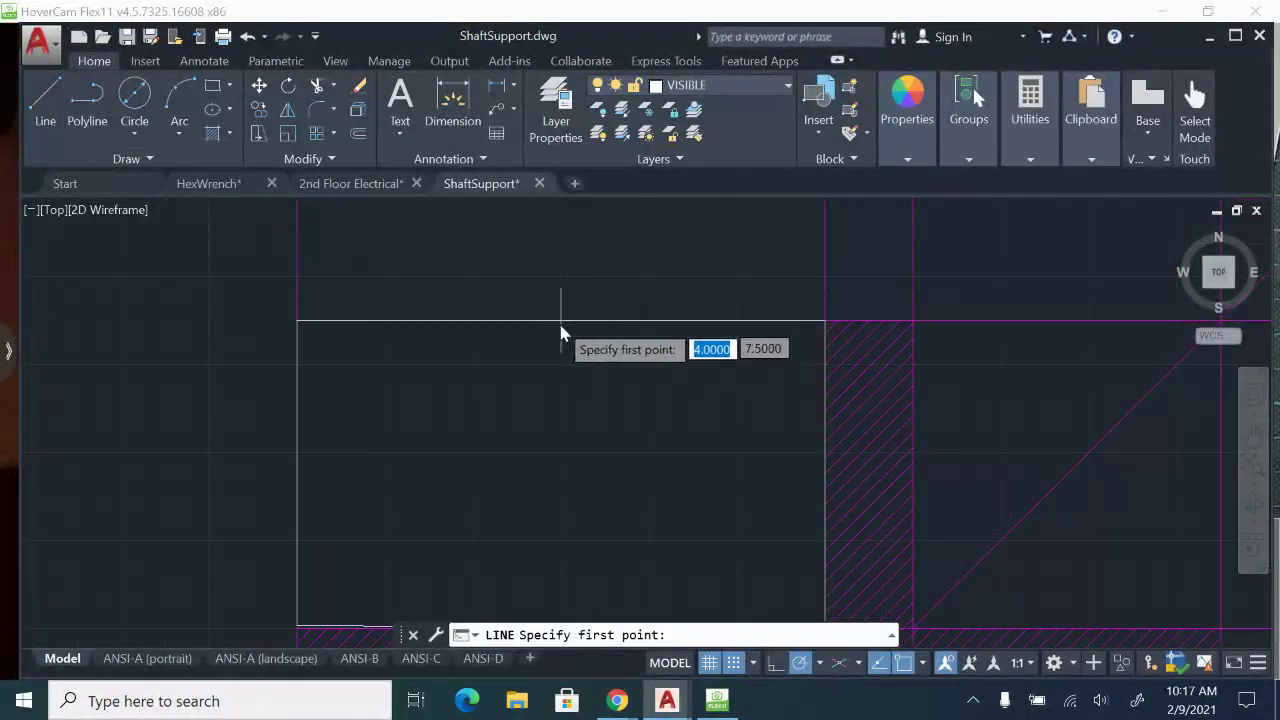
left_click(561, 321)
middle_click_drag(551, 378, 551, 240)
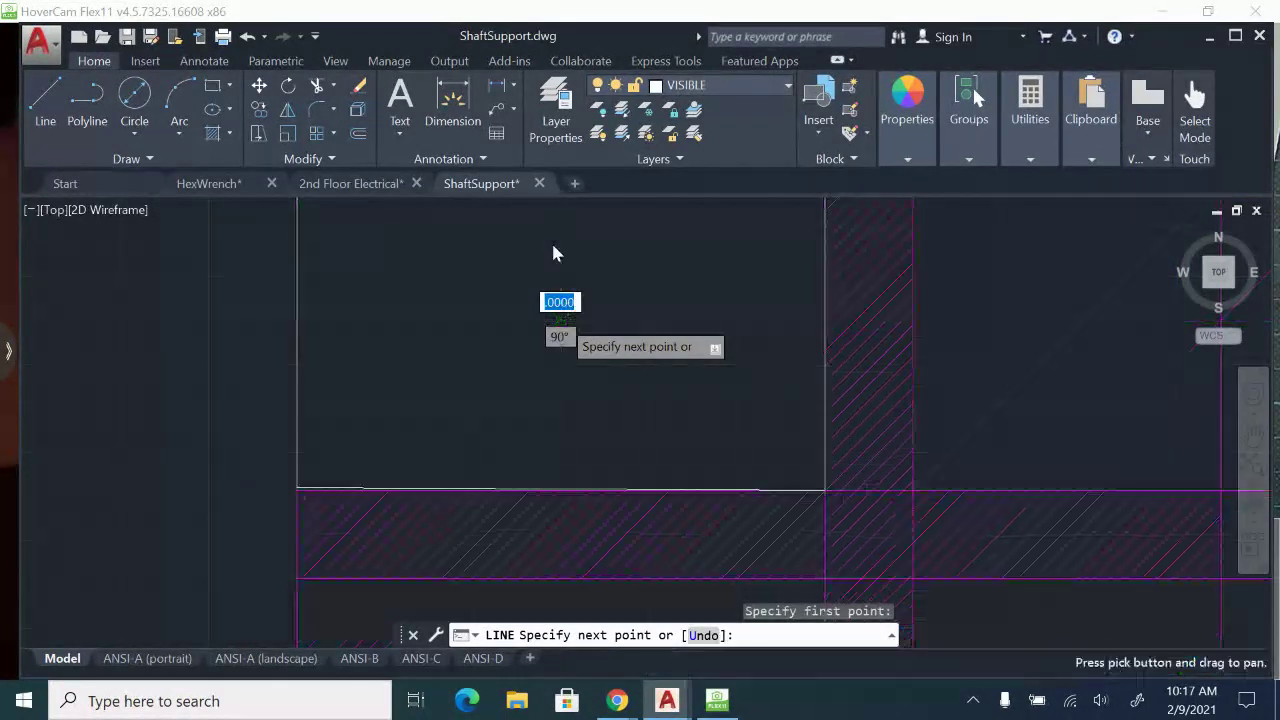
key("Escape")
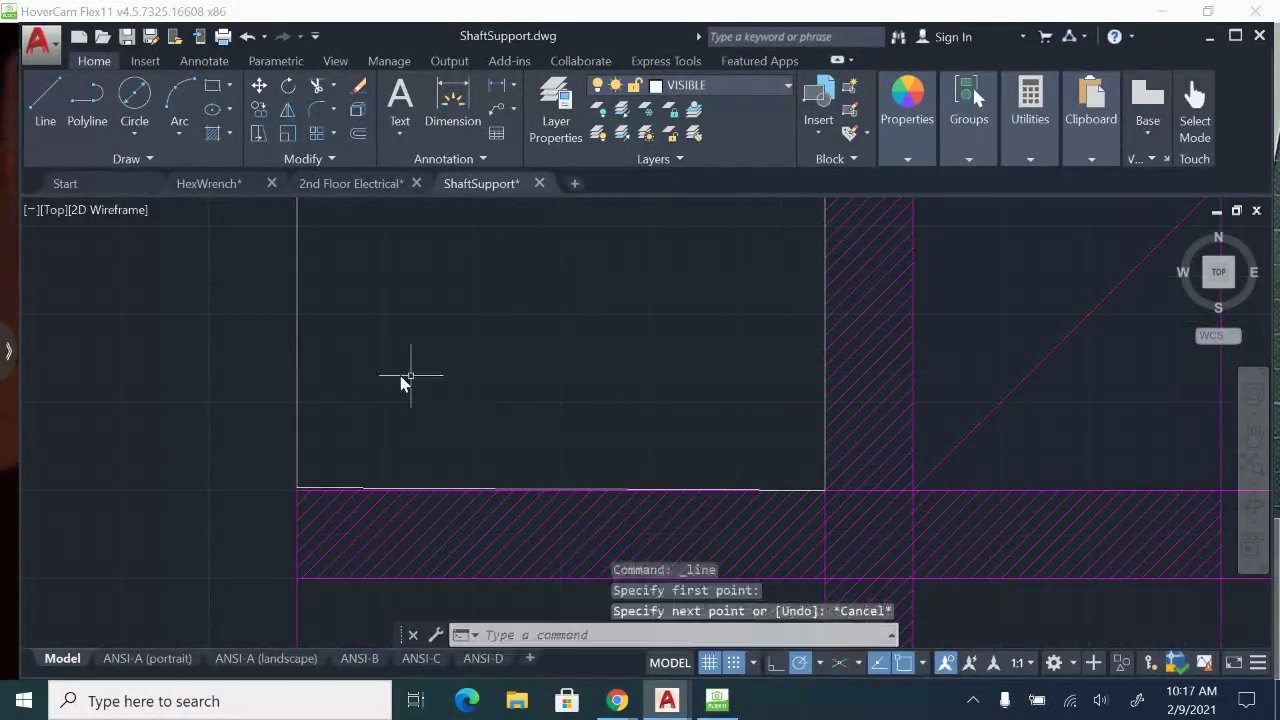
Delete the skewed top-view rectangle and redraw it from the lower-left construction intersection to the upper-left corner of the vertical hatched strip.
left_click(296, 362)
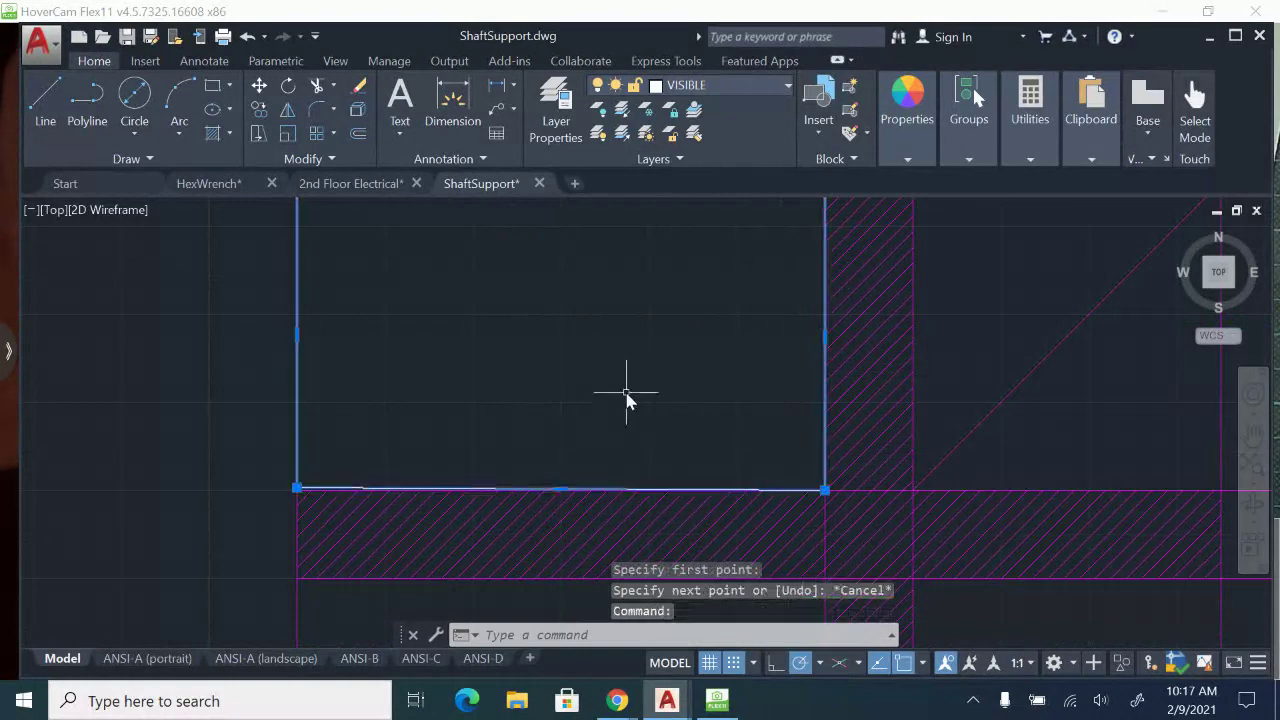
key("Delete")
left_click(212, 86)
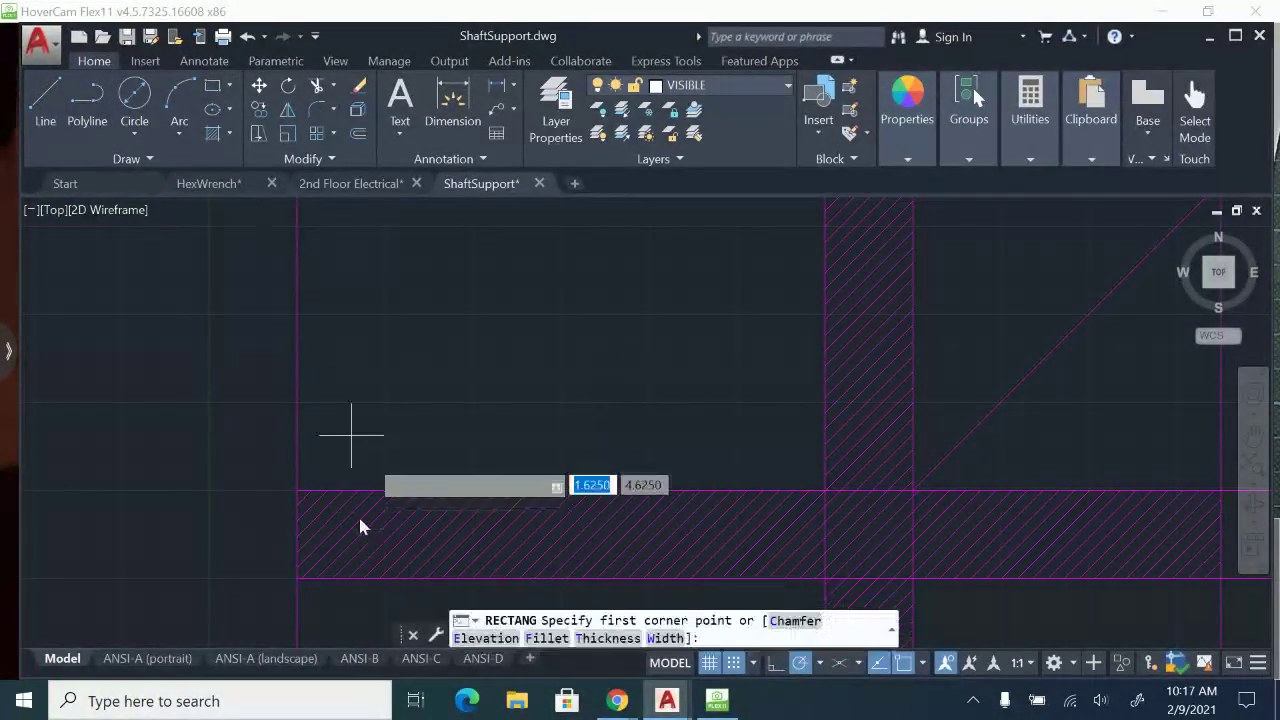
scroll(360, 520, "up", 3)
left_click(210, 450)
scroll(218, 441, "down", 3)
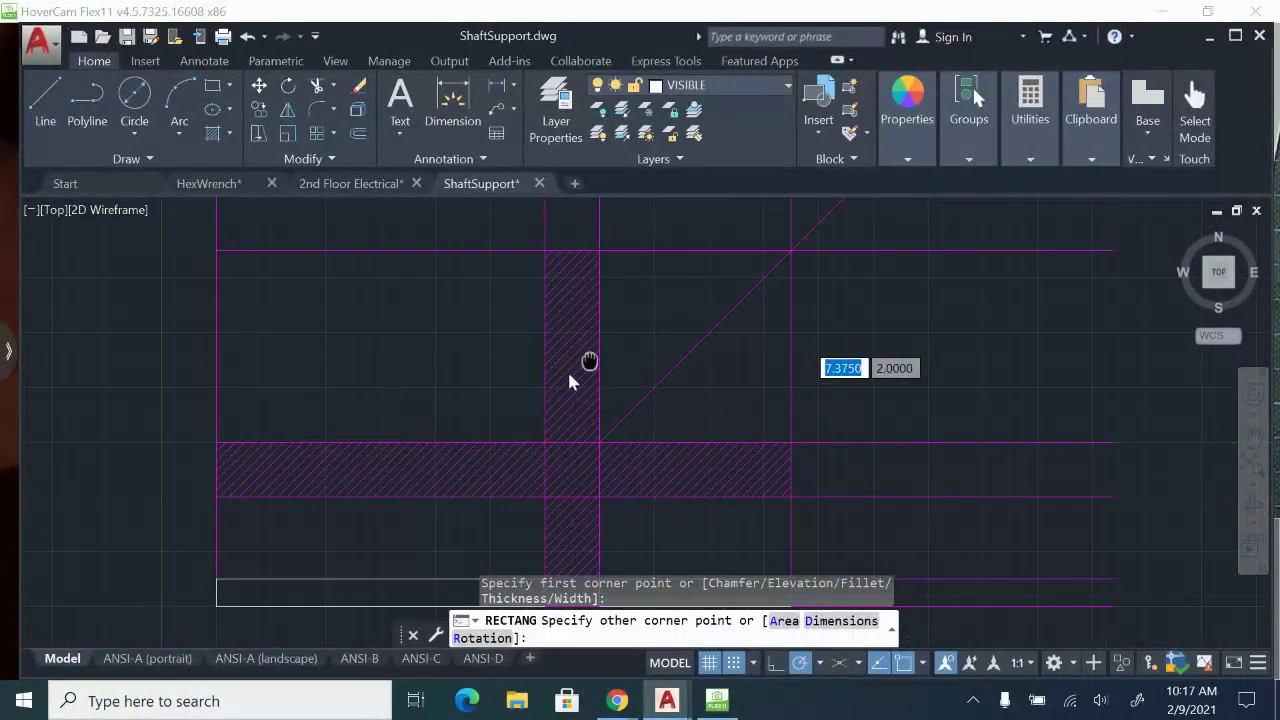
scroll(620, 240, "up", 1)
scroll(485, 254, "up", 2)
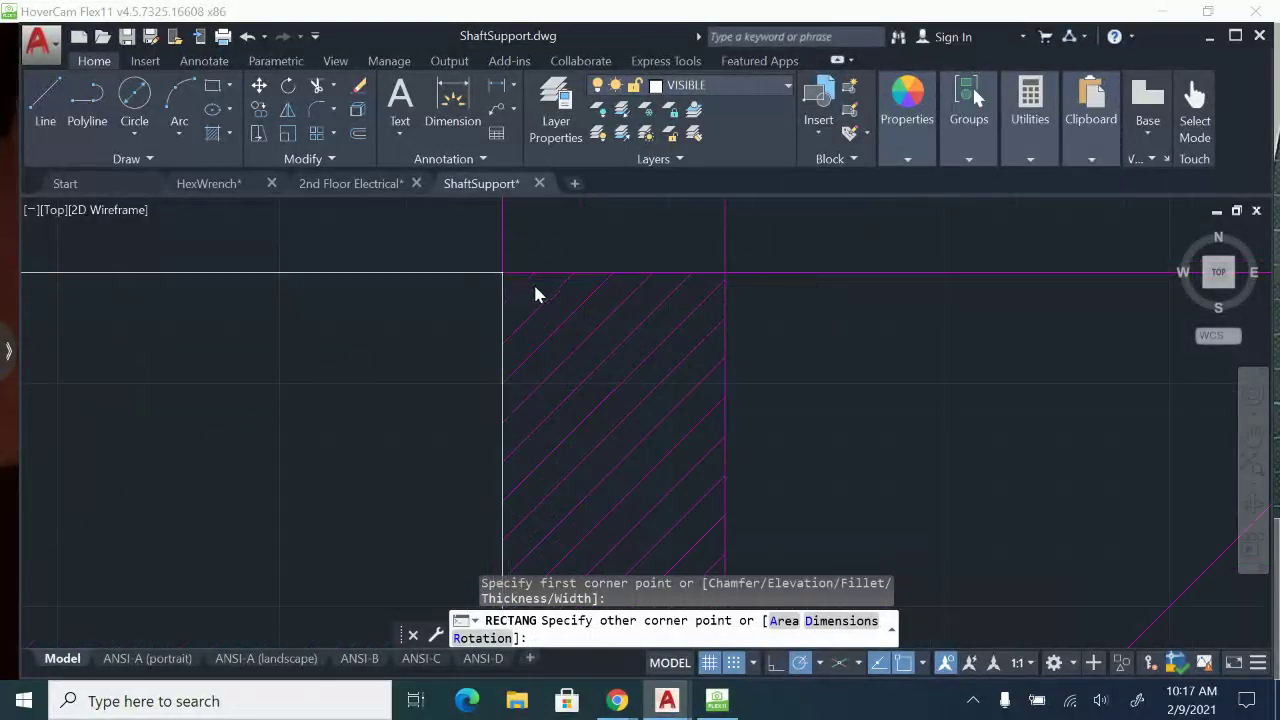
left_click(527, 371)
scroll(623, 340, "down", 2)
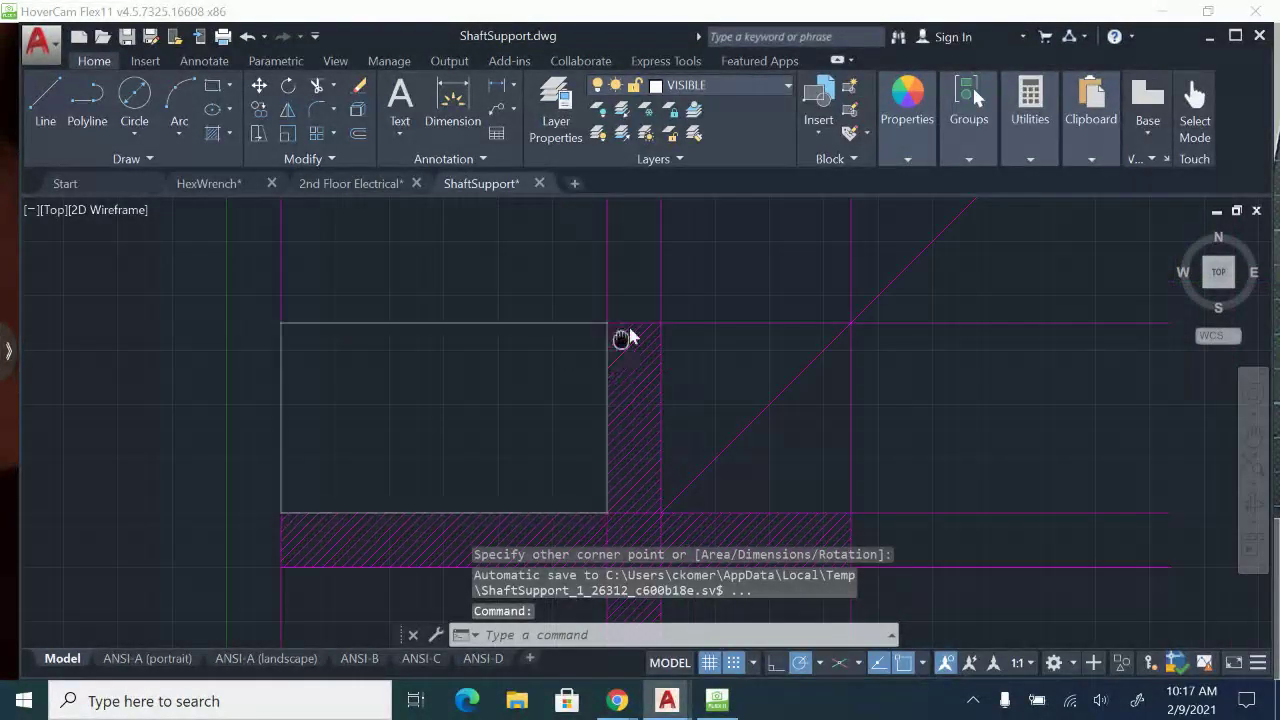
Draw a vertical centre line in the top view from the midpoint of the rectangle's upper edge to its lower edge.
scroll(491, 268, "up", 2)
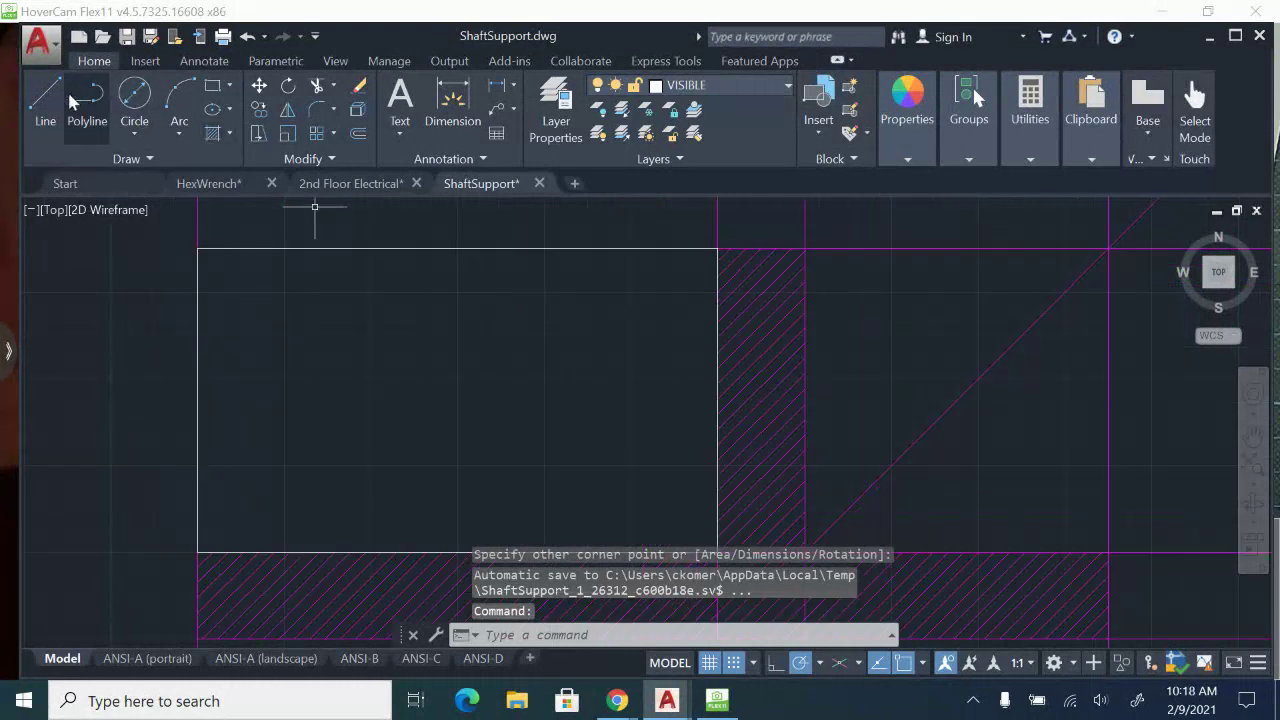
type("l")
key("Return")
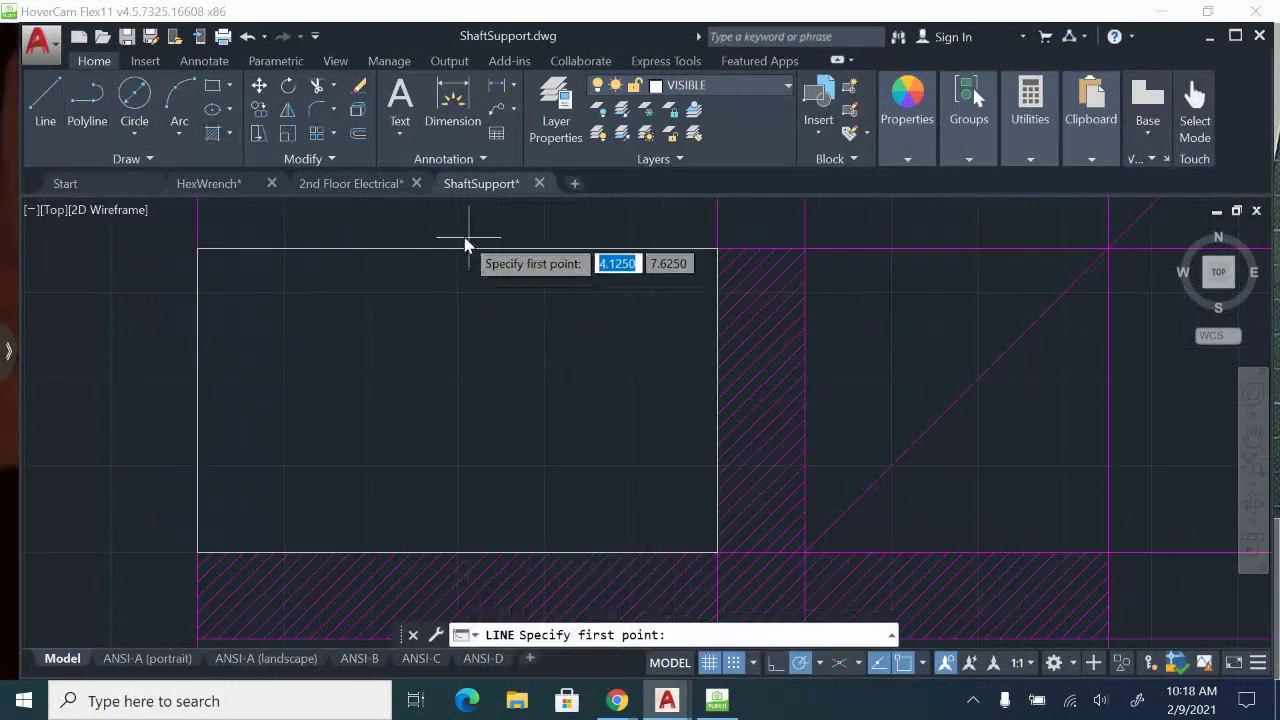
left_click(457, 250)
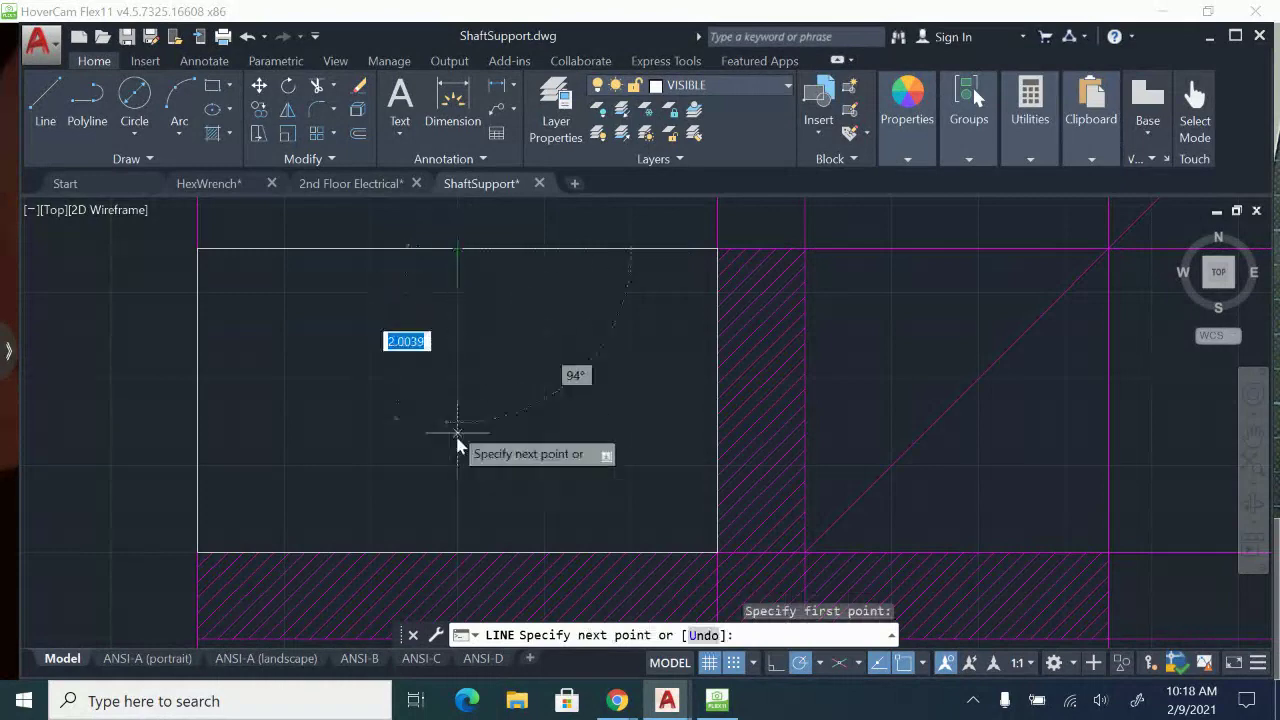
left_click(457, 551)
key("Return")
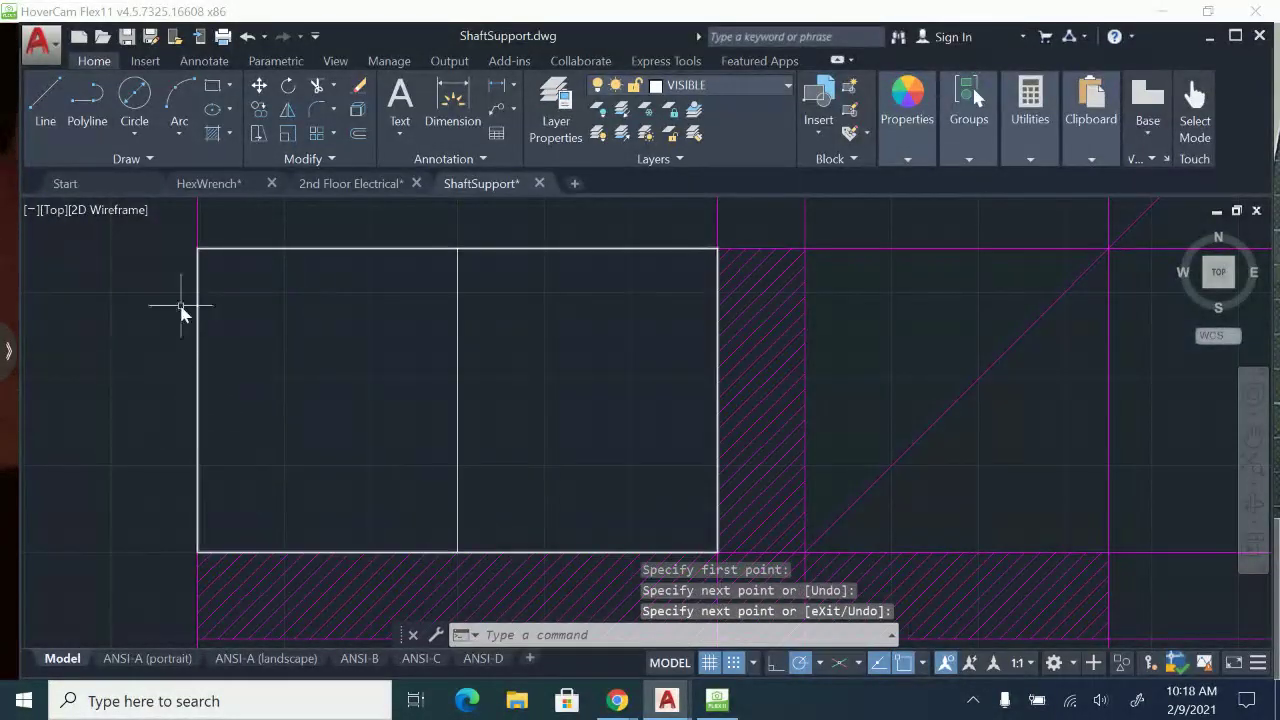
Draw a horizontal centre line between the midpoints of the top-view rectangle's left and right edges.
left_click(45, 100)
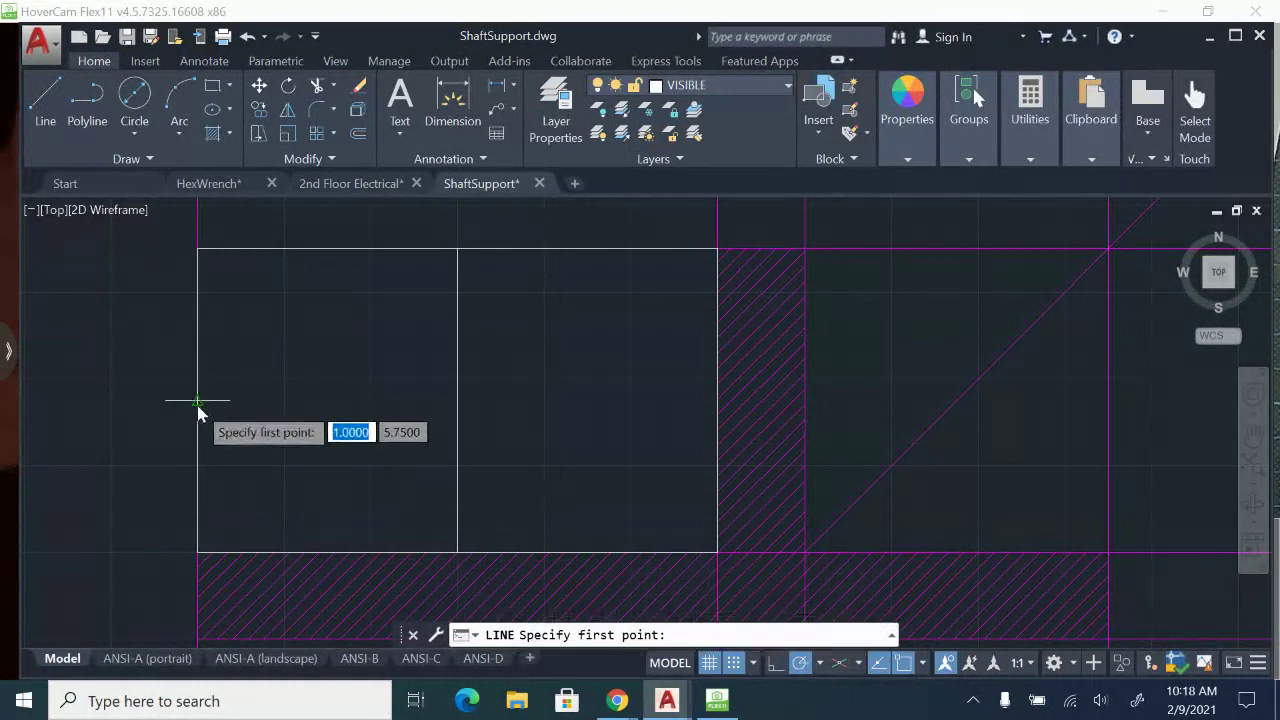
left_click(196, 401)
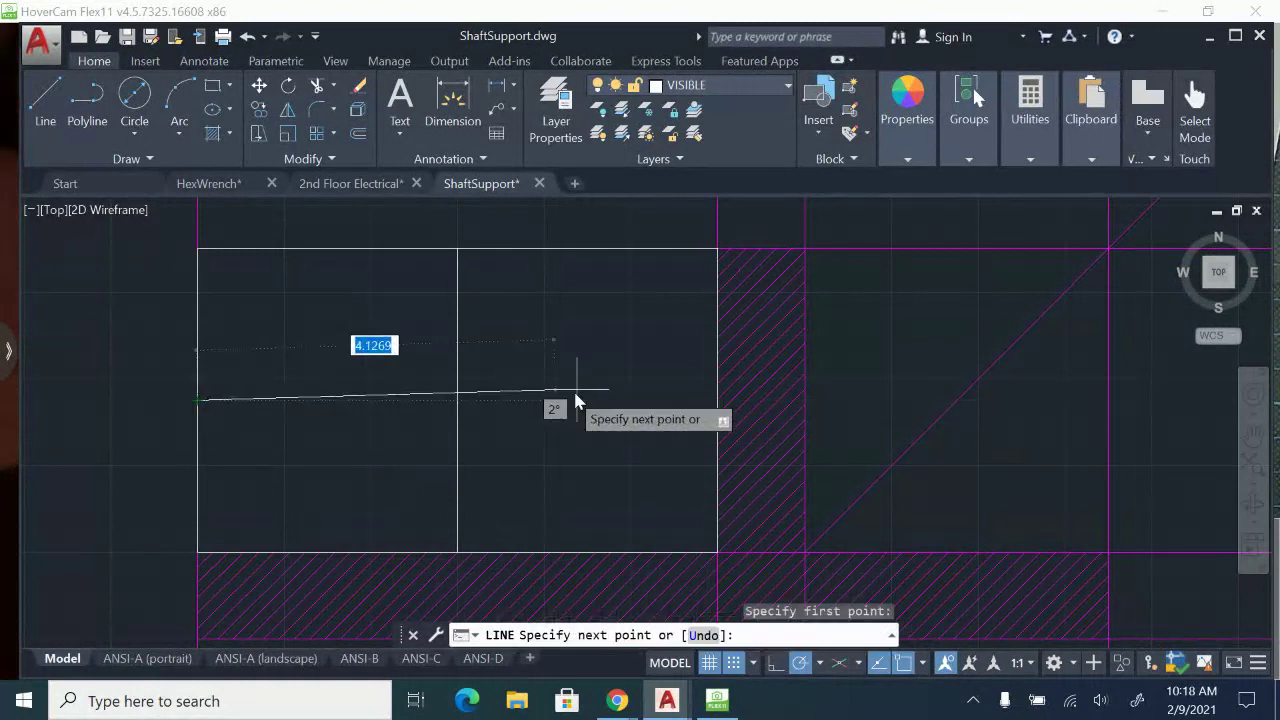
left_click(717, 400)
key("Escape")
left_click(403, 349)
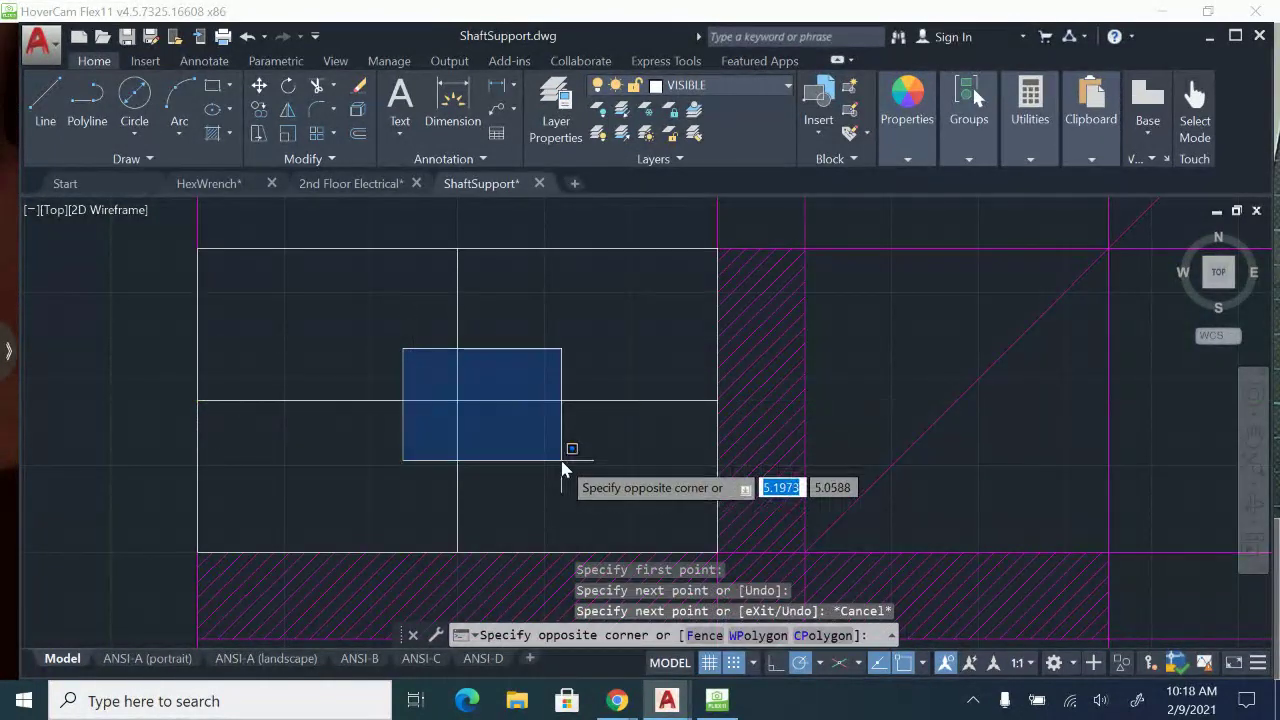
key("Escape")
Check the paper sheet in HoverCam Flex11 and draw a 3.5-diameter circle in AutoCAD at the crossing of the top view's centre lines.
left_click(722, 703)
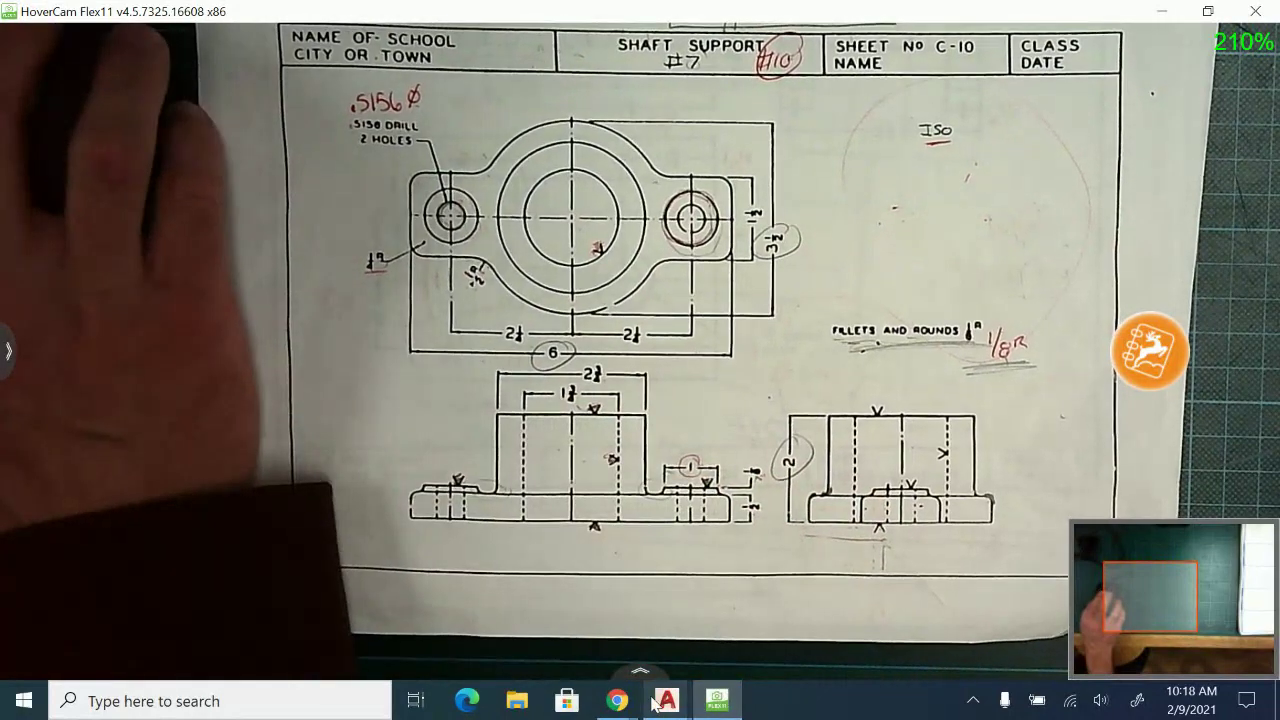
left_click(667, 700)
left_click(806, 606)
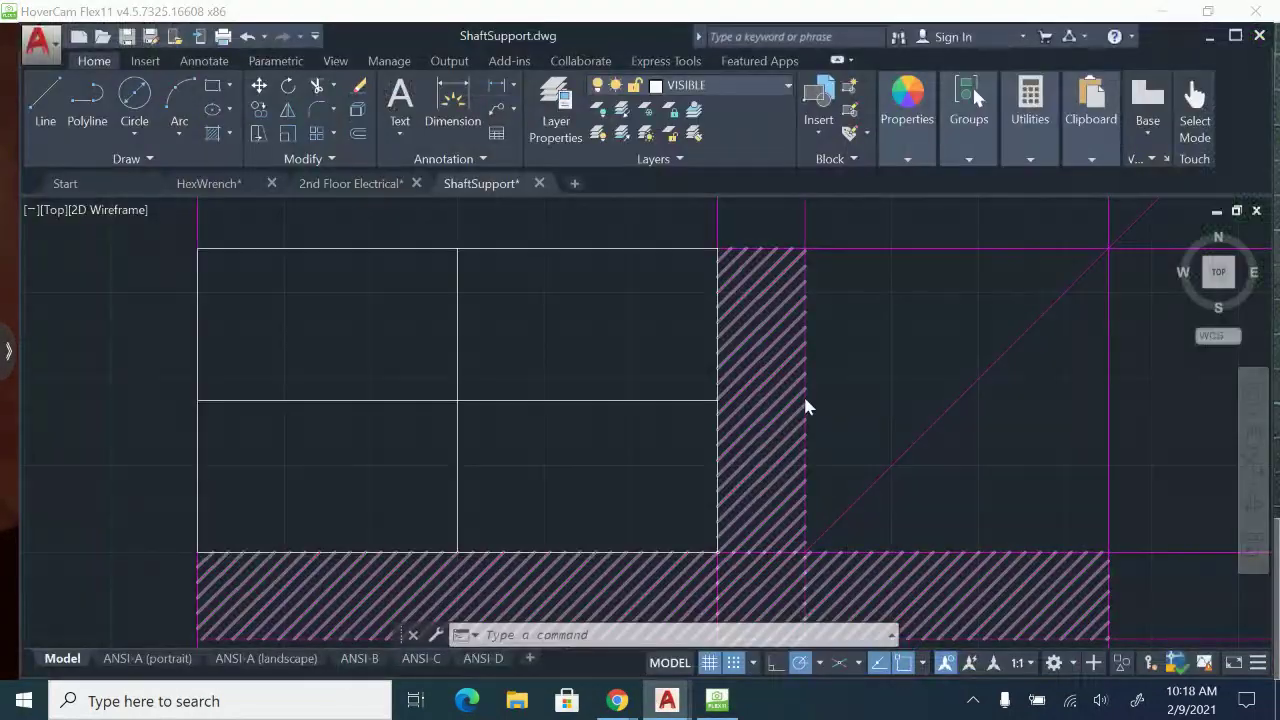
left_click(134, 134)
left_click(107, 208)
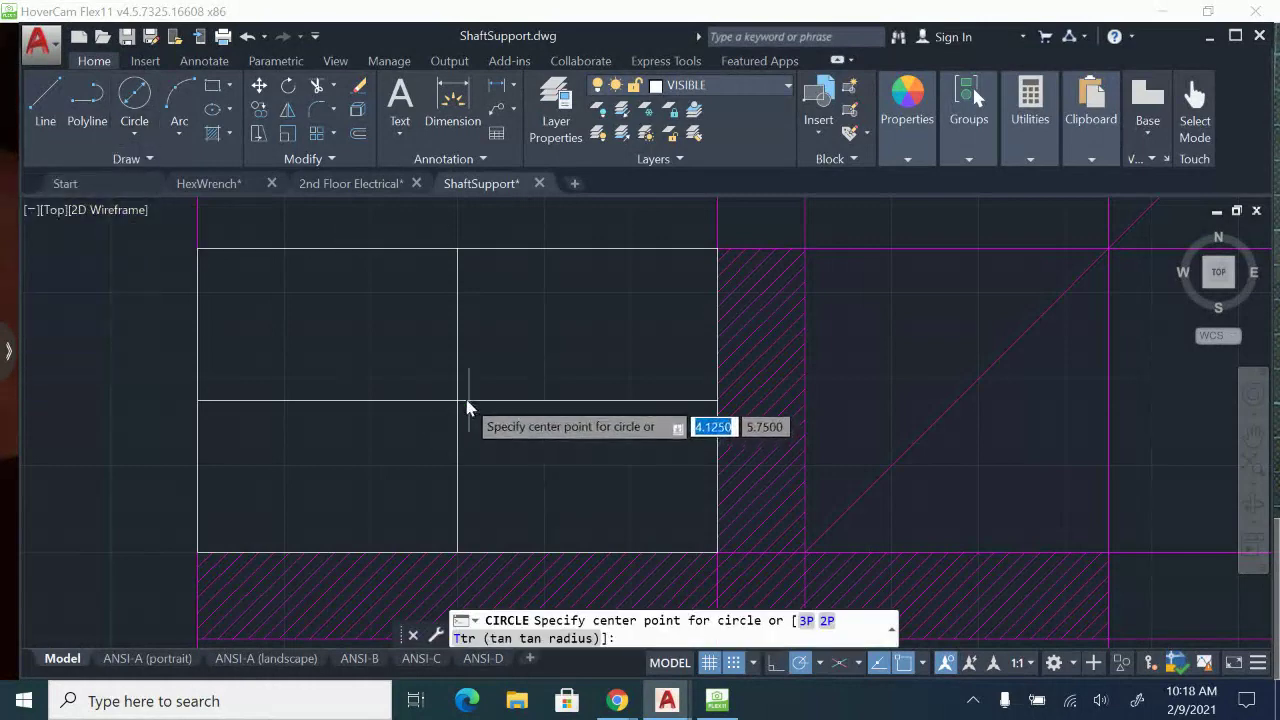
left_click(458, 401)
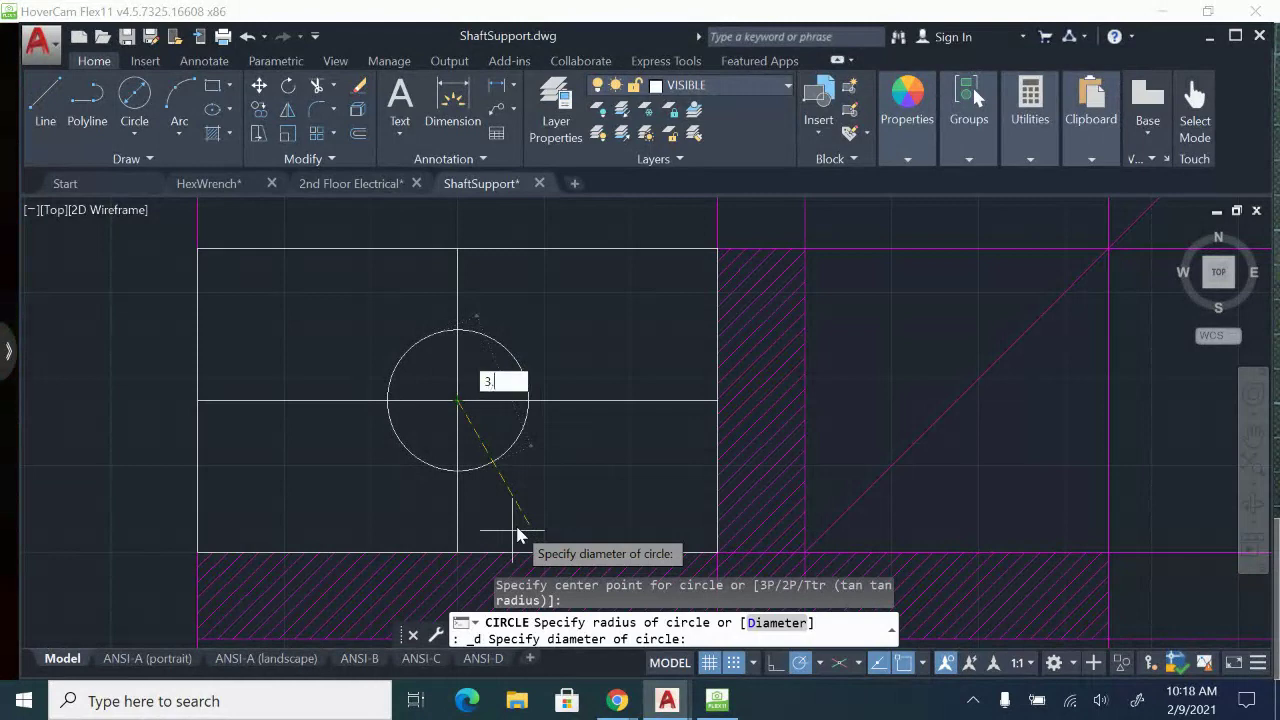
key("Return")
Draw a 2.75-diameter circle concentric with the large circle in the top view.
left_click(150, 118)
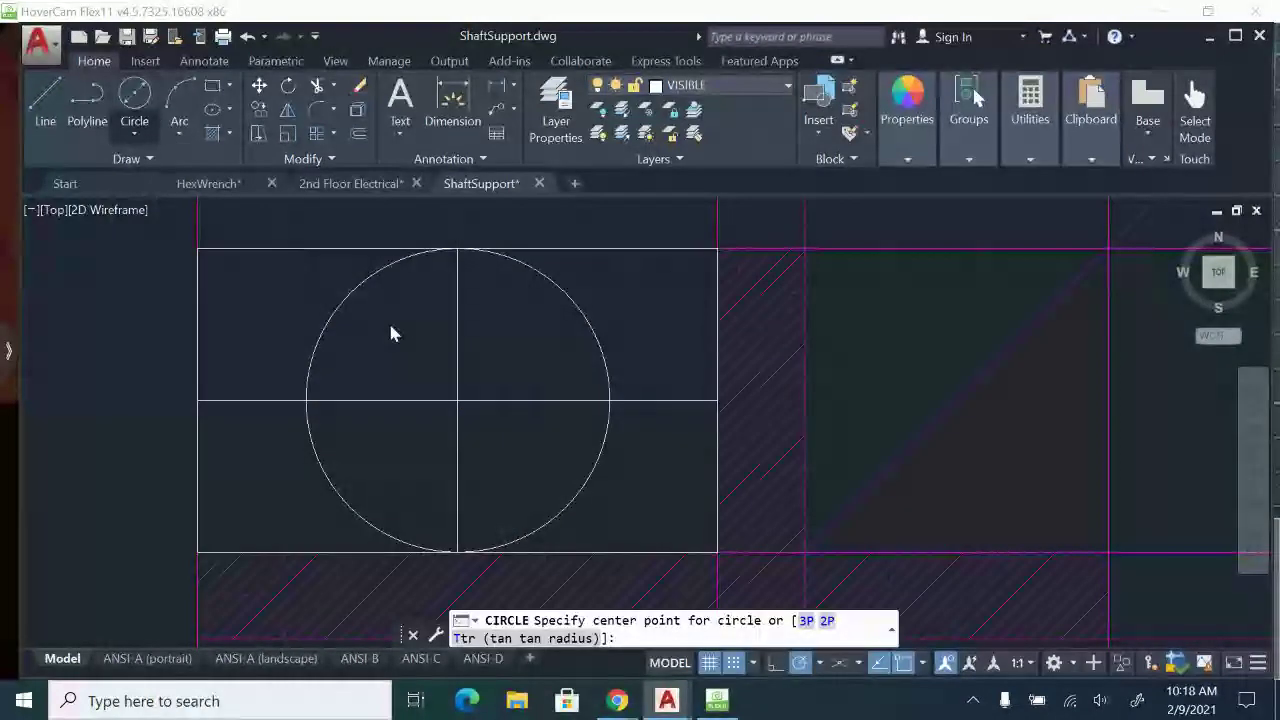
left_click(458, 401)
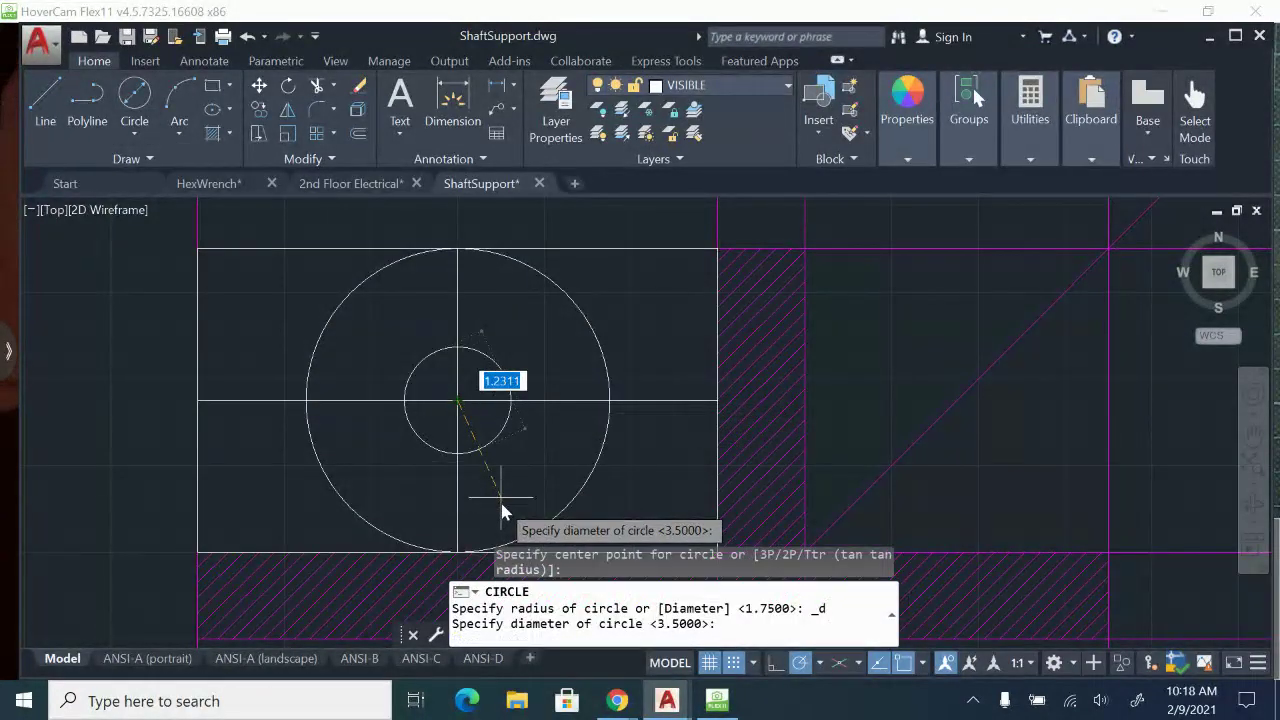
type("2.75")
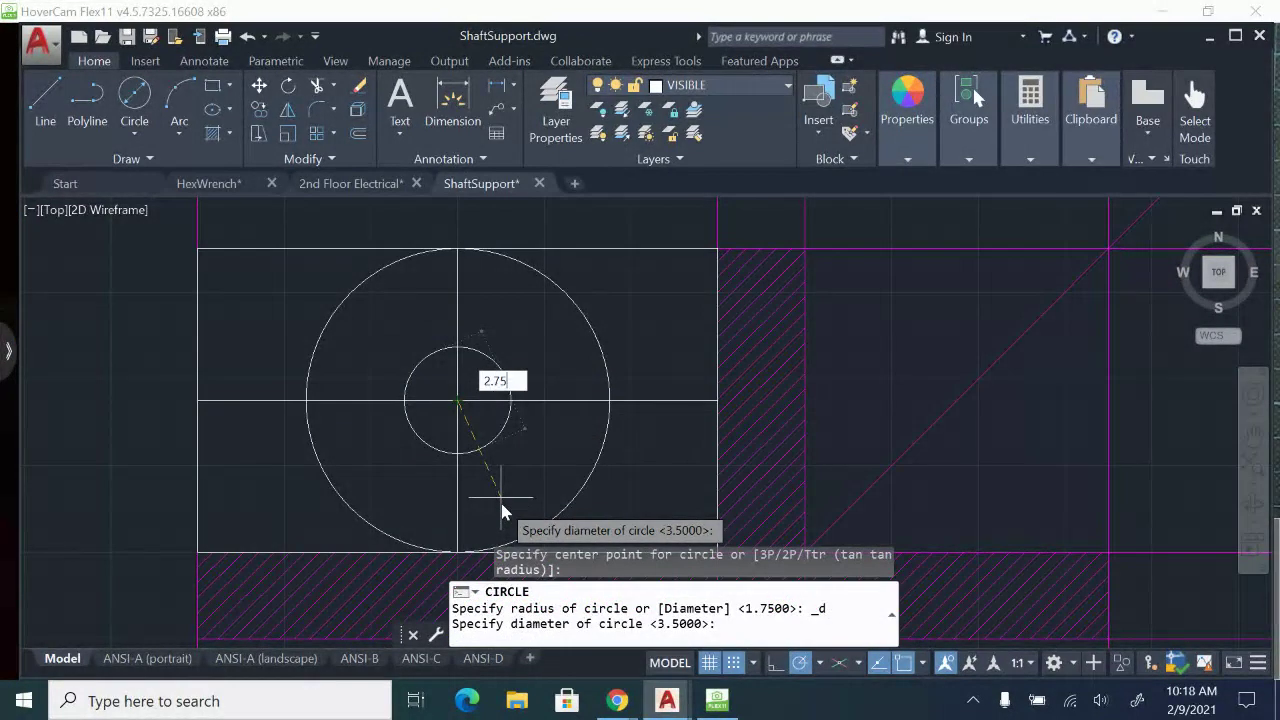
key("Return")
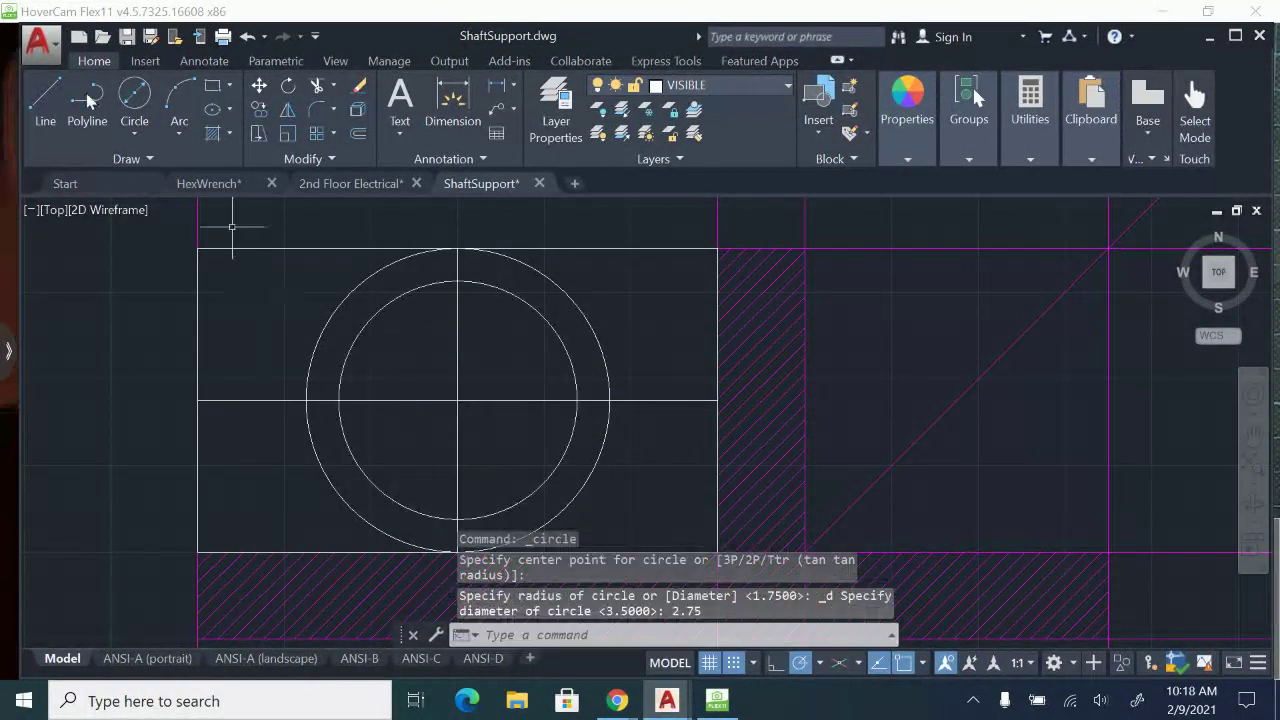
Draw a 1.75-diameter circle at the same centre inside the two existing top-view circles.
left_click(135, 97)
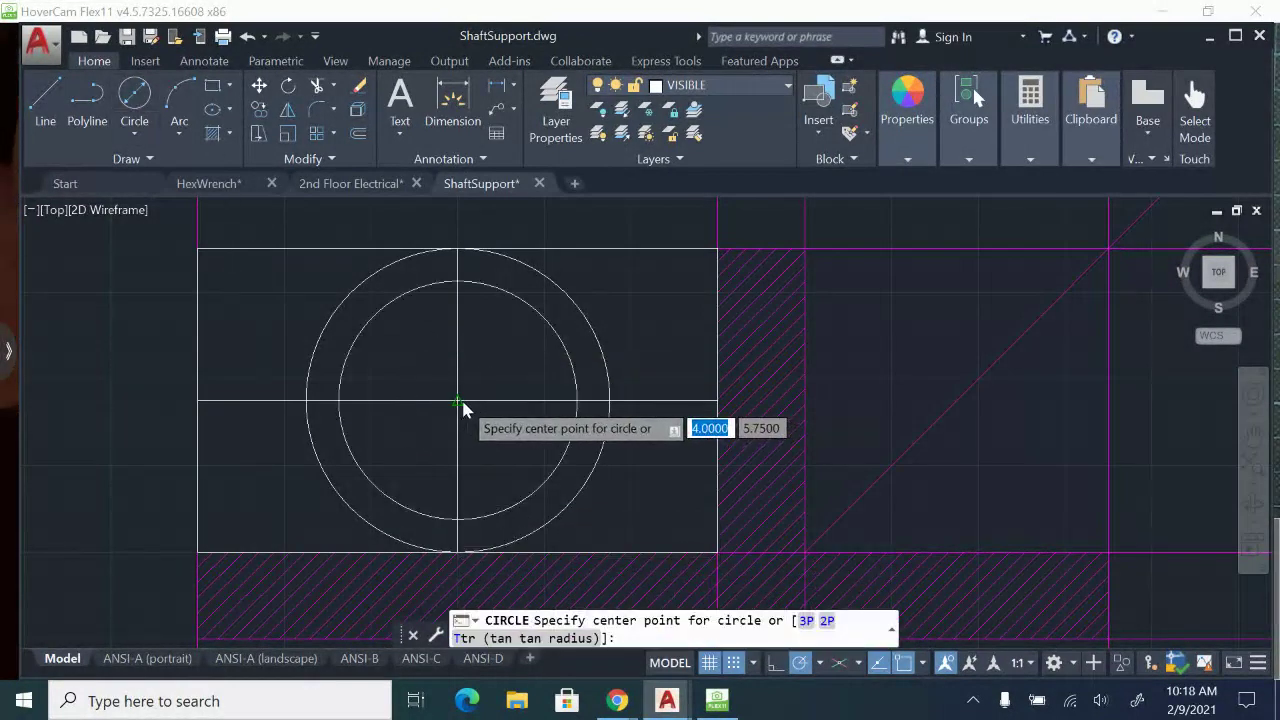
left_click(461, 401)
key("BackSpace")
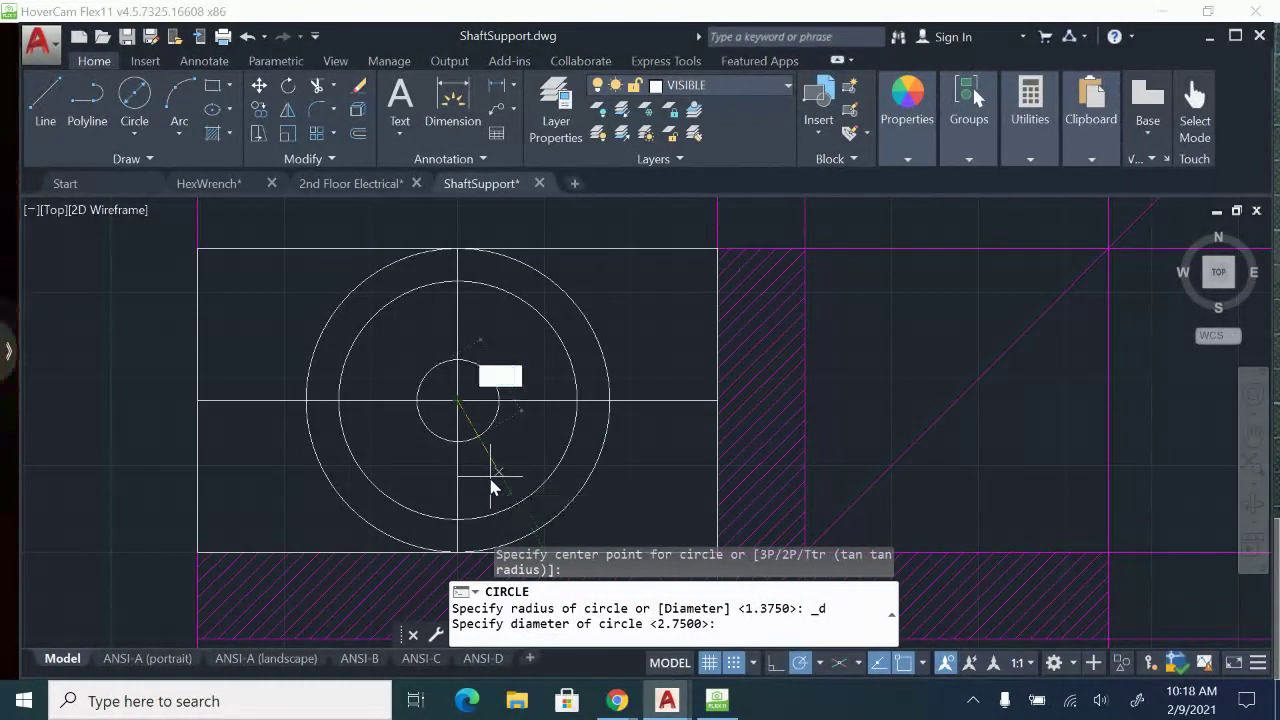
key("Return")
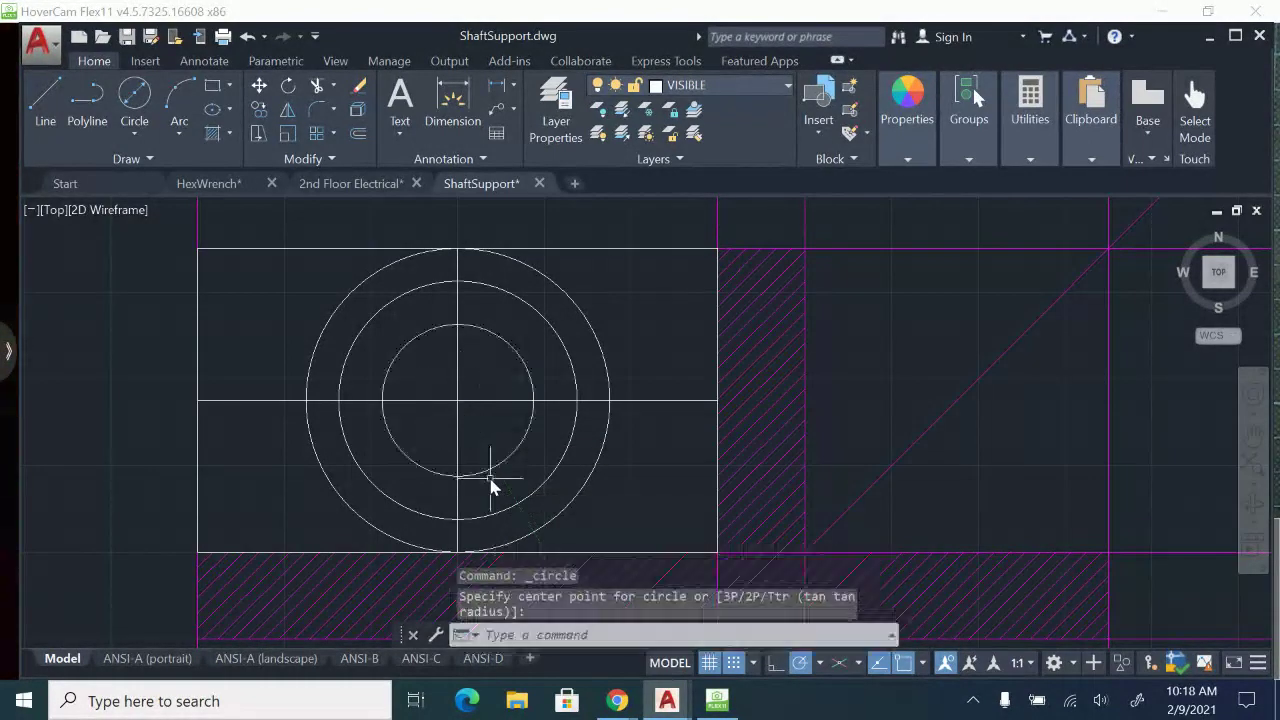
key("Escape")
left_click(607, 368)
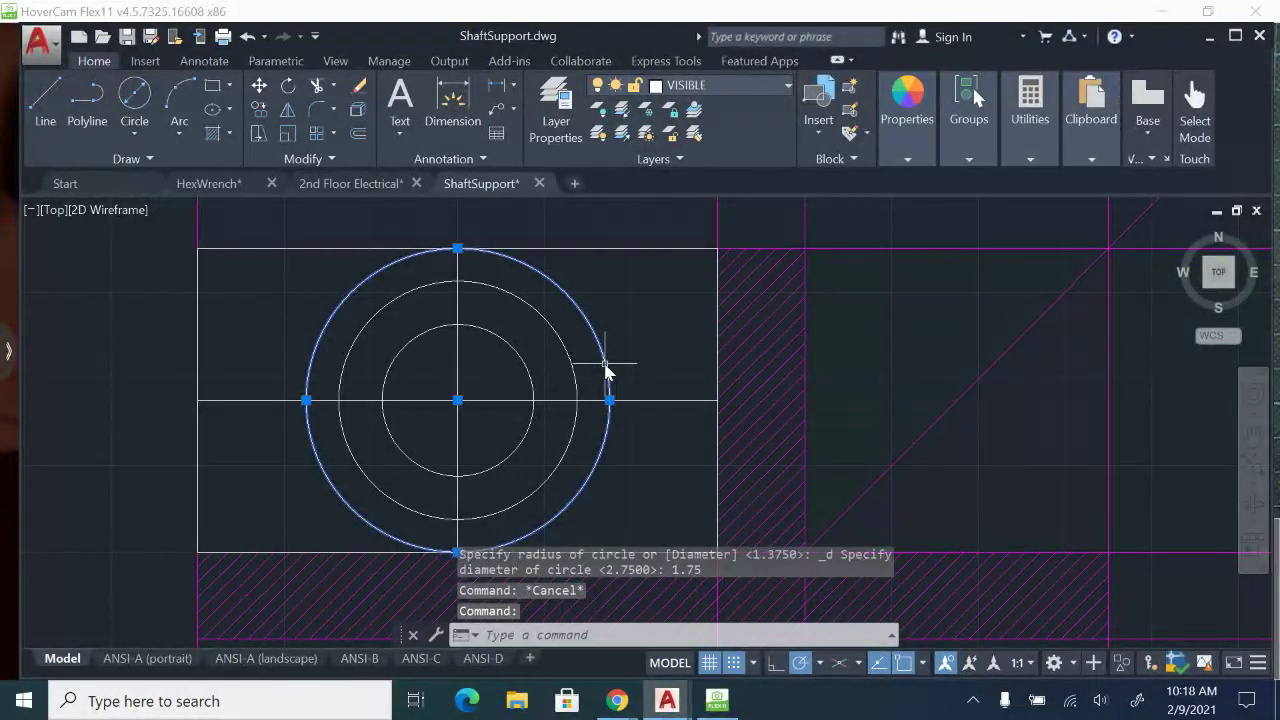
key("Escape")
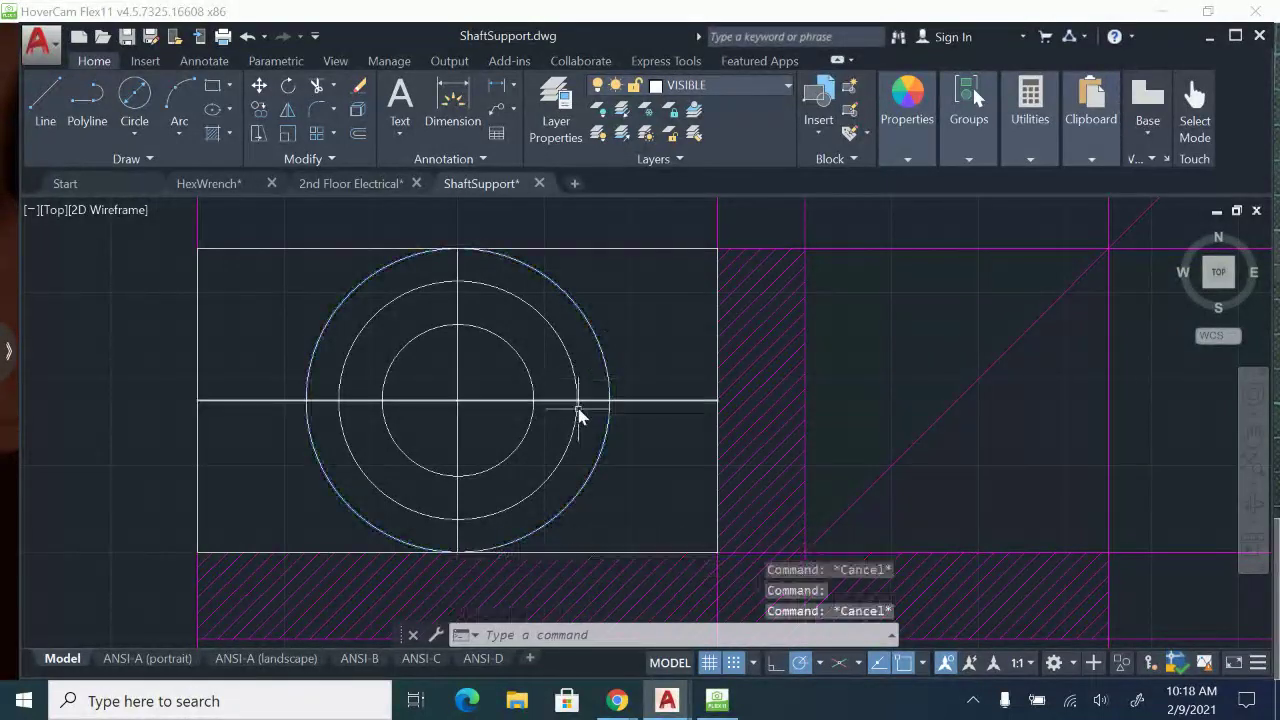
Check the paper sheet in HoverCam Flex11 and offset the top view's horizontal centre line .75 above and below in AutoCAD.
left_click(718, 701)
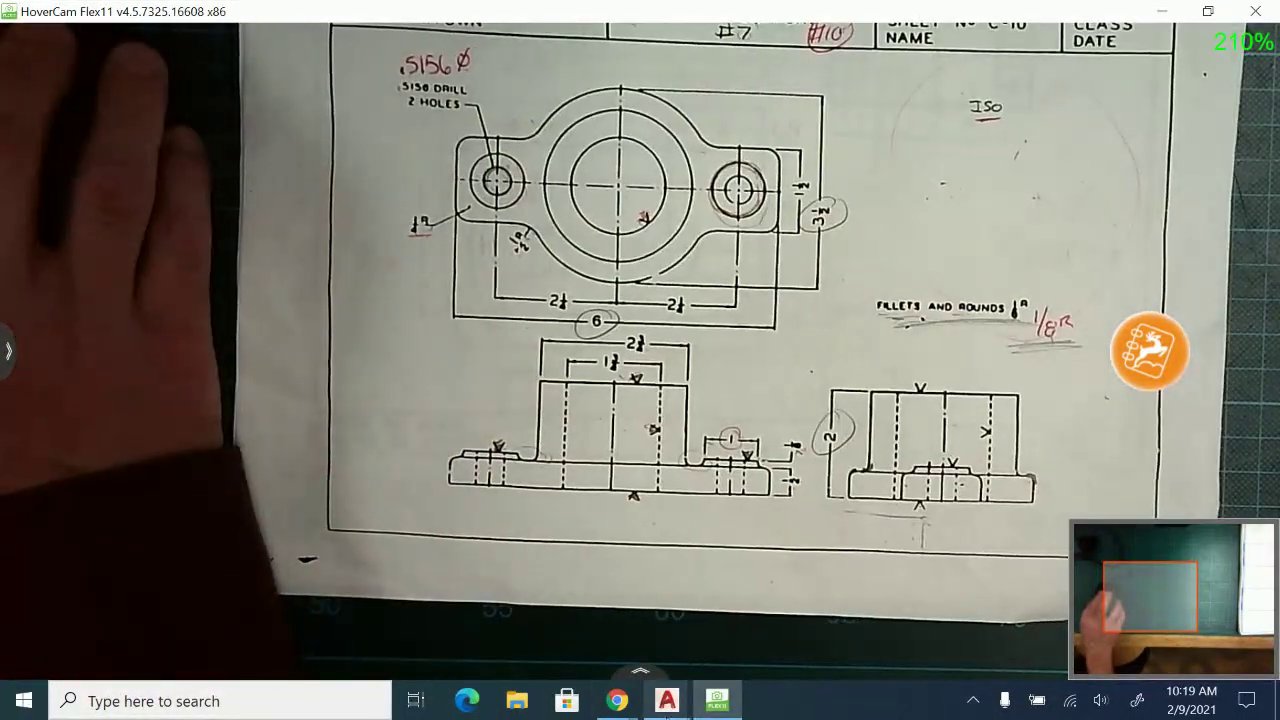
mouse_move(667, 700)
left_click(880, 592)
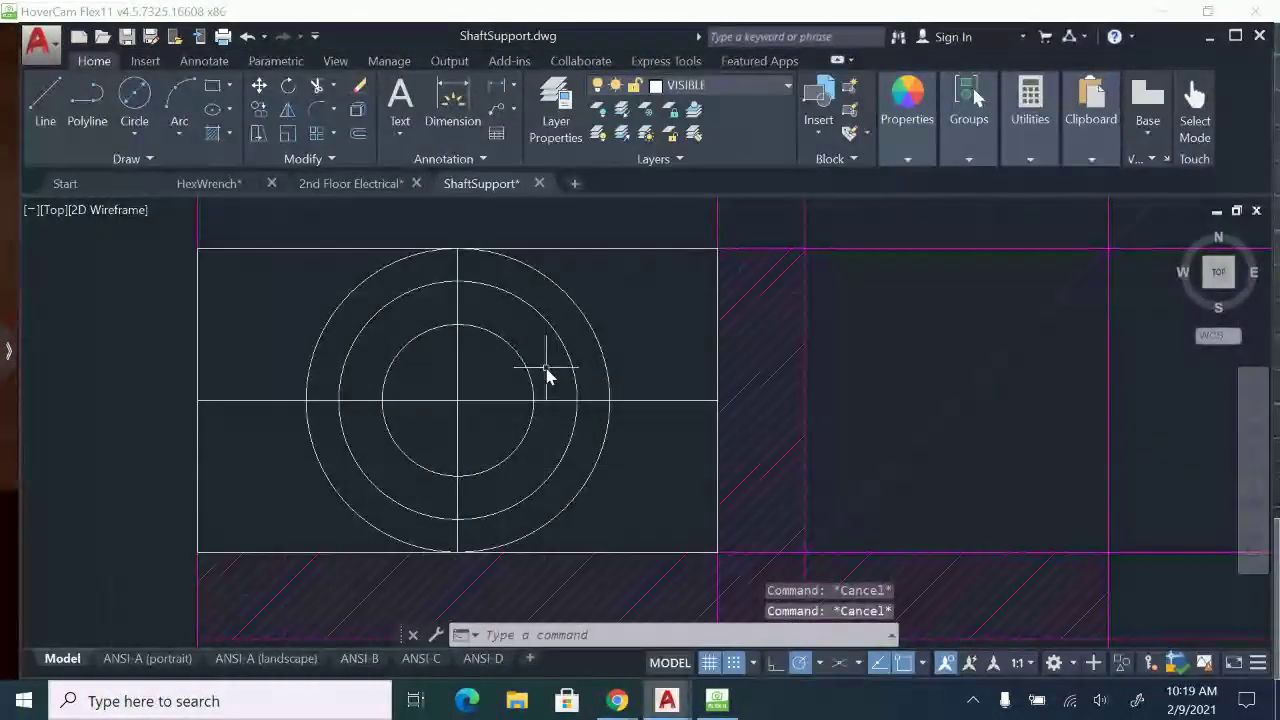
type("o")
key("Return")
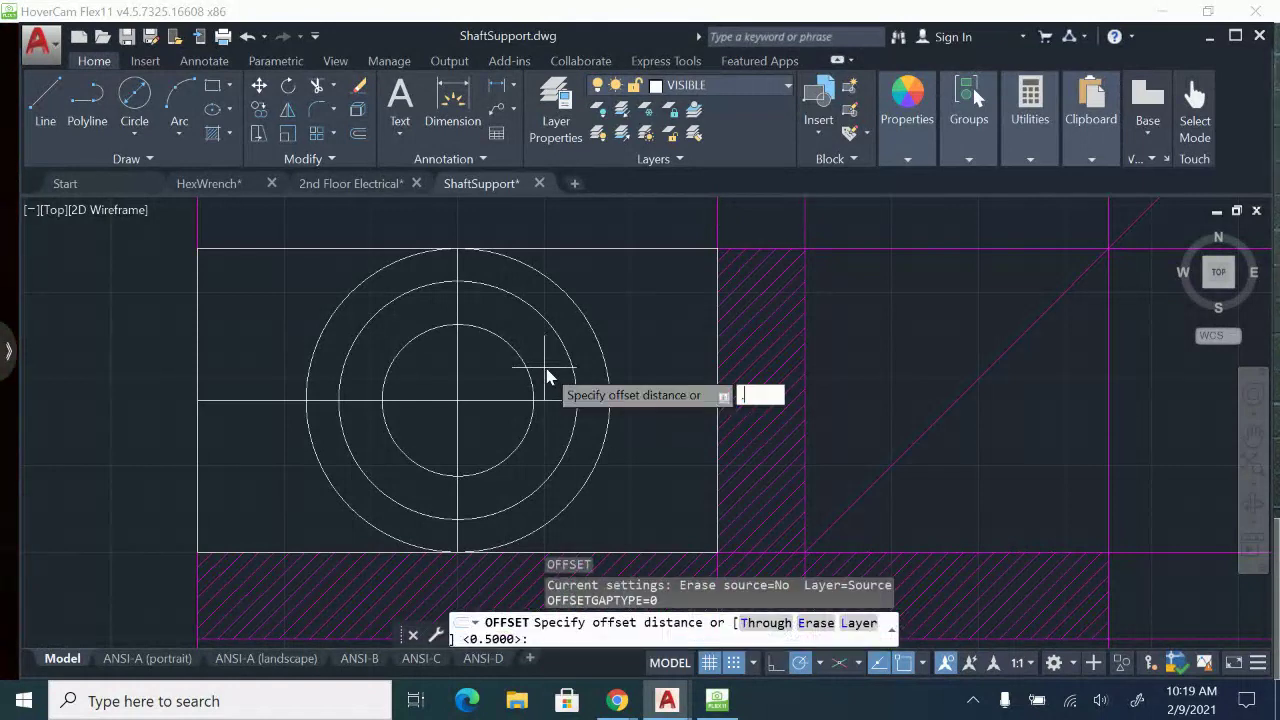
key("Return")
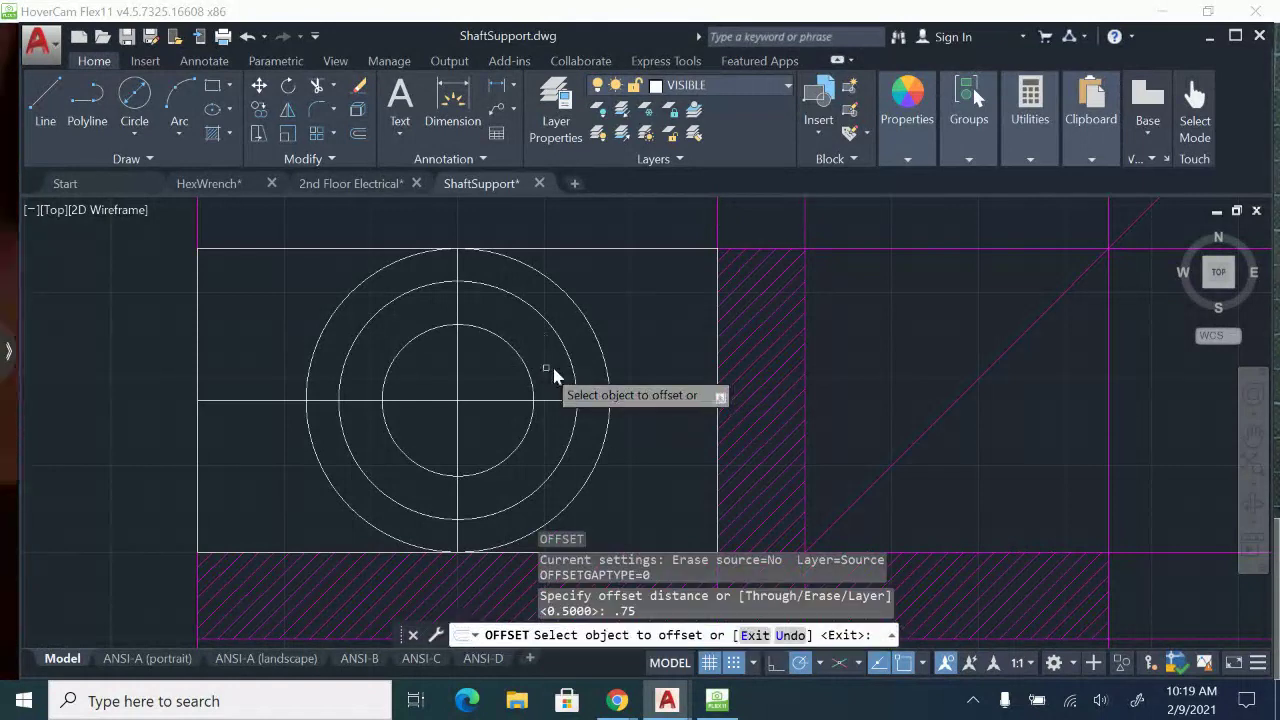
left_click(669, 401)
left_click(680, 349)
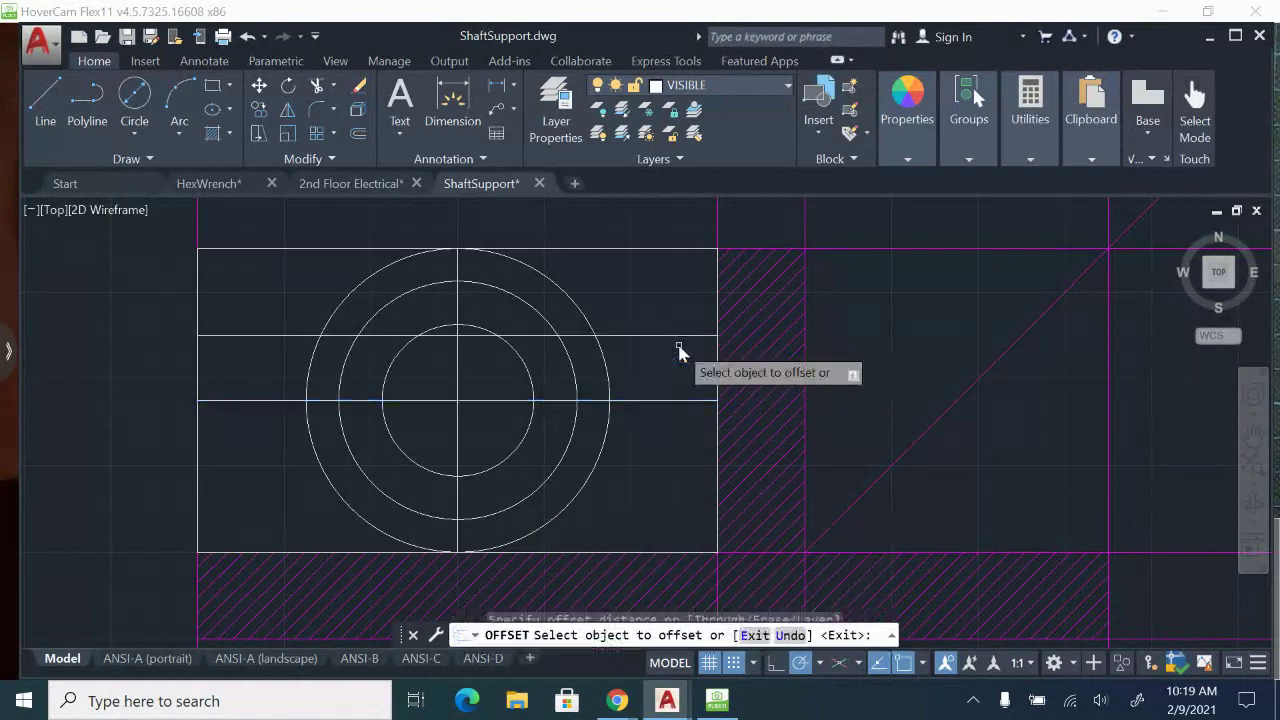
left_click(674, 401)
left_click(677, 486)
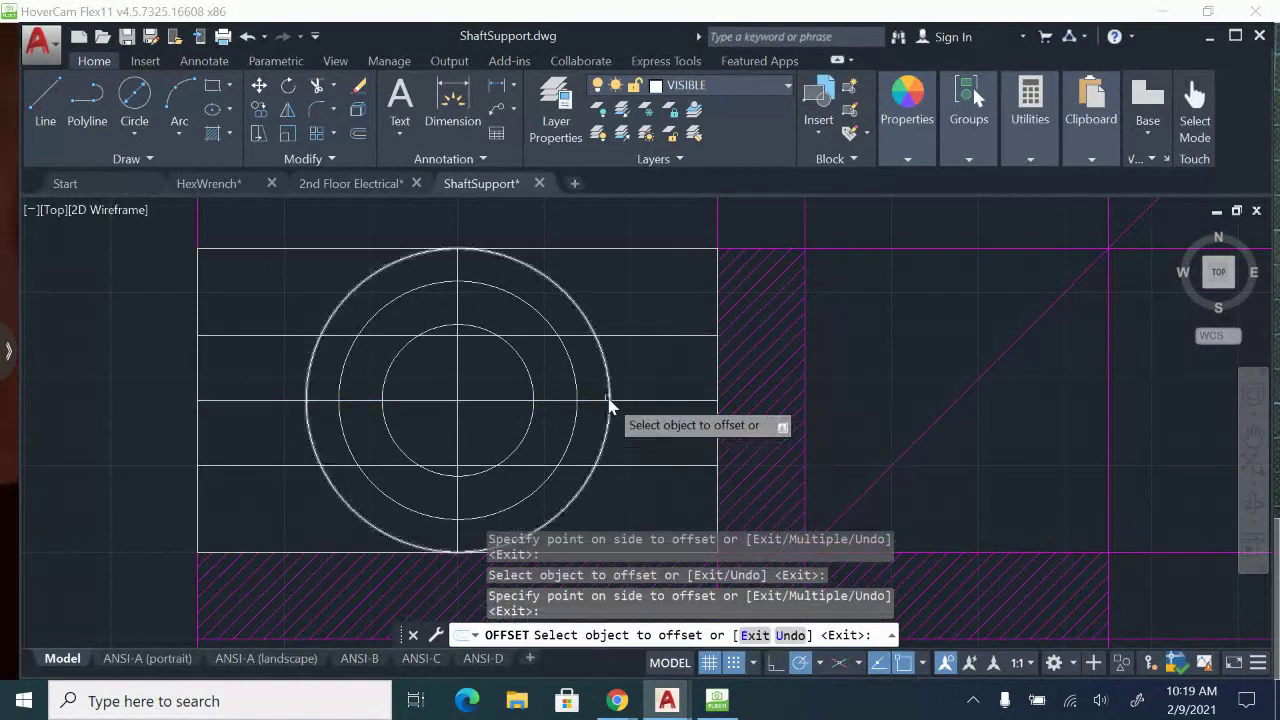
key("Escape")
middle_click_drag(609, 423, 670, 401)
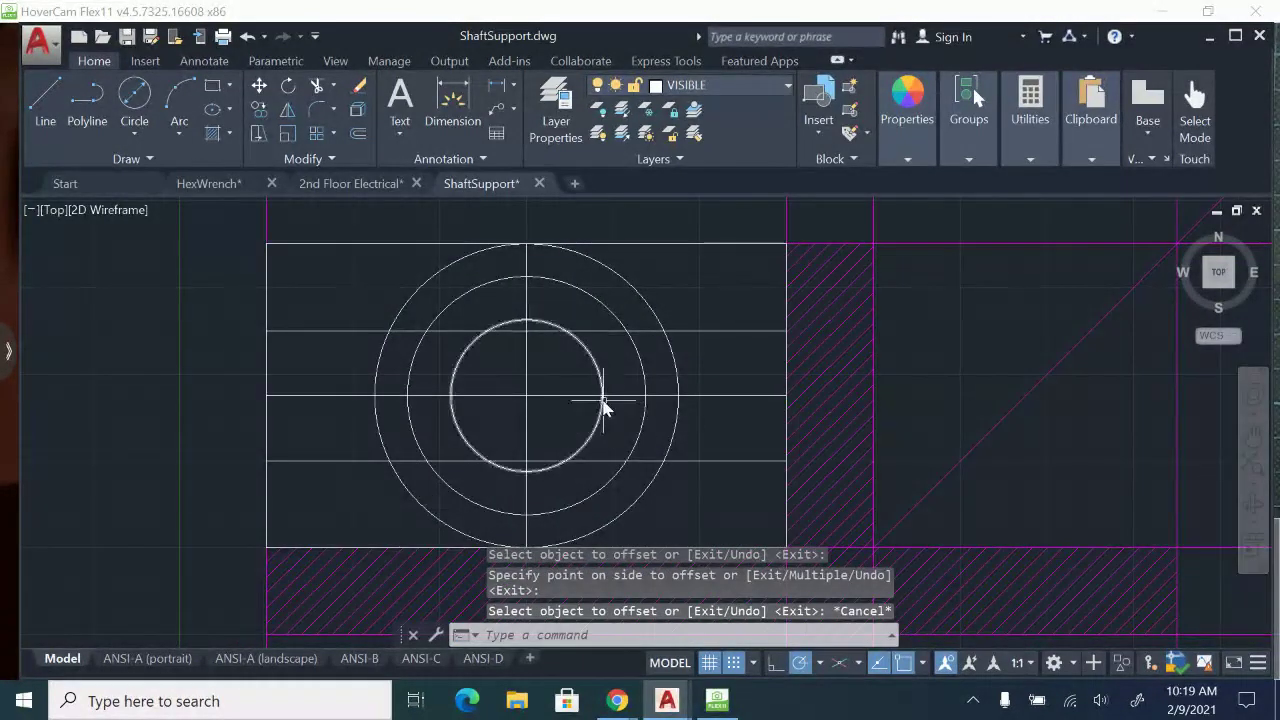
Erase the top view's outline rectangle and trim the three horizontal lines away inside the largest circle.
left_click(383, 248)
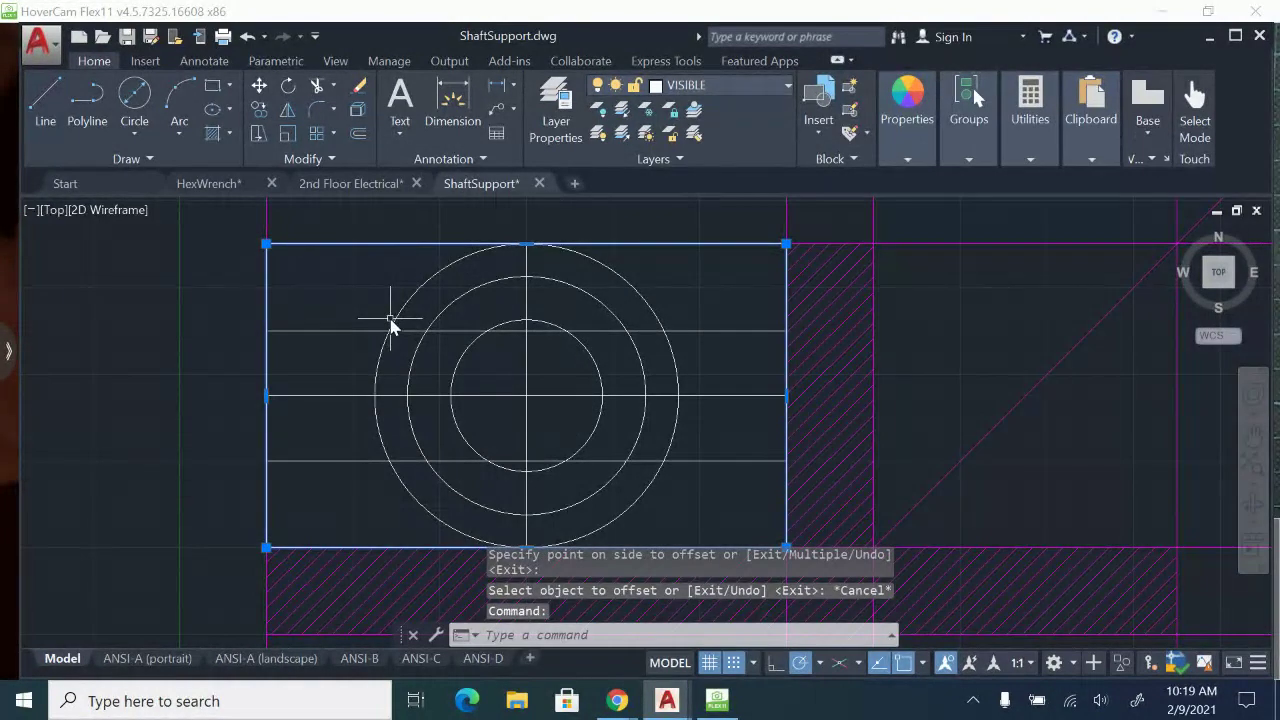
key("Delete")
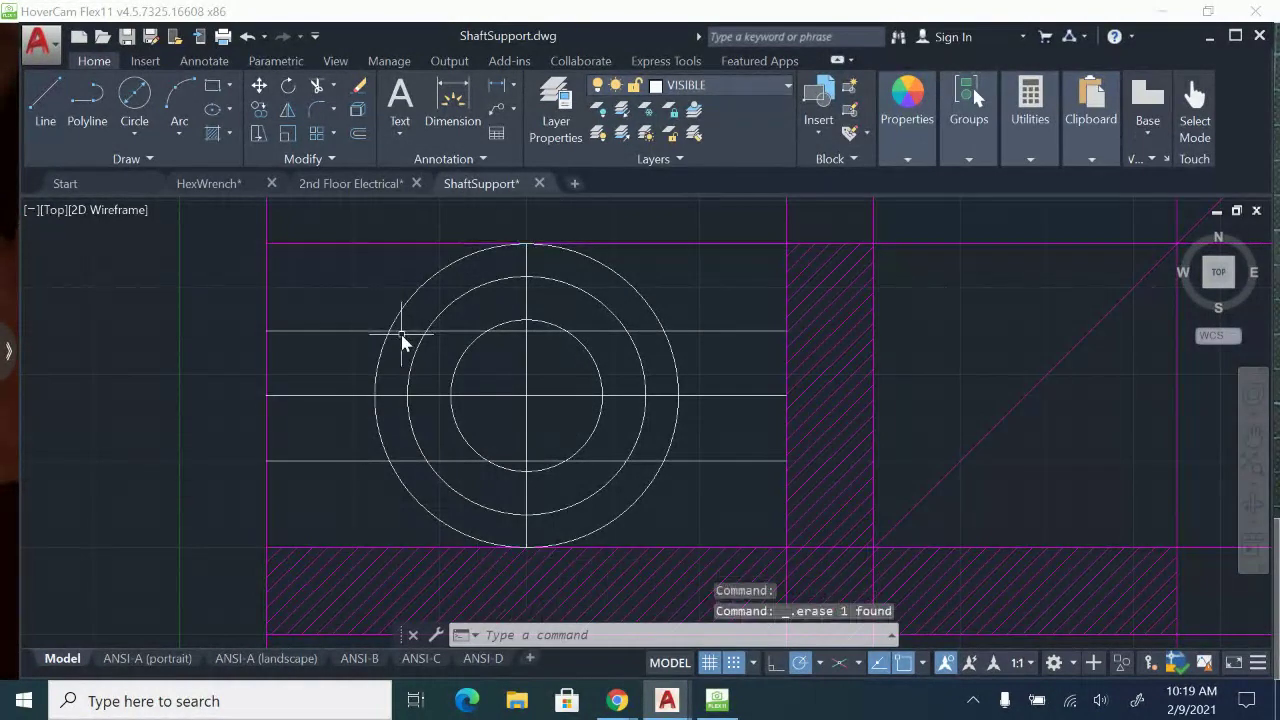
type("tr")
key("Return")
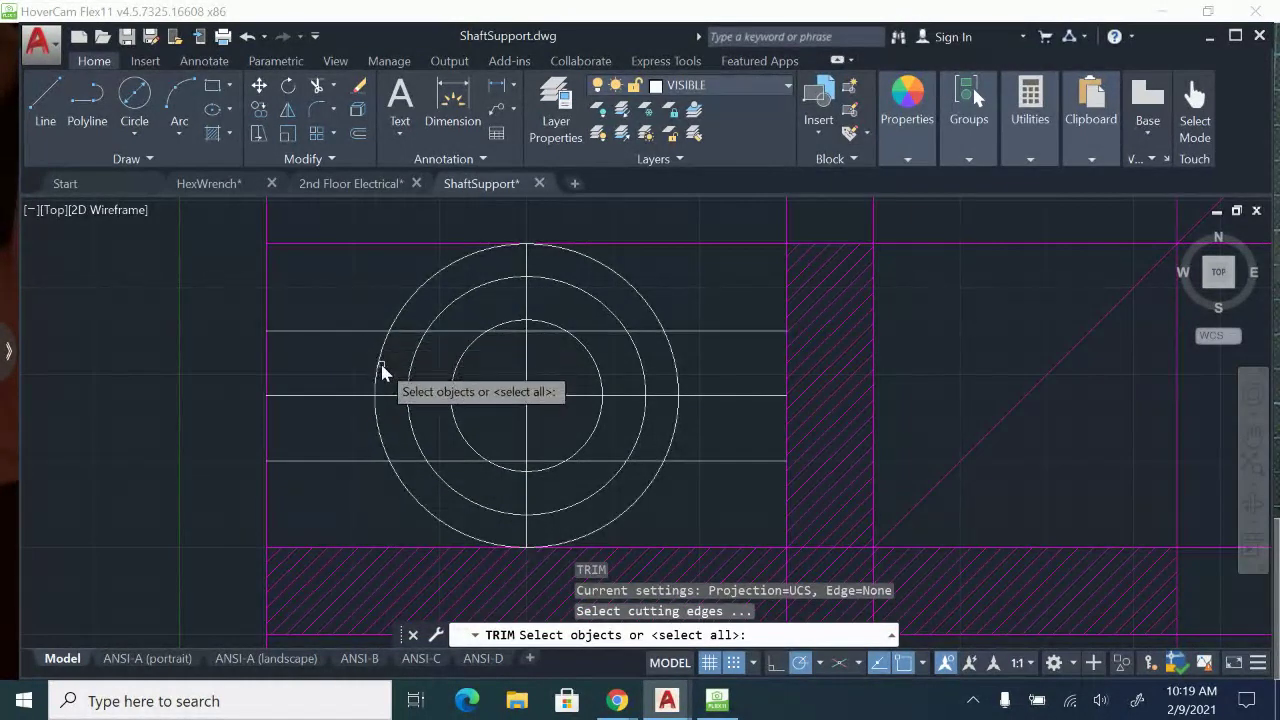
left_click(383, 360)
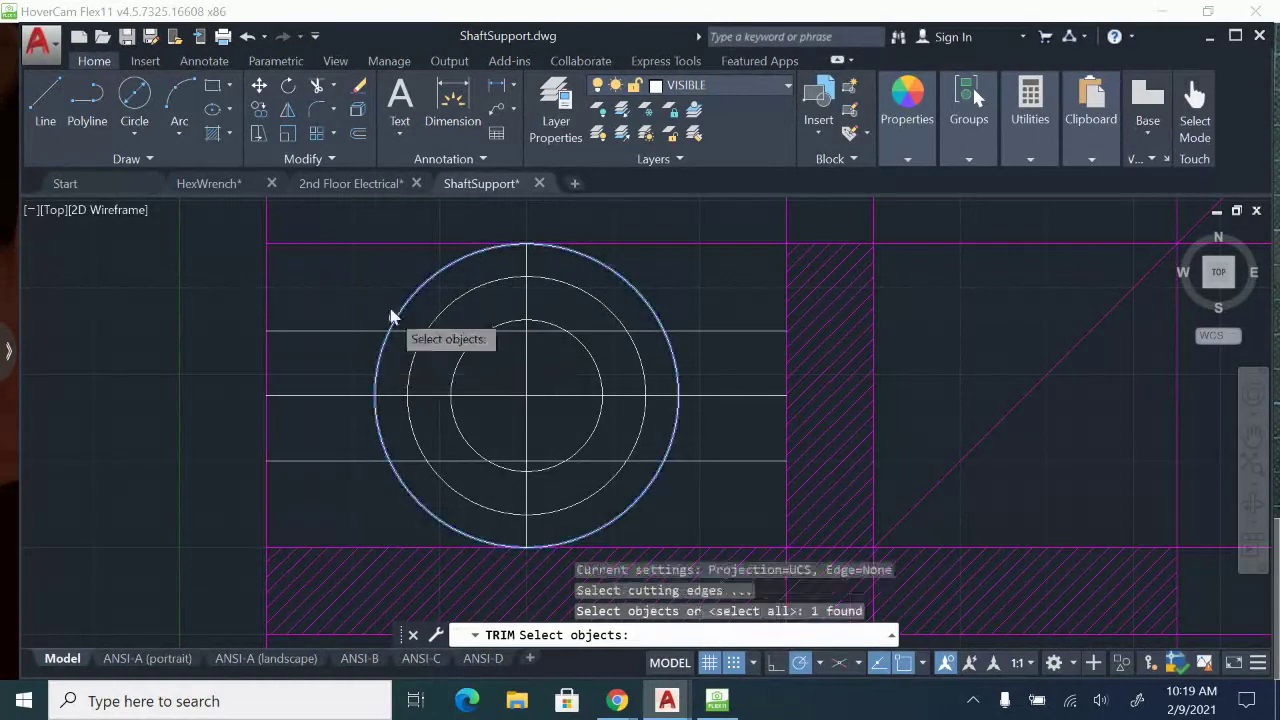
key("Return")
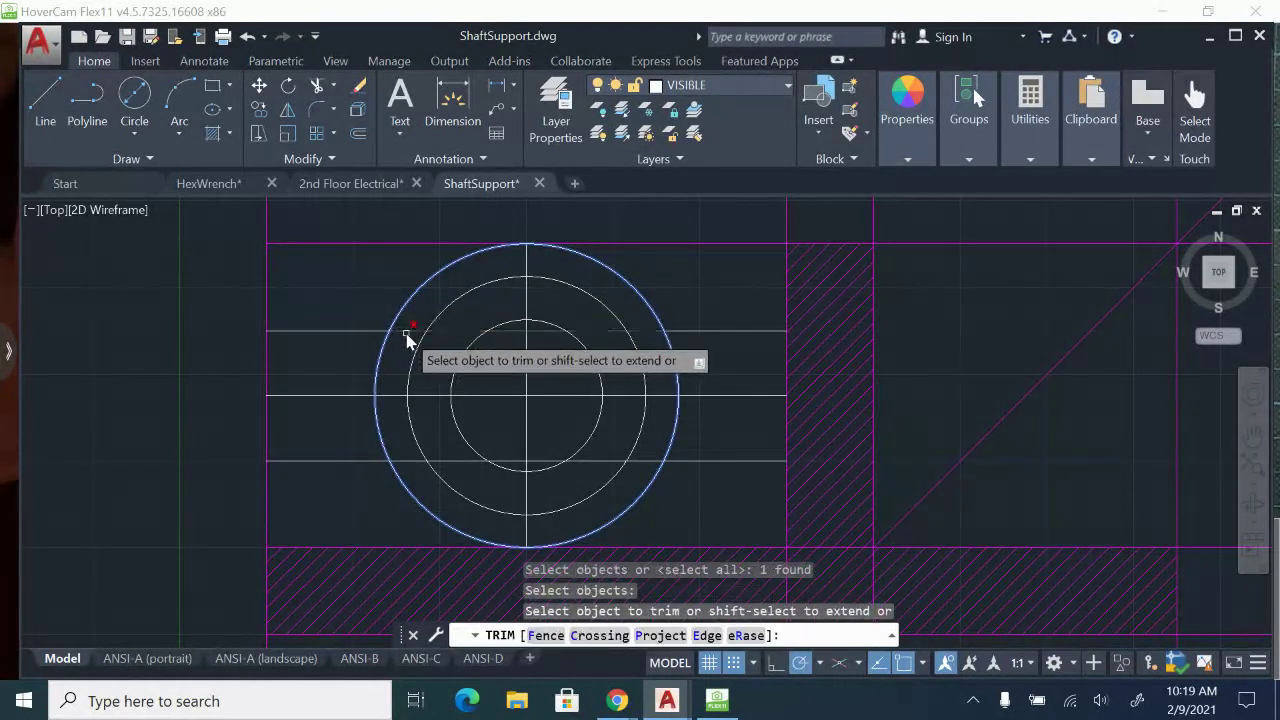
left_click(406, 333)
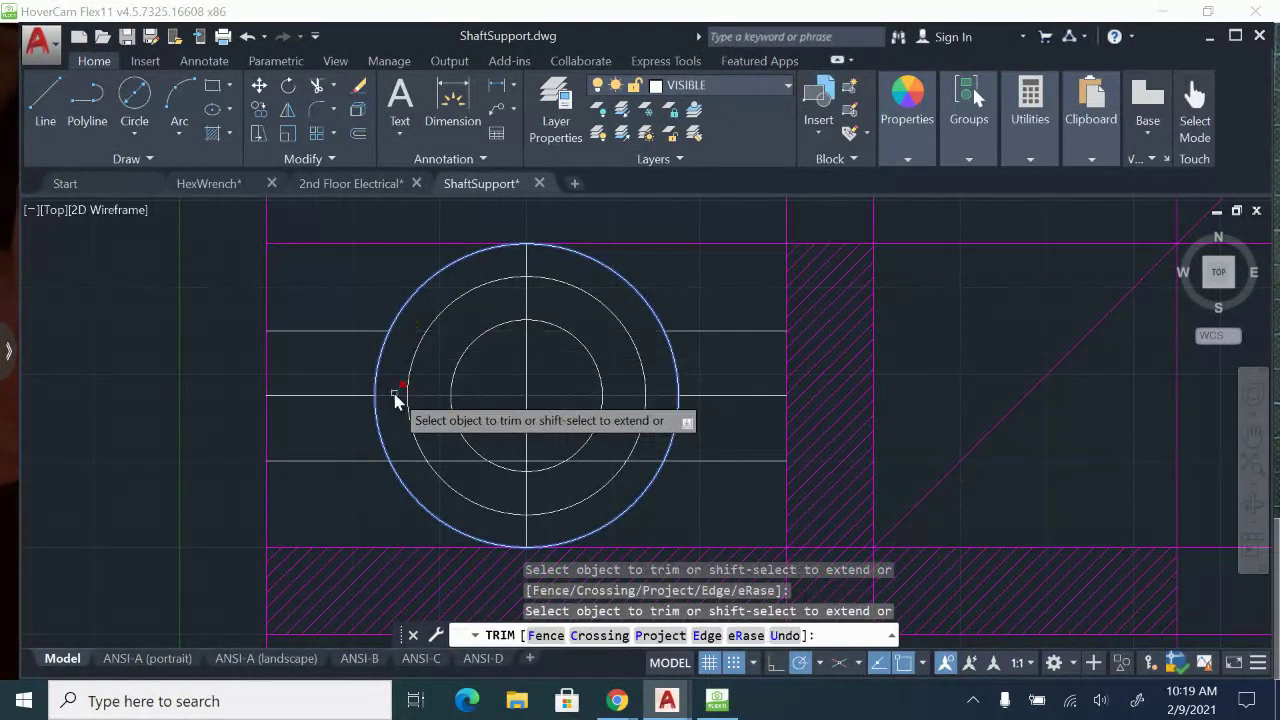
left_click(395, 397)
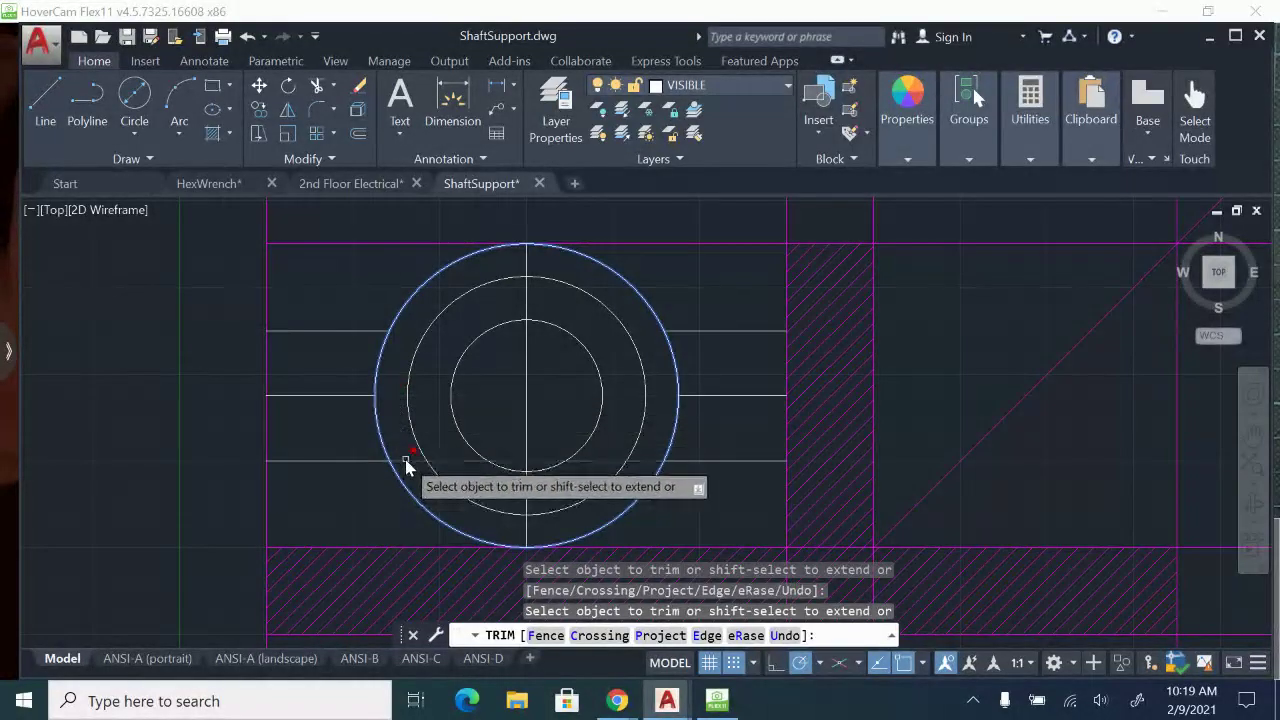
left_click(406, 462)
key("Escape")
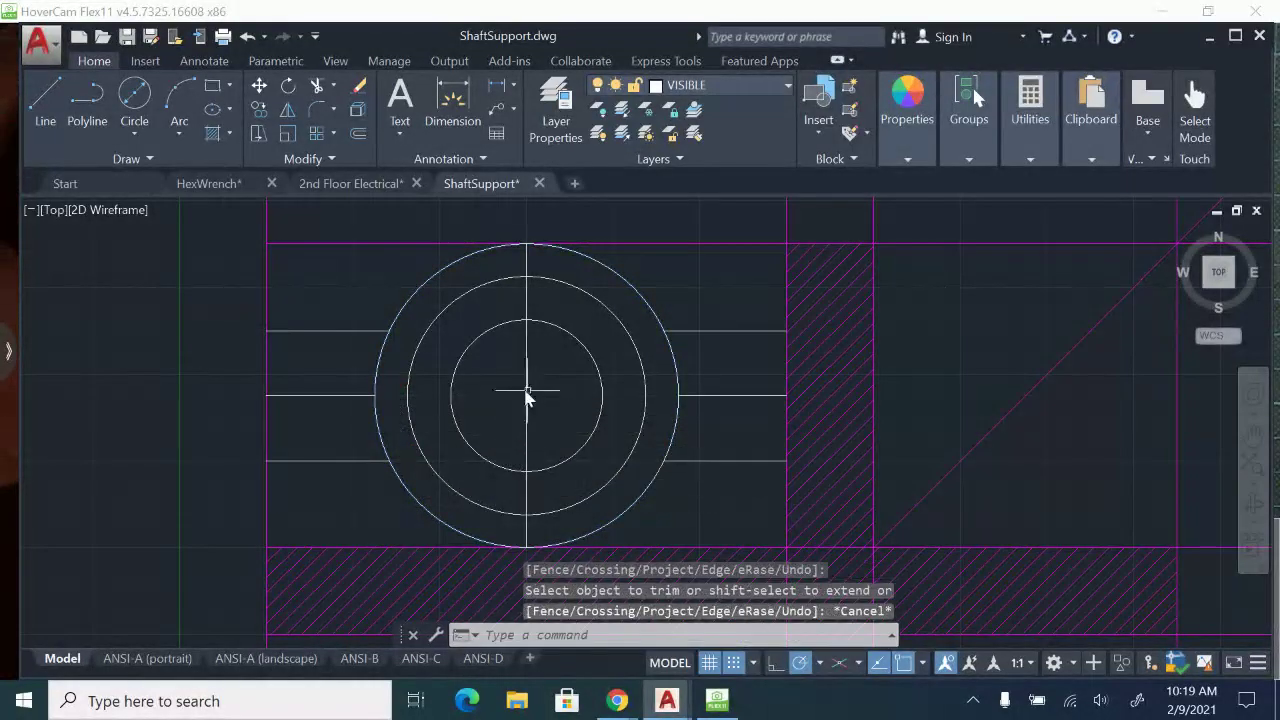
Trim the largest circle's left and right arcs between the upper and lower horizontal lines.
type("tr")
key("Return")
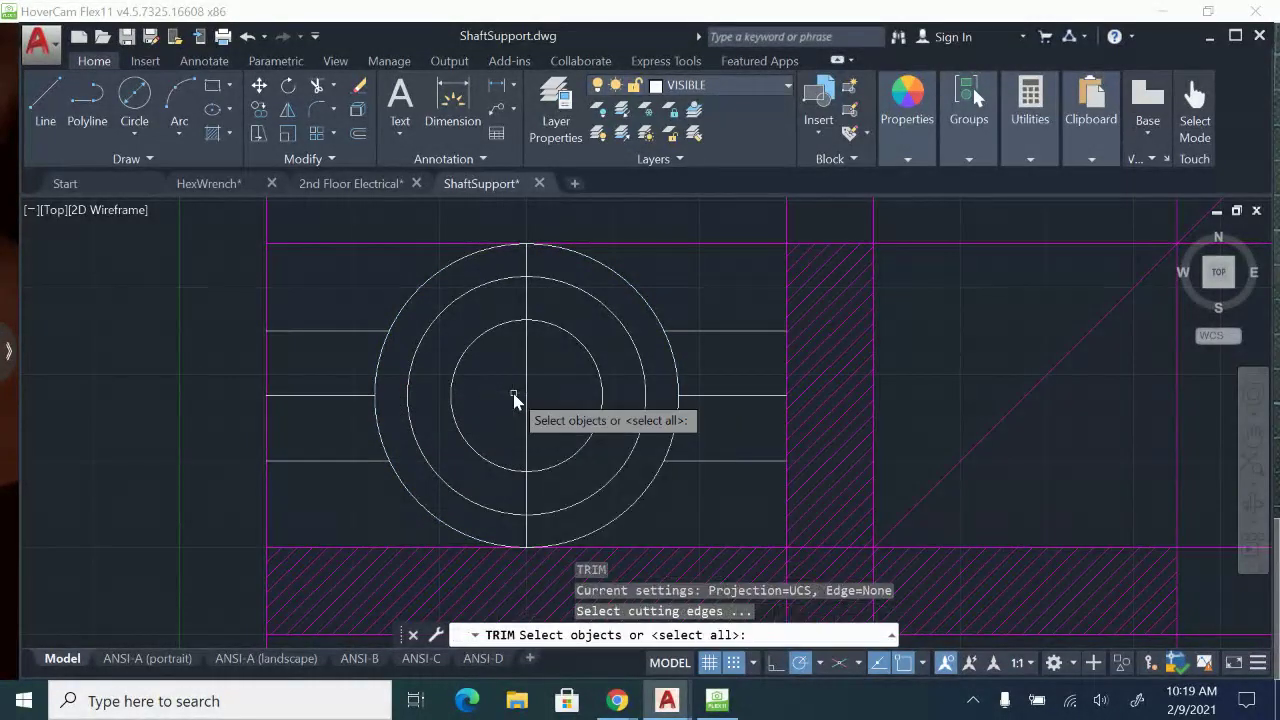
left_click(325, 331)
left_click(331, 462)
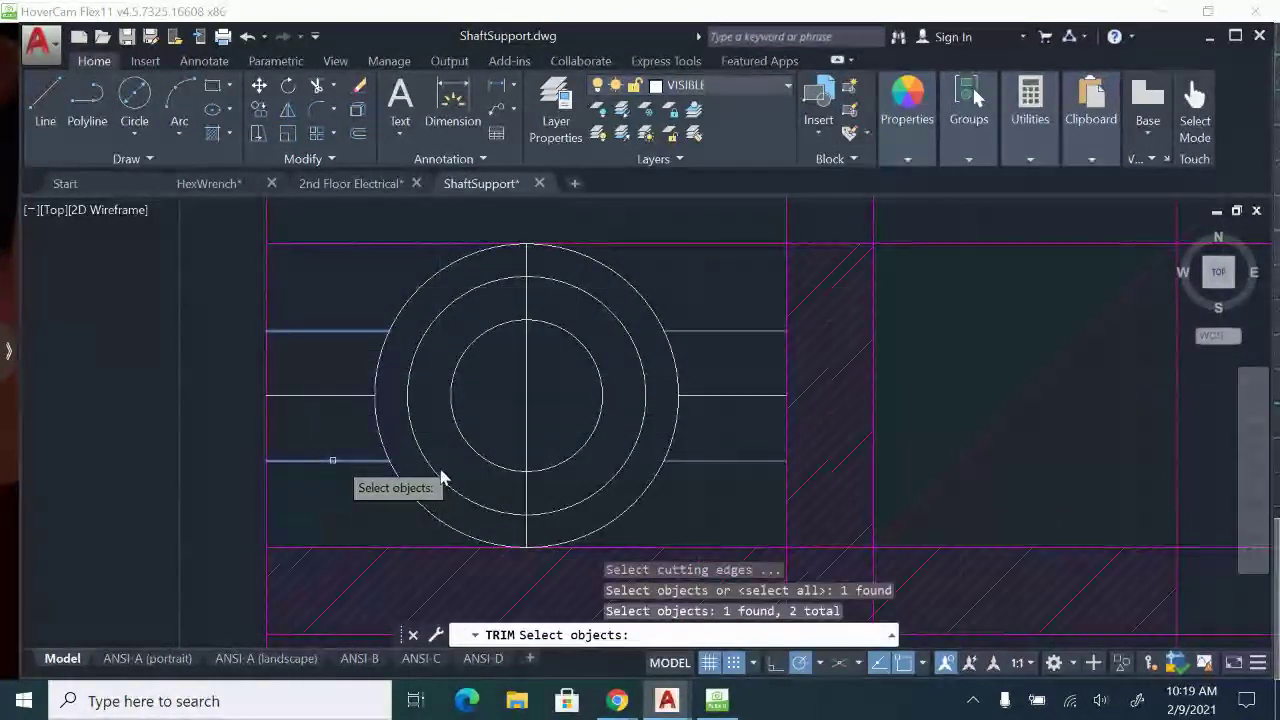
left_click(700, 462)
left_click(732, 331)
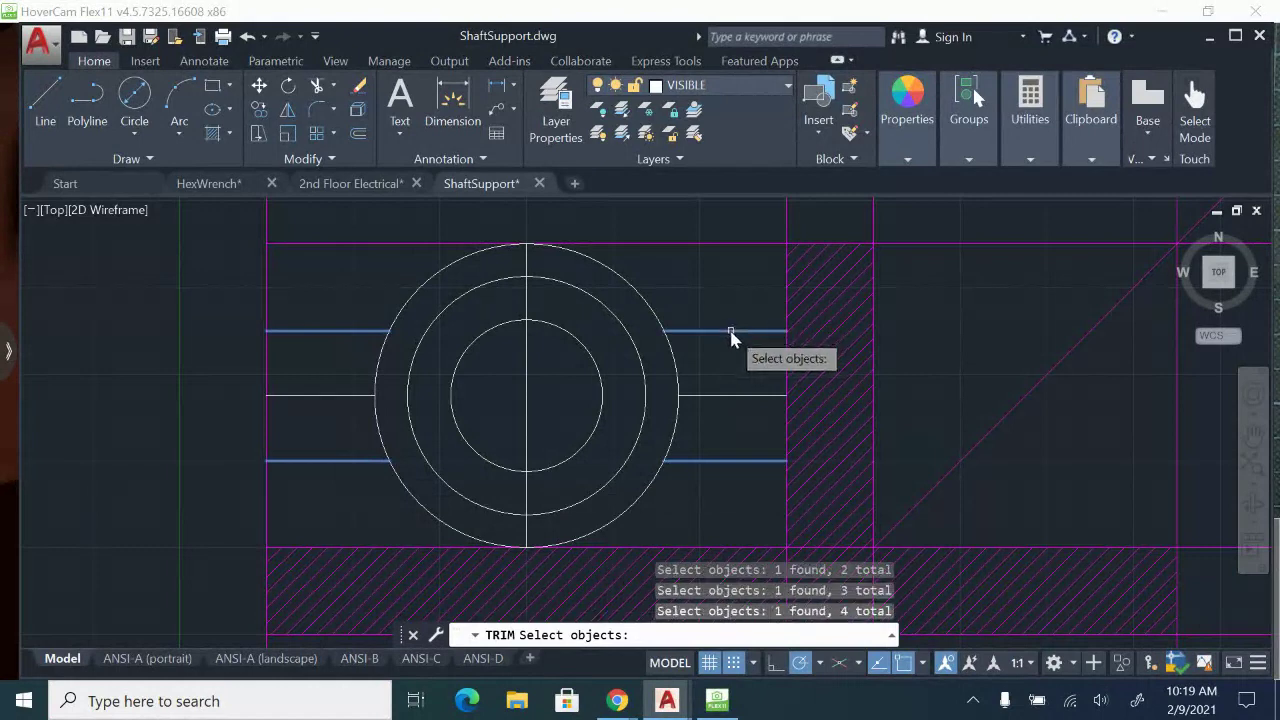
key("Return")
left_click(677, 371)
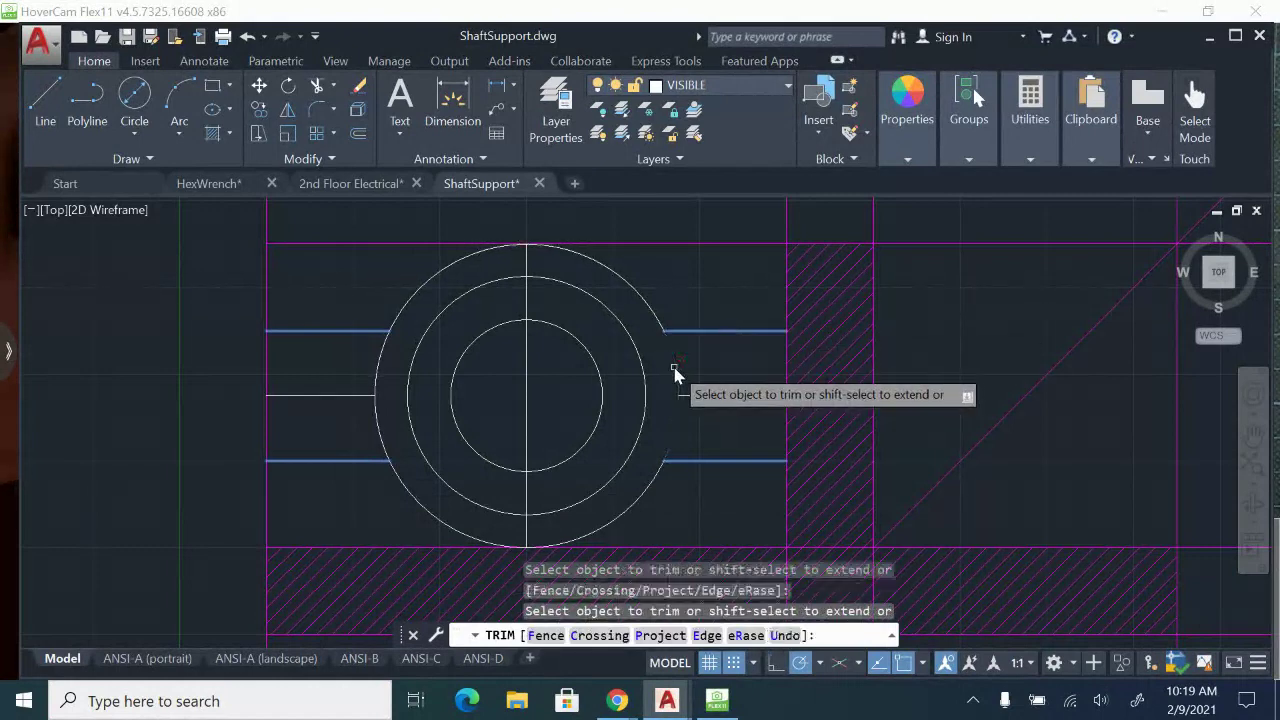
left_click(379, 374)
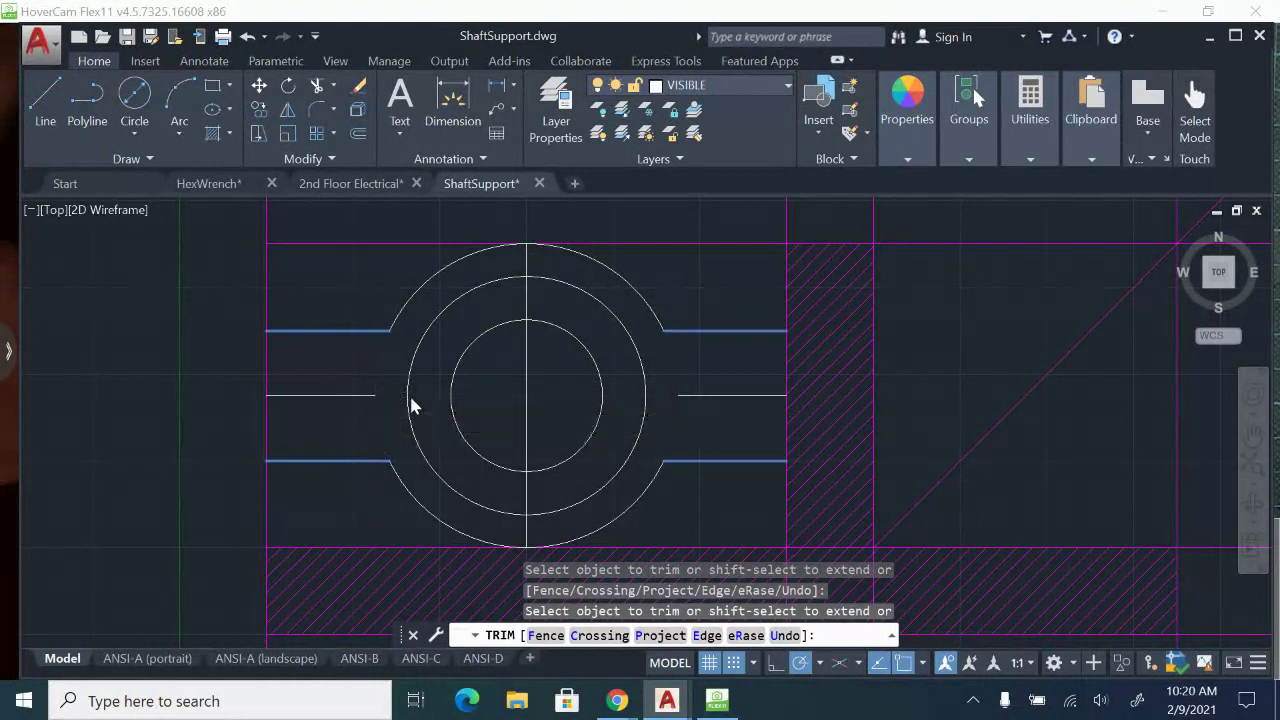
key("Escape")
Erase the two leftover horizontal centre line segments and the vertical centre line from the top view.
left_click(371, 402)
left_click(318, 378)
left_click(764, 396)
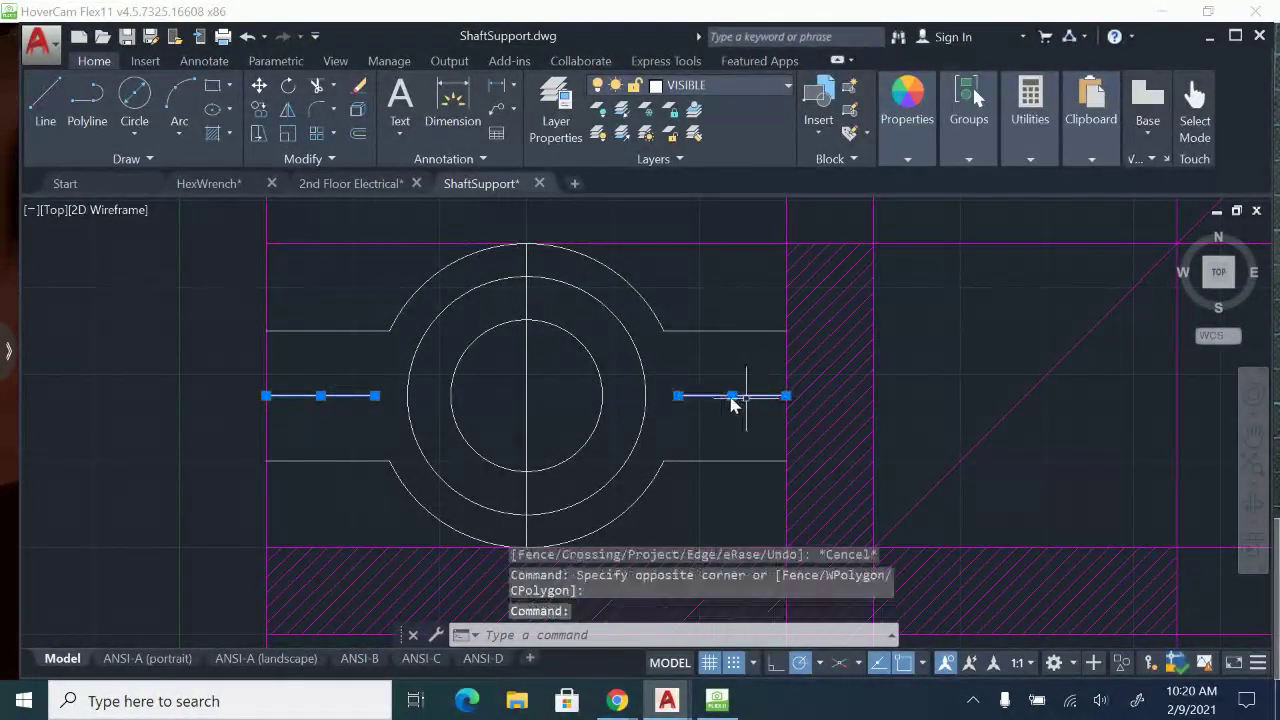
key("Delete")
left_click(537, 405)
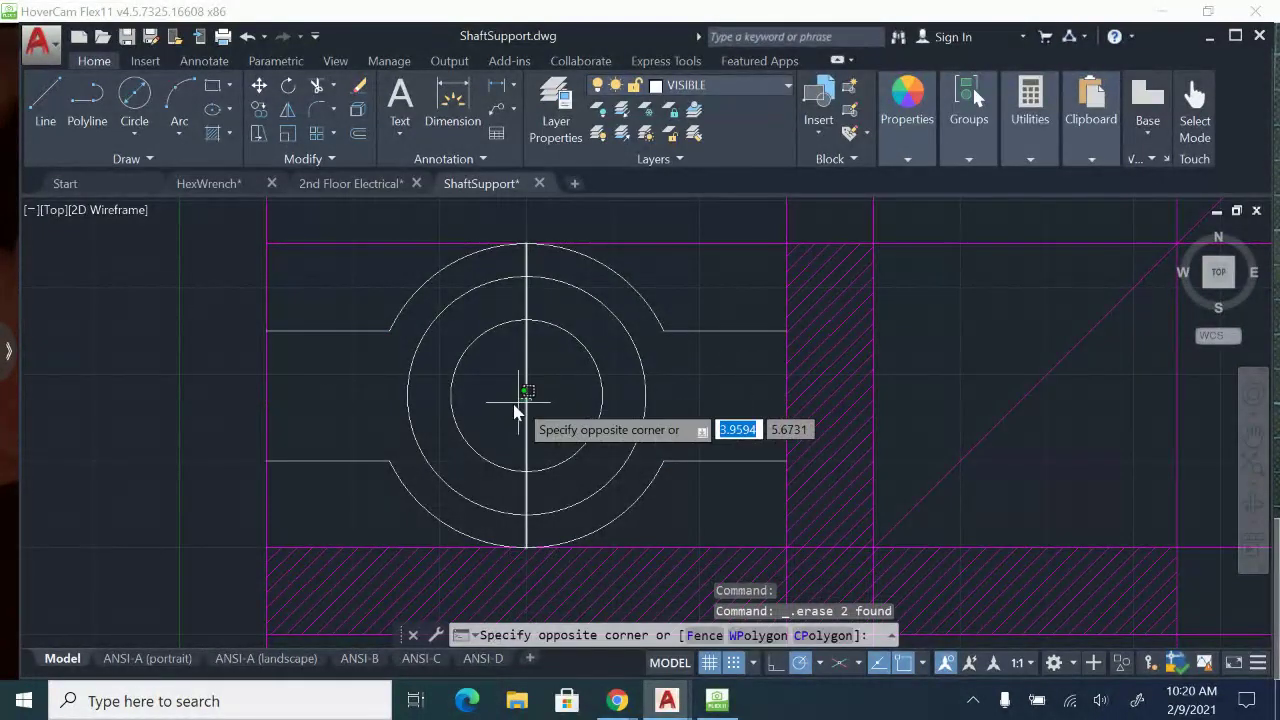
left_click(521, 405)
key("Delete")
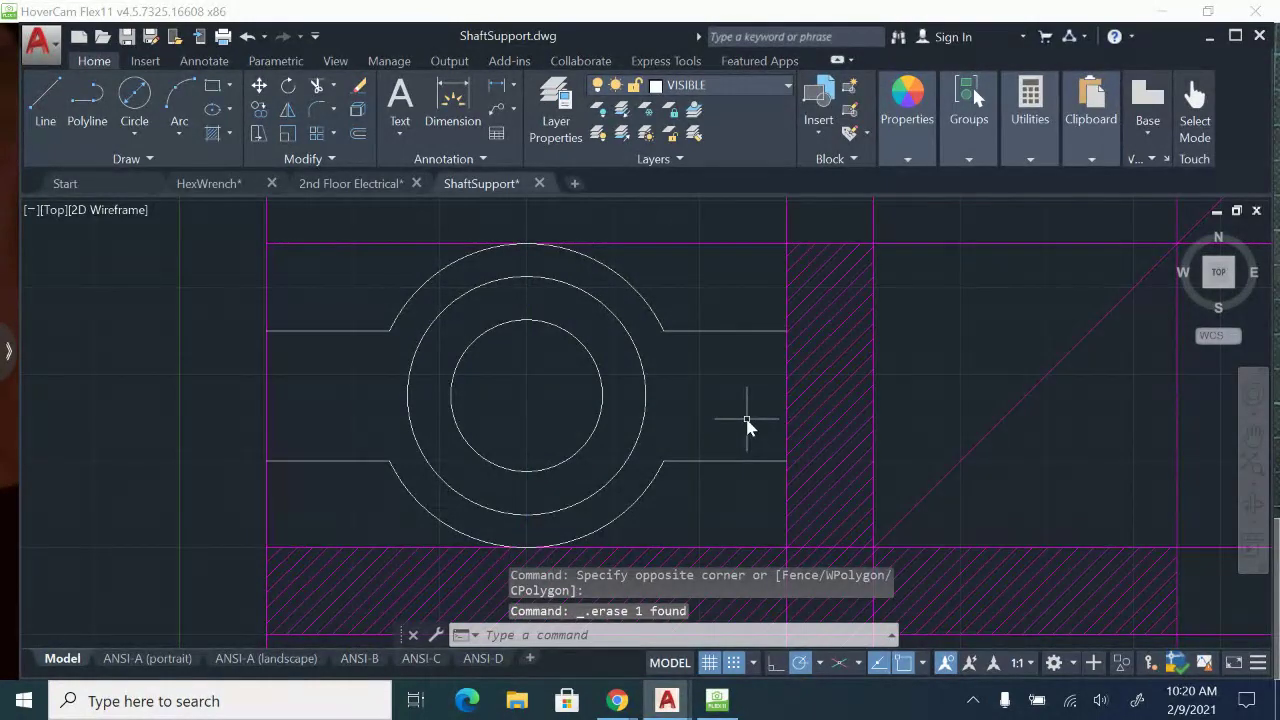
Check the paper sheet in HoverCam Flex11 and draw 2.25-long horizontal lines right and left from the circles' centre in AutoCAD.
left_click(727, 699)
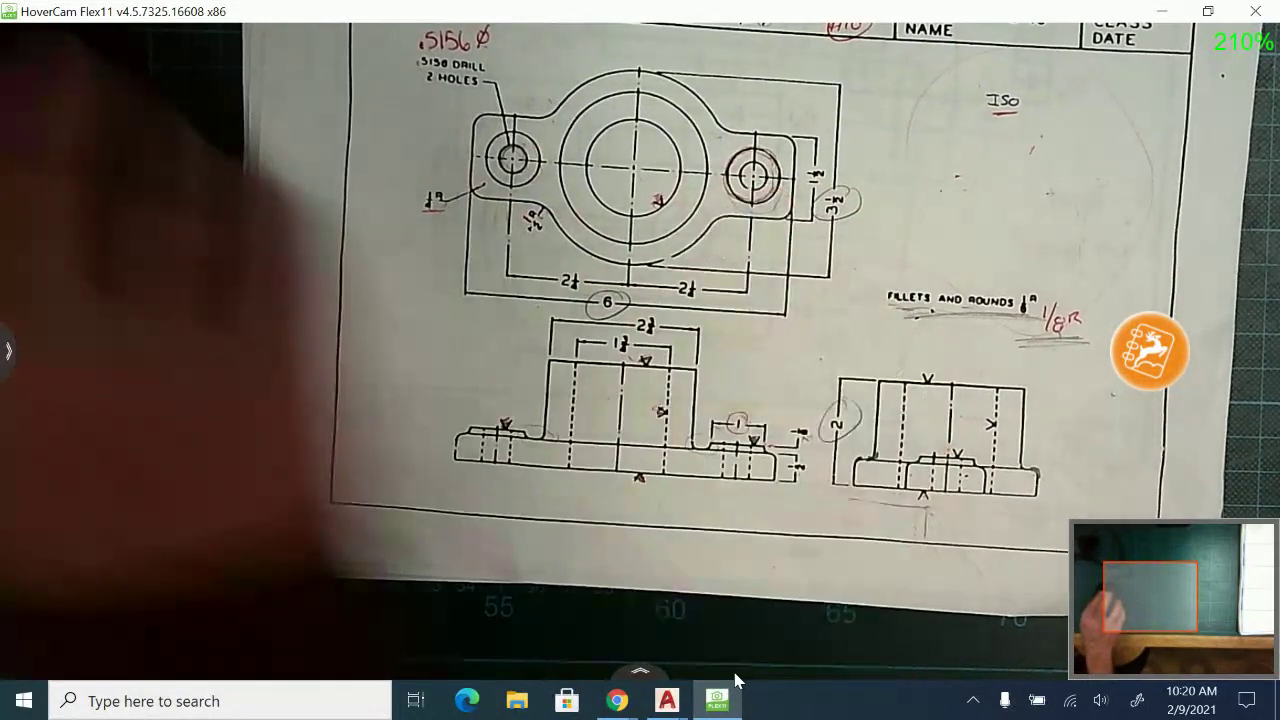
mouse_move(667, 700)
left_click(880, 606)
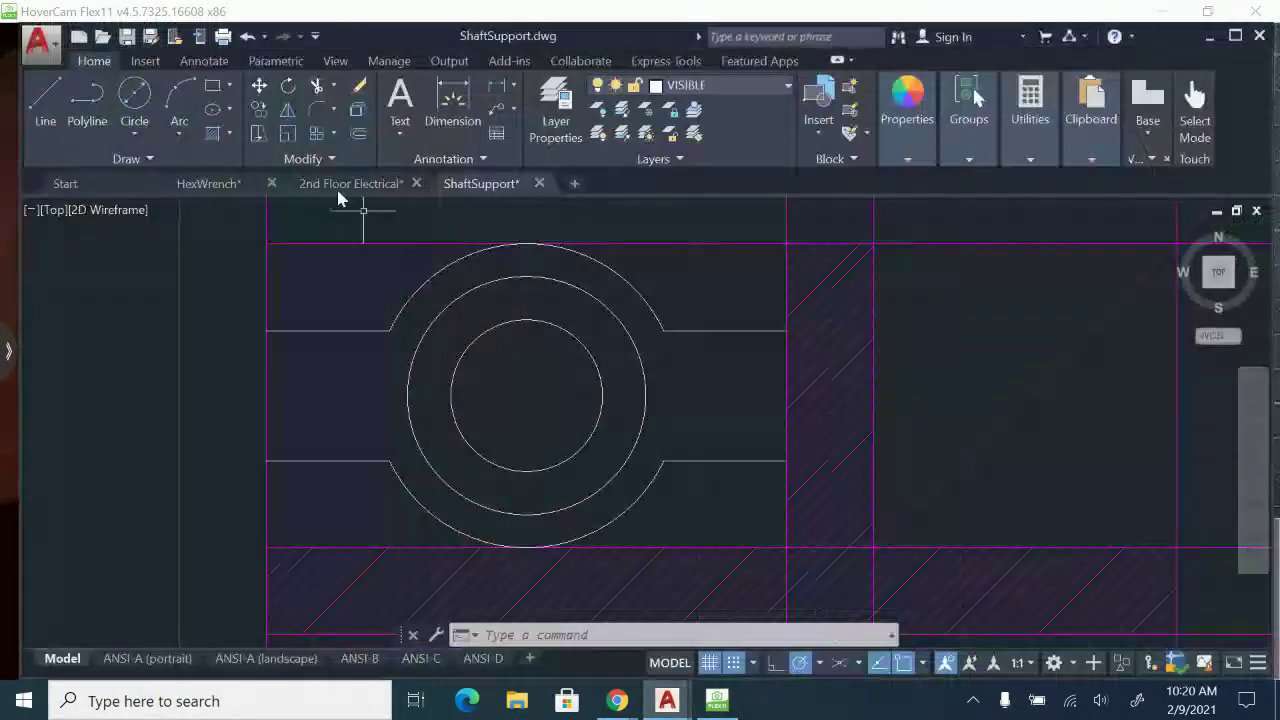
left_click(45, 100)
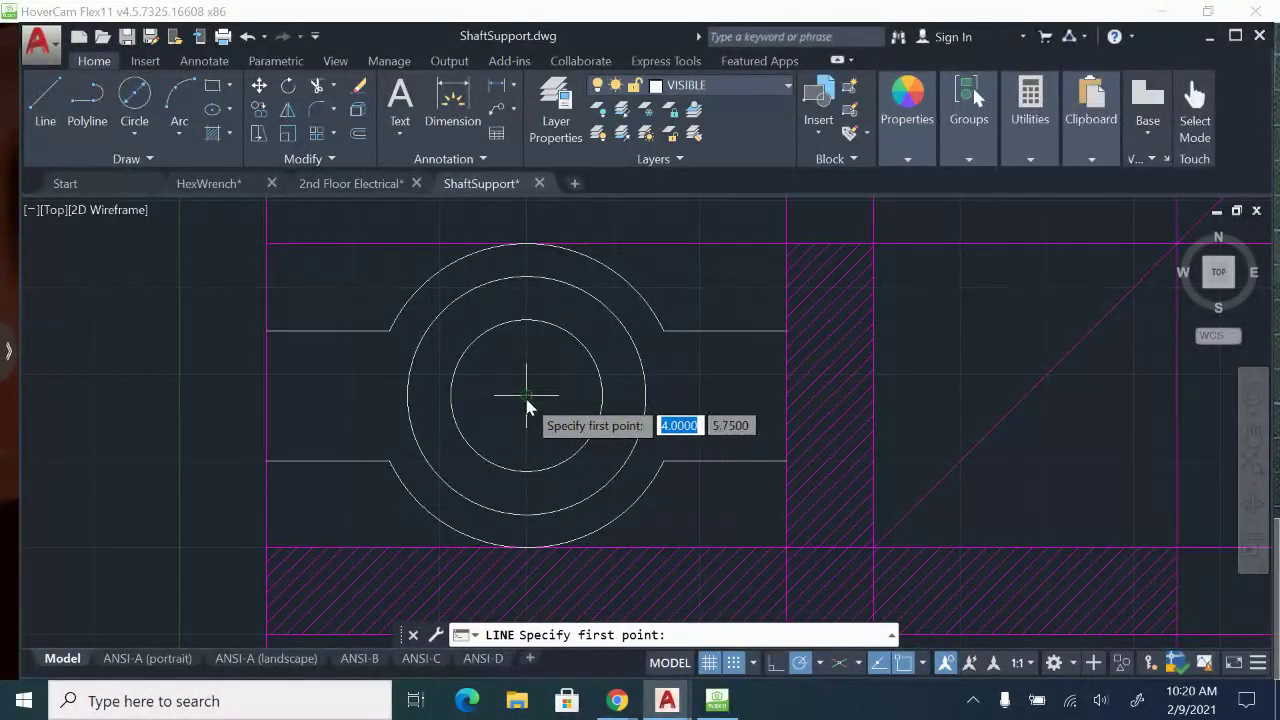
left_click(524, 394)
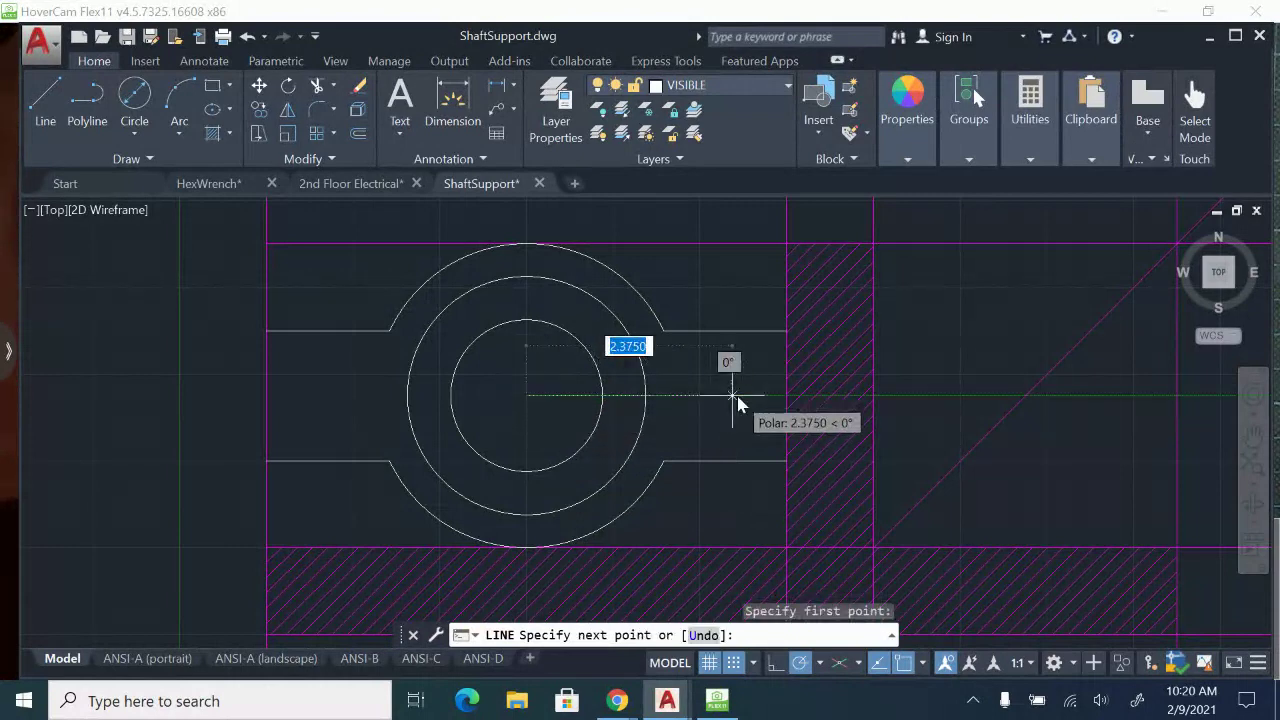
key("Return")
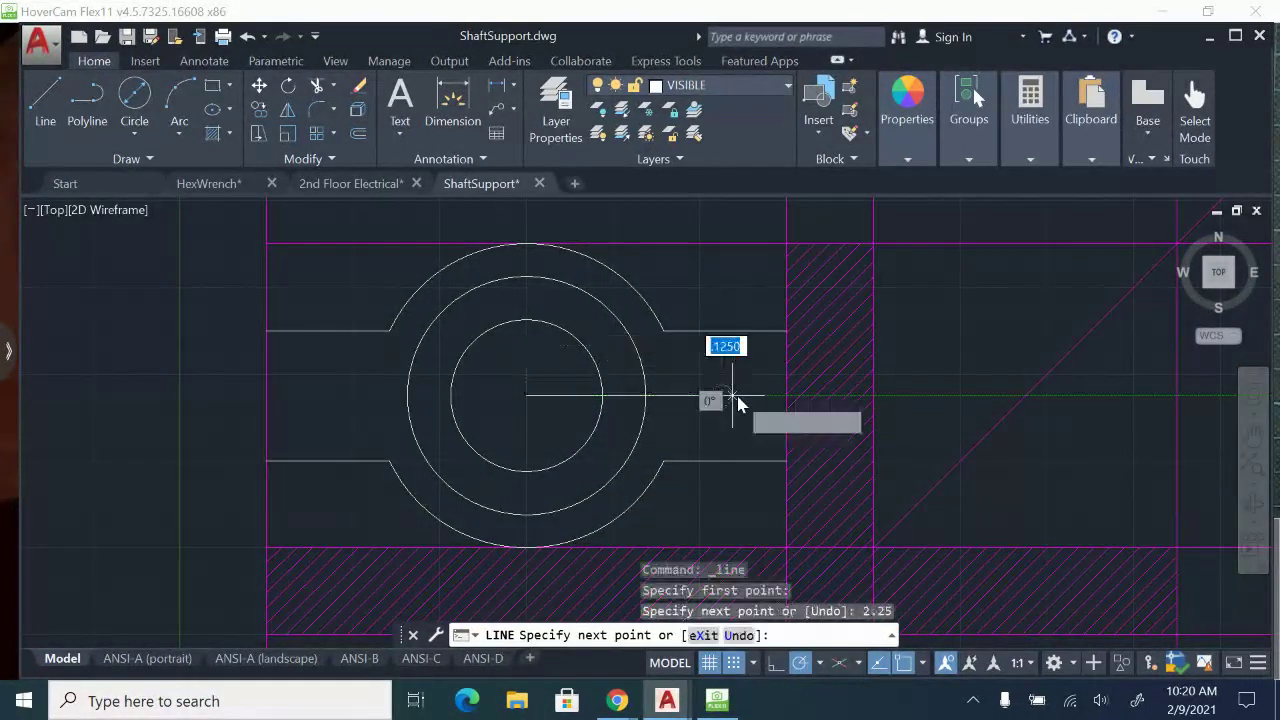
key("Escape")
left_click(56, 122)
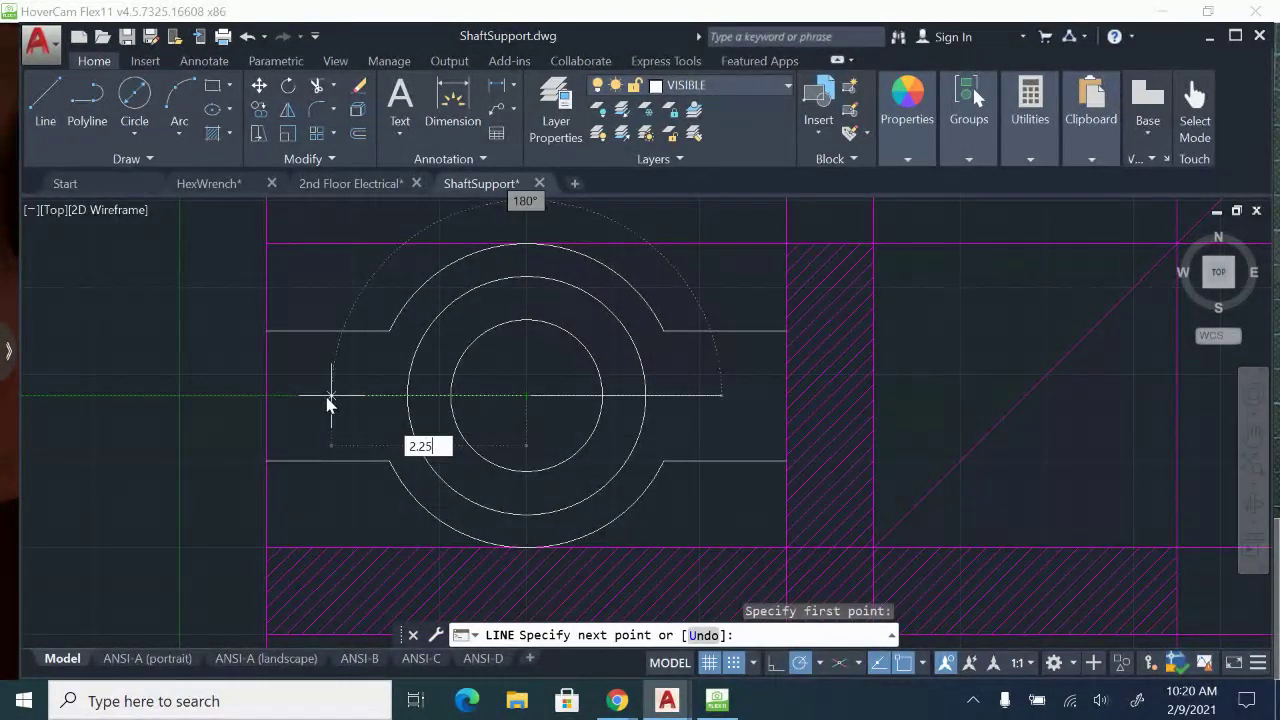
key("Return")
key("Escape")
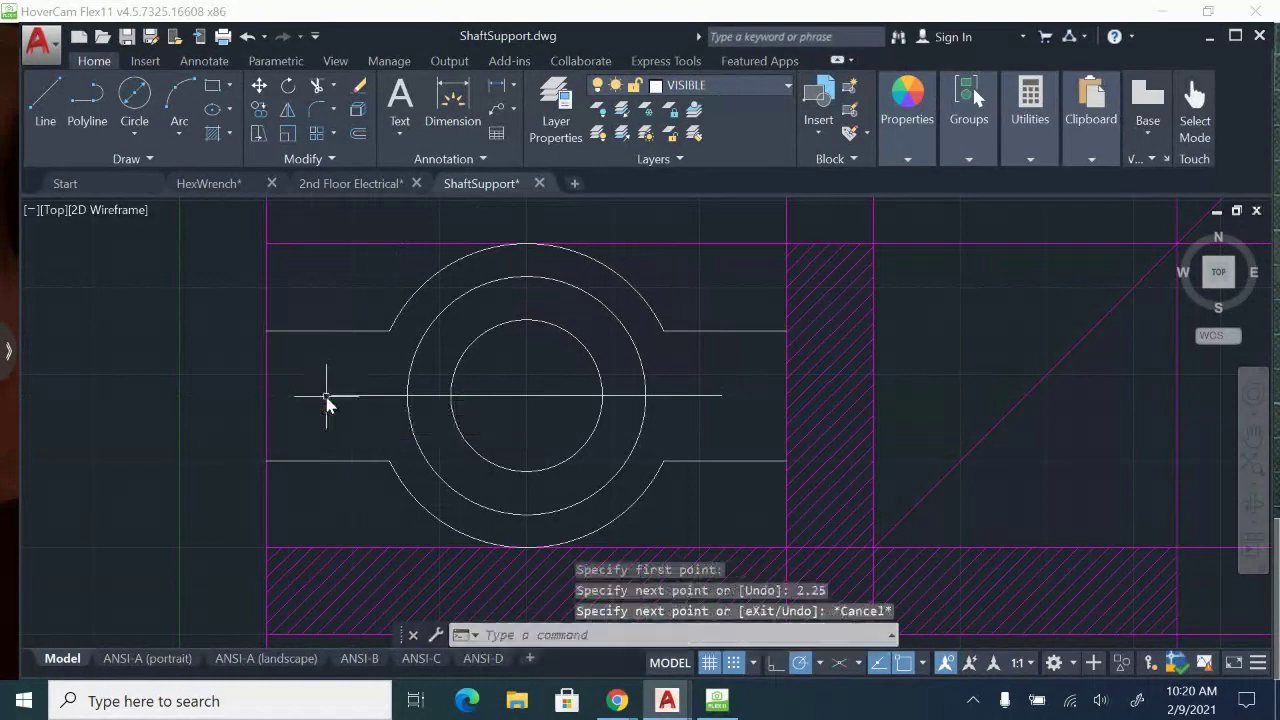
Check the hole size in HoverCam Flex11 and draw a .5156-diameter circle at the left end of the horizontal centre line in AutoCAD.
left_click(719, 703)
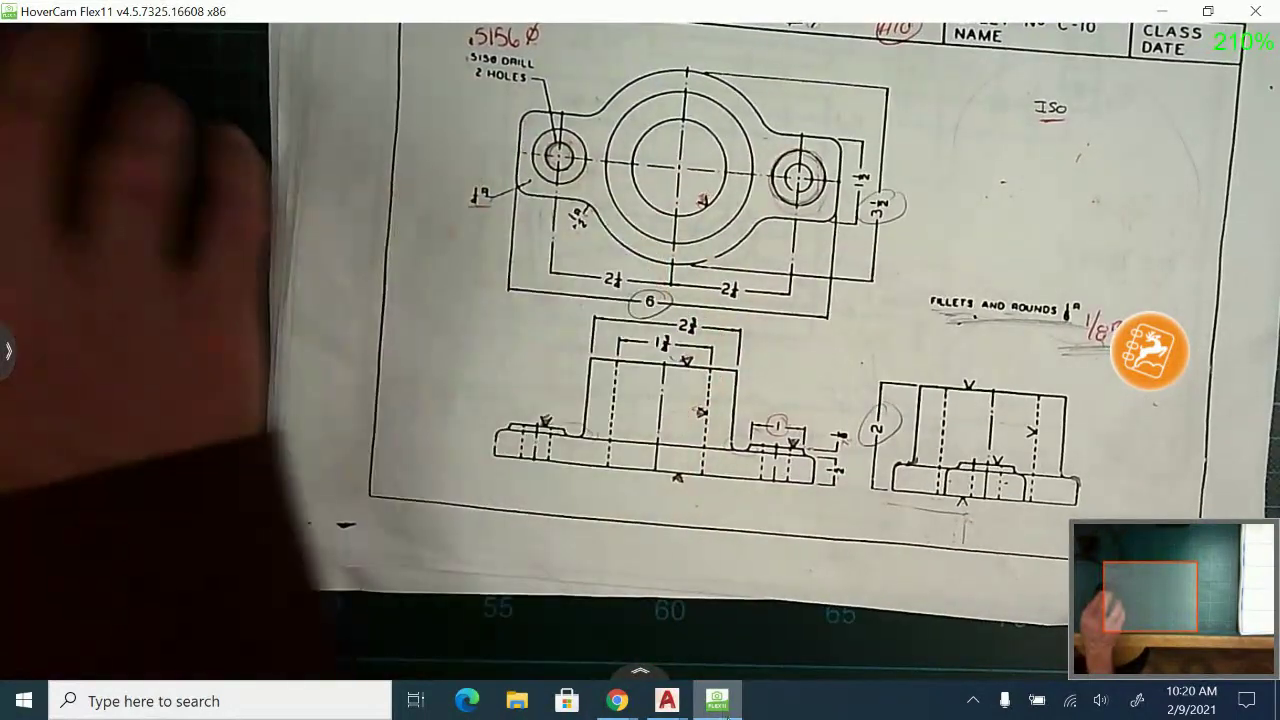
mouse_move(667, 700)
left_click(882, 612)
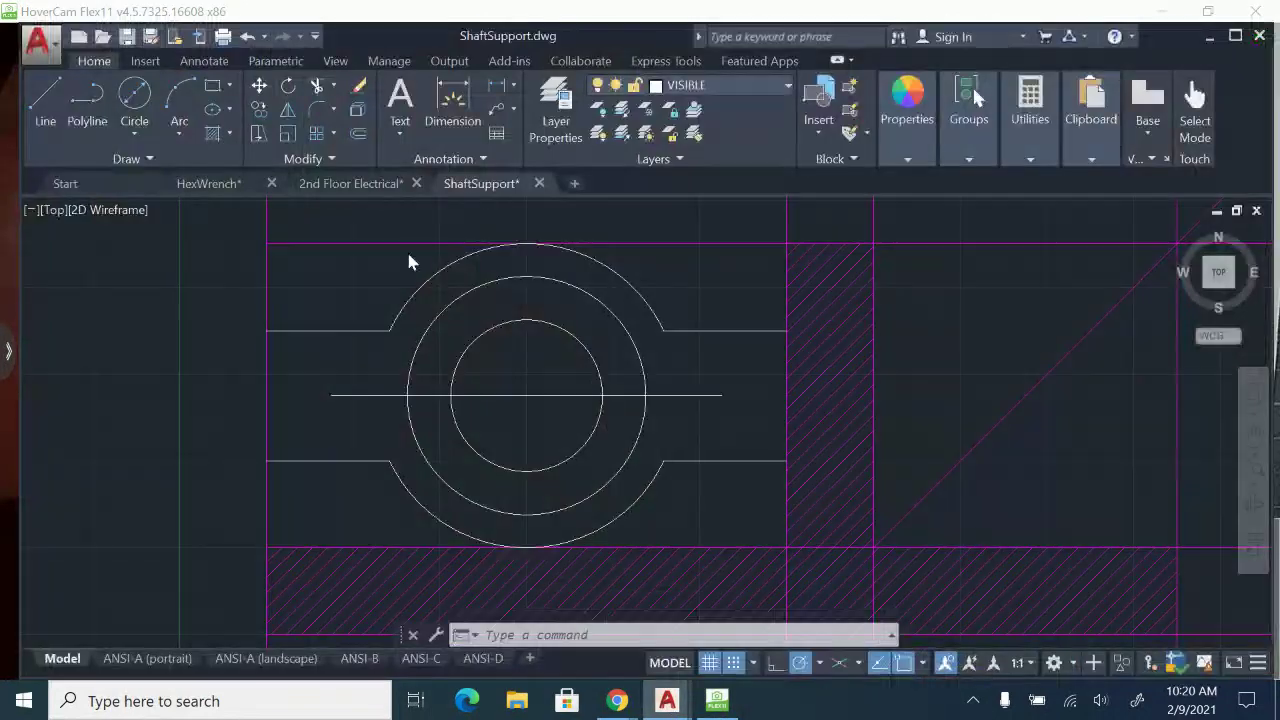
left_click(136, 100)
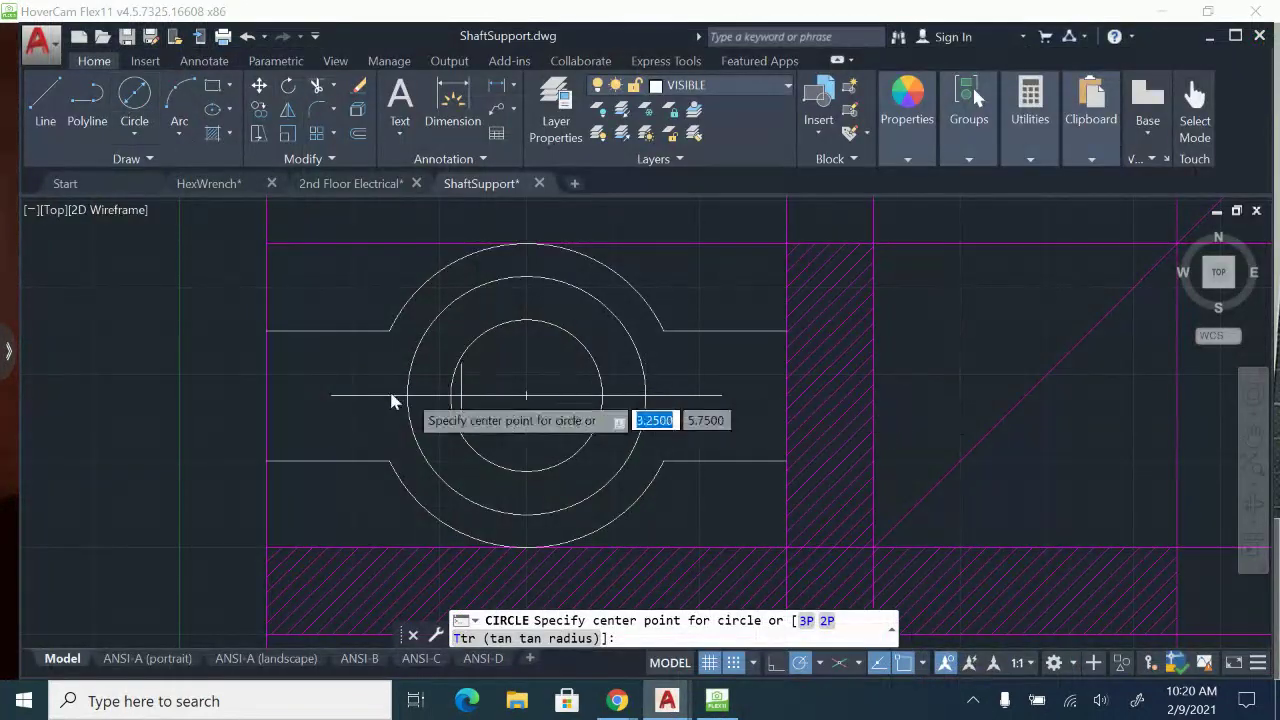
left_click(332, 397)
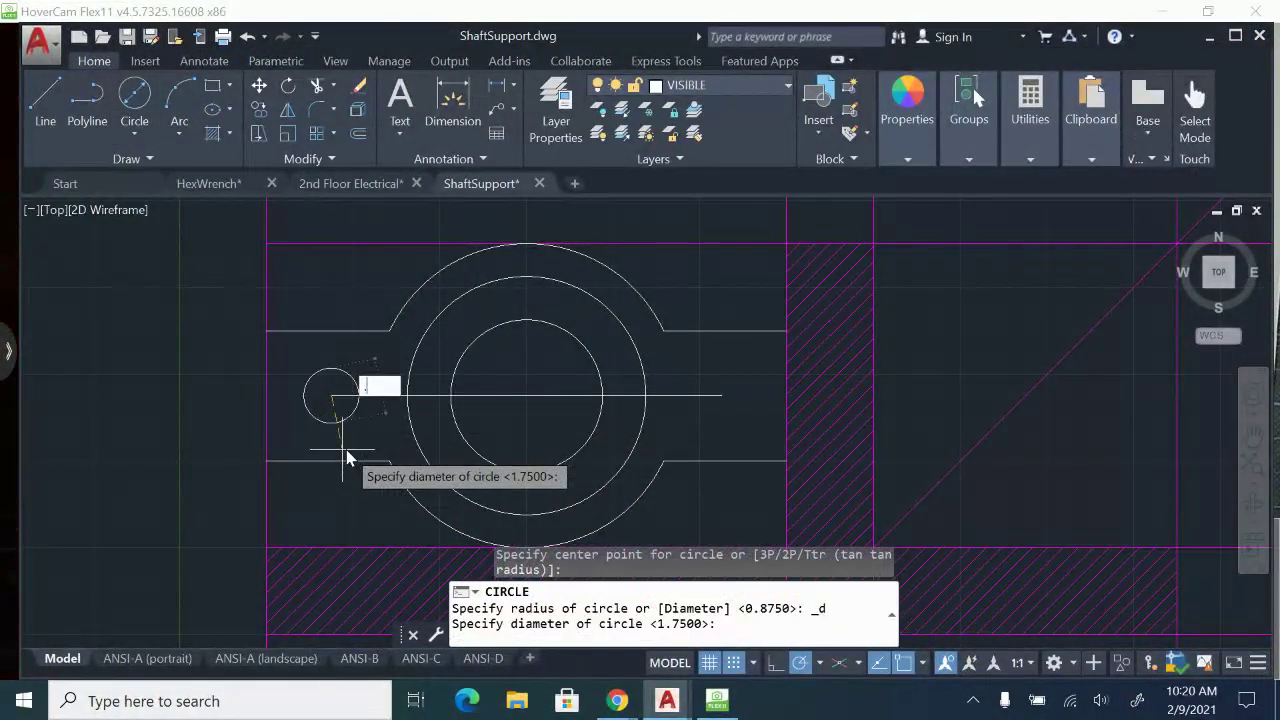
type(".5156")
key("Return")
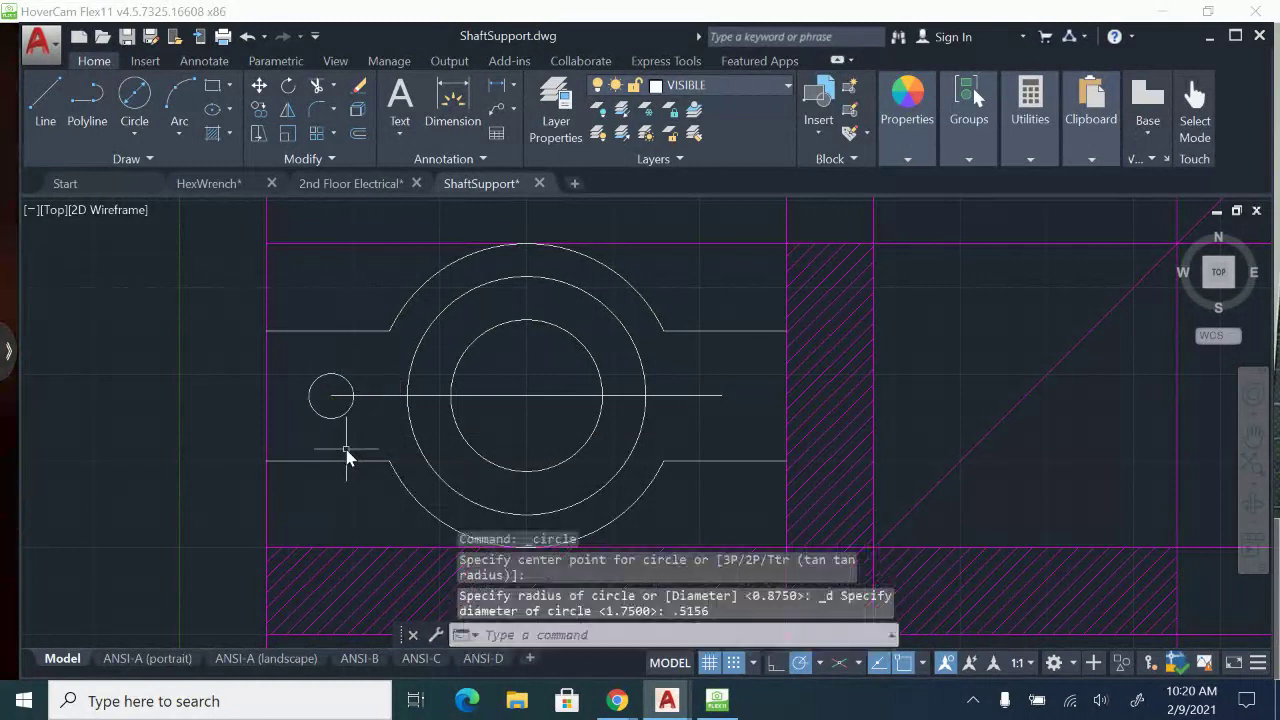
Draw a 1-diameter circle concentric with the small hole at the centre line's left end.
left_click(138, 100)
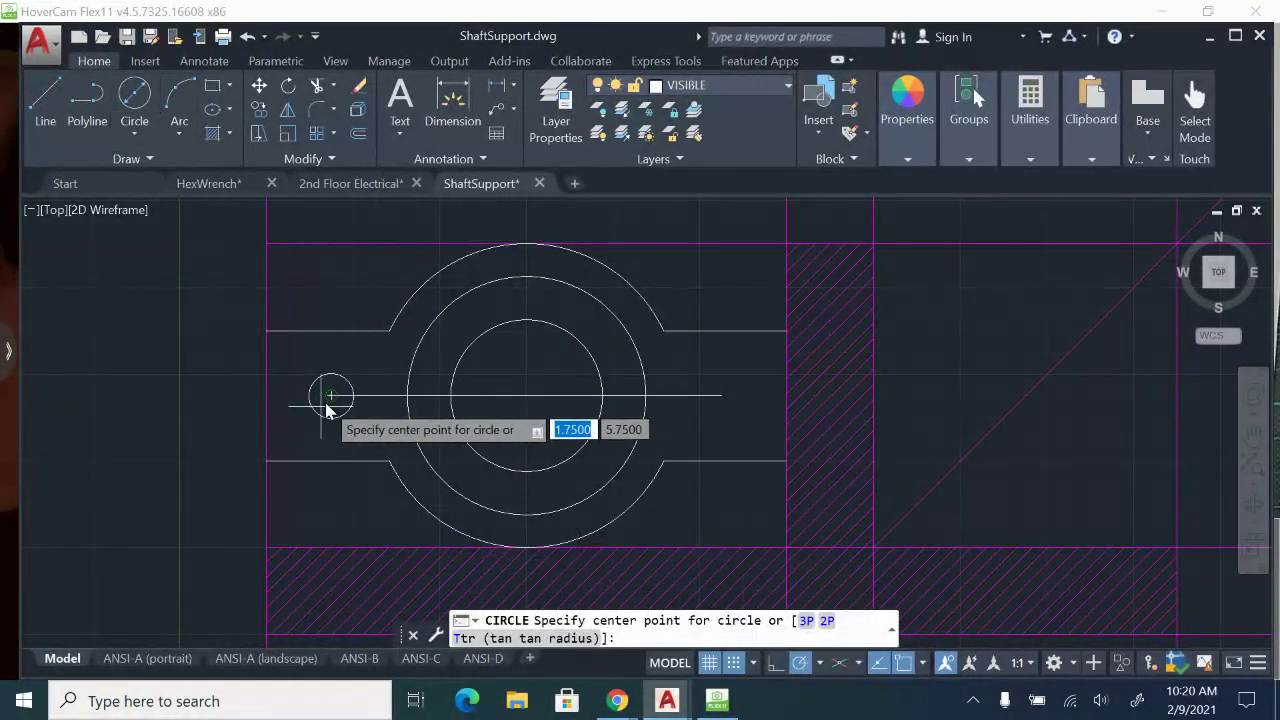
left_click(332, 397)
type("1")
key("Return")
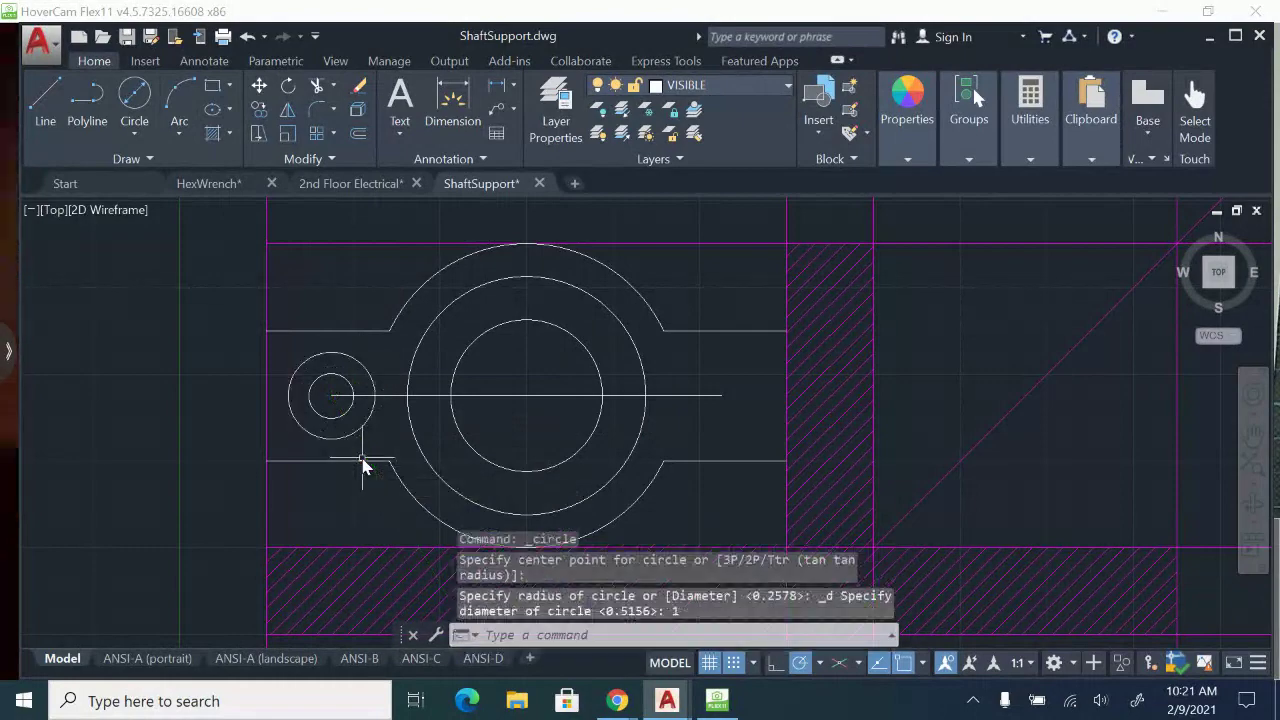
key("Escape")
Copy the two small concentric circles from the left end of the horizontal centre line to its right end.
scroll(363, 452, "up", 2)
left_click(376, 446)
left_click(312, 404)
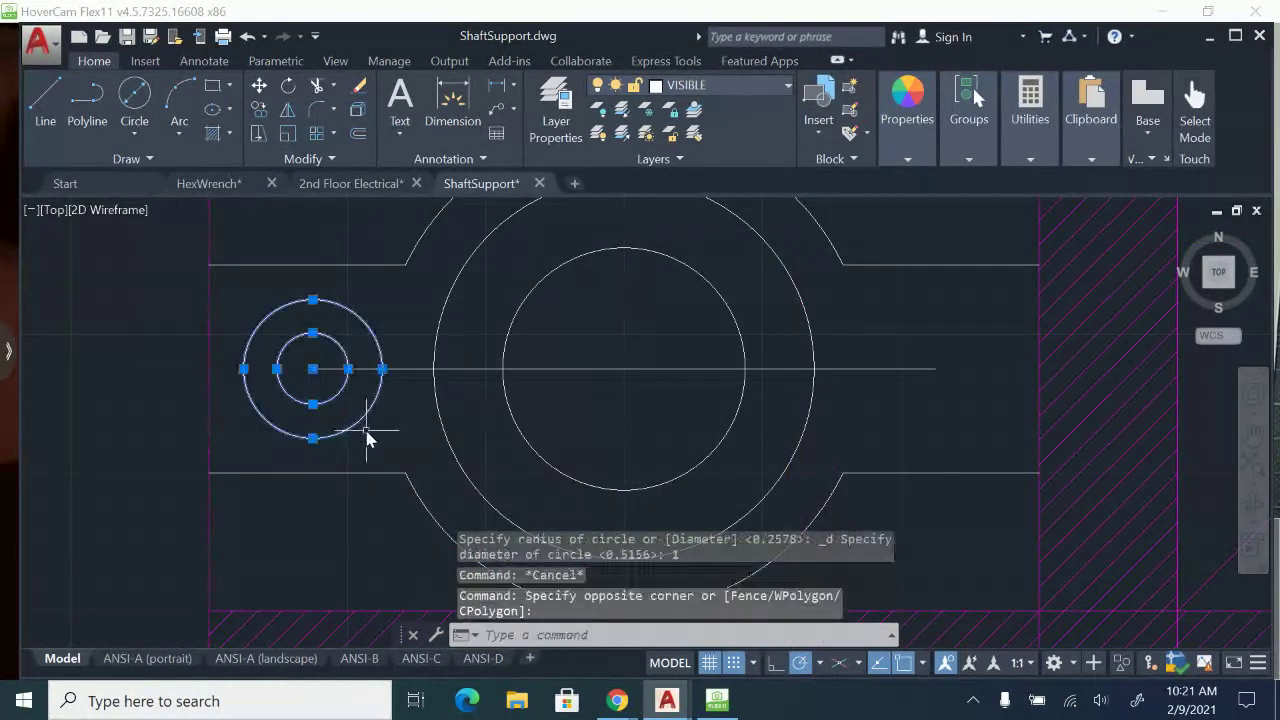
left_click(259, 112)
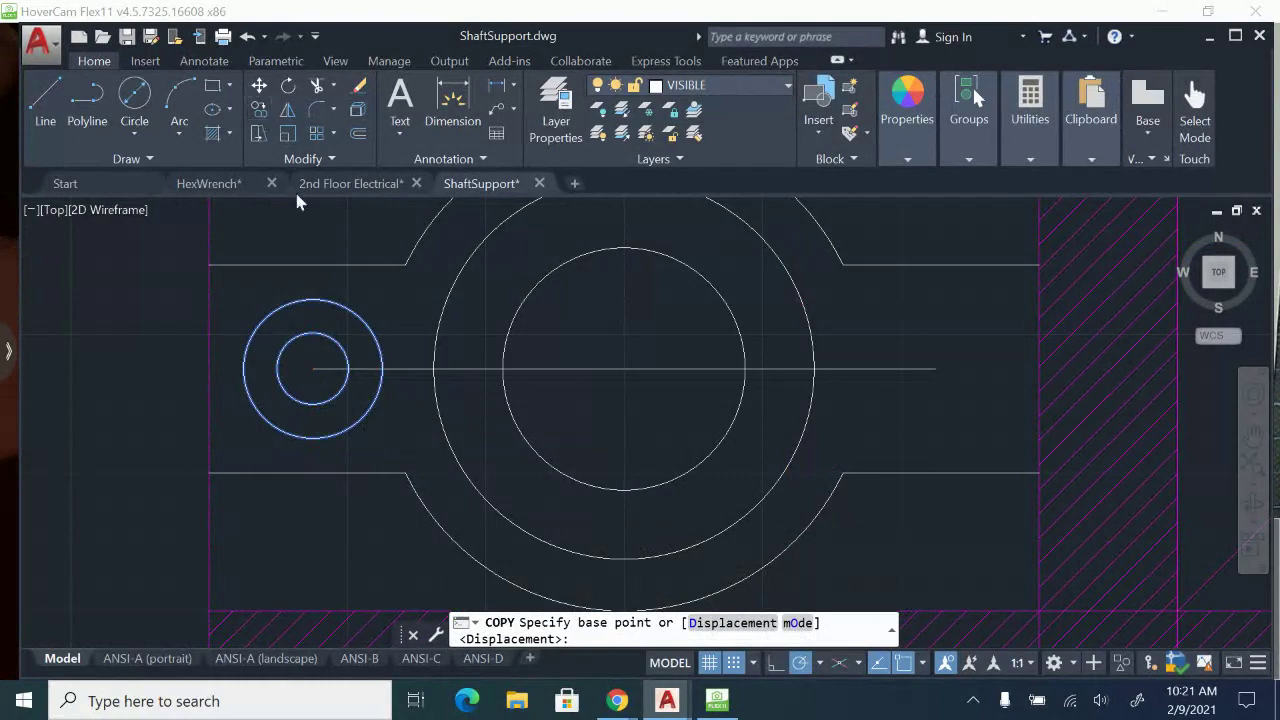
left_click(316, 371)
middle_click_drag(310, 369, 127, 378)
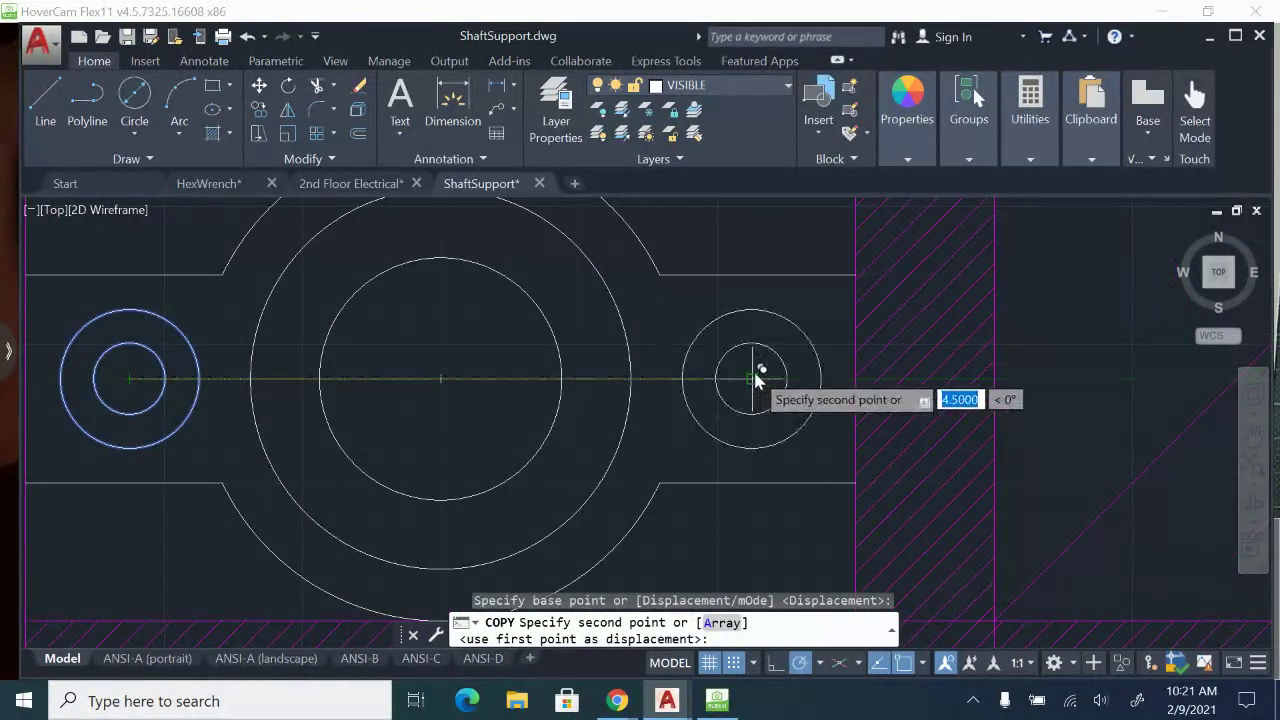
left_click(754, 368)
key("Escape")
Draw vertical lines closing the left and right ends of the top view's outline.
scroll(804, 421, "down", 2)
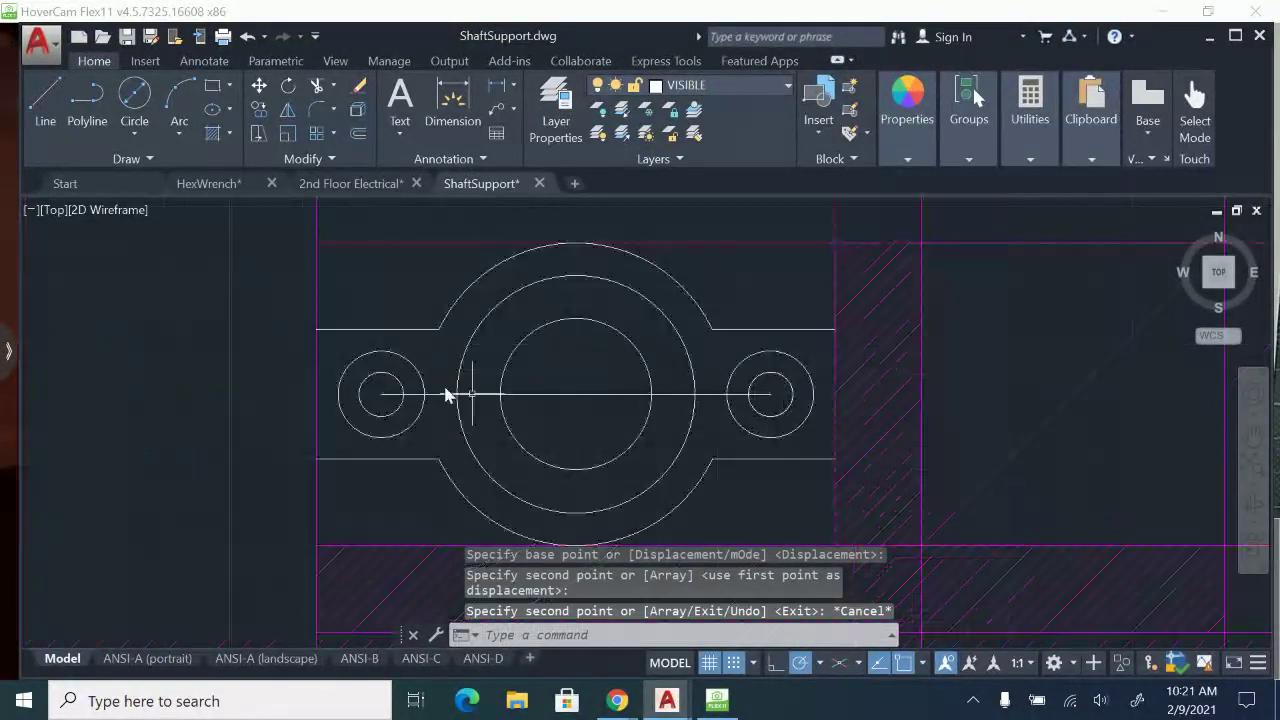
left_click(45, 100)
scroll(370, 315, "up", 2)
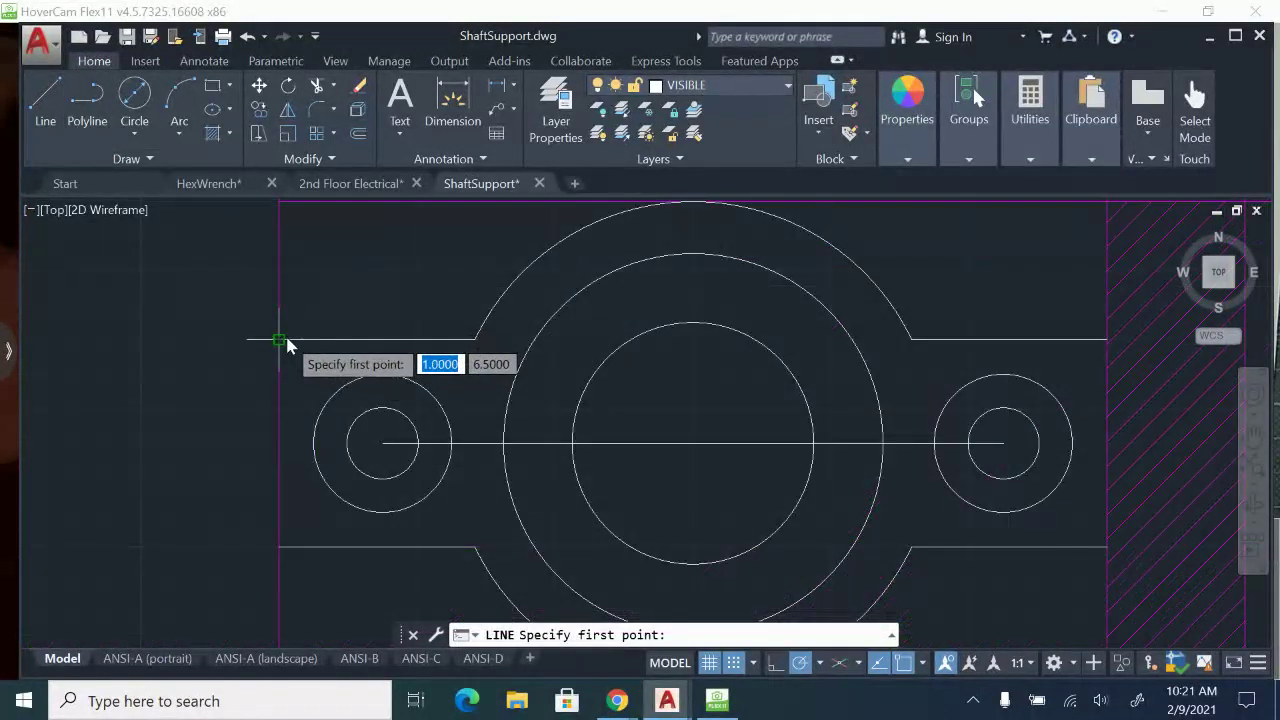
left_click(279, 340)
left_click(279, 551)
key("Escape")
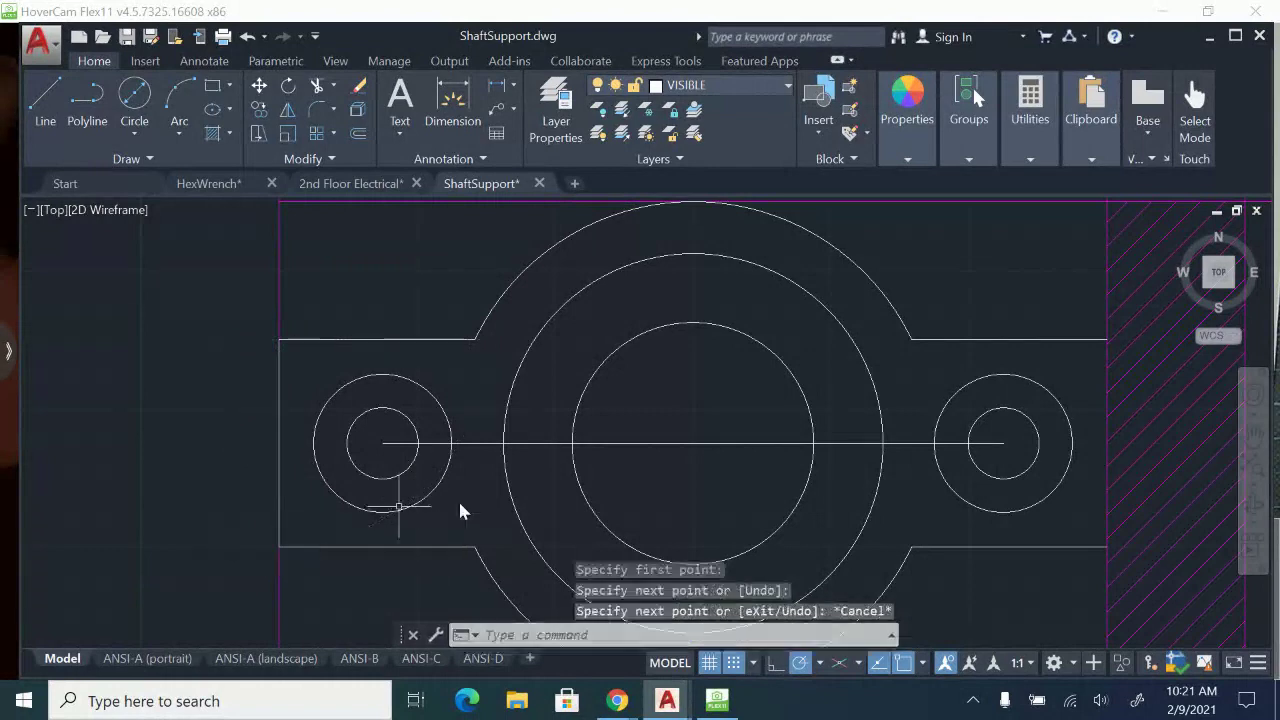
middle_click_drag(458, 499, 246, 438)
key("Return")
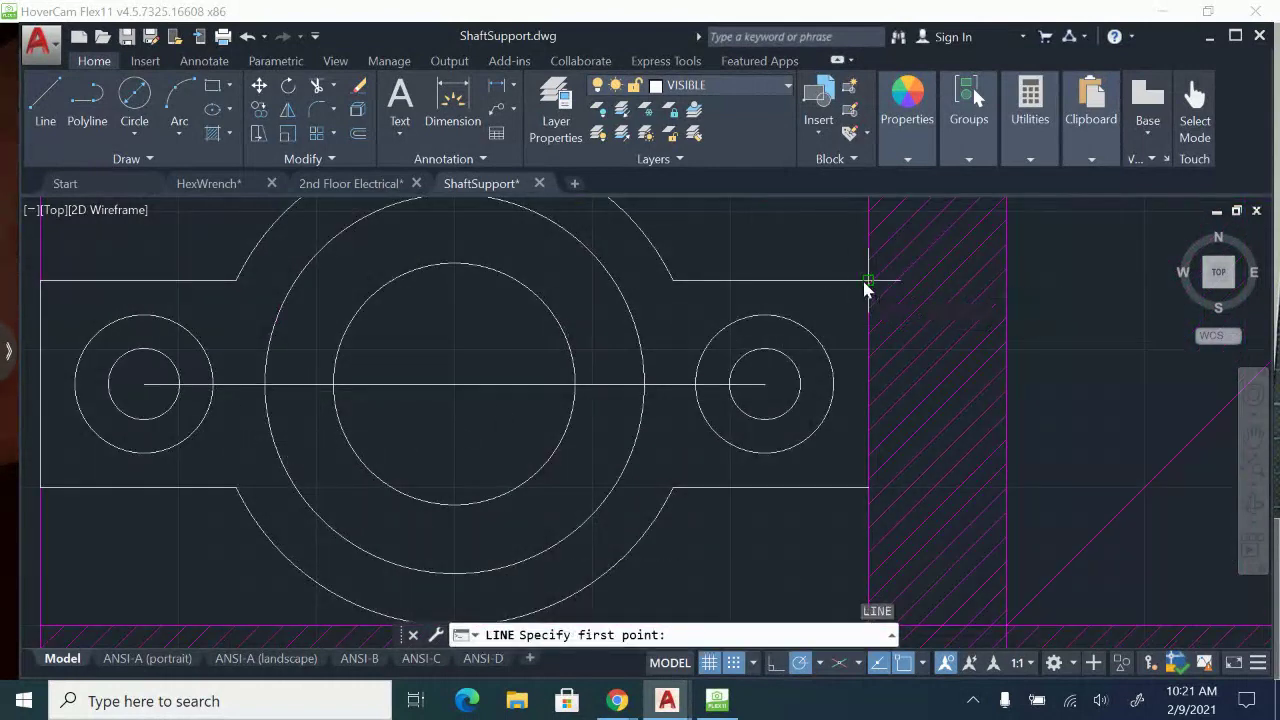
left_click(866, 286)
left_click(868, 488)
key("Escape")
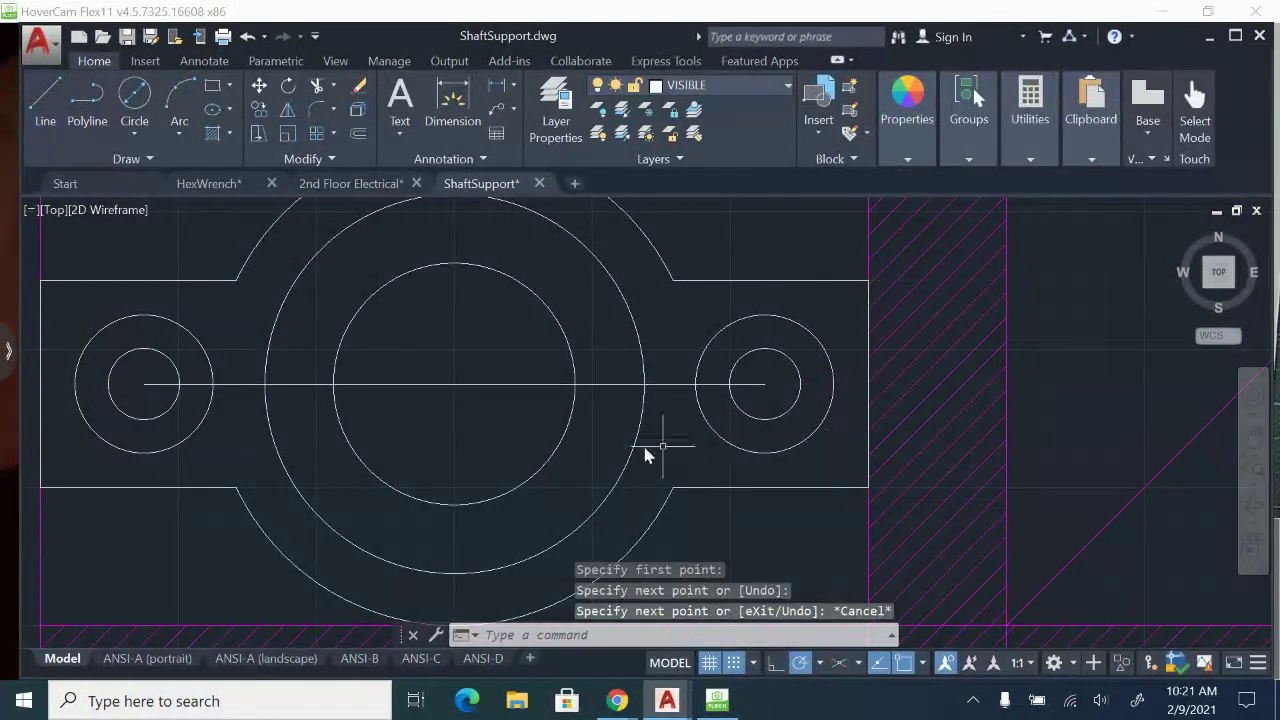
Erase the two horizontal construction lines running between the mounting holes through the circles' centre.
left_click(405, 352)
key("Delete")
scroll(563, 357, "down", 3)
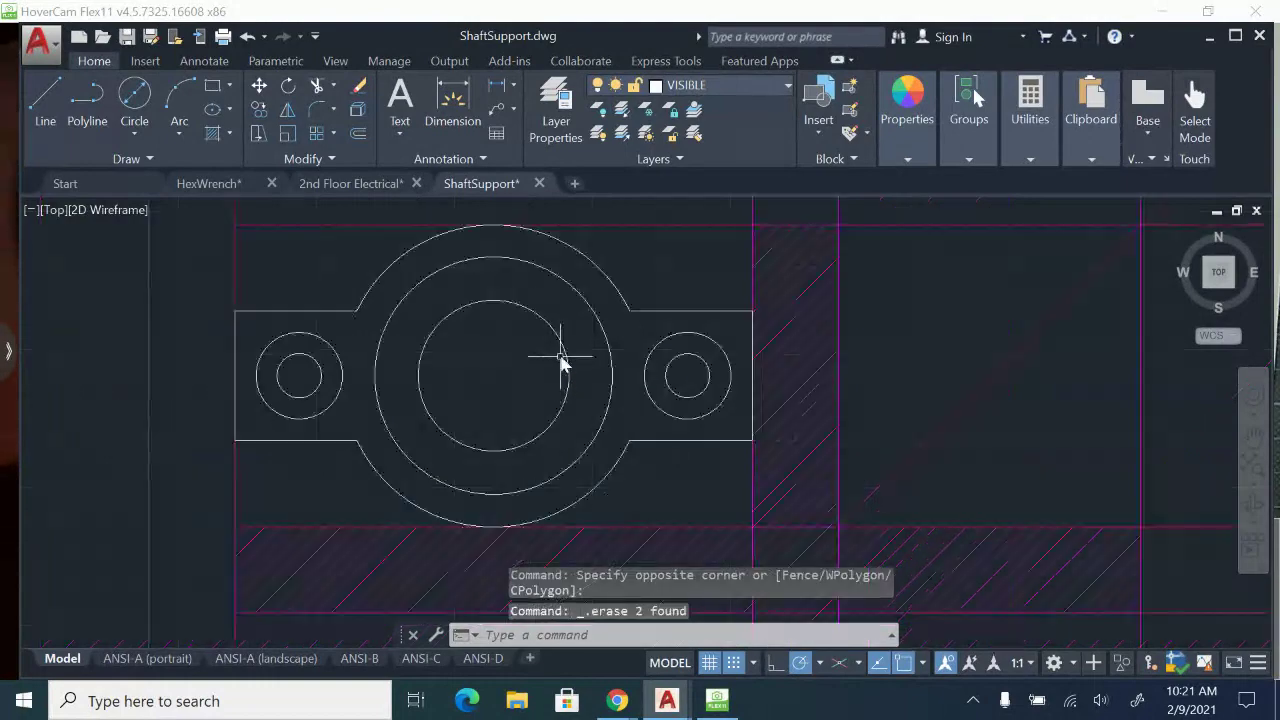
middle_click_drag(509, 354, 604, 404)
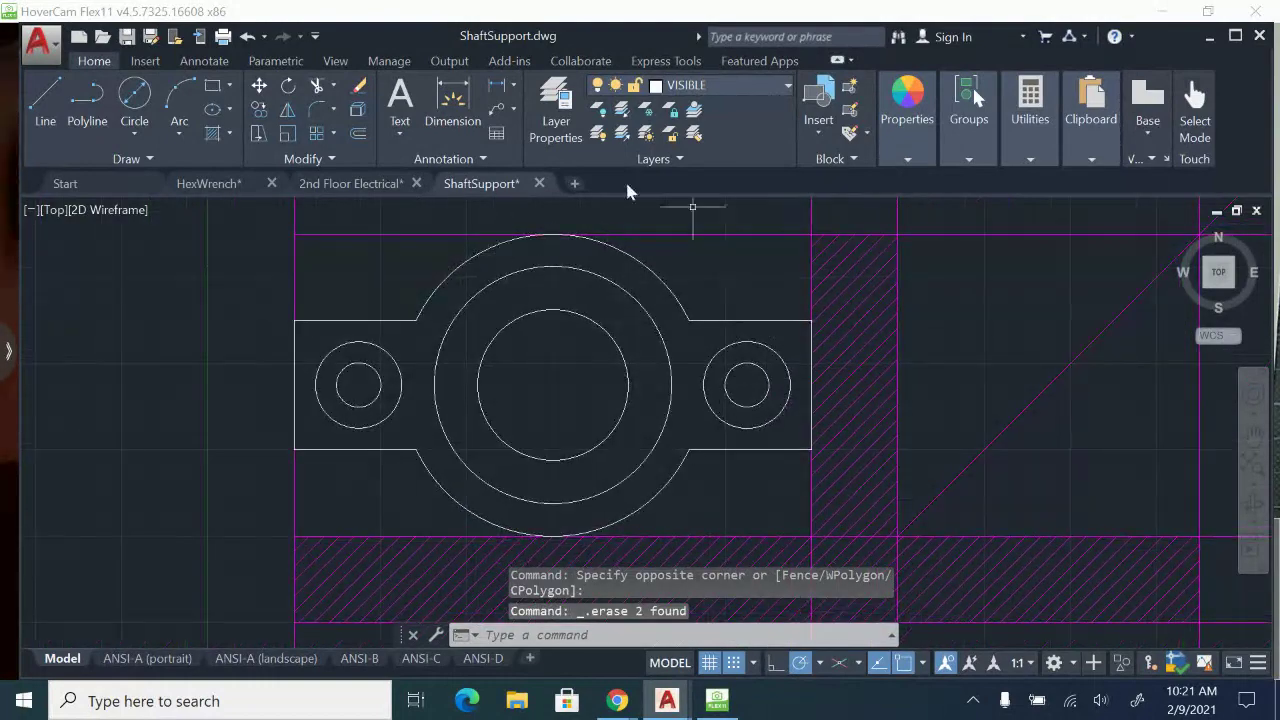
Check the fillet radii in HoverCam Flex11, then in AutoCAD fillet the outer arcs into the left arm's two edges with radius .5.
left_click(721, 703)
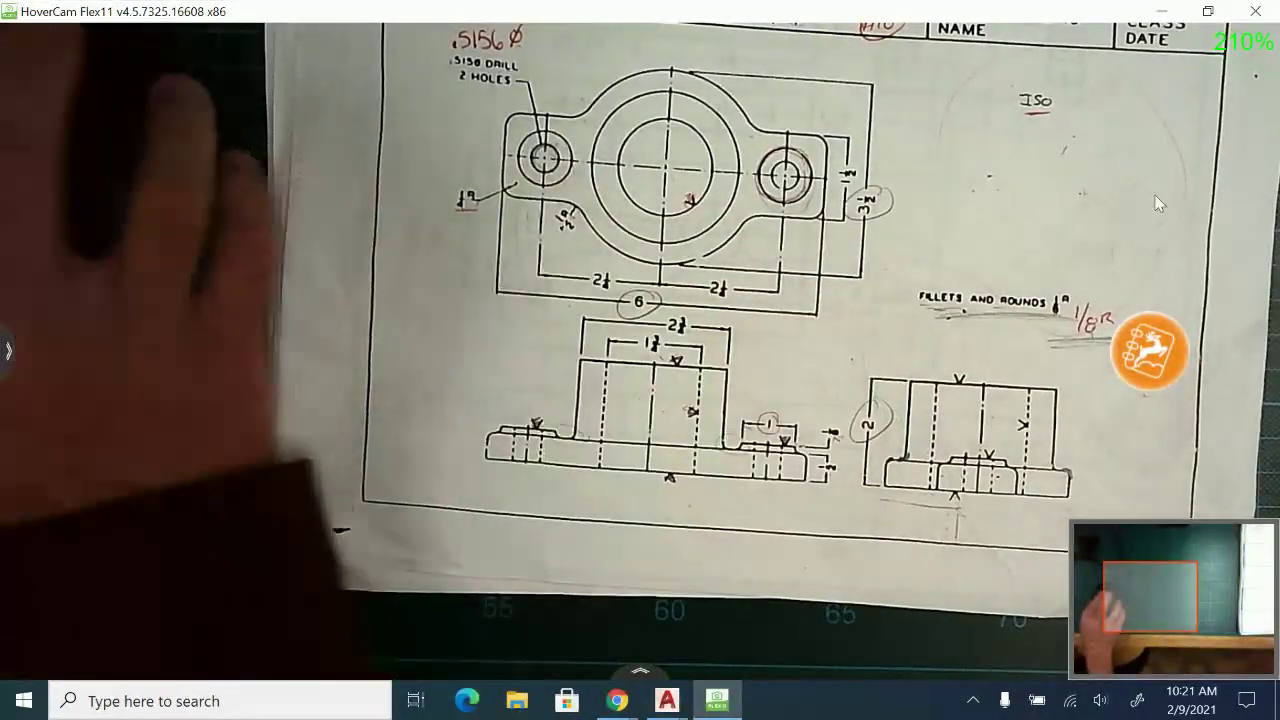
left_click(1155, 11)
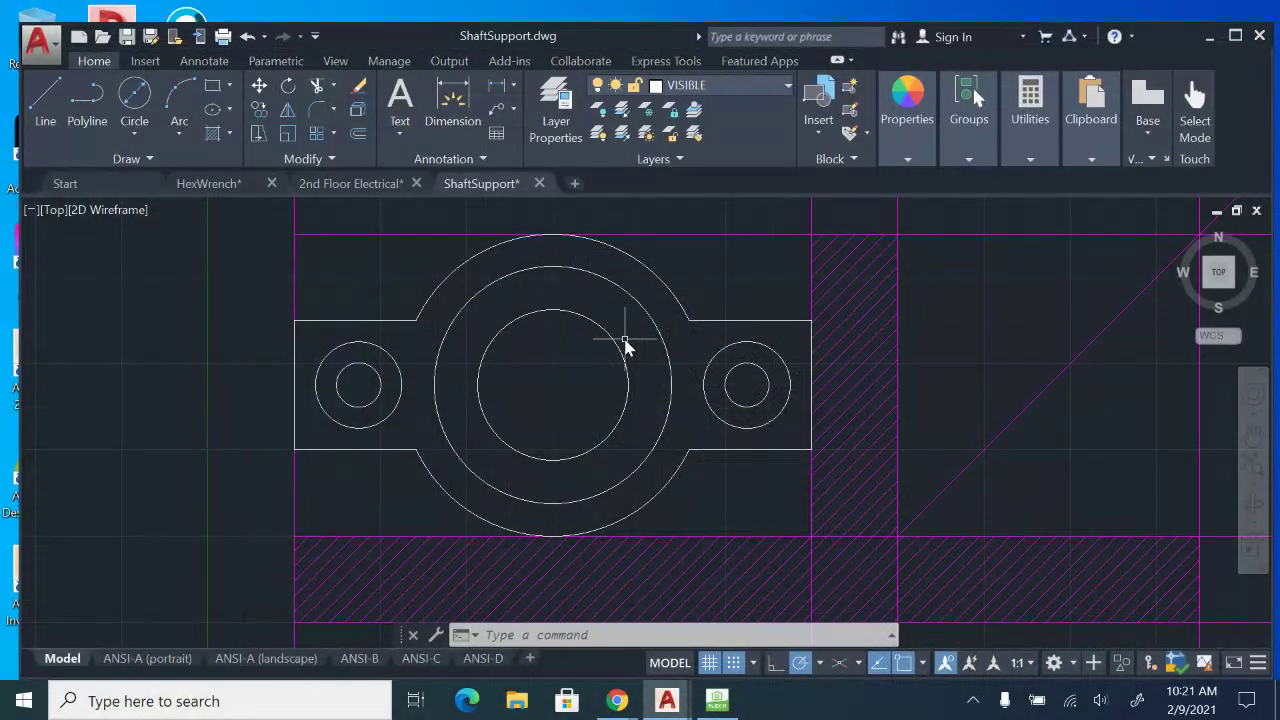
type("f")
key("Return")
type("r")
key("Return")
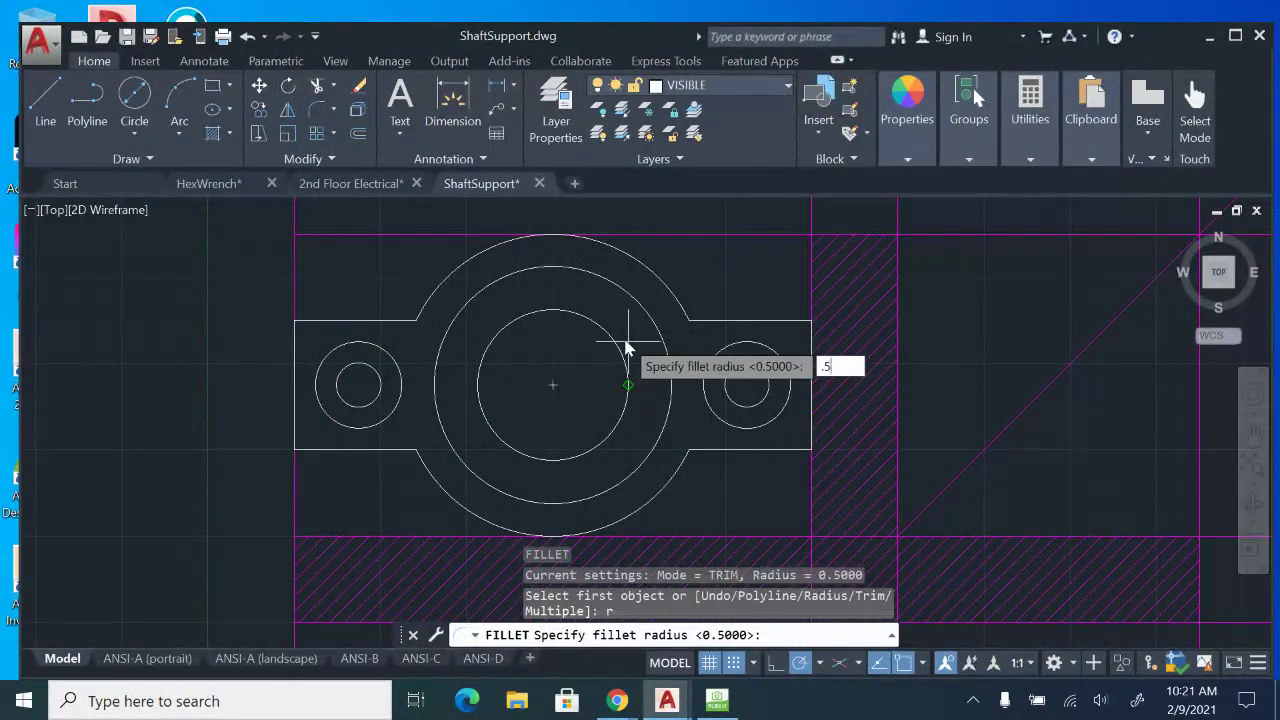
key("Return")
left_click(398, 322)
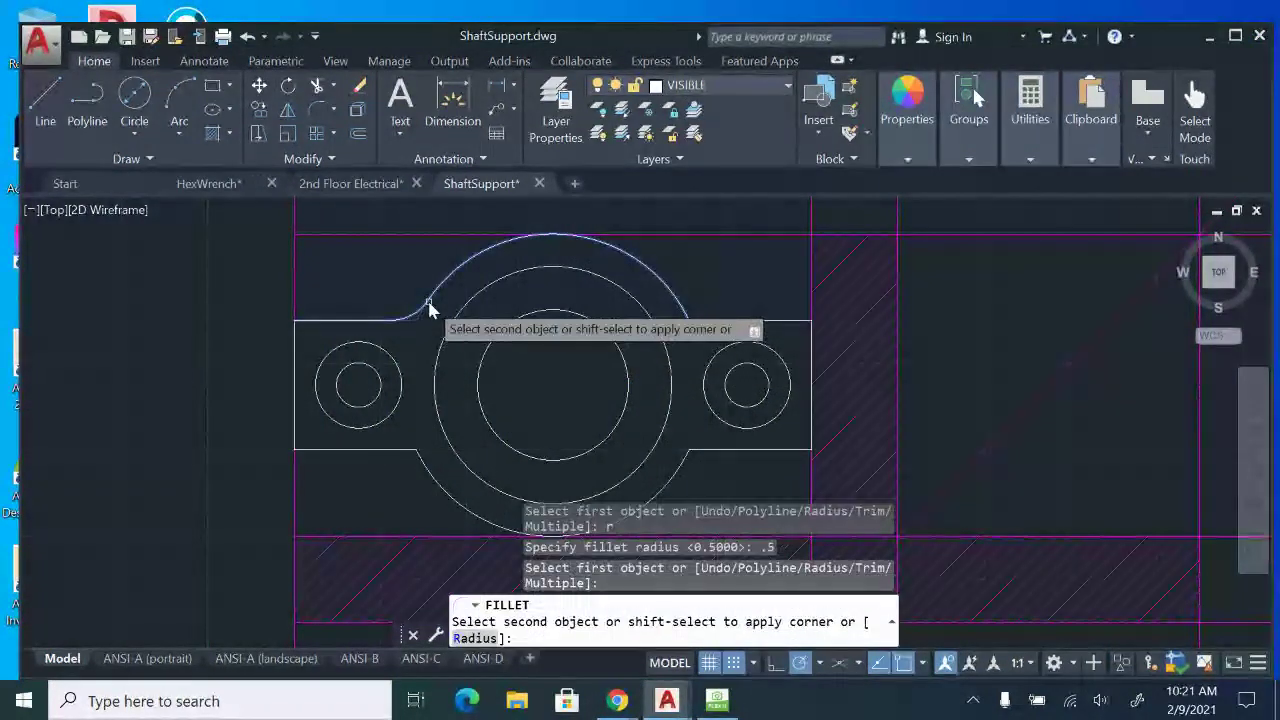
left_click(429, 297)
key("Return")
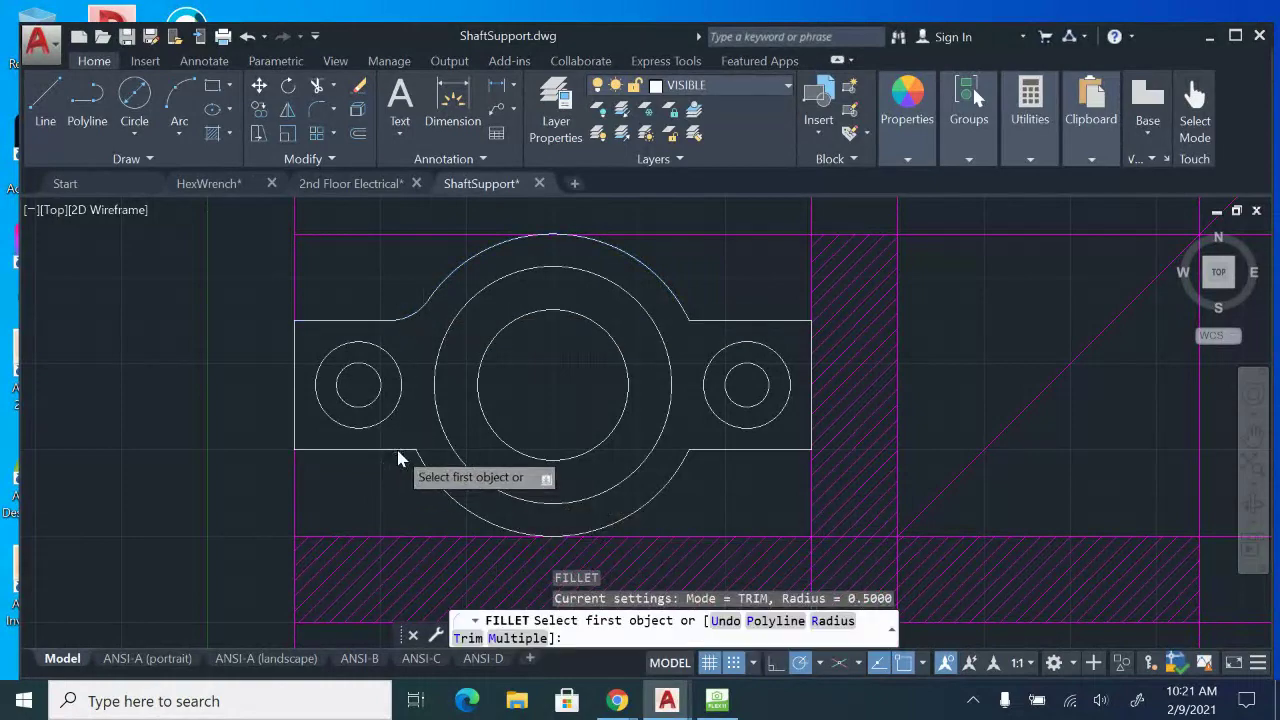
left_click(398, 455)
left_click(432, 474)
key("Return")
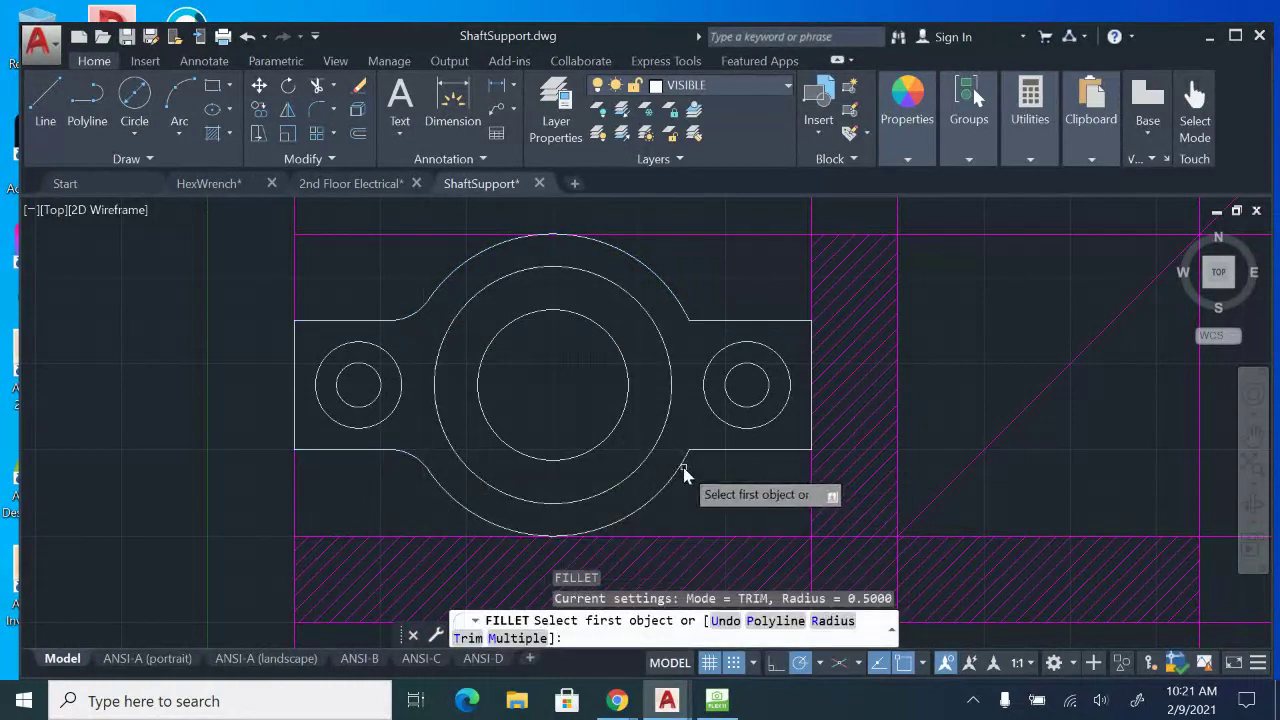
Fillet the outer arcs into the right arm's lower and upper edges with the .5 radius.
left_click(684, 468)
left_click(712, 456)
key("Return")
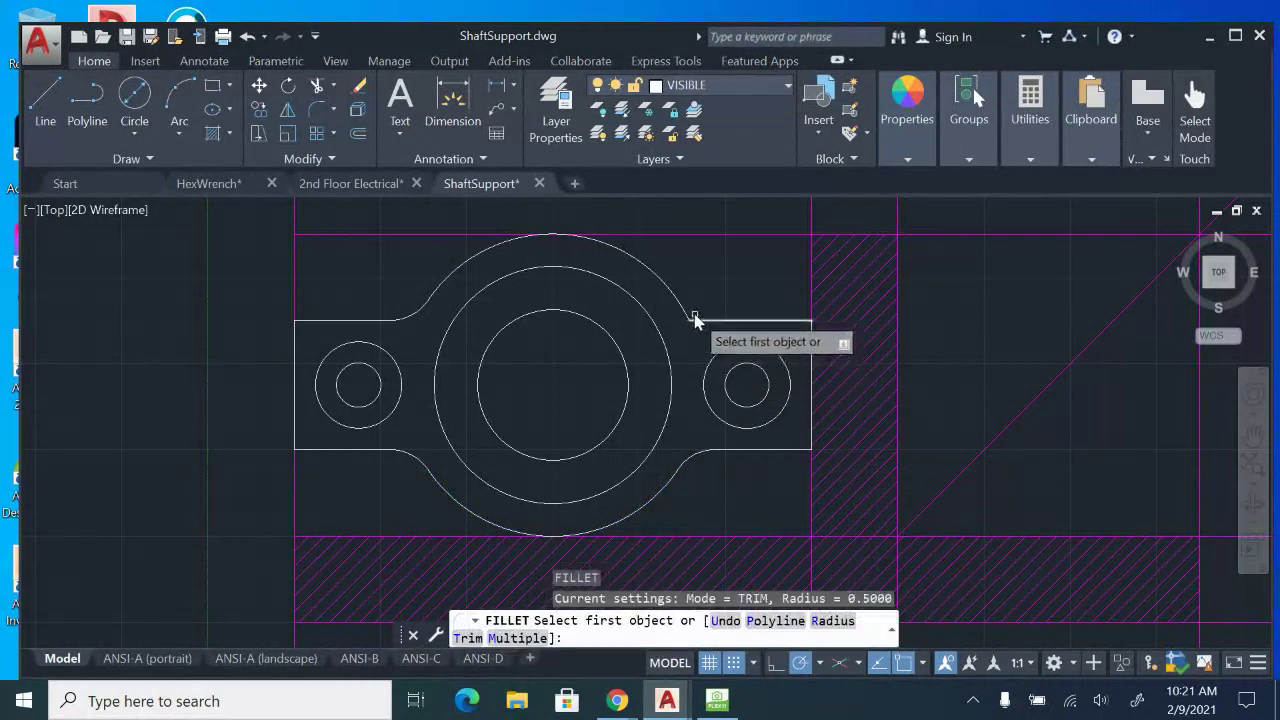
left_click(685, 313)
left_click(720, 321)
key("Return")
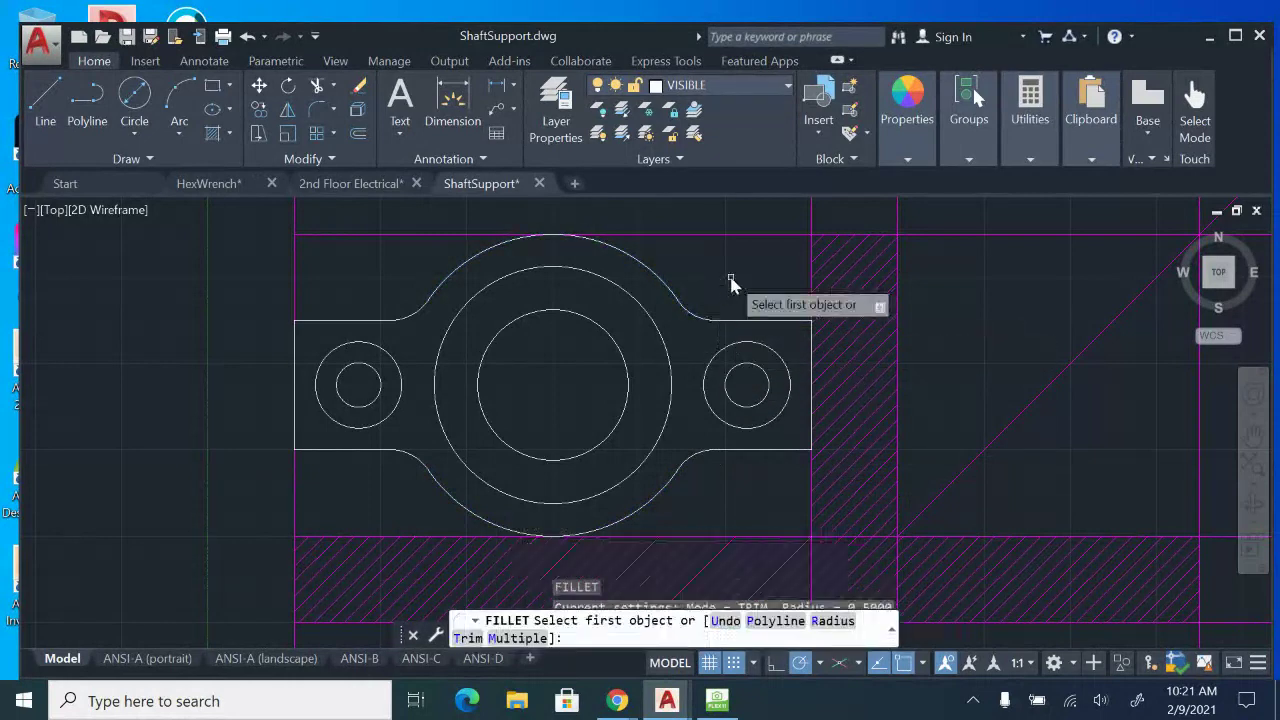
key("Escape")
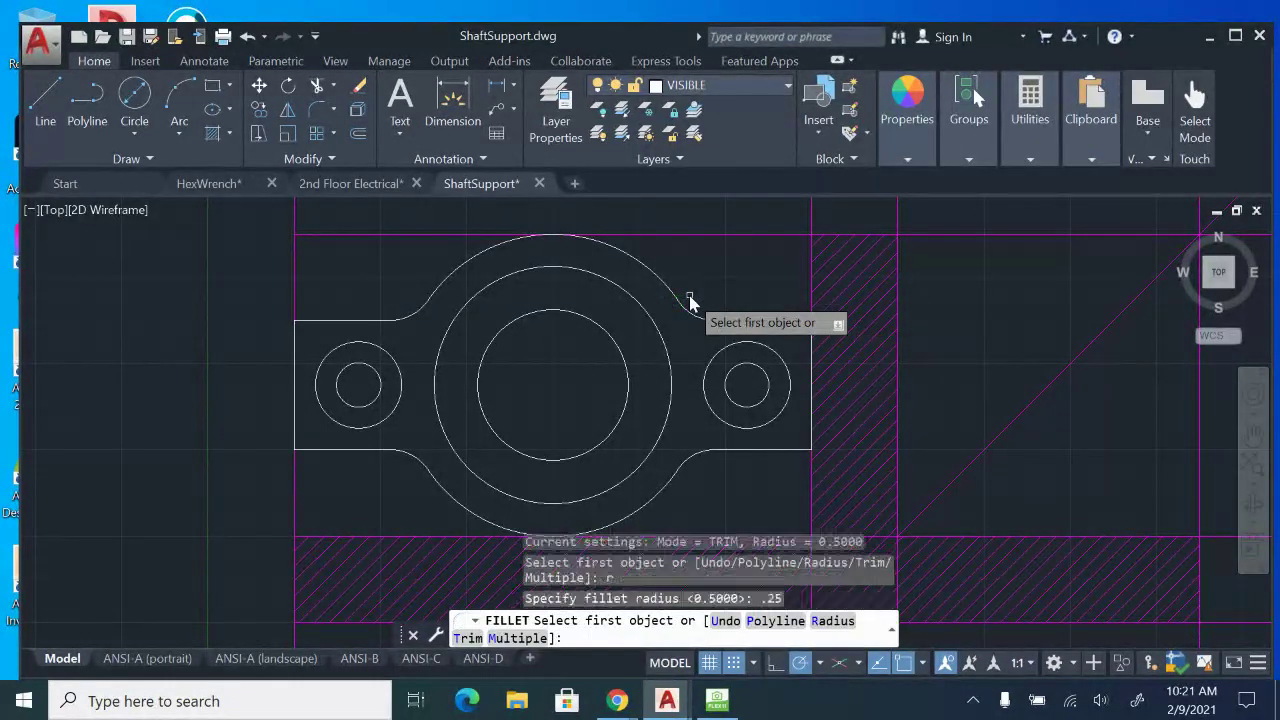
Fillet the upper and lower corners of the top view's left end with radius .25.
left_click(322, 323)
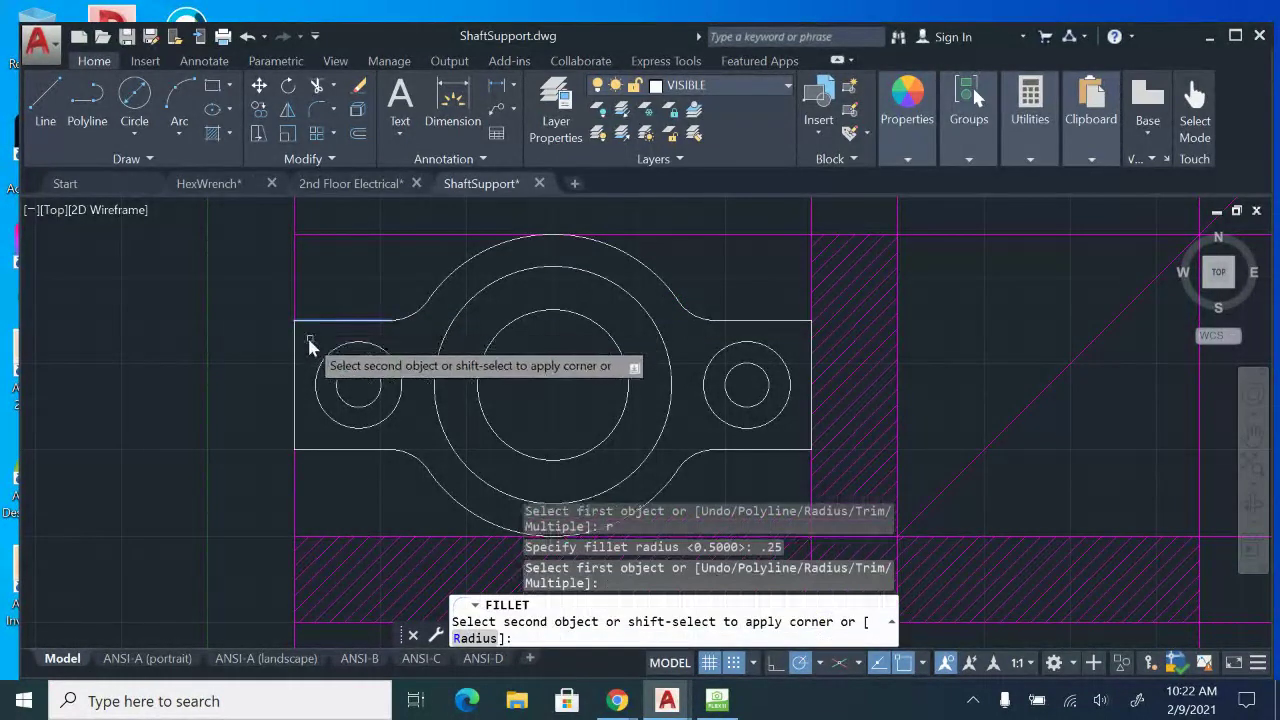
left_click(294, 353)
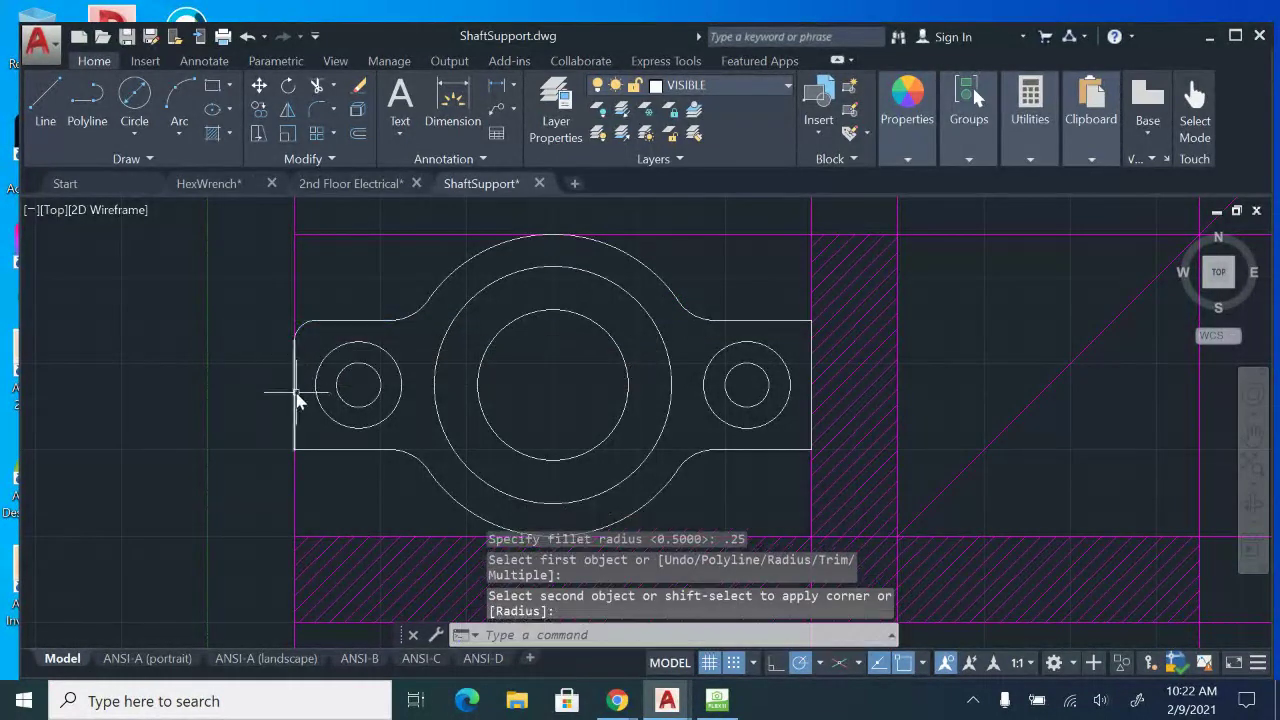
key("Return")
left_click(294, 423)
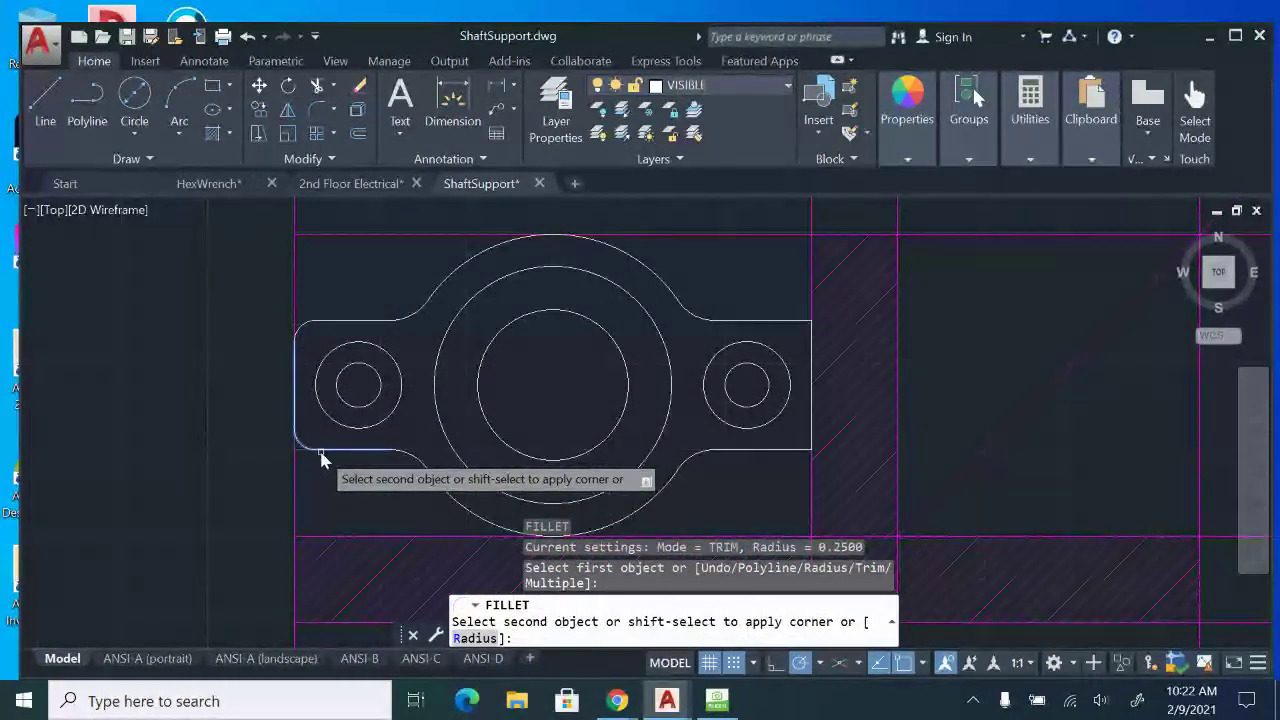
left_click(320, 450)
key("Return")
Fillet the lower and upper corners of the top view's right end with the .25 radius.
middle_click_drag(502, 424, 354, 417)
left_click(630, 443)
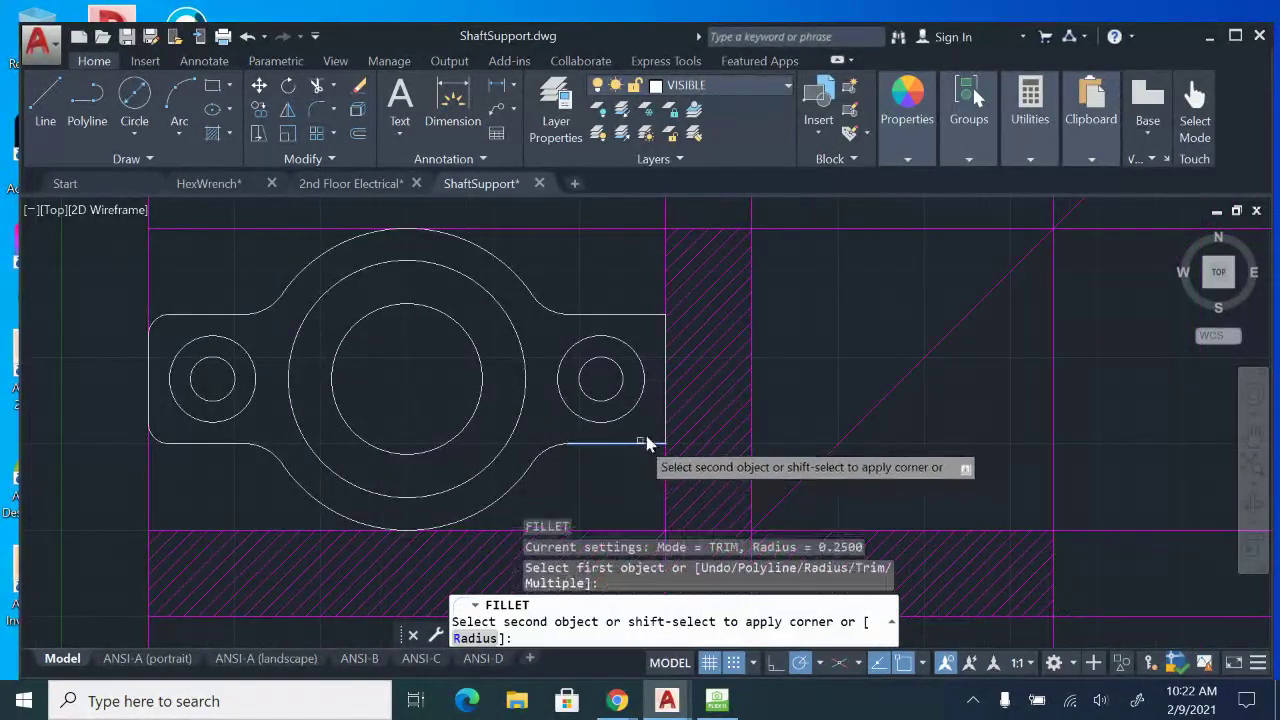
left_click(668, 428)
key("Return")
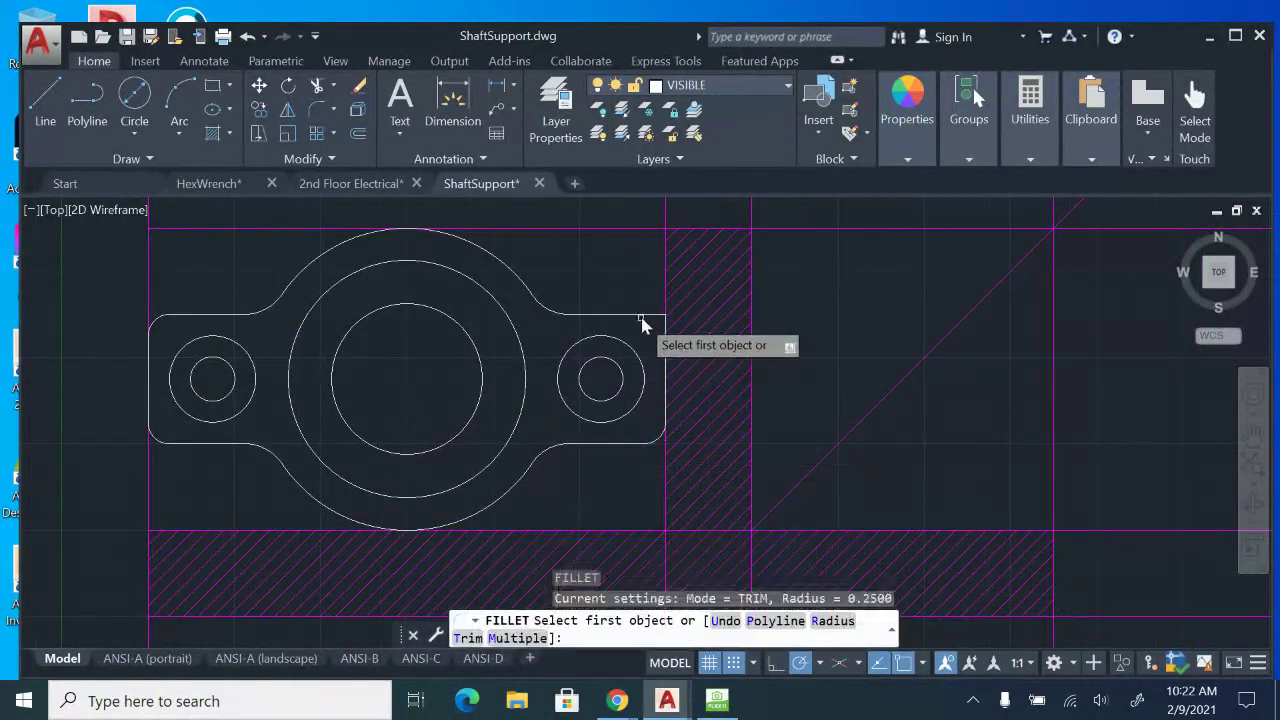
left_click(645, 317)
left_click(667, 343)
key("Return")
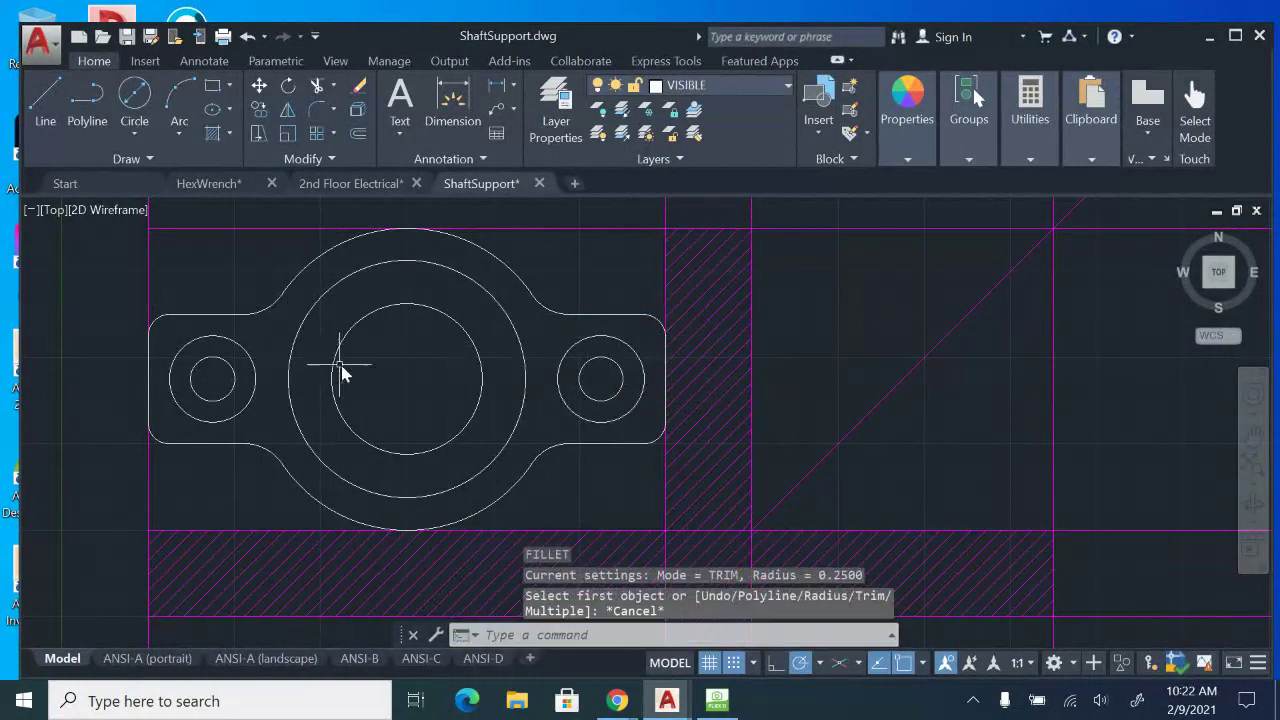
Examine how the front view projects from the top view on the paper sheet in HoverCam Flex11, and return to AutoCAD.
scroll(340, 364, "down", 1)
middle_click_drag(342, 365, 469, 311)
scroll(512, 380, "up", 1)
middle_click_drag(512, 389, 477, 300)
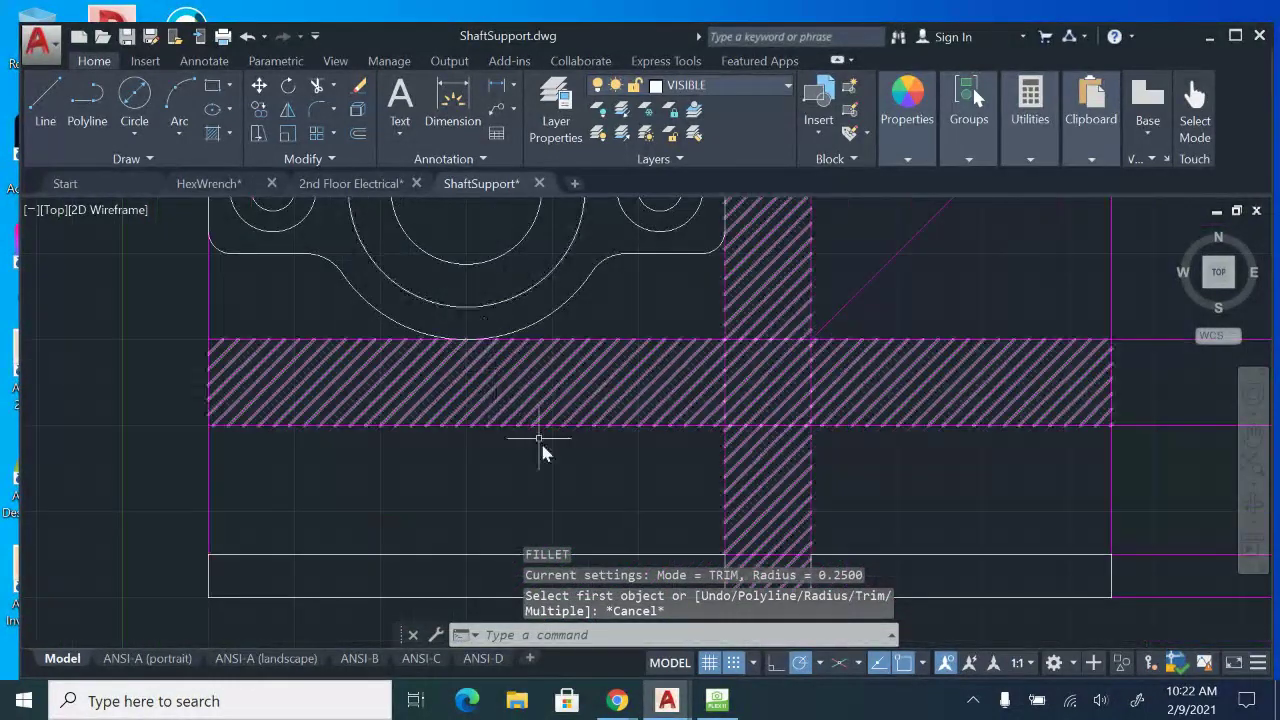
middle_click_drag(493, 488, 487, 402)
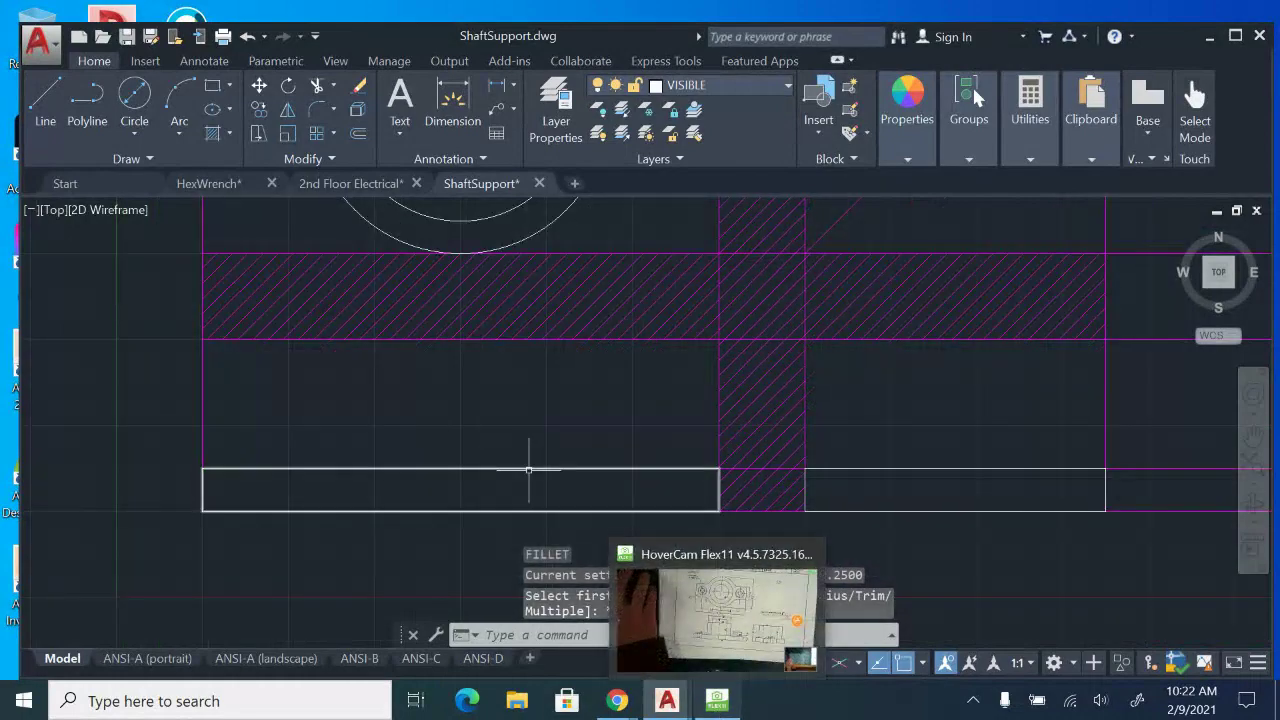
left_click(718, 701)
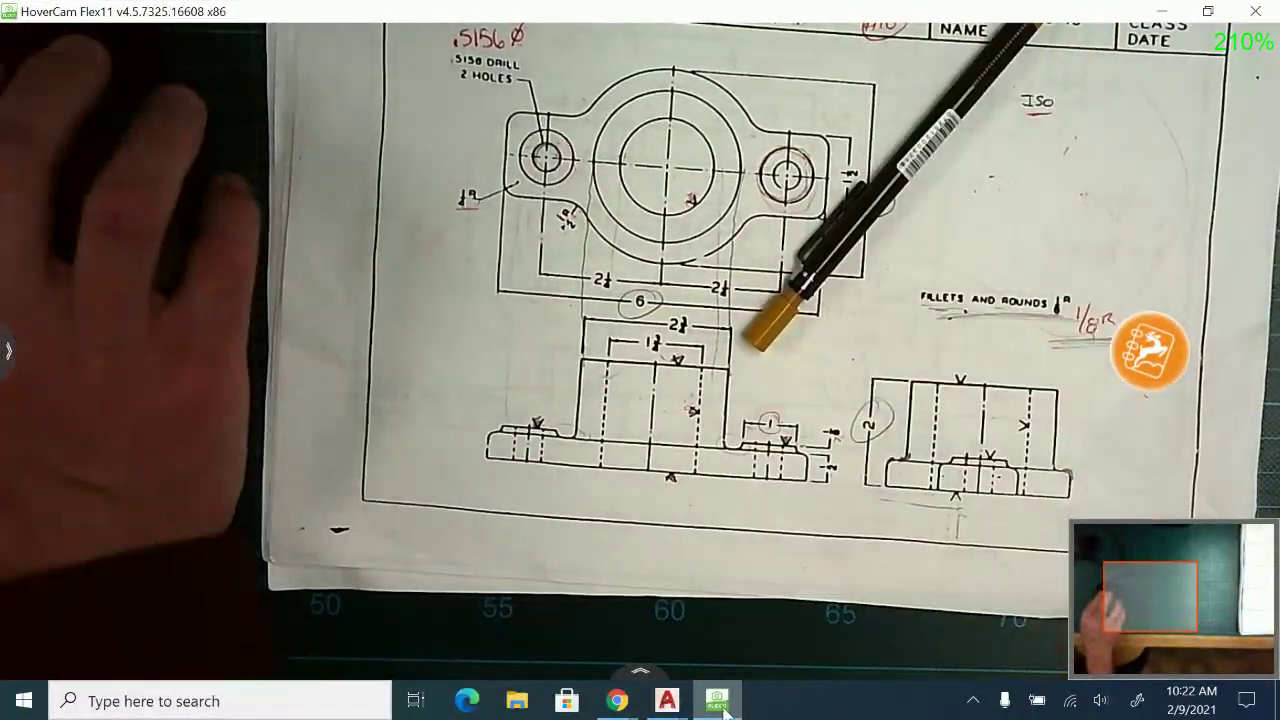
mouse_move(666, 700)
left_click(856, 623)
mouse_move(553, 438)
middle_mouse_down()
mouse_move(568, 476)
mouse_move(595, 495)
middle_mouse_up()
key("Escape")
Draw a vertical line from the middle circle's left quadrant down to the top edge of the front view's base.
left_click(46, 102)
middle_click_drag(593, 416, 603, 471)
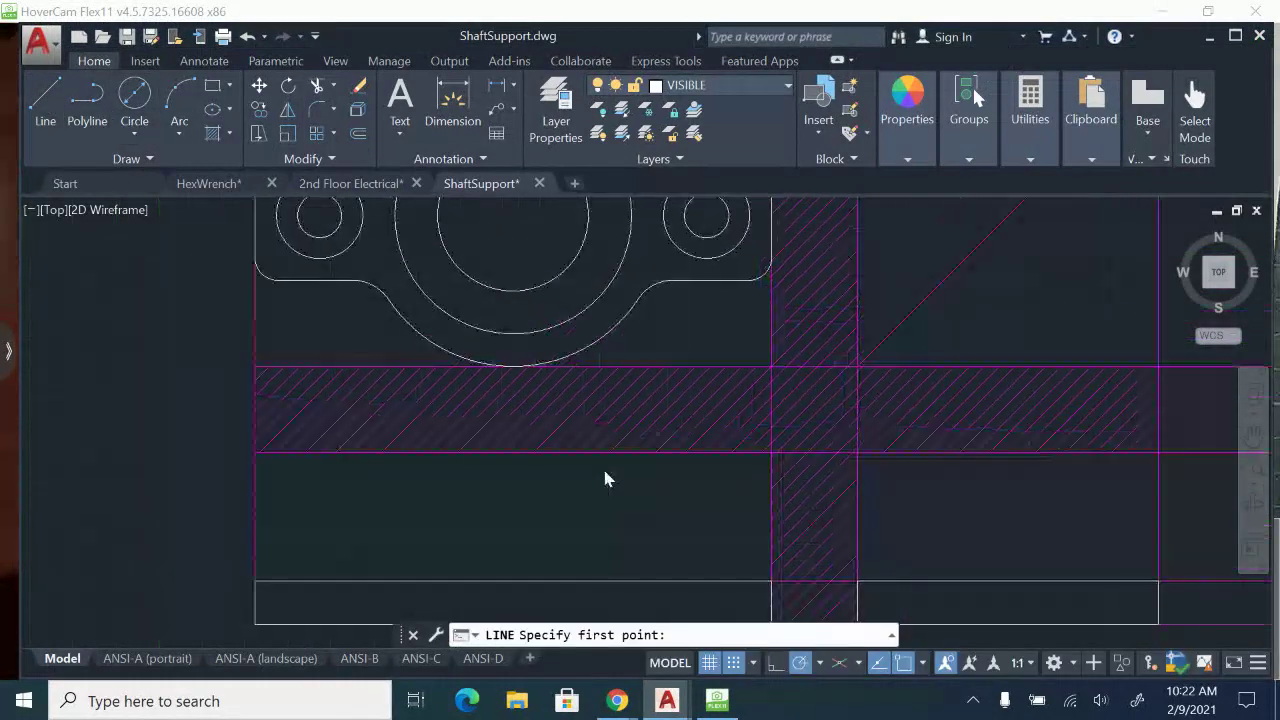
scroll(528, 410, "down", 2)
scroll(486, 345, "up", 2)
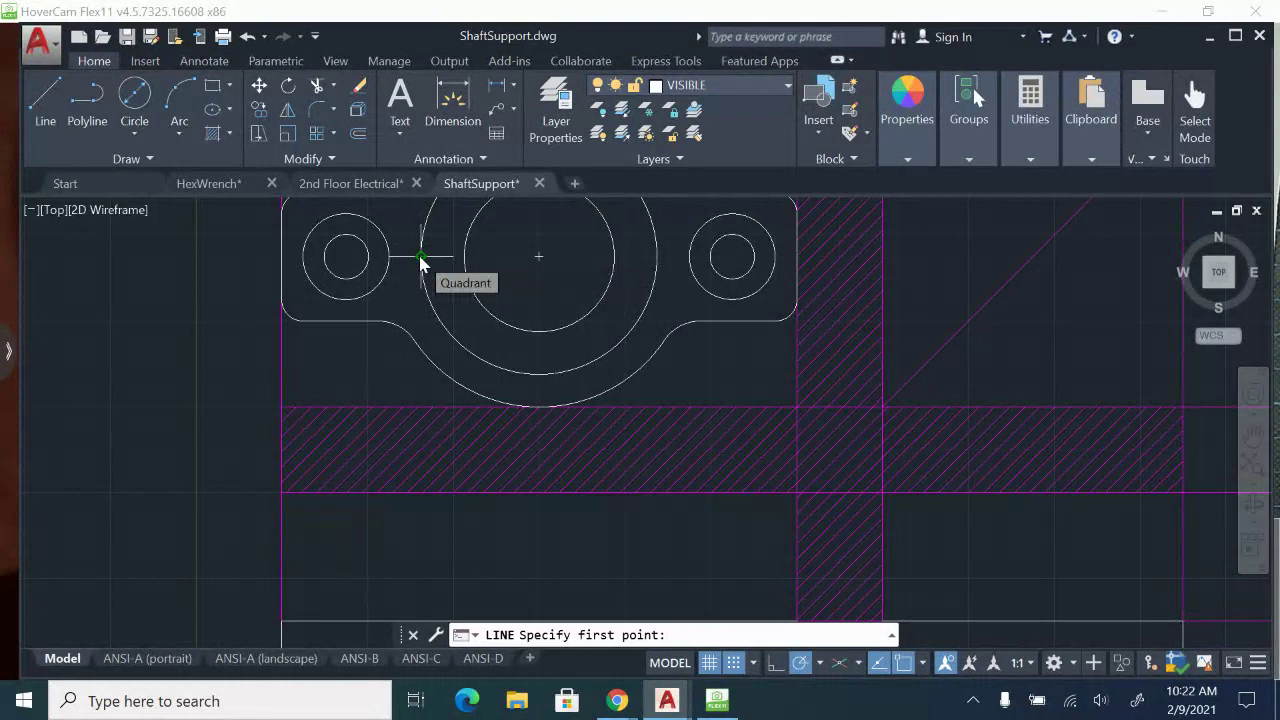
middle_click_drag(436, 466, 424, 374)
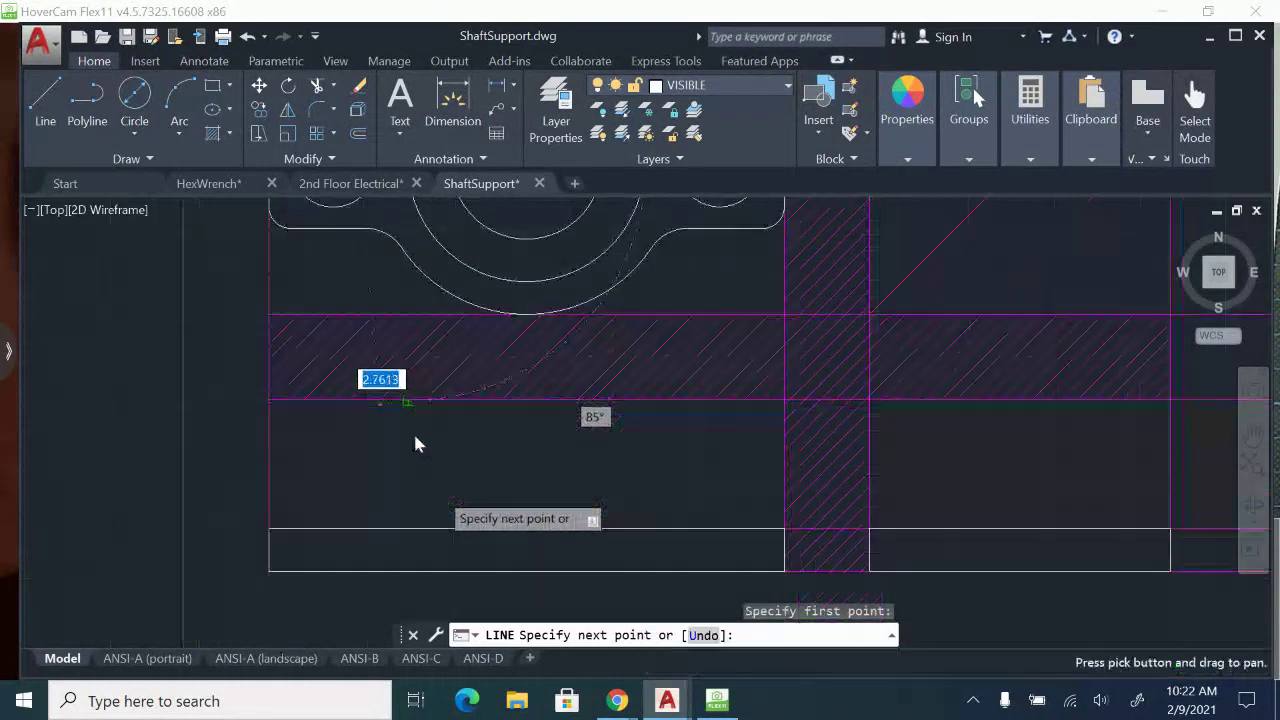
left_click(408, 531)
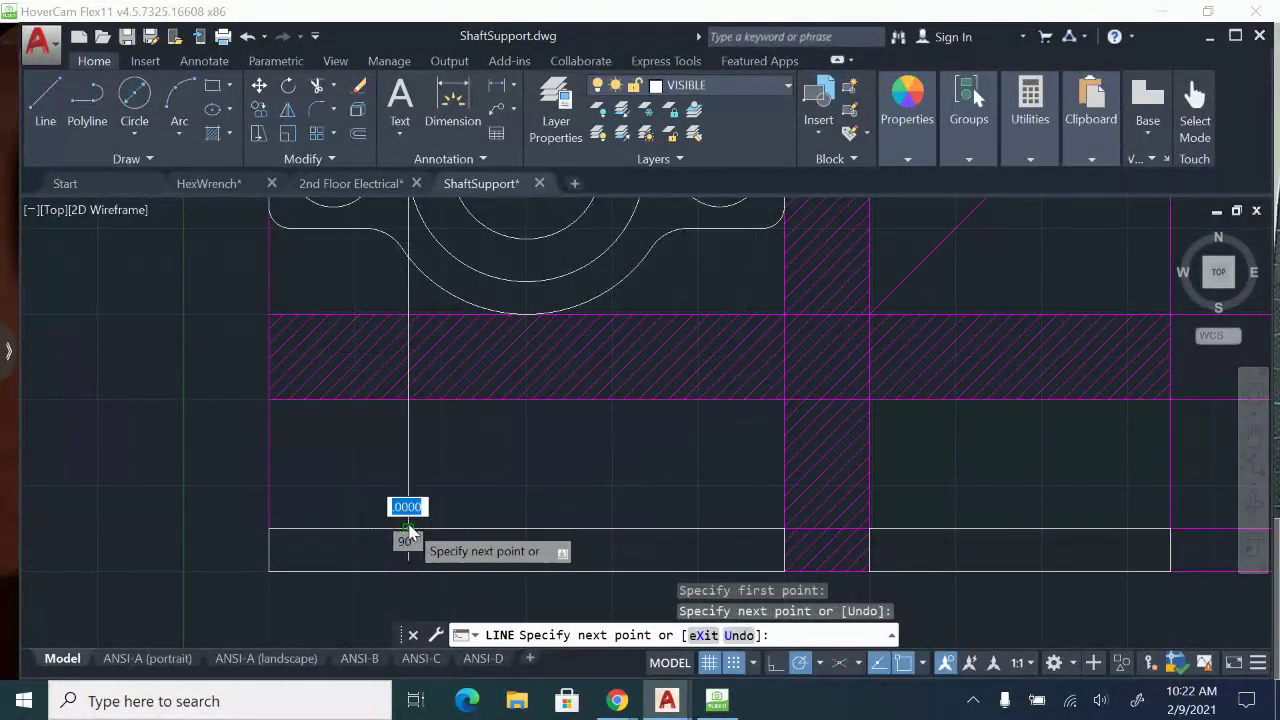
key("Return")
Draw a vertical line from the middle circle's right quadrant down to the top edge of the front view's base.
middle_click_drag(610, 261, 534, 371)
key("Return")
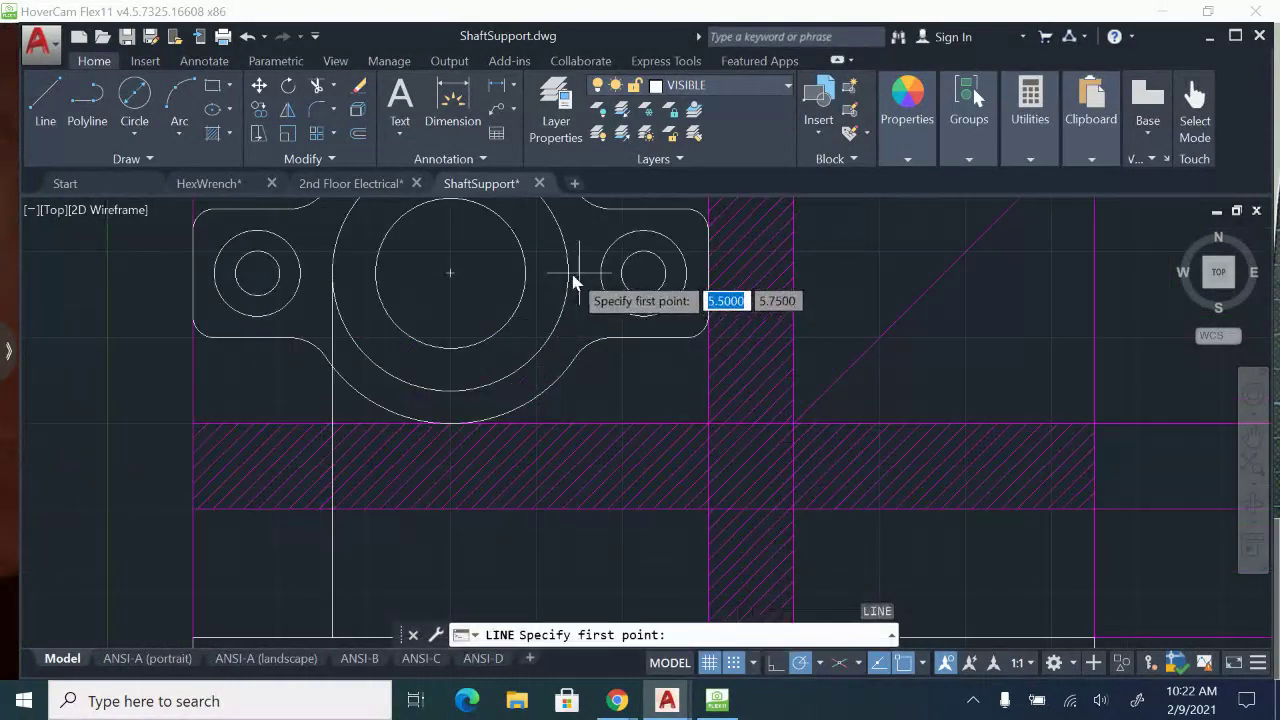
left_click(567, 272)
middle_click_drag(560, 480, 549, 349)
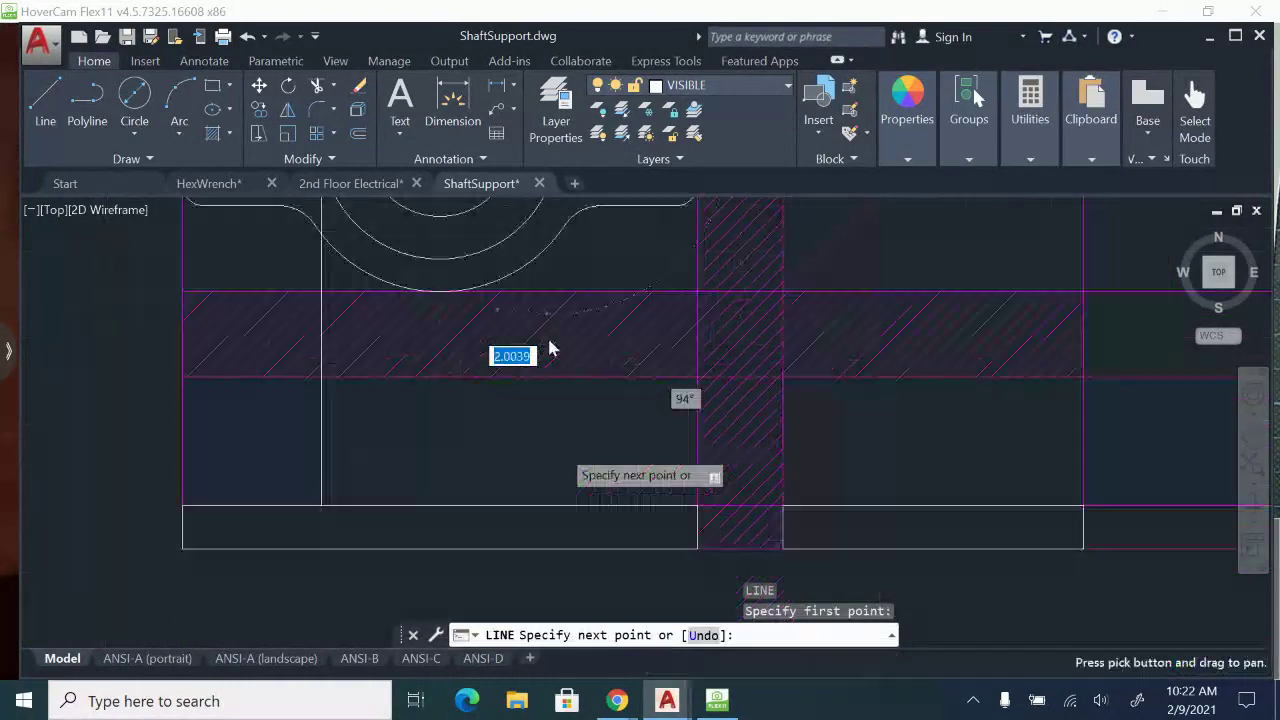
left_click(558, 508)
key("Escape")
middle_click_drag(571, 486, 580, 545)
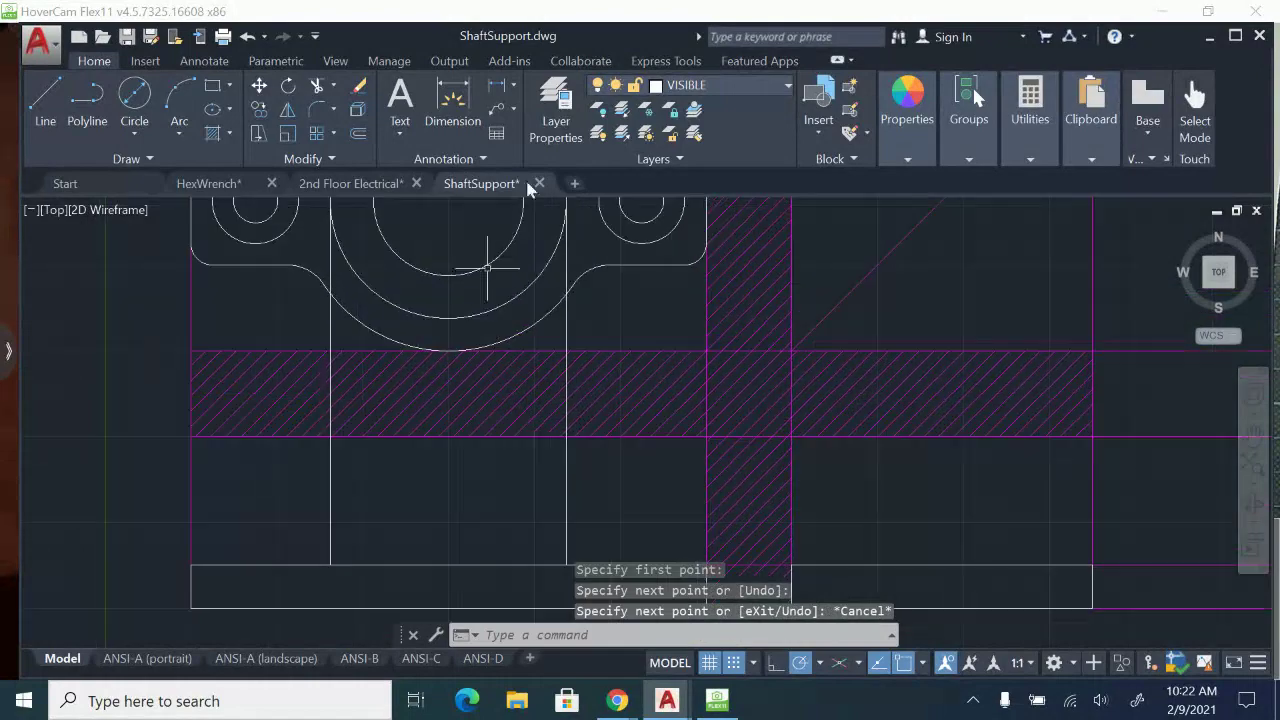
On the HIDDEN layer, draw a vertical line from the large bore's left quadrant down to the bottom edge of the front view's base.
left_click(787, 86)
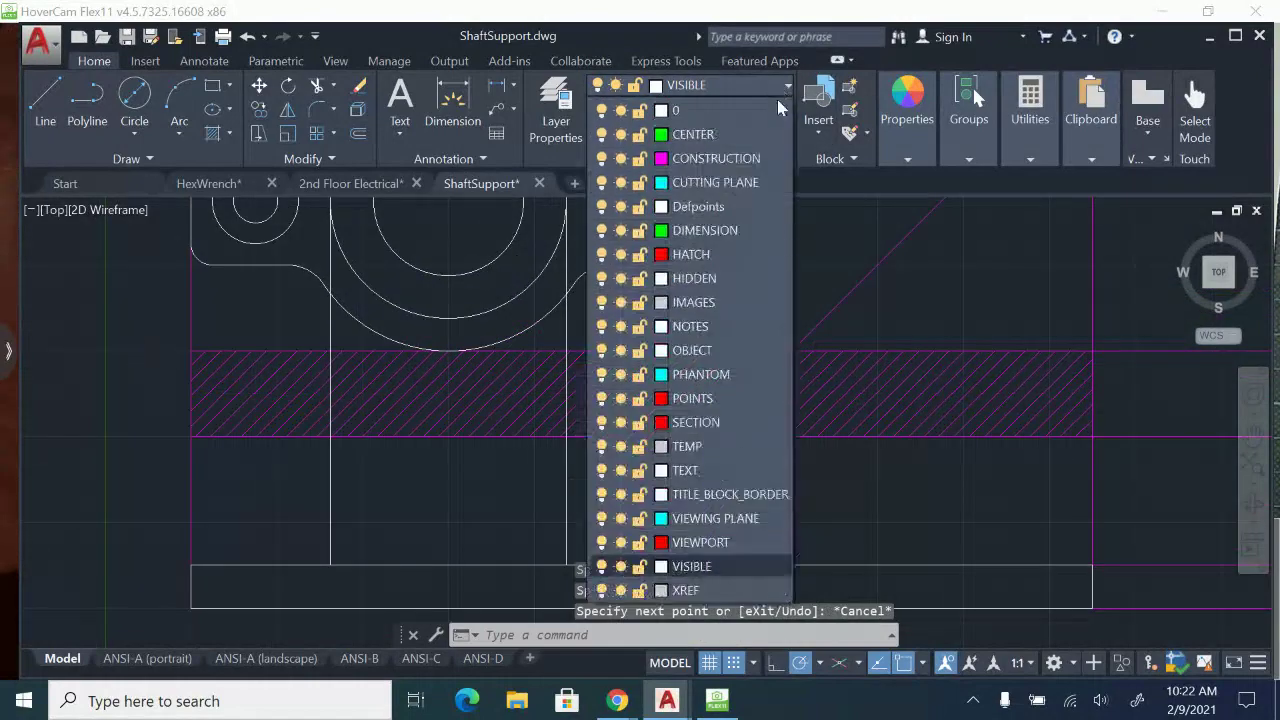
left_click(680, 274)
left_click(43, 121)
middle_click_drag(383, 201, 385, 248)
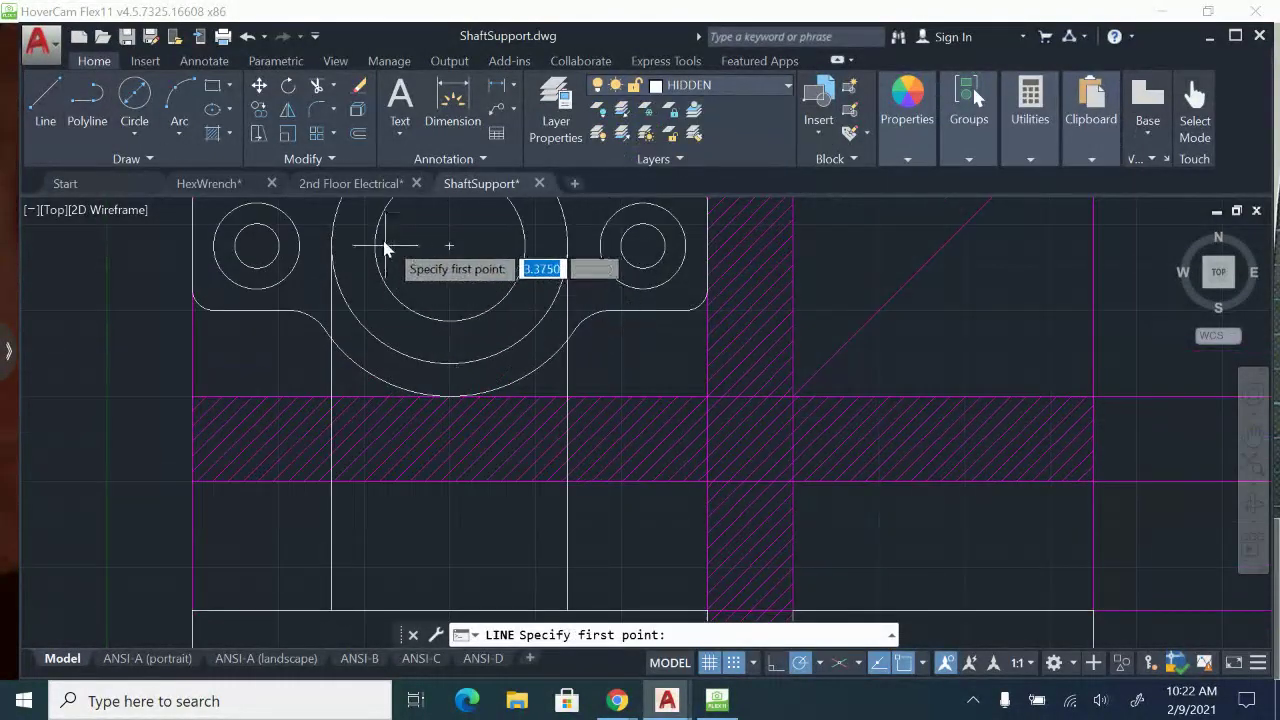
left_click(375, 246)
middle_click_drag(380, 473, 409, 329)
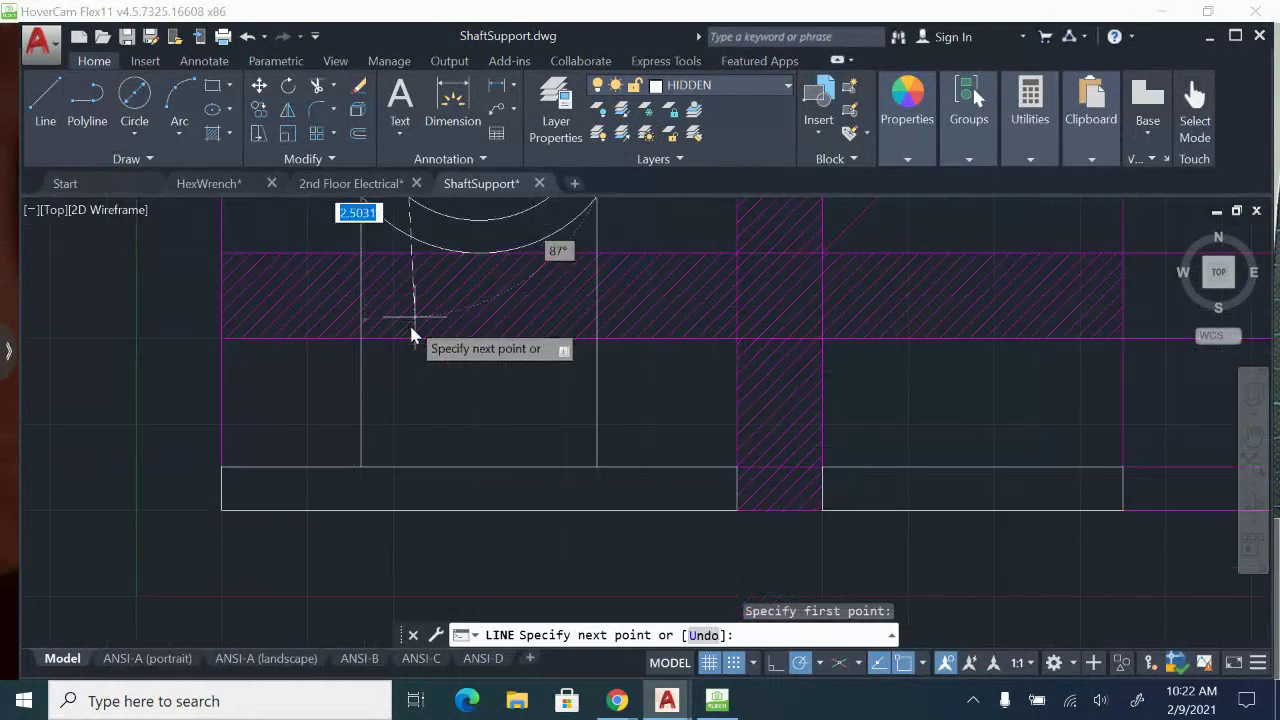
left_click(405, 518)
key("Escape")
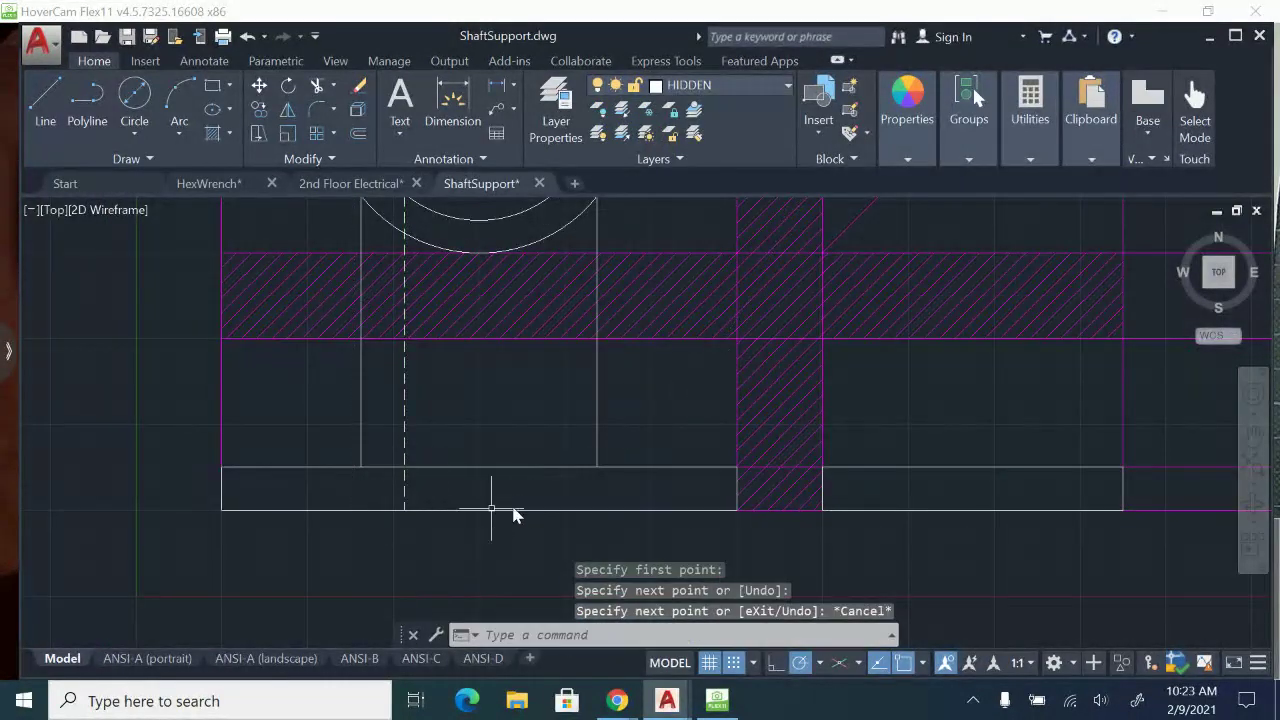
Draw a vertical hidden line from the large bore's right quadrant down to the bottom edge of the front view's base.
key("Return")
middle_click_drag(599, 268, 585, 364)
middle_click_drag(551, 325, 551, 400)
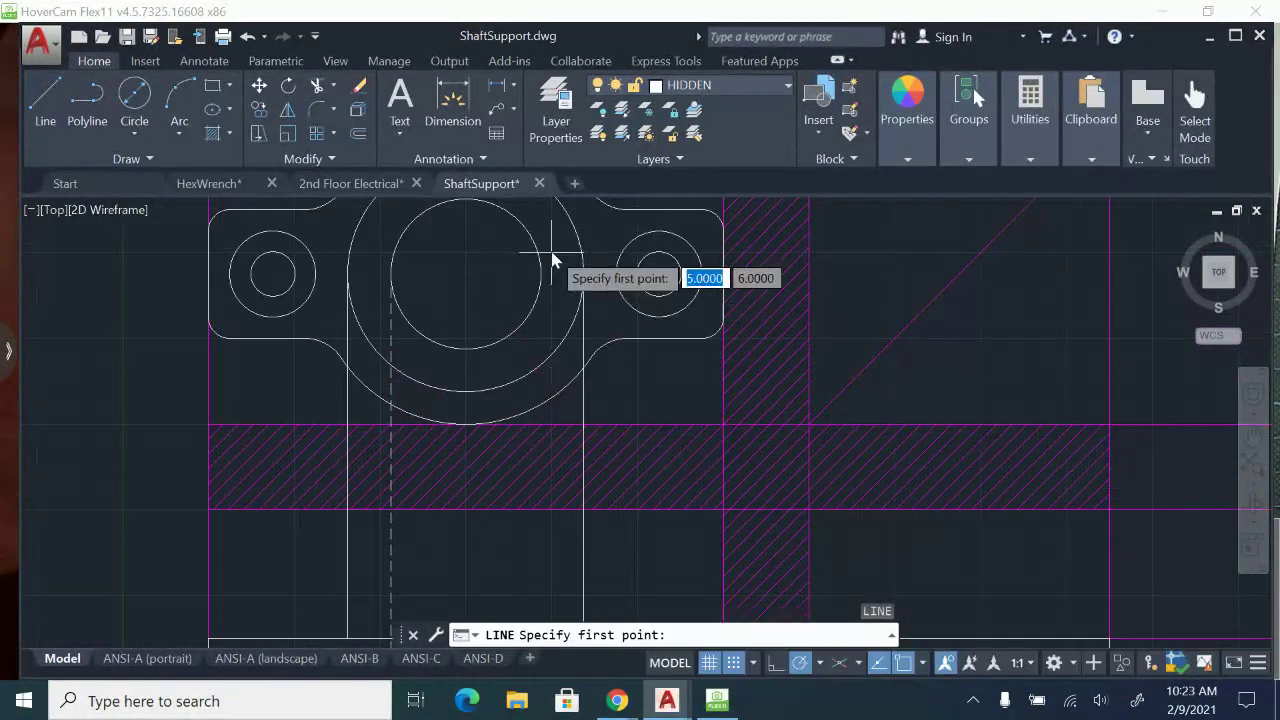
middle_click_drag(551, 531, 557, 481)
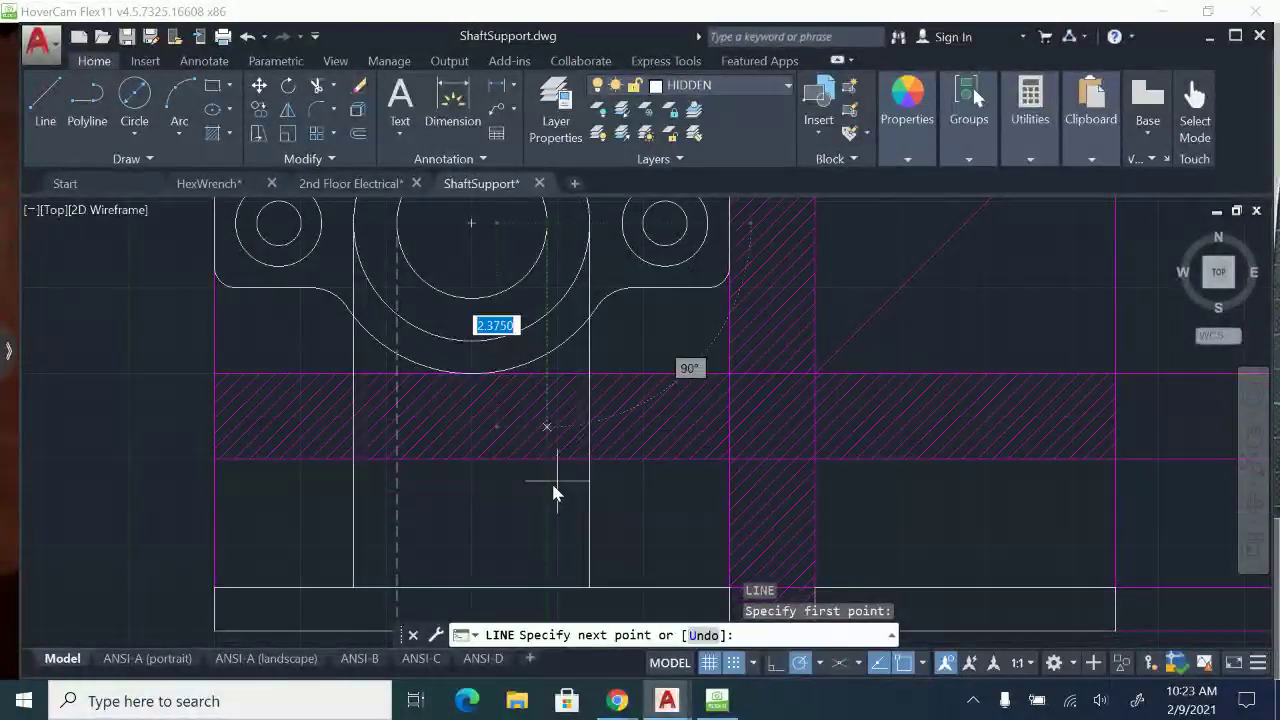
middle_click_drag(548, 562, 549, 456)
key("Return")
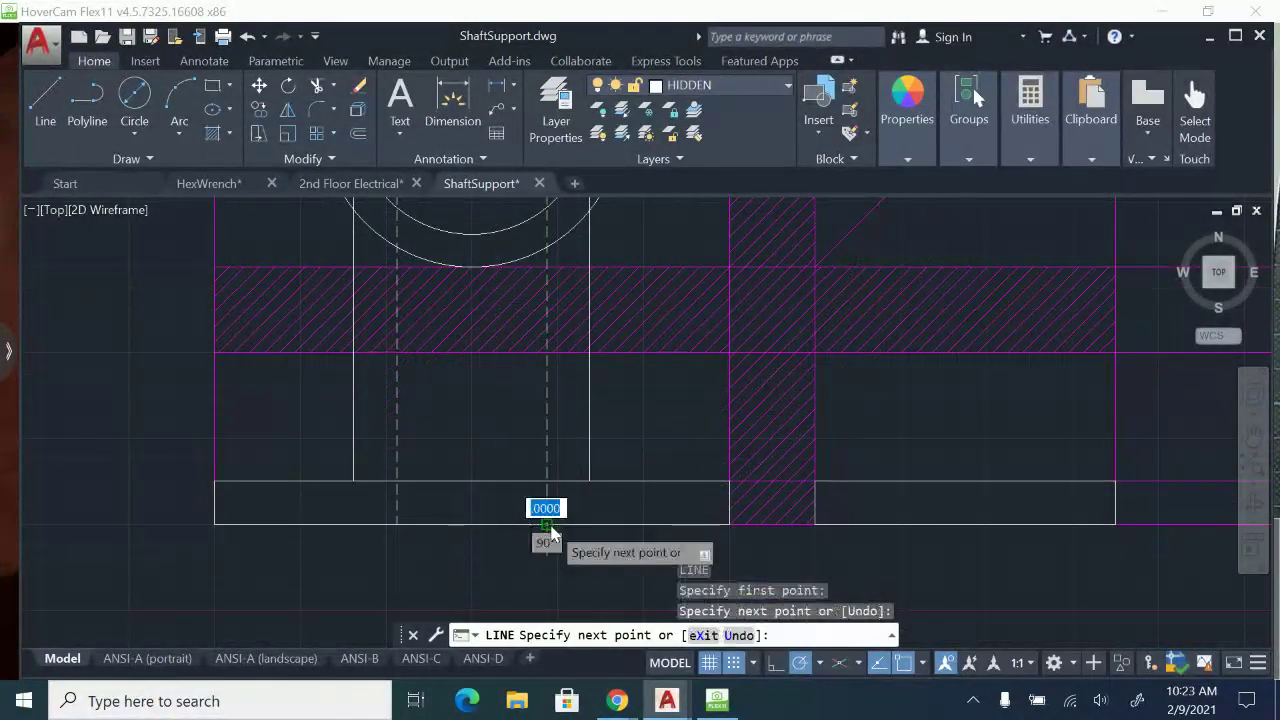
key("Escape")
scroll(661, 462, "down", 2)
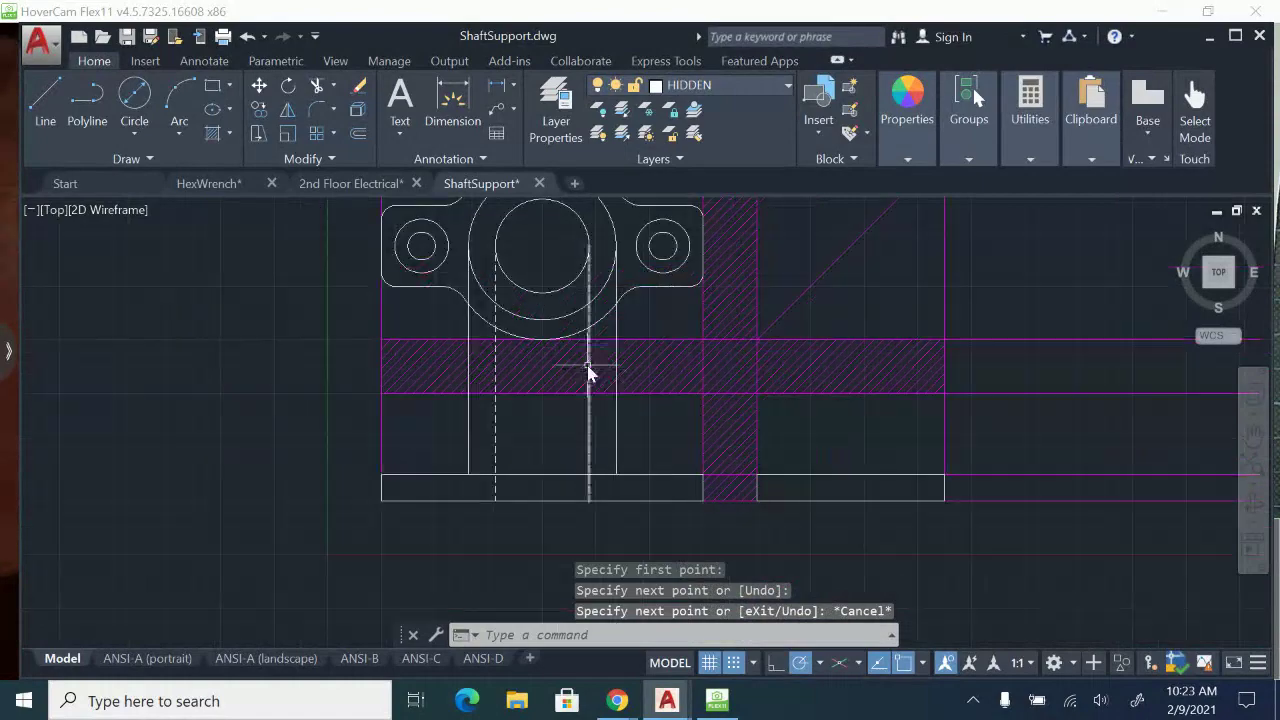
scroll(585, 437, "up", 2)
mouse_move(539, 343)
middle_mouse_down()
mouse_move(519, 453)
mouse_move(592, 383)
middle_mouse_up()
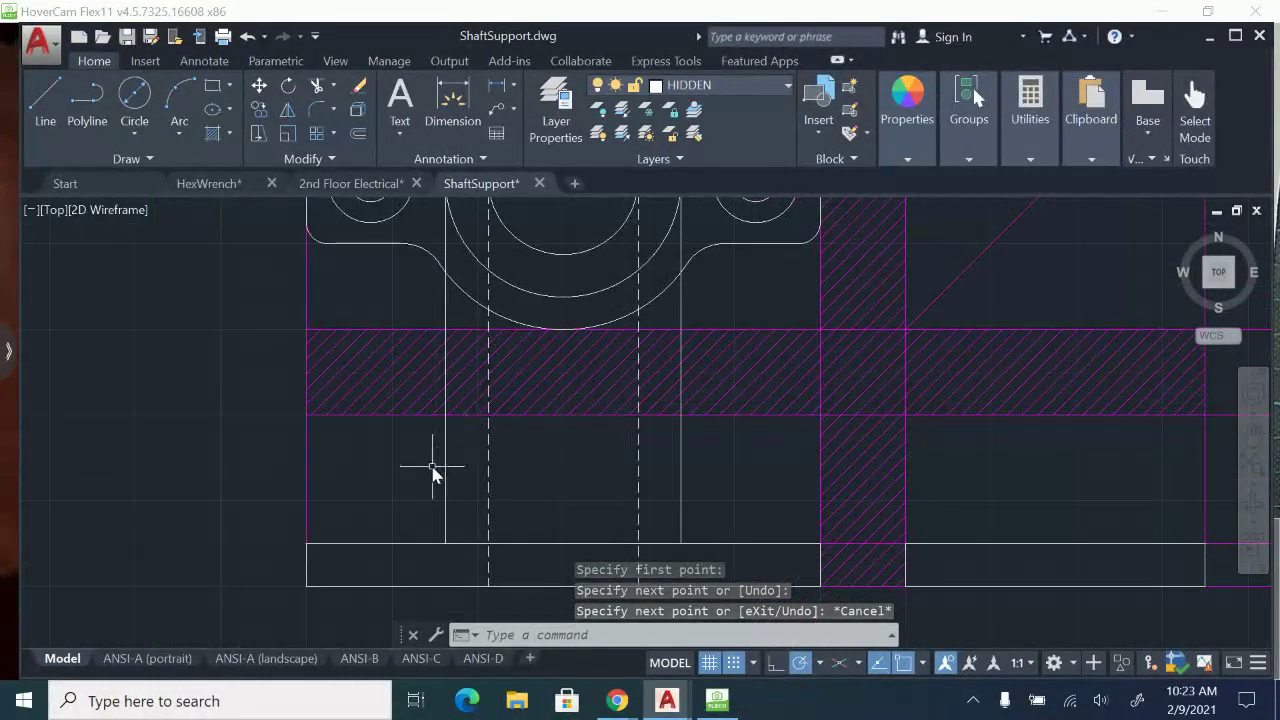
middle_click_drag(434, 471, 515, 426)
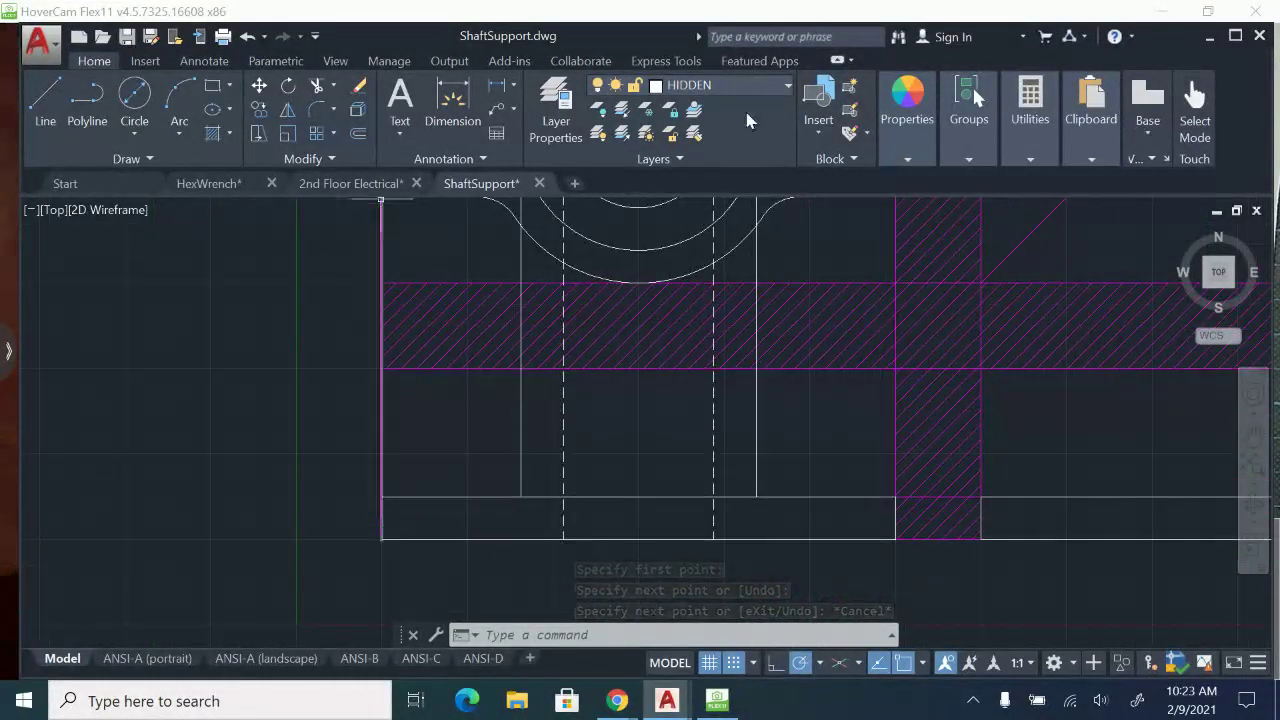
Draw a vertical hidden line from the left drill hole's left quadrant down to the bottom edge of the front view's base.
left_click(771, 87)
left_click(771, 87)
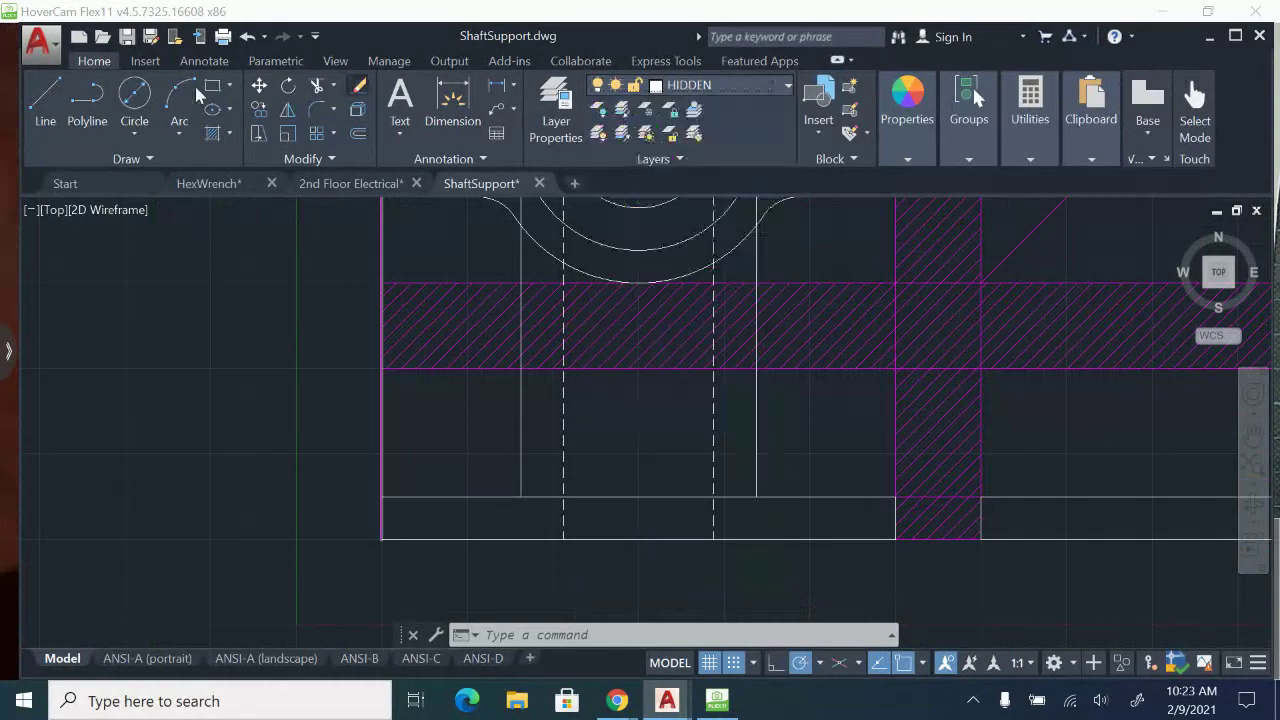
left_click(42, 95)
middle_click_drag(572, 463, 582, 547)
scroll(437, 287, "up", 2)
left_click(434, 277)
scroll(468, 438, "down", 2)
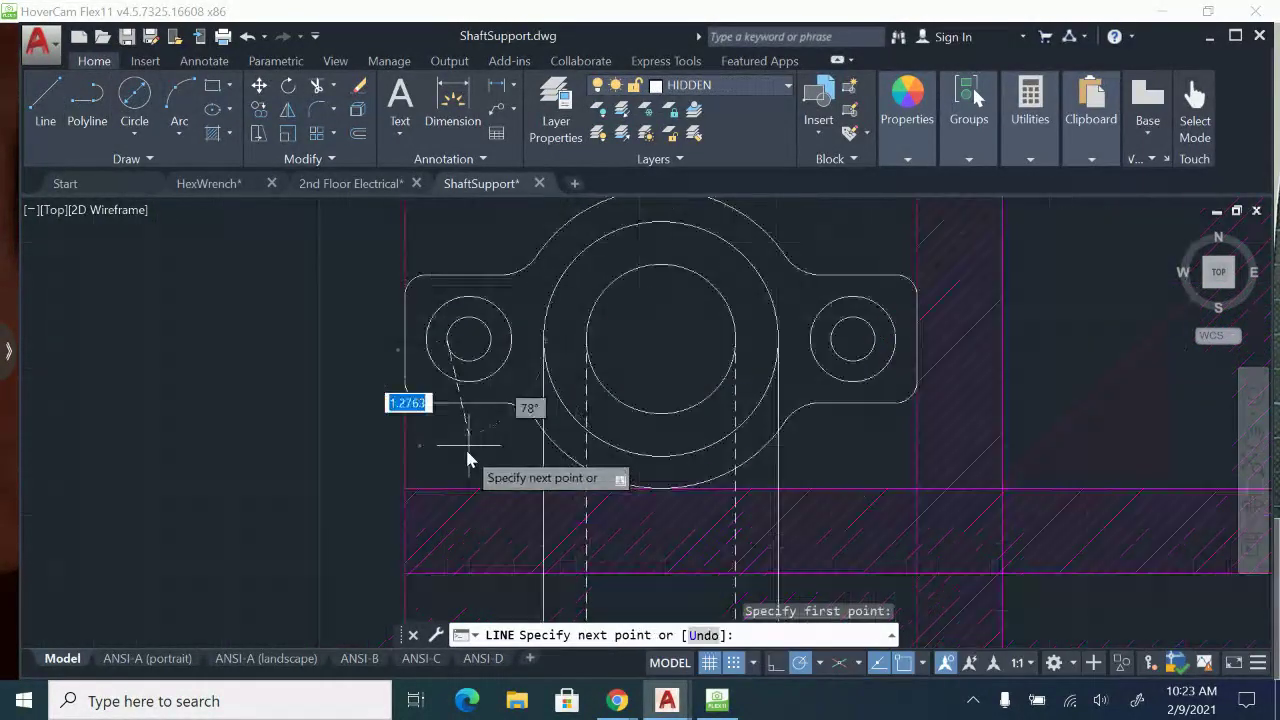
middle_click_drag(467, 535, 452, 256)
left_click(432, 464)
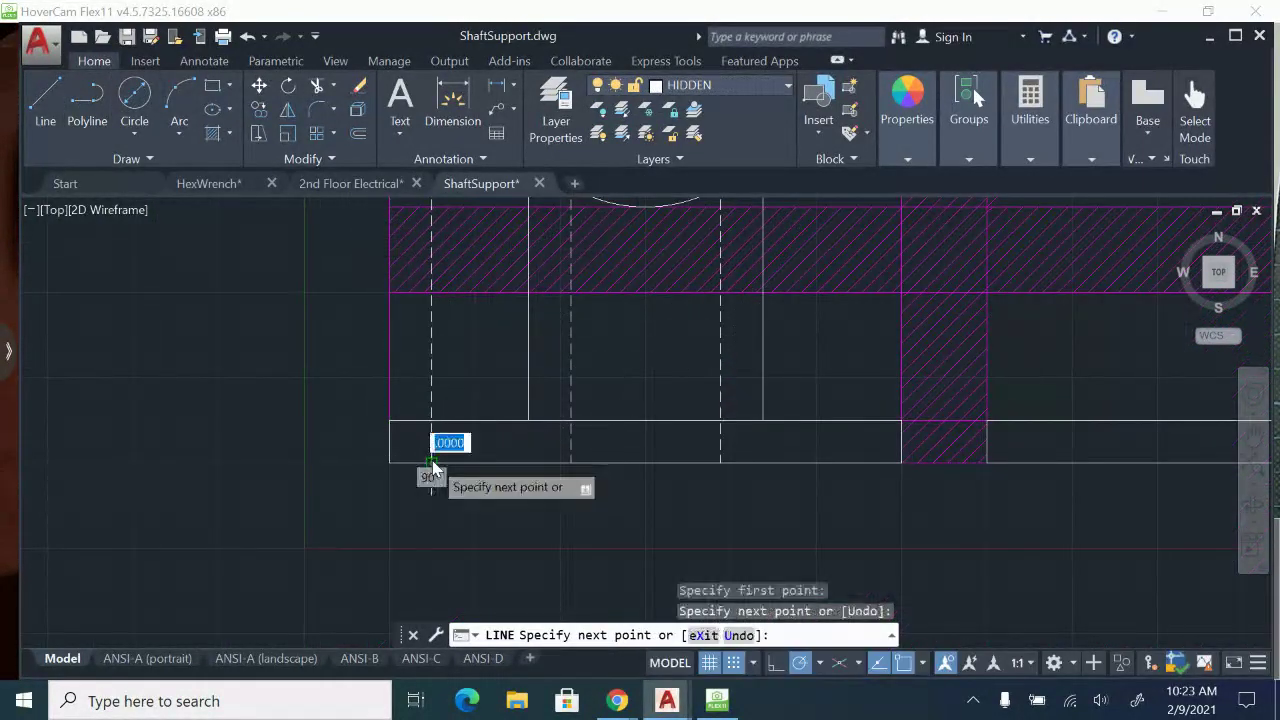
key("Return")
Draw a vertical hidden line from the left drill hole's right quadrant down to the bottom edge of the front view's base.
middle_click_drag(608, 346, 588, 550)
key("Return")
left_click(455, 264)
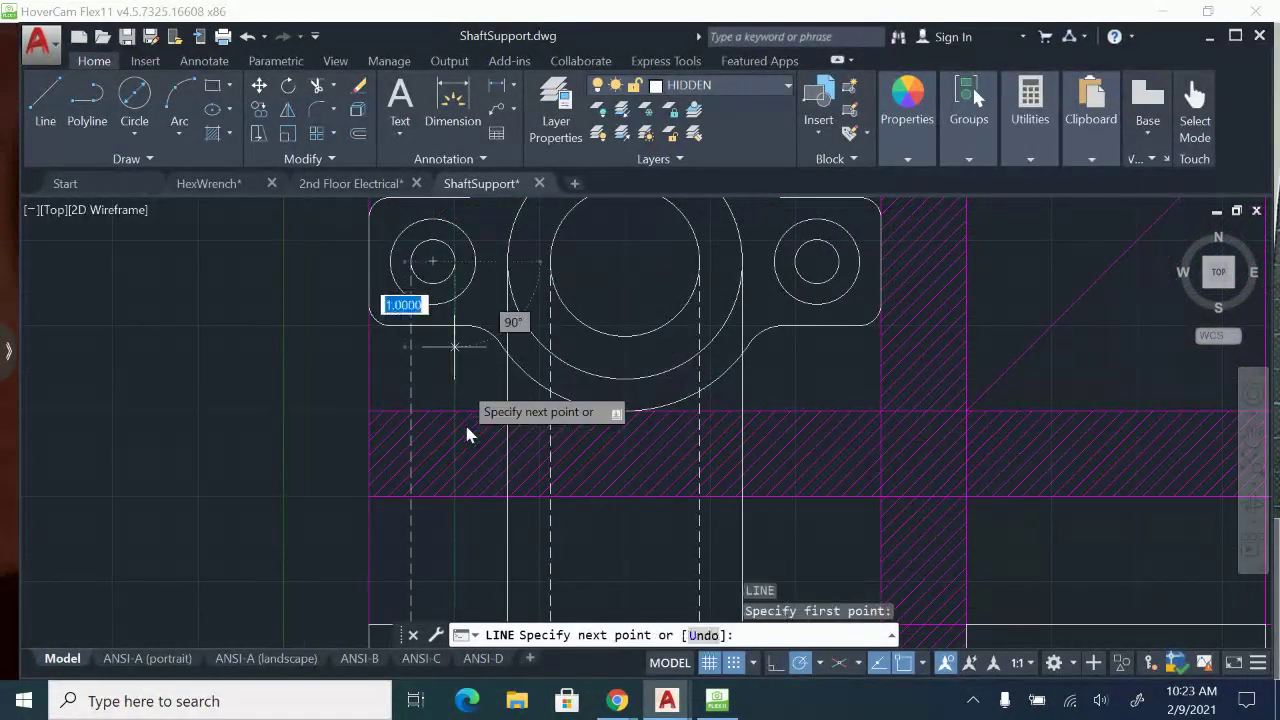
middle_click_drag(486, 596, 486, 471)
left_click(452, 539)
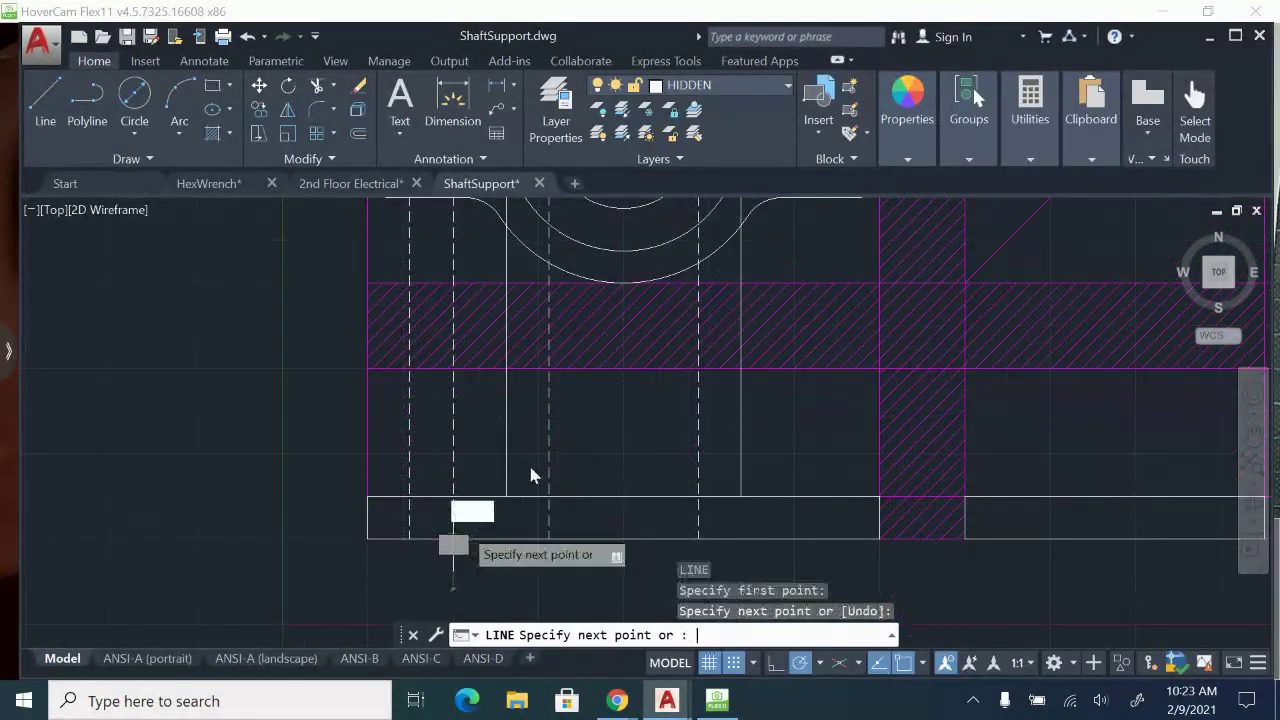
key("Return")
middle_click_drag(551, 440, 566, 505)
On the VISIBLE layer, draw a vertical line from the left boss circle's left quadrant down to the top edge of the front view's base.
left_click(787, 87)
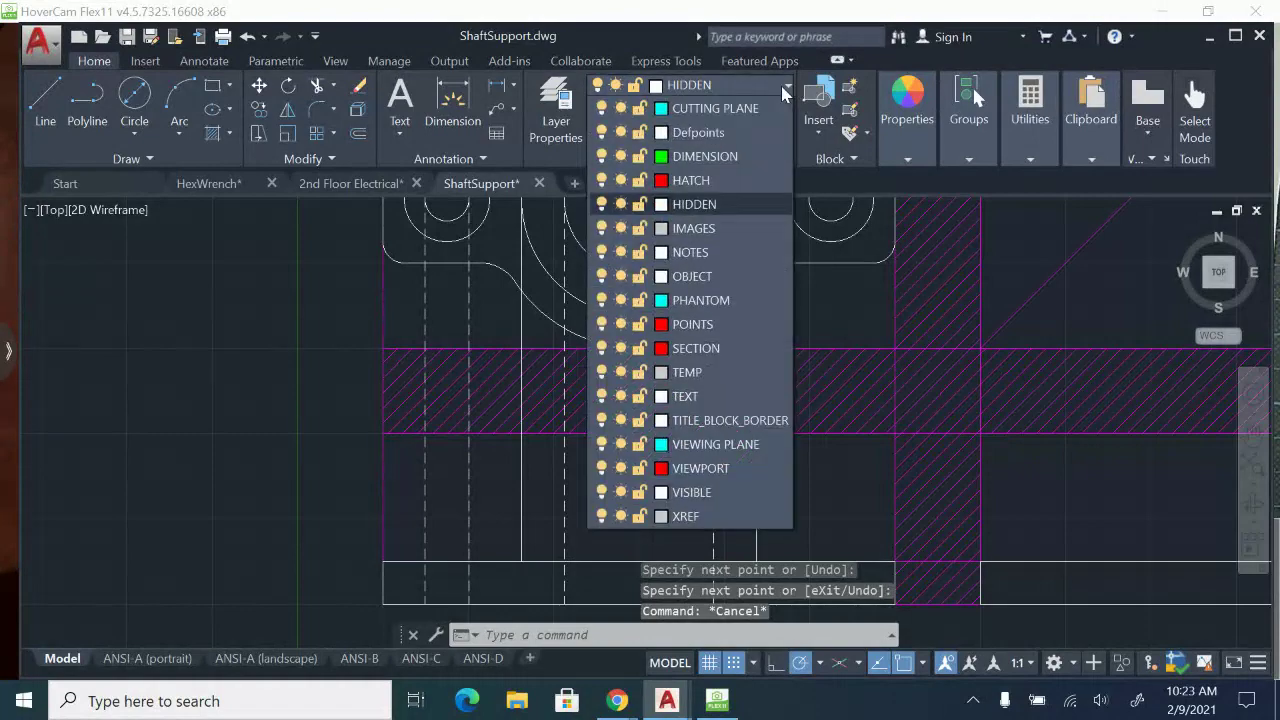
left_click(692, 567)
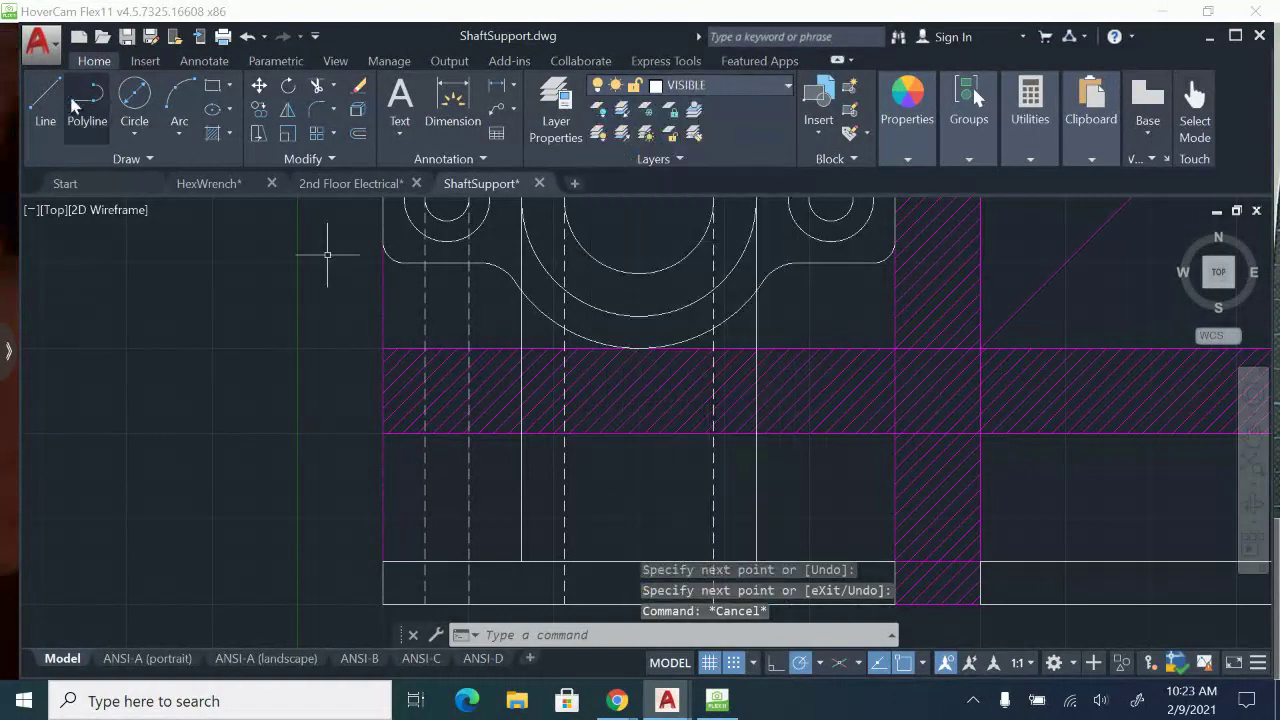
scroll(396, 316, "up", 2)
middle_click_drag(396, 318, 446, 245)
left_click(413, 279)
middle_click_drag(409, 443, 429, 391)
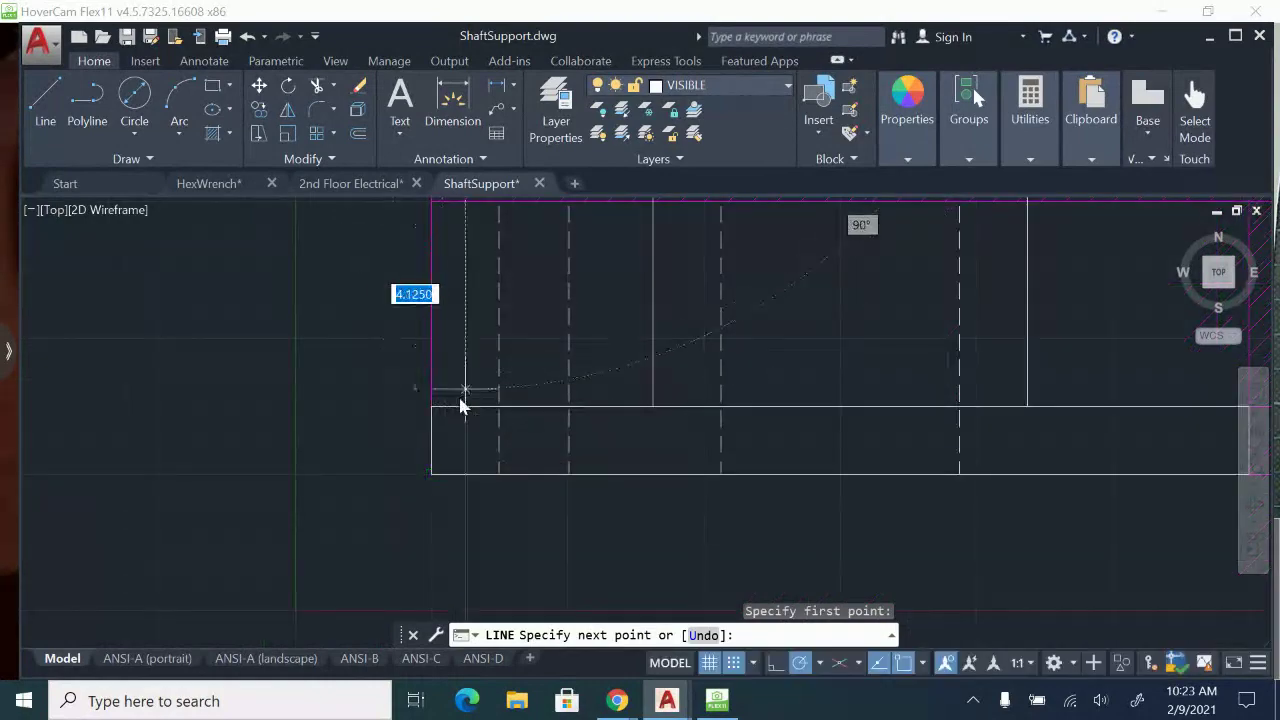
left_click(462, 410)
key("Escape")
Draw a vertical line from the left boss circle's right quadrant down to the top edge of the front view's base.
middle_click_drag(666, 400, 586, 514)
key("Return")
middle_click_drag(545, 345, 533, 605)
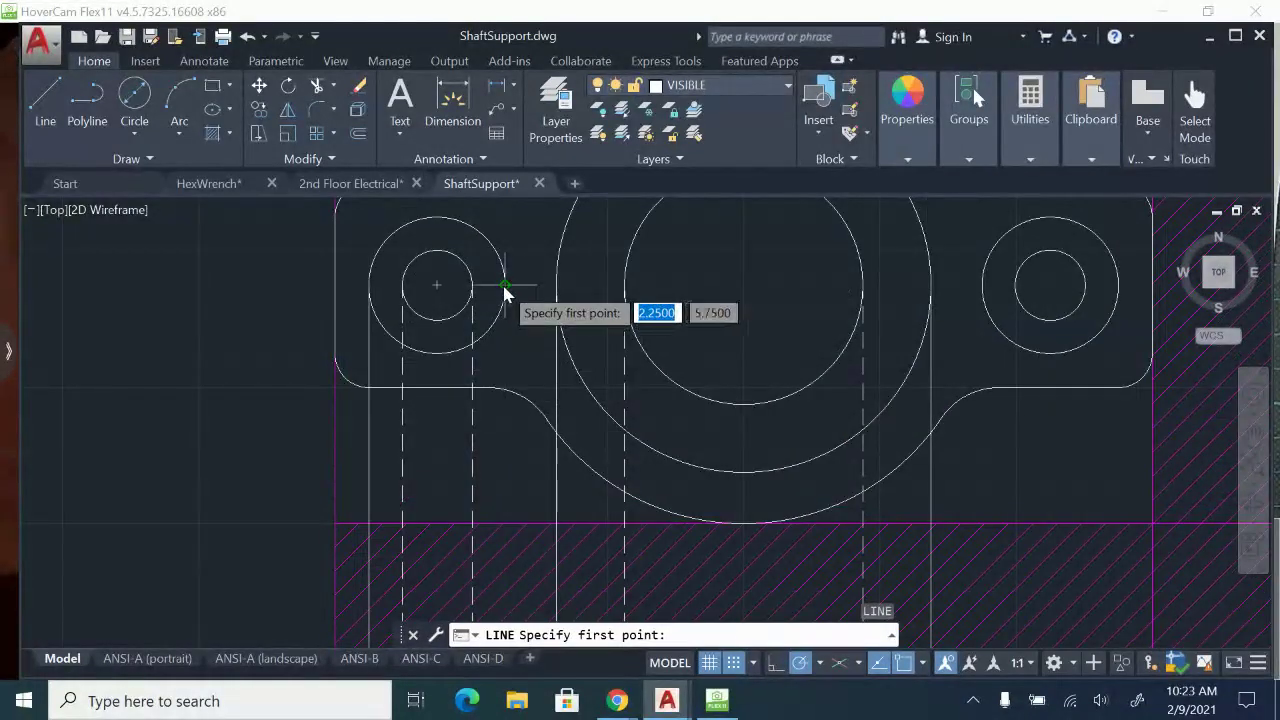
left_click(505, 286)
middle_click_drag(542, 466, 482, 215)
middle_click_drag(471, 417, 462, 290)
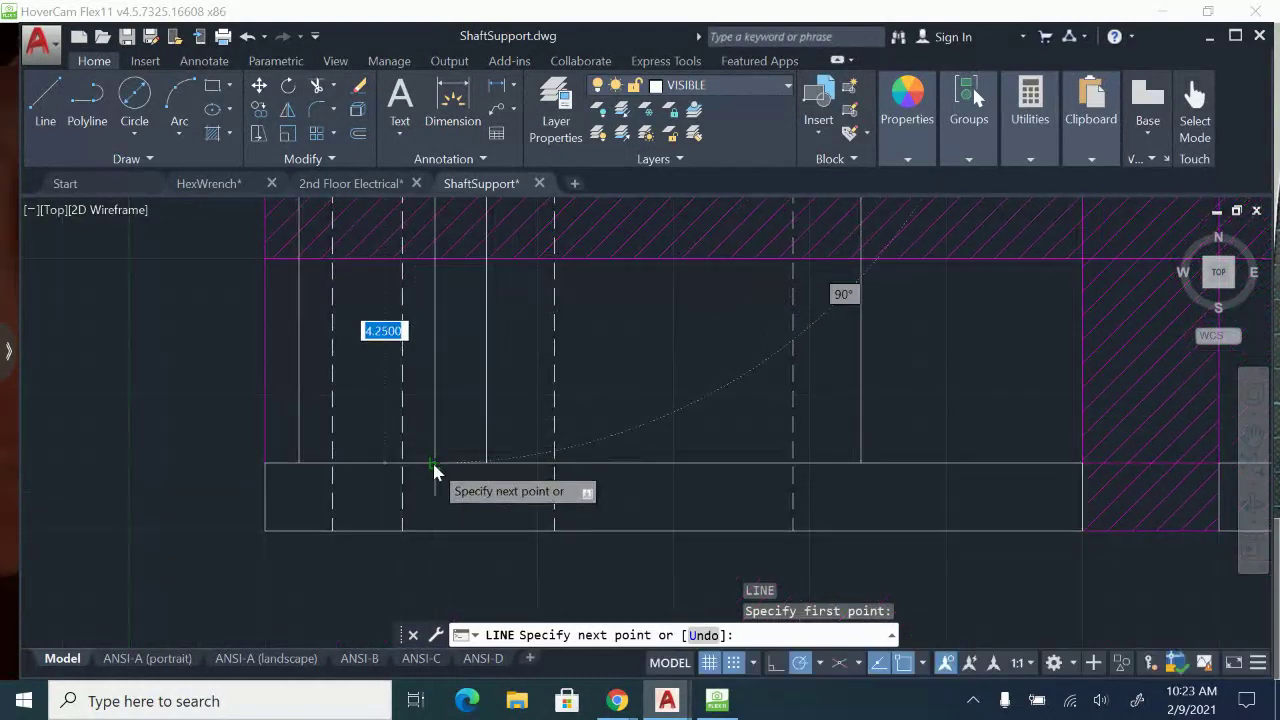
left_click(434, 464)
key("Escape")
Trim away all projection lines above the front view, using the construction line along the lower side of the horizontal hatched band as cutting edge.
scroll(603, 388, "down", 2)
middle_click_drag(834, 342, 806, 469)
middle_click_drag(852, 376, 848, 448)
middle_click_drag(788, 510, 799, 439)
middle_click_drag(639, 566, 643, 466)
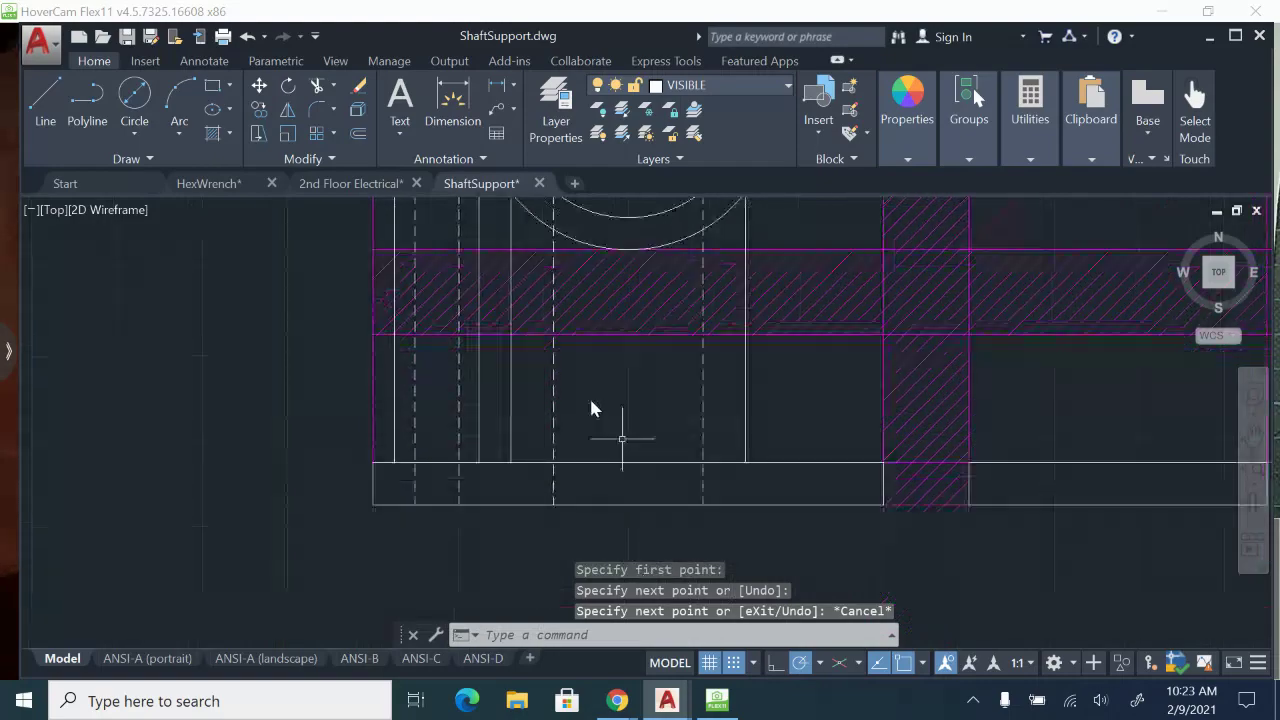
middle_click_drag(546, 283, 514, 391)
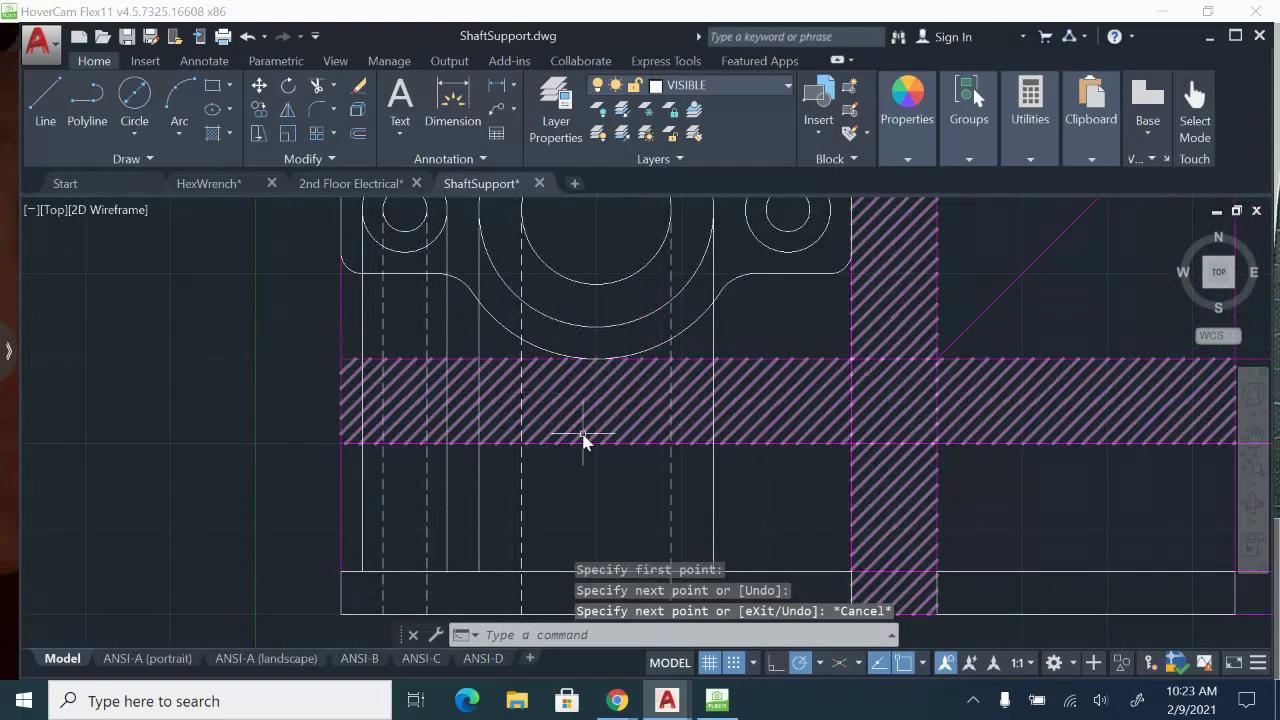
type("ts or")
key("Return")
scroll(585, 435, "up", 2)
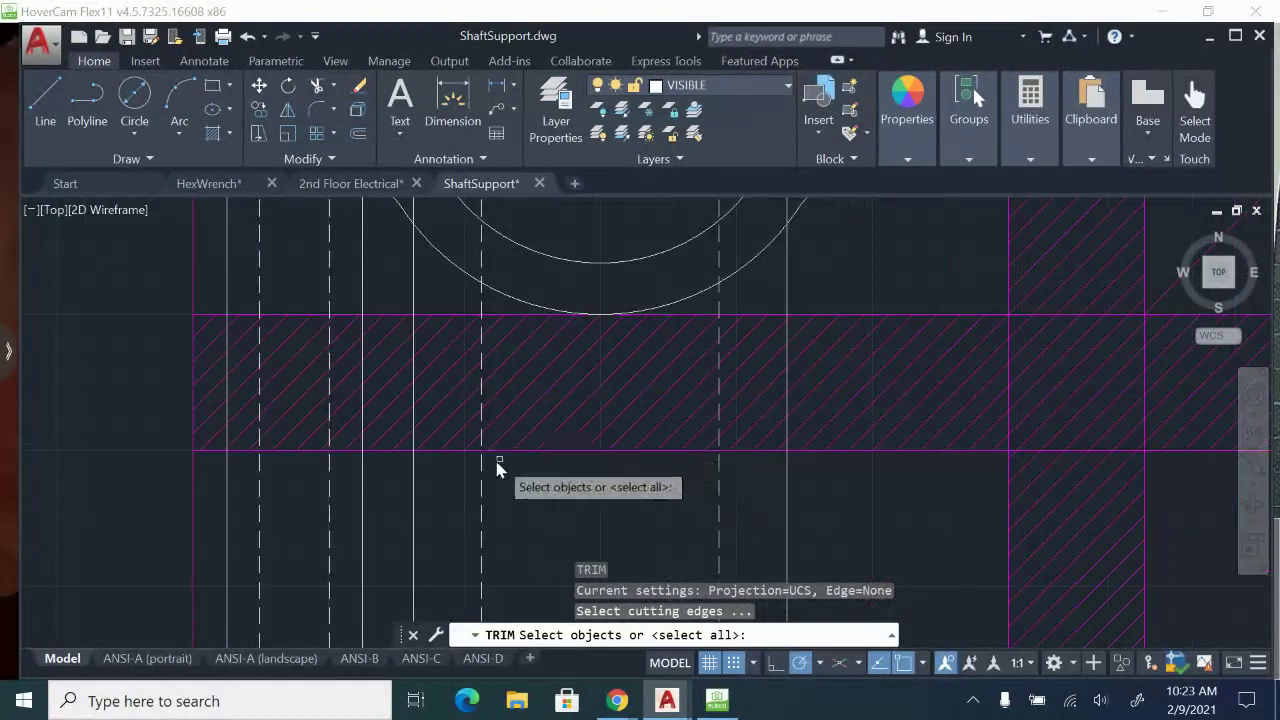
left_click(427, 452)
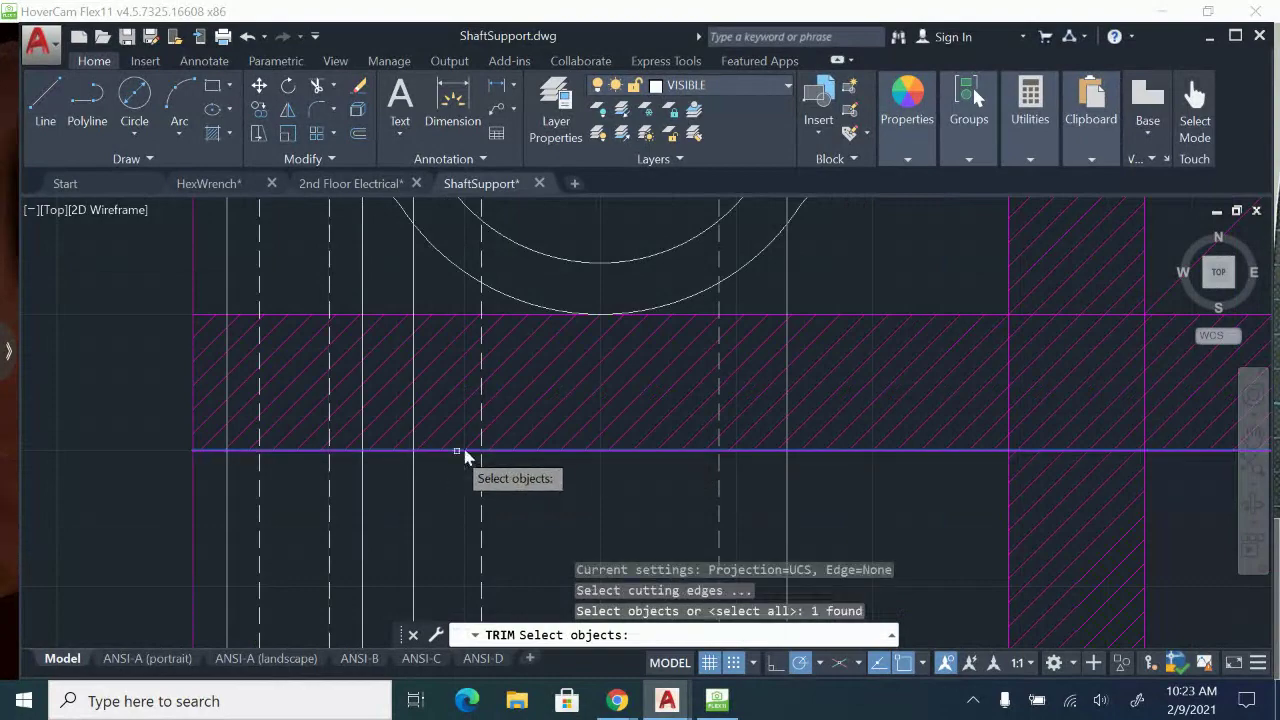
key("Return")
scroll(600, 400, "down", 3)
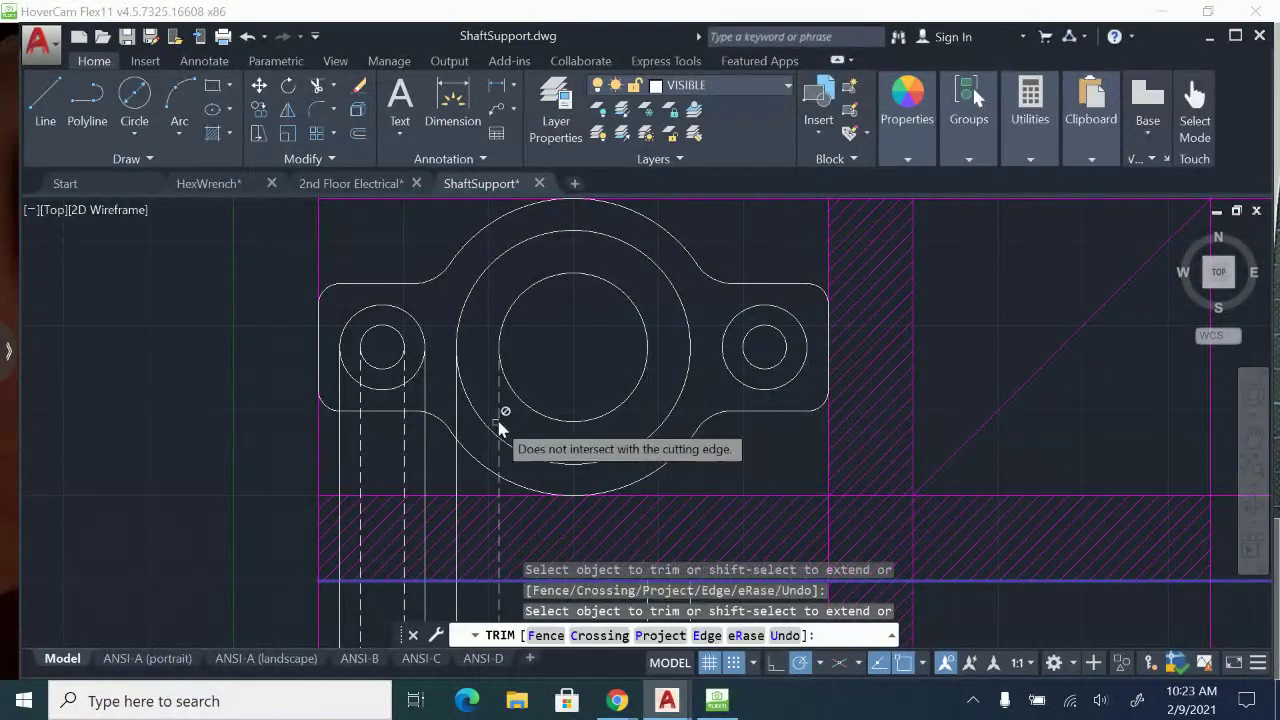
left_click(420, 404)
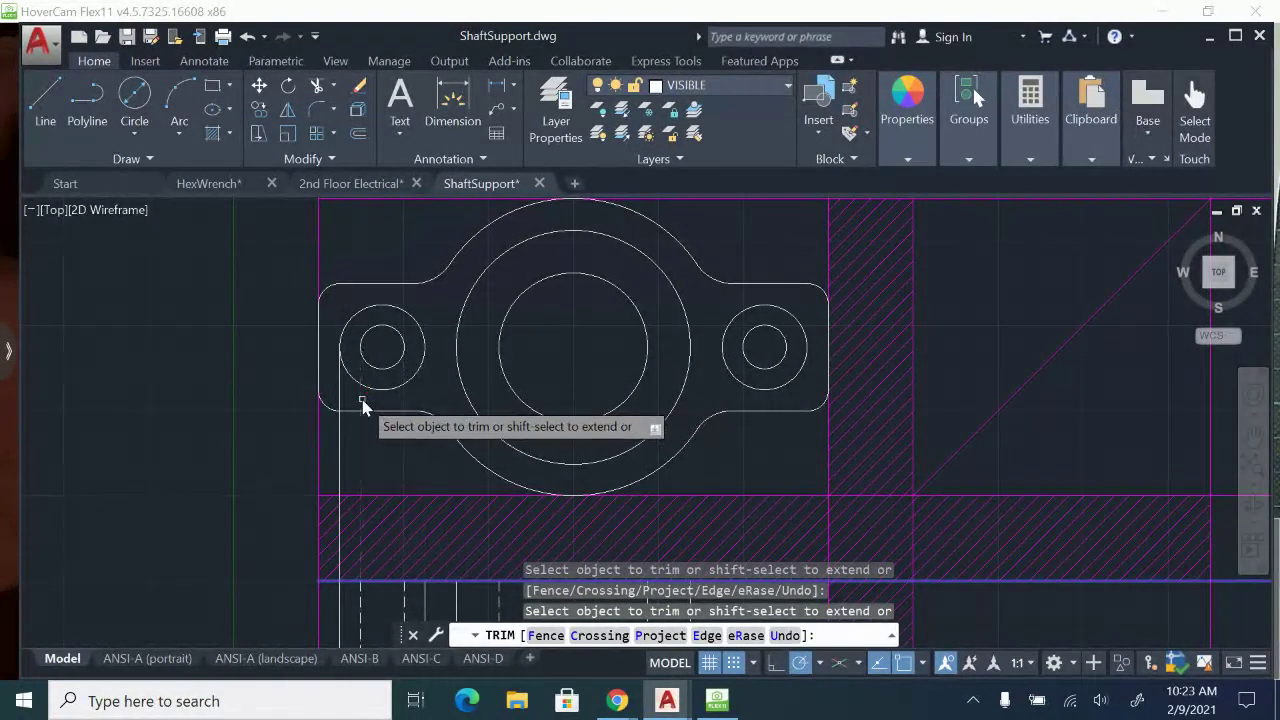
key("Escape")
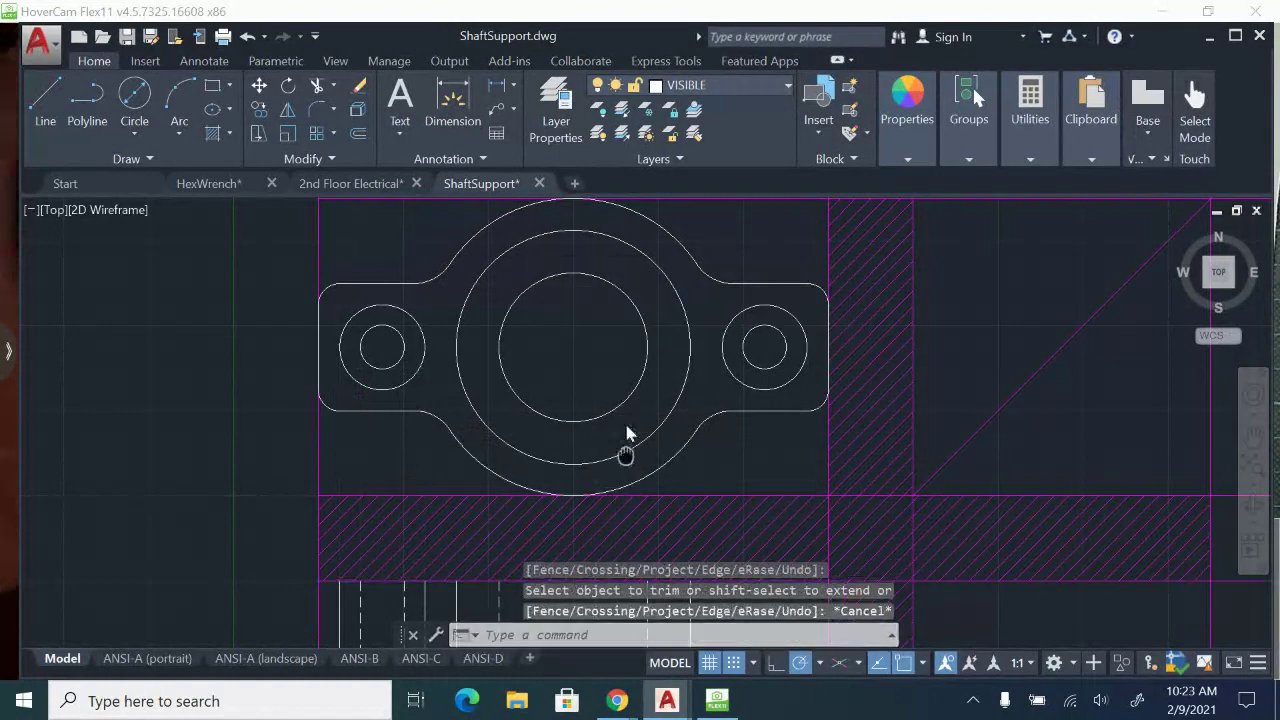
Examine the boss dimensions in the front view on the paper sheet in HoverCam Flex11, and return to AutoCAD.
scroll(640, 420, "up", 4)
mouse_move(596, 416)
middle_mouse_down()
mouse_move(672, 316)
mouse_move(560, 364)
middle_mouse_up()
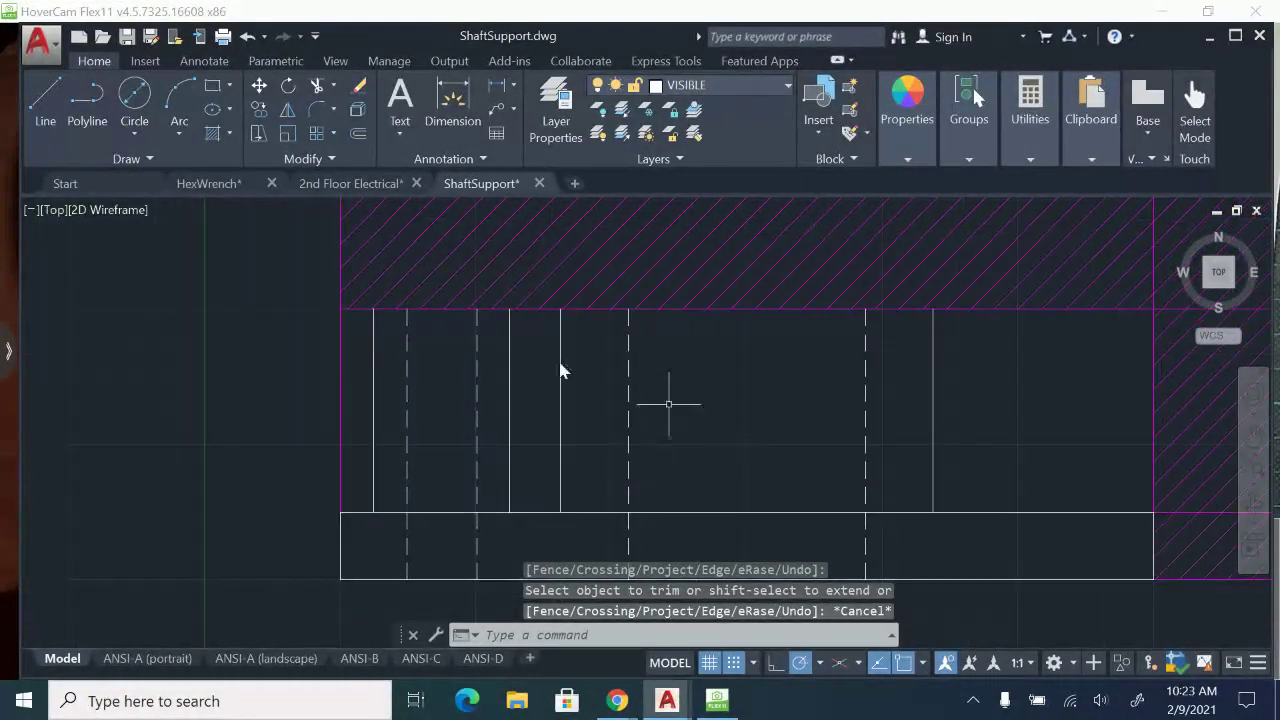
left_click(735, 703)
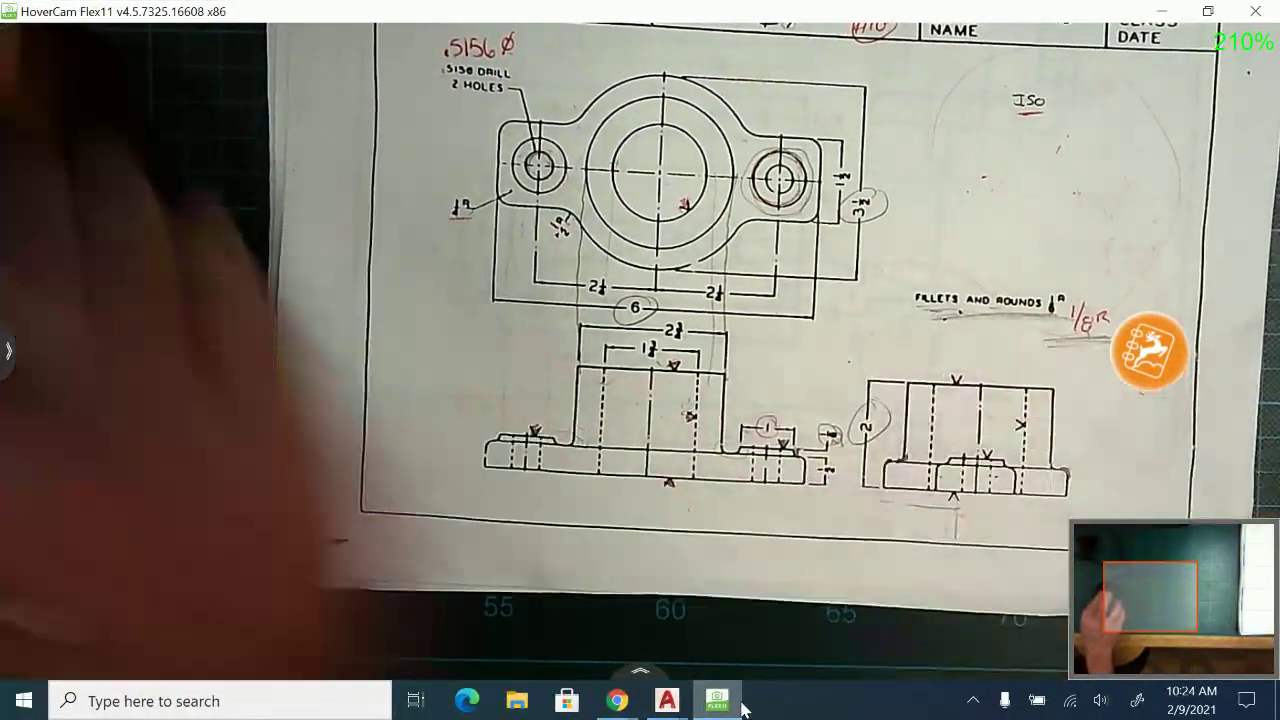
left_click(667, 700)
left_click(857, 647)
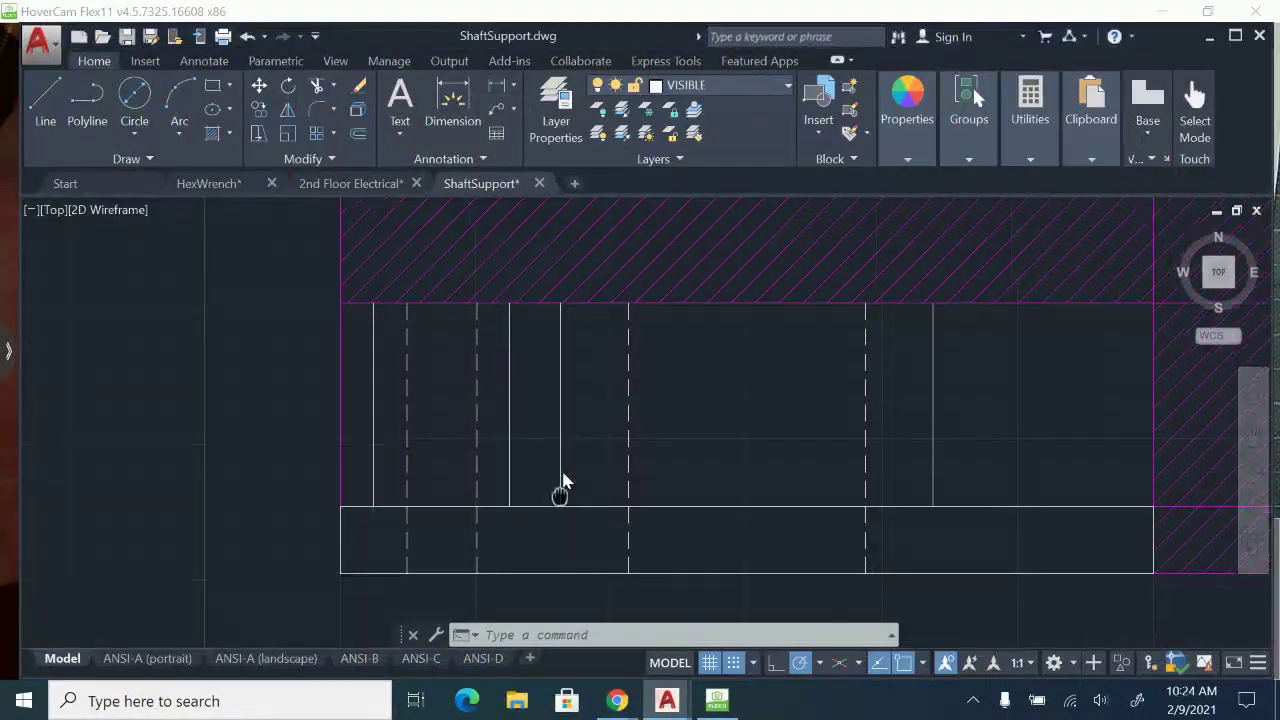
Draw the left boss outline in the front view, going .125 up from the base's top edge and horizontally across to the boss's right projection line.
left_click(45, 100)
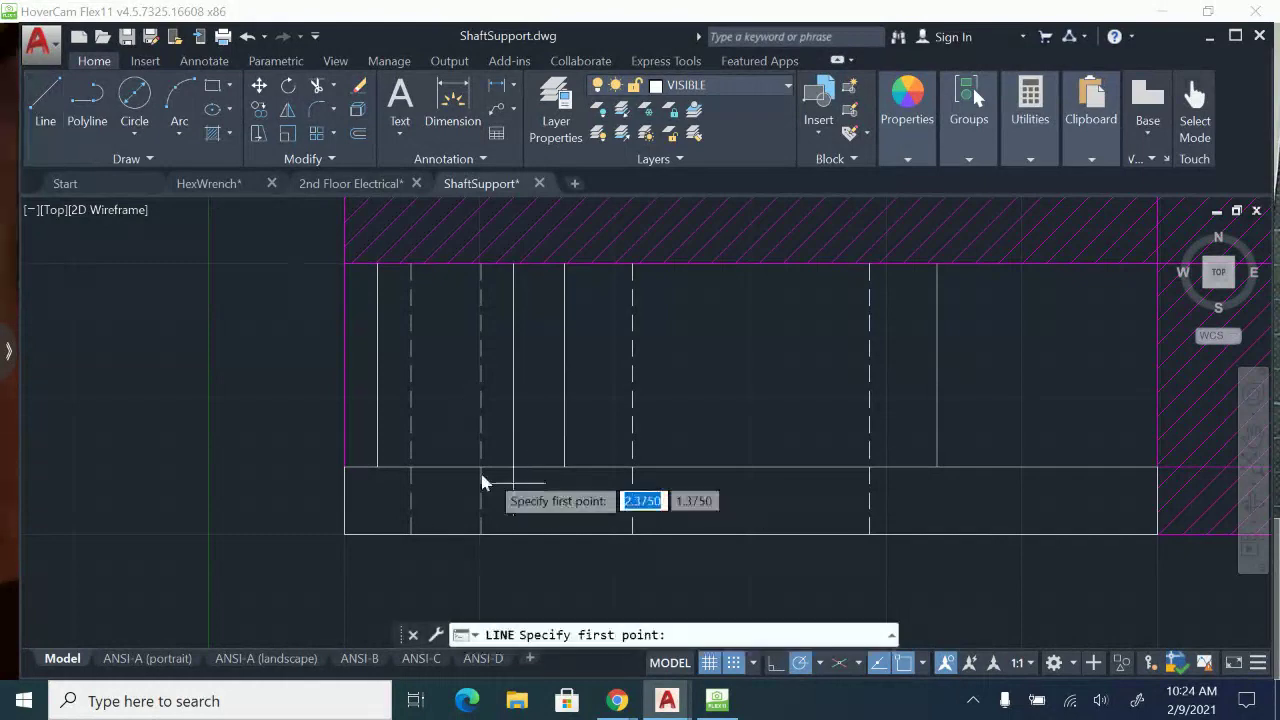
scroll(370, 455, "up", 2)
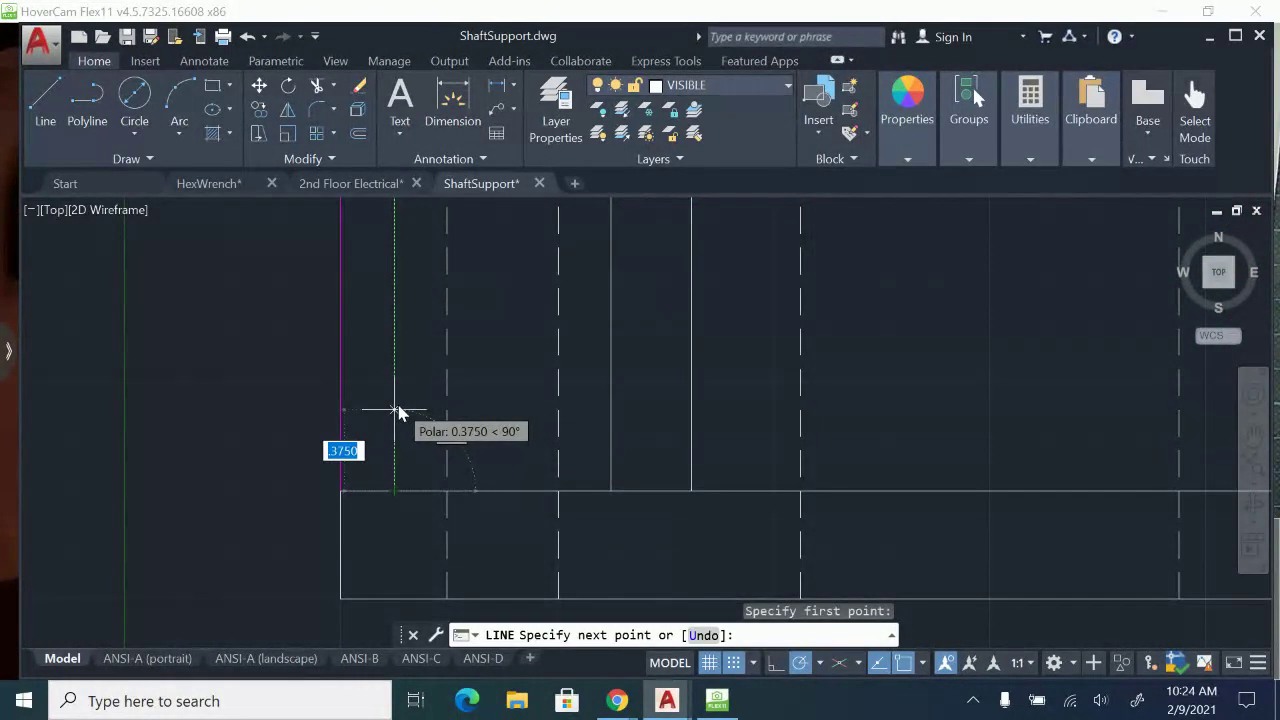
type(".125")
key("Return")
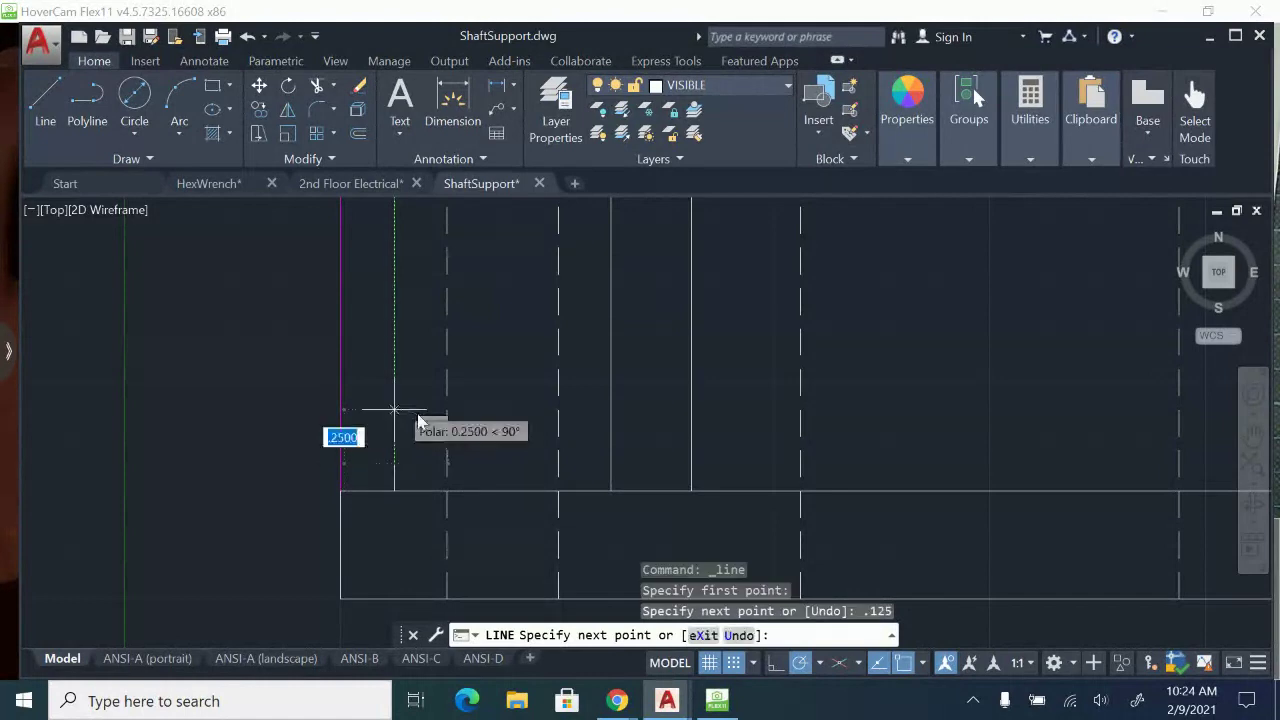
left_click(611, 465)
key("Escape")
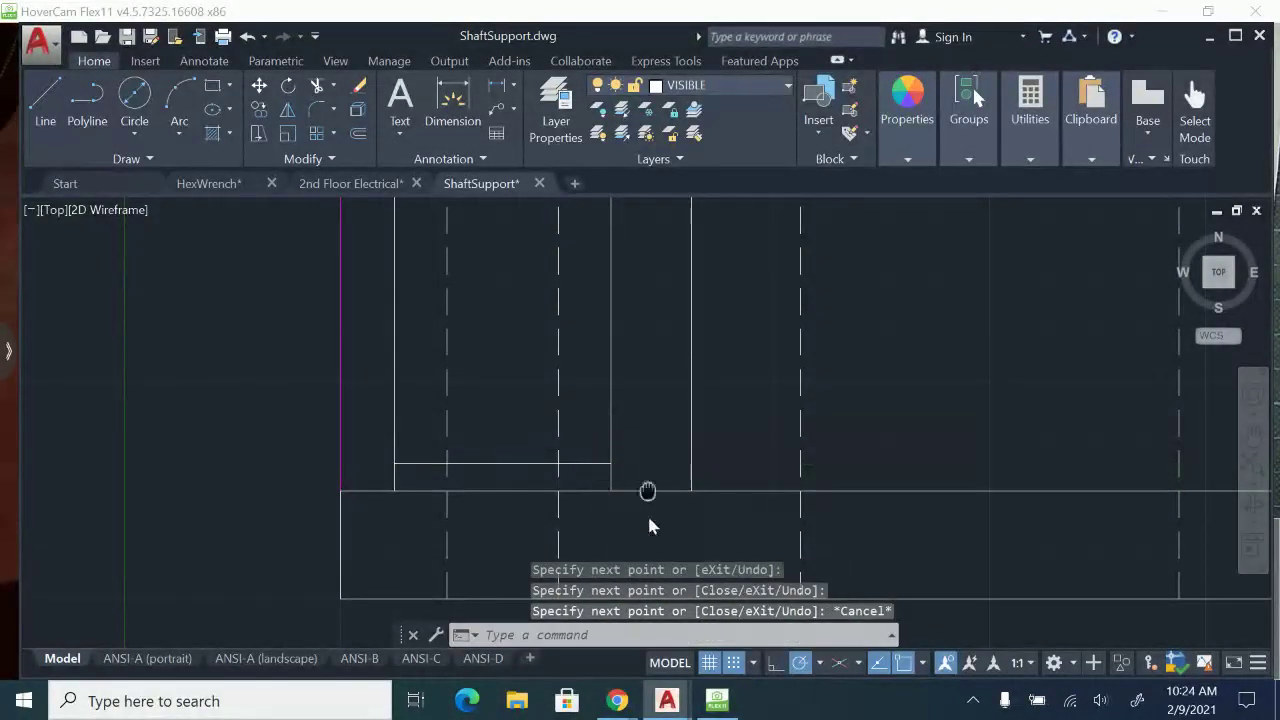
Trim away the projection lines above the left boss in the front view, using the boss's top edge as the cutting edge.
middle_click_drag(648, 489, 645, 538)
key("Return")
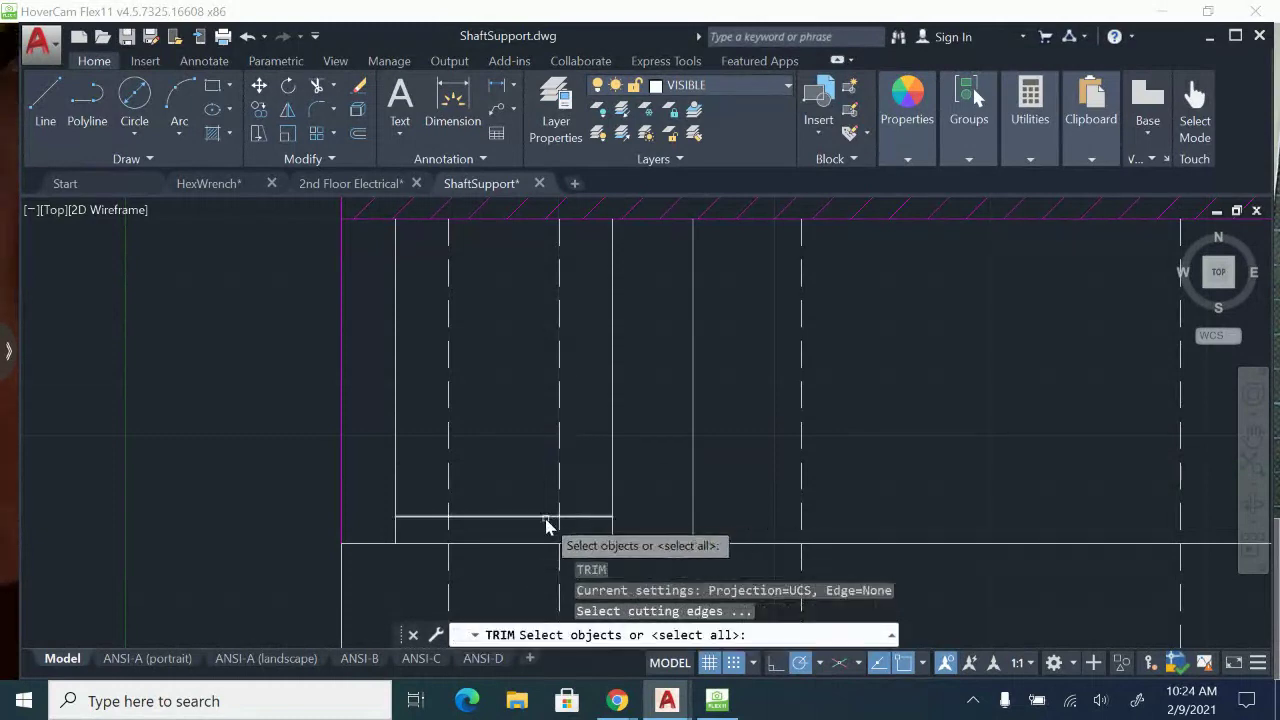
left_click(545, 517)
key("Return")
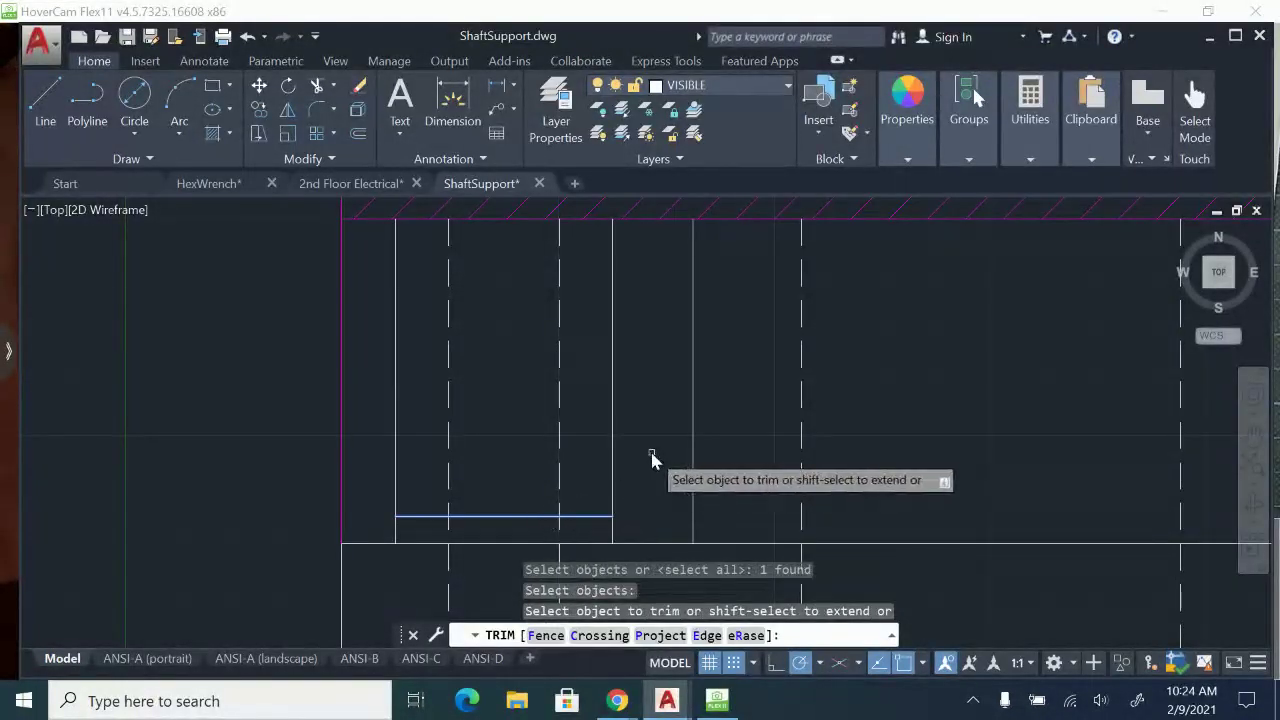
left_click(651, 452)
left_click(395, 365)
scroll(425, 350, "down", 2)
key("Escape")
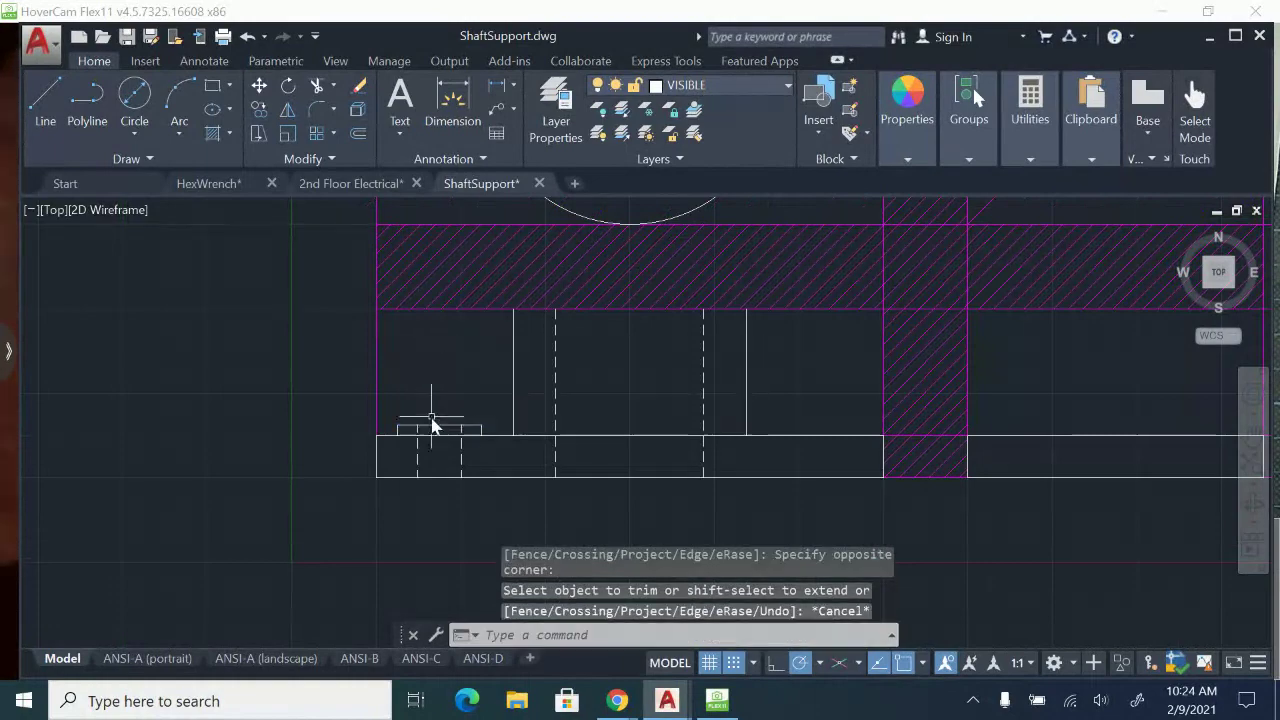
Examine the front view, the empty side-view area and the 45° miter line beside the top view.
scroll(432, 425, "up", 2)
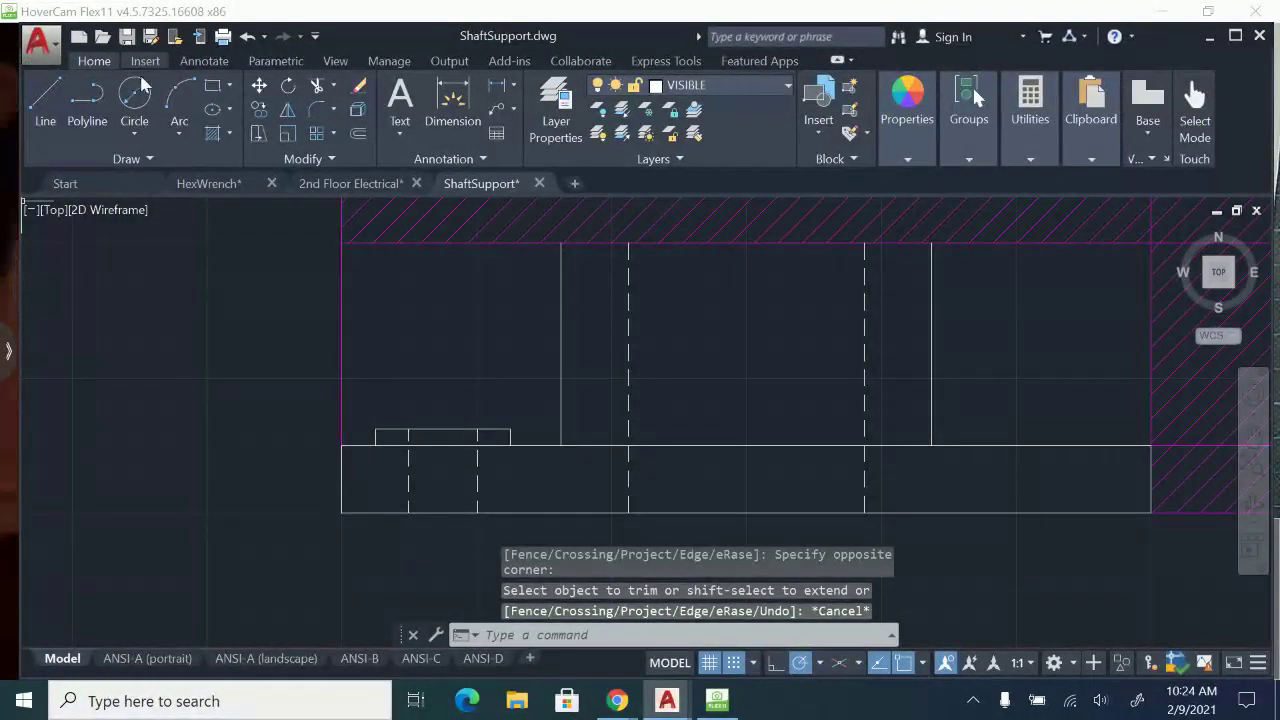
scroll(577, 282, "down", 2)
middle_click_drag(577, 282, 500, 332)
middle_click_drag(829, 436, 767, 516)
mouse_move(746, 364)
middle_mouse_down()
mouse_move(726, 484)
mouse_move(718, 396)
middle_mouse_up()
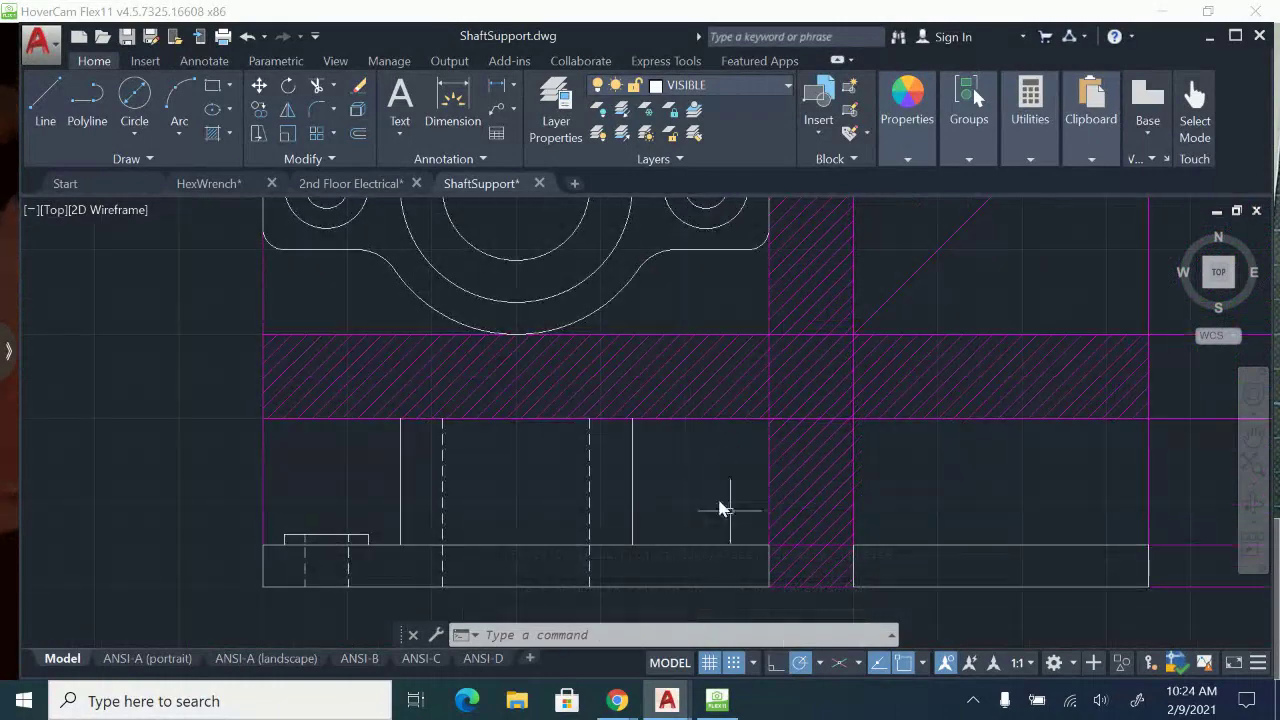
middle_click_drag(704, 252, 702, 350)
middle_click_drag(692, 508, 683, 347)
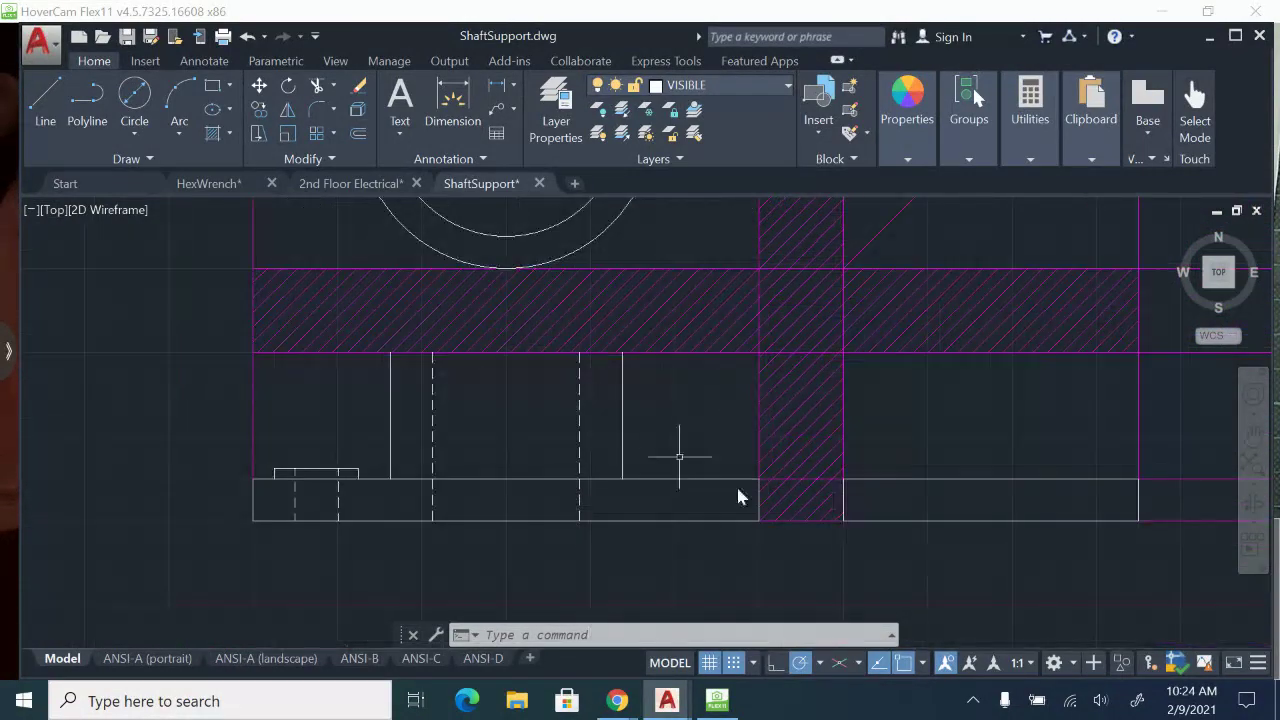
middle_click_drag(1000, 472, 906, 534)
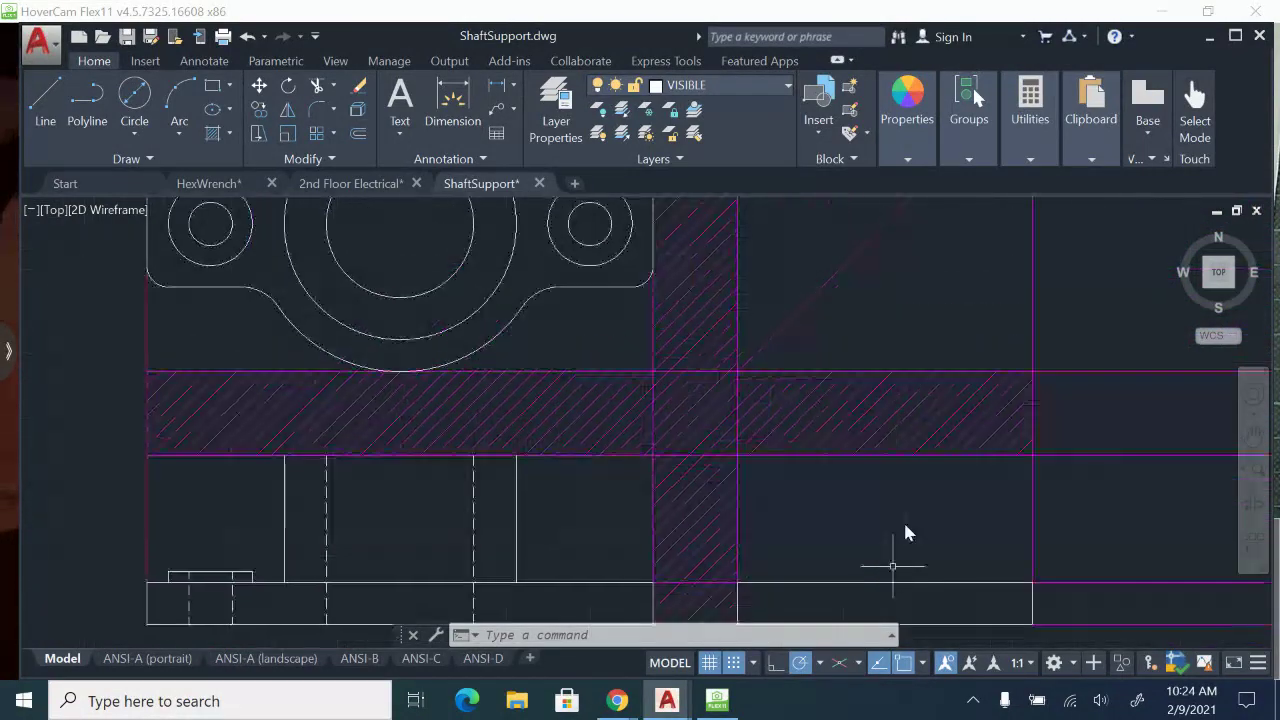
middle_click_drag(891, 414, 812, 400)
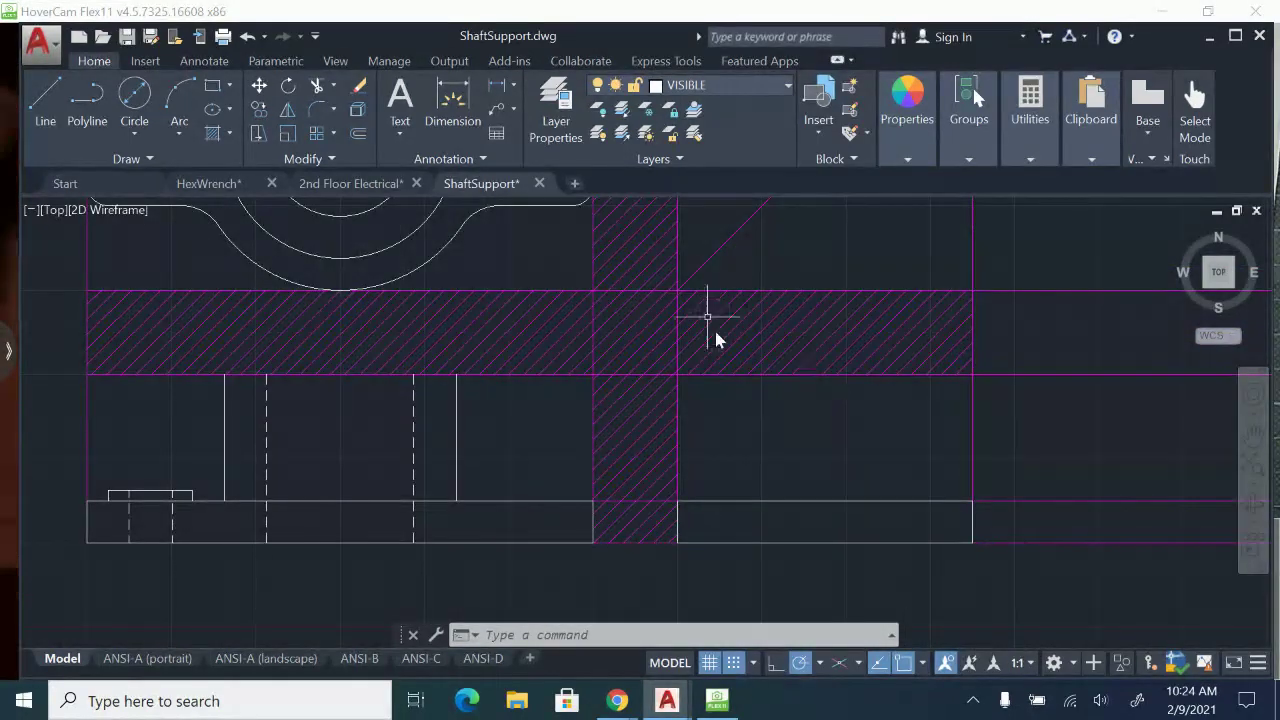
middle_click_drag(708, 300, 710, 392)
middle_click_drag(653, 354, 624, 402)
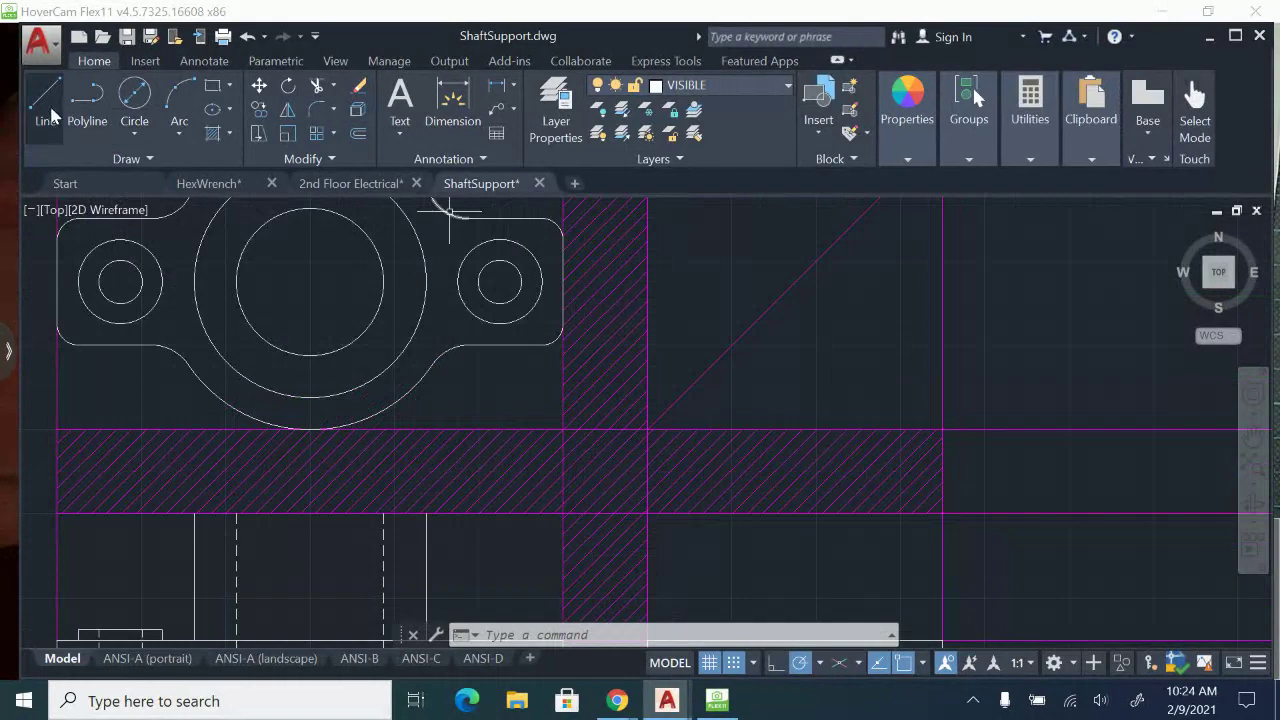
Make CONSTRUCTION the current layer, and check the side view on the paper sheet in HoverCam Flex11 before returning to AutoCAD.
left_click(790, 88)
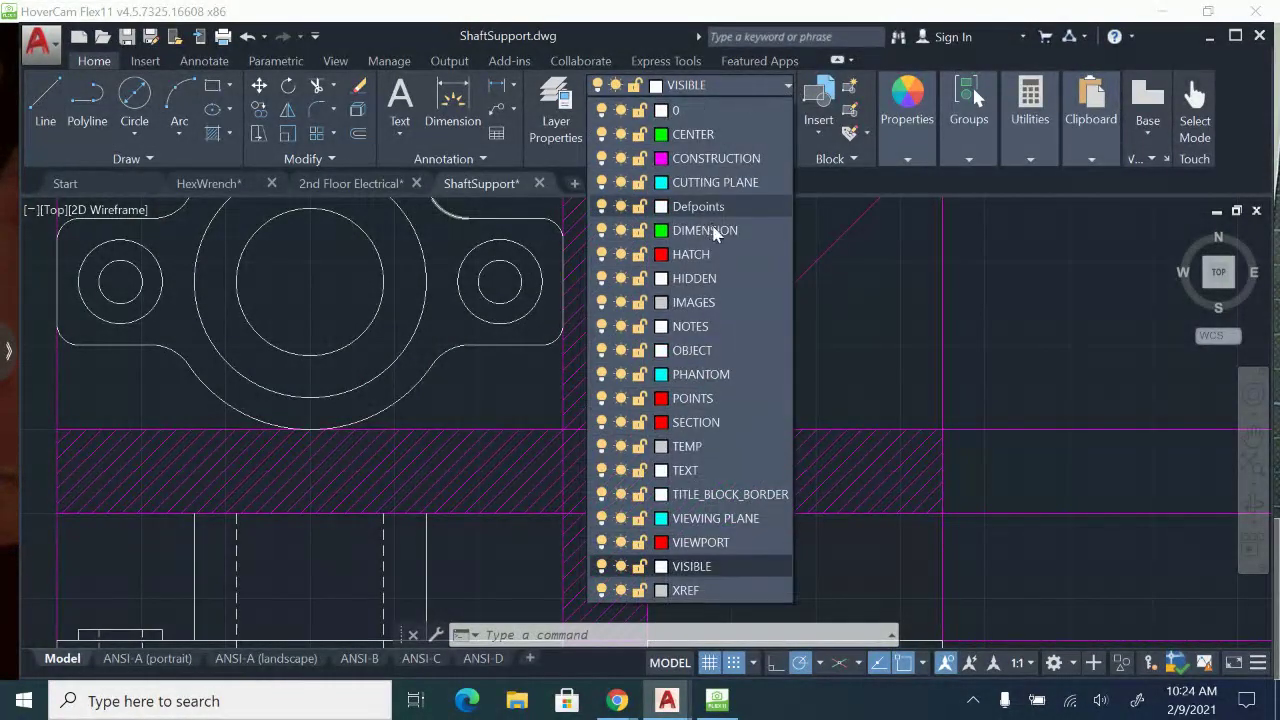
left_click(44, 120)
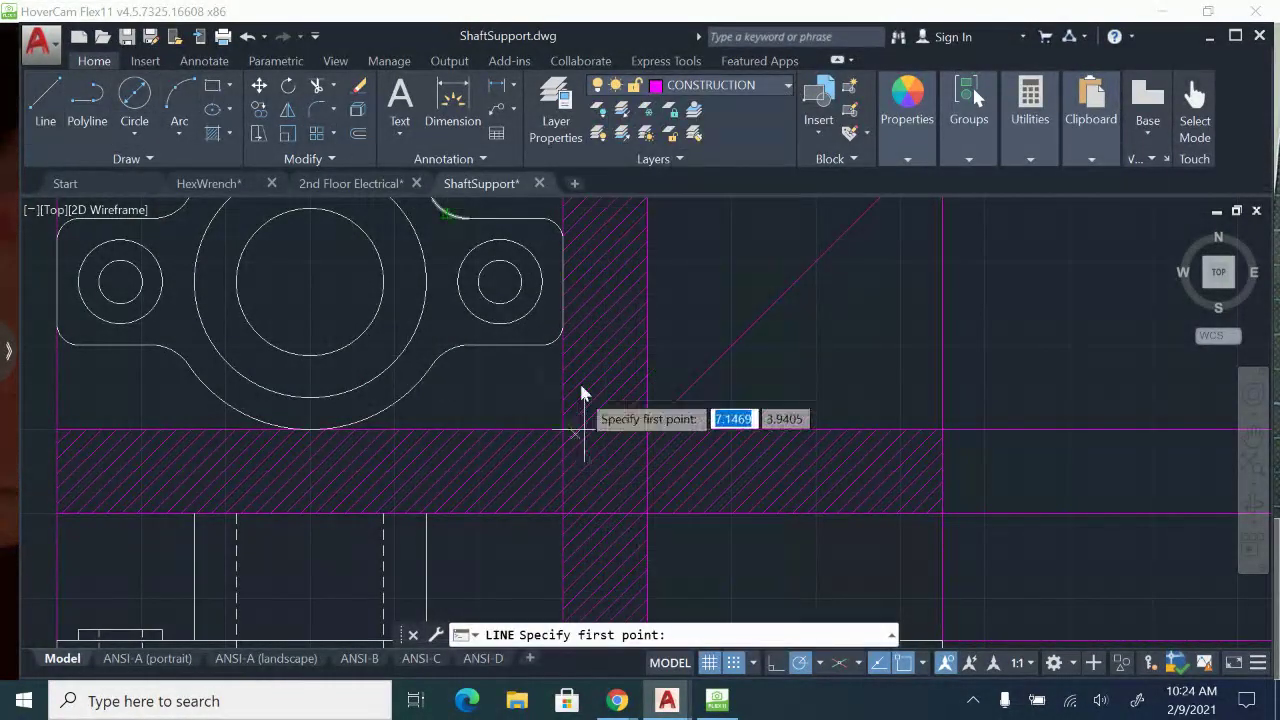
middle_click_drag(501, 331, 523, 403)
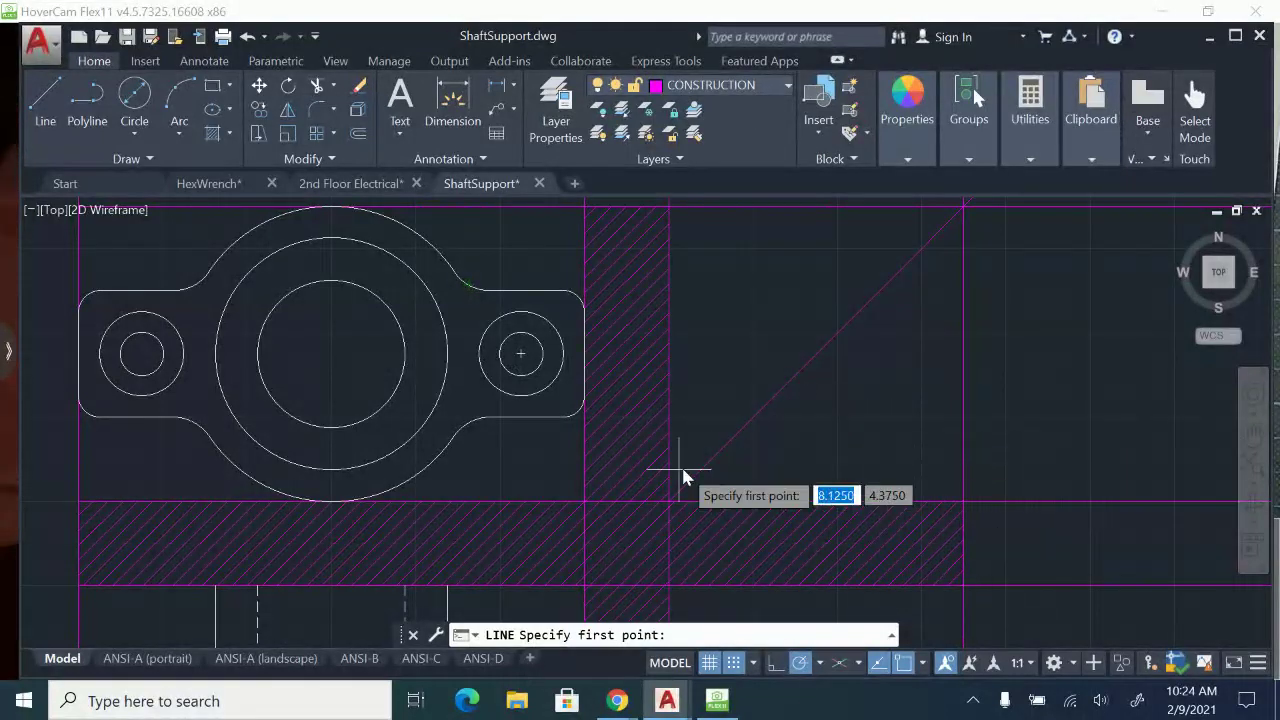
middle_click_drag(686, 474, 686, 382)
left_click(720, 701)
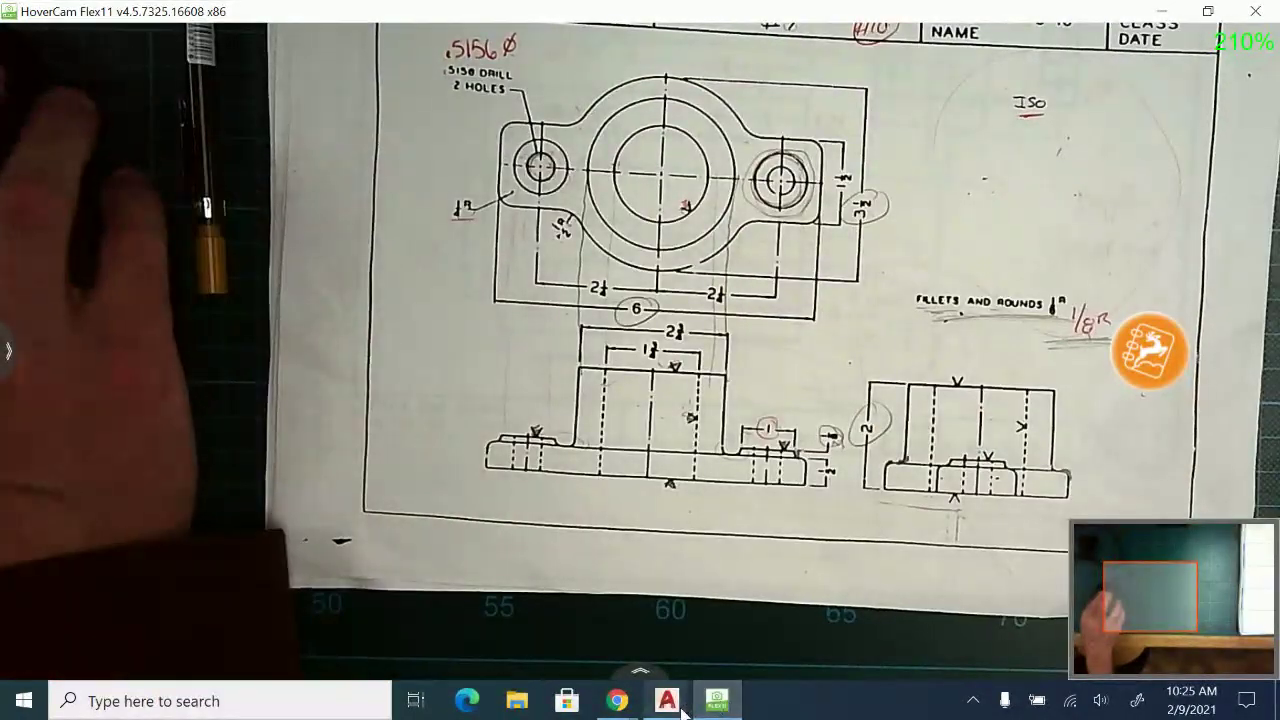
left_click(667, 700)
left_click(838, 652)
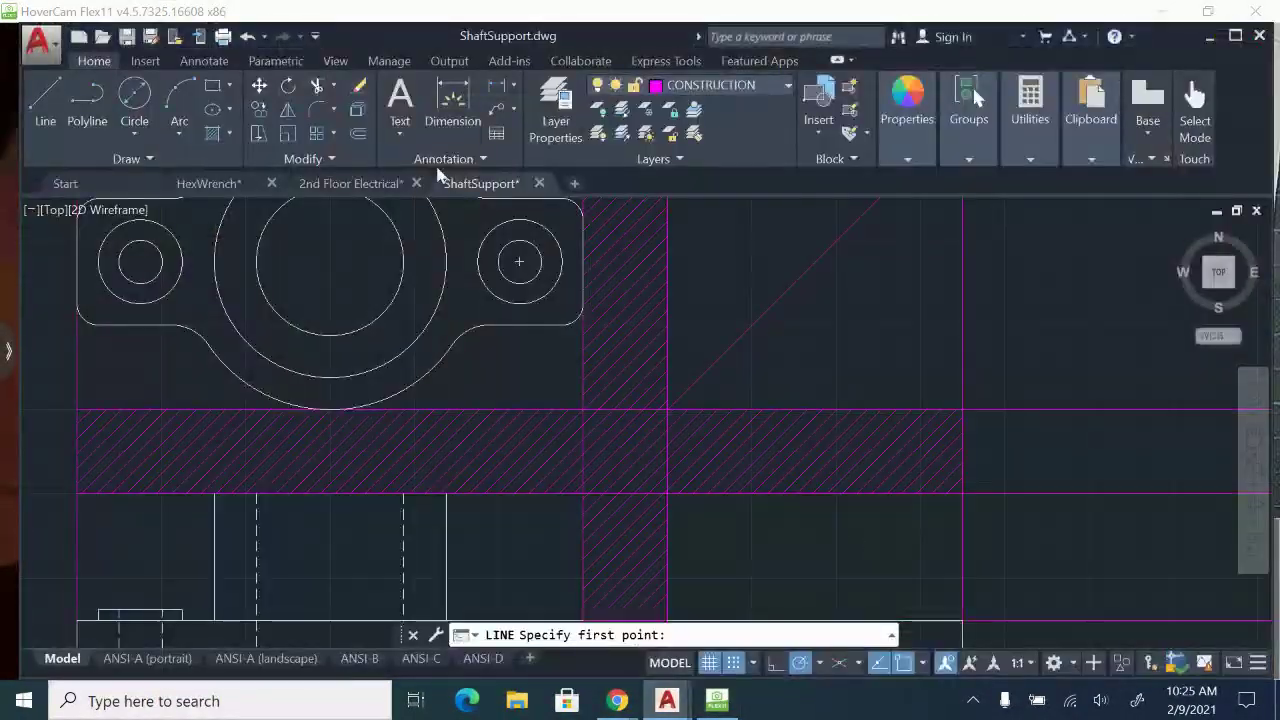
Project the middle concentric circle's top quadrant horizontally to the miter line and down to the top edge of the side view's base.
middle_click_drag(585, 374, 598, 481)
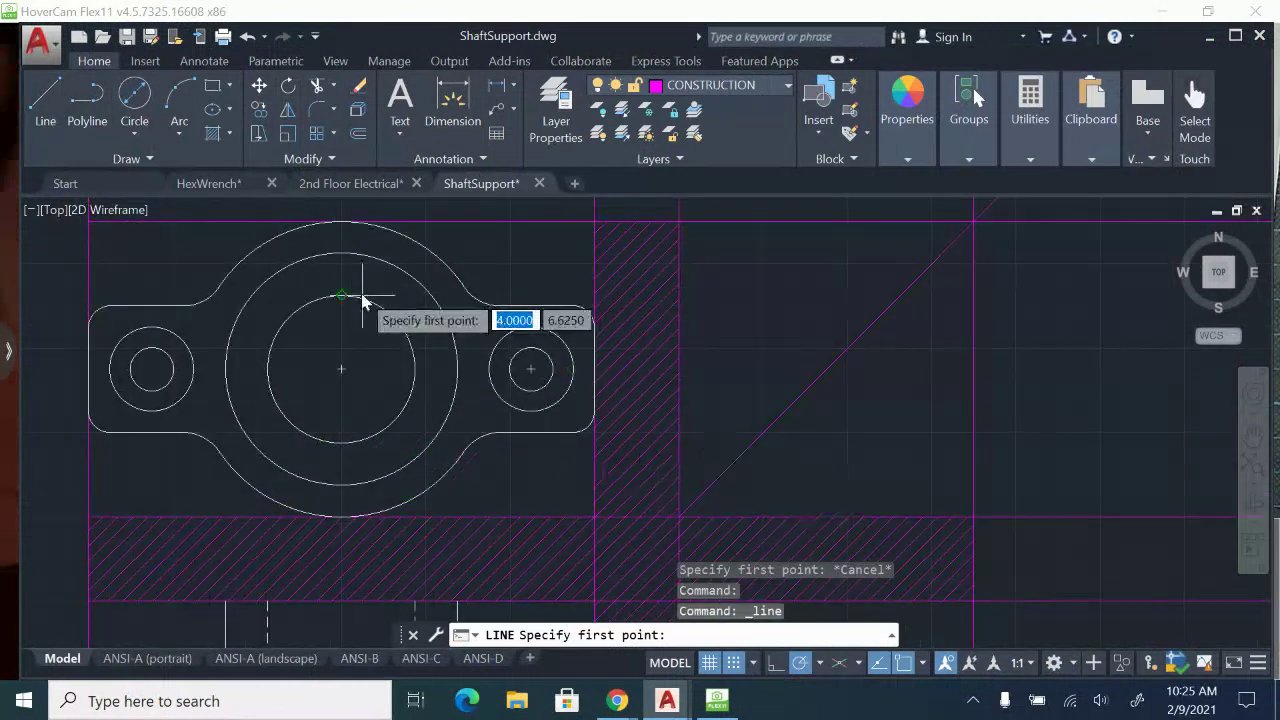
middle_click_drag(362, 291, 391, 318)
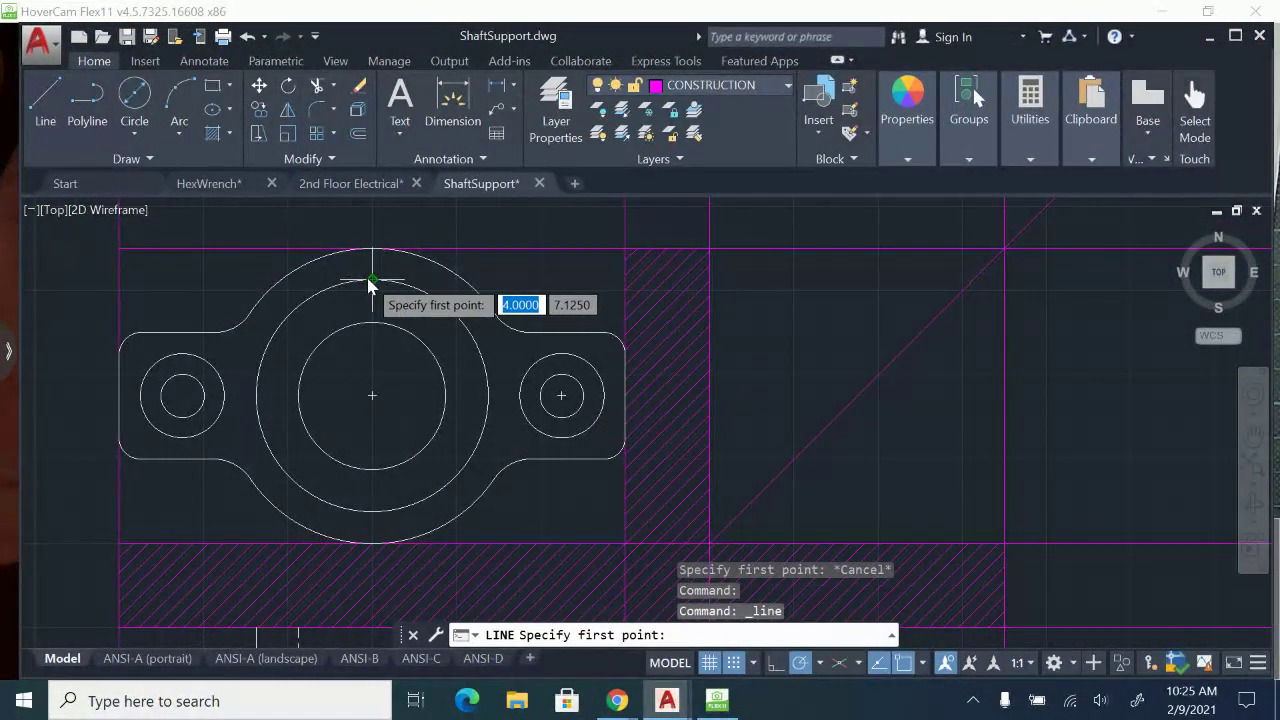
left_click(371, 283)
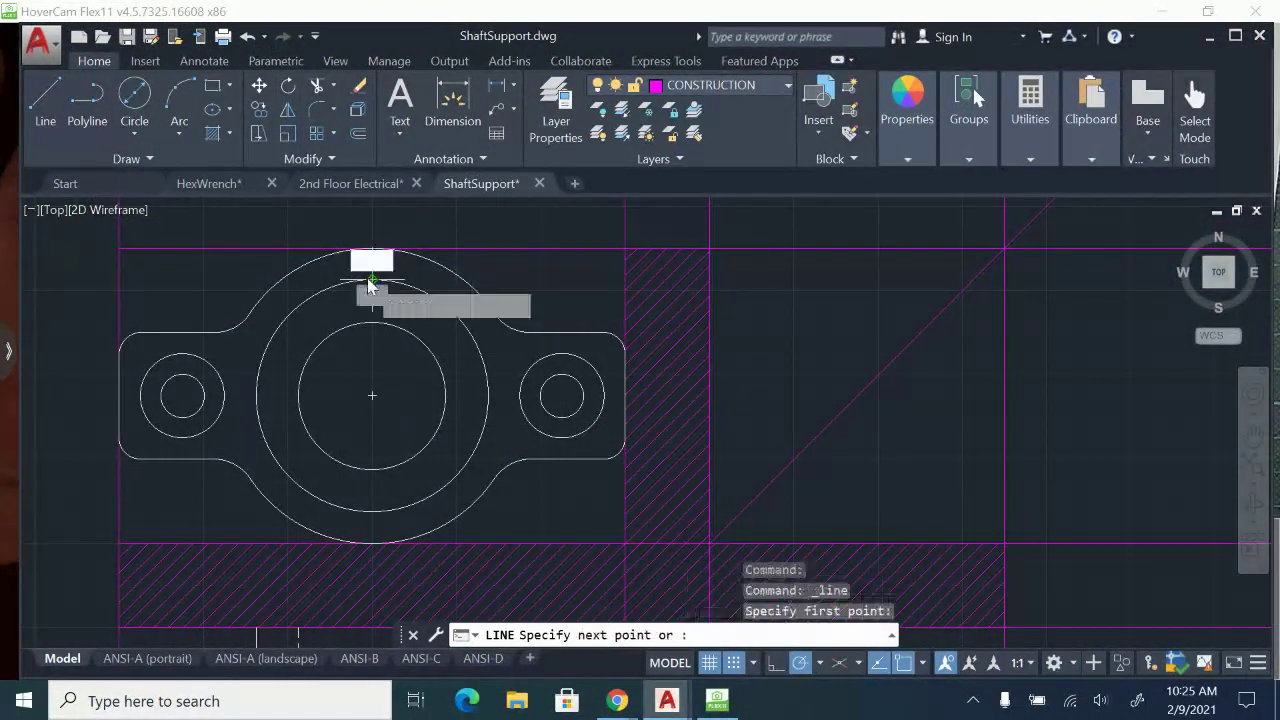
left_click(973, 283)
middle_click_drag(960, 395, 943, 240)
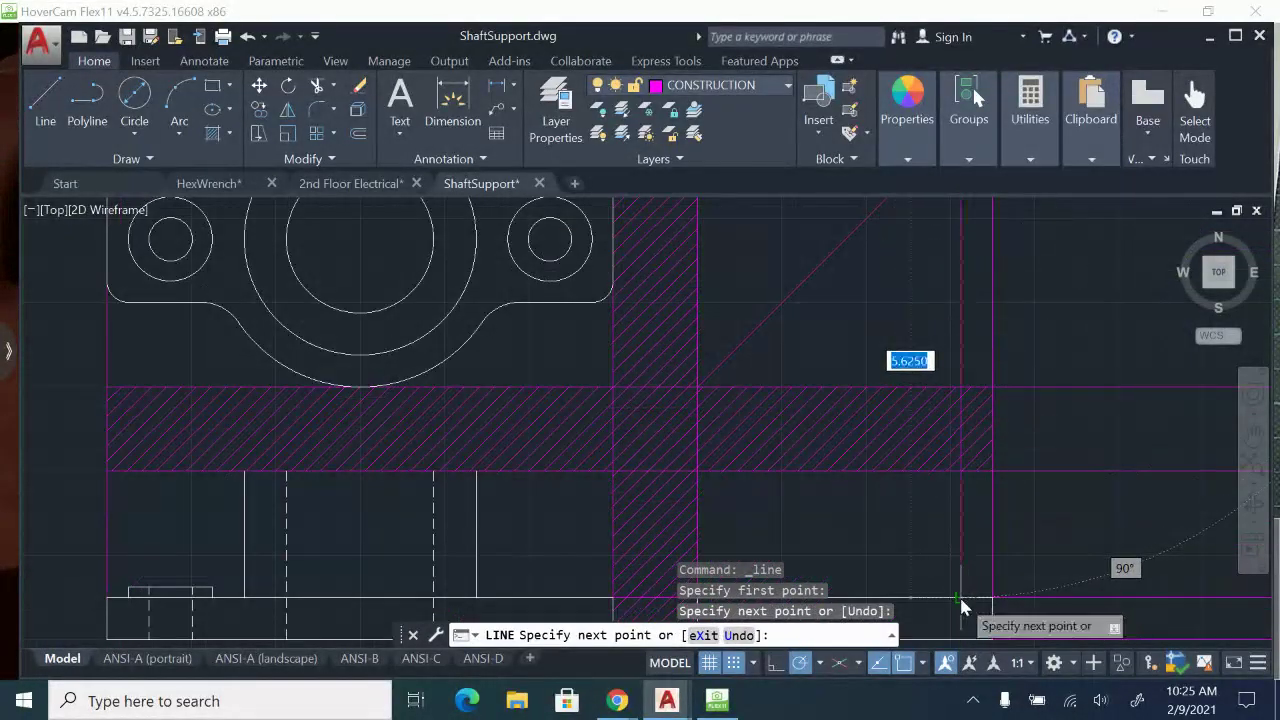
left_click(961, 598)
key("Escape")
Project the middle concentric circle's bottom quadrant across to the miter line and down to the side-view base's top edge.
middle_click_drag(922, 490, 935, 590)
key("Return")
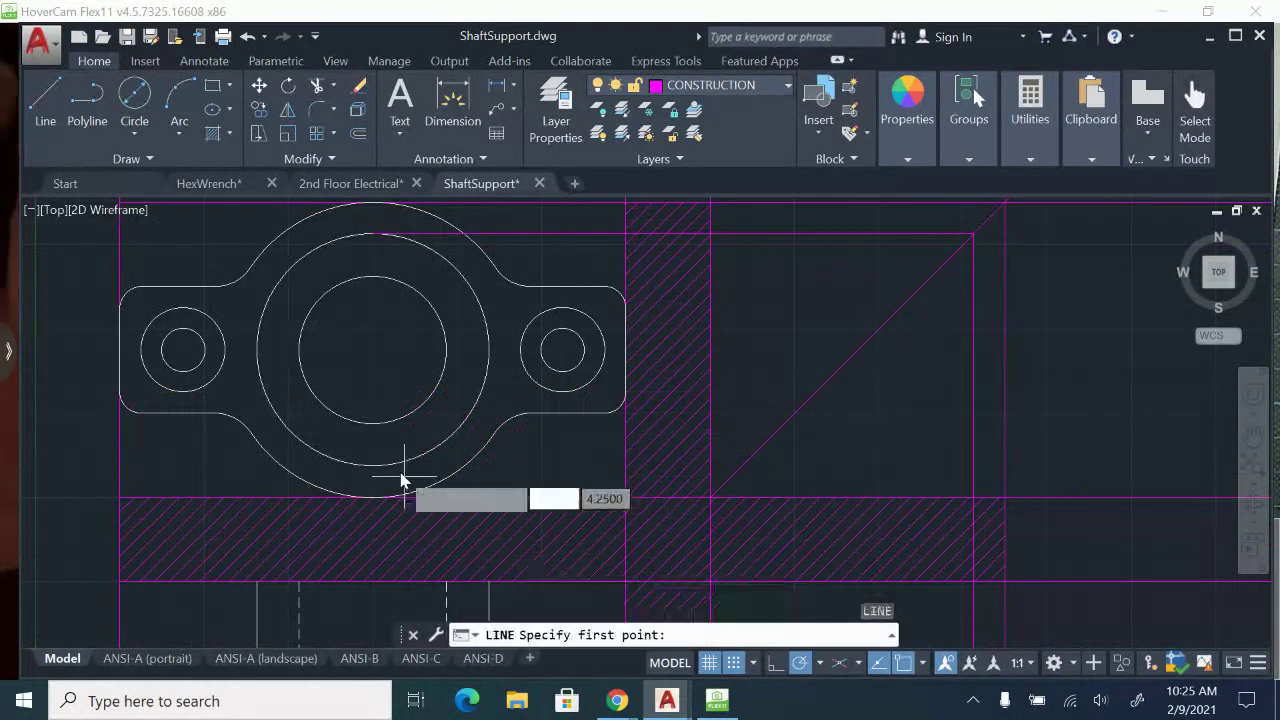
left_click(373, 472)
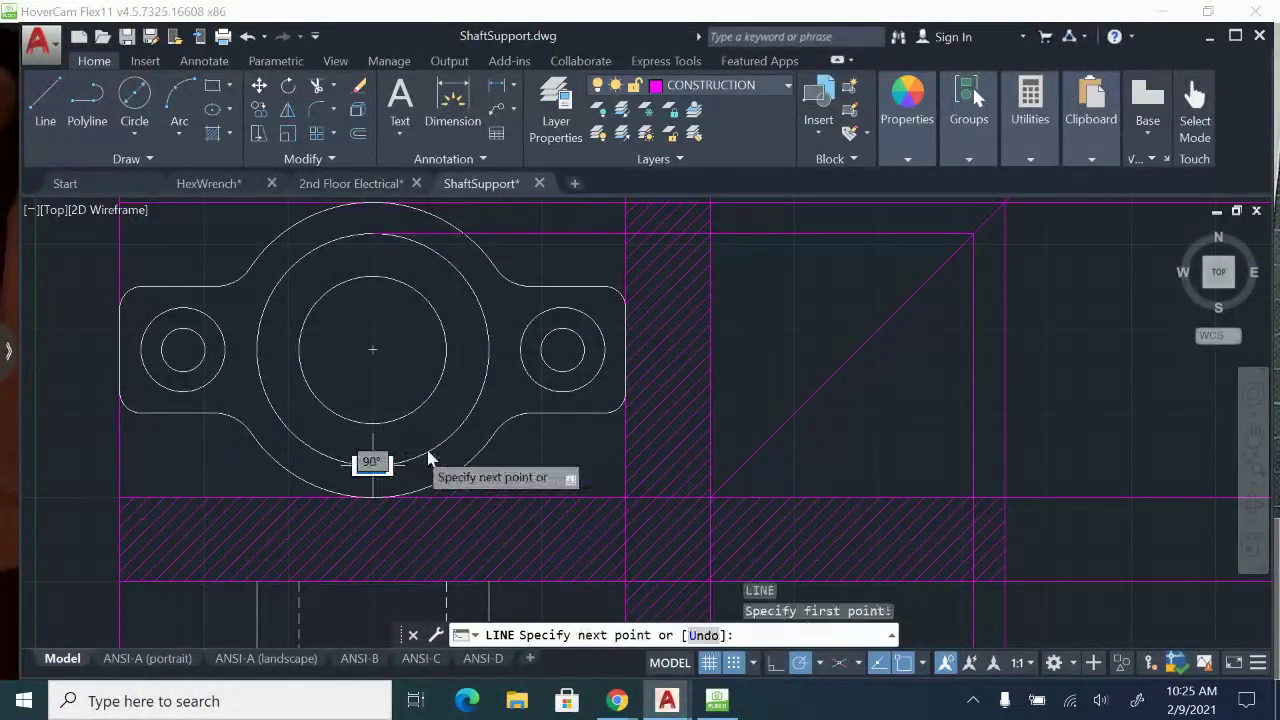
left_click(741, 466)
middle_click_drag(741, 472, 738, 130)
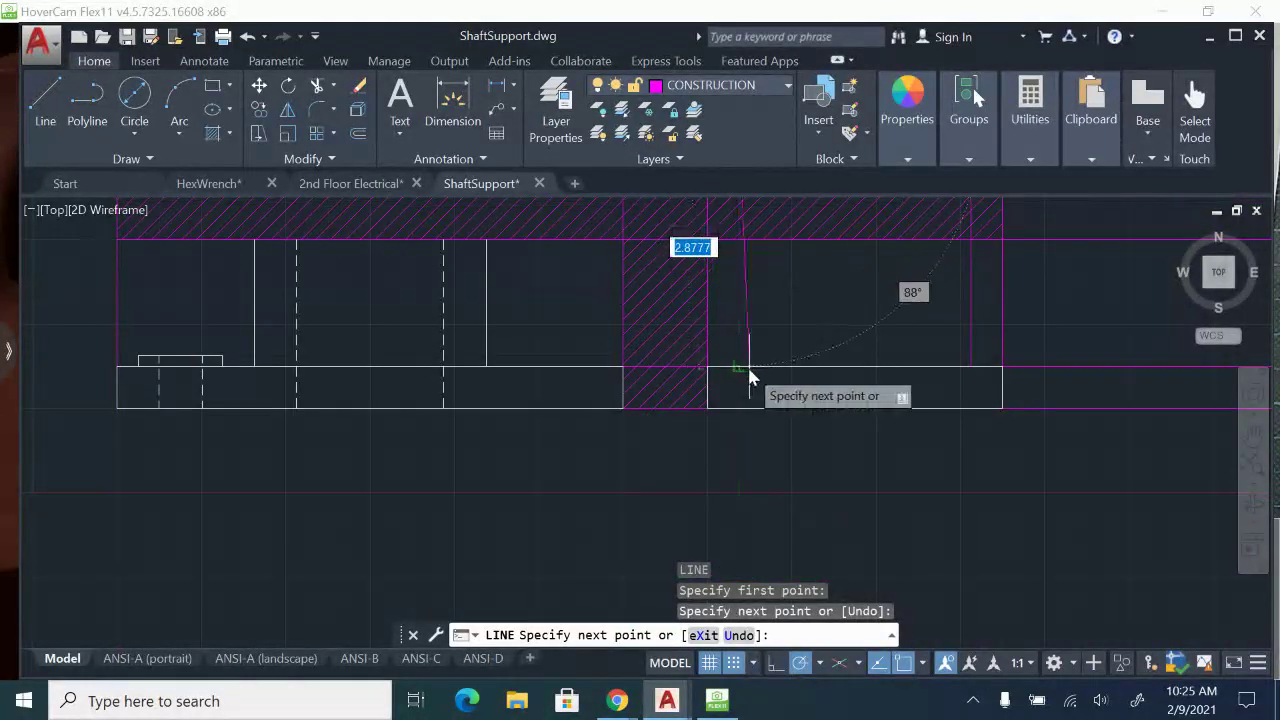
left_click(740, 368)
key("Escape")
Project the central bore circle's bottom quadrant across to the miter line and down to the side-view base's bottom edge.
middle_click_drag(748, 331, 724, 523)
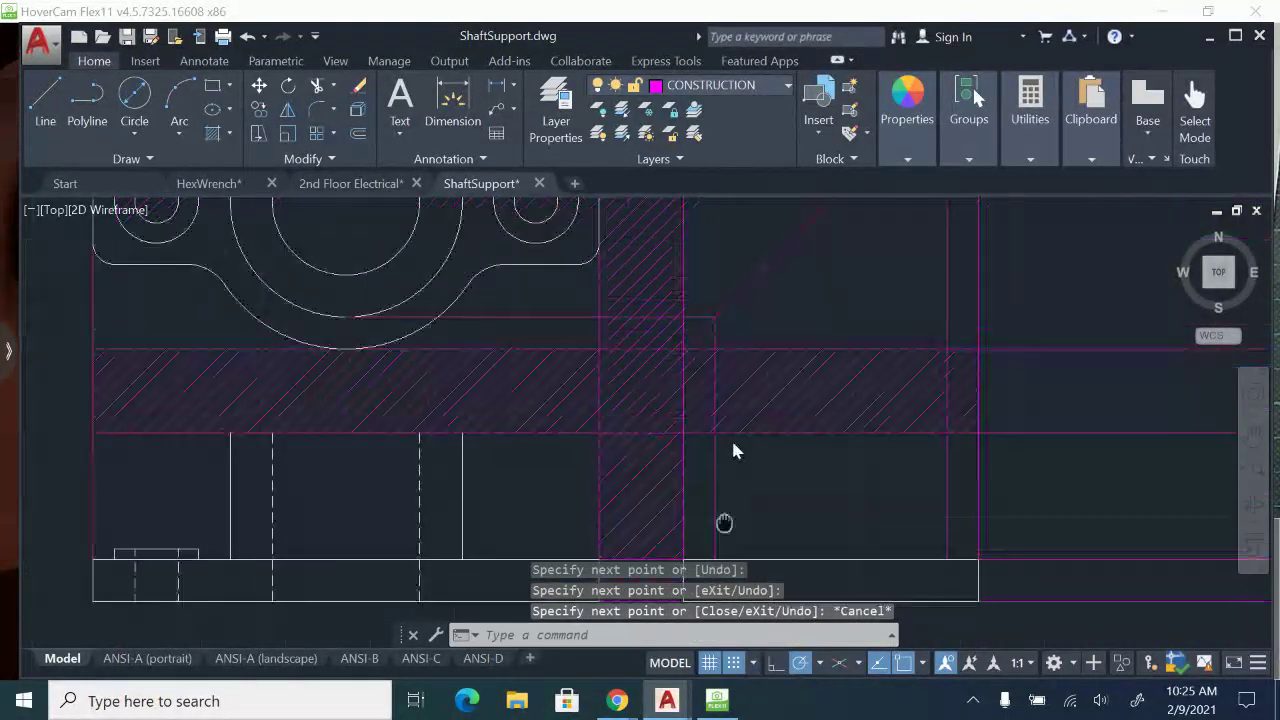
scroll(651, 349, "down", 2)
scroll(791, 420, "up", 2)
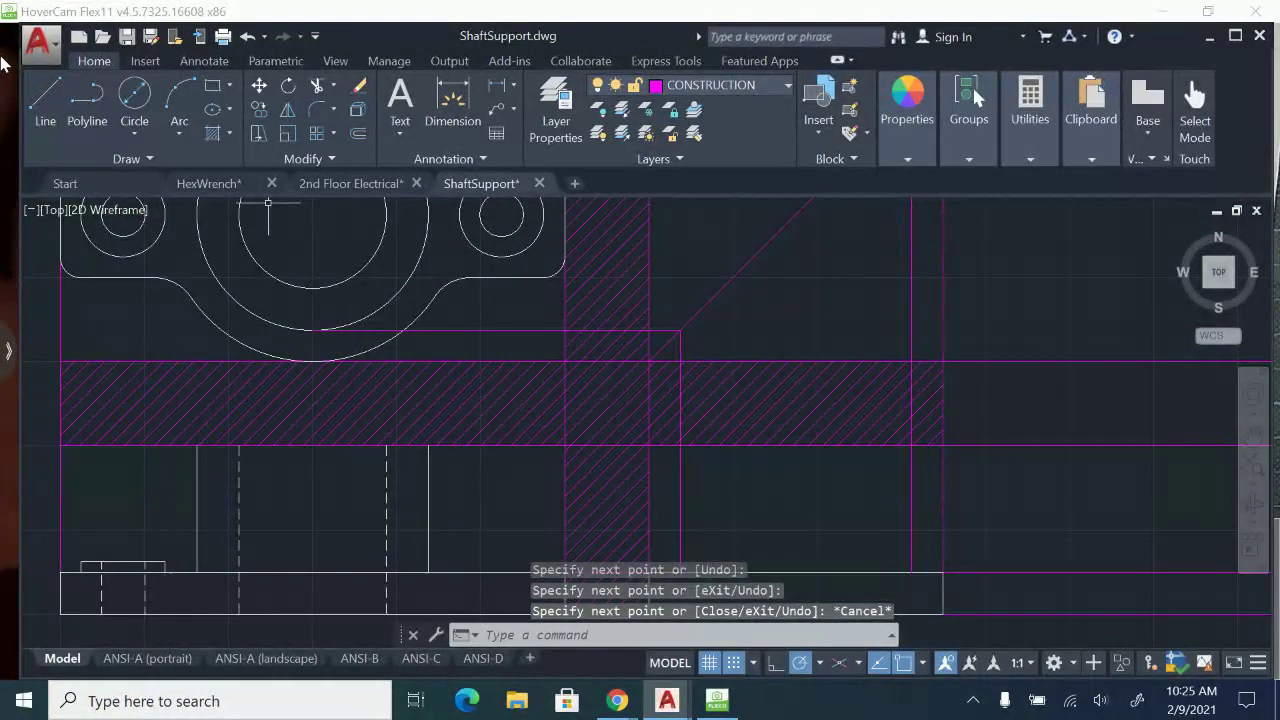
left_click_drag(20, 103, 23, 105)
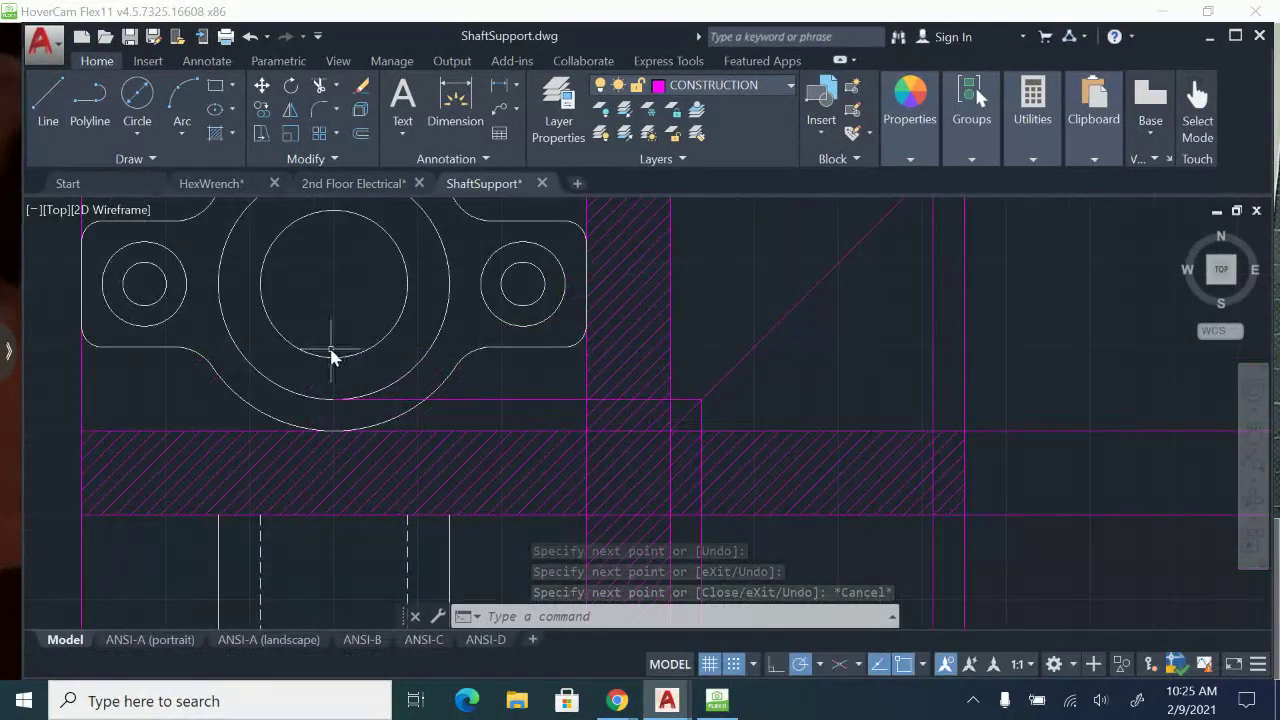
left_click(48, 95)
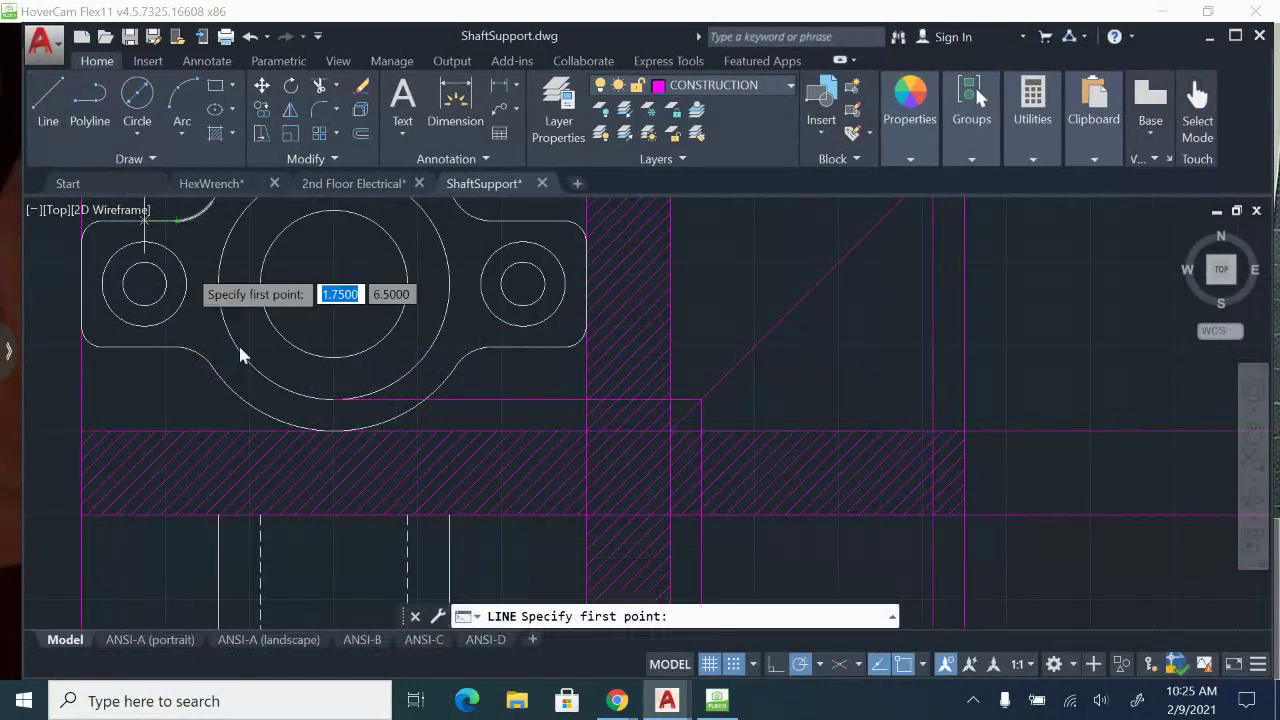
left_click(334, 360)
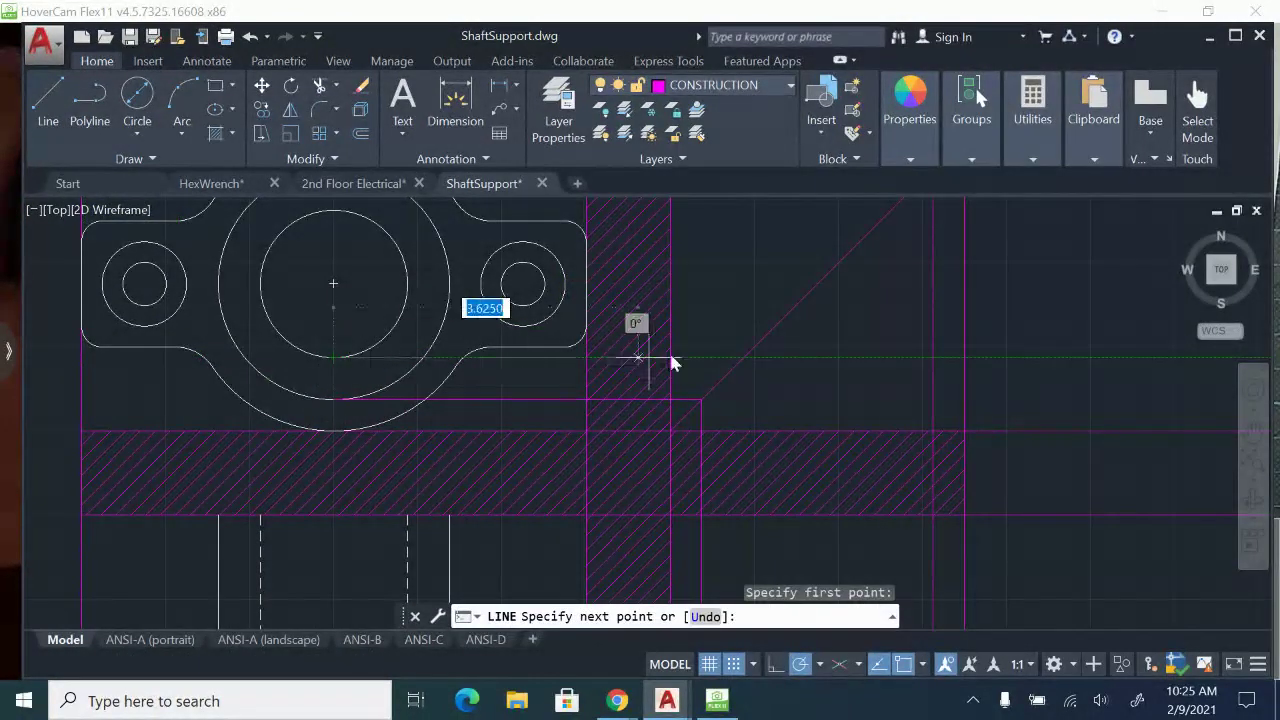
left_click(744, 357)
middle_click_drag(732, 442, 694, 215)
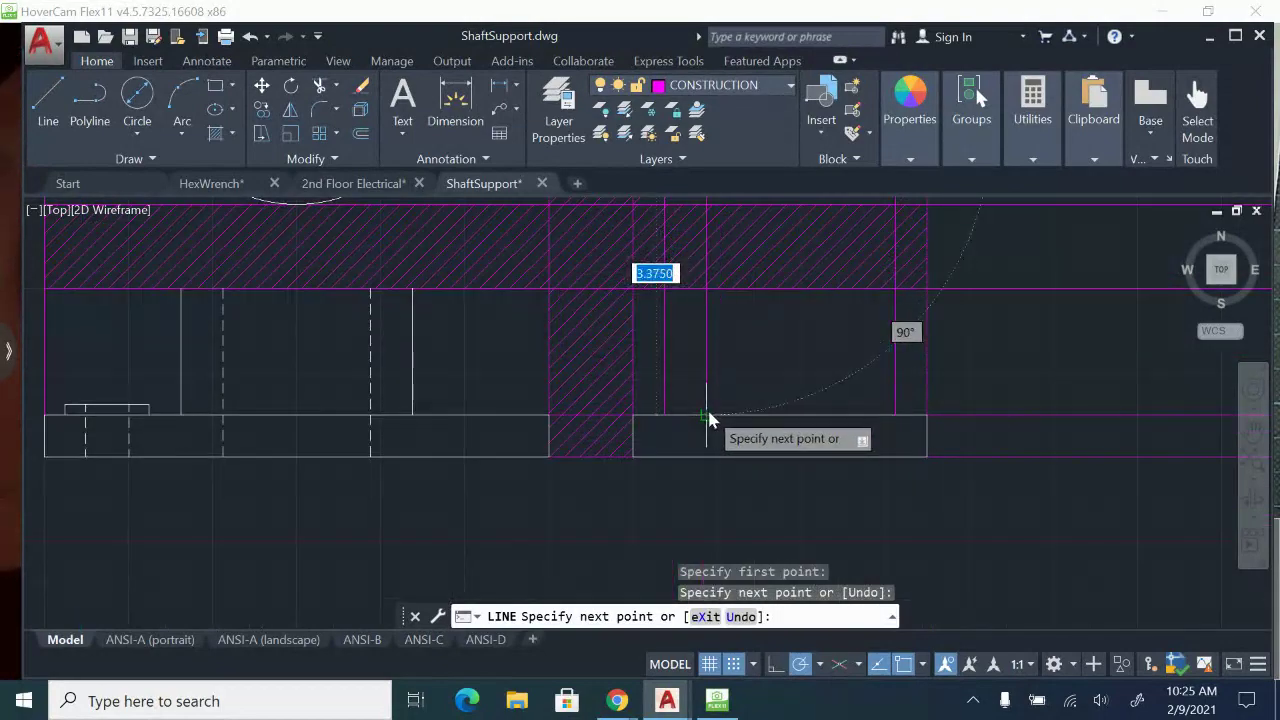
left_click(709, 455)
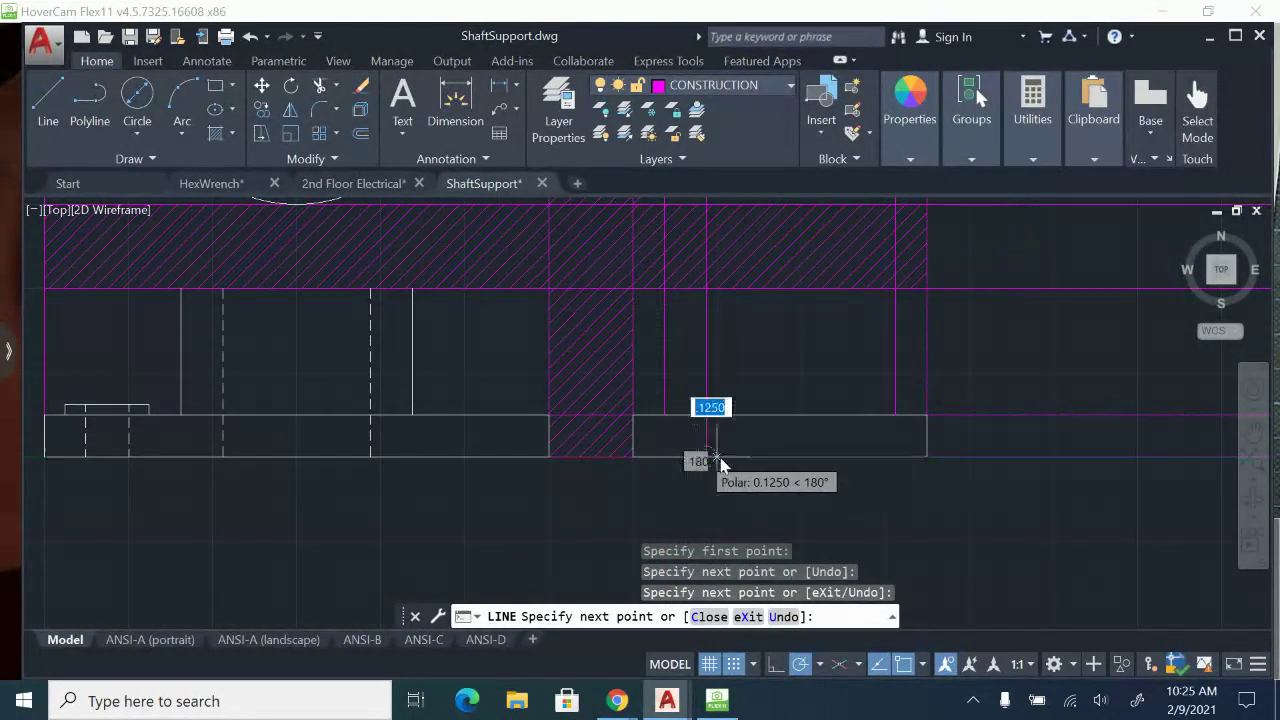
key("Escape")
Project the central bore circle's top quadrant across to the miter line and down to the side-view base's bottom edge.
middle_click_drag(721, 455, 734, 638)
key("Return")
middle_click_drag(230, 210, 224, 322)
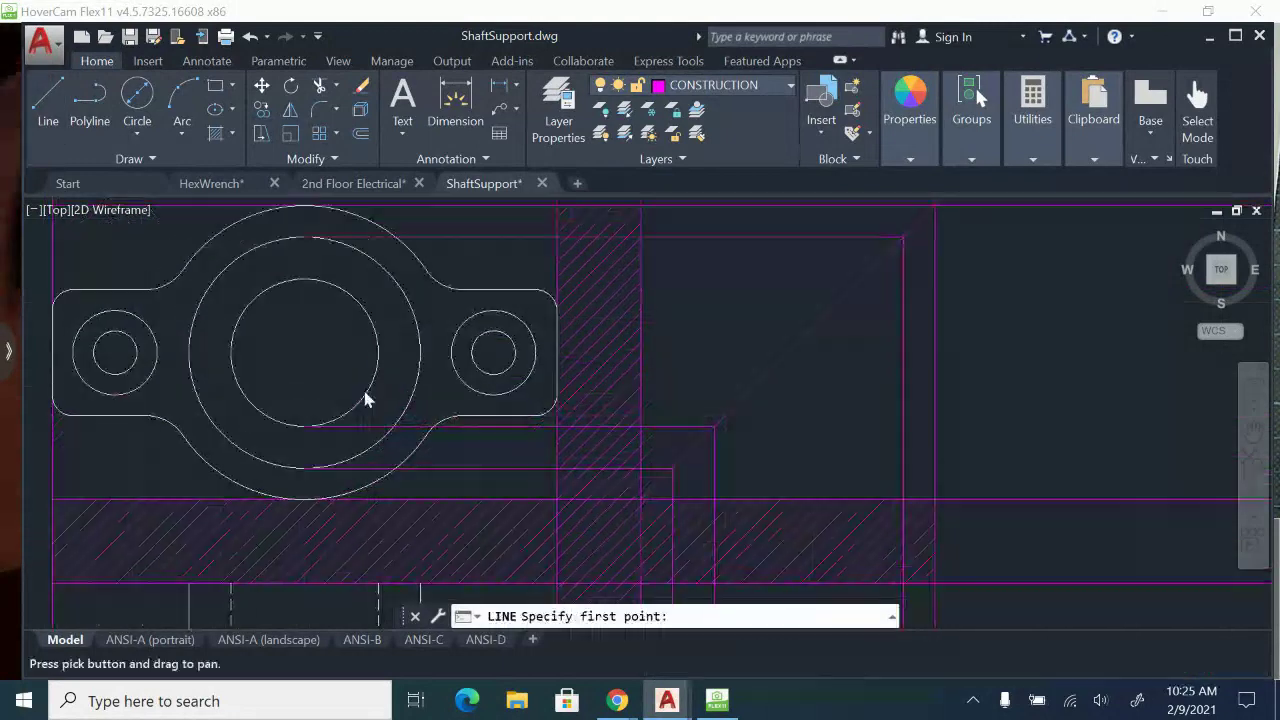
left_click(304, 280)
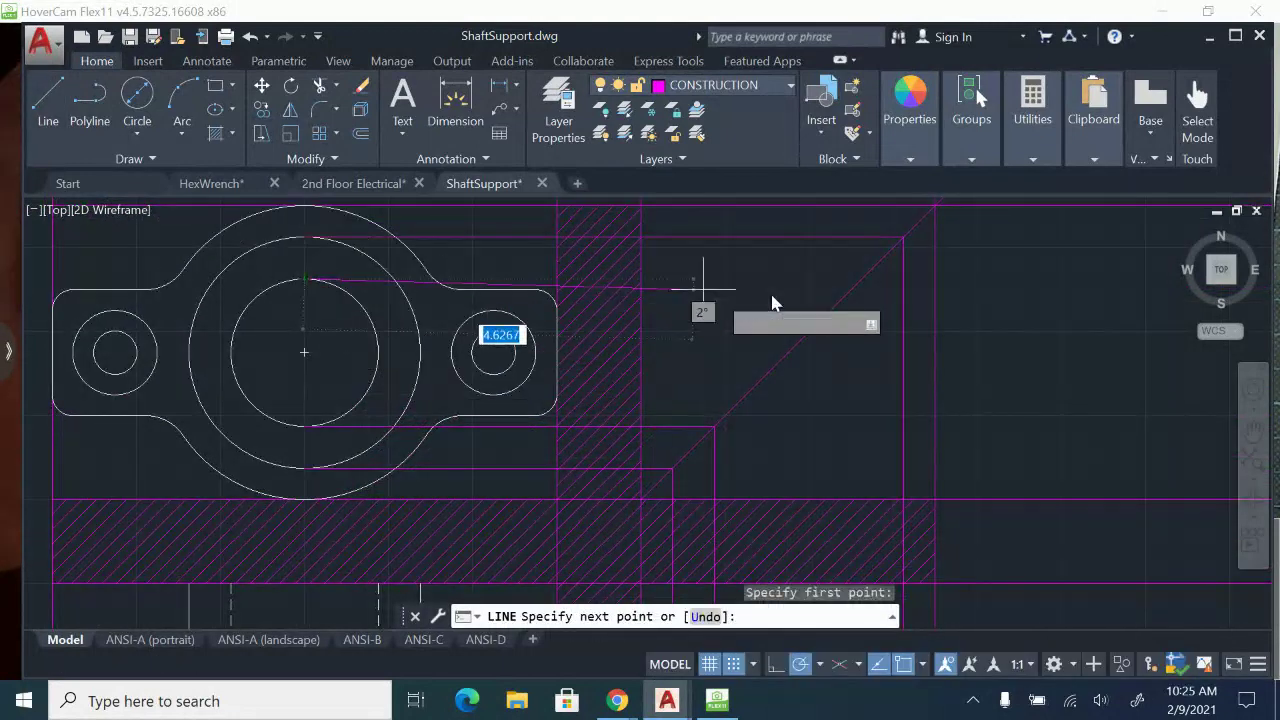
left_click(861, 279)
scroll(850, 366, "down", 1)
scroll(854, 490, "down", 1)
middle_click_drag(860, 535, 844, 368)
scroll(845, 385, "up", 1)
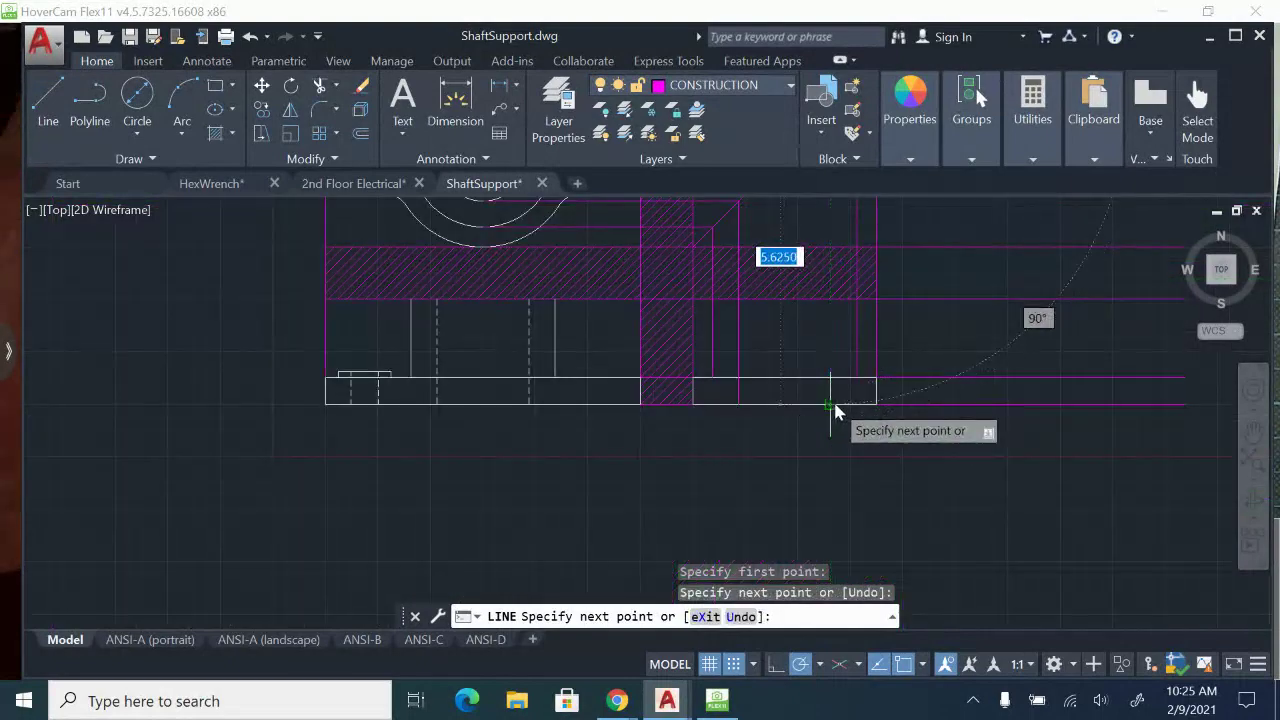
left_click(831, 405)
key("Escape")
scroll(766, 323, "up", 2)
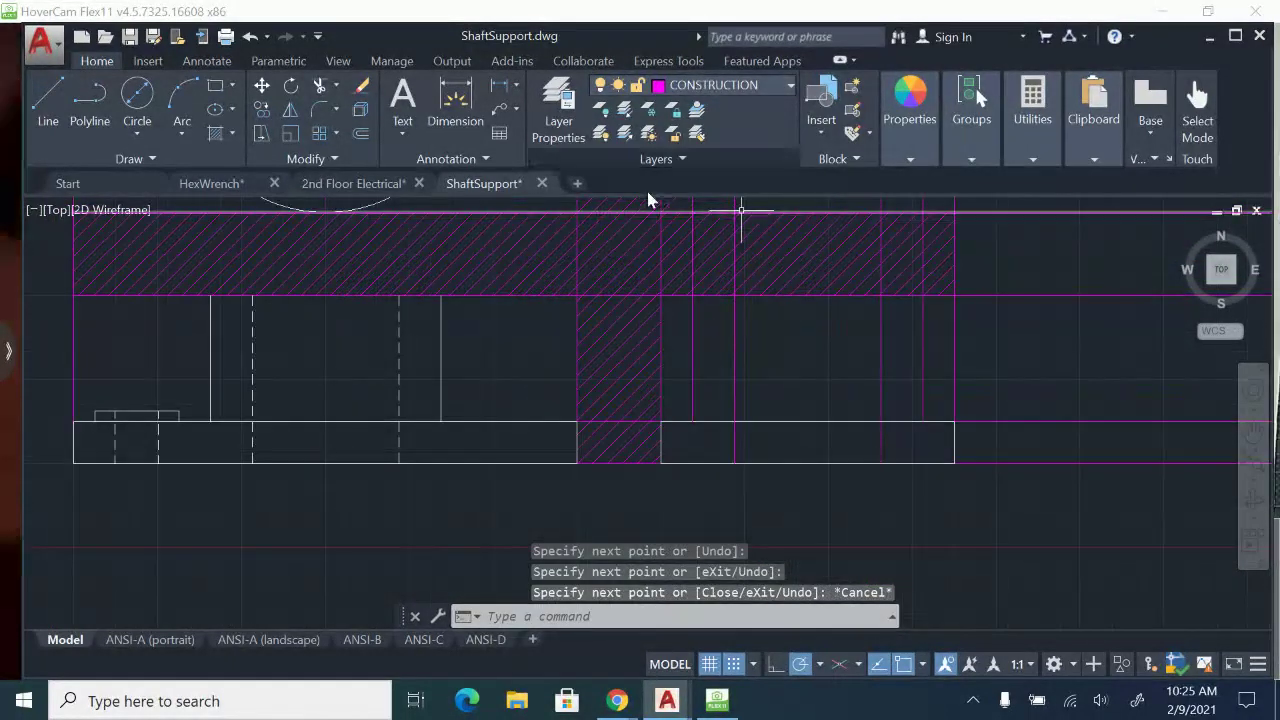
On the VISIBLE layer, outline the side view's boss with lines up from the base's top edge, 2.75 across, and back down.
left_click(731, 86)
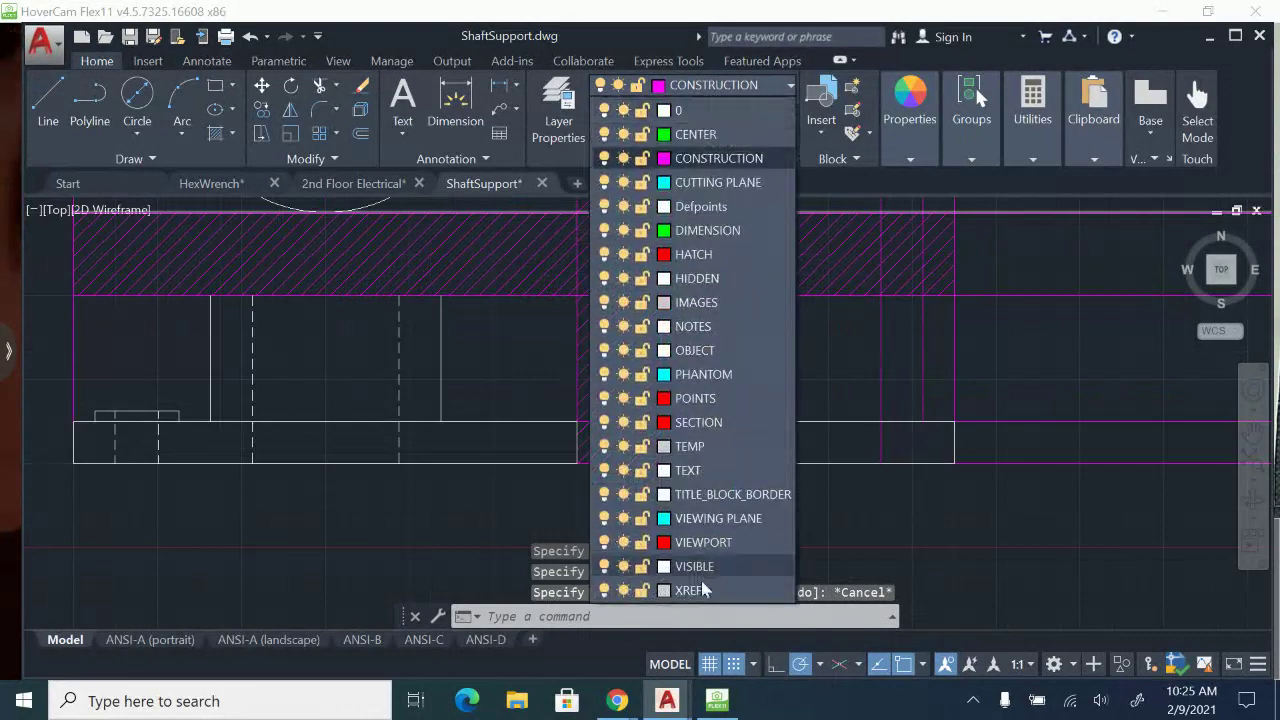
left_click(704, 567)
left_click(48, 100)
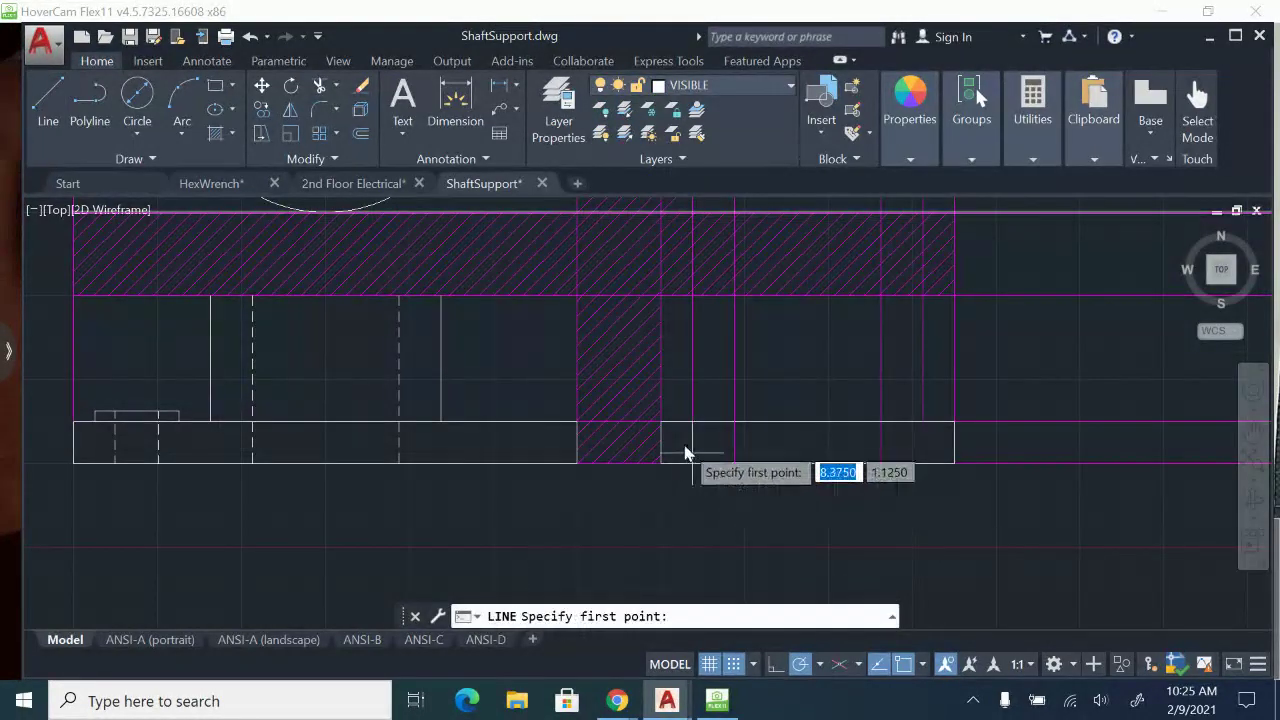
scroll(684, 440, "up", 2)
left_click(700, 414)
middle_click_drag(700, 414, 704, 542)
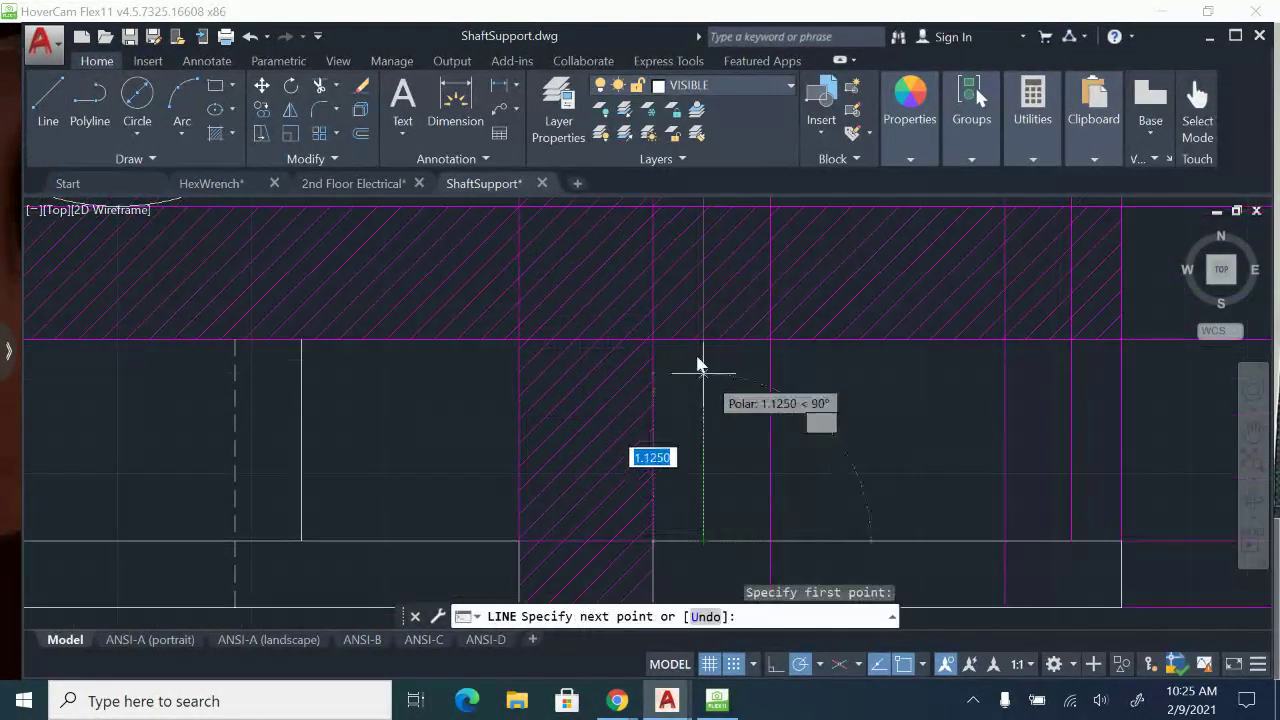
left_click(703, 341)
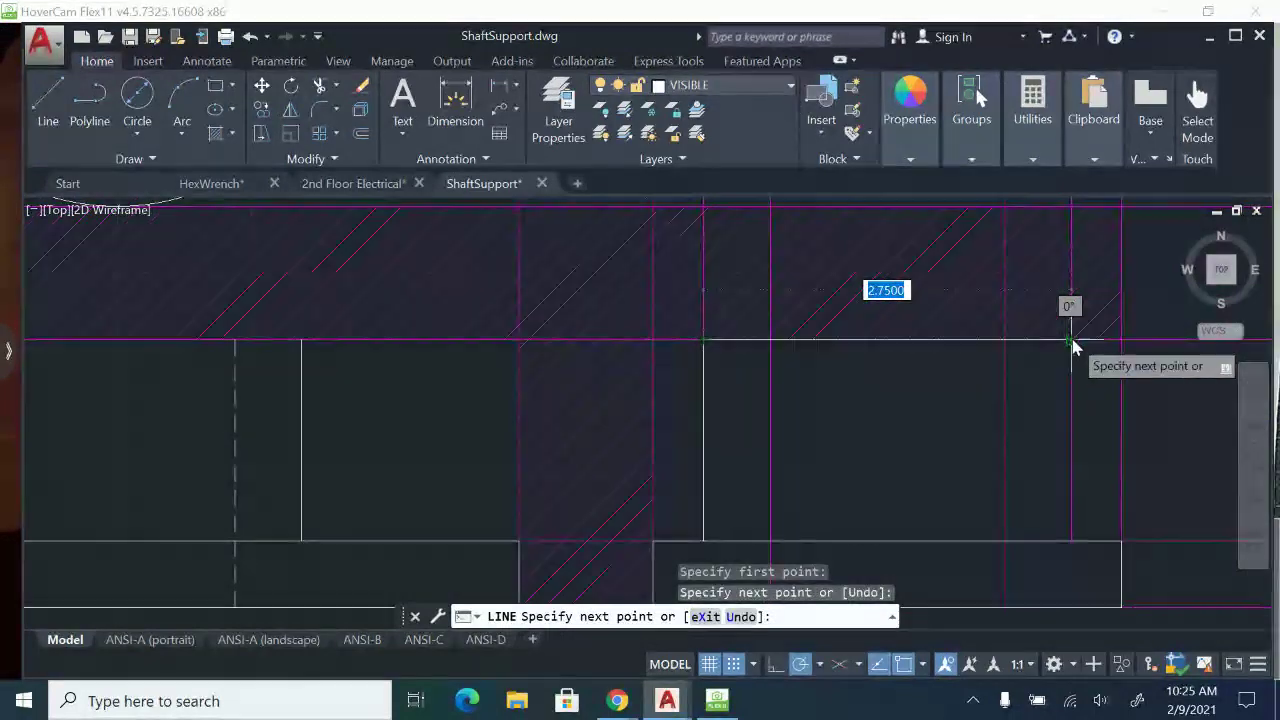
left_click(1071, 341)
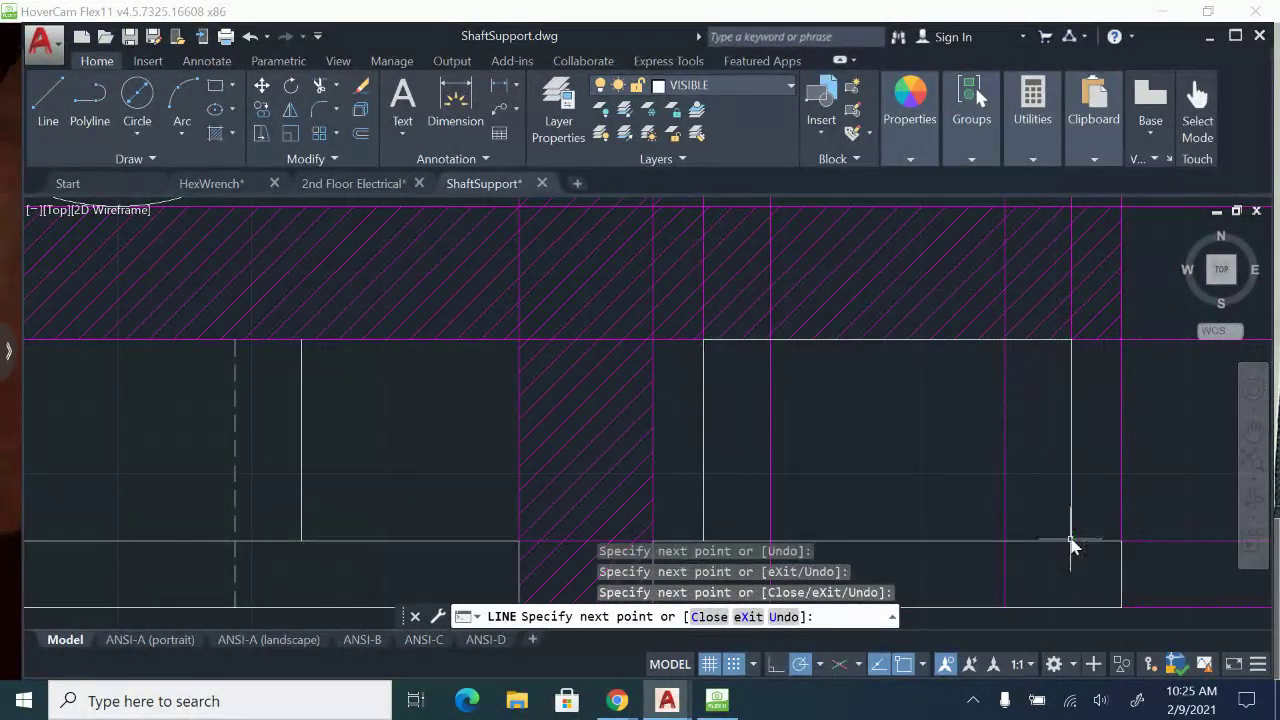
key("Escape")
On the HIDDEN layer, draw the side-view bore's left edge from the boss top to the base's bottom edge.
scroll(1008, 405, "down", 2)
left_click(735, 88)
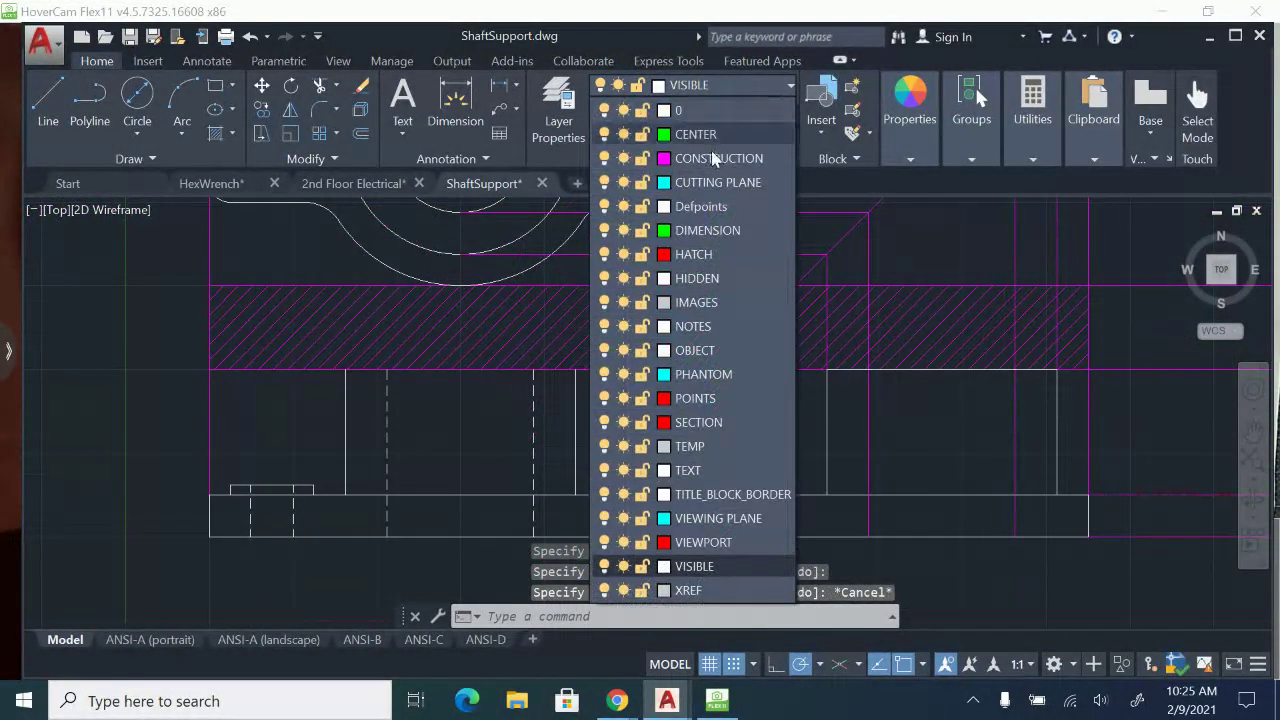
left_click(700, 277)
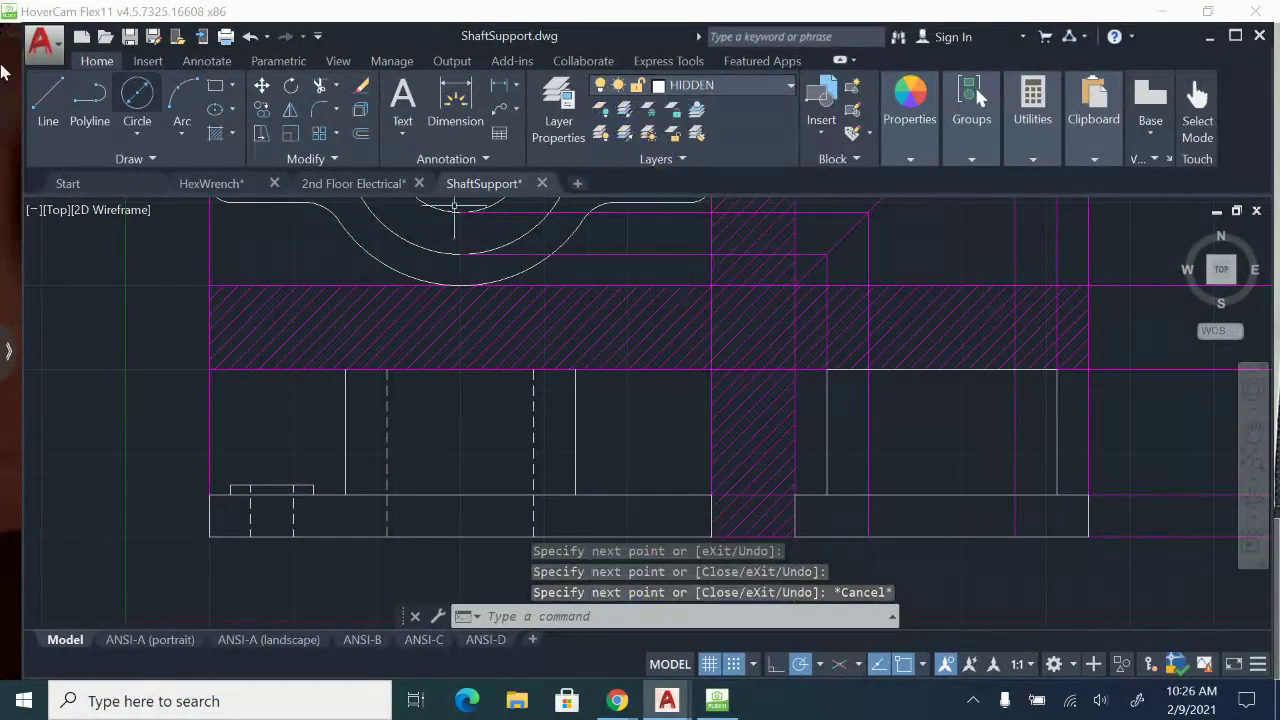
left_click(48, 97)
scroll(843, 363, "up", 2)
left_click(847, 293)
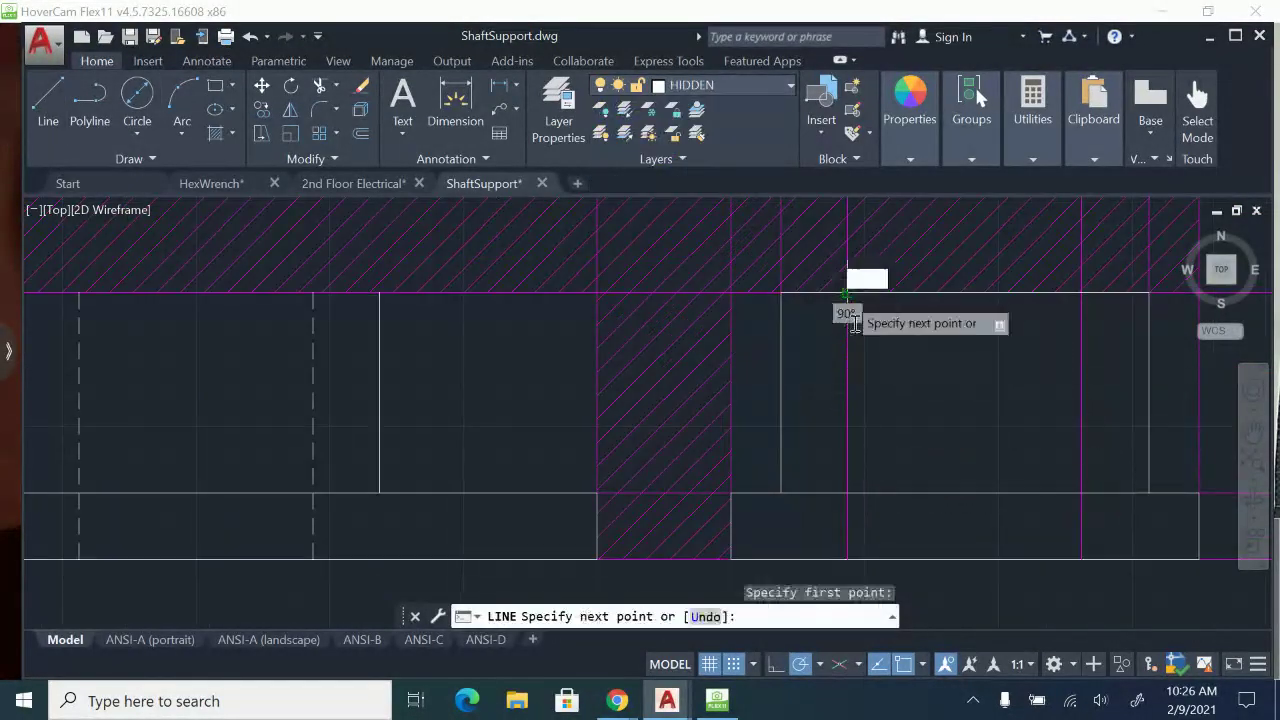
left_click(847, 558)
key("Escape")
Draw the side-view bore's right hidden edge from the boss top to the base's bottom edge.
middle_click_drag(1048, 486, 869, 500)
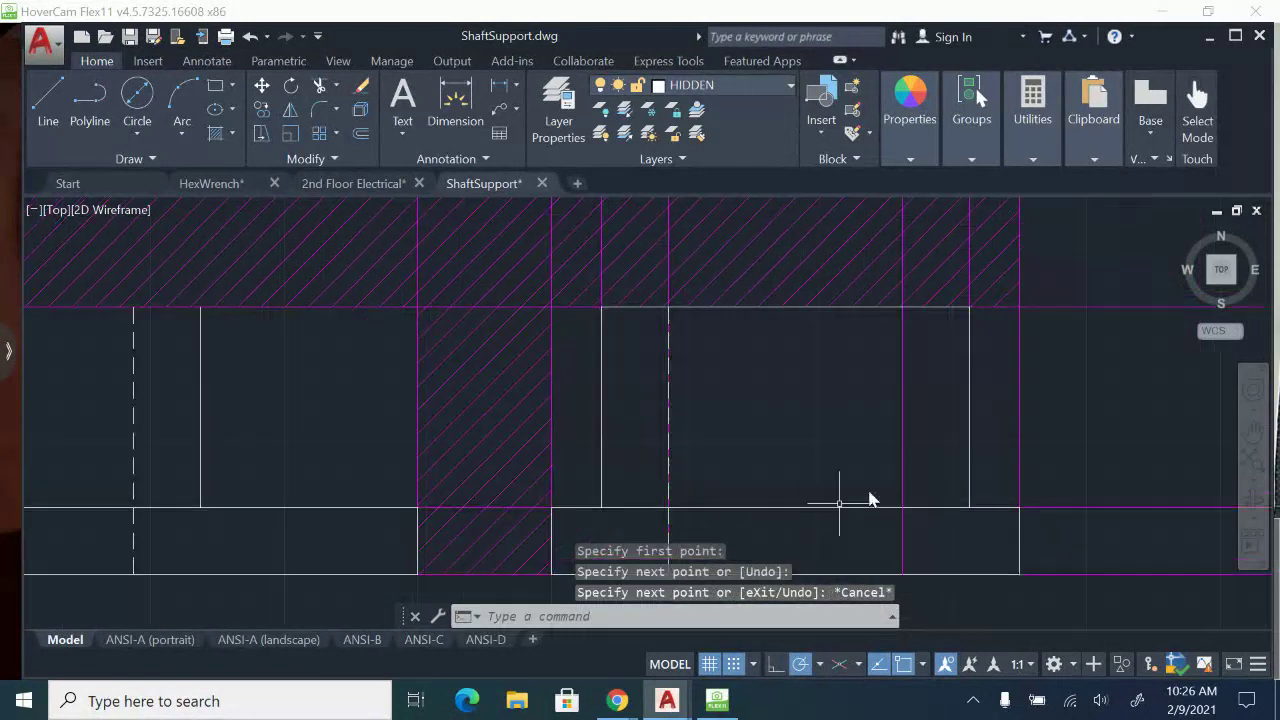
key("space")
left_click(903, 307)
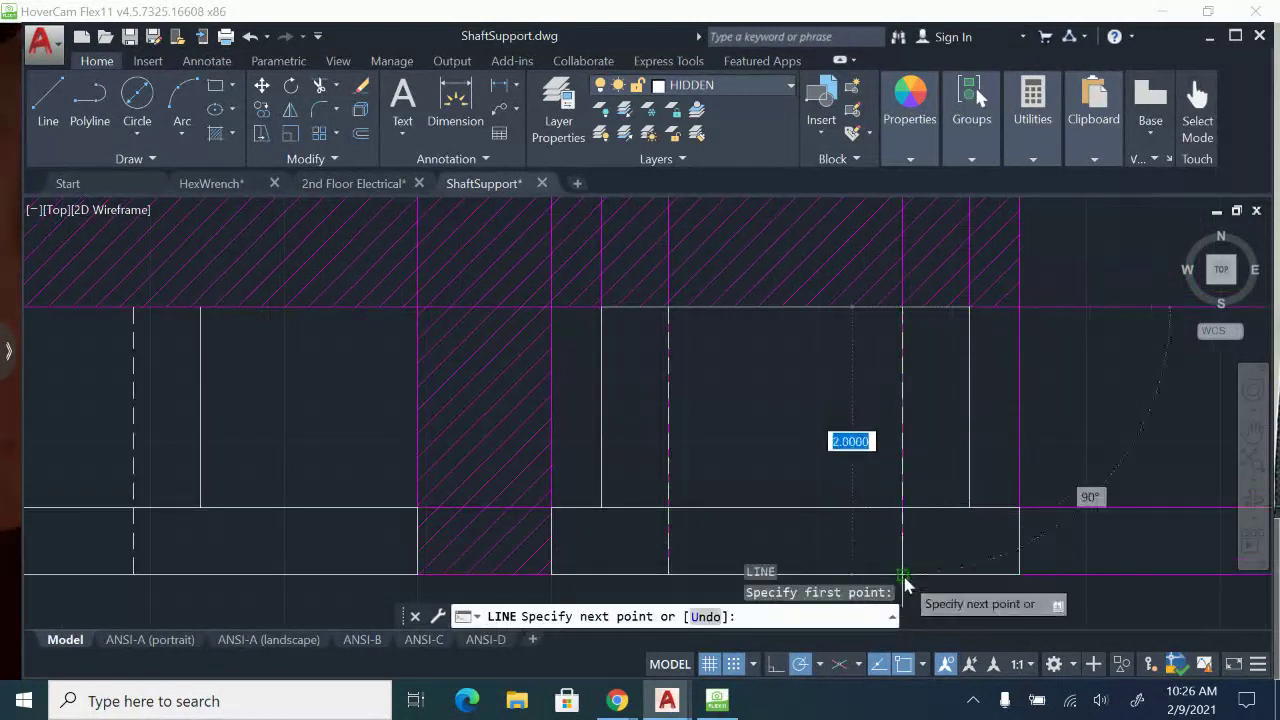
left_click(903, 570)
key("Escape")
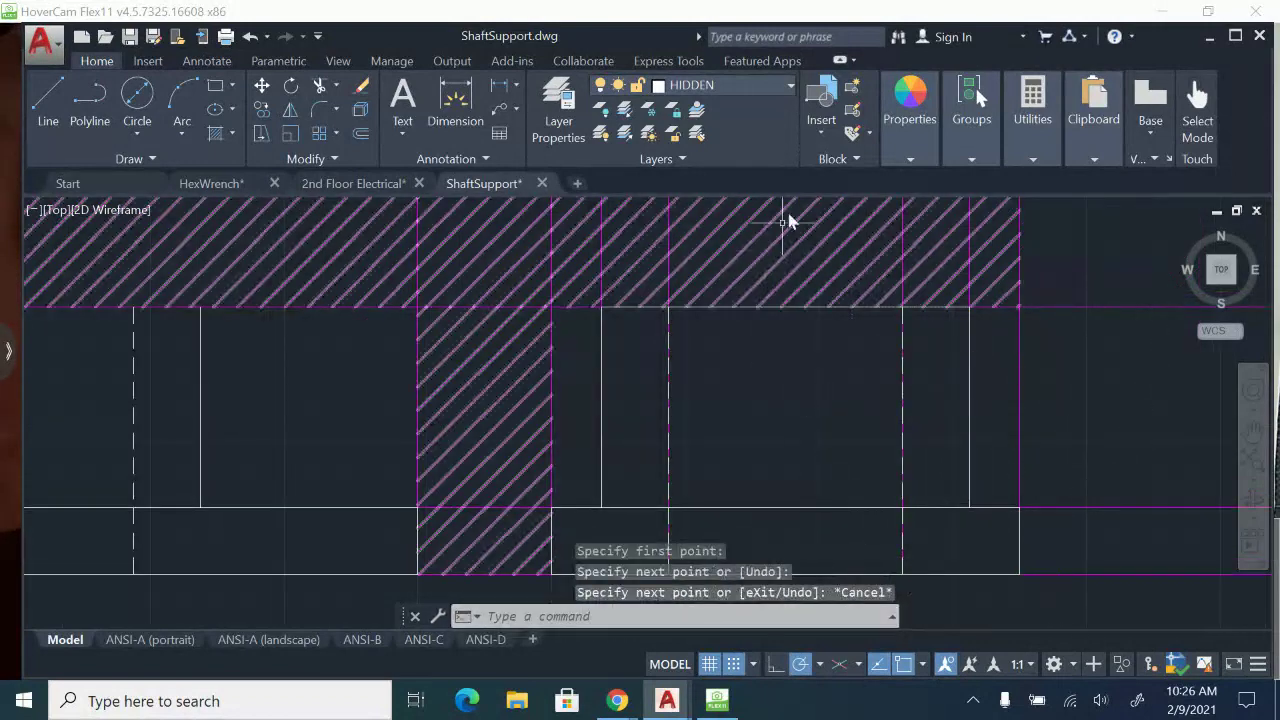
Turn off the CONSTRUCTION layer to check the front and side views without projection lines.
left_click(787, 87)
left_click(604, 158)
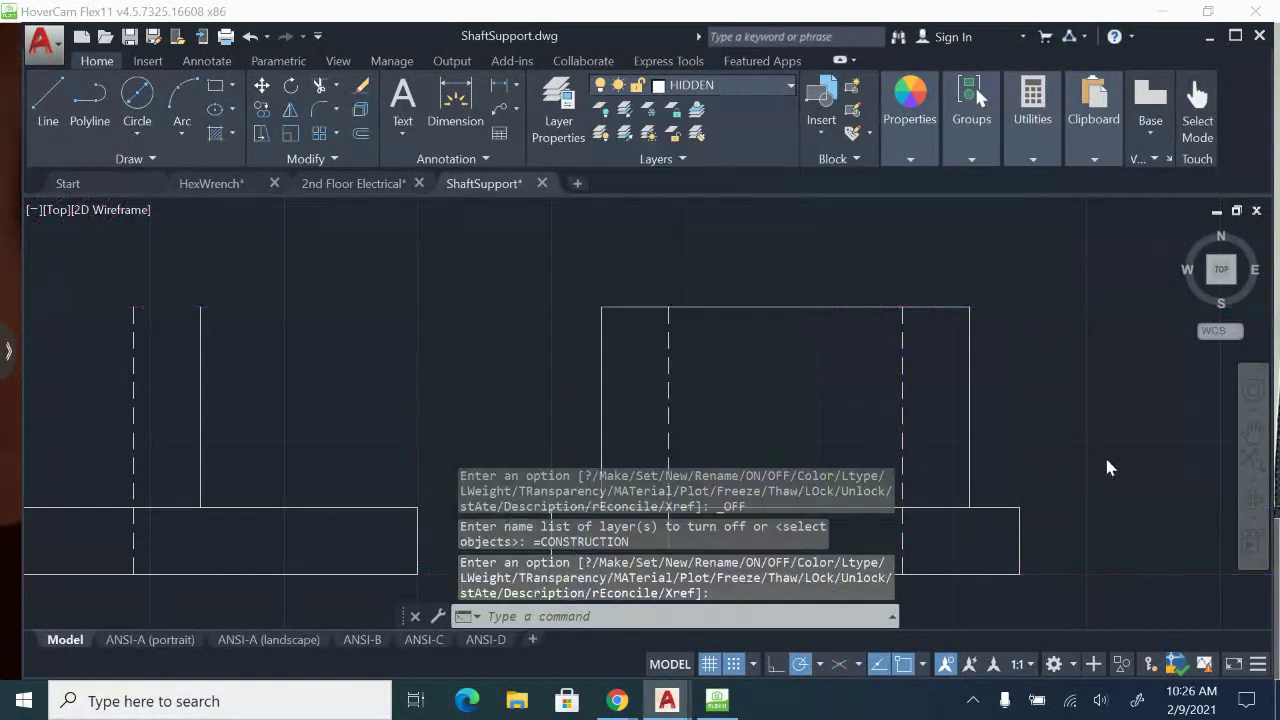
scroll(1083, 458, "down", 5)
mouse_move(1061, 426)
middle_mouse_down()
mouse_move(991, 280)
mouse_move(998, 336)
middle_mouse_up()
scroll(690, 338, "up", 2)
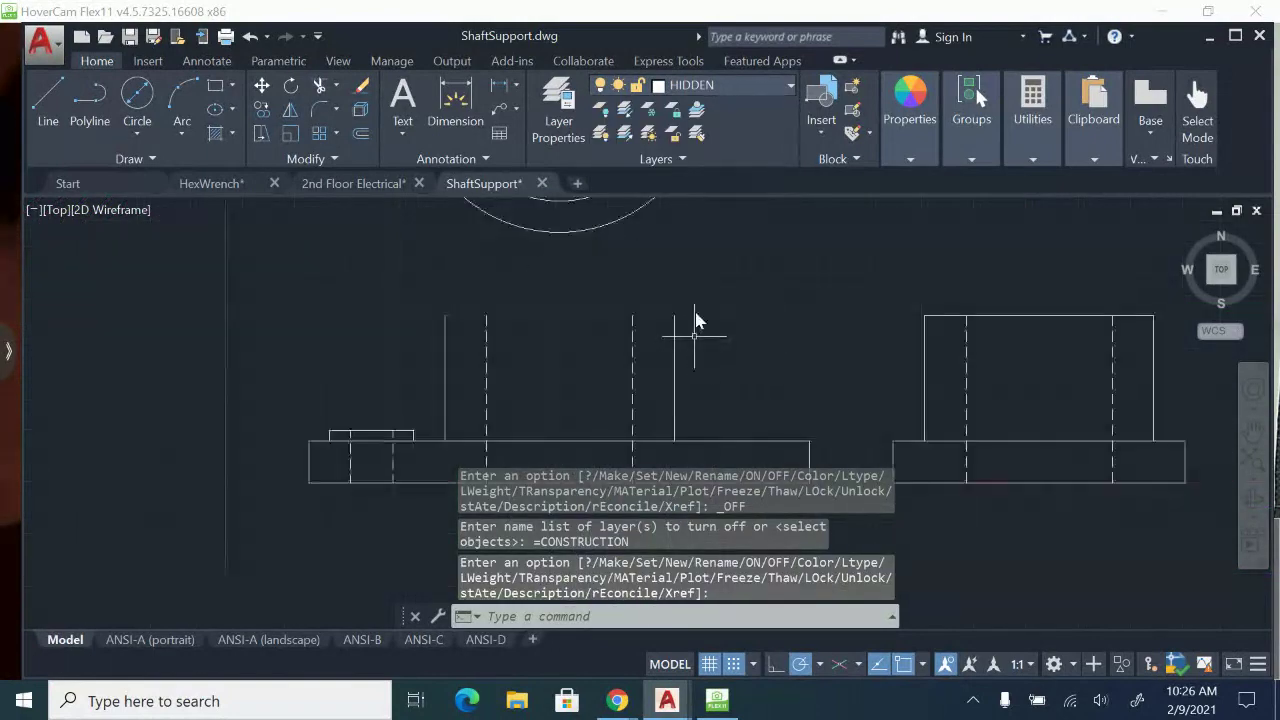
On the VISIBLE layer, close the top of the front view's central boss with a 2.75 horizontal line.
left_click(787, 86)
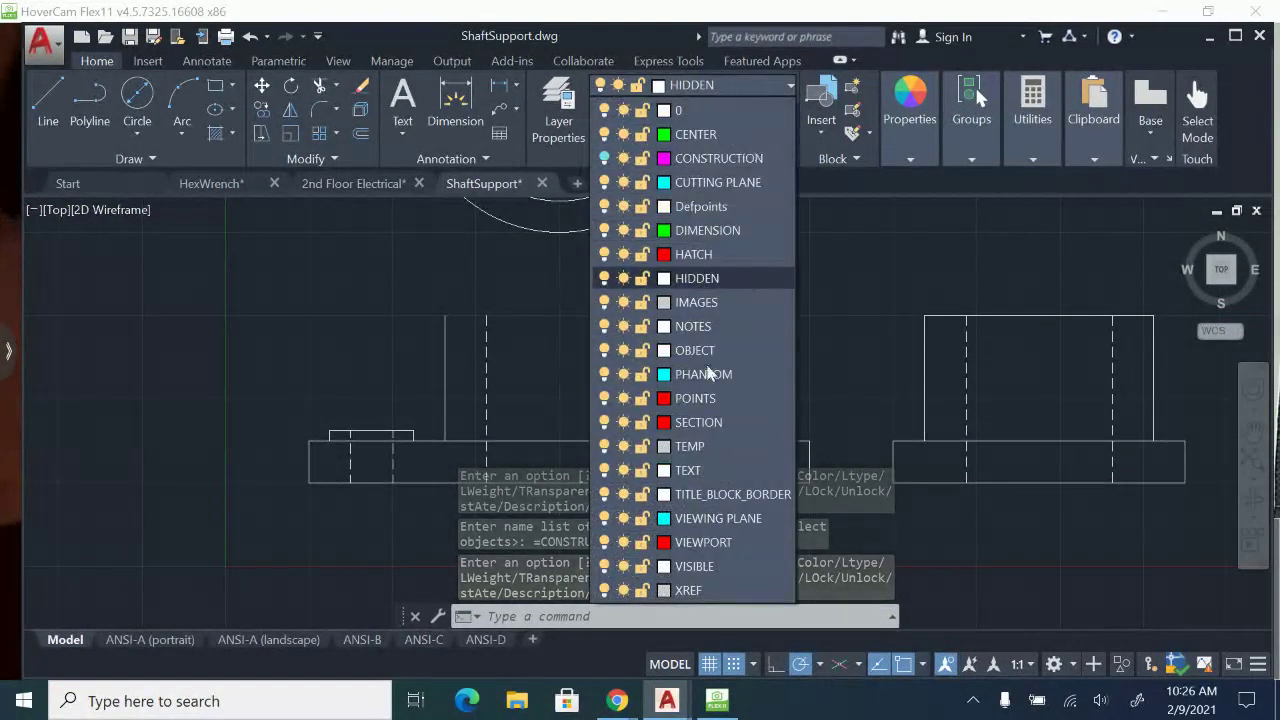
left_click(713, 564)
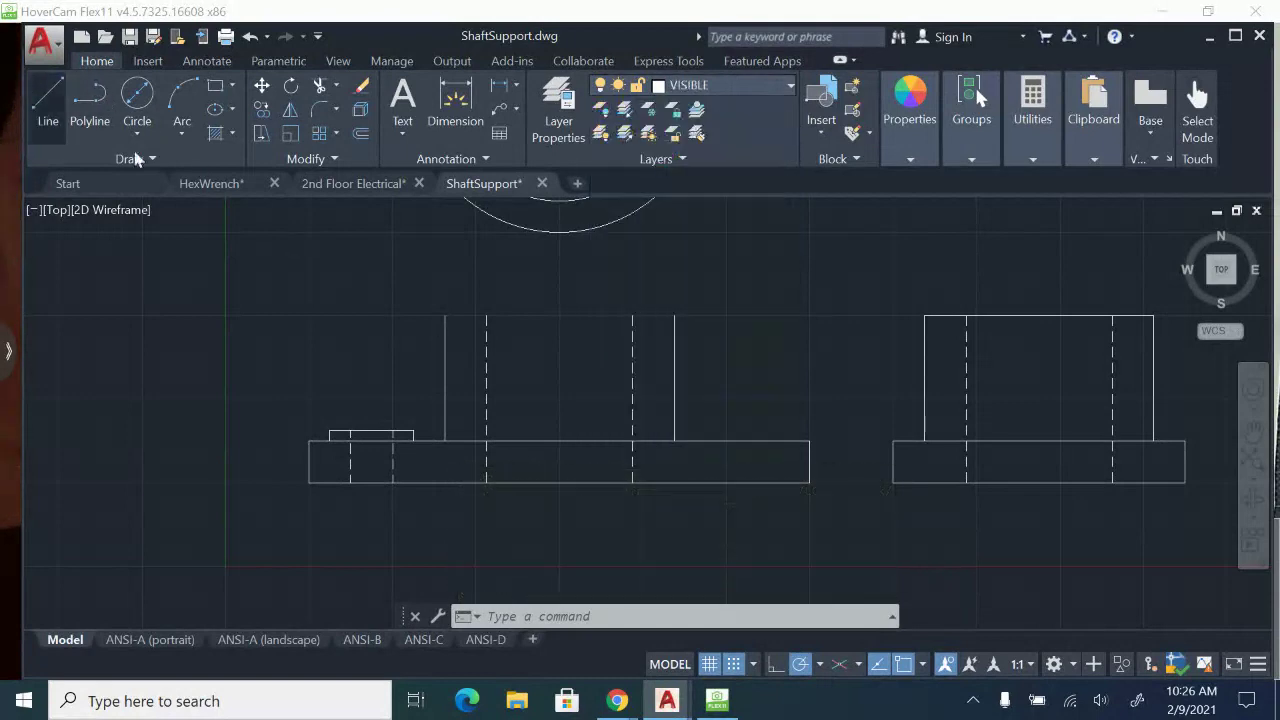
left_click(48, 100)
left_click(445, 316)
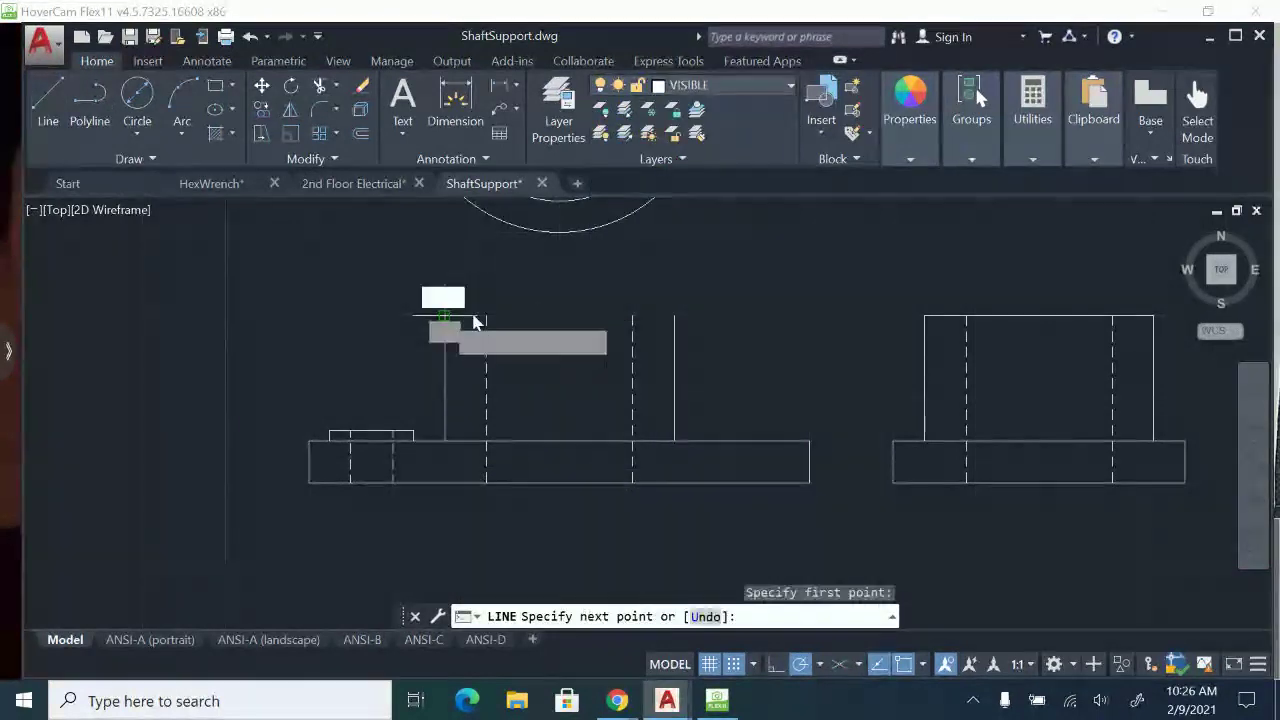
left_click(675, 316)
key("Escape")
Examine the three views for missing edges, comparing the side view's base with the top view's right lug.
scroll(923, 393, "down", 2)
mouse_move(923, 396)
middle_mouse_down()
mouse_move(879, 453)
mouse_move(804, 494)
middle_mouse_up()
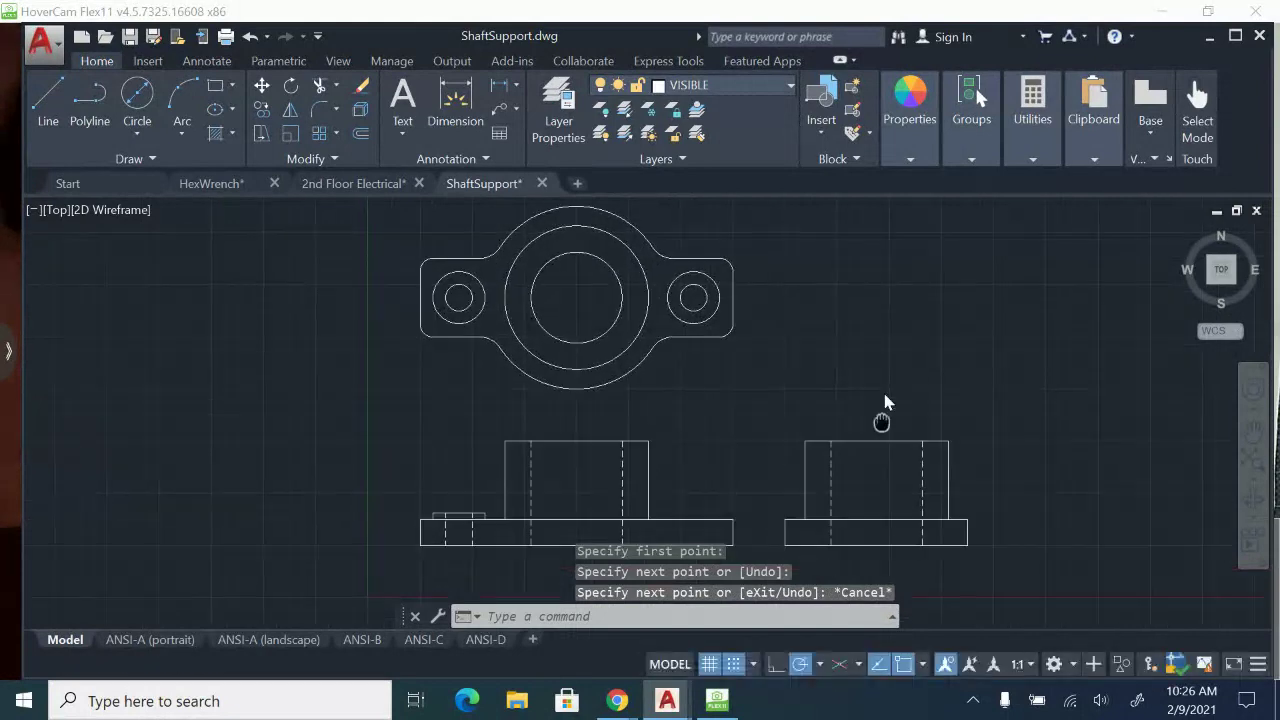
middle_click_drag(885, 402, 890, 349)
scroll(827, 478, "up", 2)
left_click(864, 443)
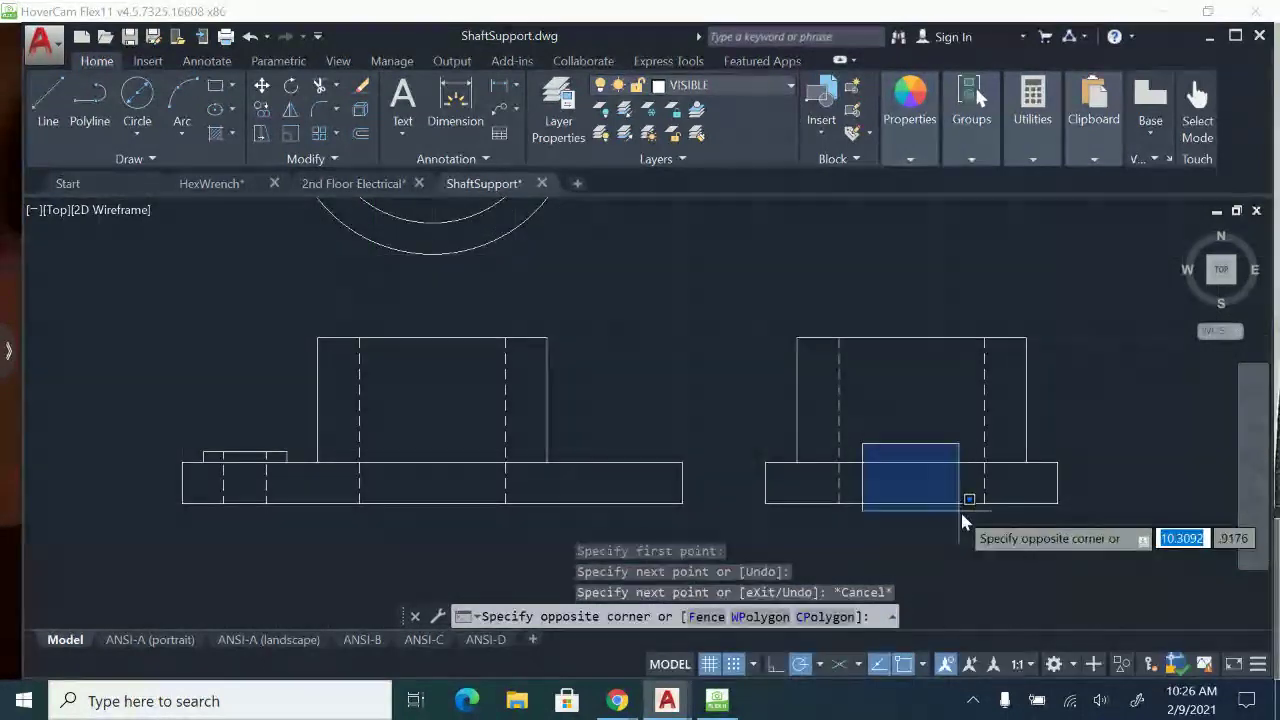
key("Escape")
middle_click_drag(808, 264, 880, 499)
left_click(689, 250)
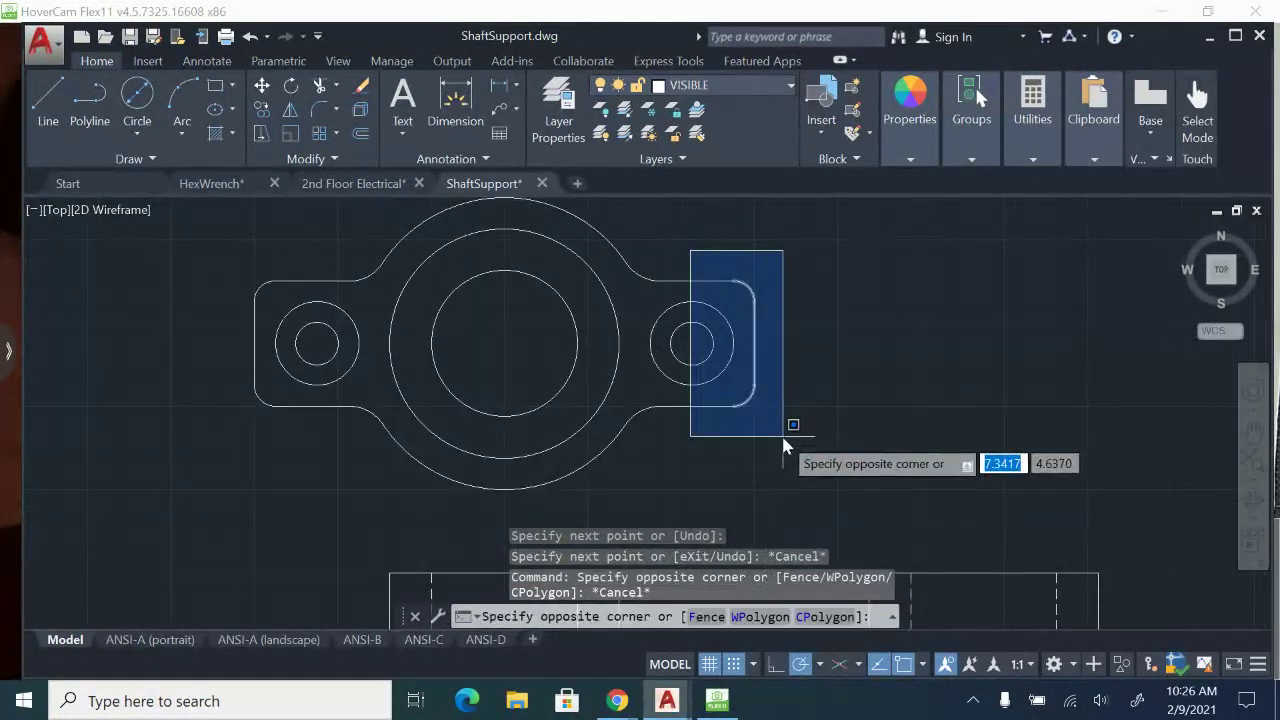
key("Escape")
Turn the CONSTRUCTION layer on and make it the current layer.
left_click(737, 88)
left_click(603, 166)
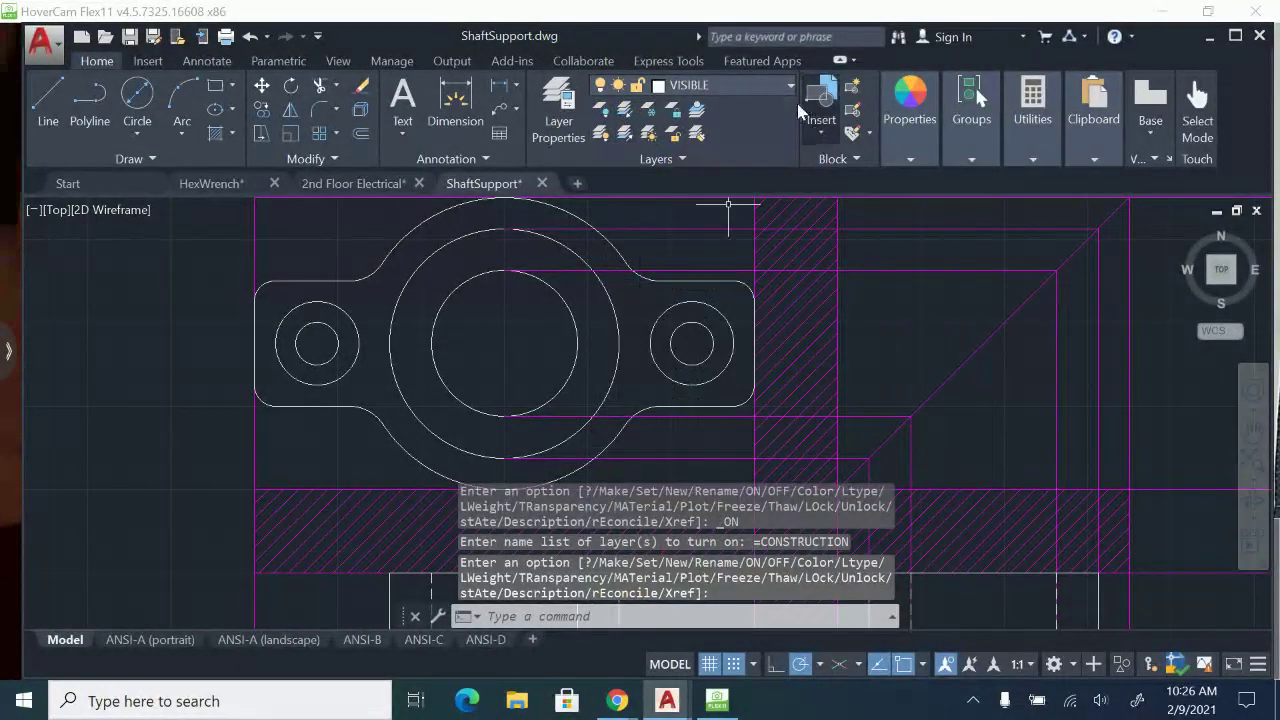
left_click(790, 87)
left_click(693, 163)
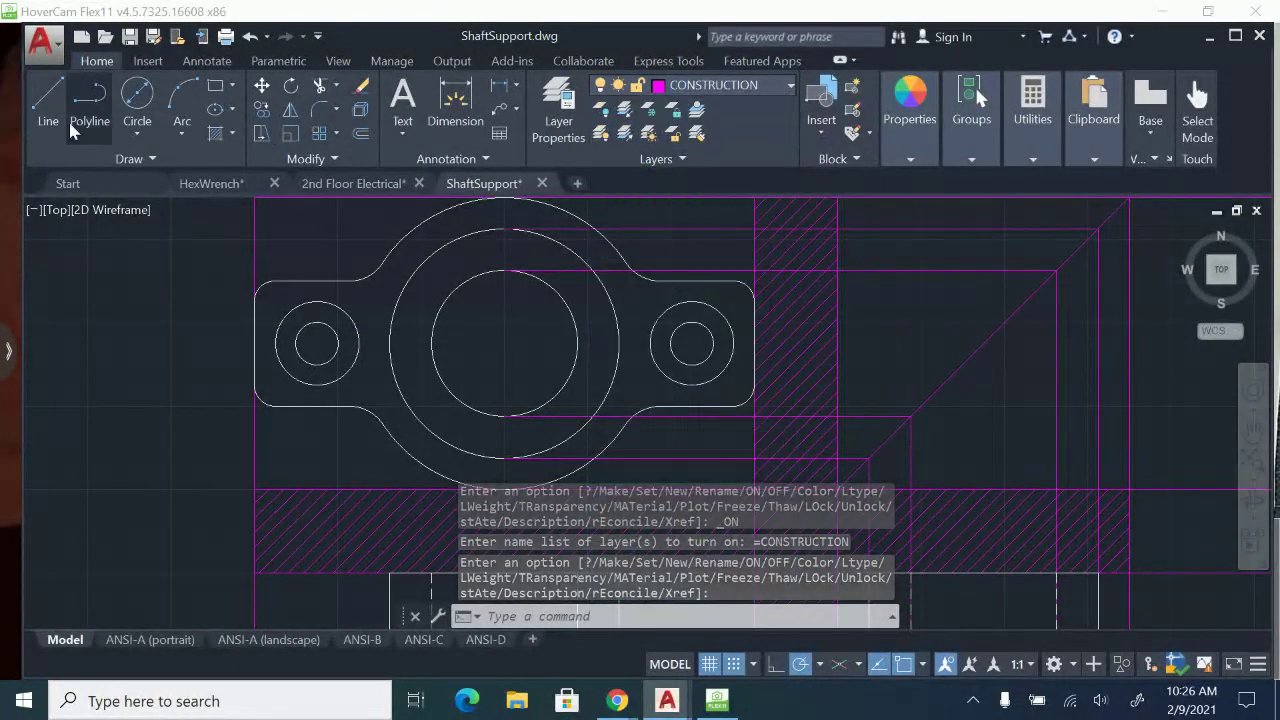
Project the right lug's upper straight edge from its corner tangent point to the miter line and down to the side-view base's bottom edge.
type("l")
key("Return")
scroll(770, 318, "up", 2)
middle_click_drag(709, 287, 677, 371)
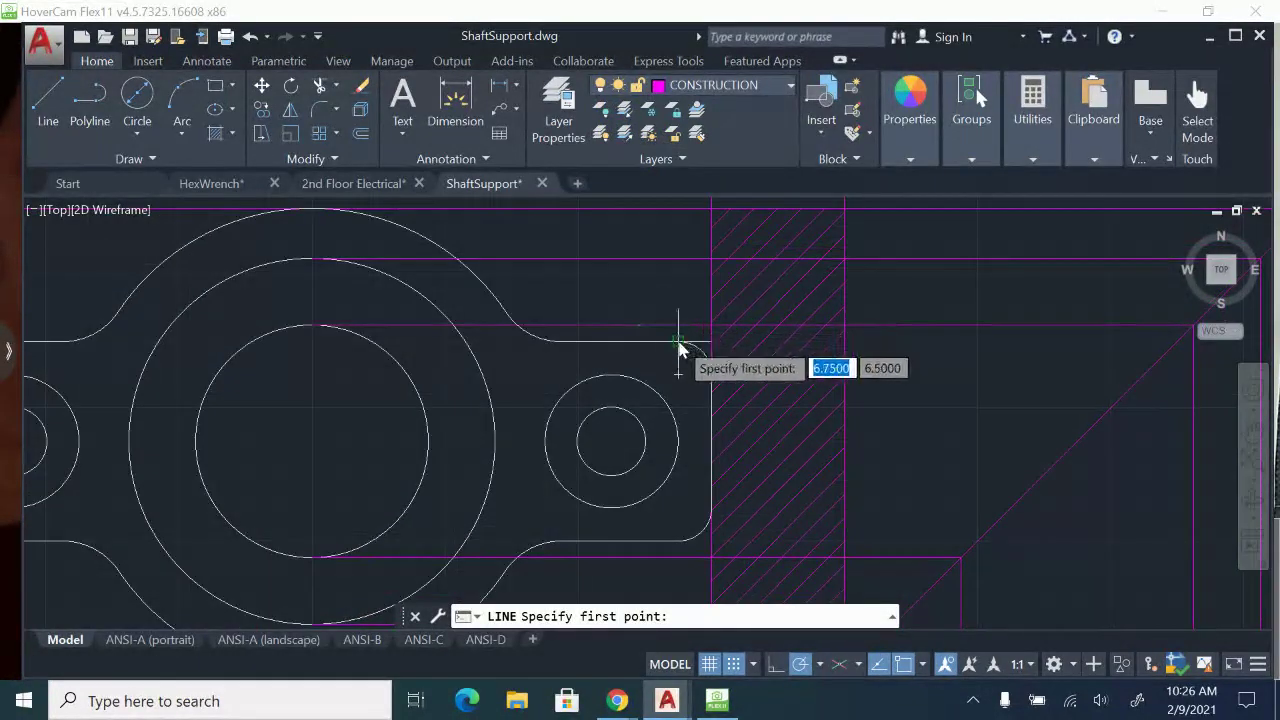
left_click(682, 341)
middle_click_drag(843, 350, 568, 345)
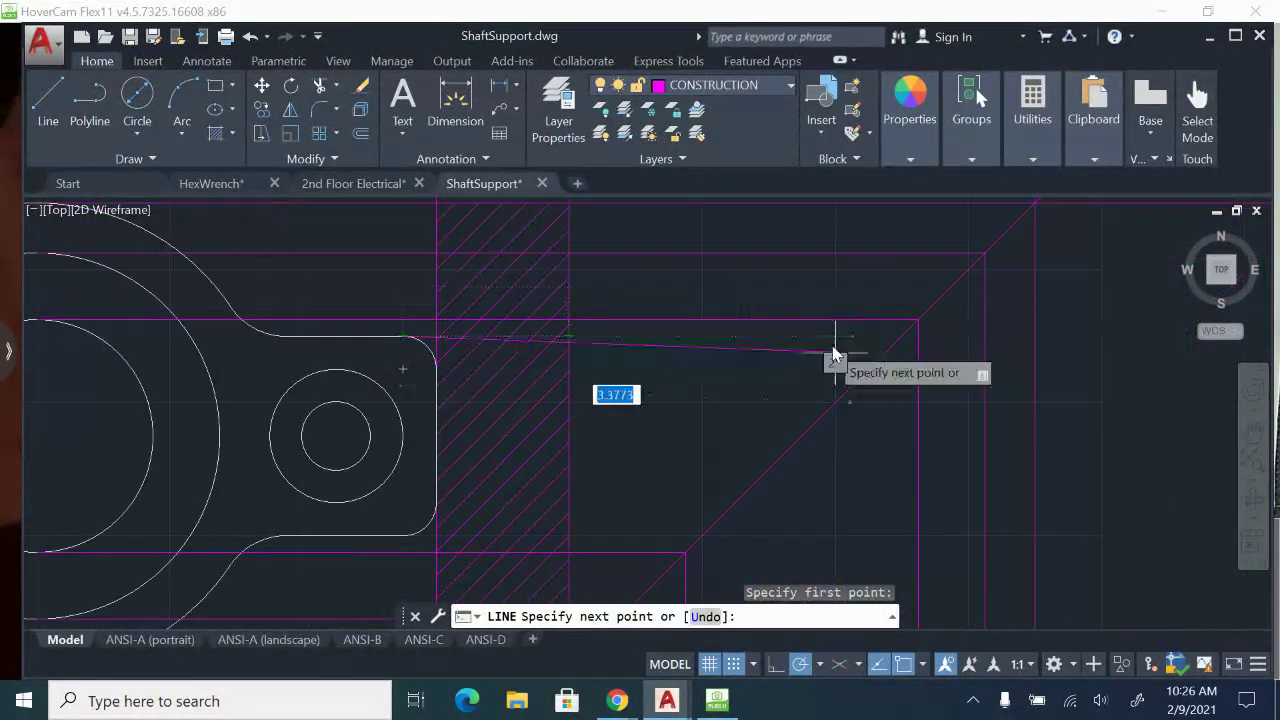
left_click(900, 338)
scroll(890, 370, "up", 3)
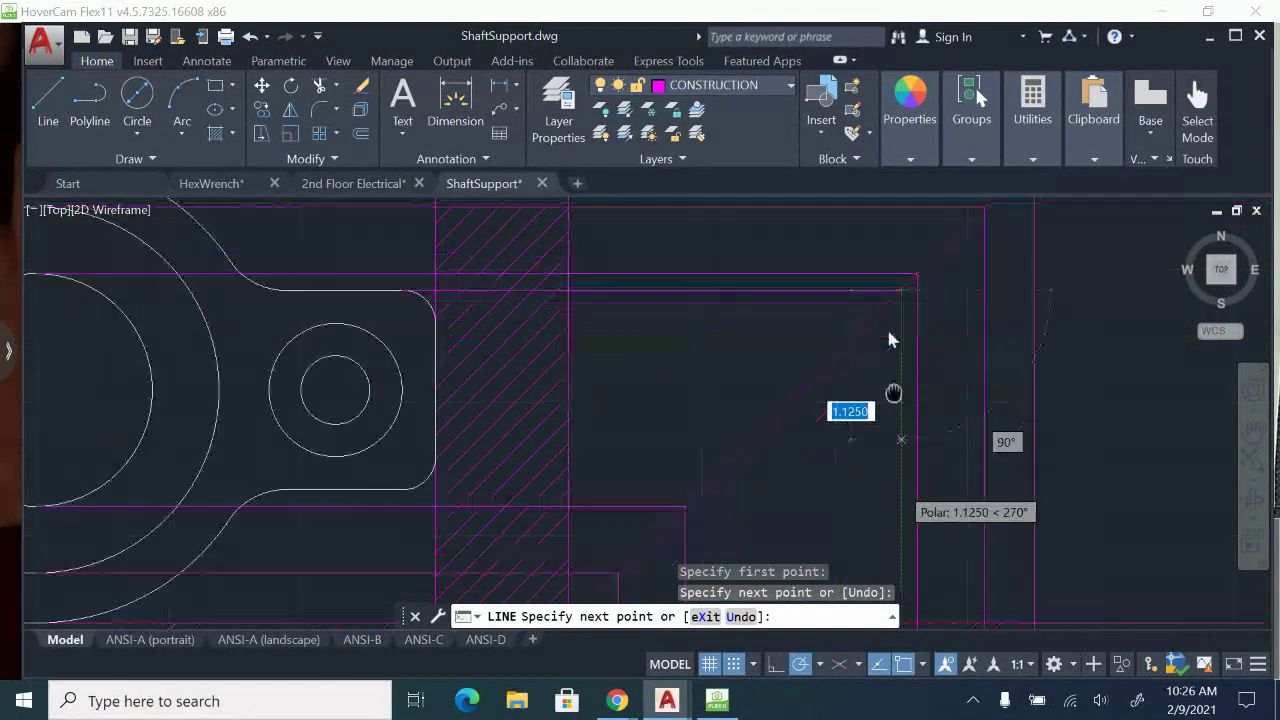
middle_click_drag(886, 371, 874, 205)
middle_click_drag(882, 354, 882, 225)
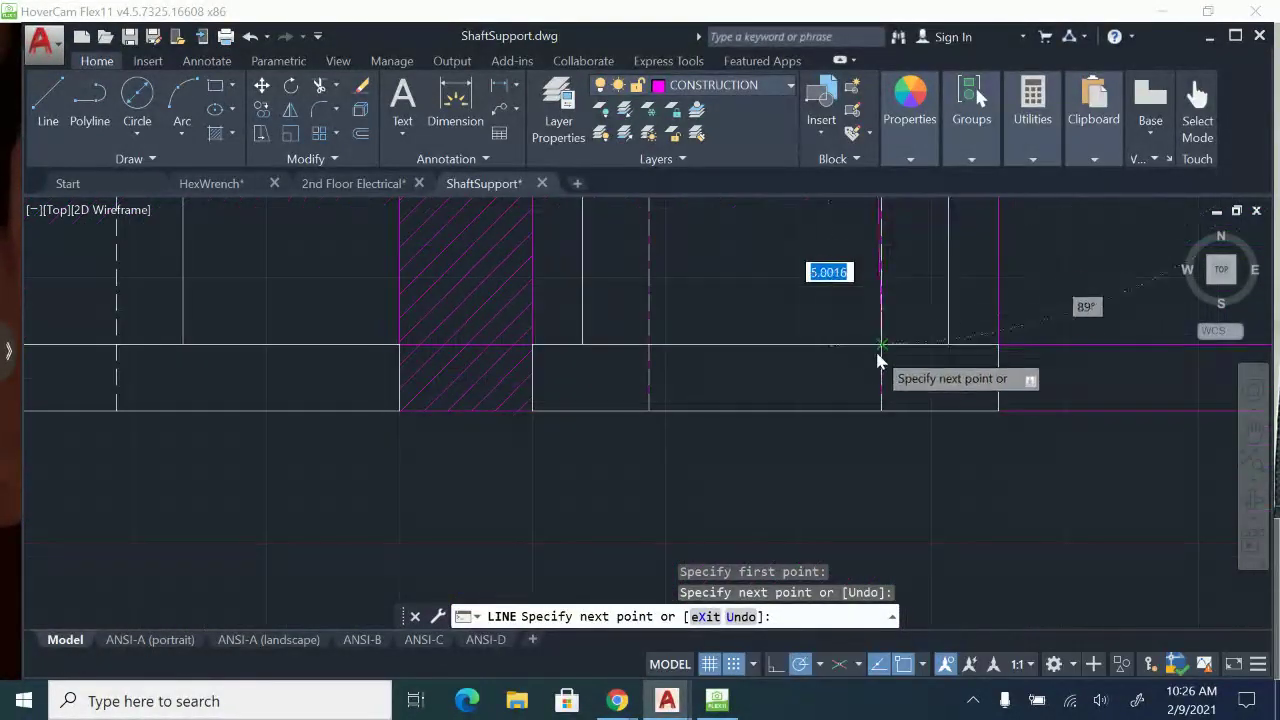
left_click(865, 412)
key("Escape")
Project the right lug's lower straight edge from its corner tangent point to the miter line and down to the side-view base's bottom edge.
middle_click_drag(878, 356, 989, 614)
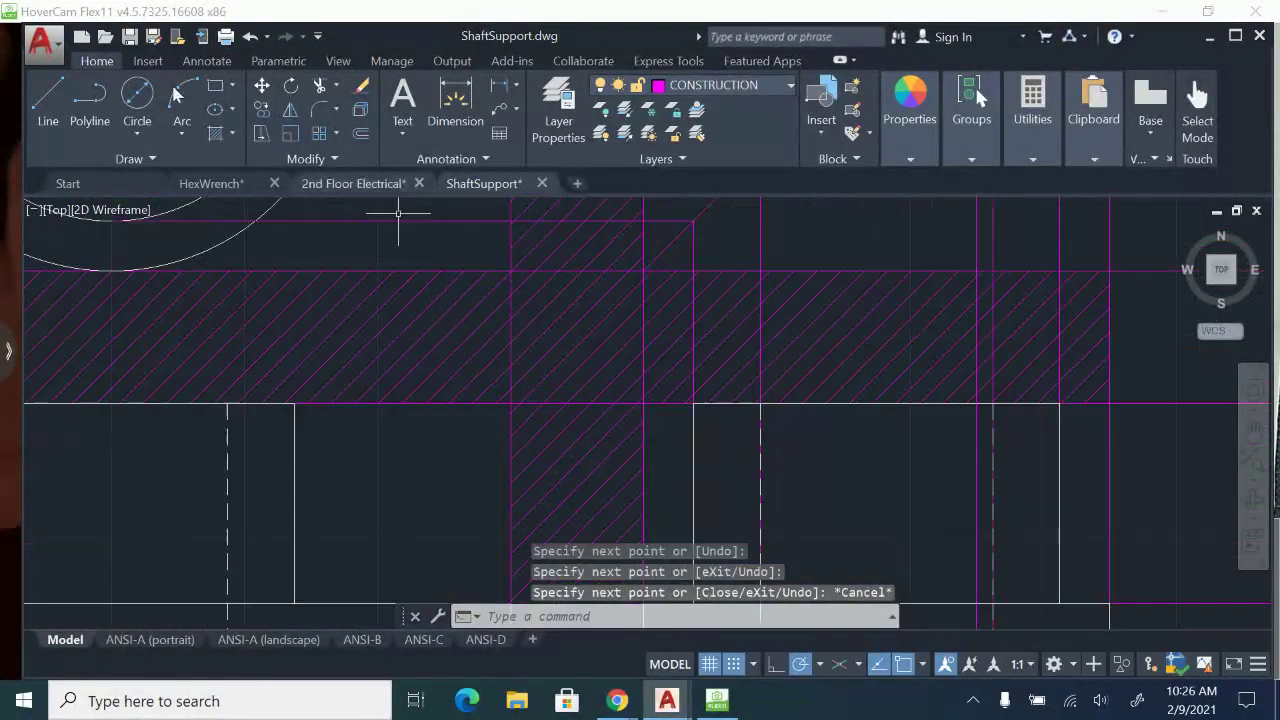
left_click(47, 98)
scroll(634, 428, "down", 2)
scroll(634, 451, "up", 3)
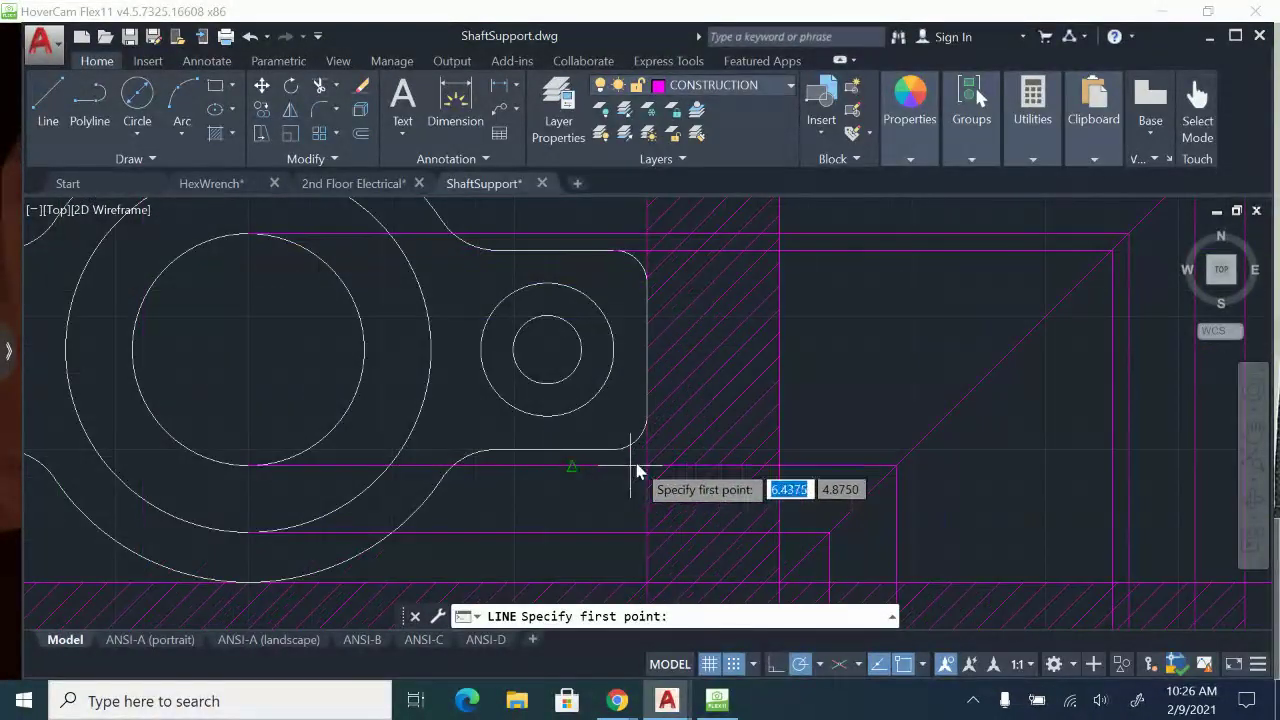
left_click(613, 450)
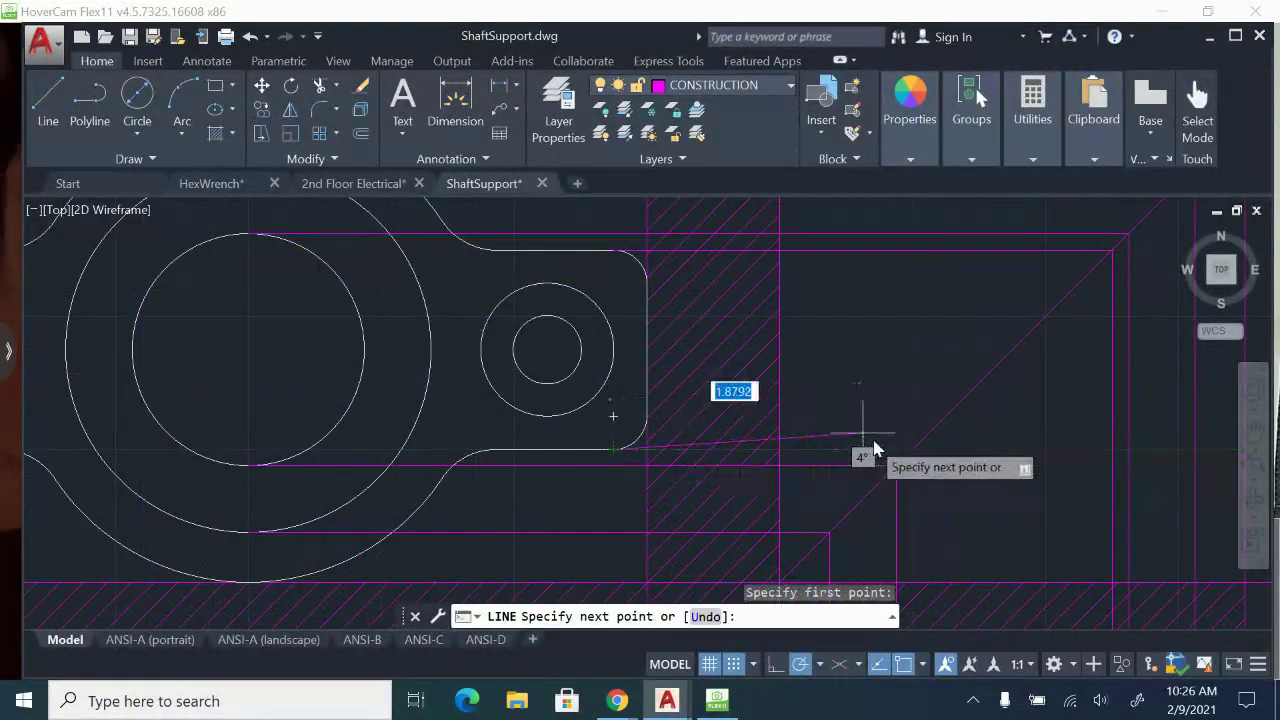
left_click(914, 450)
middle_click_drag(908, 532, 825, 106)
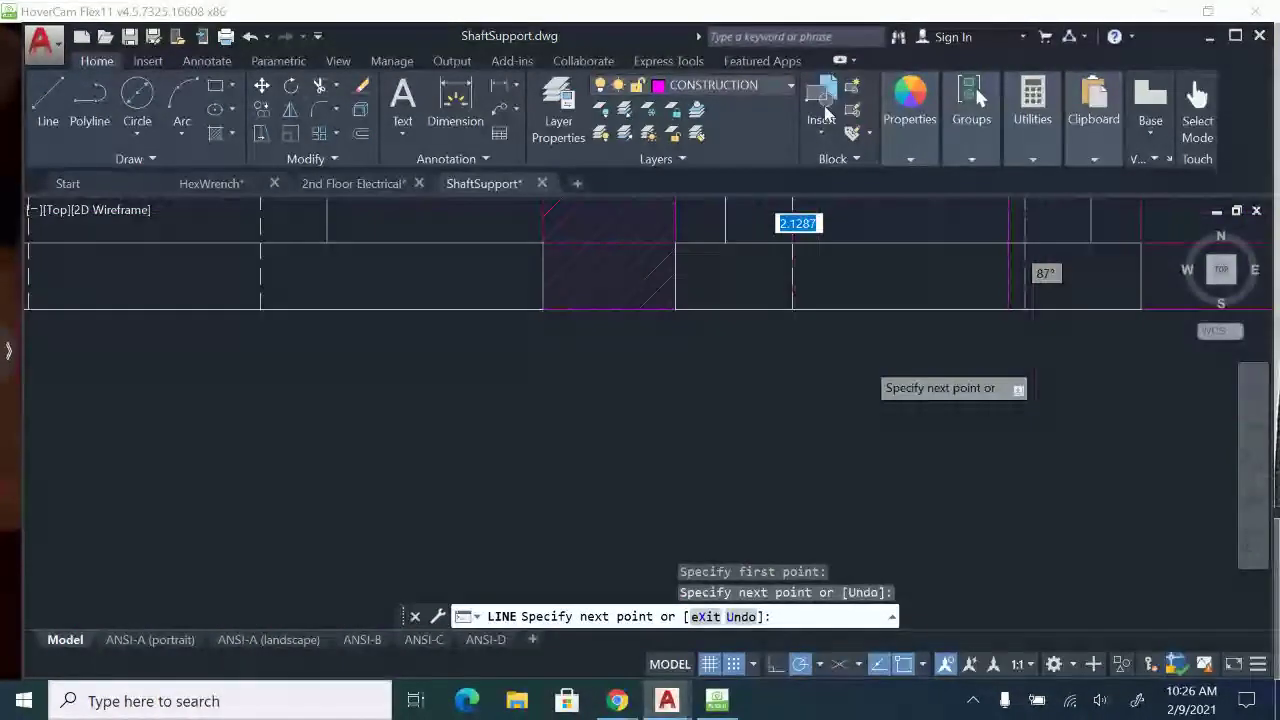
left_click(812, 310)
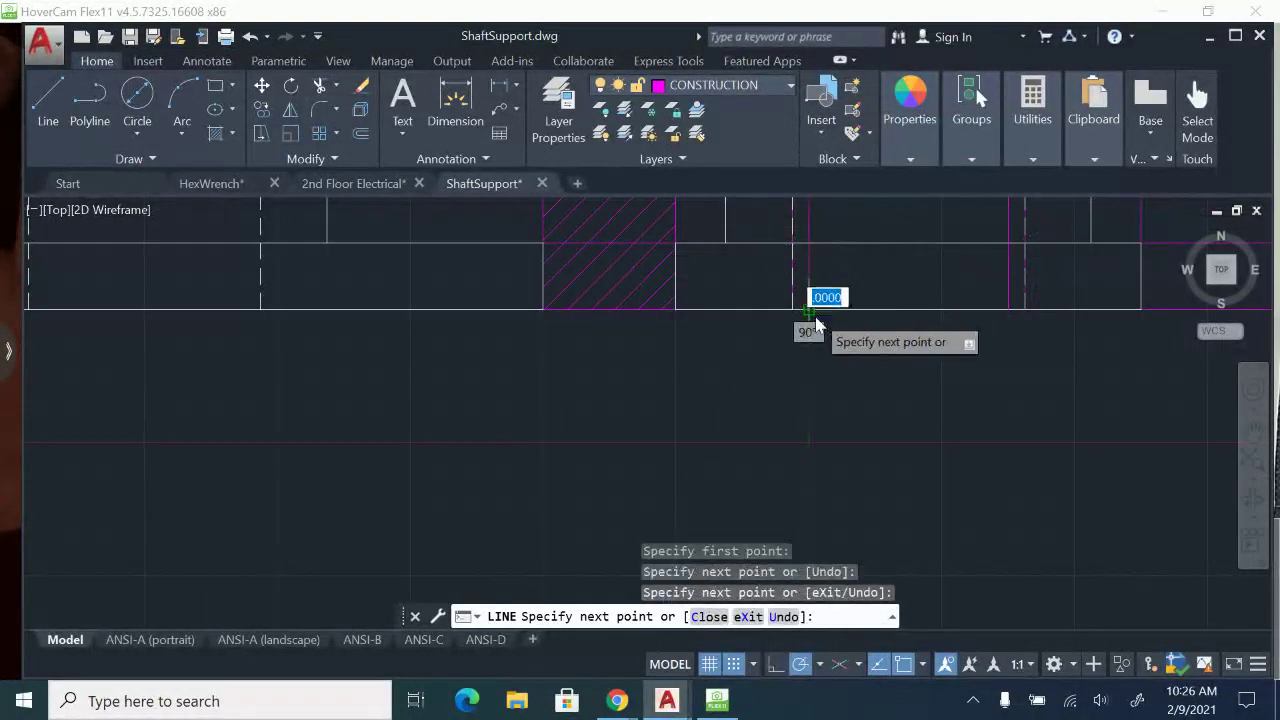
key("Escape")
On the VISIBLE layer, draw a vertical edge across the side view's base along the left lug projection line.
middle_click_drag(877, 277, 877, 453)
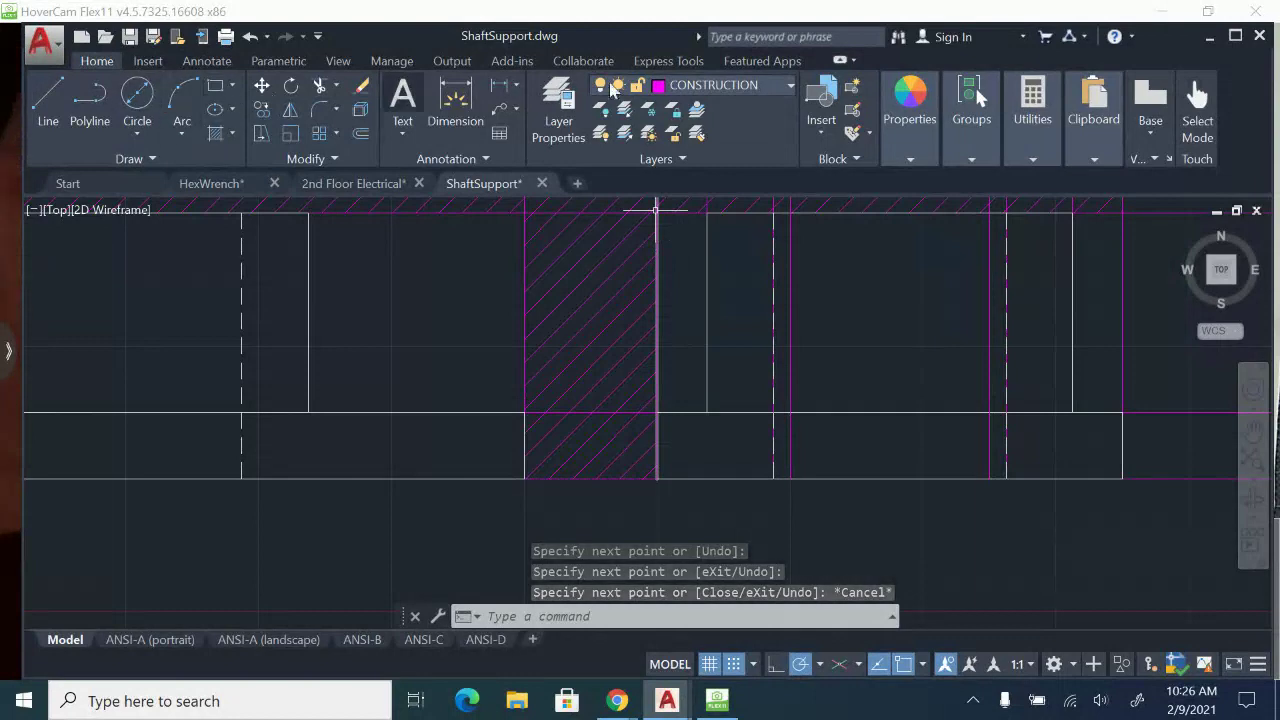
left_click(740, 85)
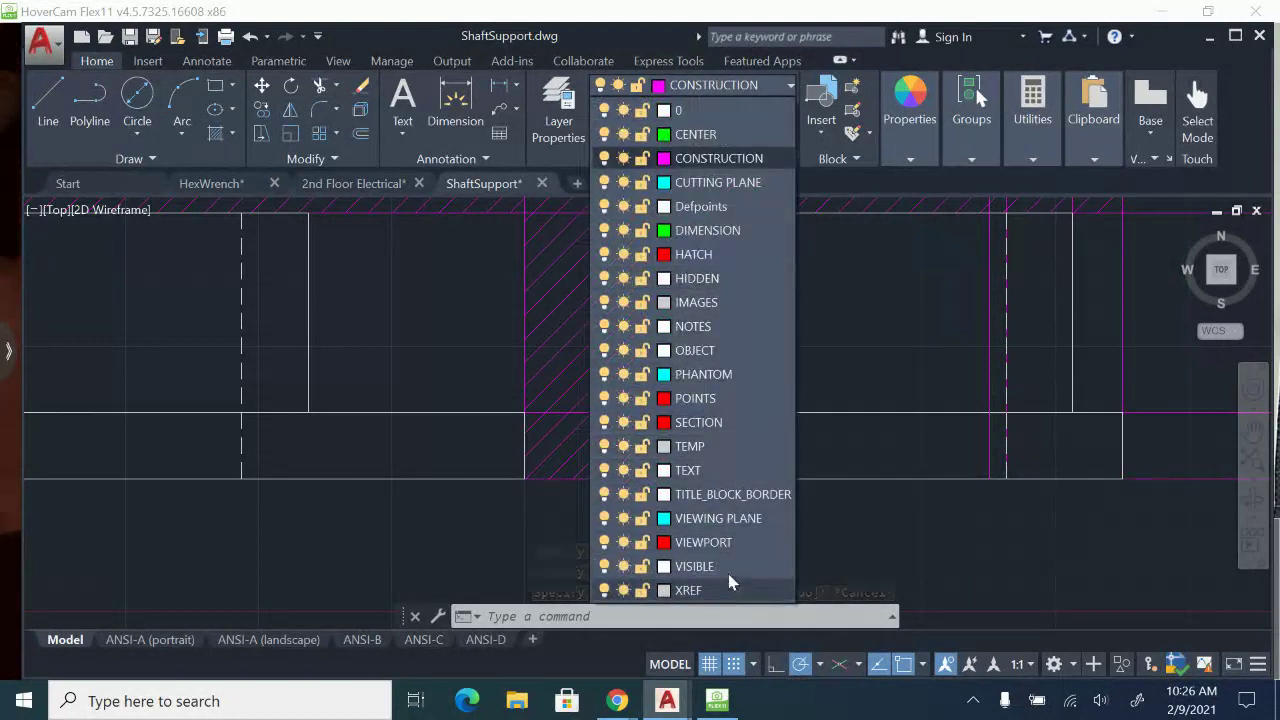
left_click(728, 564)
left_click(50, 105)
scroll(800, 470, "up", 2)
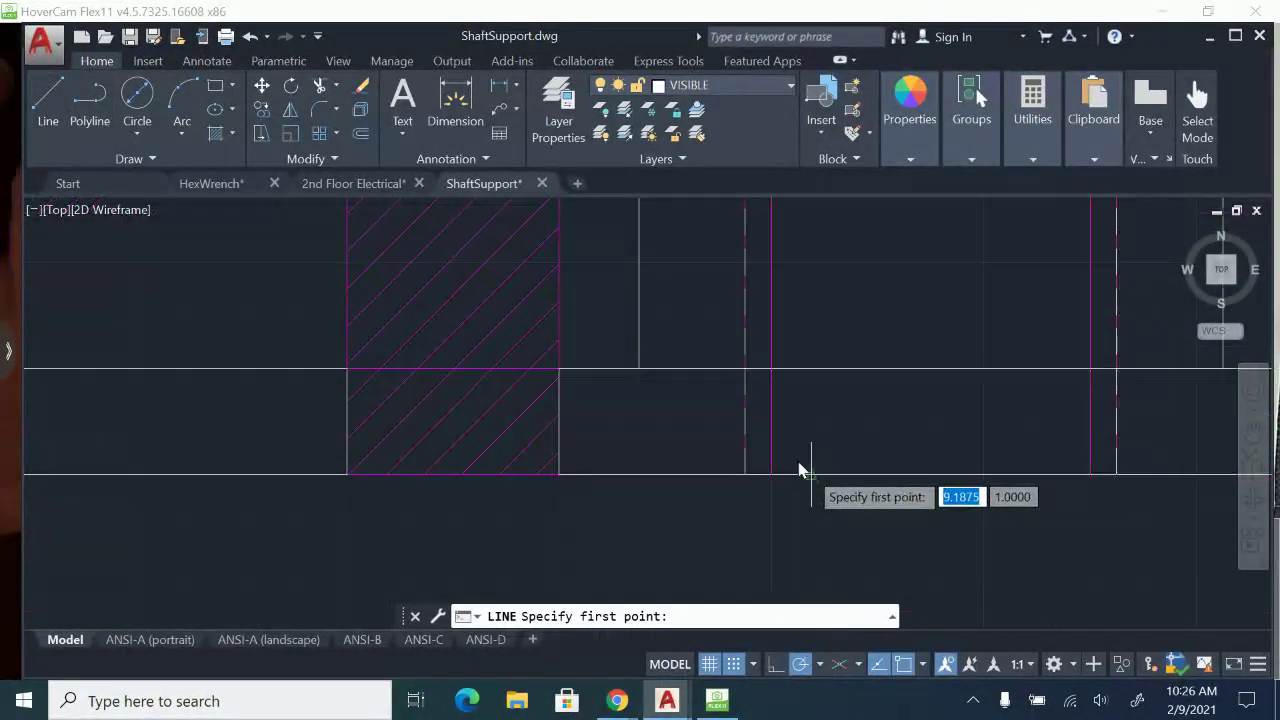
left_click(773, 475)
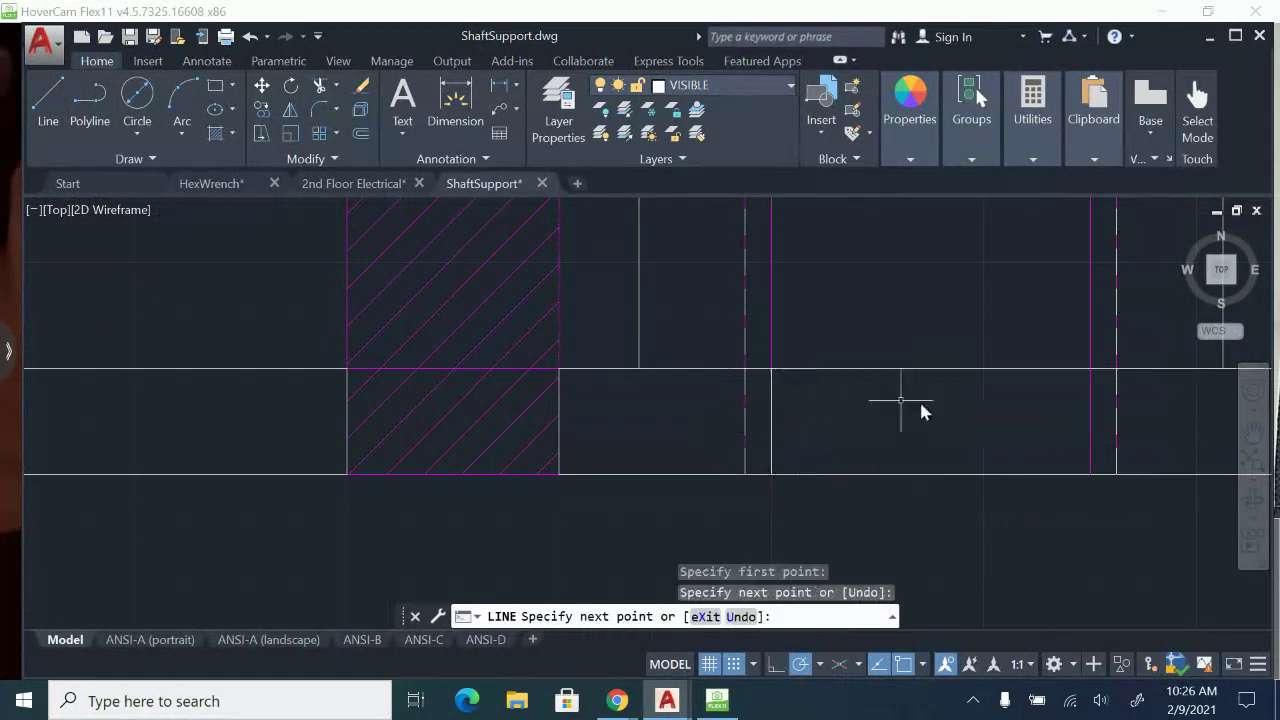
key("Escape")
Draw a vertical edge on the side view's base along the right lug projection line.
middle_click_drag(980, 410, 846, 426)
key("space")
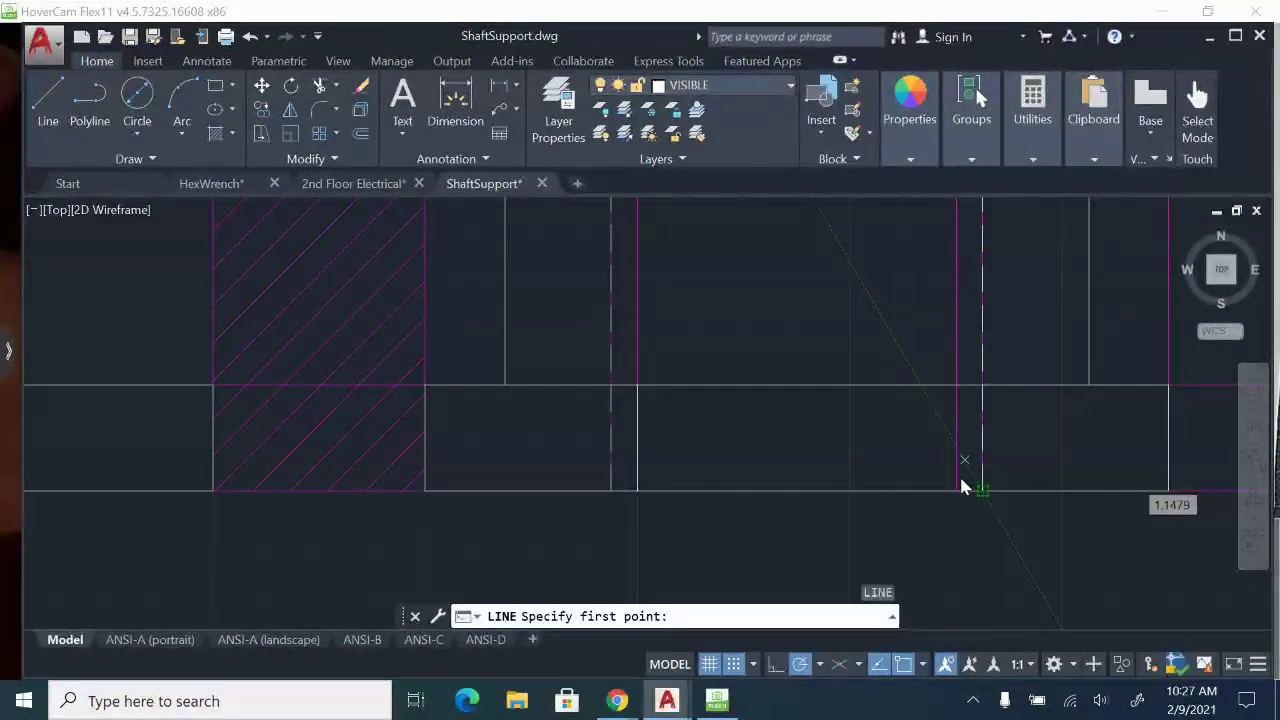
left_click(961, 480)
left_click(955, 390)
key("Escape")
scroll(930, 390, "down", 2)
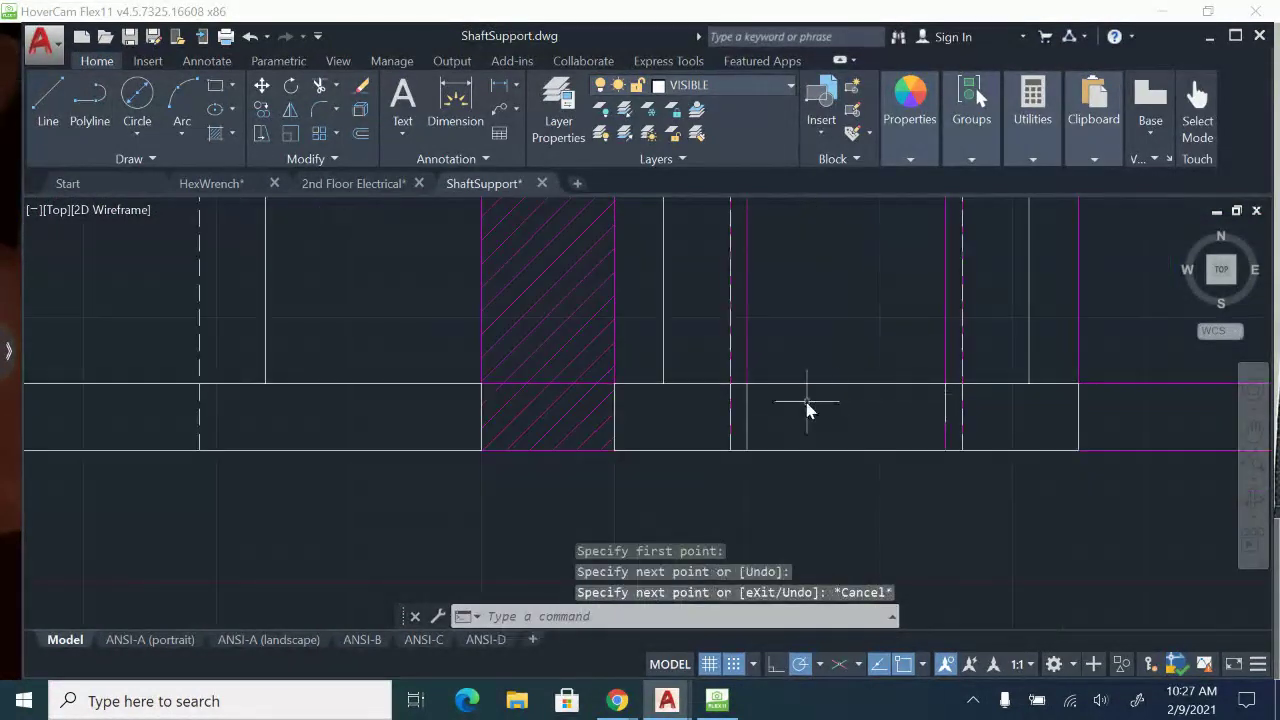
Stretch the lower end of the right lug edge down to the base's bottom edge.
scroll(808, 410, "up", 2)
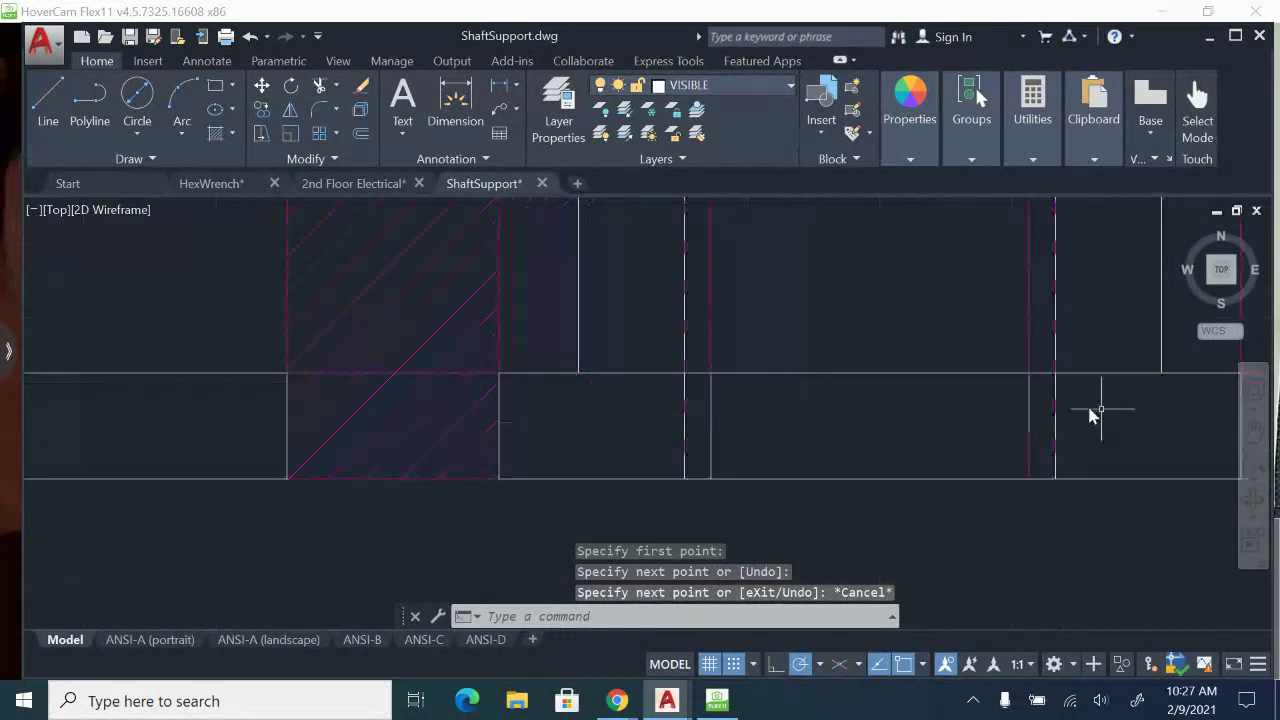
left_click(1031, 418)
left_click(1029, 440)
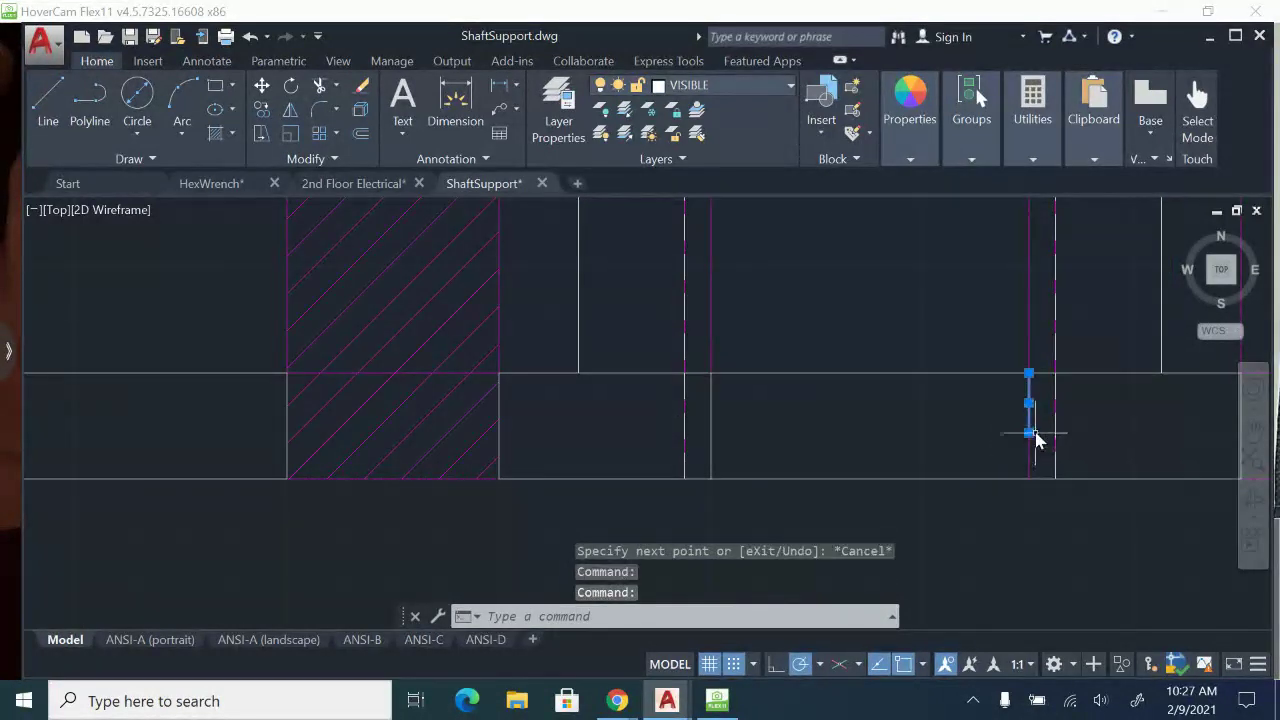
left_click(1029, 434)
key("Escape")
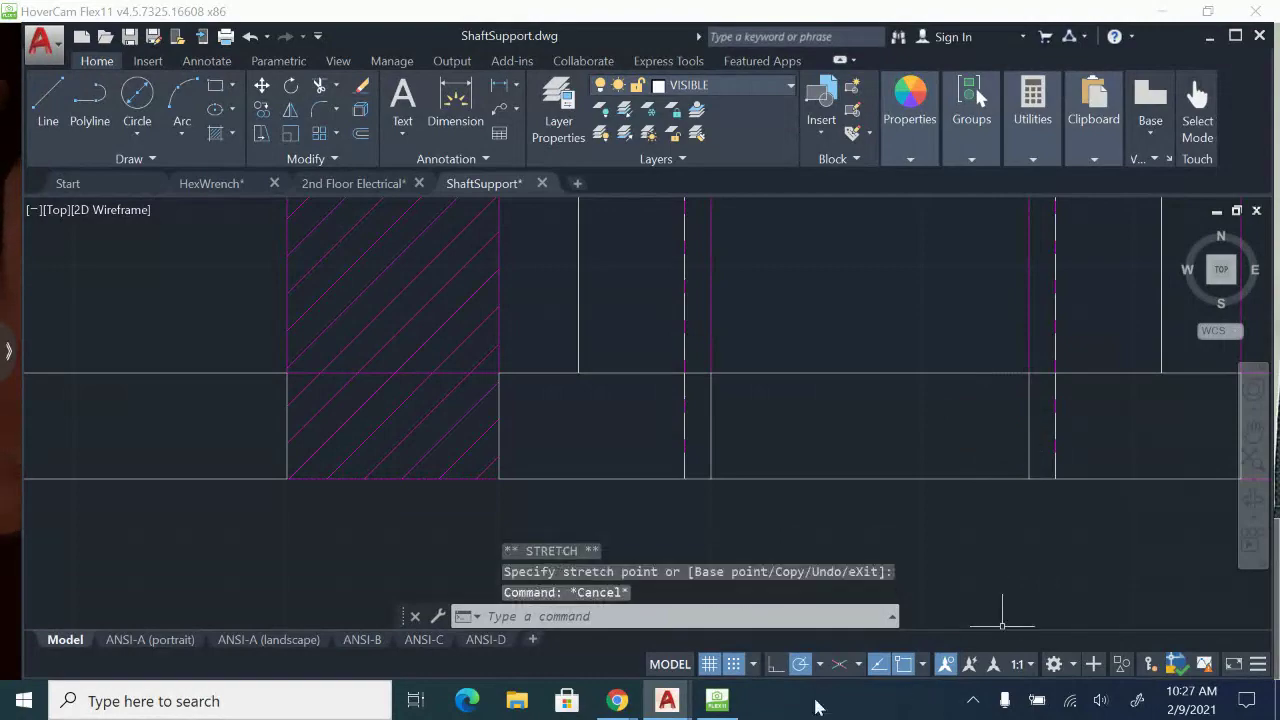
Check the side view on the paper sheet in HoverCam Flex11, then return to AutoCAD and examine the right lug's projections.
left_click(736, 703)
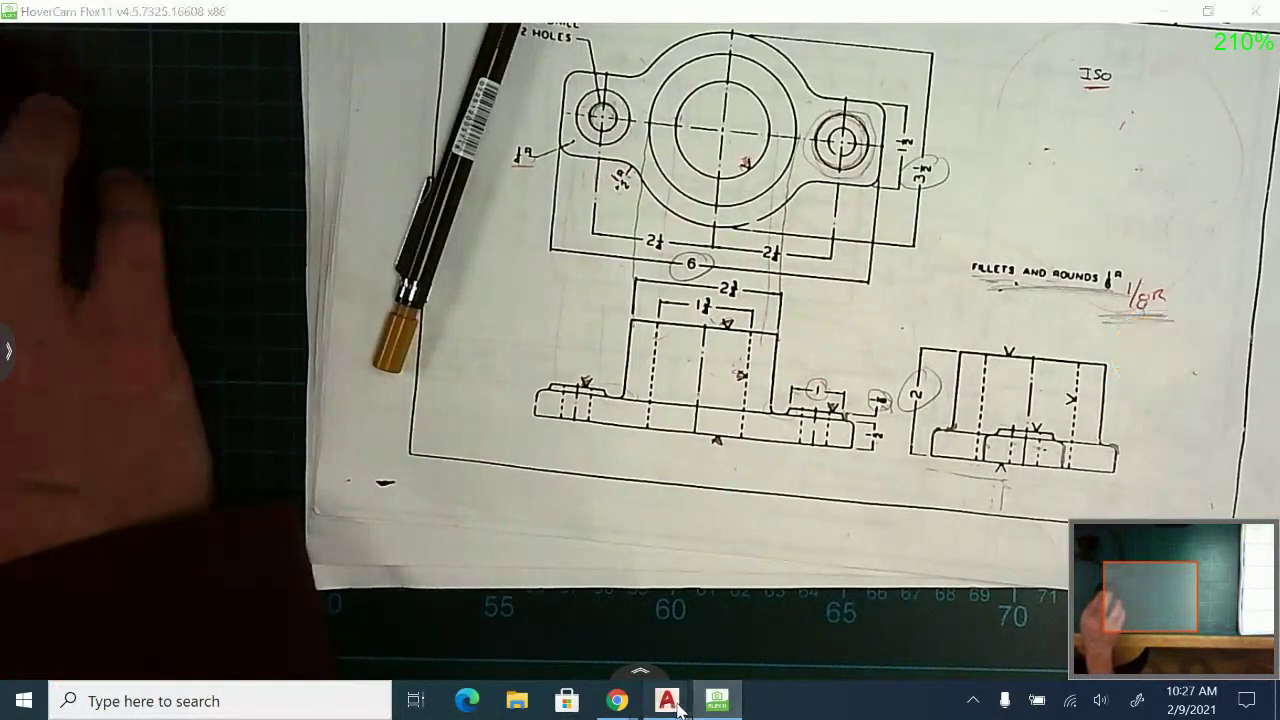
mouse_move(667, 700)
left_click(882, 617)
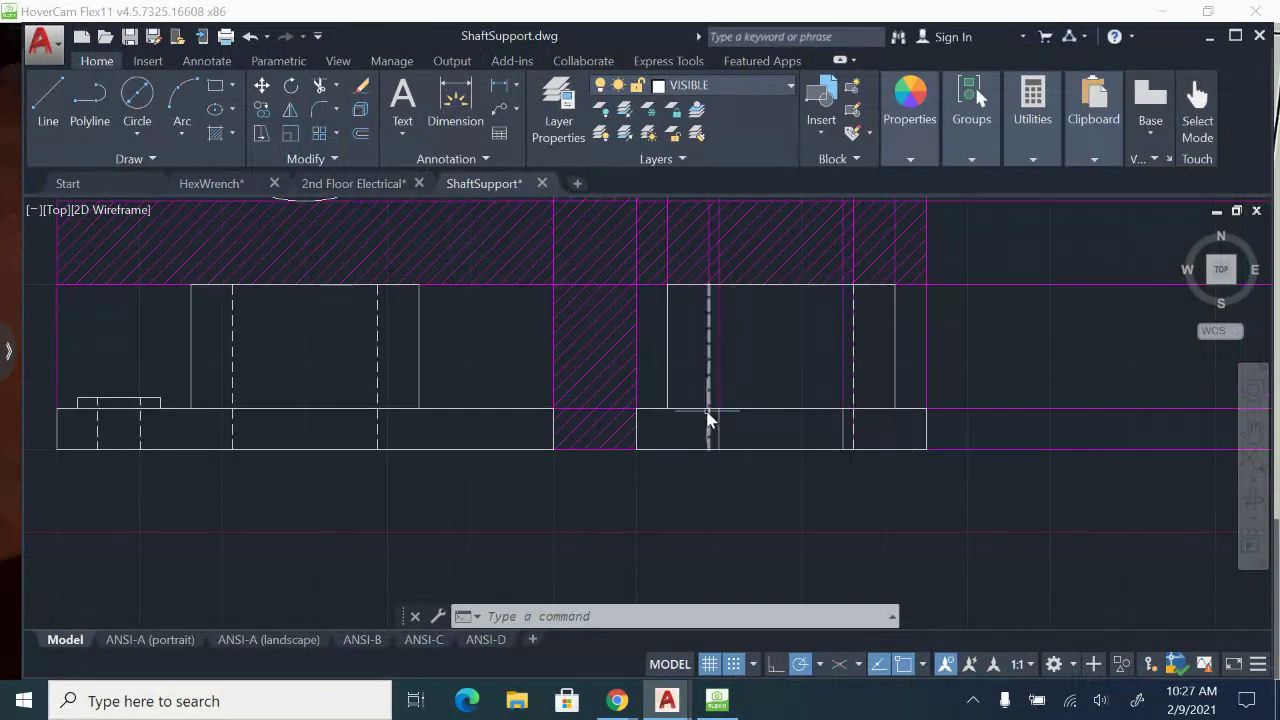
mouse_move(727, 403)
middle_mouse_down()
mouse_move(760, 440)
mouse_move(759, 534)
middle_mouse_up()
middle_click_drag(450, 344, 491, 481)
scroll(600, 262, "up", 2)
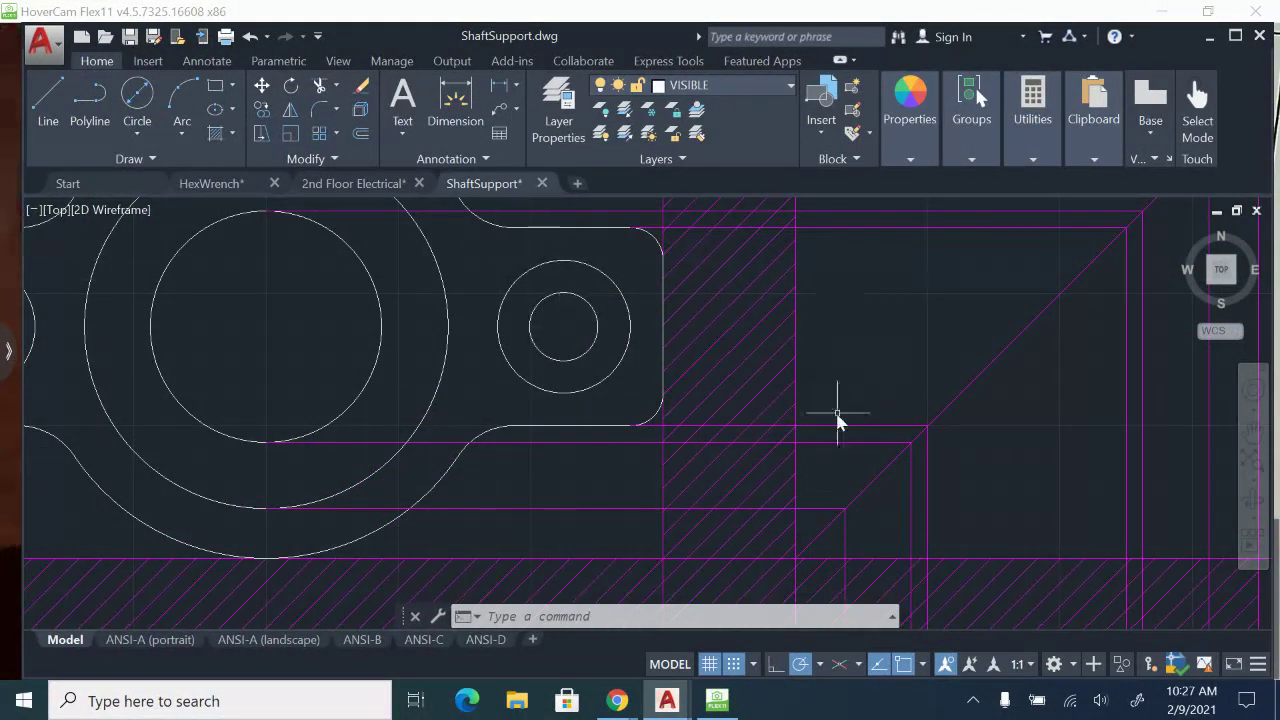
Draw a vertical helper line across the side view's base between the midpoints of its bottom and top edges.
scroll(838, 414, "down", 2)
middle_click_drag(842, 469, 864, 309)
middle_click_drag(911, 449, 850, 368)
left_click(51, 97)
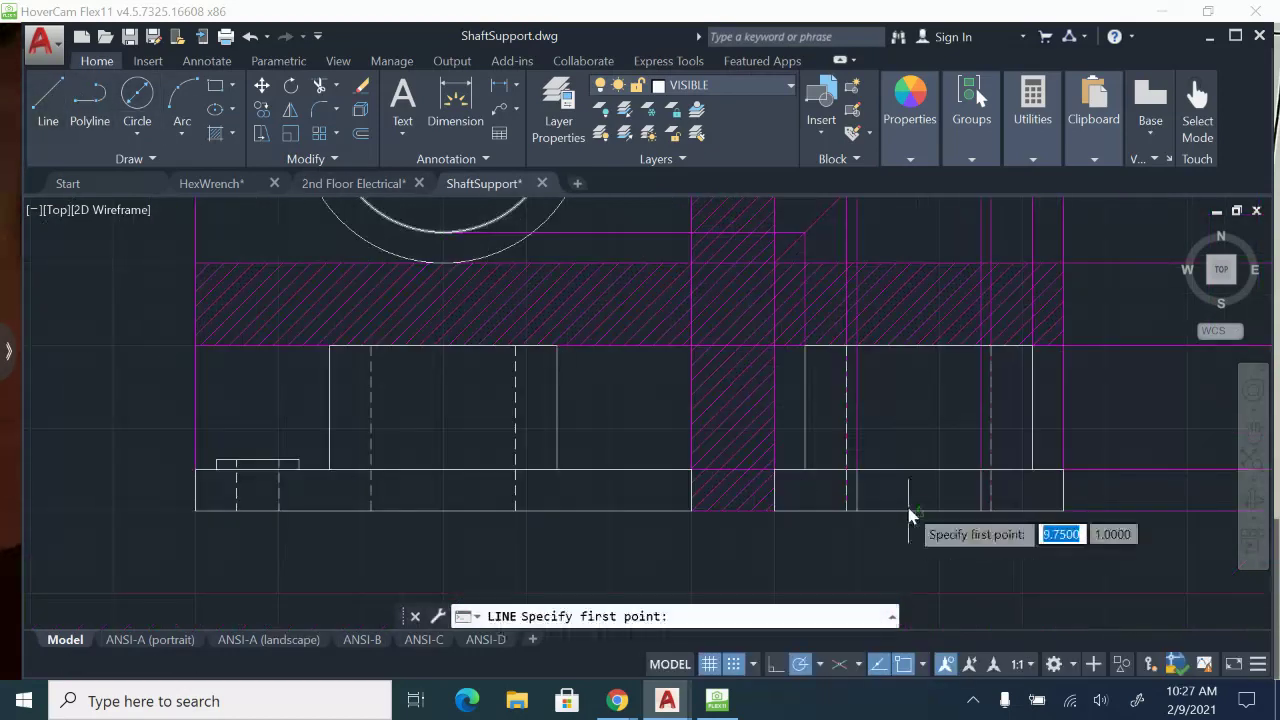
left_click(919, 513)
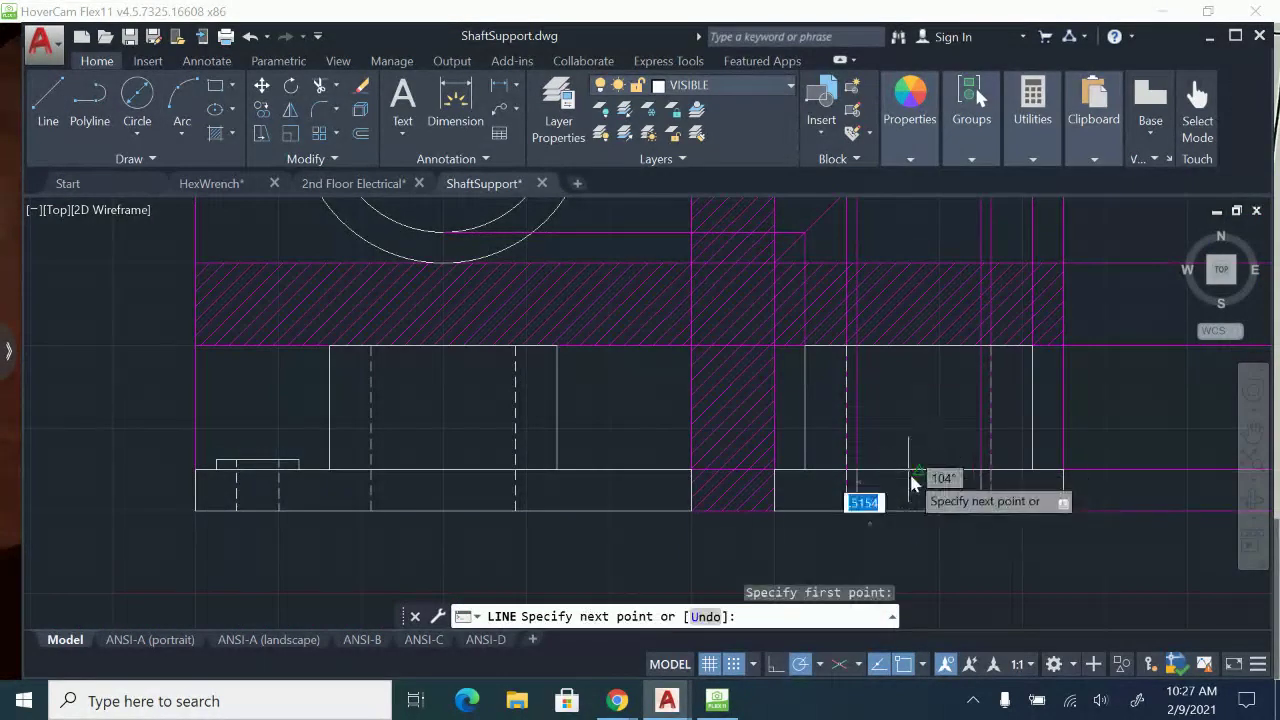
key("Return")
key("Escape")
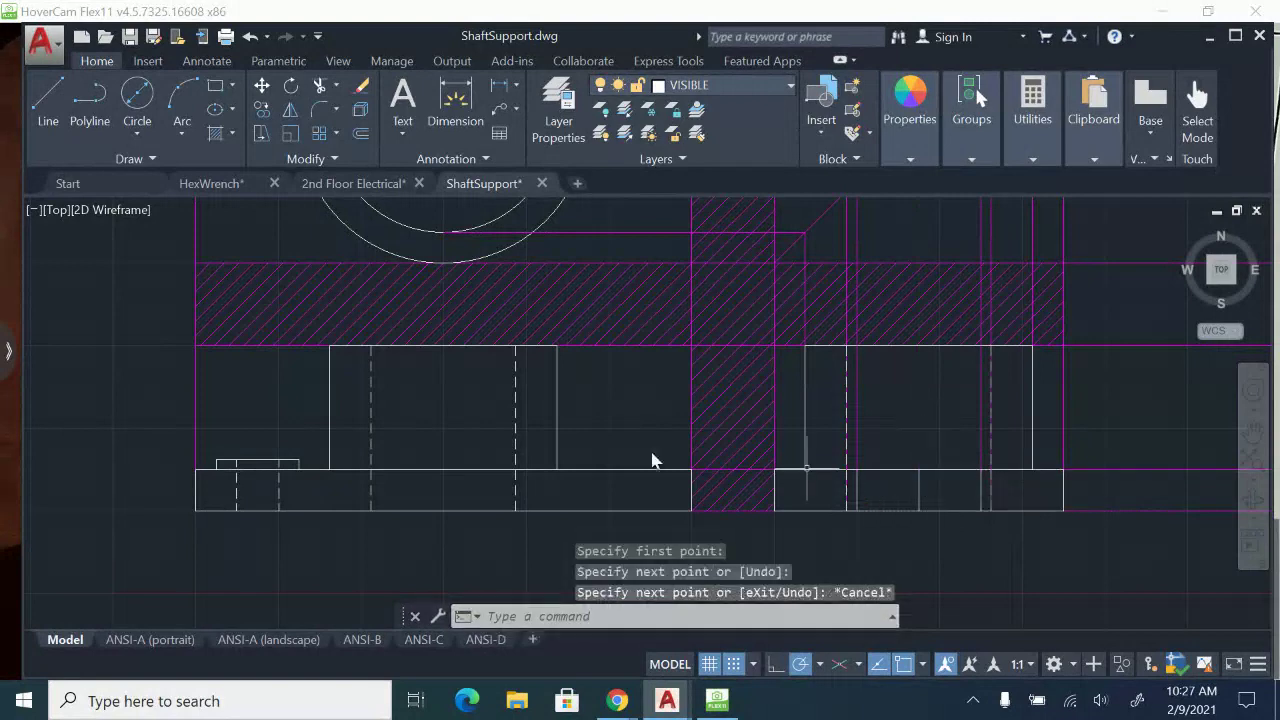
Copy the front view's raised boss and hidden hole lines from their center on the base's top edge to the helper line's upper end.
left_click(203, 451)
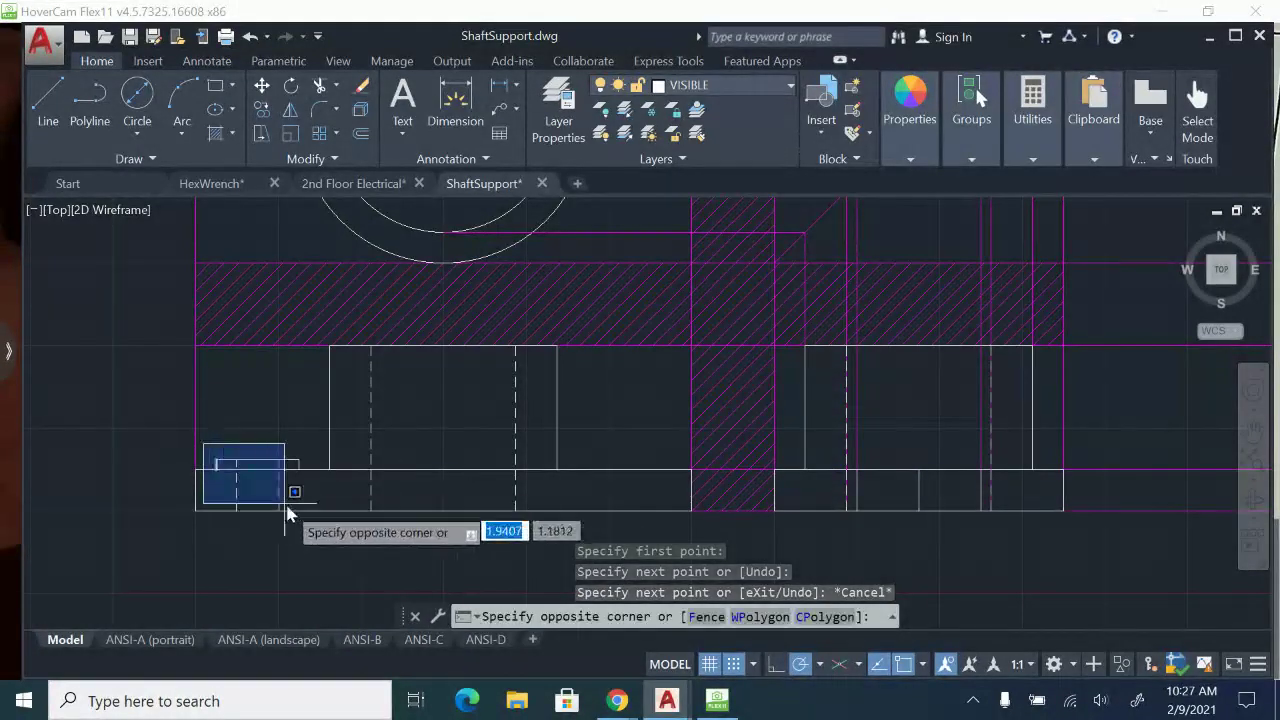
left_click(320, 543)
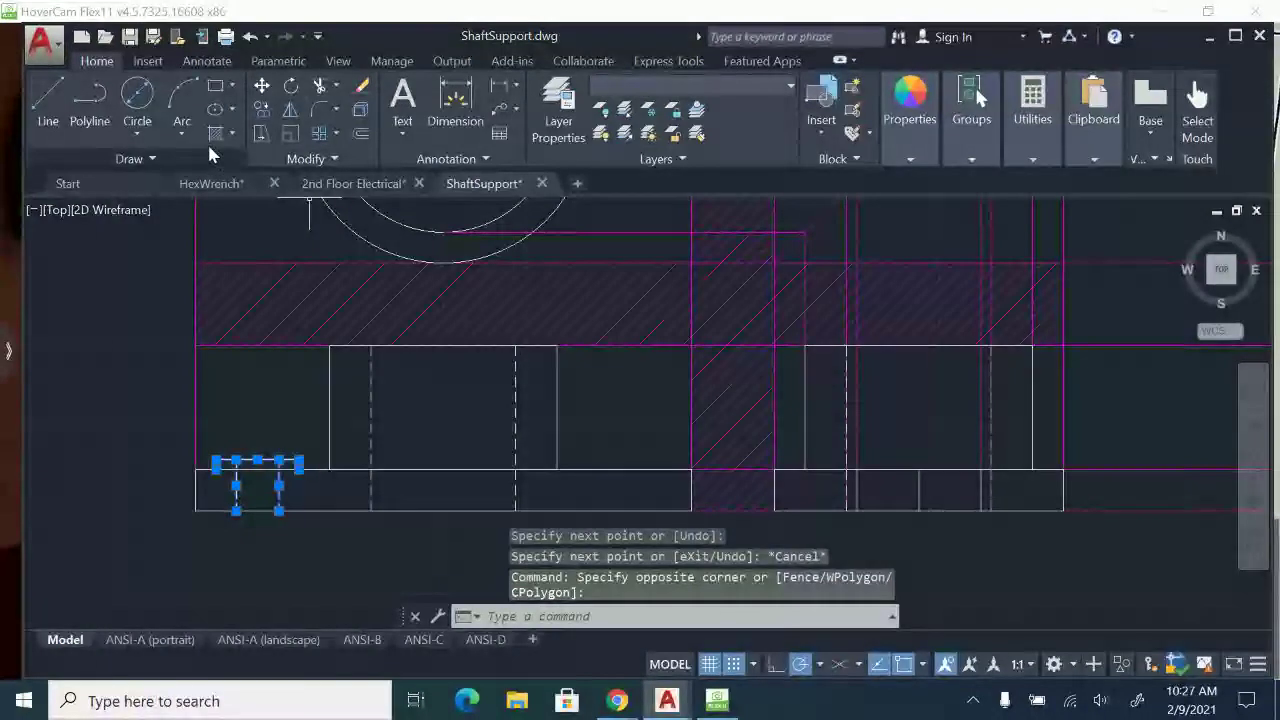
left_click(263, 110)
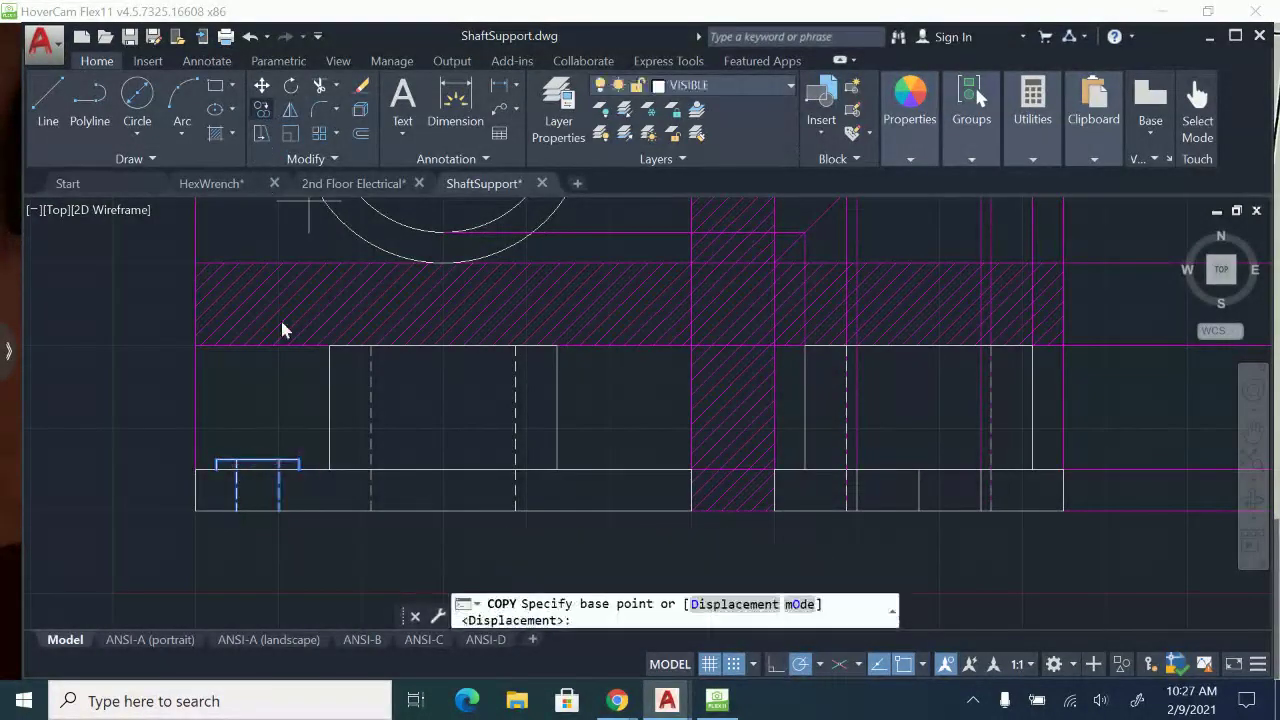
left_click(257, 479)
scroll(334, 471, "up", 4)
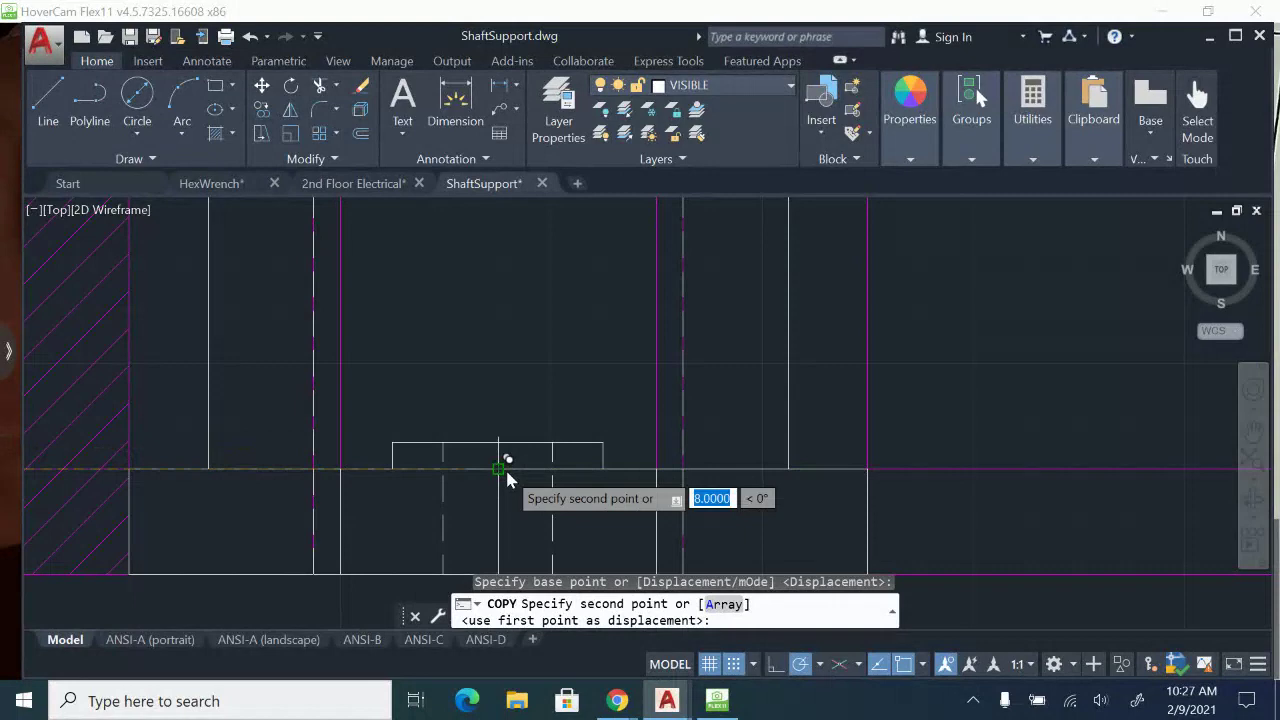
left_click(507, 478)
scroll(658, 460, "down", 4)
key("Escape")
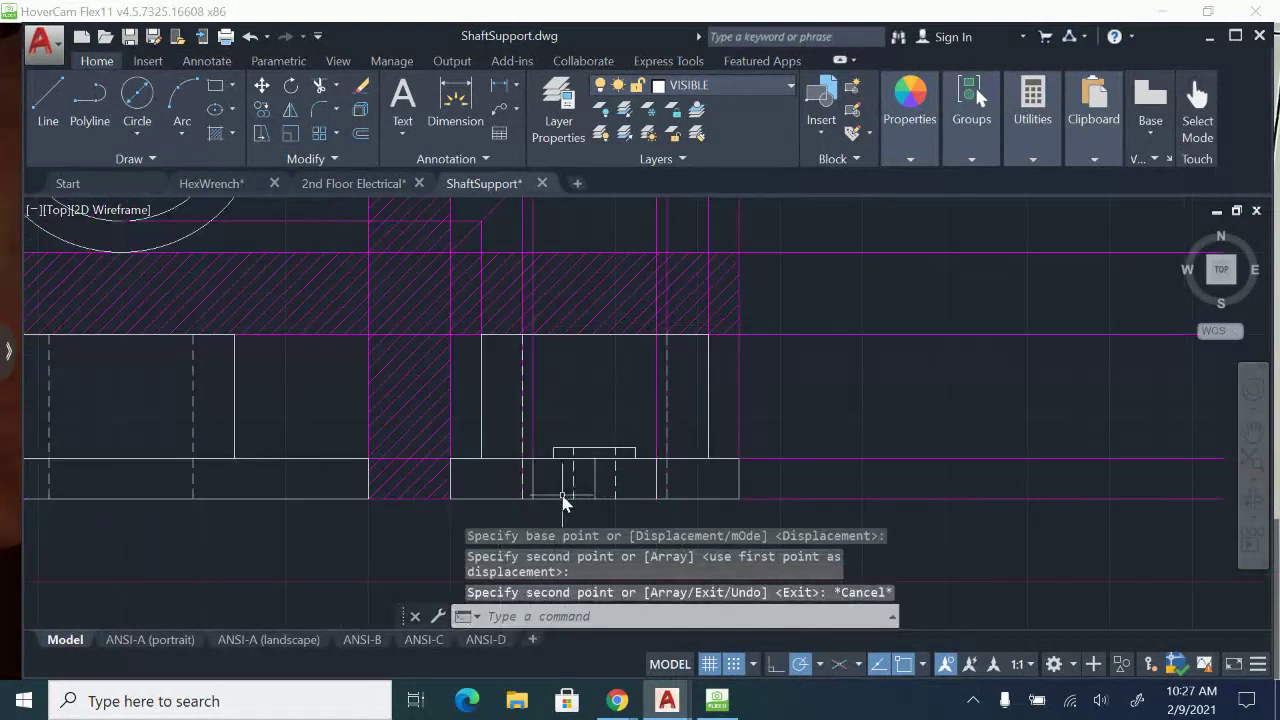
Erase the vertical helper line at the middle of the side view's base.
scroll(500, 466, "up", 2)
scroll(620, 380, "up", 2)
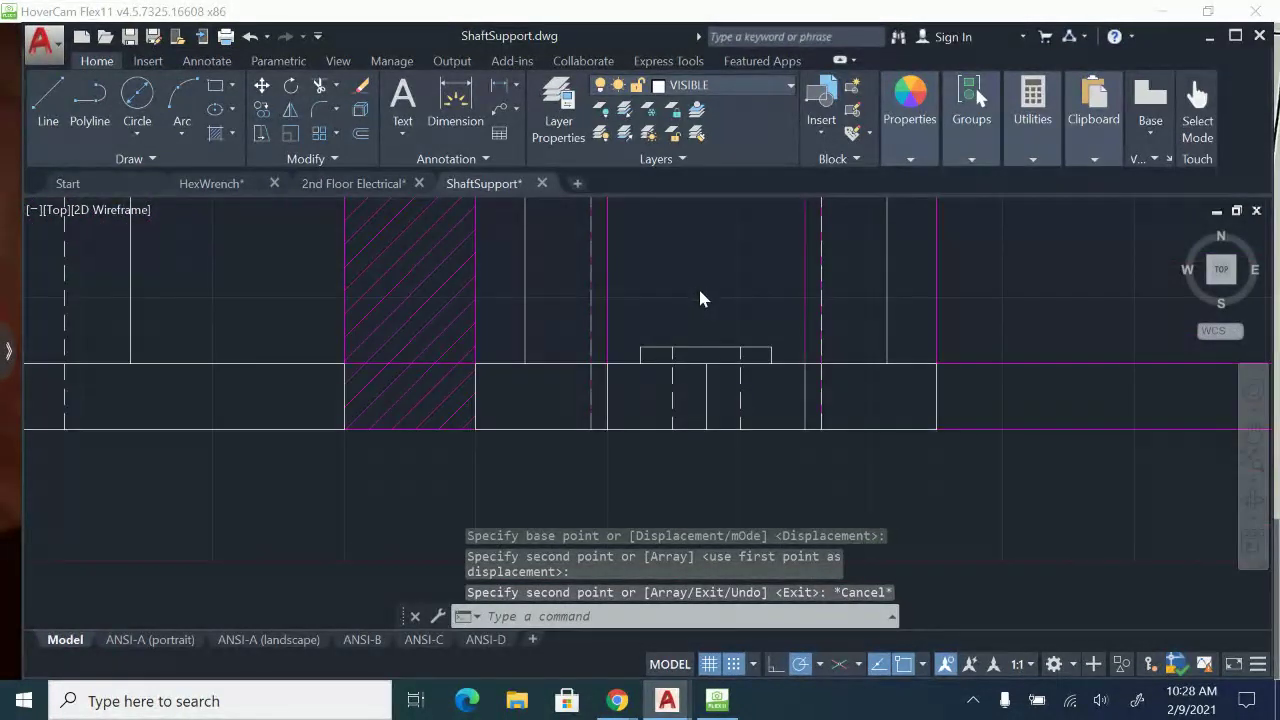
left_click(705, 410)
left_click(717, 403)
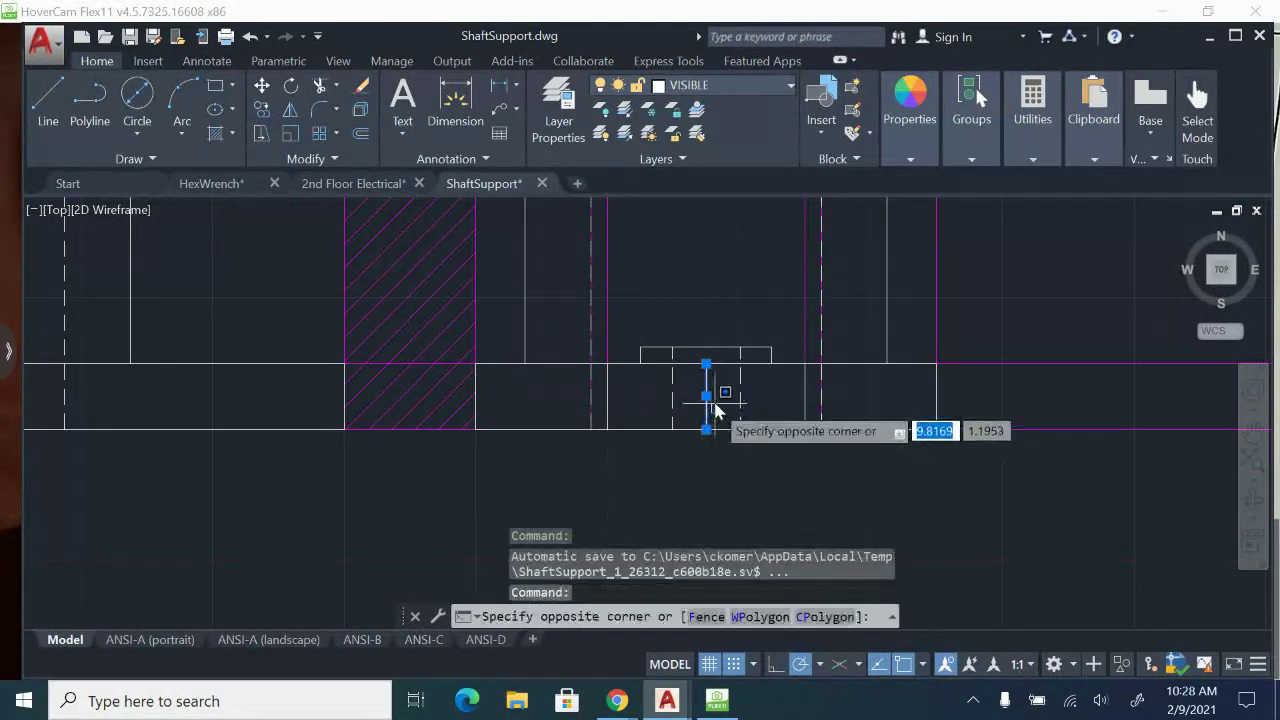
left_click(724, 417)
key("Delete")
scroll(743, 420, "down", 3)
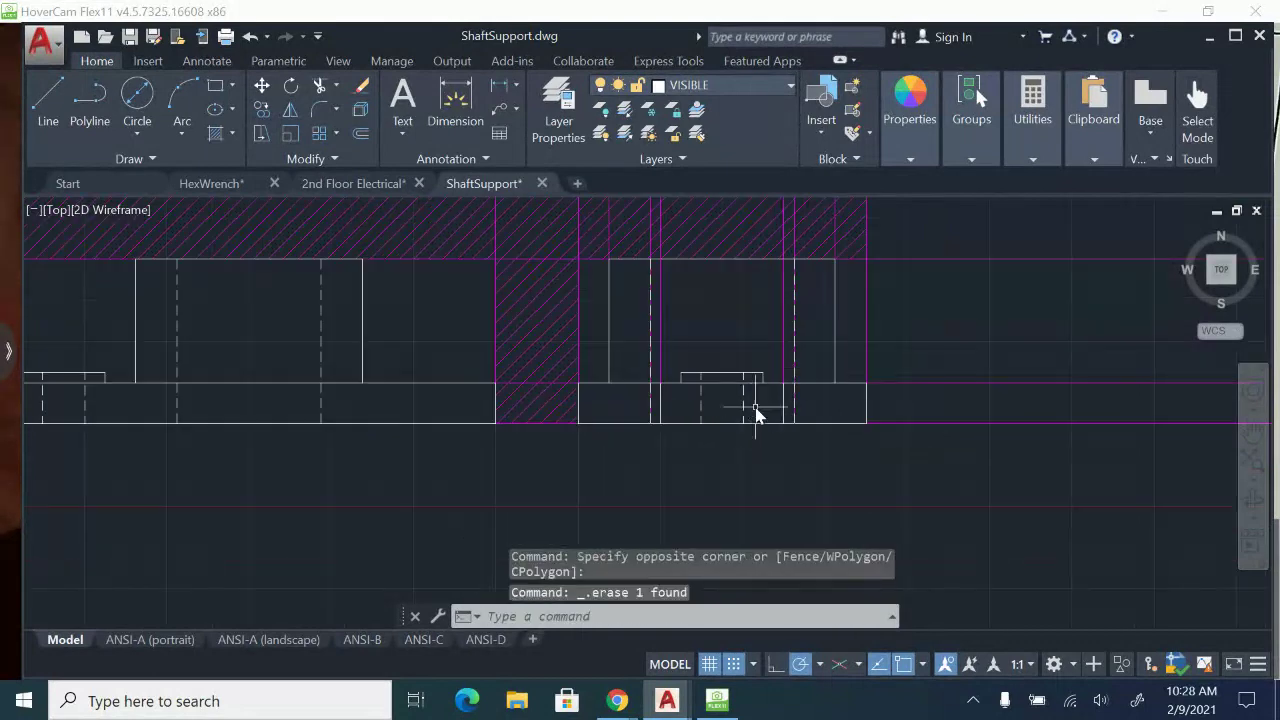
Turn the CONSTRUCTION layer off and bring all three views into sight.
left_click(777, 87)
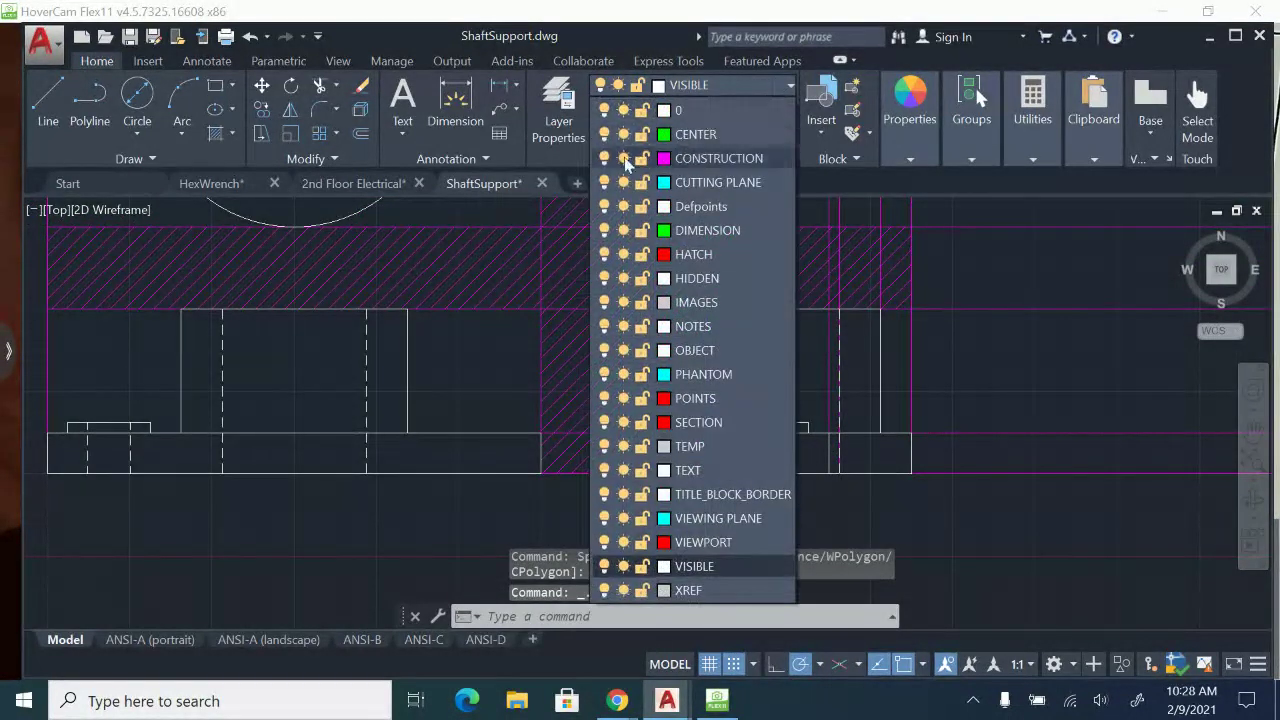
left_click(607, 160)
scroll(994, 312, "down", 4)
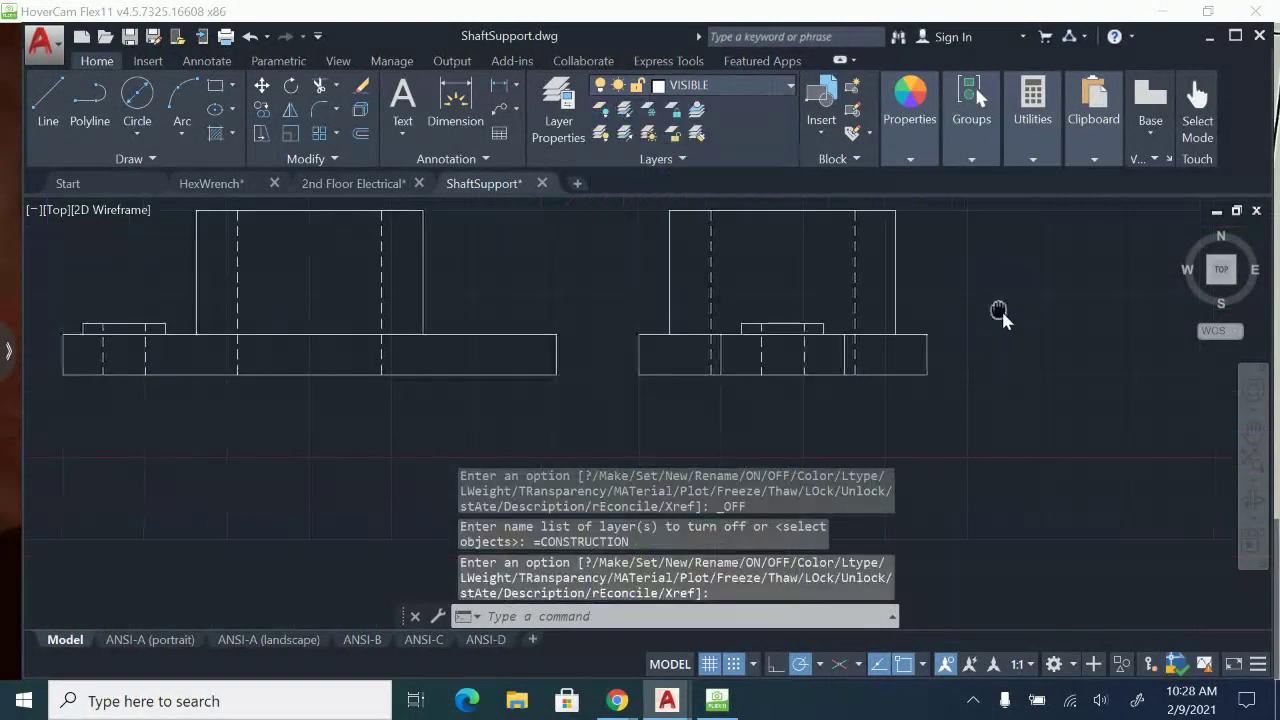
mouse_move(887, 318)
middle_mouse_down()
mouse_move(823, 443)
mouse_move(949, 403)
mouse_move(970, 520)
mouse_move(960, 510)
middle_mouse_up()
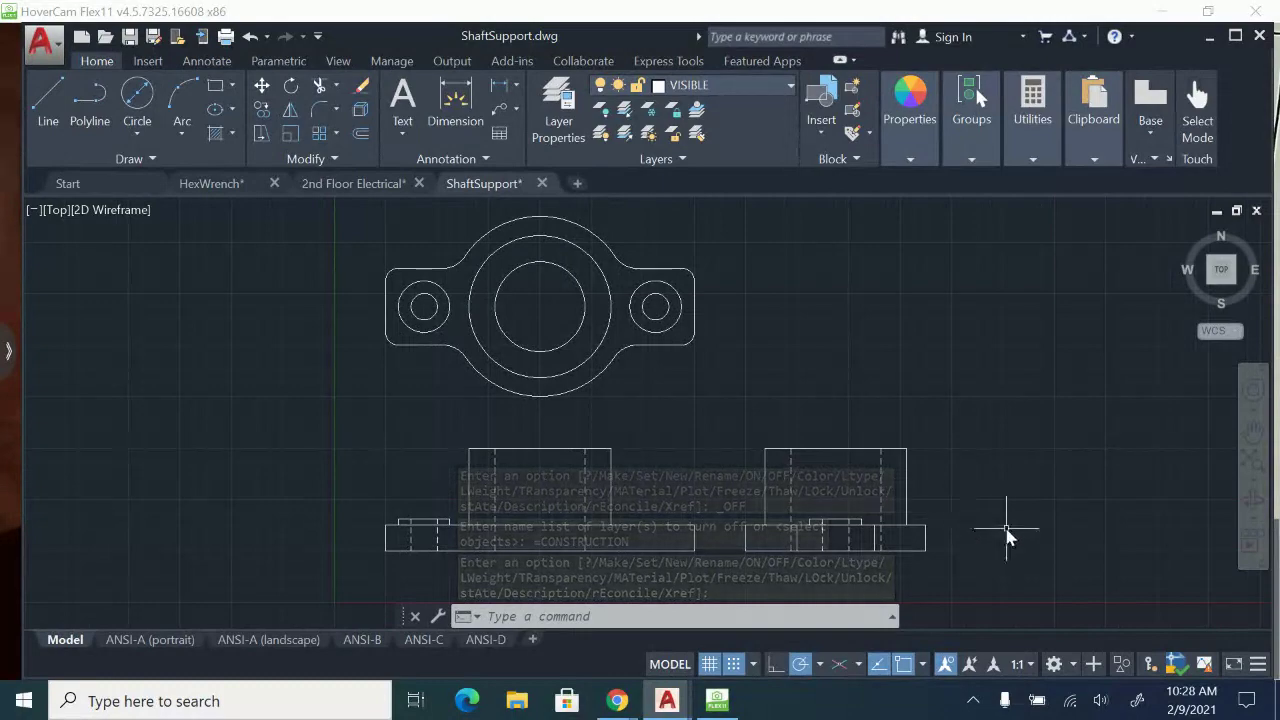
Switch to HoverCam Flex11 to compare the drawn views with the paper sheet.
left_click(717, 700)
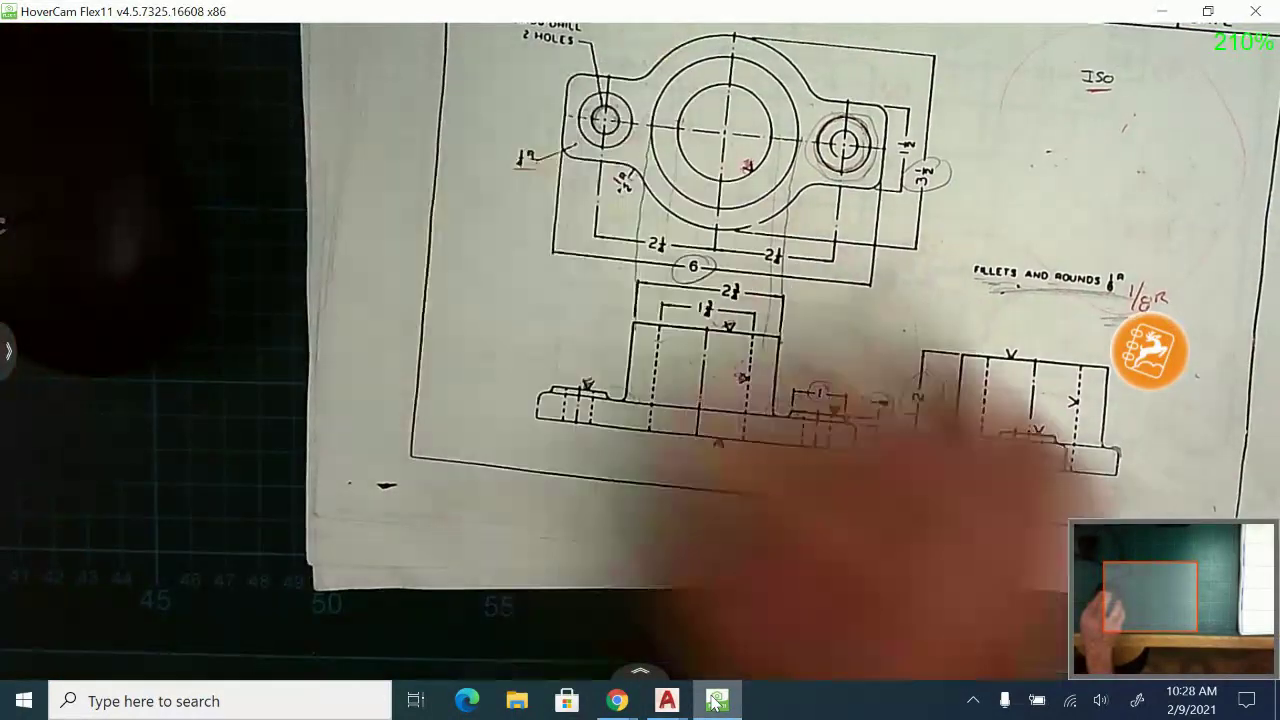
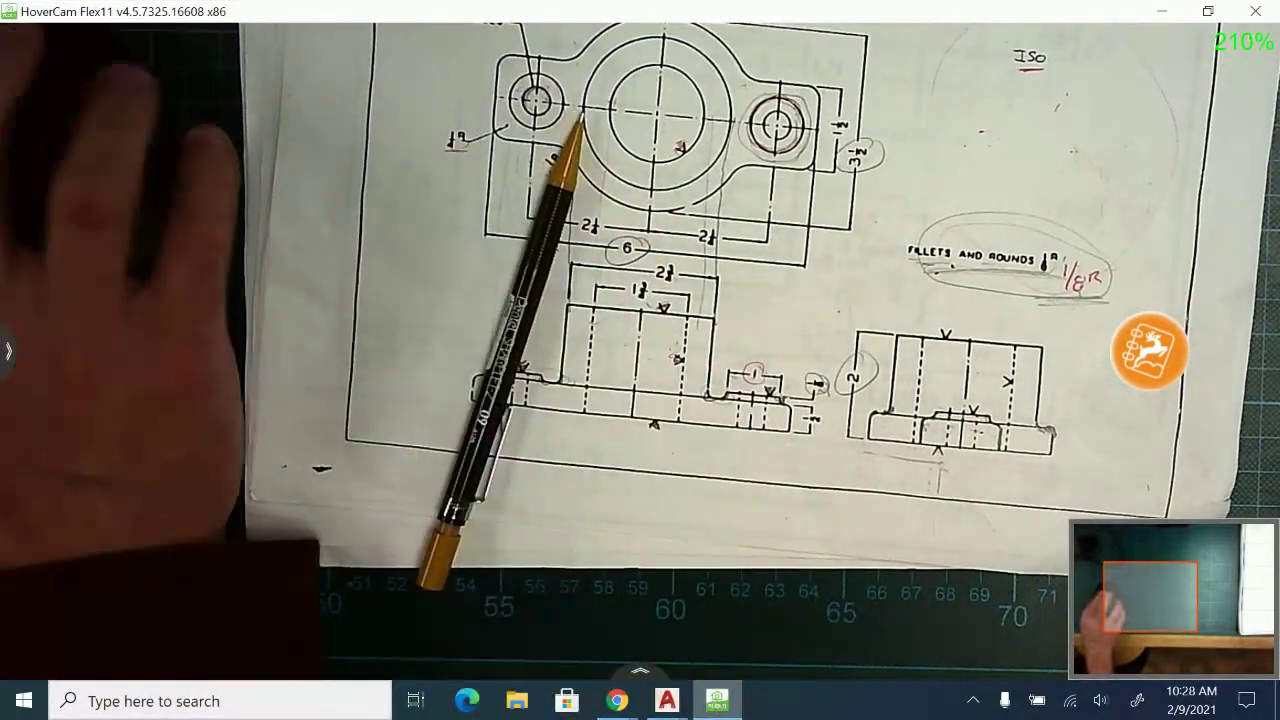
Switch back to AutoCAD and round the upper left corner of the front view's base with a 0.125 fillet.
mouse_move(667, 700)
left_click(821, 591)
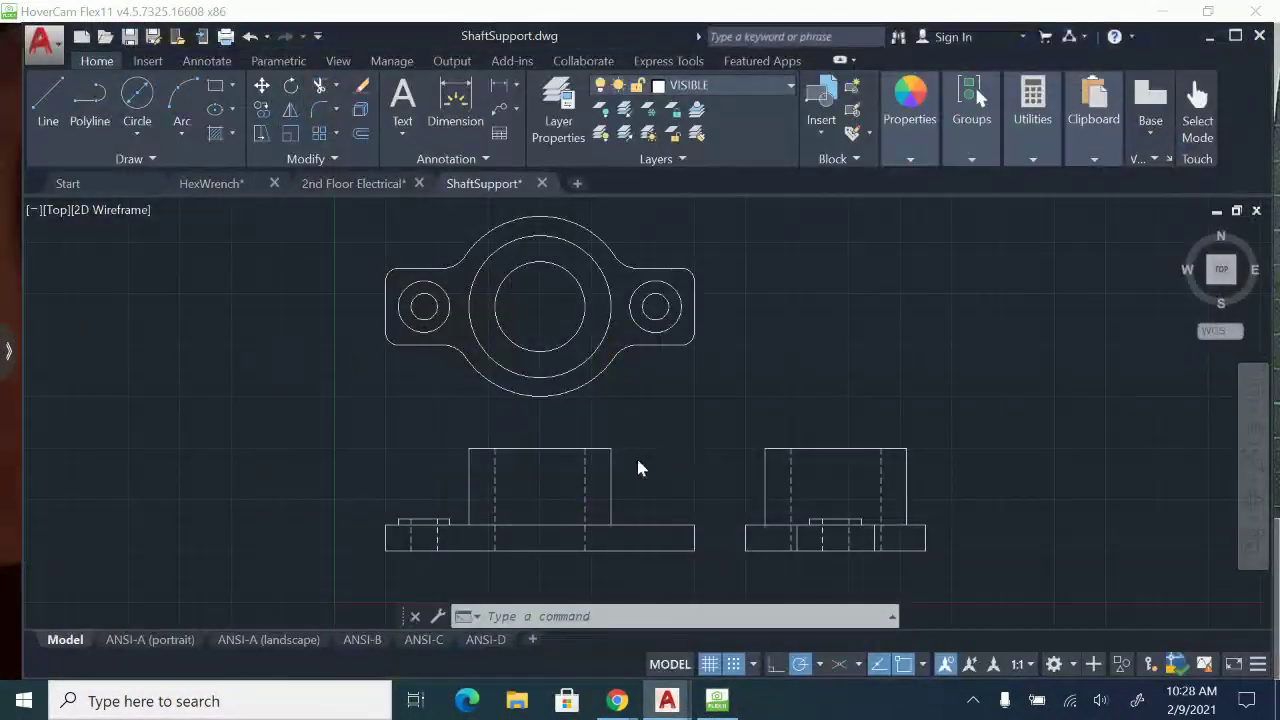
scroll(510, 427, "up", 2)
middle_click_drag(643, 463, 560, 521)
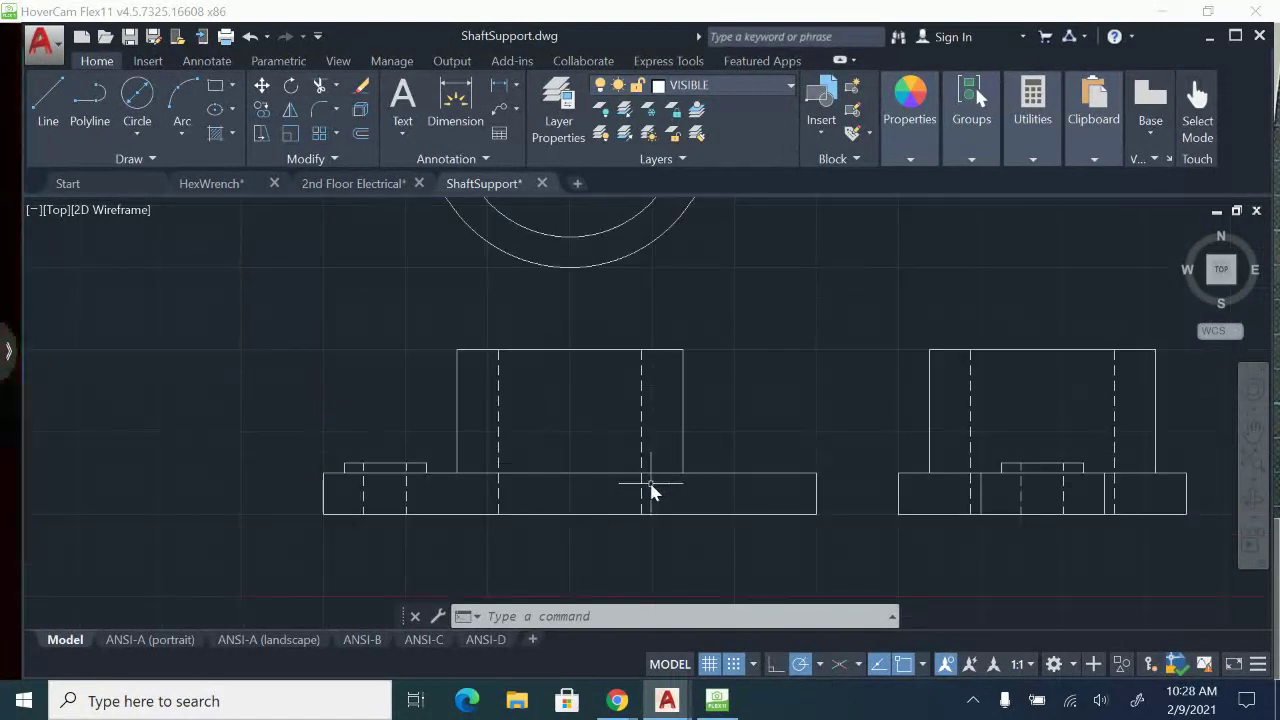
type("f")
key("Return")
type("r")
key("Return")
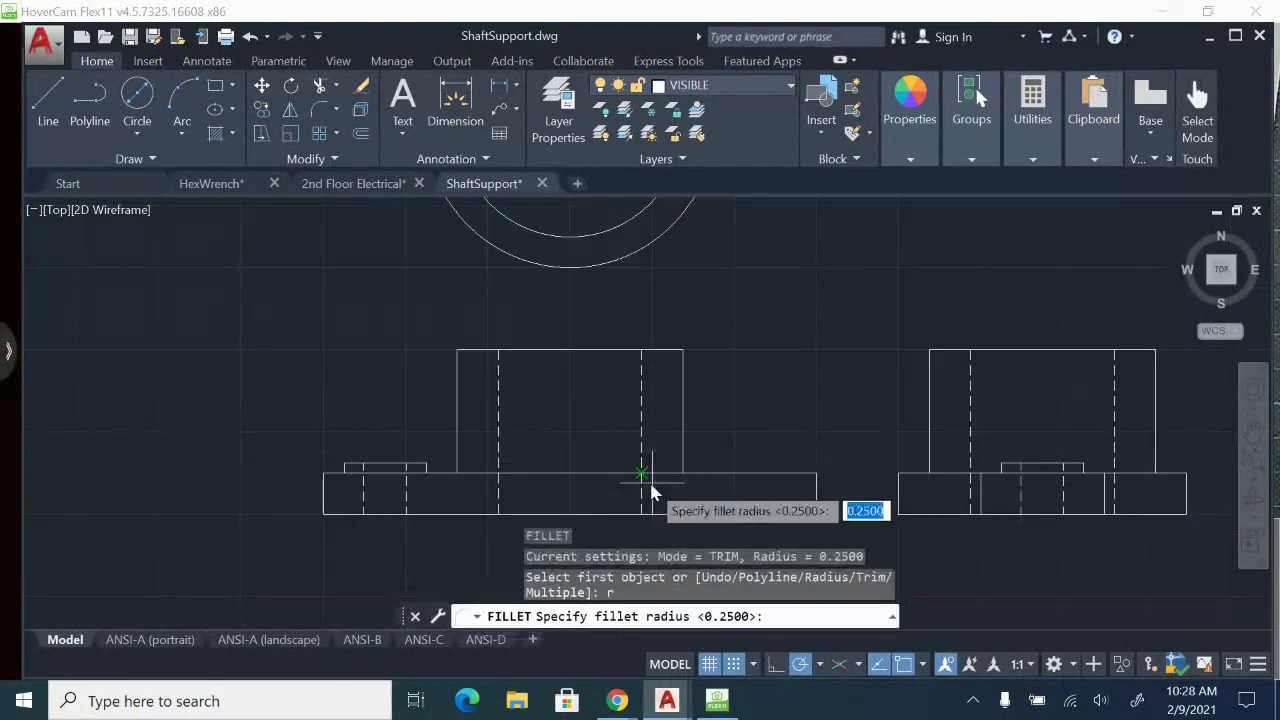
type(".125")
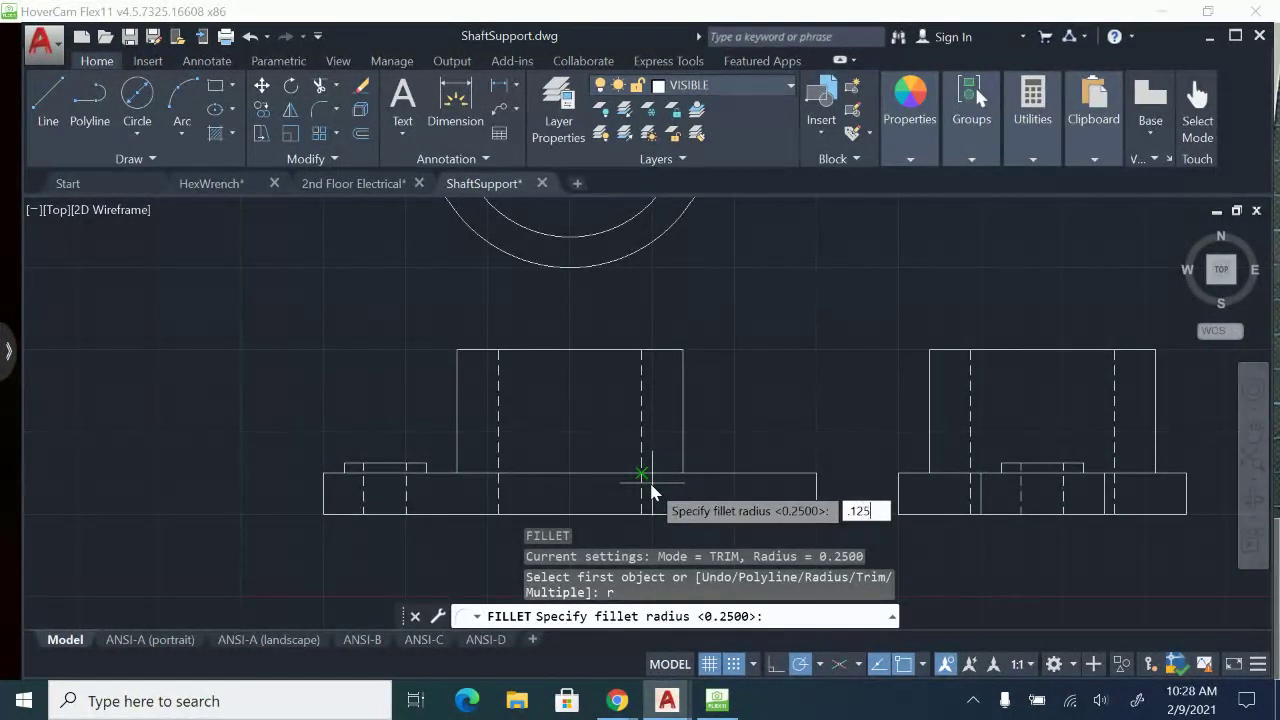
key("Return")
scroll(375, 478, "up", 4)
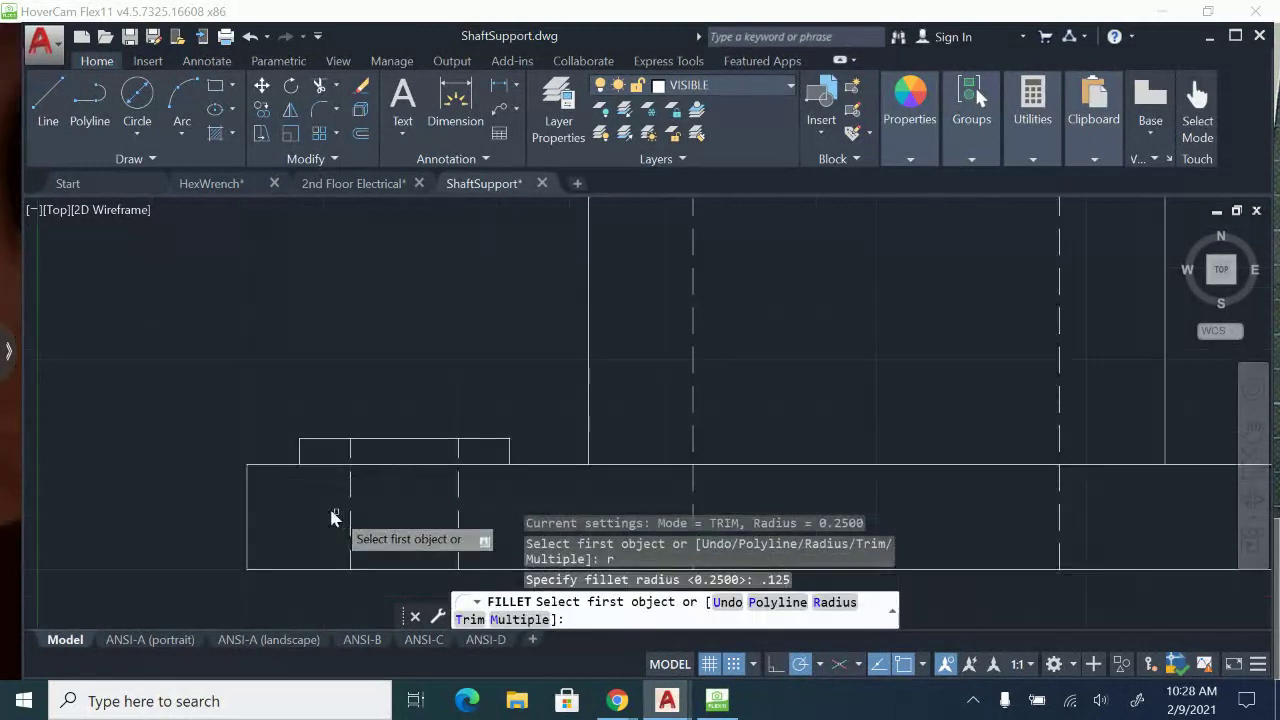
left_click(247, 495)
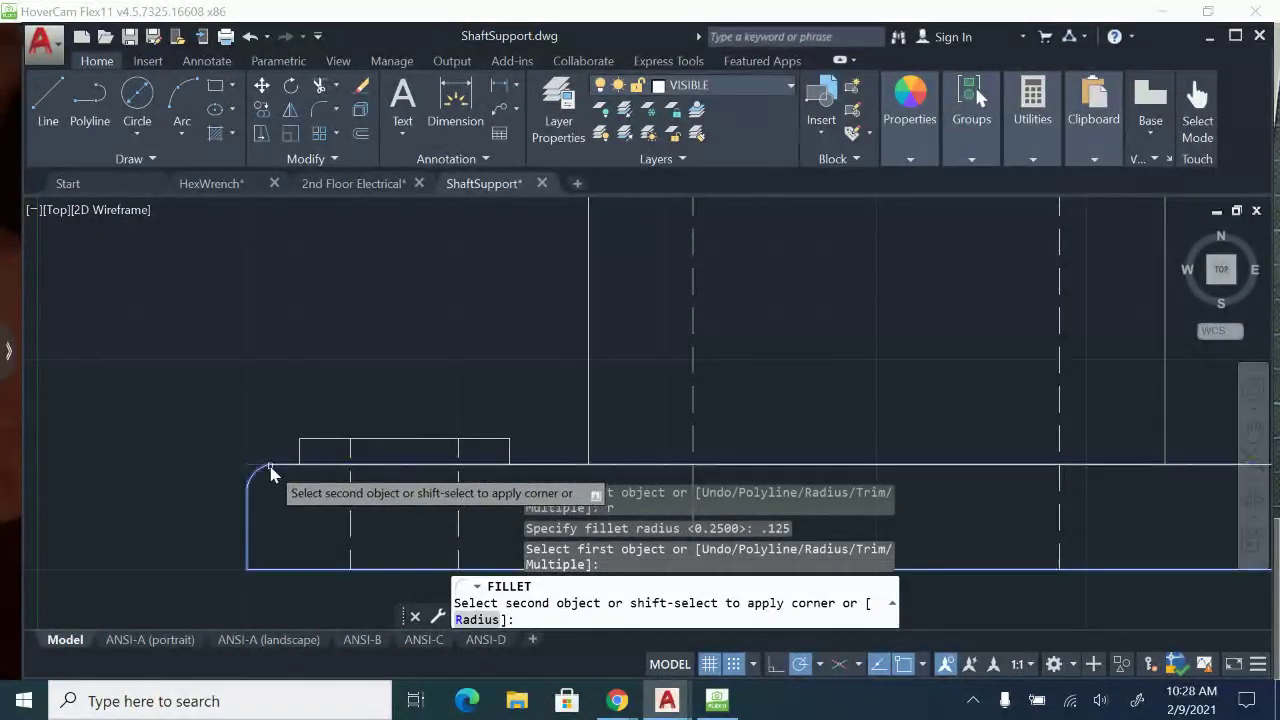
left_click(281, 464)
Try to fillet the small boss's left side into the base's top edge in the front view, and undo it.
key("Return")
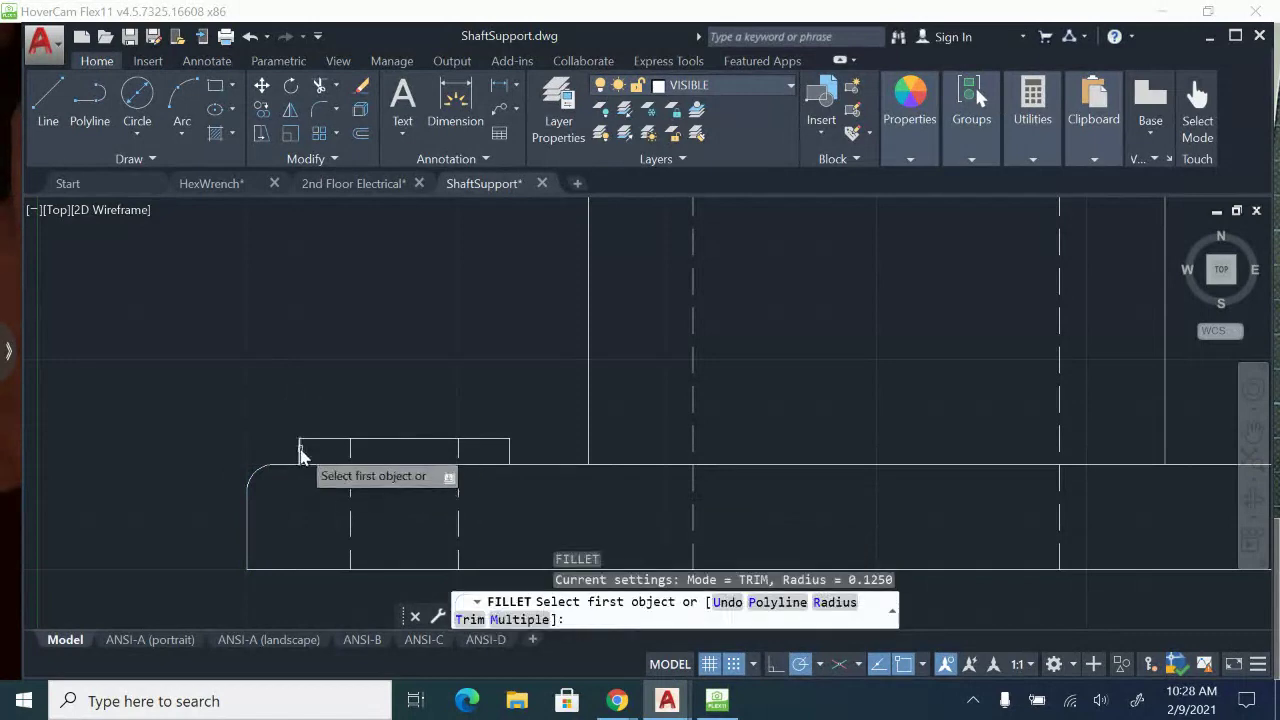
left_click(300, 452)
left_click(287, 470)
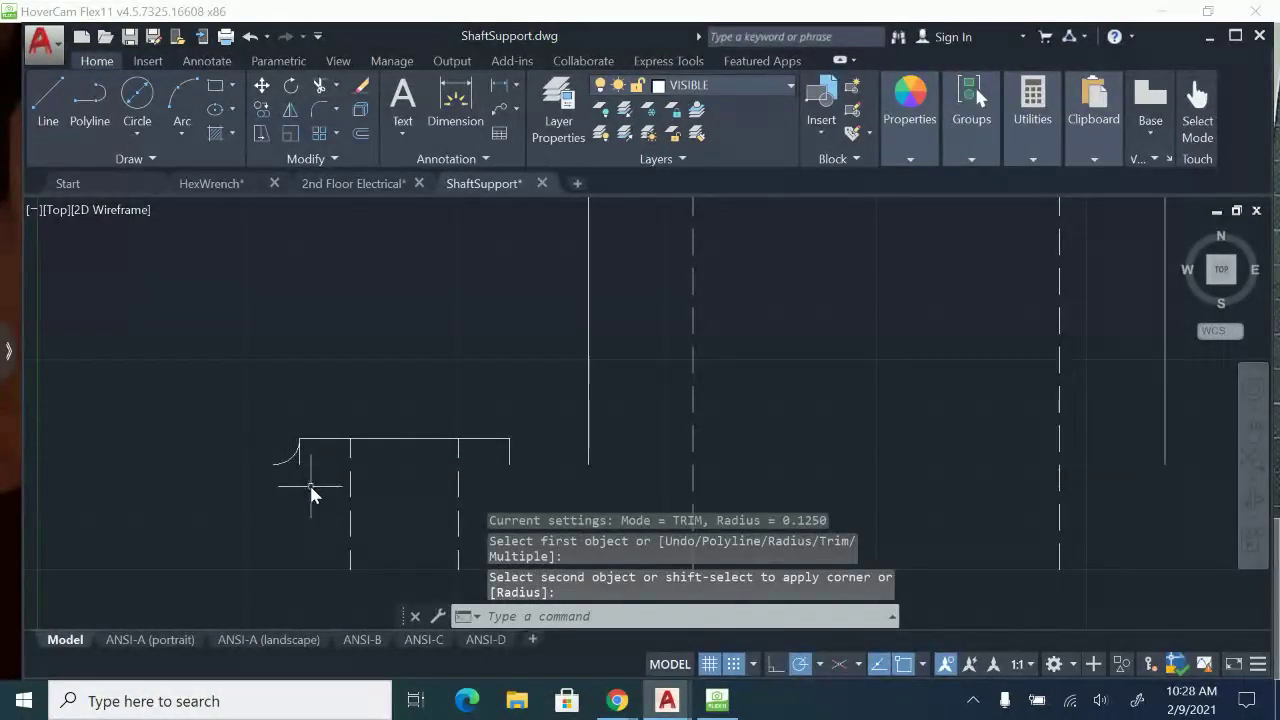
left_click(250, 37)
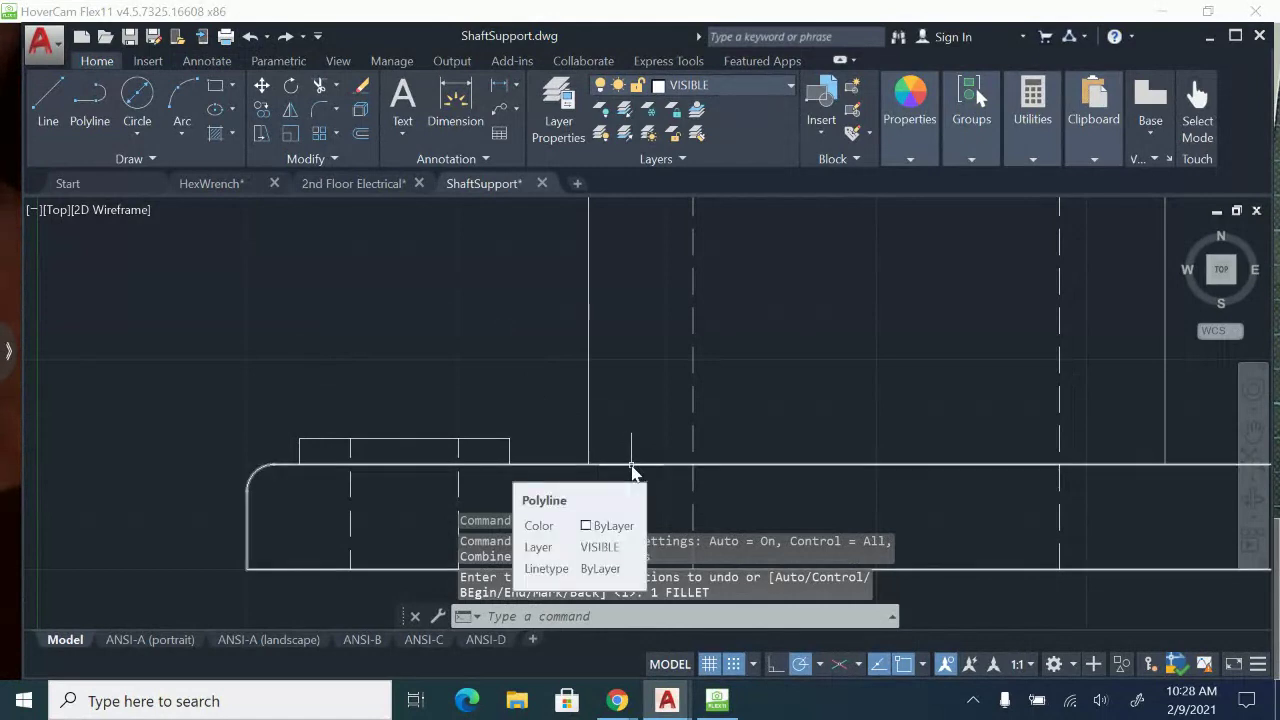
Retry the 0.125 fillet at the small boss's left side, selecting the base's top edge first.
scroll(631, 471, "down", 2)
scroll(463, 463, "up", 2)
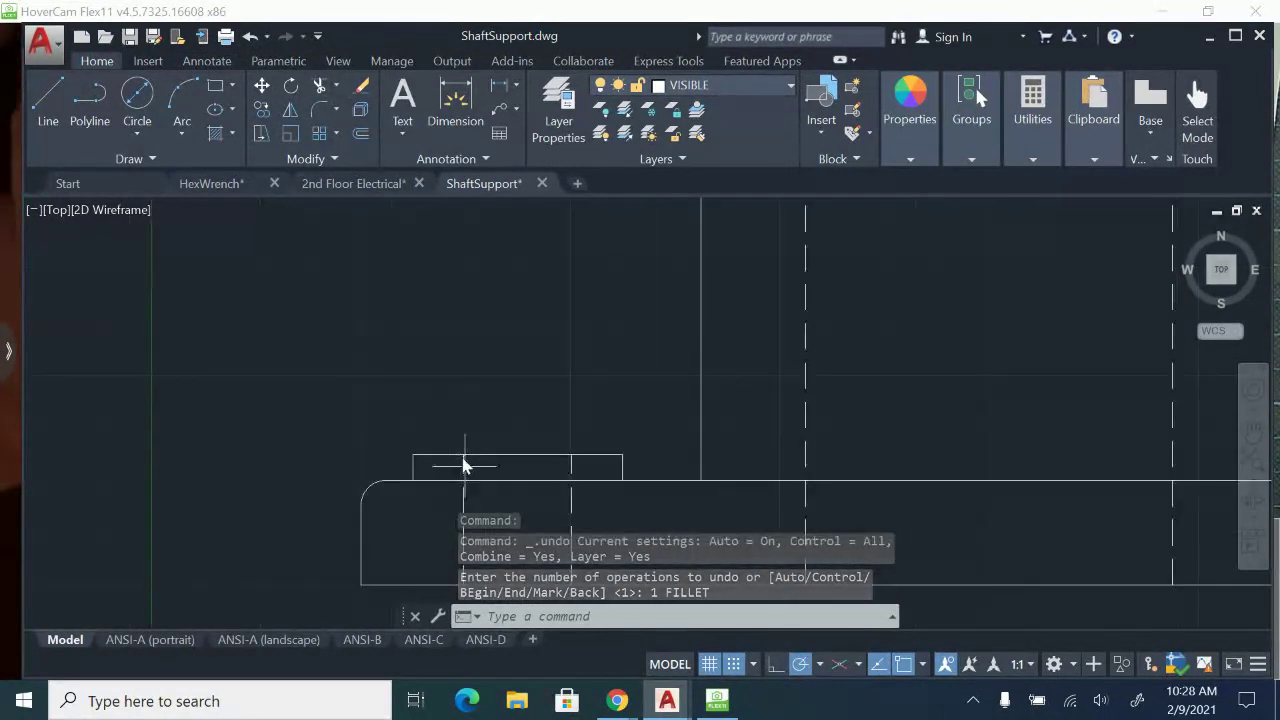
type("f")
key("Return")
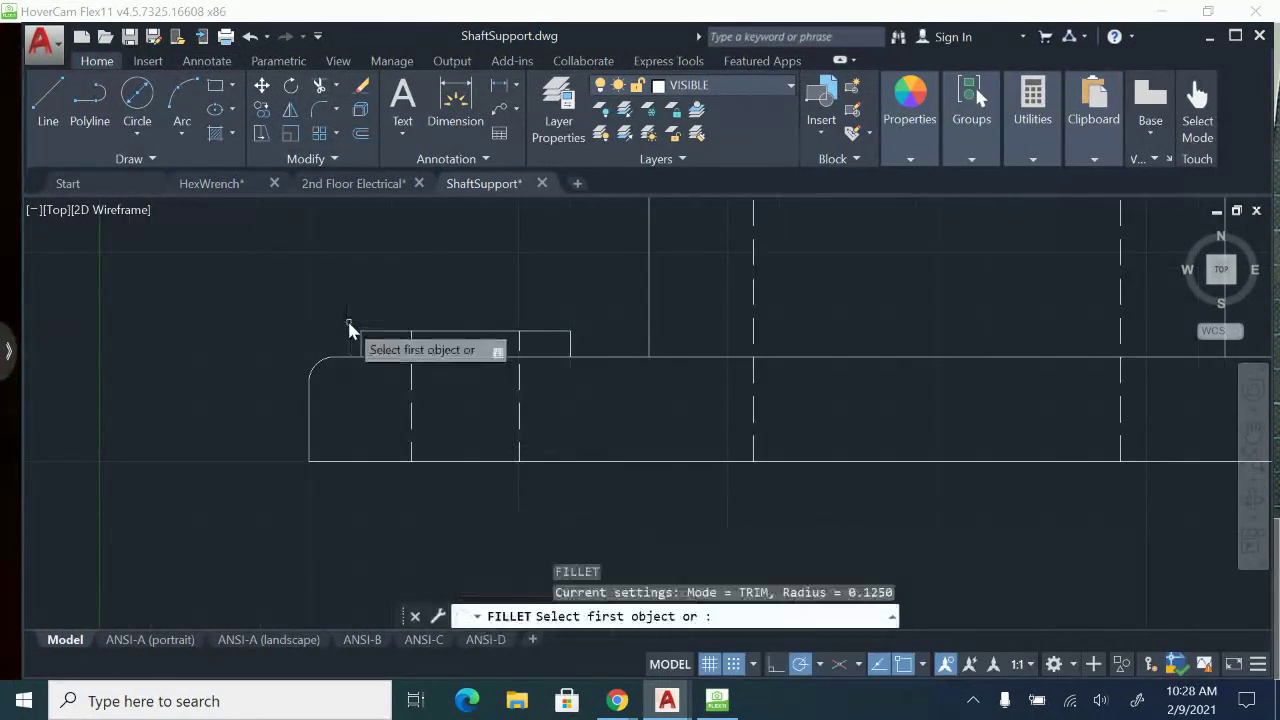
type("r")
key("Return")
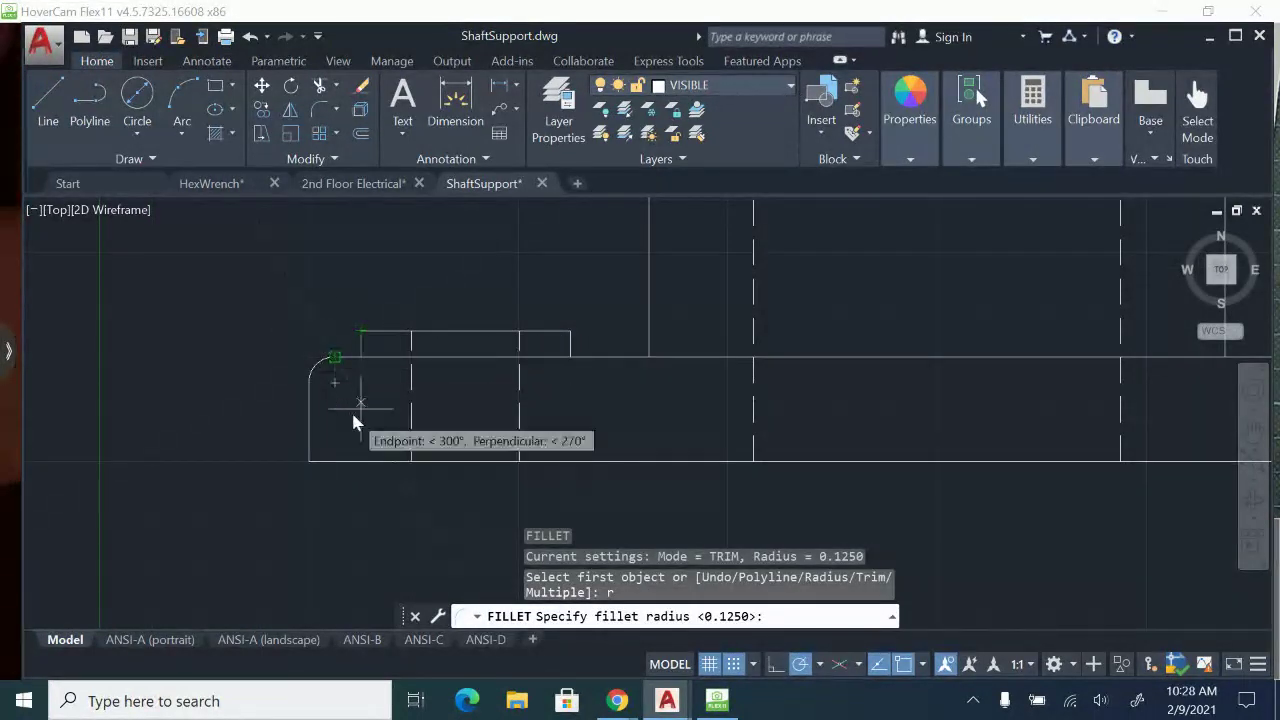
key("Return")
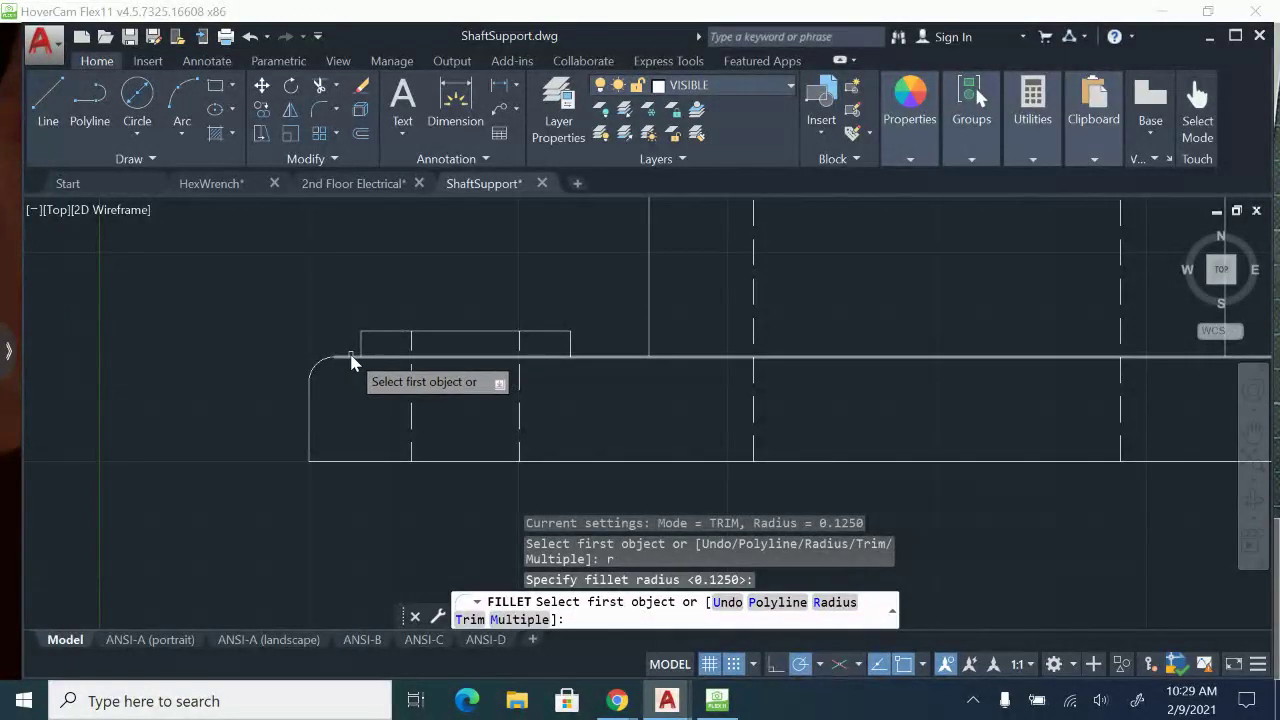
left_click(351, 357)
left_click(361, 346)
scroll(540, 415, "down", 2)
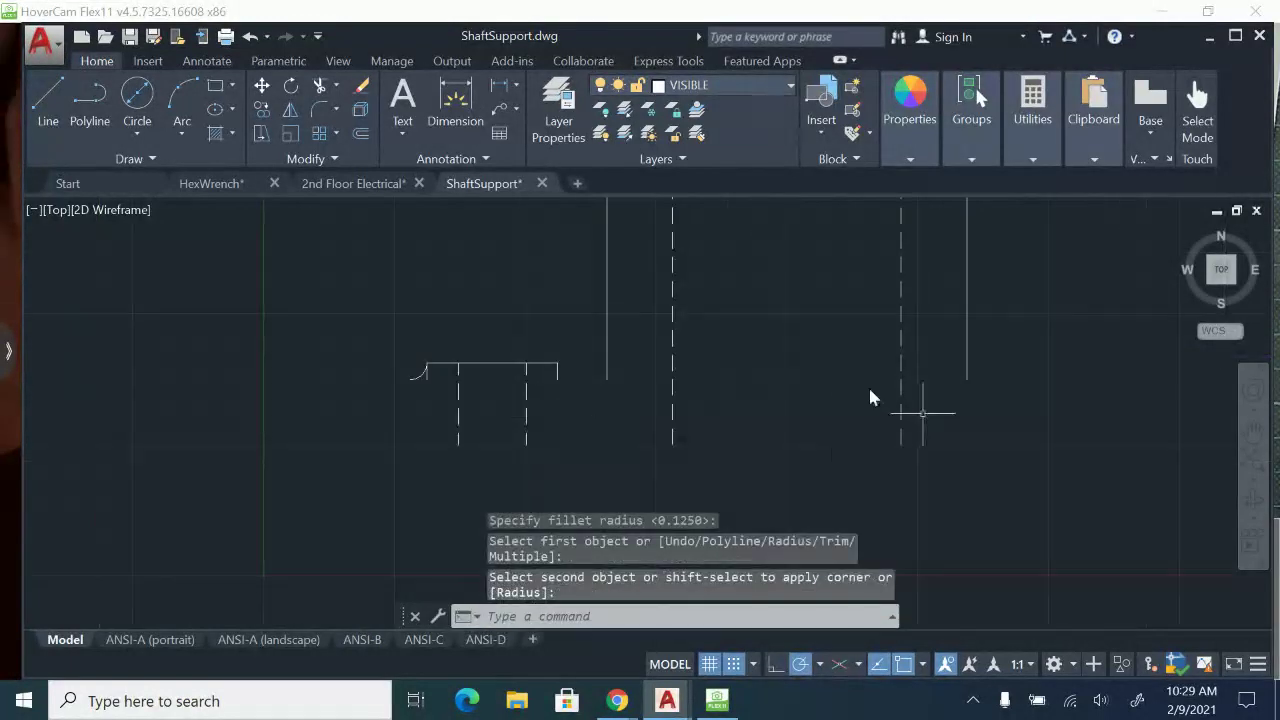
Undo the last fillet between the small boss and the front view's base.
middle_click_drag(485, 370, 271, 366)
middle_click_drag(363, 369, 391, 401)
left_click(252, 37)
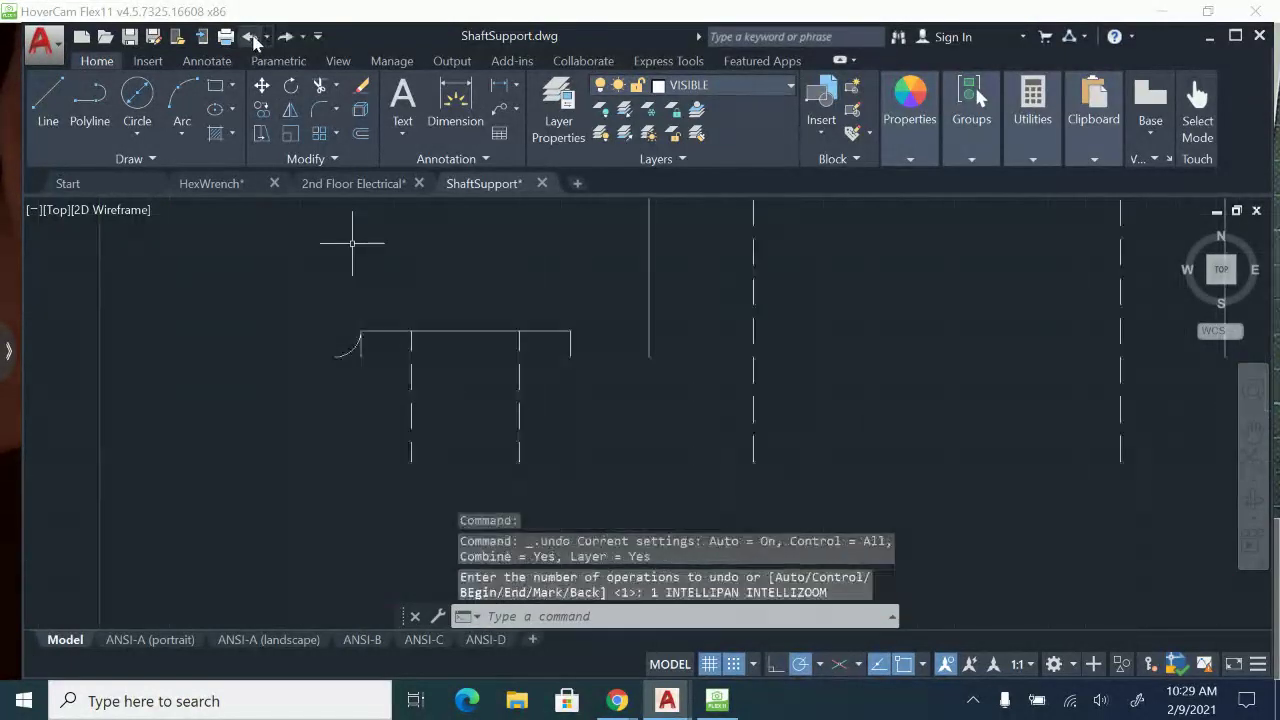
key("Escape")
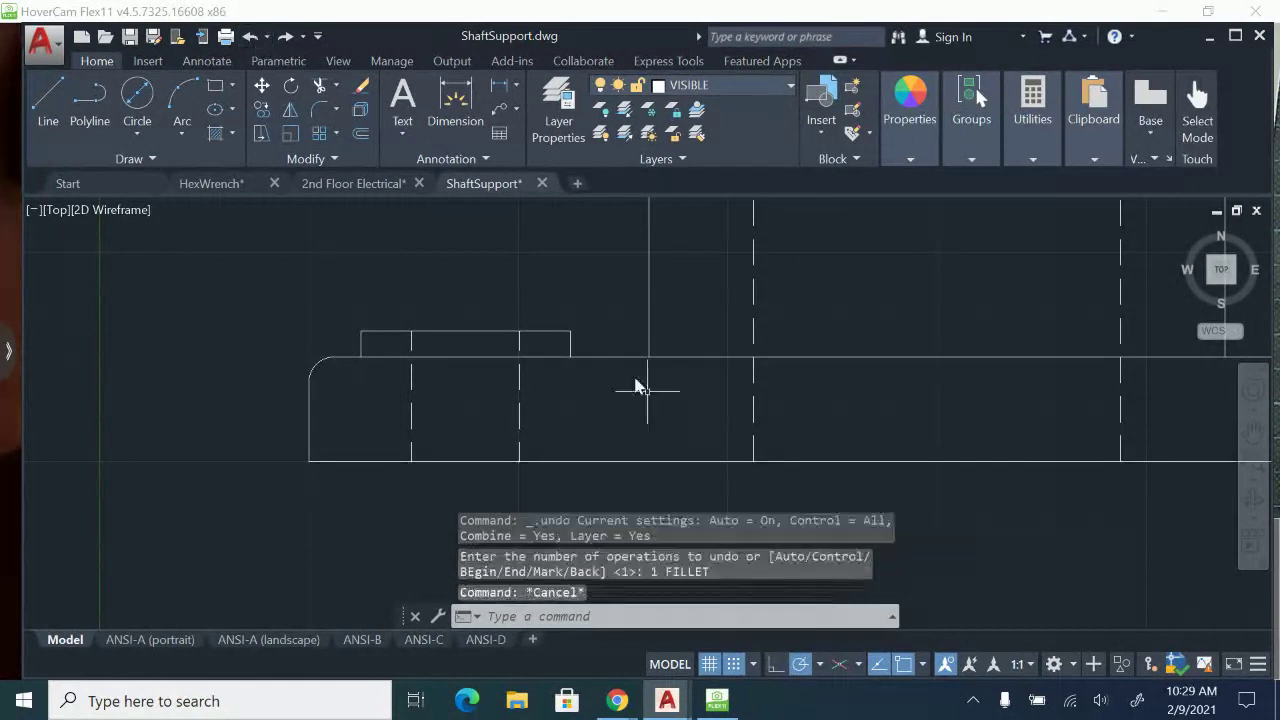
Explode the front view's base outline into separate lines and check that its edges select individually.
left_click(610, 358)
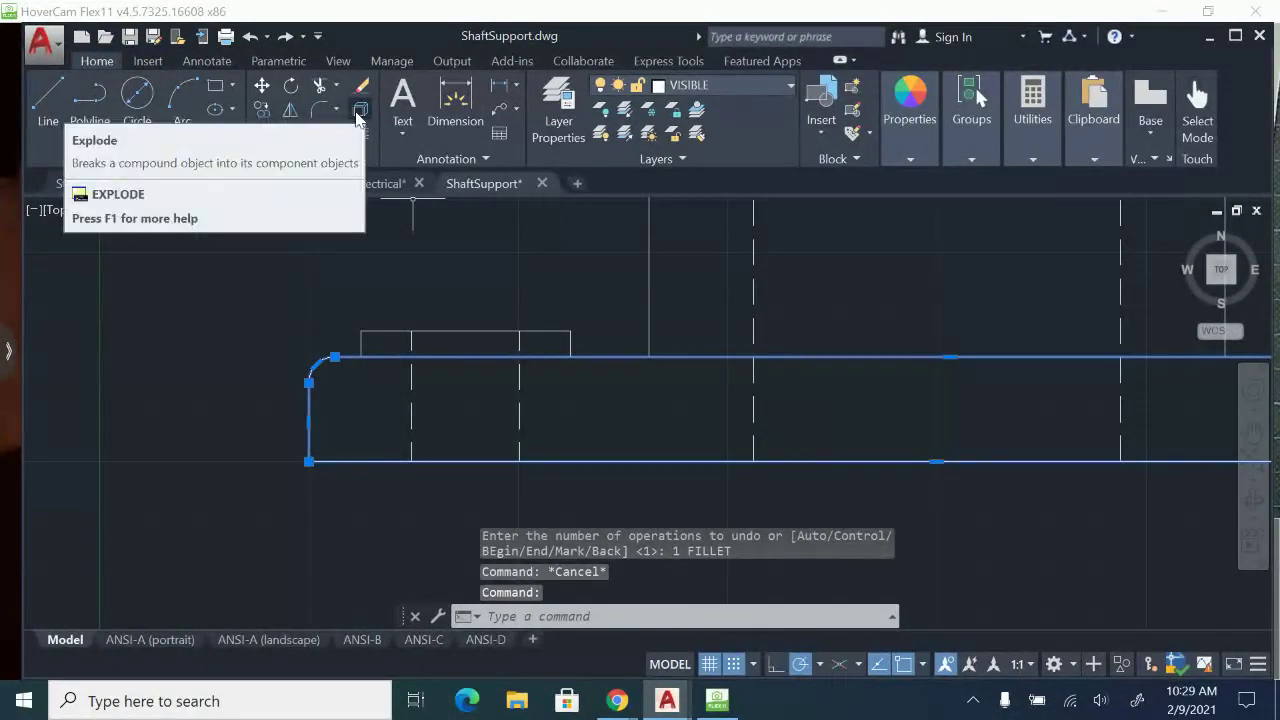
left_click(358, 117)
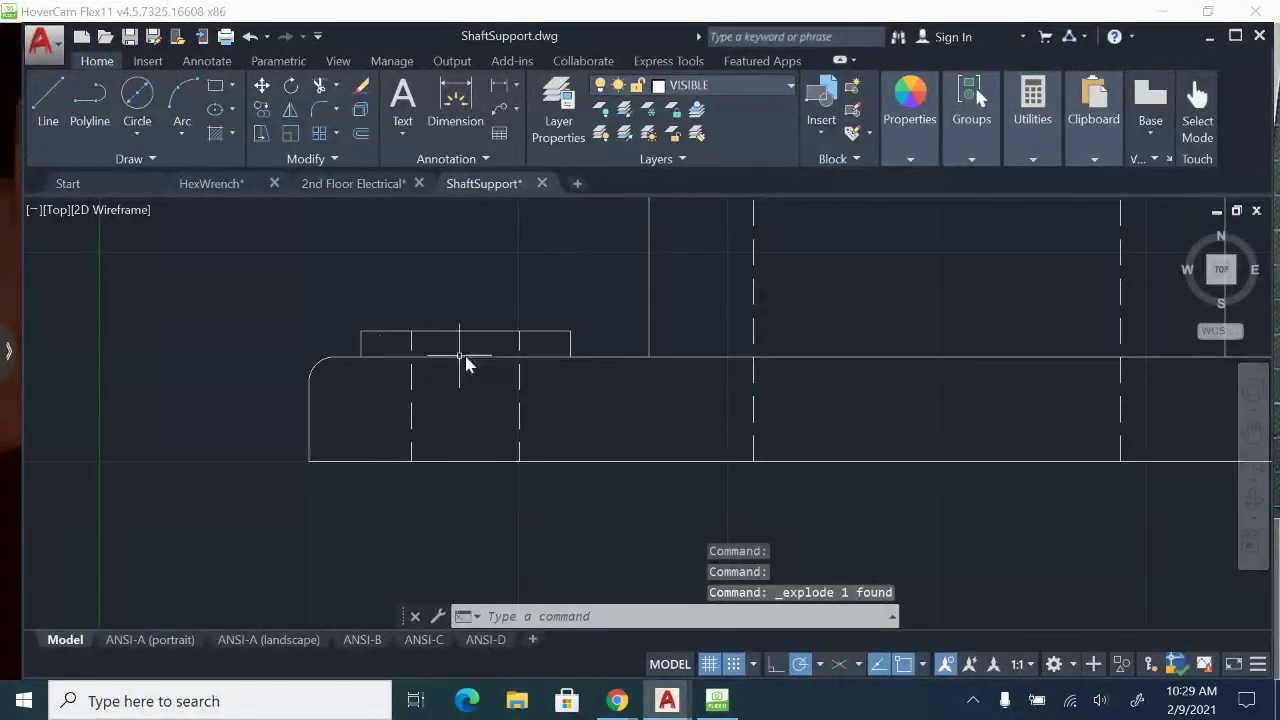
left_click(474, 360)
left_click(462, 461)
key("Escape")
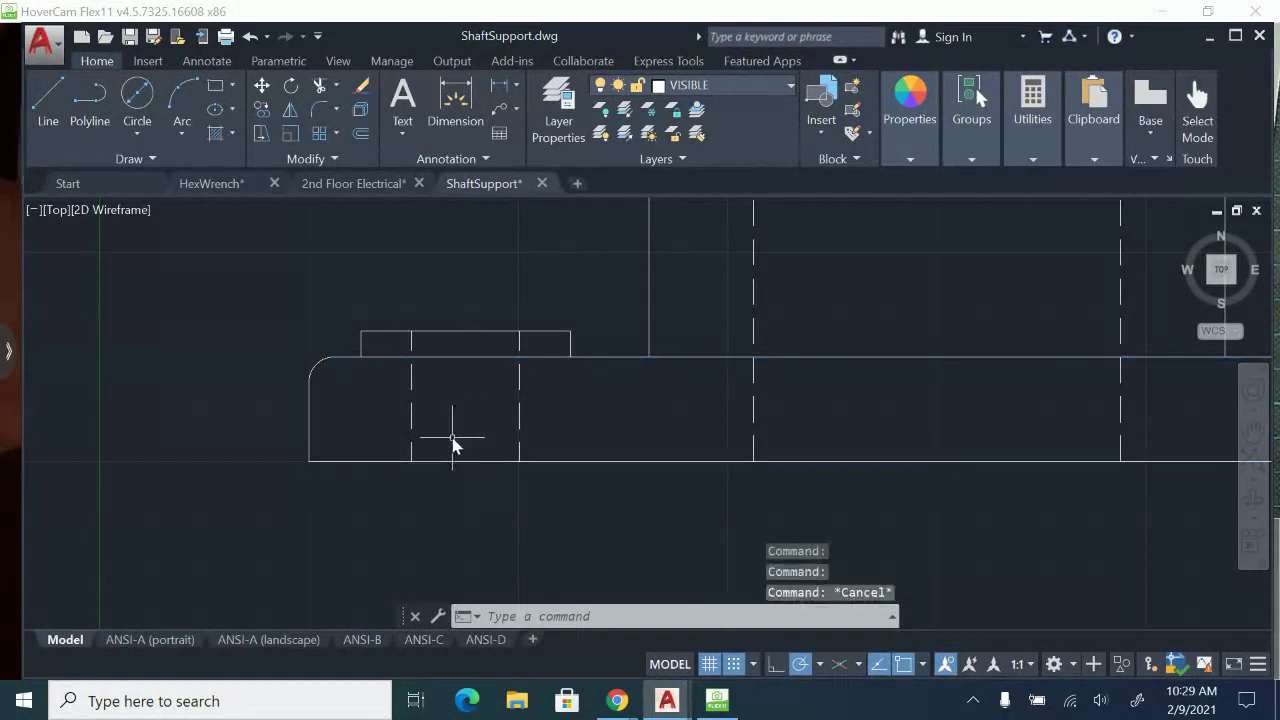
Fillet the small boss's left side into the base's top edge with radius 0.125.
middle_click_drag(922, 377, 891, 382)
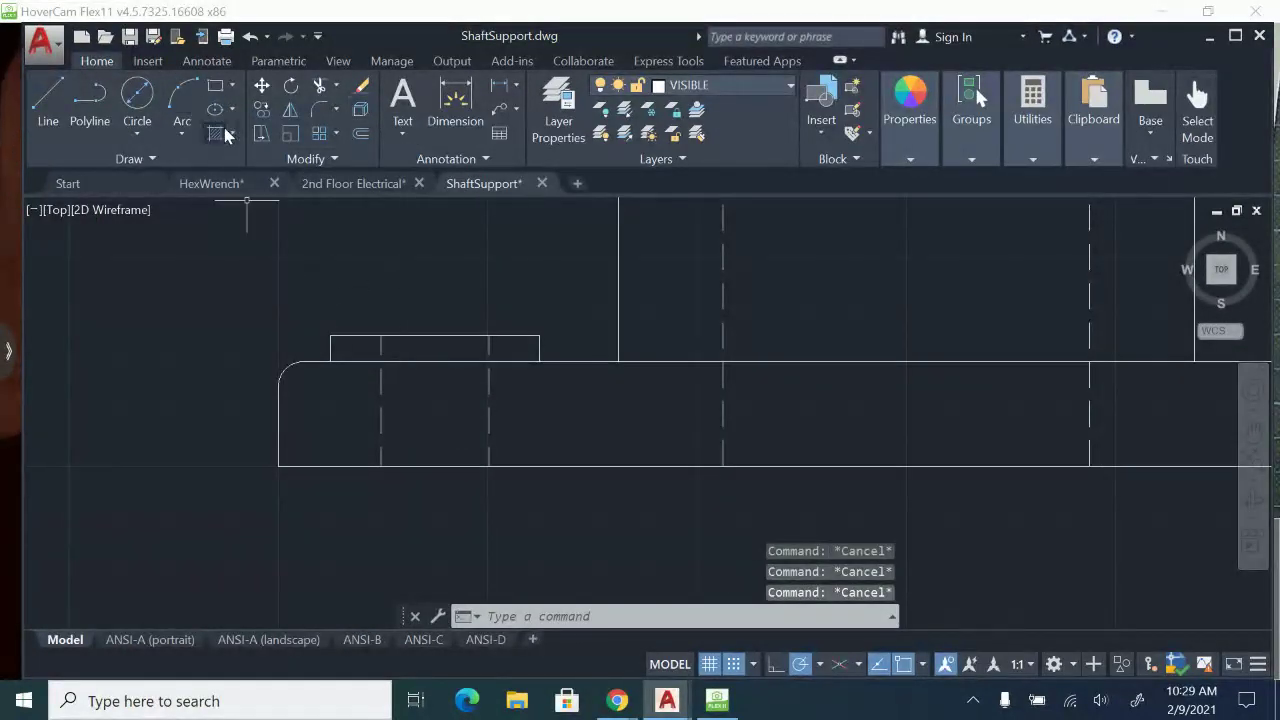
type("f")
key("Return")
type("r")
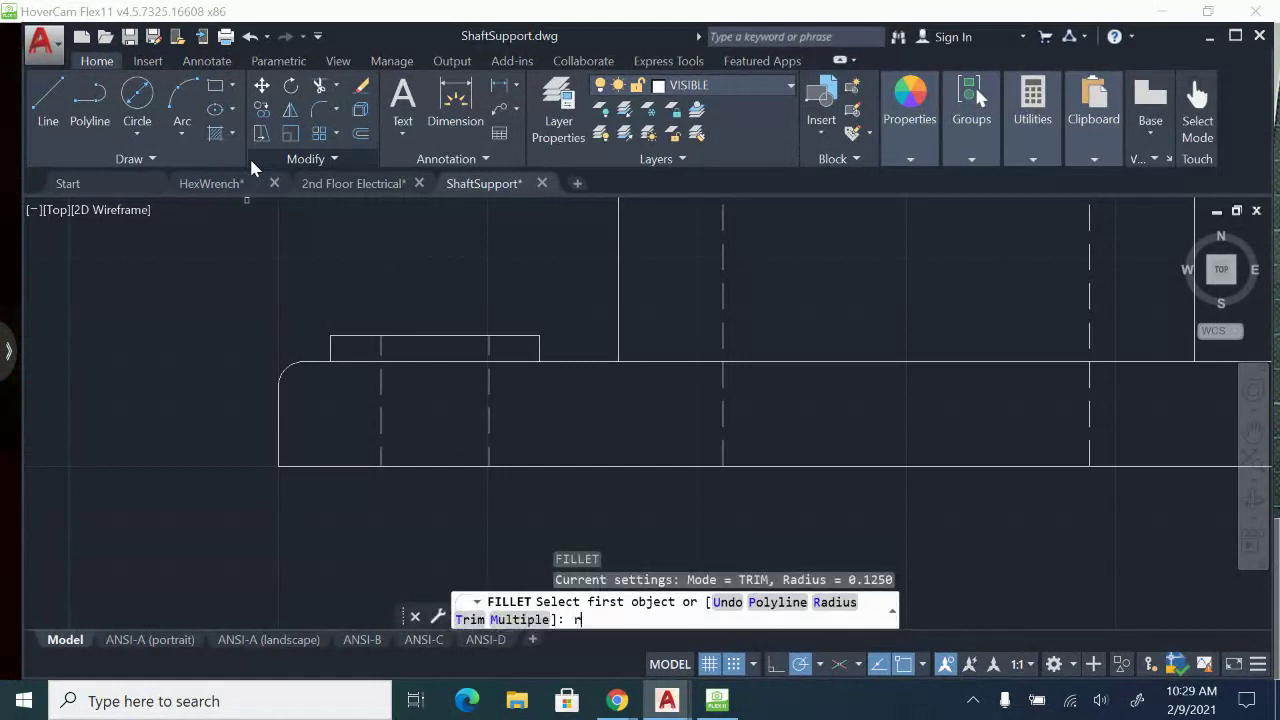
key("Return")
key("Return")
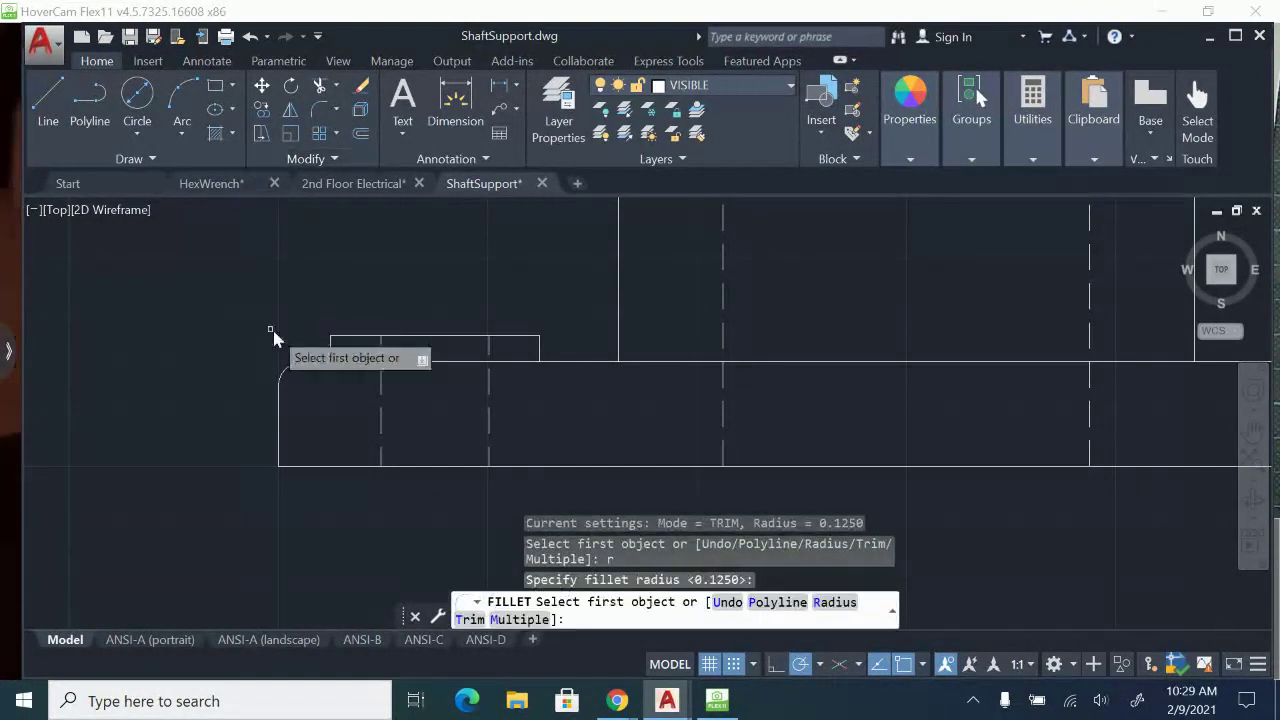
left_click(324, 366)
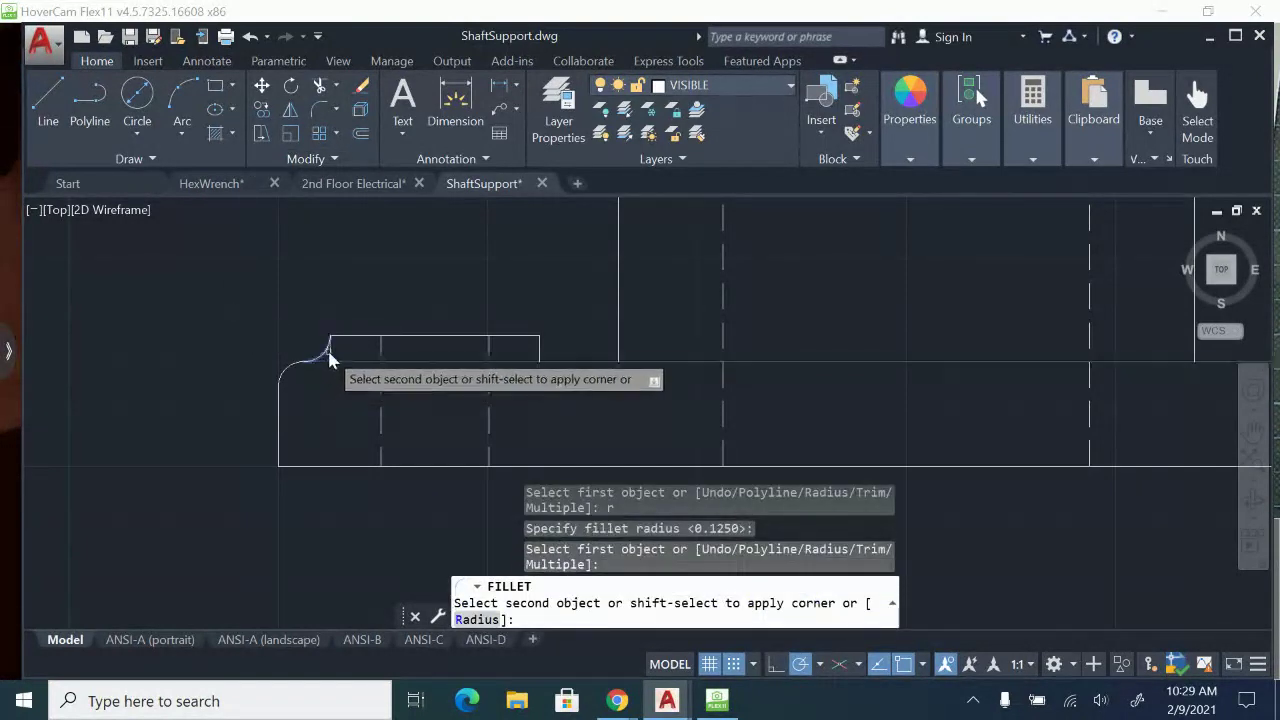
key("Escape")
Redraw the base's top edge as a line from the fillet's lower end to the base's upper right corner.
mouse_move(478, 413)
middle_mouse_down()
mouse_move(389, 411)
mouse_move(447, 364)
middle_mouse_up()
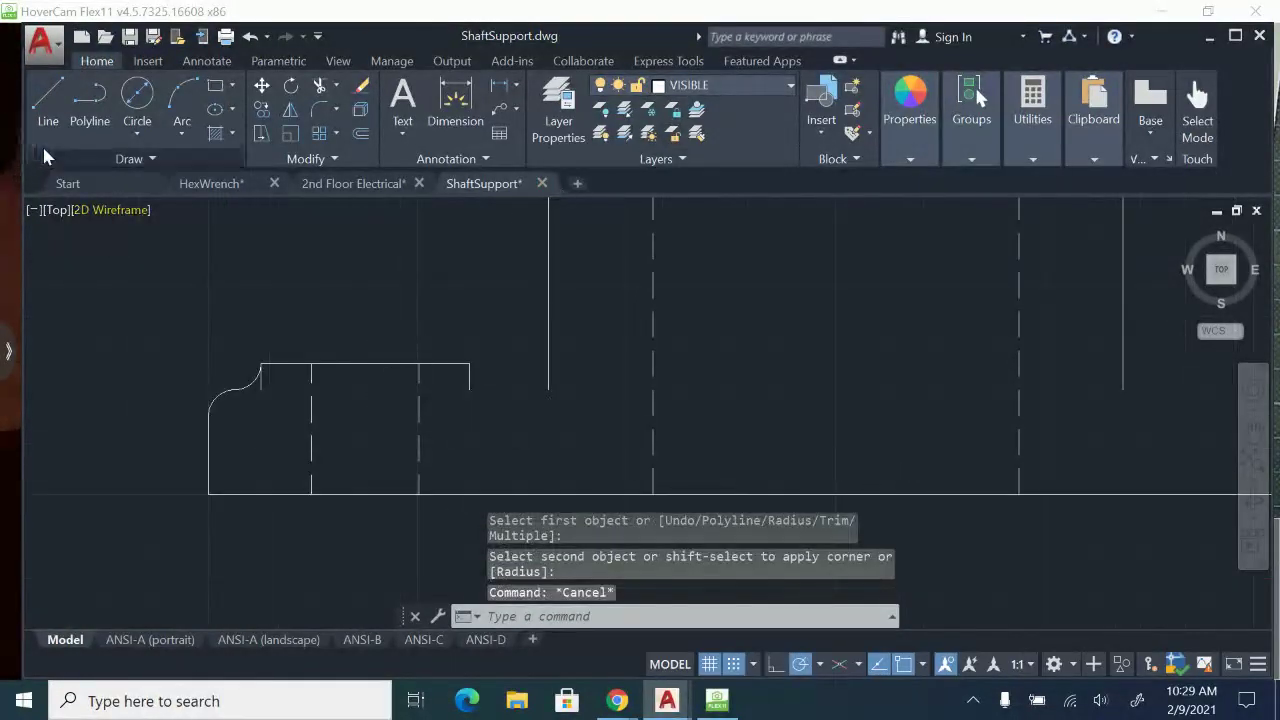
left_click(47, 102)
left_click(236, 389)
scroll(713, 417, "down", 4)
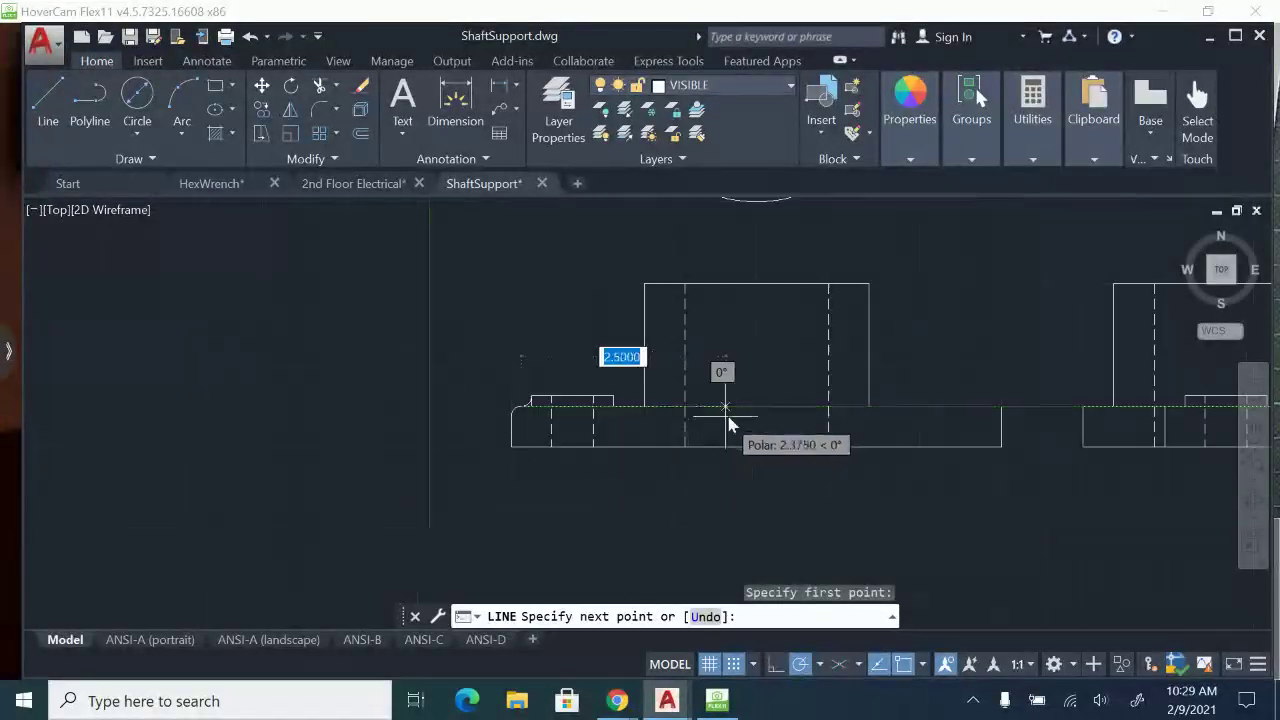
middle_click_drag(731, 421, 565, 413)
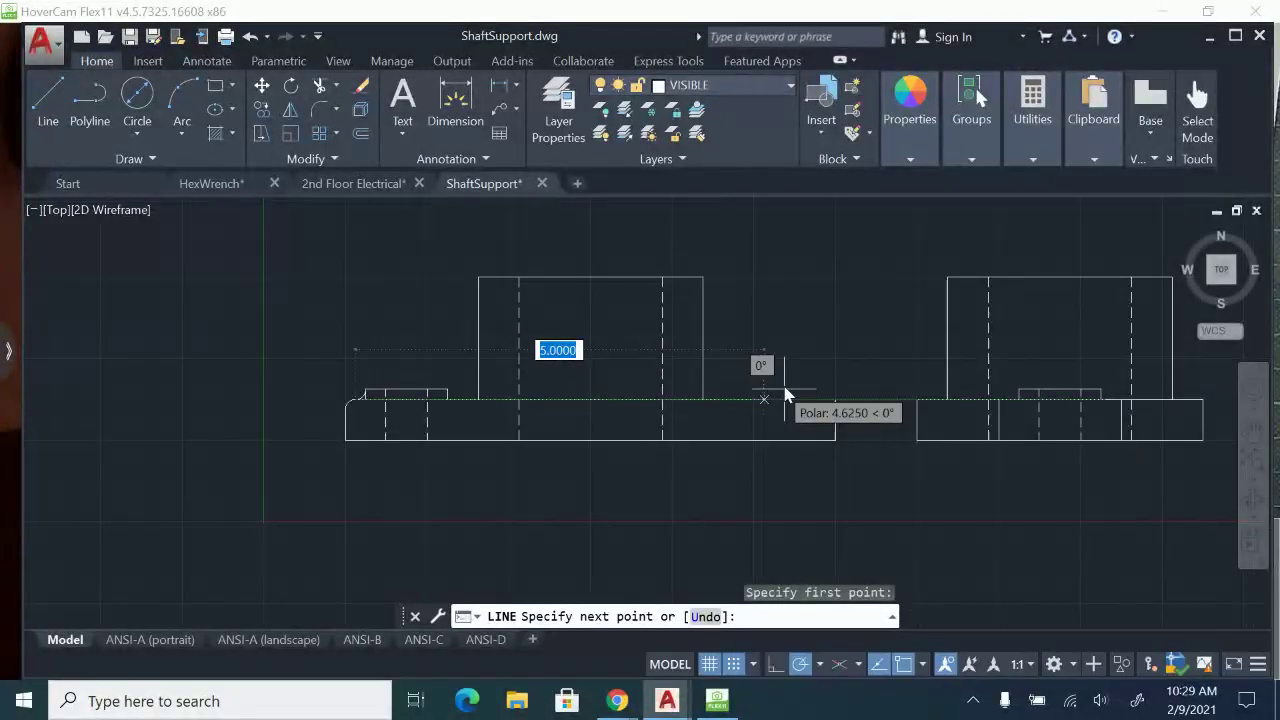
left_click(838, 405)
key("Escape")
Erase the leftover vertical line at the small boss's left side beside the fillet.
scroll(397, 380, "up", 5)
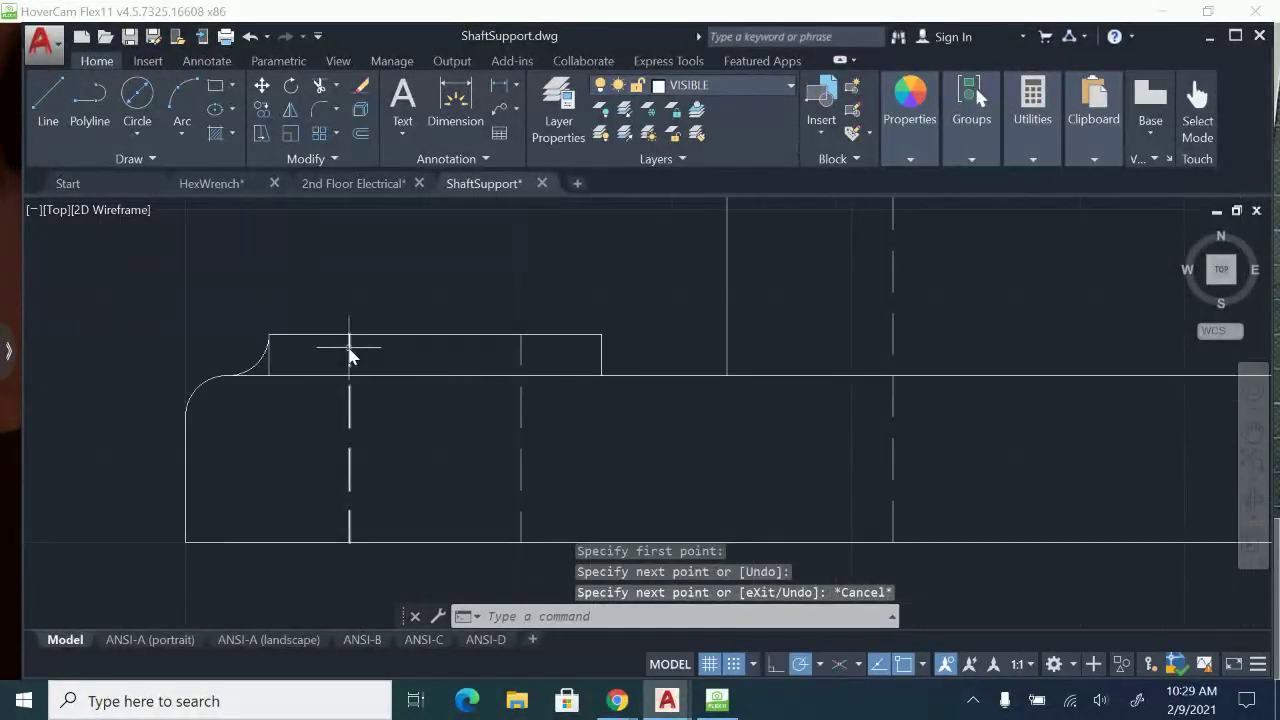
mouse_move(349, 348)
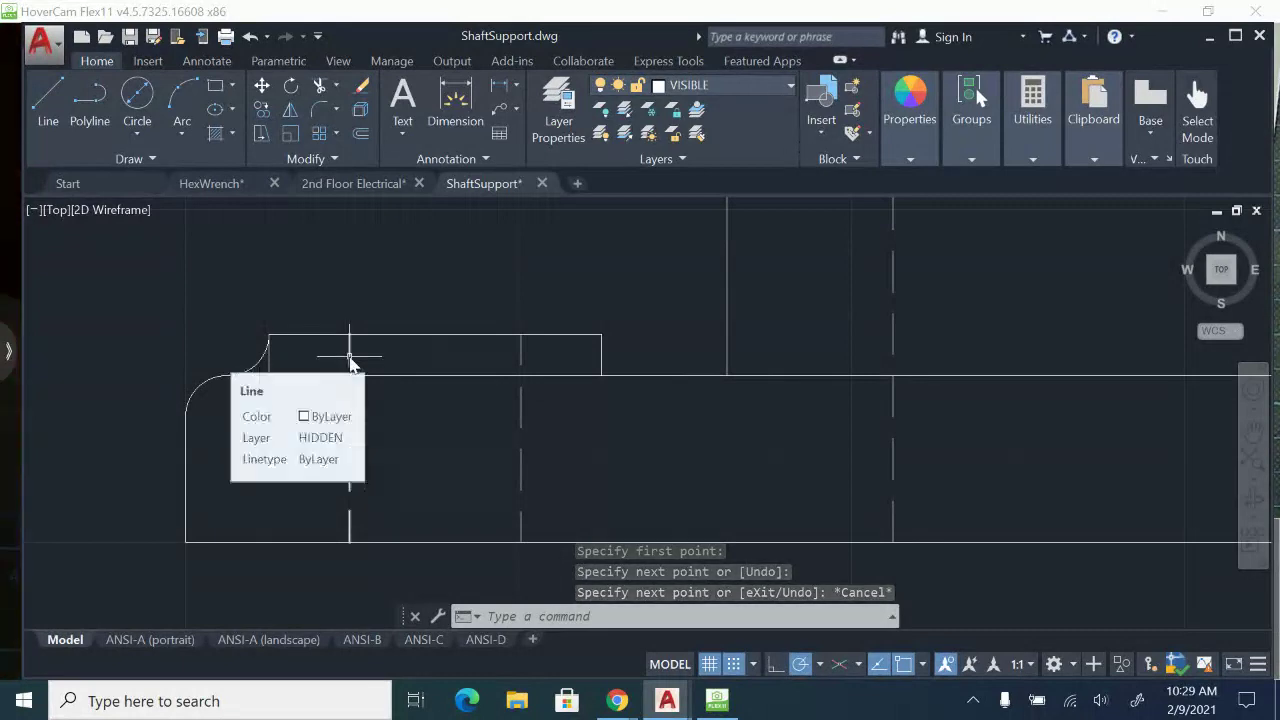
left_click(268, 355)
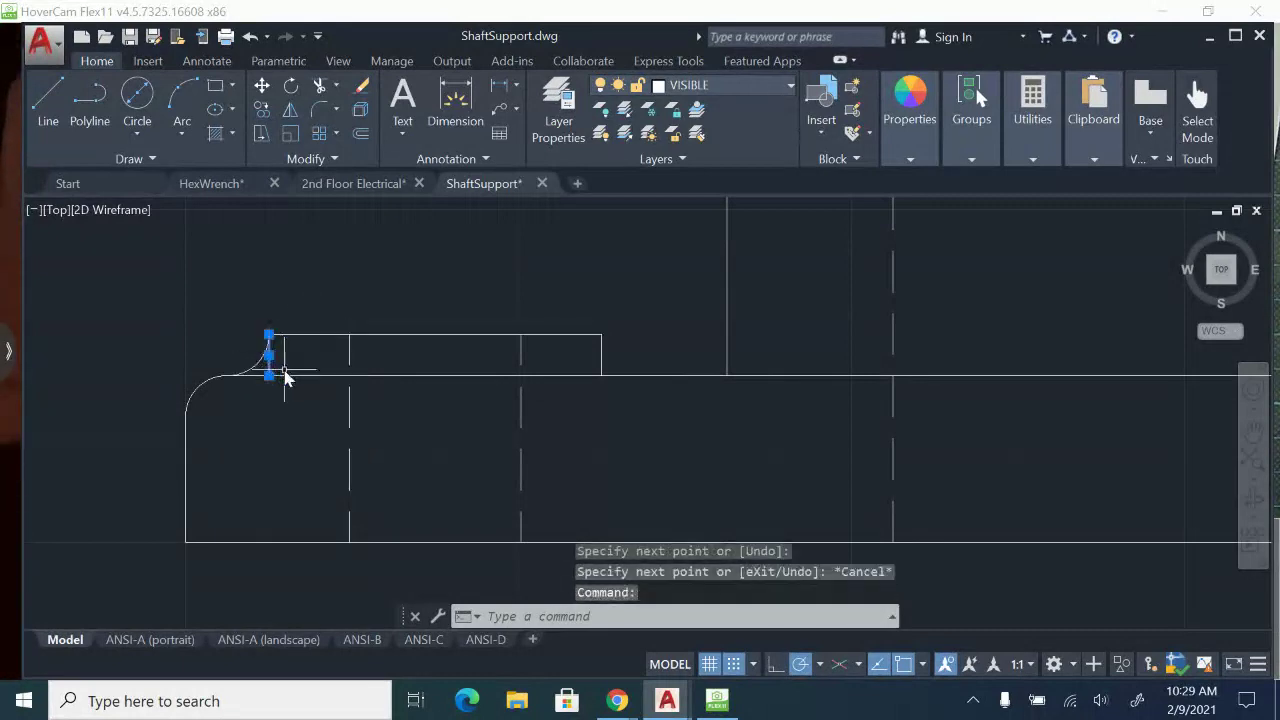
key("Delete")
Fillet the large boss's left side into the base's top edge with radius 0.125.
type("f")
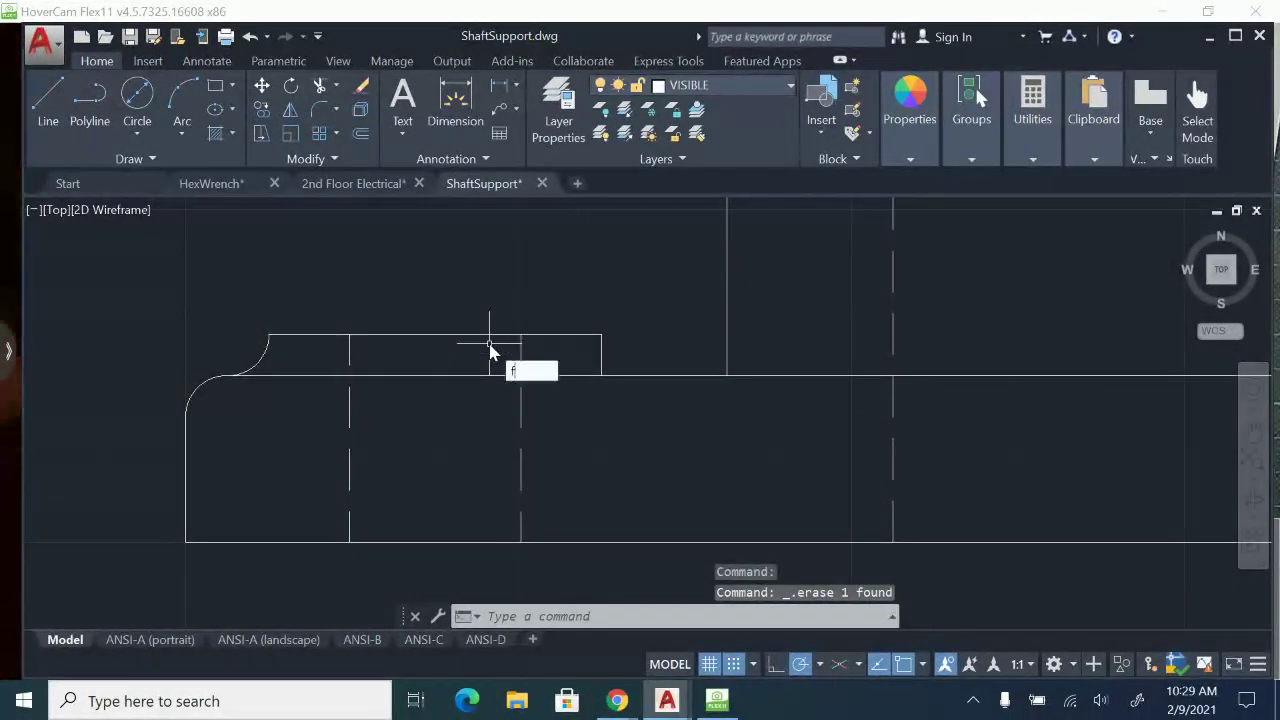
key("Return")
type("r")
key("Return")
key("Return")
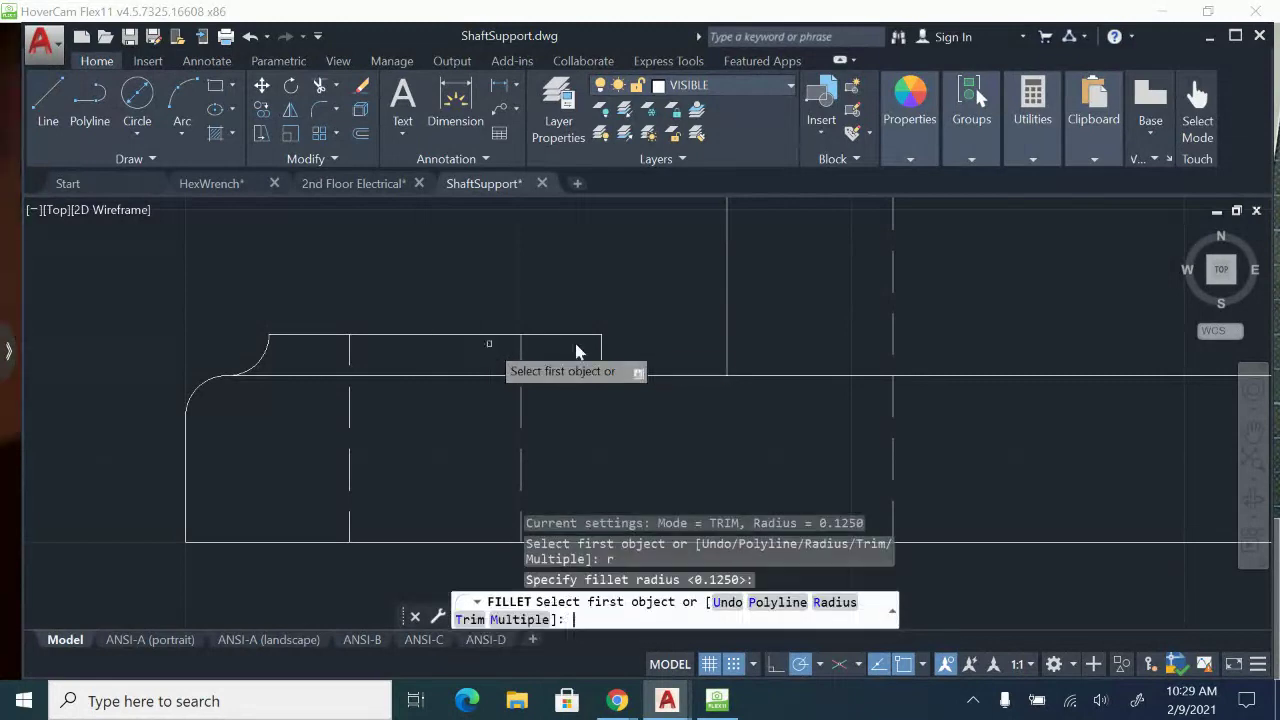
left_click(728, 362)
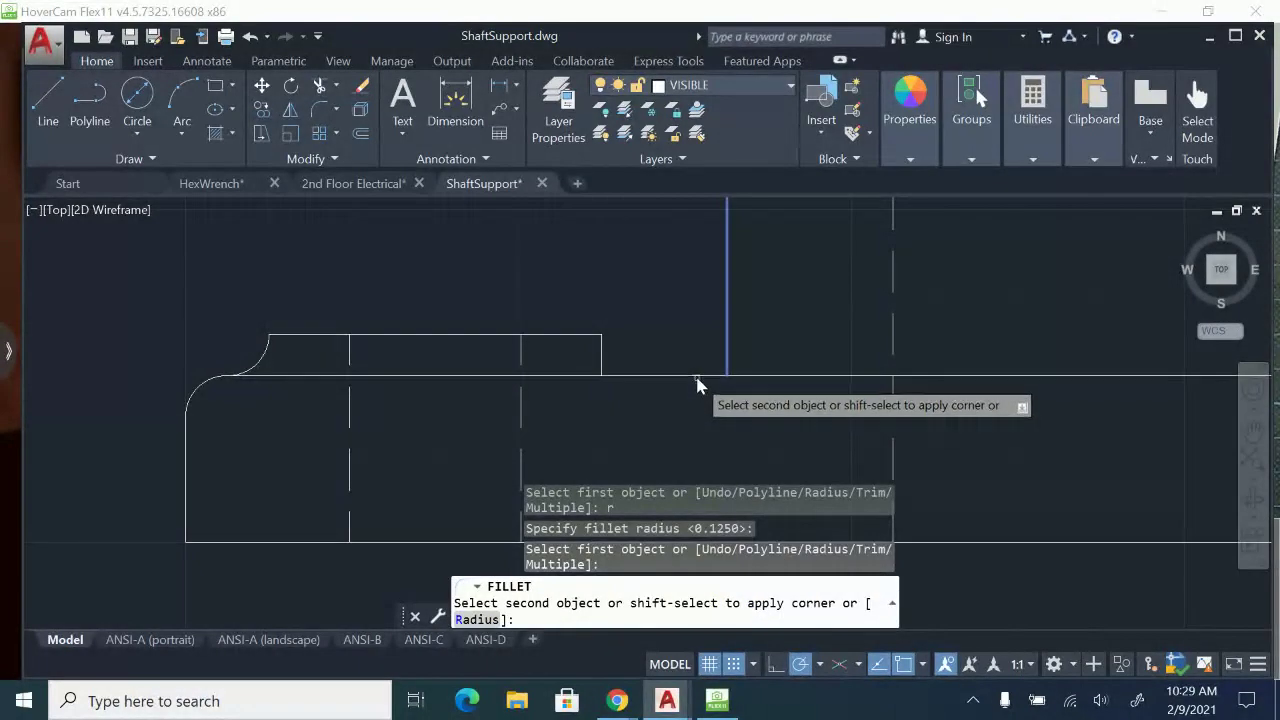
left_click(697, 378)
Fillet the small boss's right side into the base's top edge at radius 0.125 and erase its leftover vertical line.
key("Return")
left_click(602, 357)
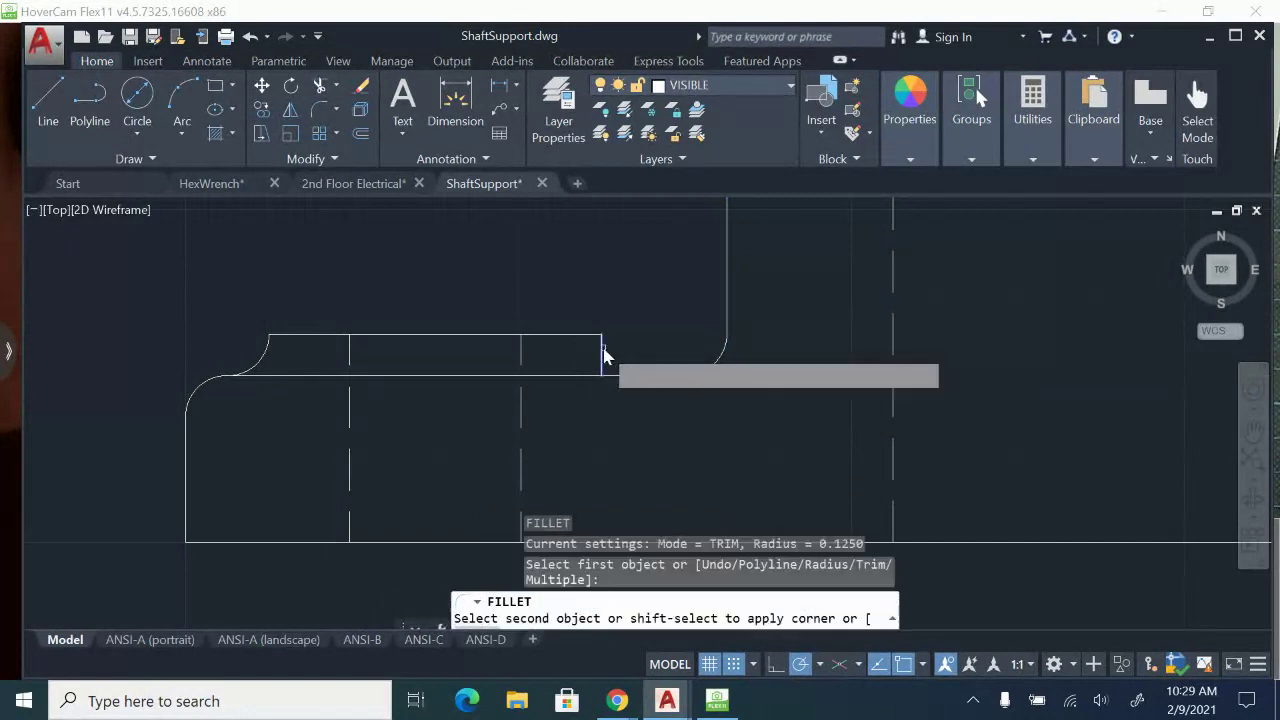
left_click(626, 378)
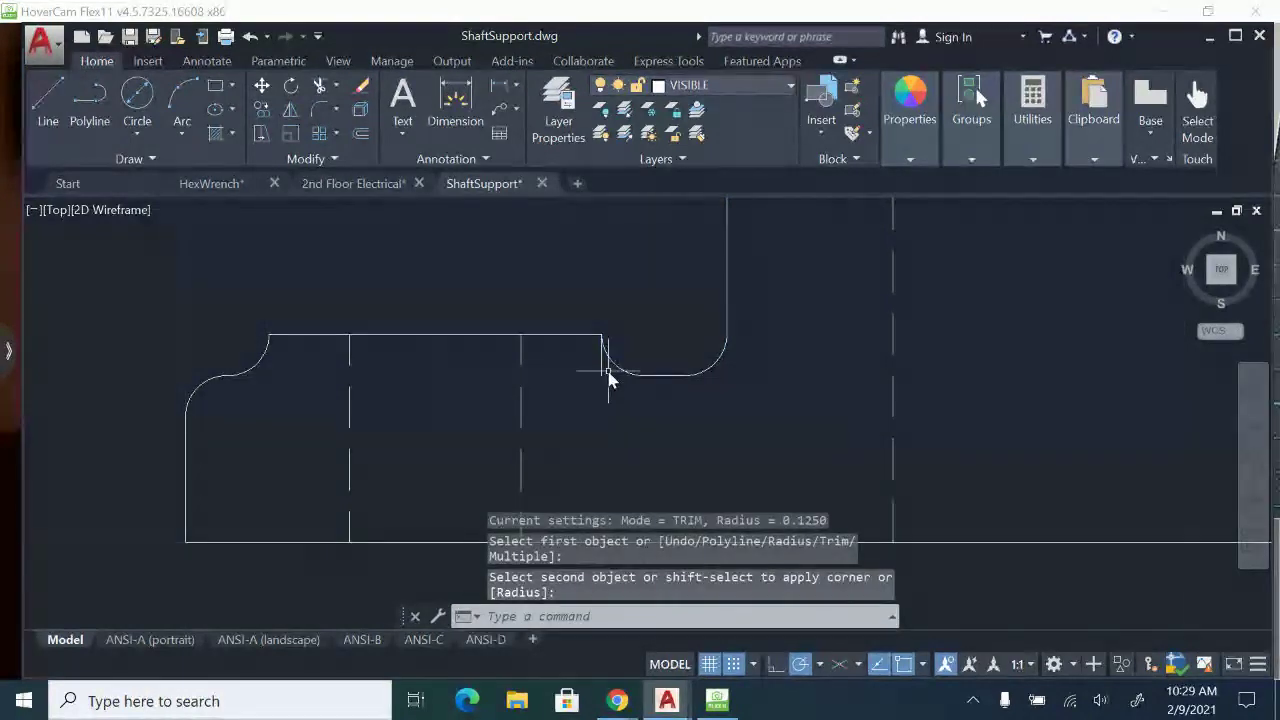
left_click(603, 378)
key("Delete")
scroll(650, 420, "down", 4)
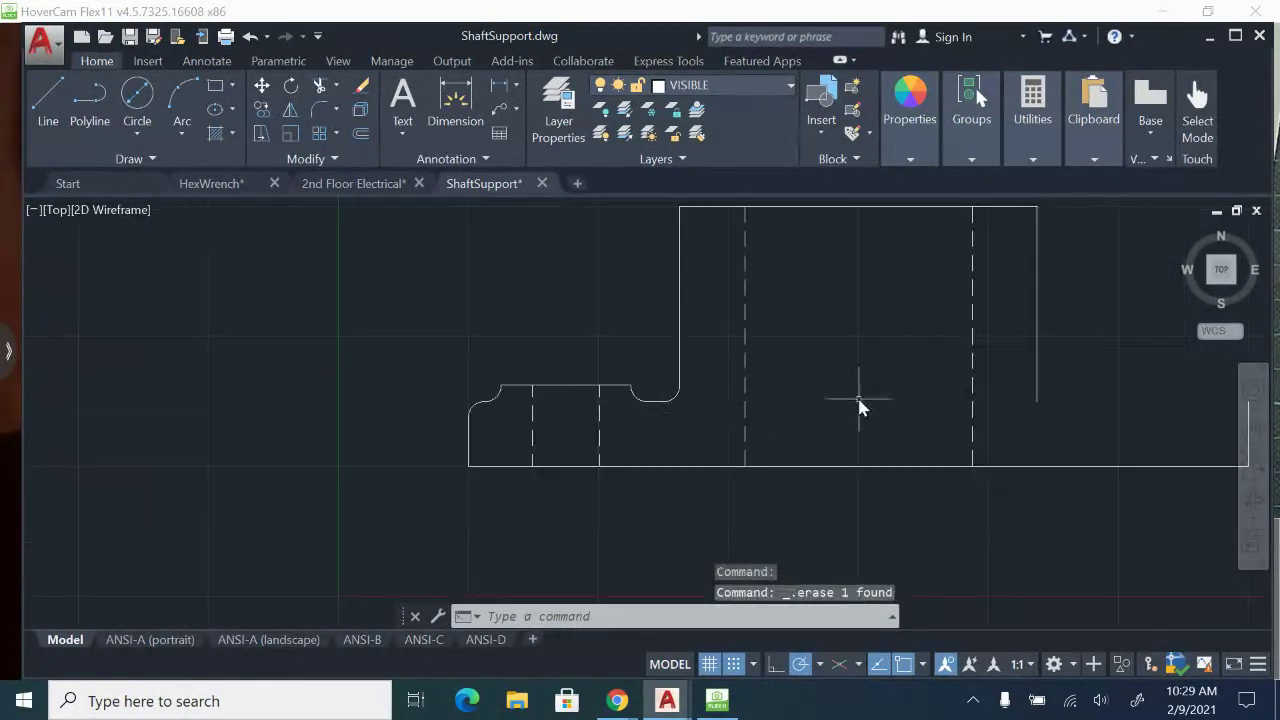
Redraw the front view's base top edge as a line from the left corner round's upper end to the base's upper right corner.
mouse_move(860, 405)
middle_mouse_down()
mouse_move(528, 349)
mouse_move(650, 387)
middle_mouse_up()
left_click(48, 105)
scroll(360, 356, "up", 3)
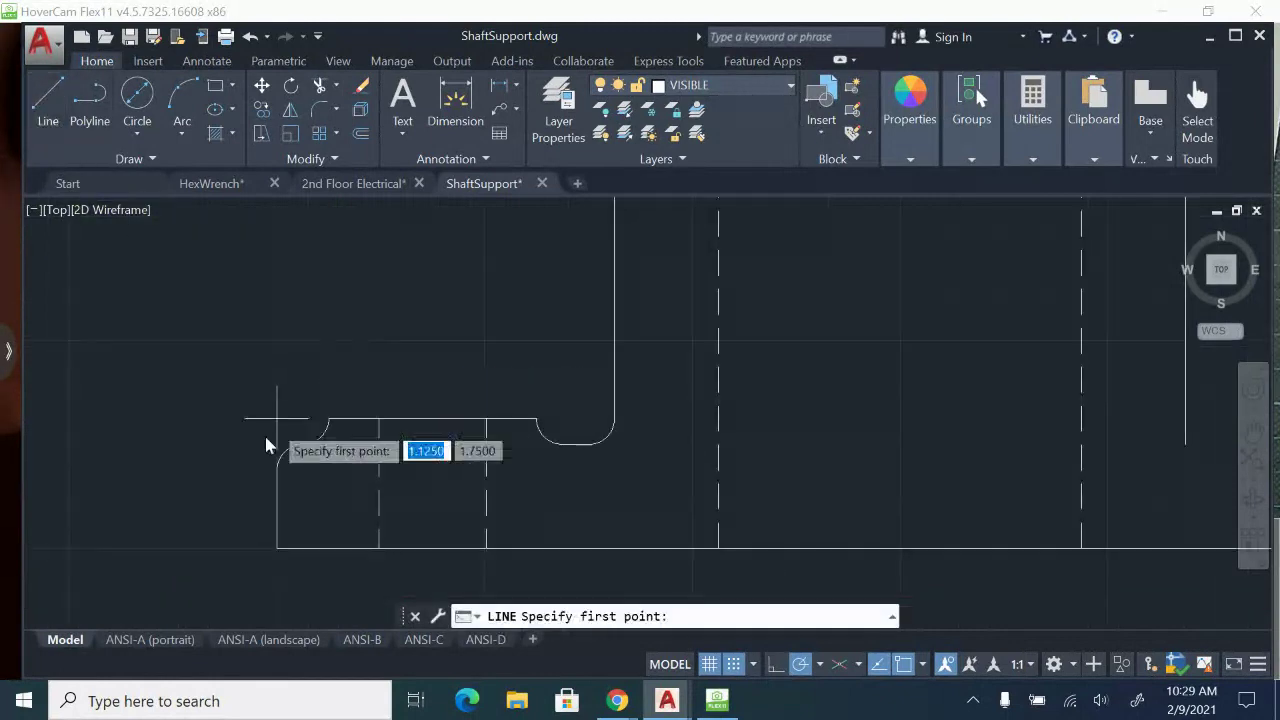
left_click(305, 443)
middle_click_drag(718, 441, 480, 412)
scroll(398, 412, "down", 2)
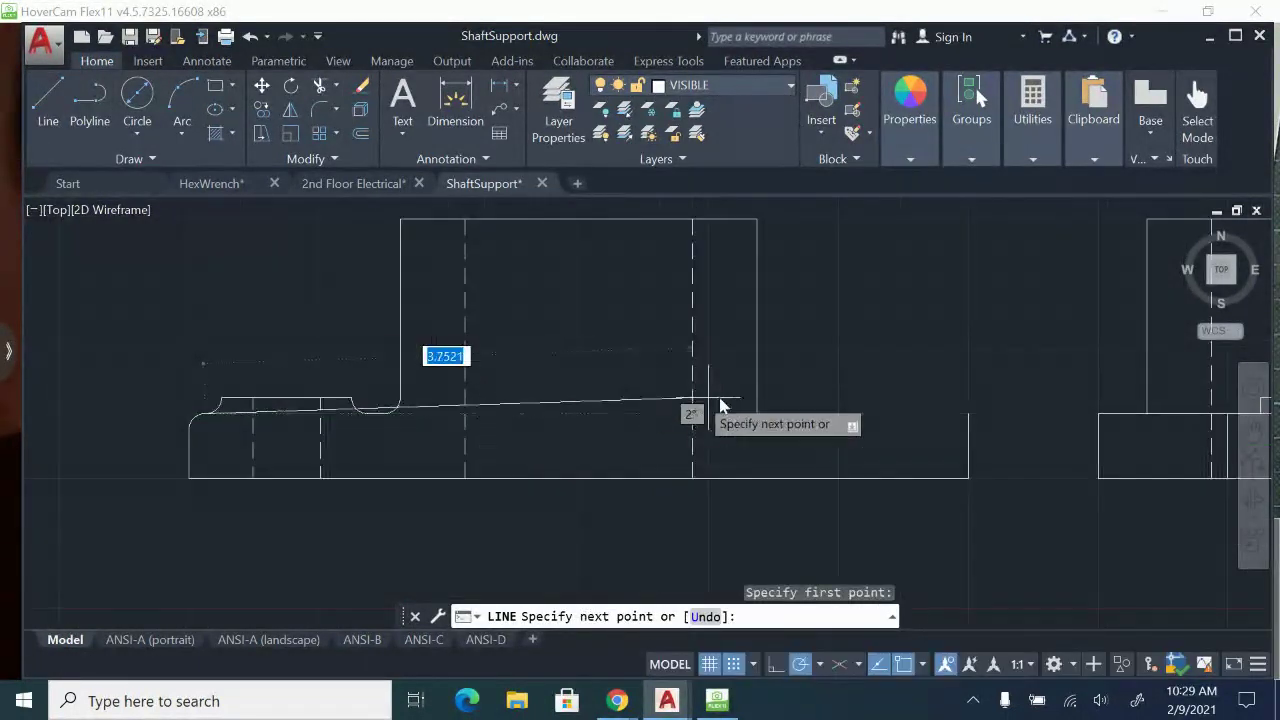
left_click(953, 412)
key("Escape")
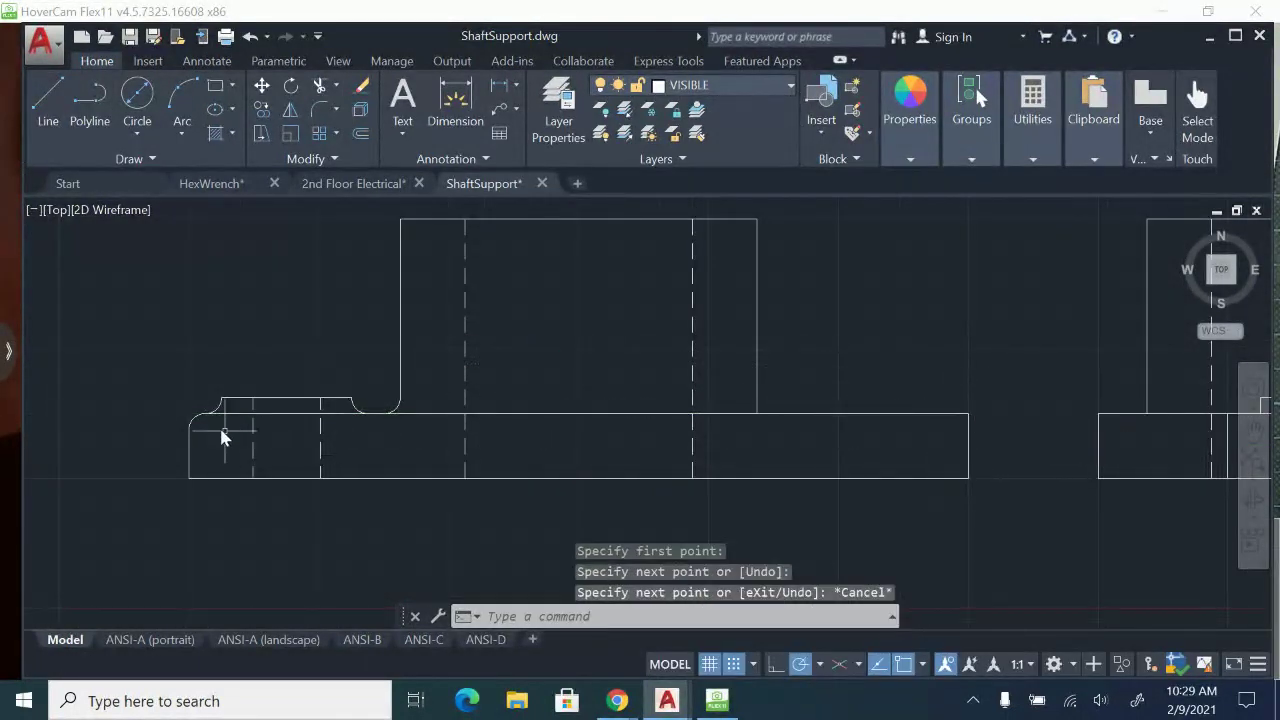
Explode the side view's base rectangle into separate lines.
scroll(220, 434, "up", 2)
middle_click_drag(220, 434, 473, 393)
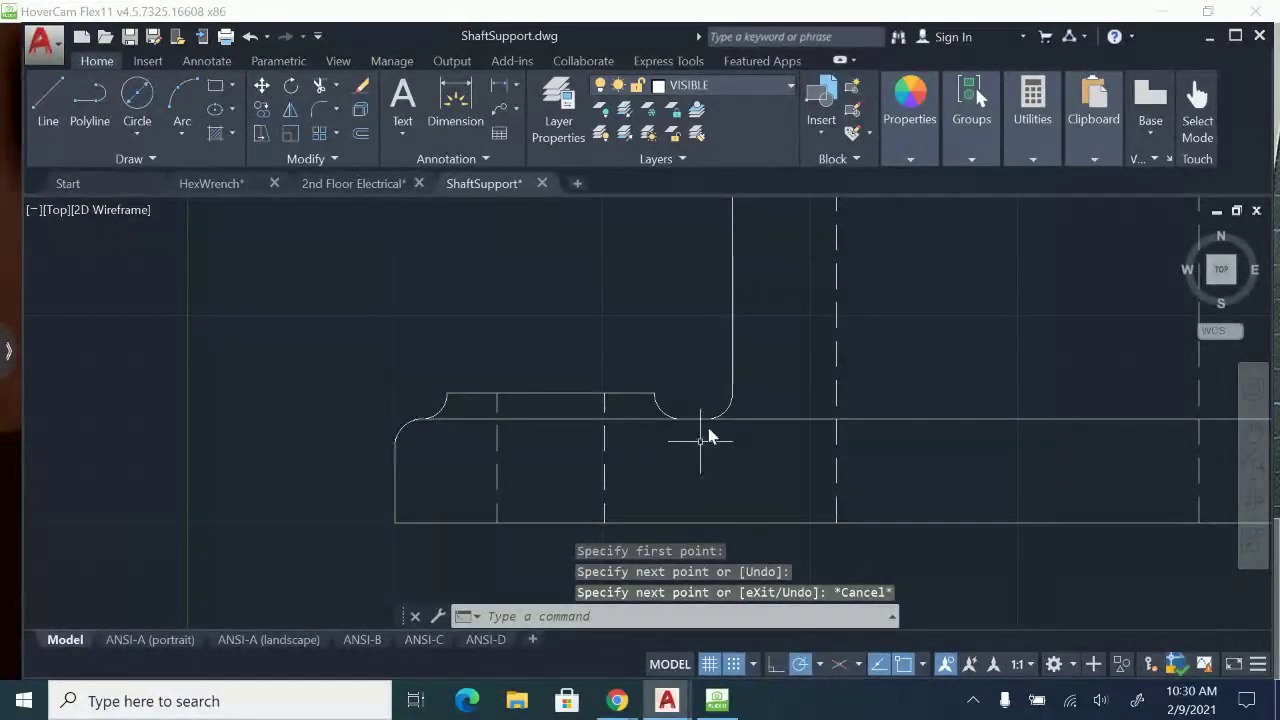
mouse_move(600, 425)
middle_mouse_down()
mouse_move(490, 415)
mouse_move(147, 426)
middle_mouse_up()
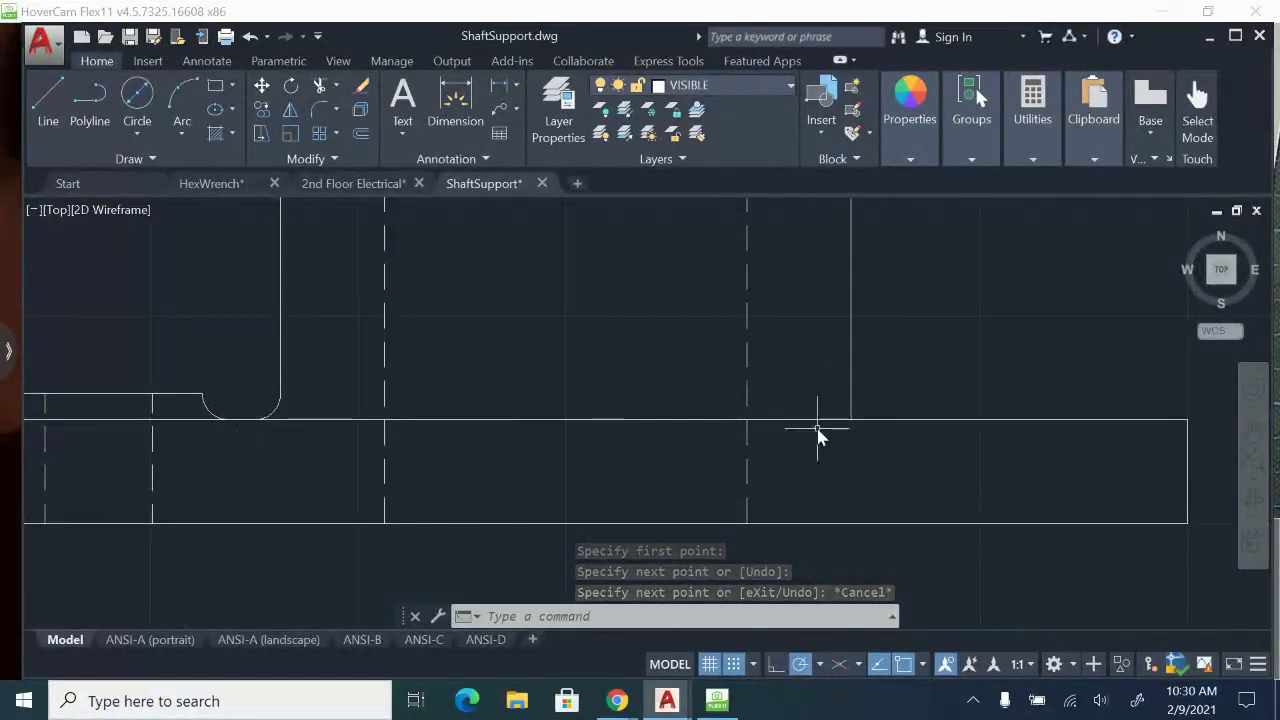
mouse_move(826, 434)
middle_mouse_down()
mouse_move(971, 416)
mouse_move(653, 482)
middle_mouse_up()
scroll(1005, 428, "down", 2)
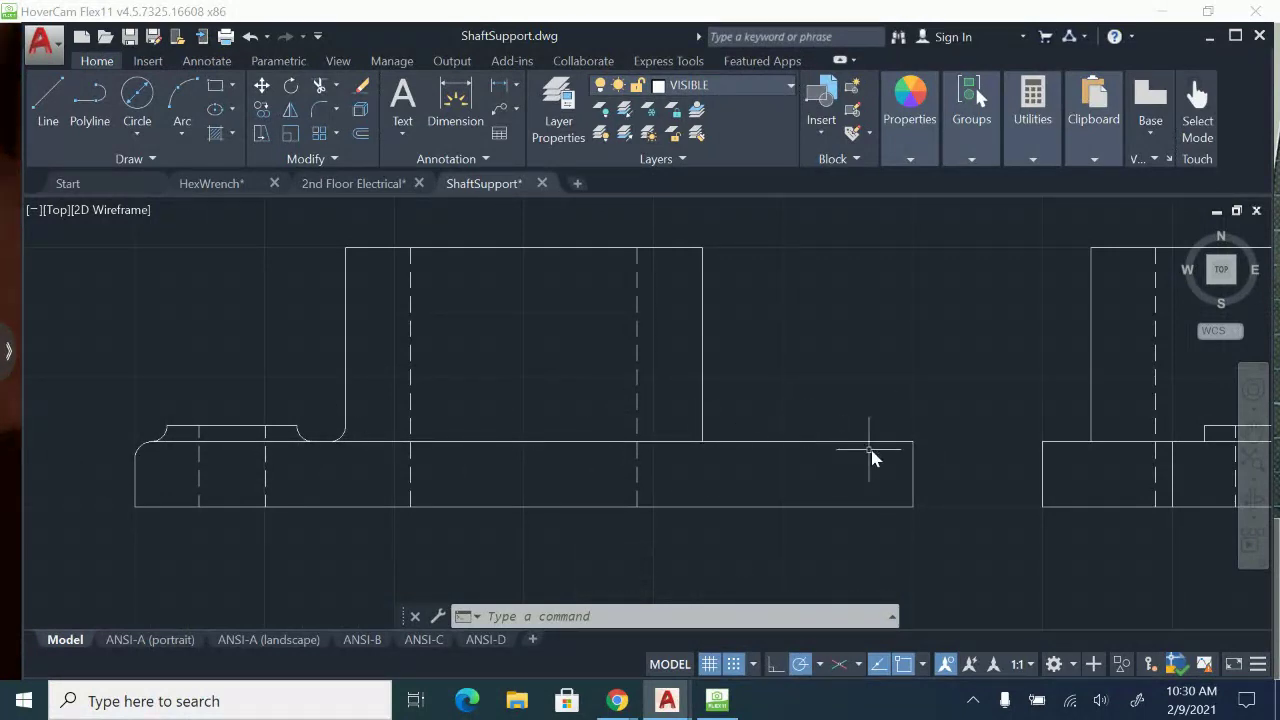
middle_click_drag(871, 455, 663, 463)
scroll(1023, 451, "up", 2)
middle_click_drag(1017, 460, 737, 418)
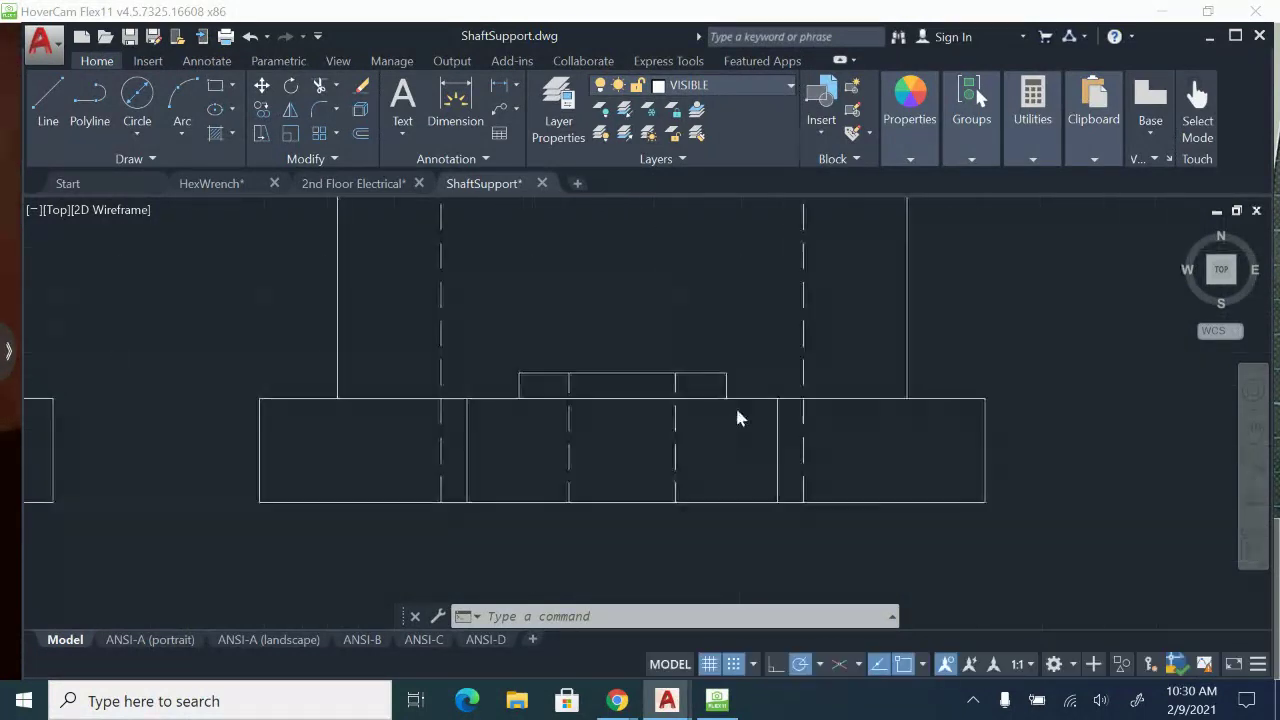
left_click(757, 400)
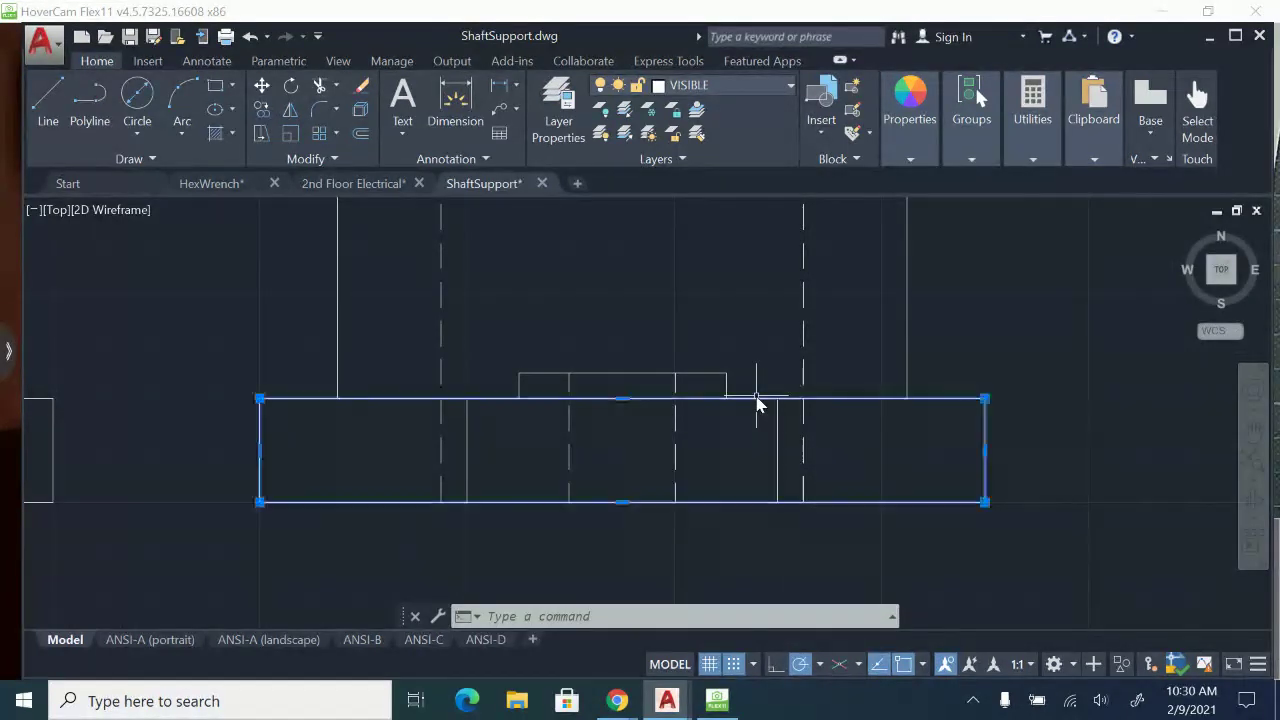
left_click(360, 107)
Round the upper left corner of the side view's base with a 0.125 radius fillet.
scroll(557, 348, "up", 2)
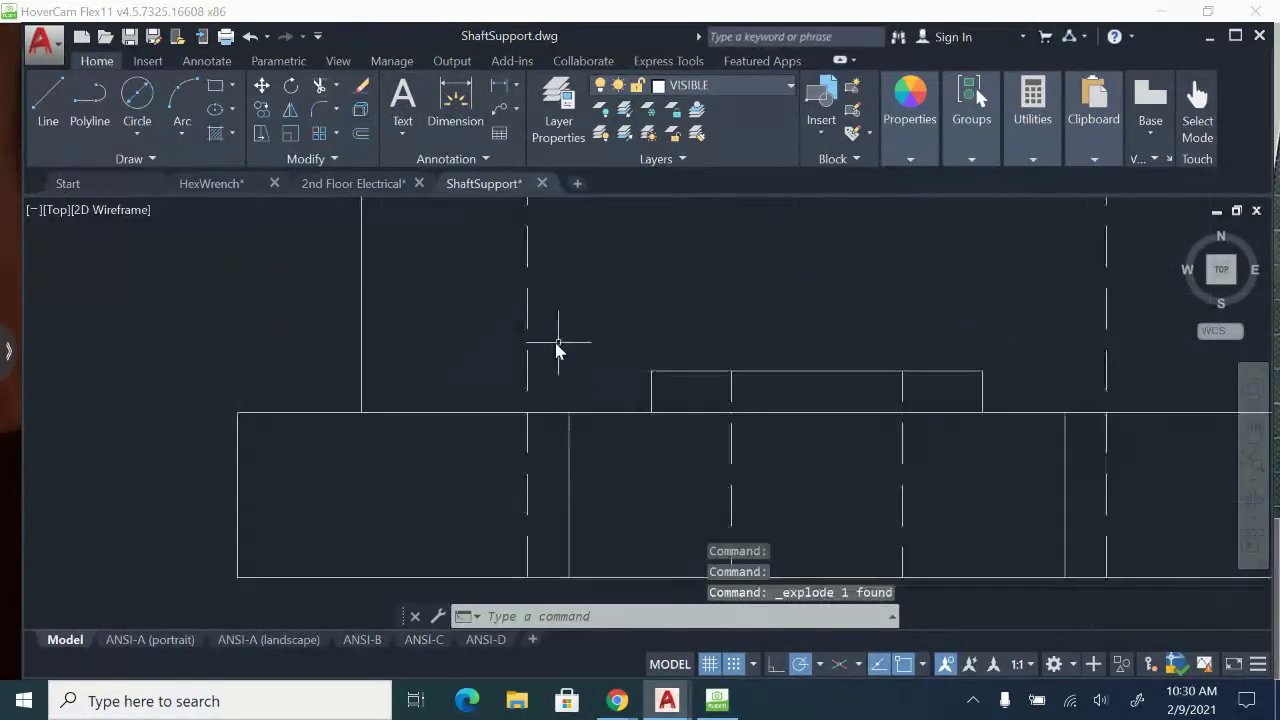
type("f")
key("Return")
type("r")
key("Return")
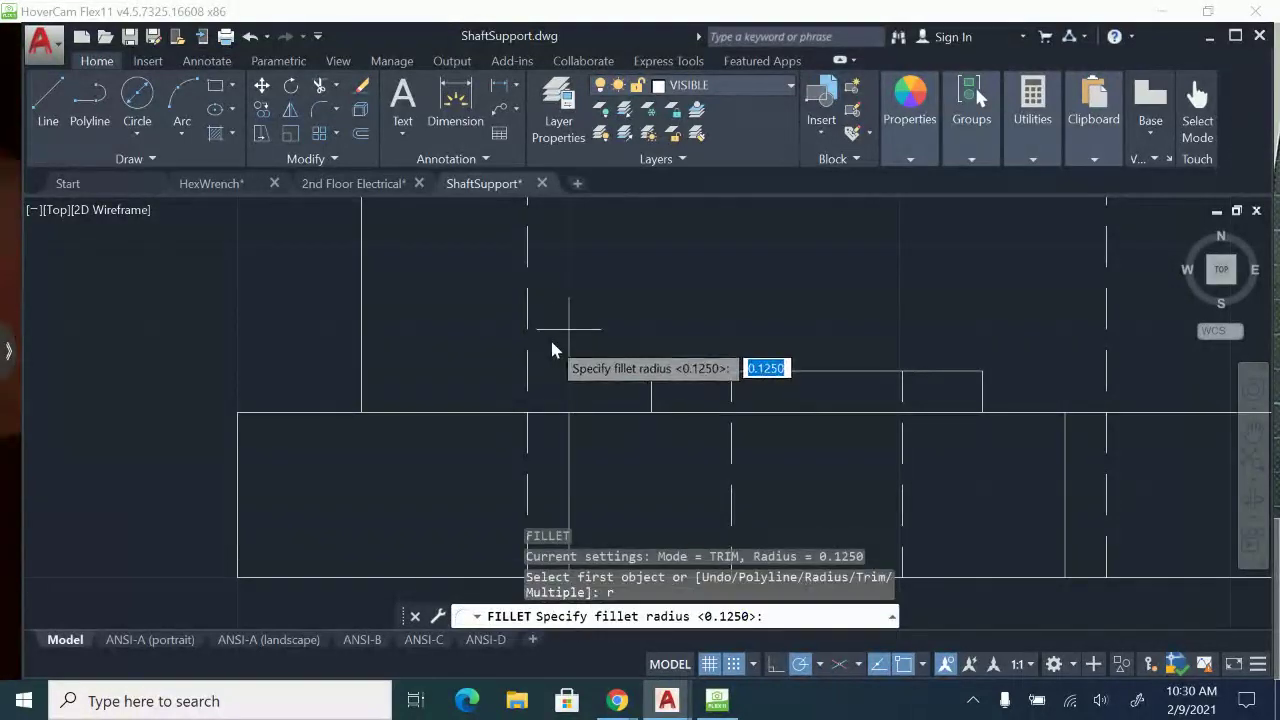
key("Return")
middle_click_drag(137, 411, 717, 430)
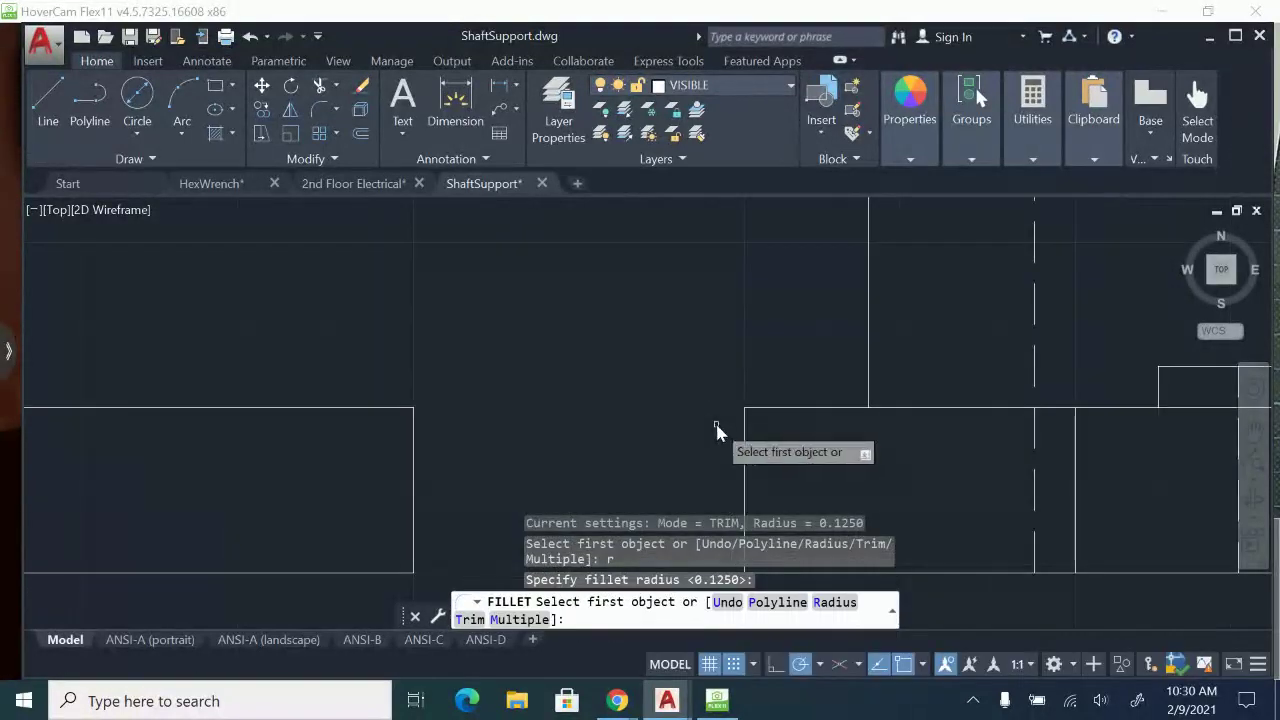
left_click(743, 433)
left_click(780, 408)
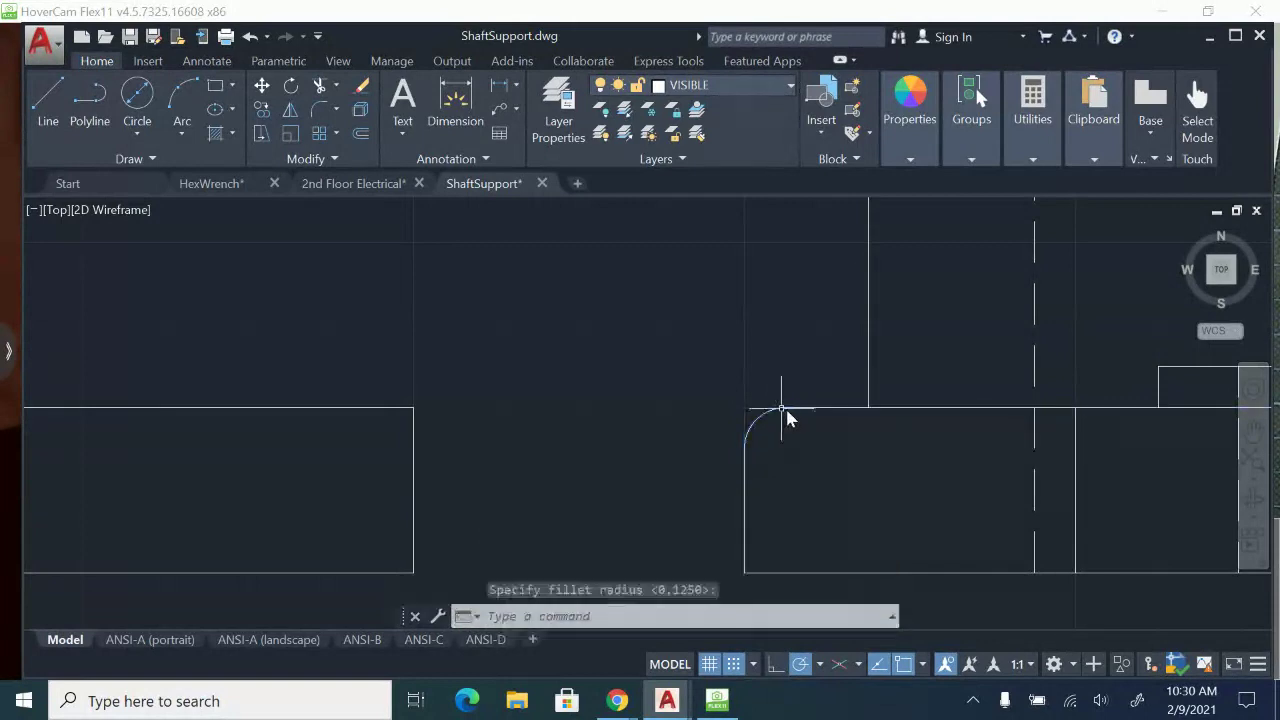
Round the upper right corner of the side view's base with the same 0.125 radius.
scroll(866, 450, "down", 2)
middle_click_drag(872, 455, 425, 467)
key("Return")
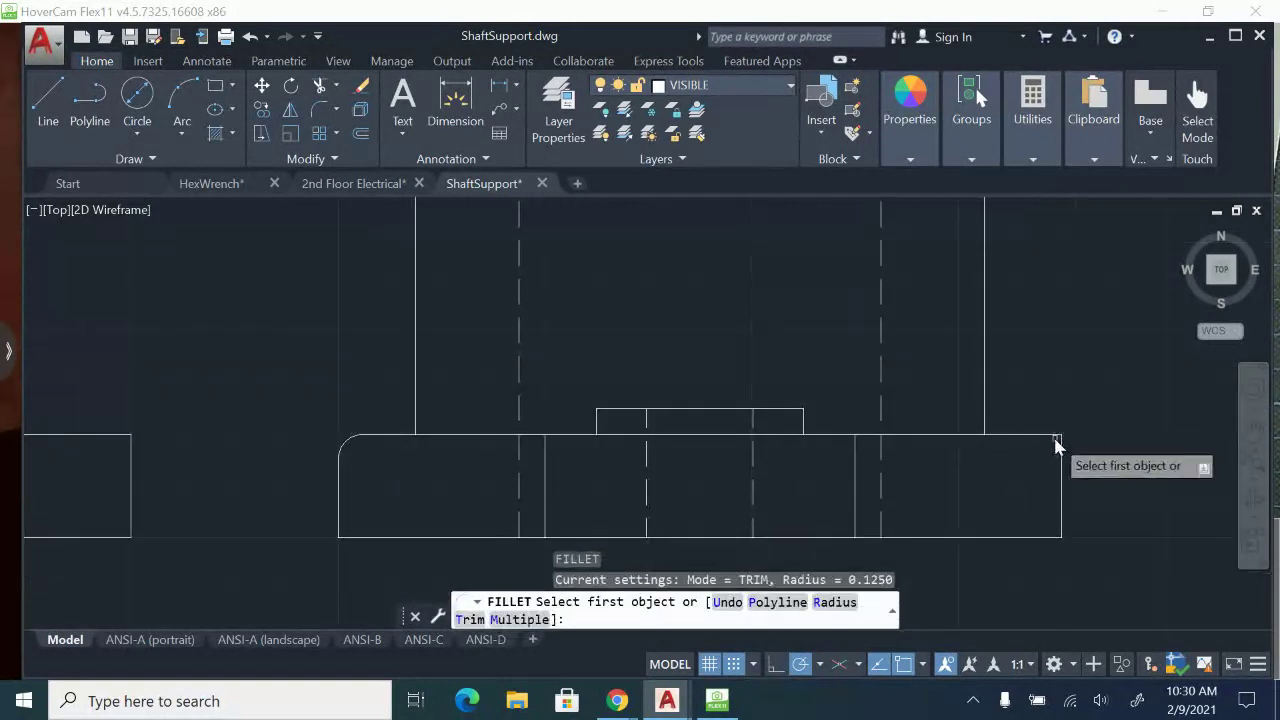
left_click(1057, 438)
left_click(1061, 452)
Fillet the side view's large boss's right side into the base at radius 0.125 and redraw the trimmed top edge from the left round to this fillet.
key("Return")
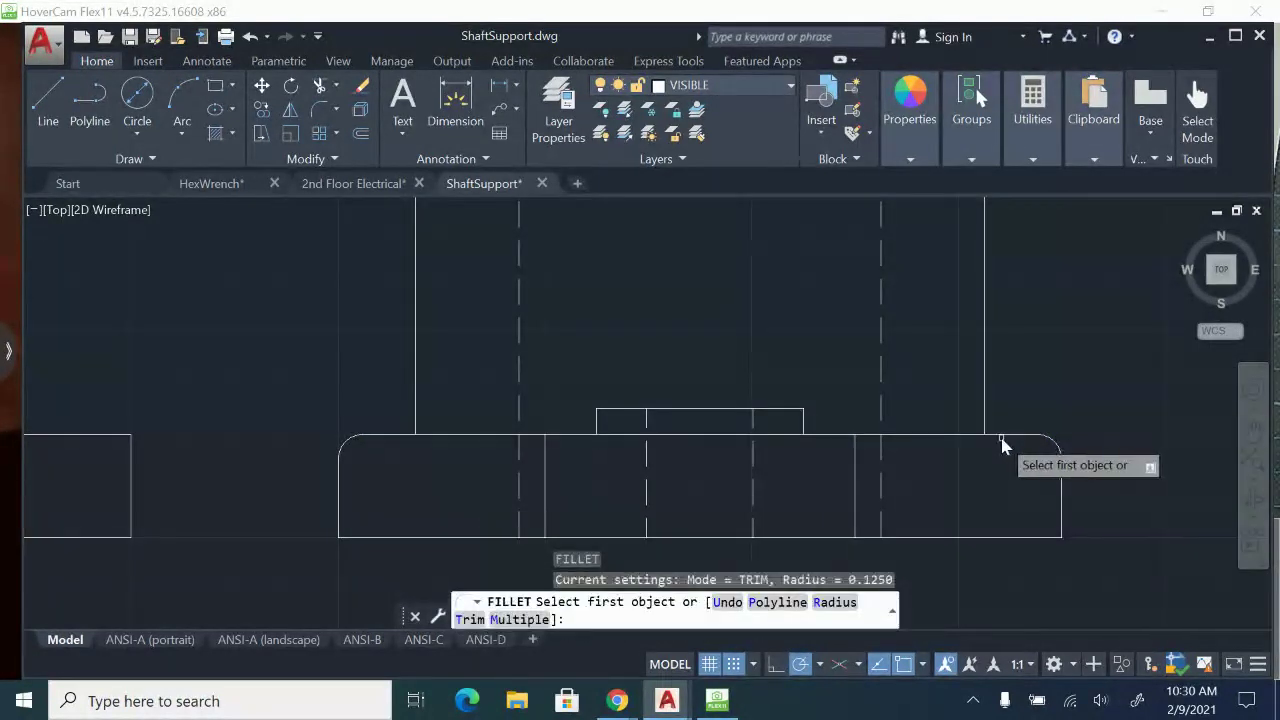
left_click(1005, 437)
left_click(983, 420)
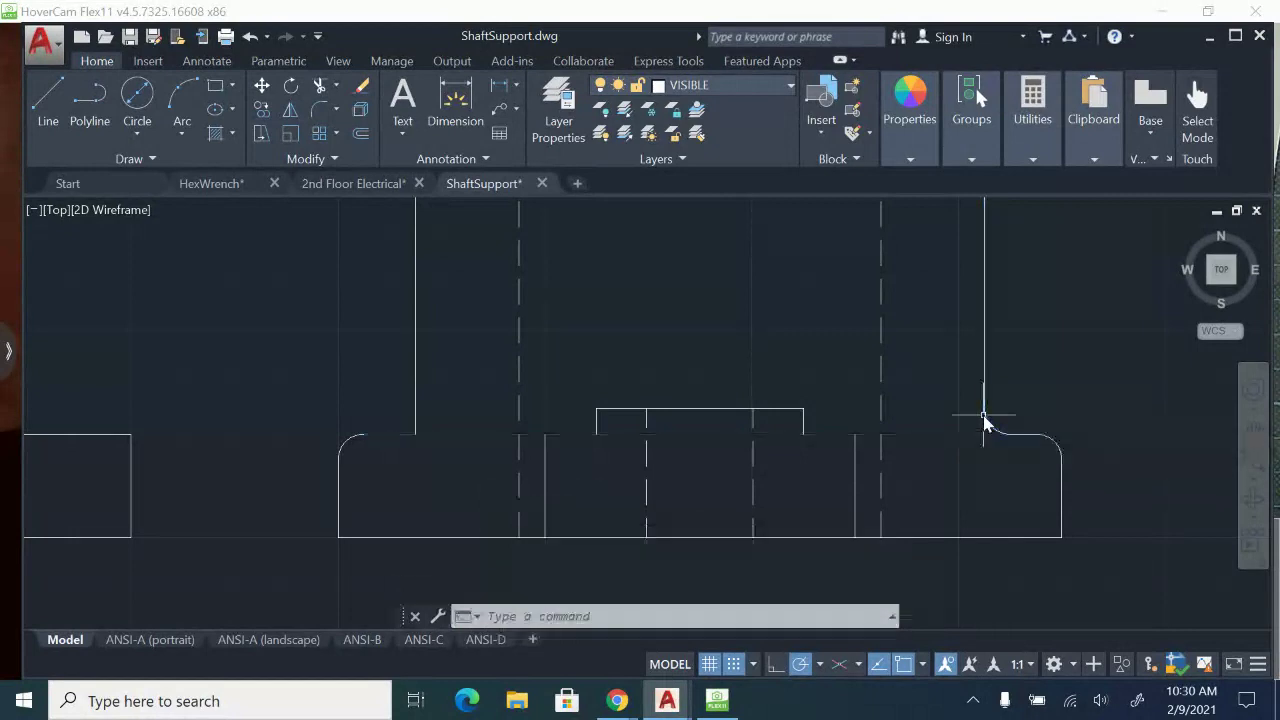
left_click(47, 110)
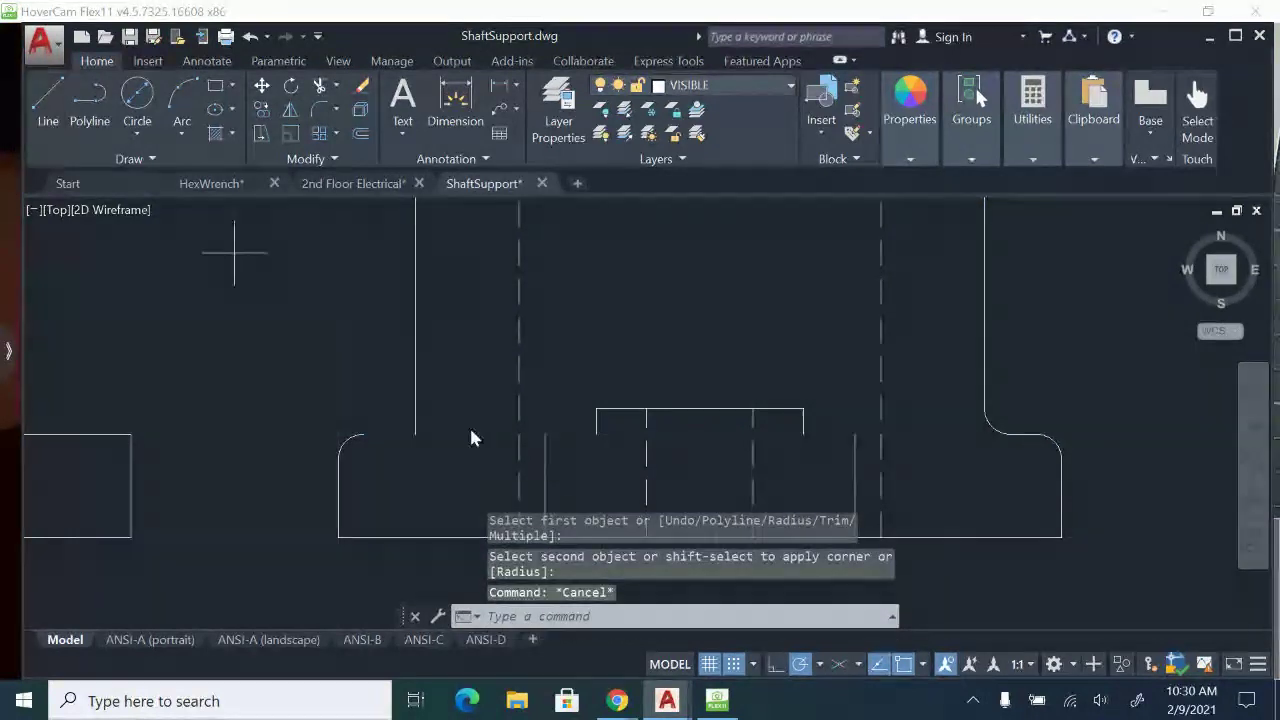
left_click(362, 436)
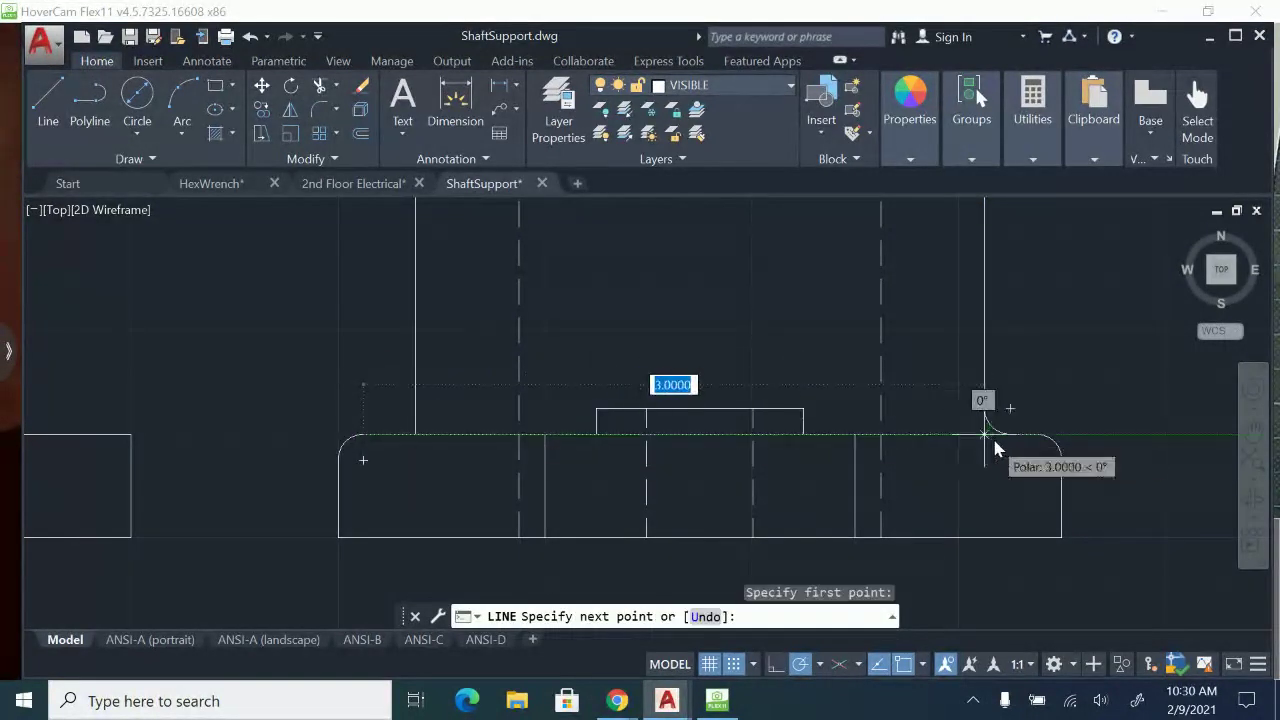
left_click(1005, 435)
key("Escape")
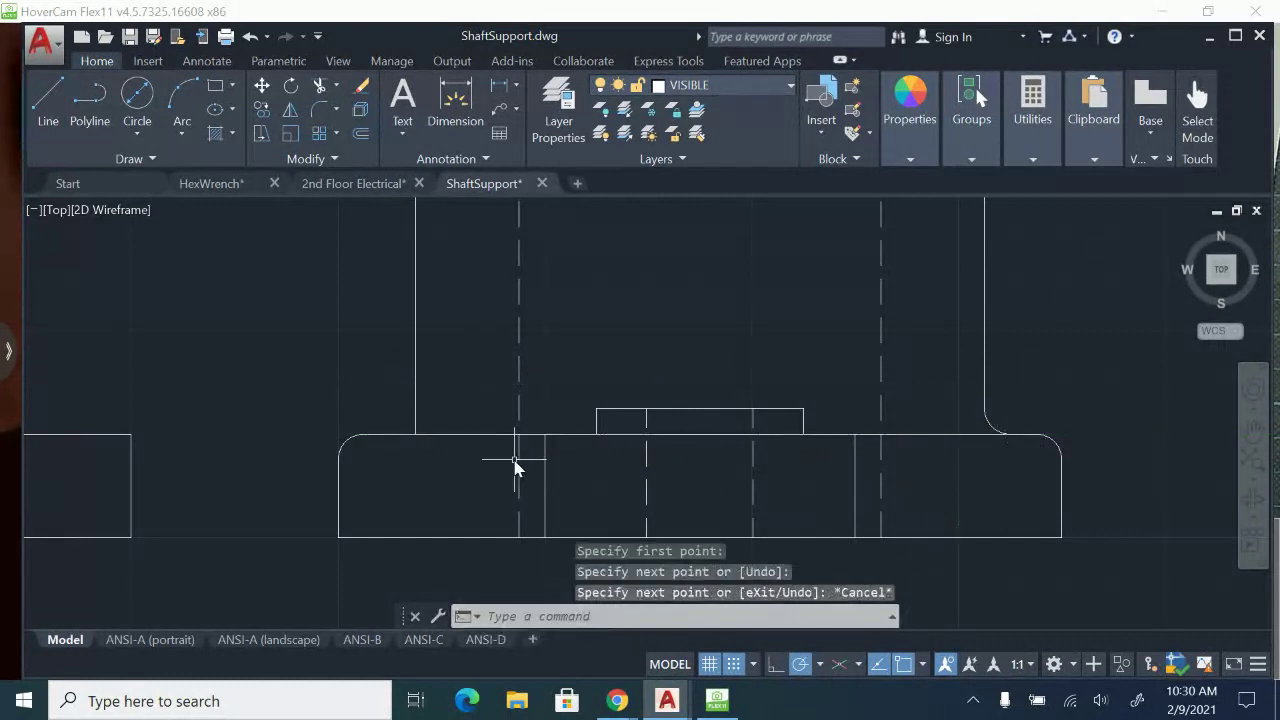
Fillet the large boss's left side into the base's top edge in the side view with radius 0.125.
type("f")
key("Return")
type("r")
key("Return")
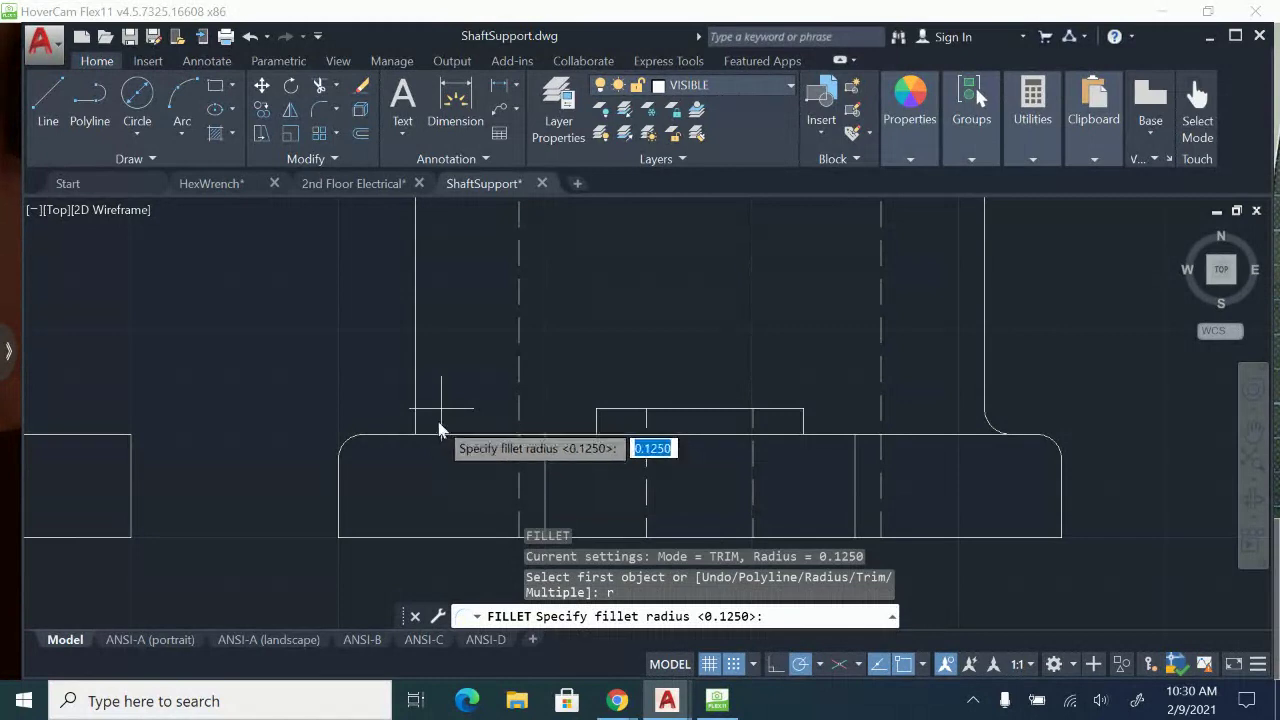
key("Return")
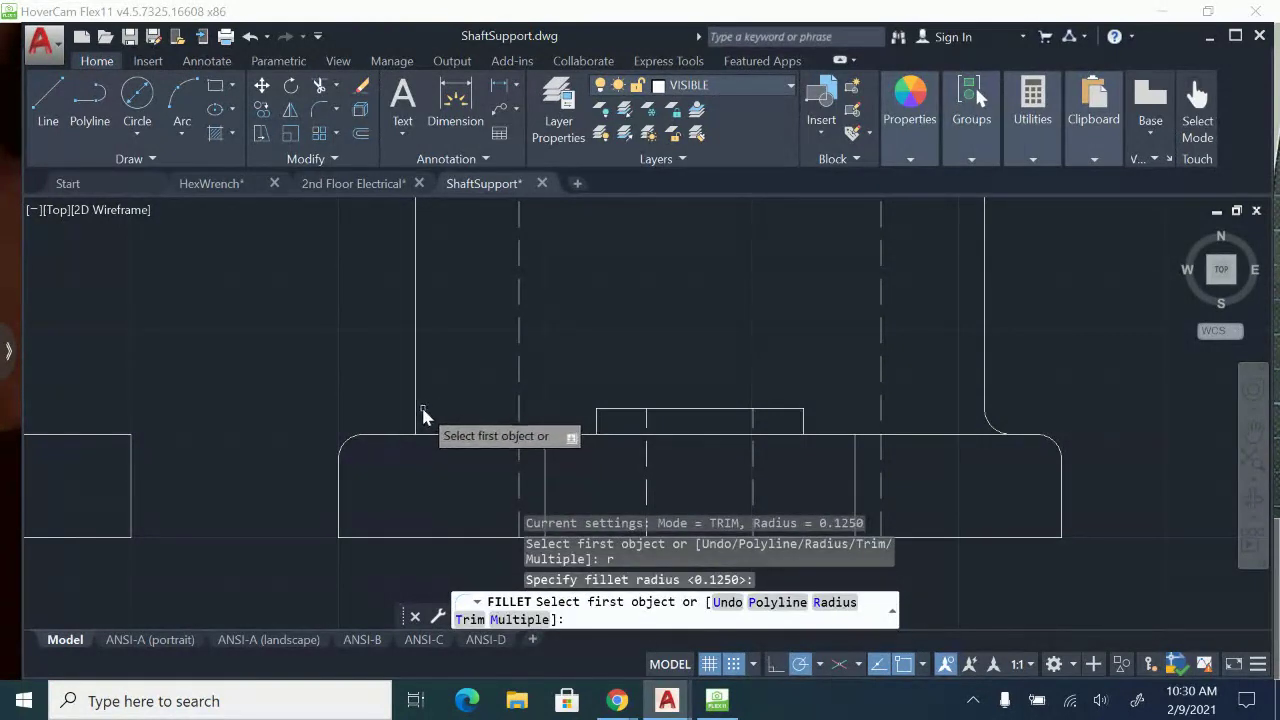
left_click(417, 418)
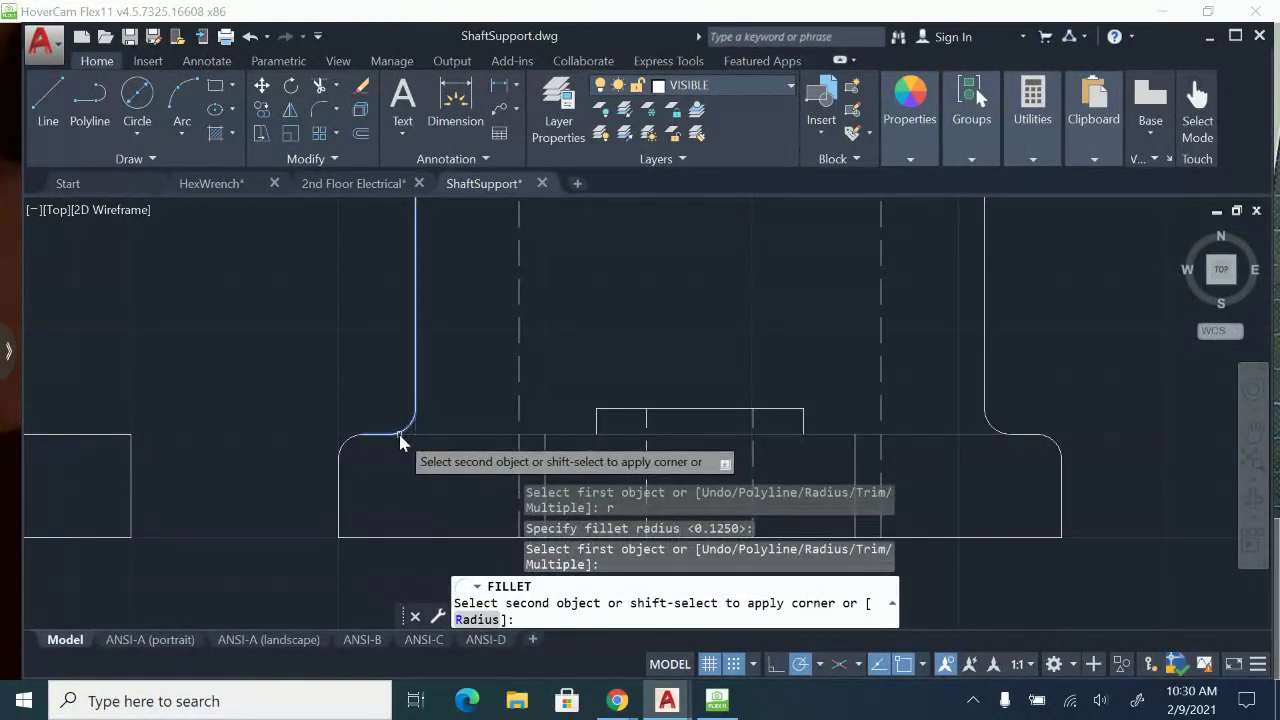
left_click(400, 436)
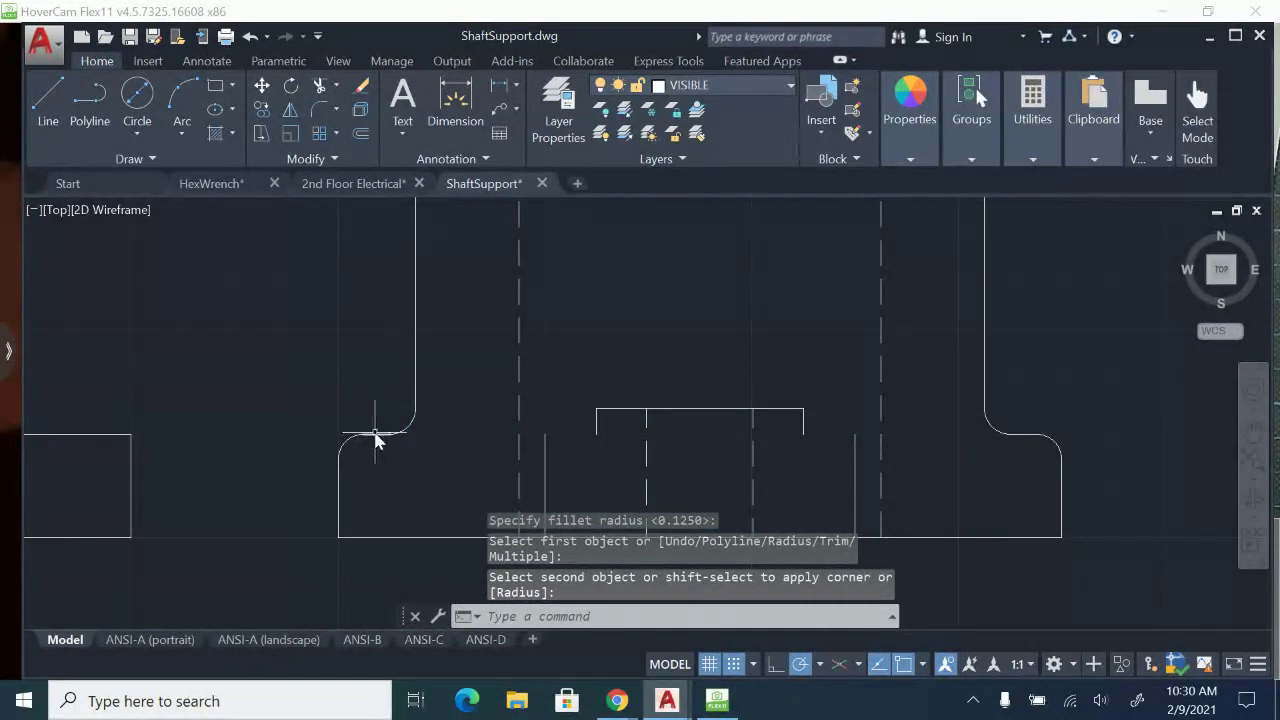
Stretch the trimmed top-edge line from the large boss's left fillet across to the base's right corner round.
left_click(382, 436)
left_click(396, 434)
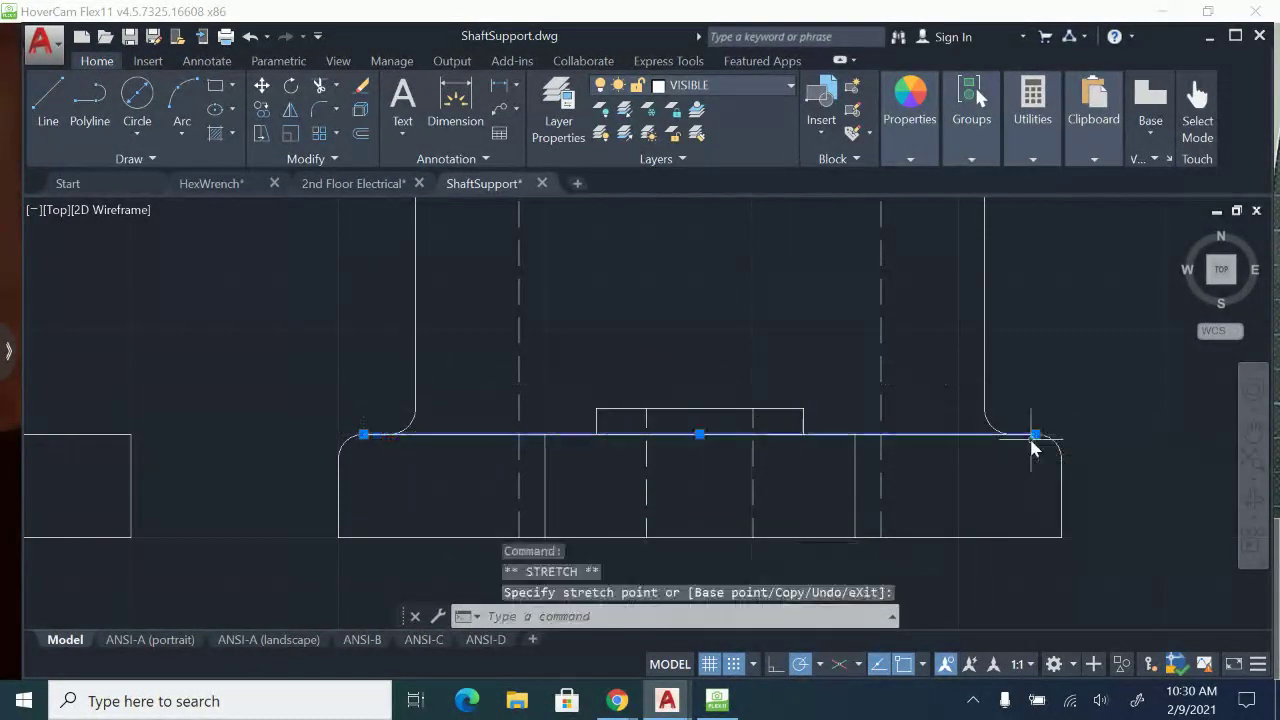
key("Escape")
Fillet the small boss's right side into the base's top edge in the side view with radius 0.125.
scroll(710, 450, "up", 2)
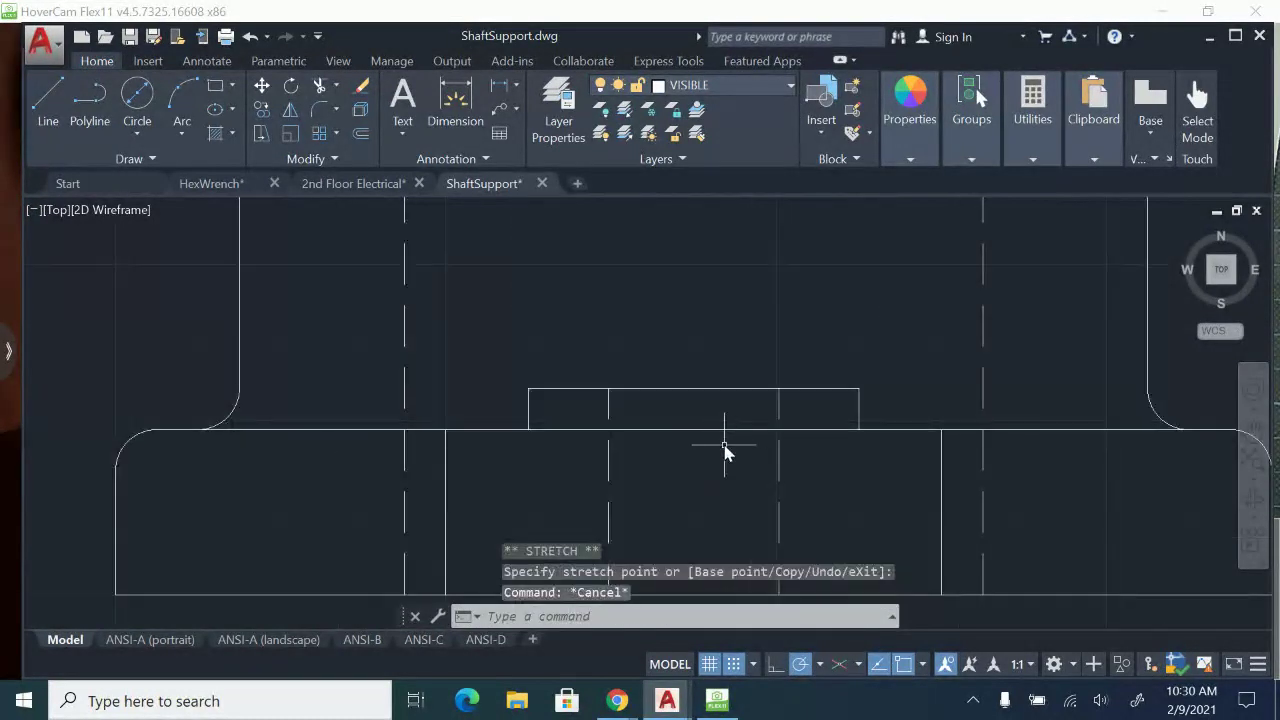
type("f")
key("Return")
type("r")
key("Return")
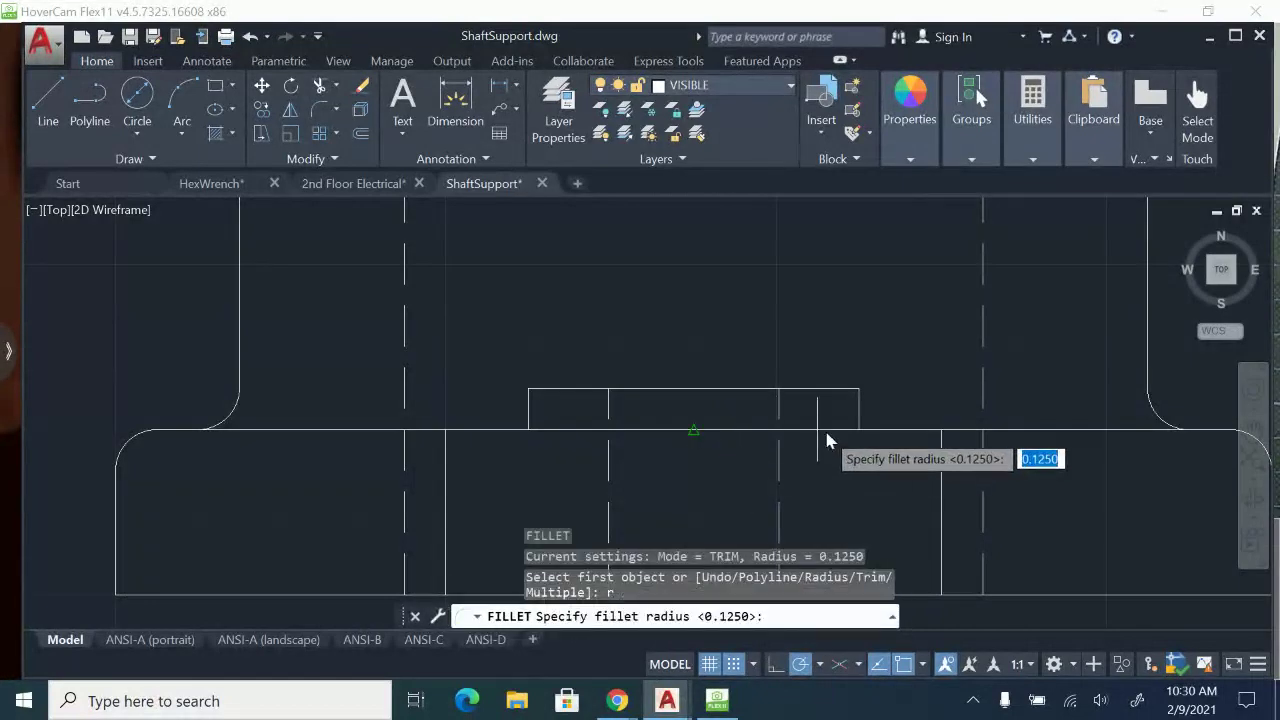
key("Return")
left_click(860, 418)
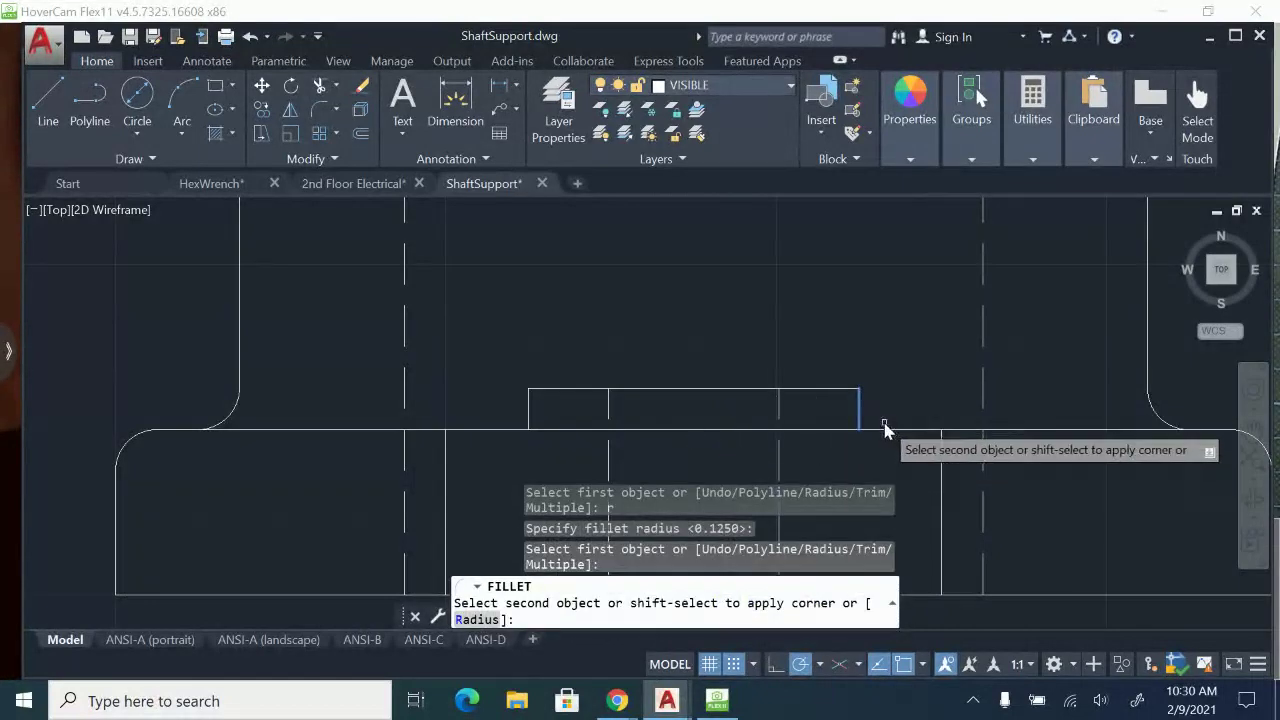
left_click(890, 430)
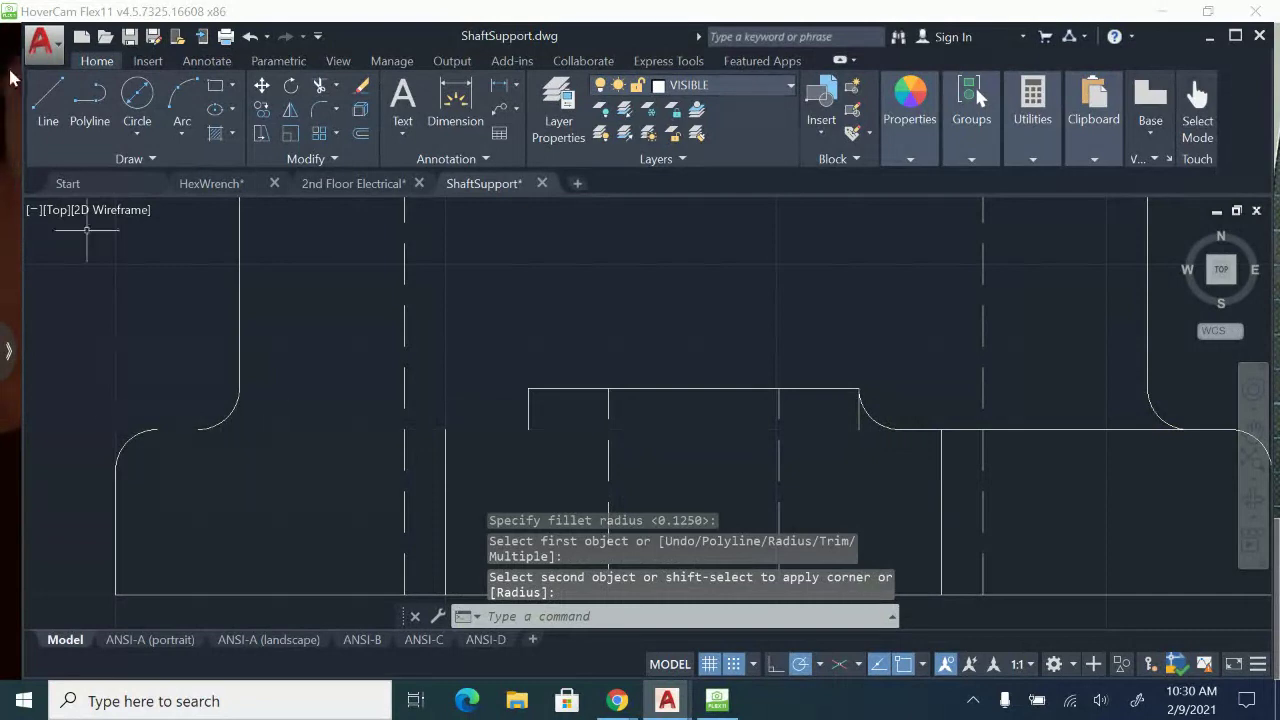
Redraw the side view's trimmed top edge as a line from the left corner round to the fillet at the small boss's right side.
left_click(47, 110)
left_click(156, 430)
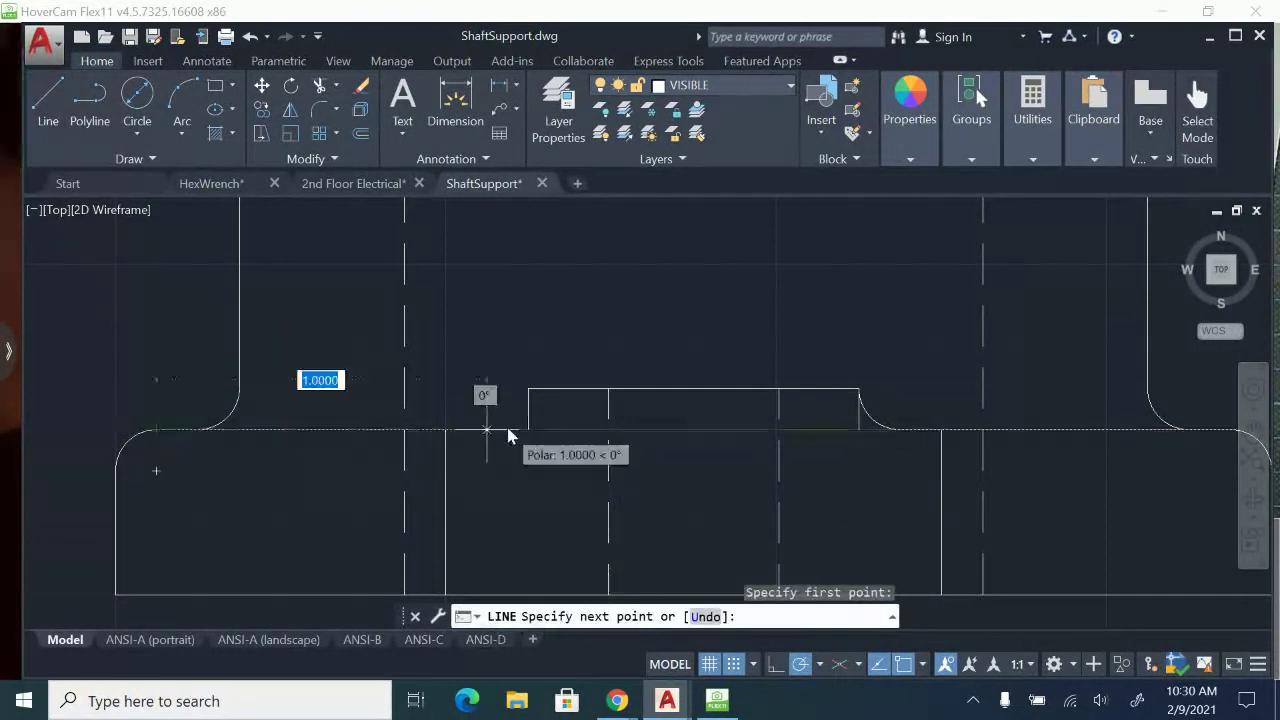
left_click(883, 432)
key("Escape")
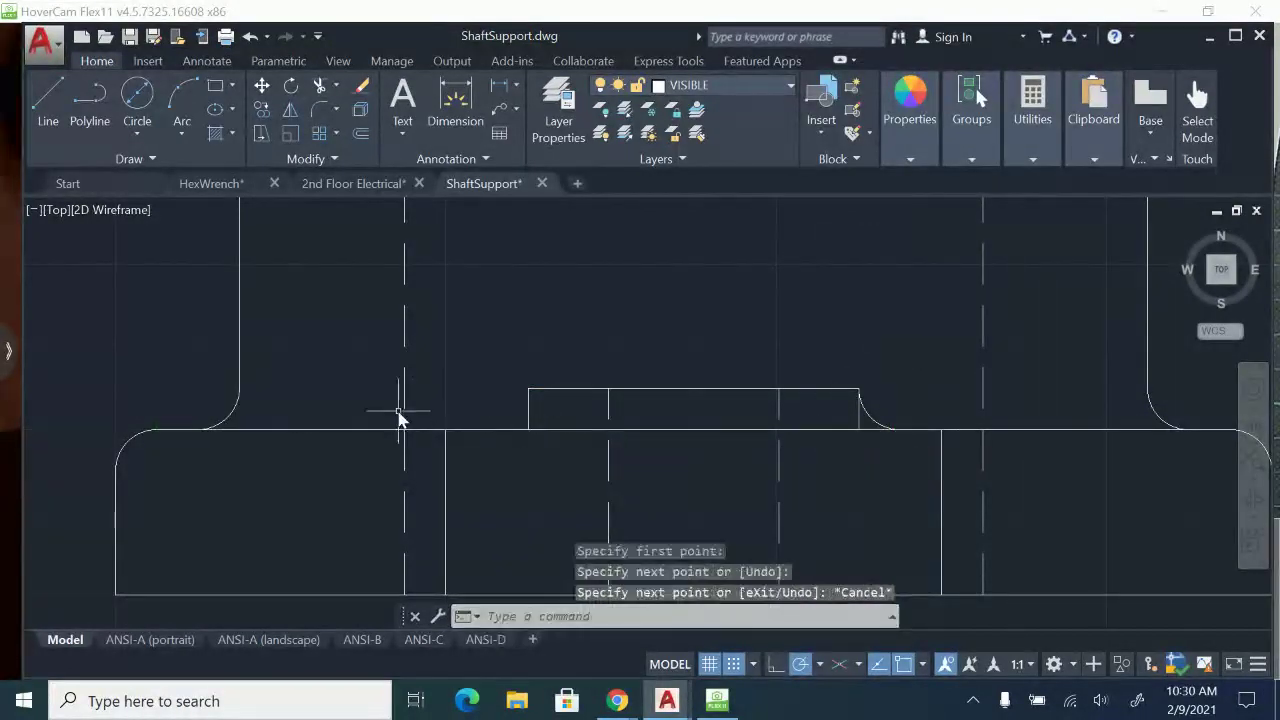
Copy the small boss's top edge and both fillets from the front view to the midpoint of the small boss's top edge in the side view.
scroll(510, 433, "down", 4)
middle_click_drag(514, 434, 917, 420)
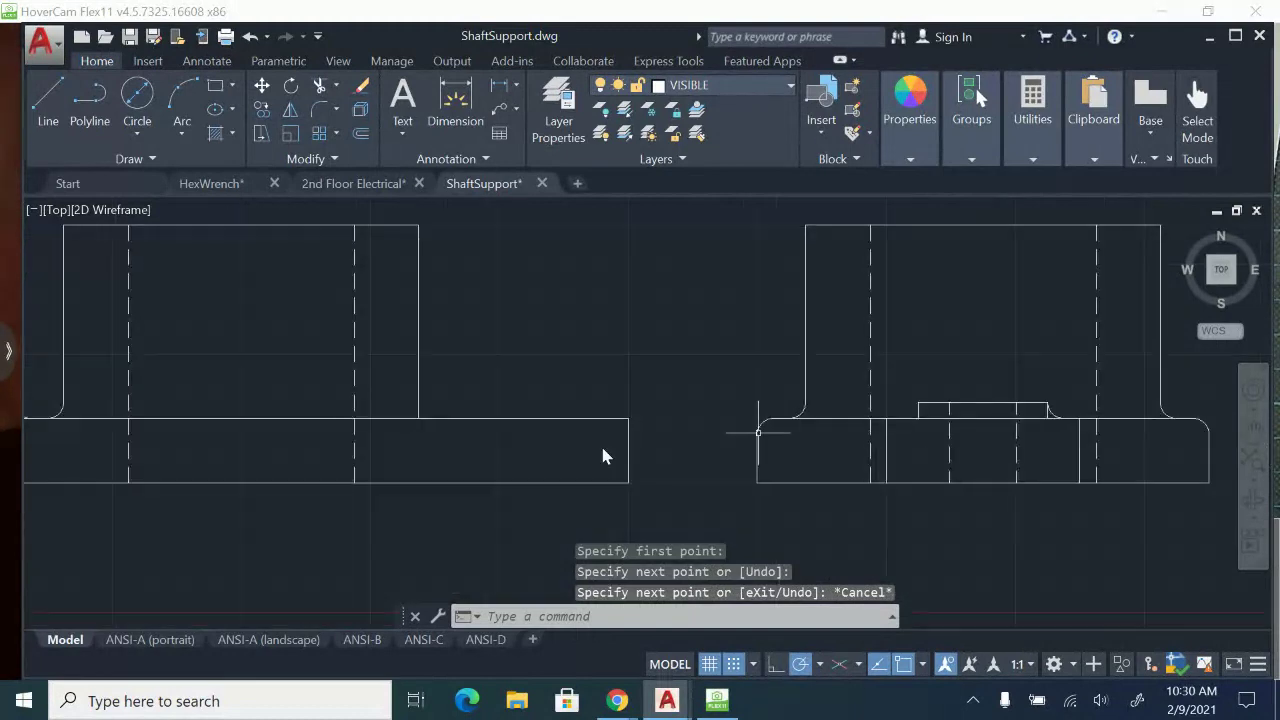
middle_click_drag(350, 448, 844, 438)
scroll(844, 438, "up", 2)
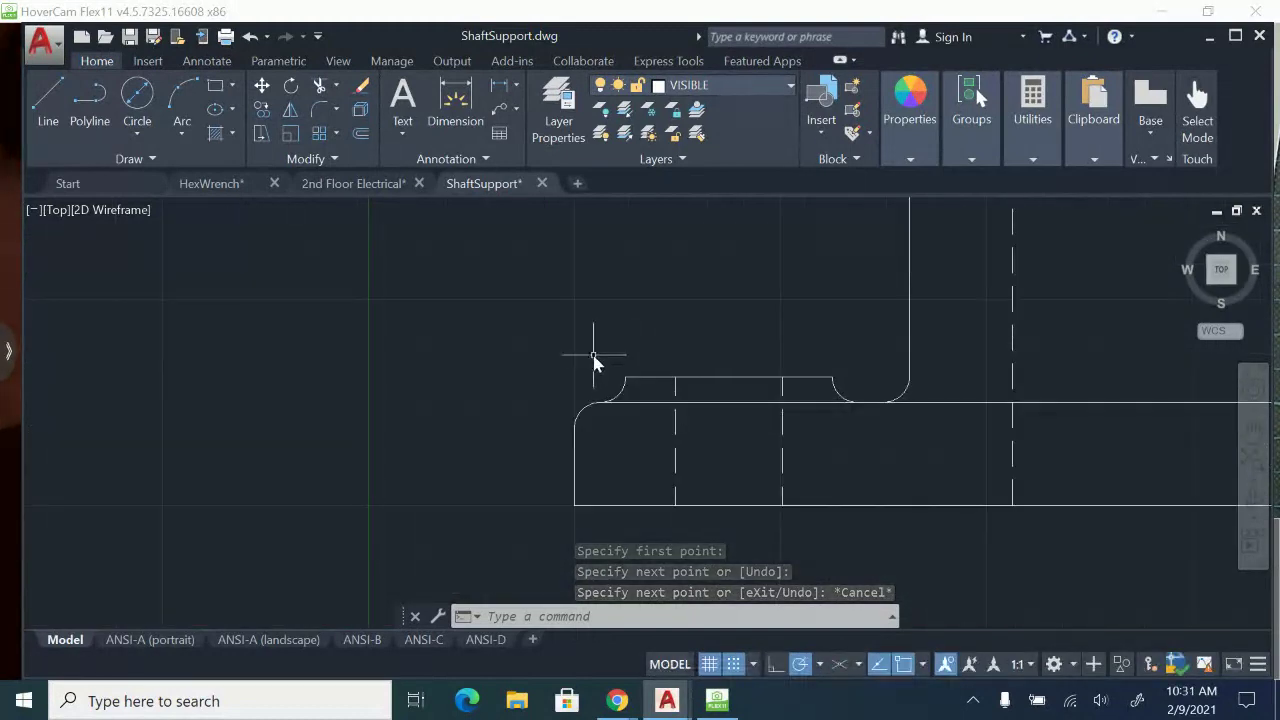
left_click(580, 342)
left_click(882, 432)
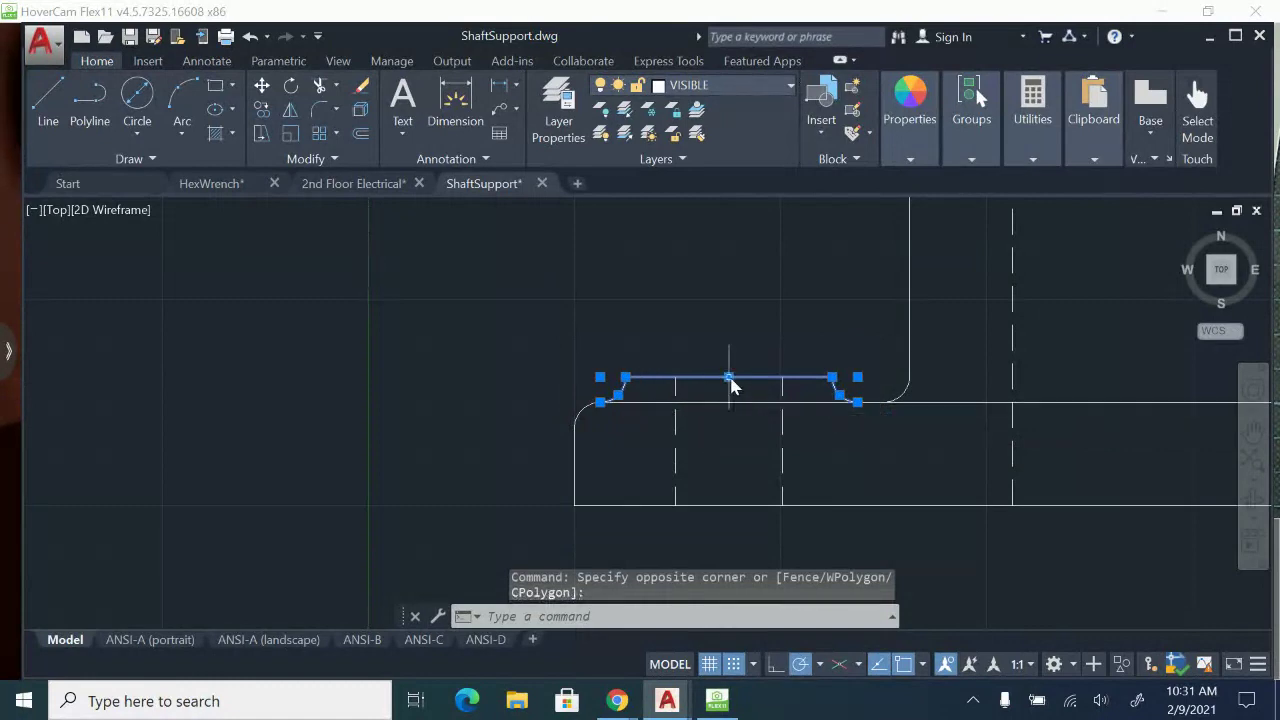
scroll(730, 385, "down", 4)
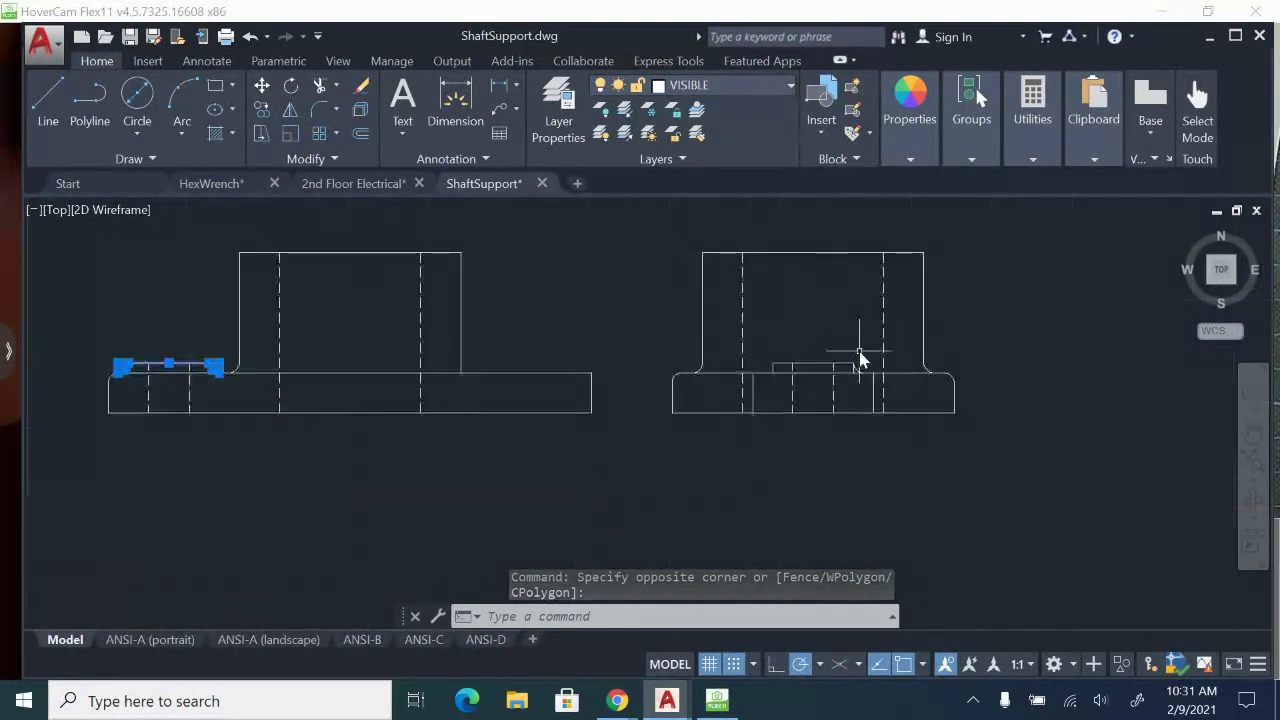
scroll(802, 372, "up", 4)
scroll(685, 381, "down", 2)
middle_click_drag(689, 381, 1075, 383)
middle_click_drag(294, 366, 650, 364)
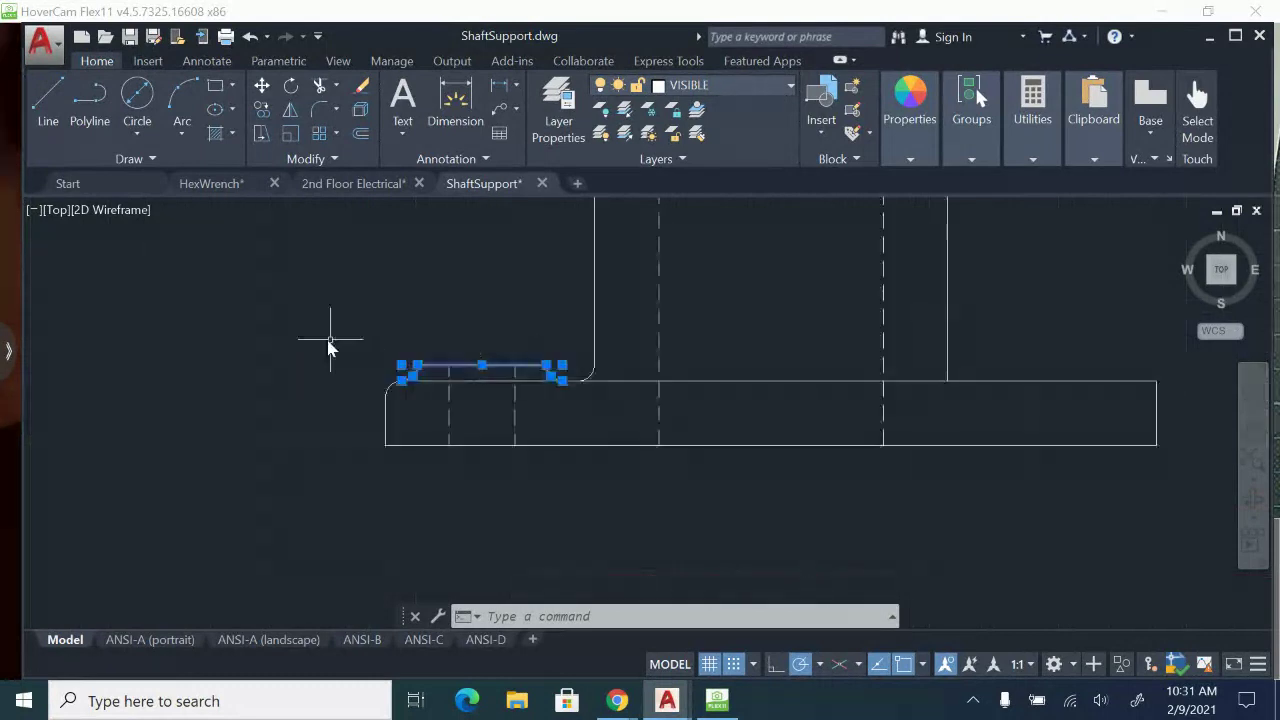
scroll(330, 345, "up", 2)
left_click(261, 109)
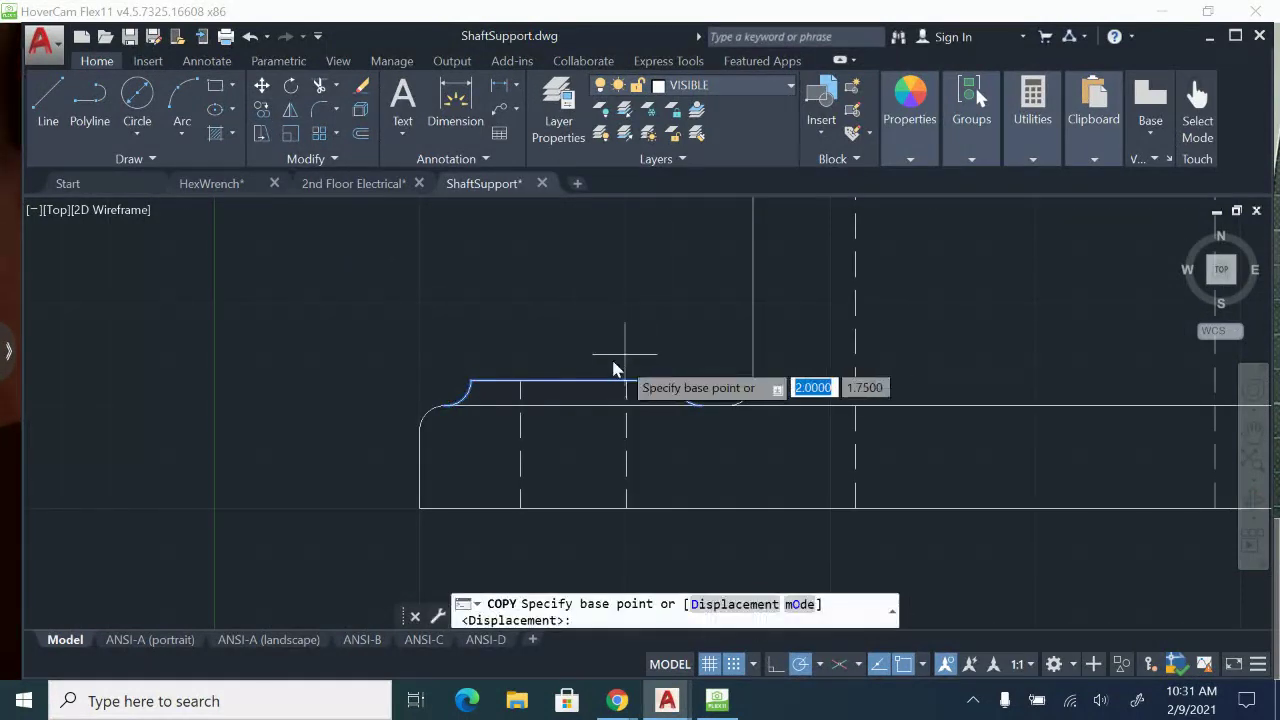
left_click(573, 383)
scroll(814, 429, "down", 3)
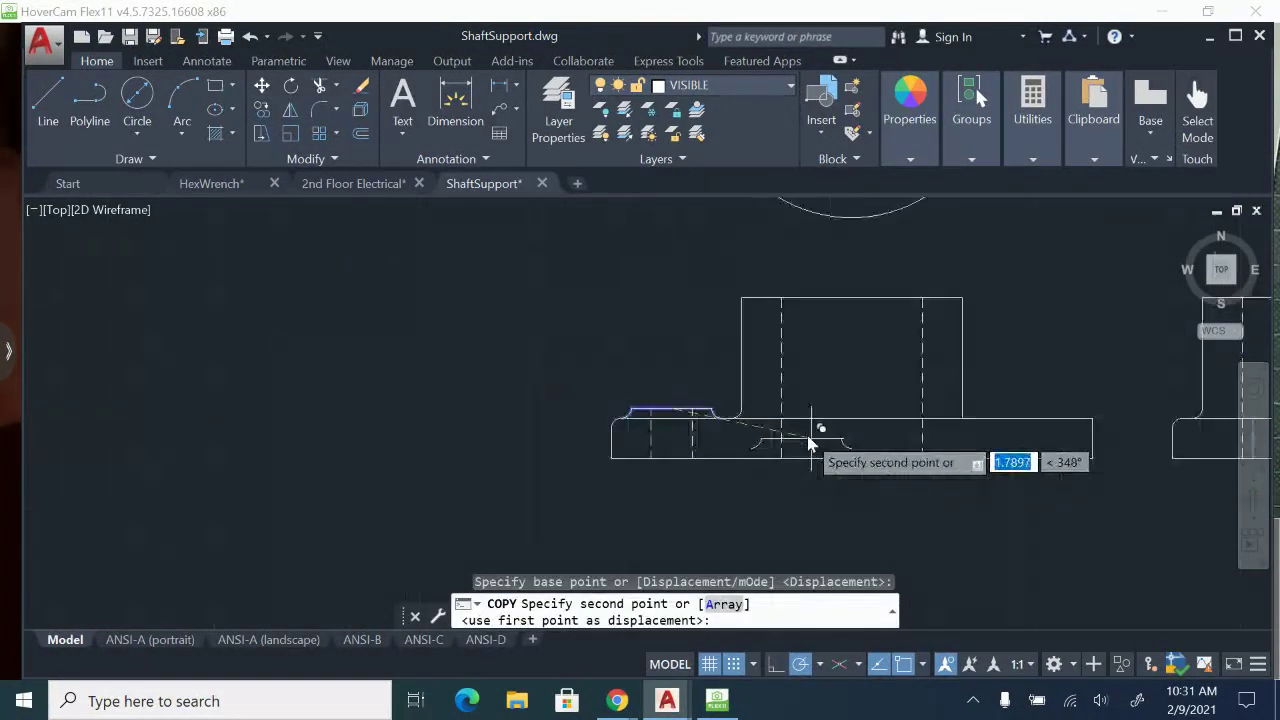
scroll(689, 405, "up", 3)
left_click(689, 420)
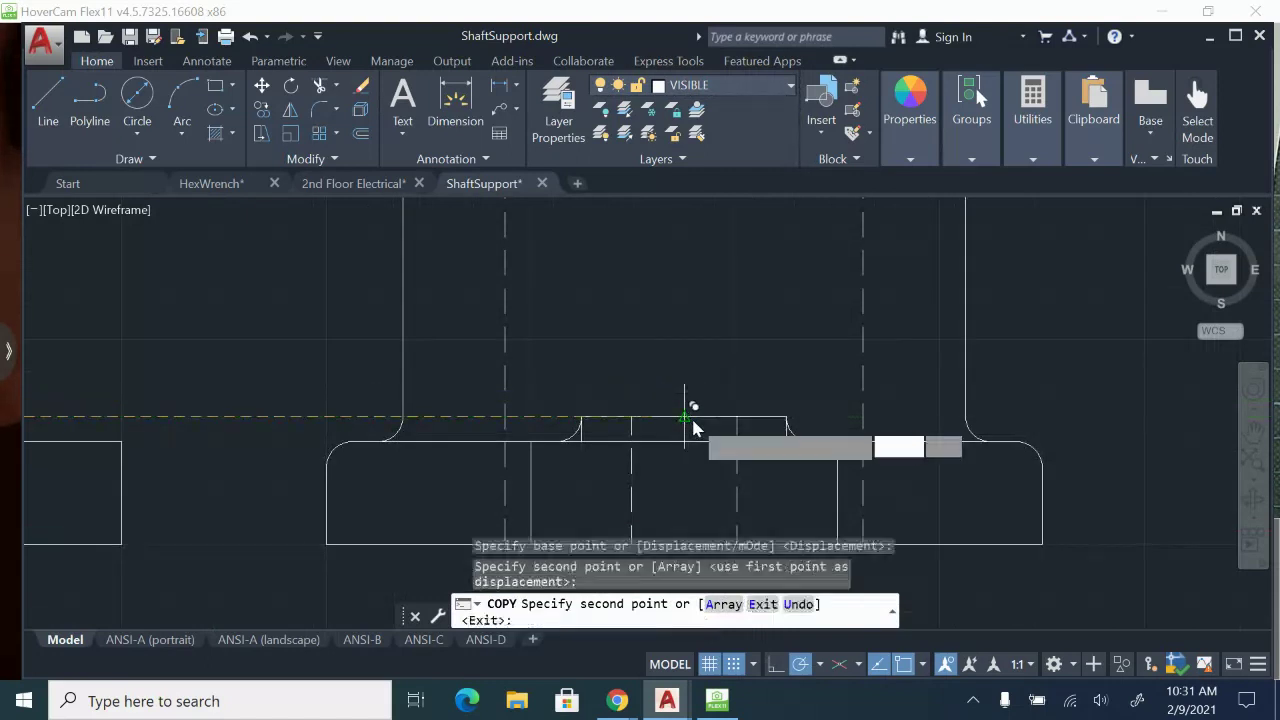
scroll(590, 440, "up", 2)
key("Escape")
Erase the small boss's leftover vertical side lines inside the fillets in the side view.
left_click(569, 415)
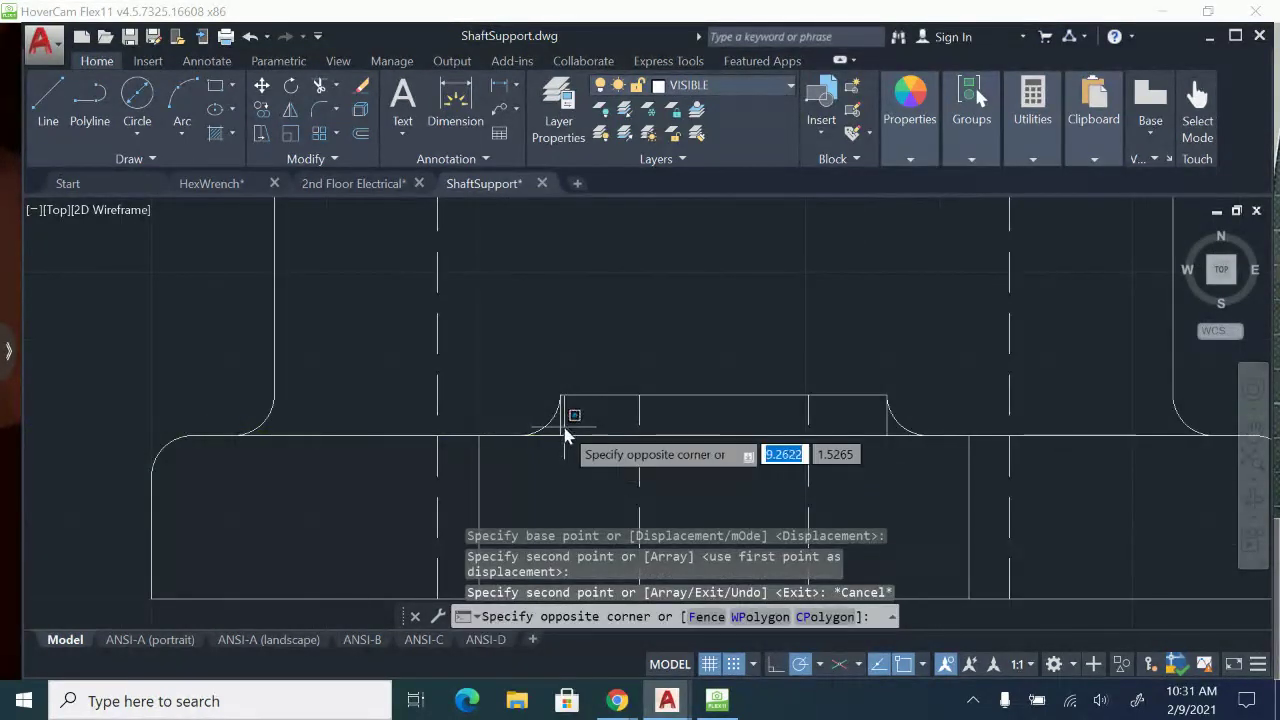
left_click(563, 434)
left_click(903, 442)
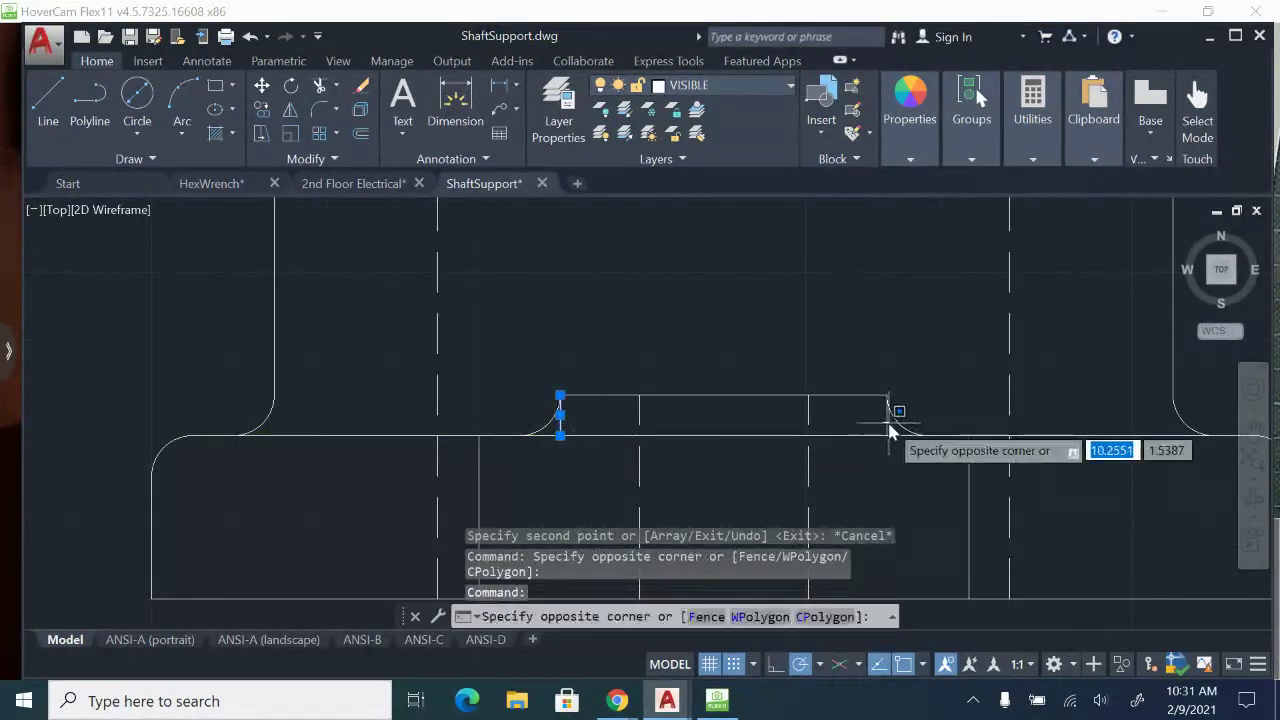
left_click(886, 420)
key("Delete")
middle_click_drag(812, 477, 690, 425)
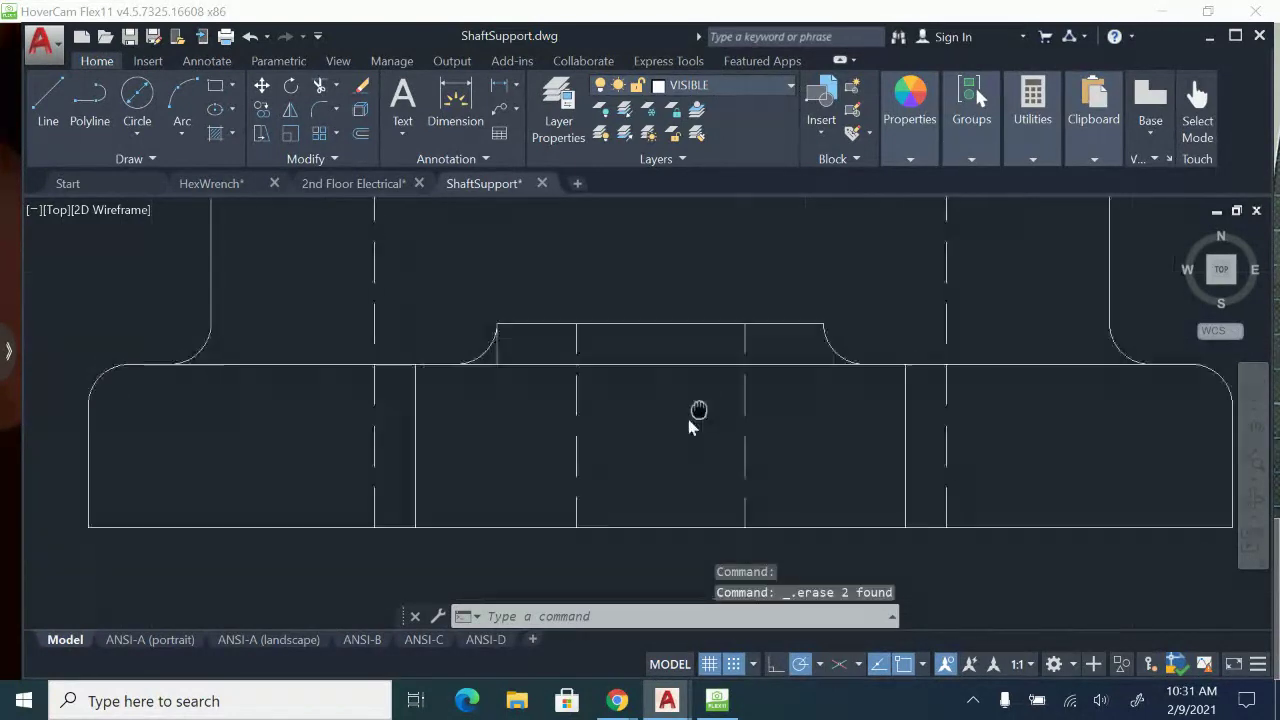
left_click(498, 350)
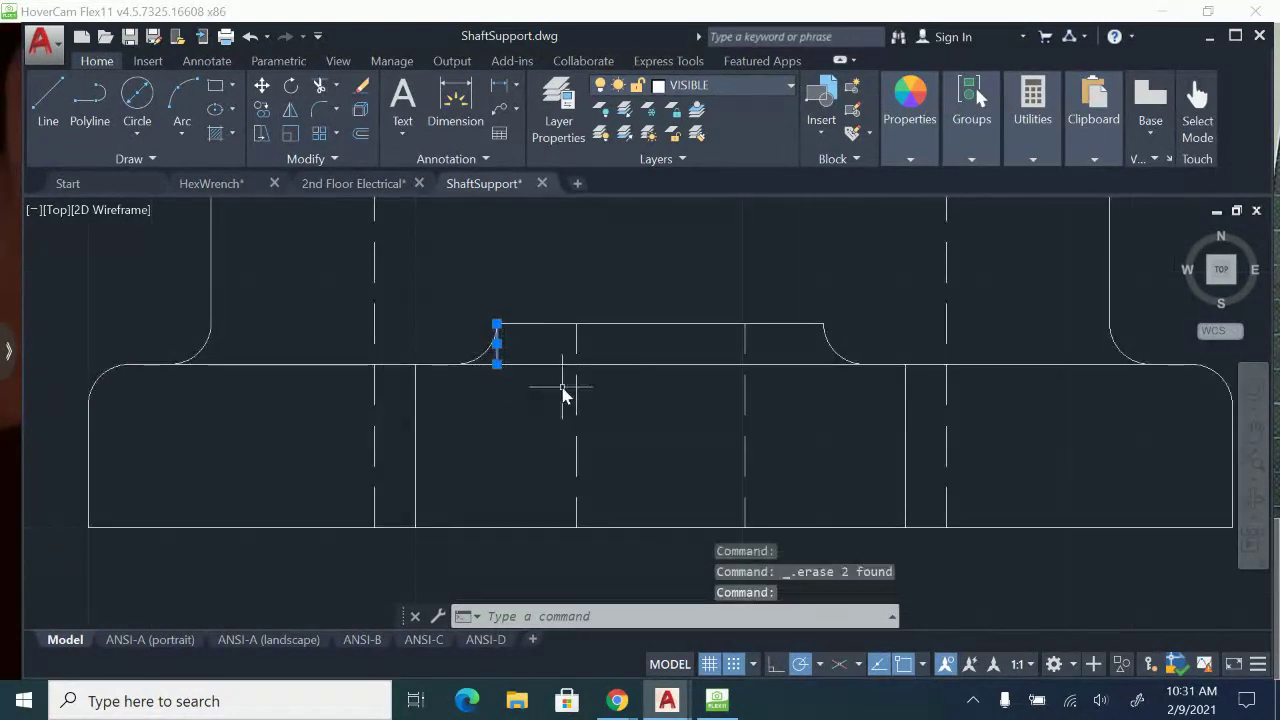
key("Delete")
Round both top corners of the inner lug in the side view with 0.125 radius fillets.
key("Return")
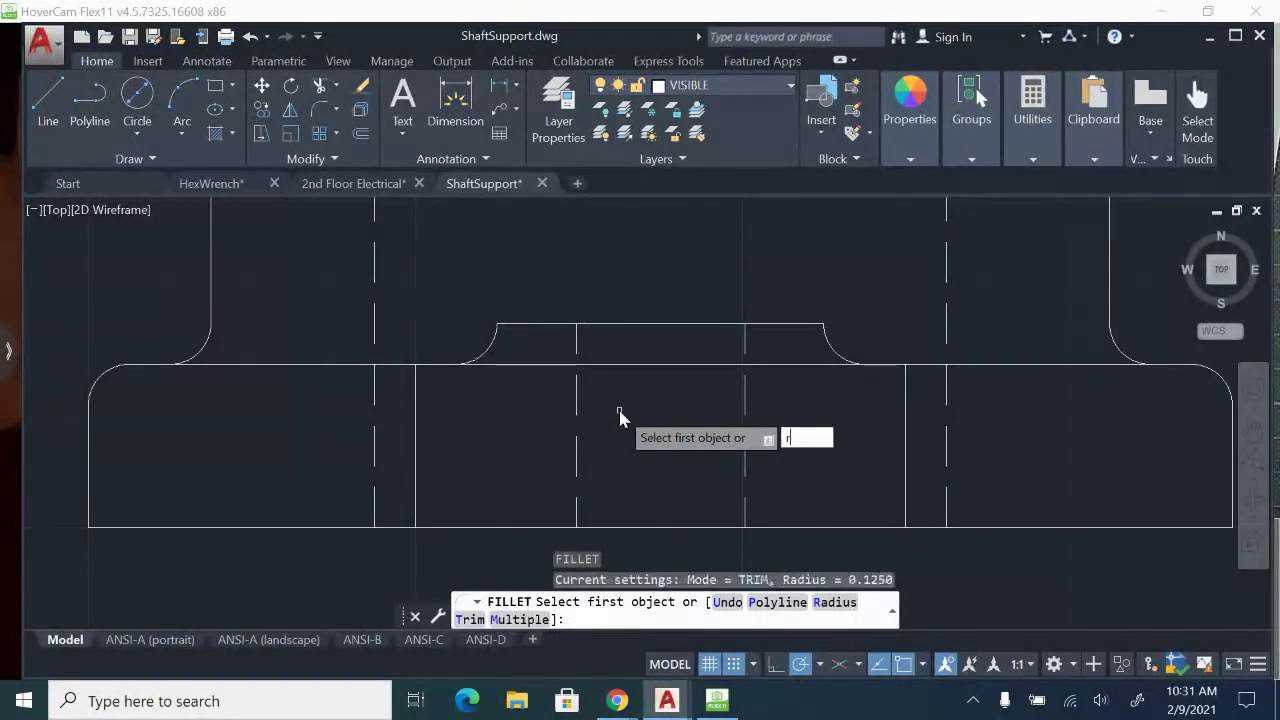
type("r")
key("Return")
key("Return")
left_click(417, 408)
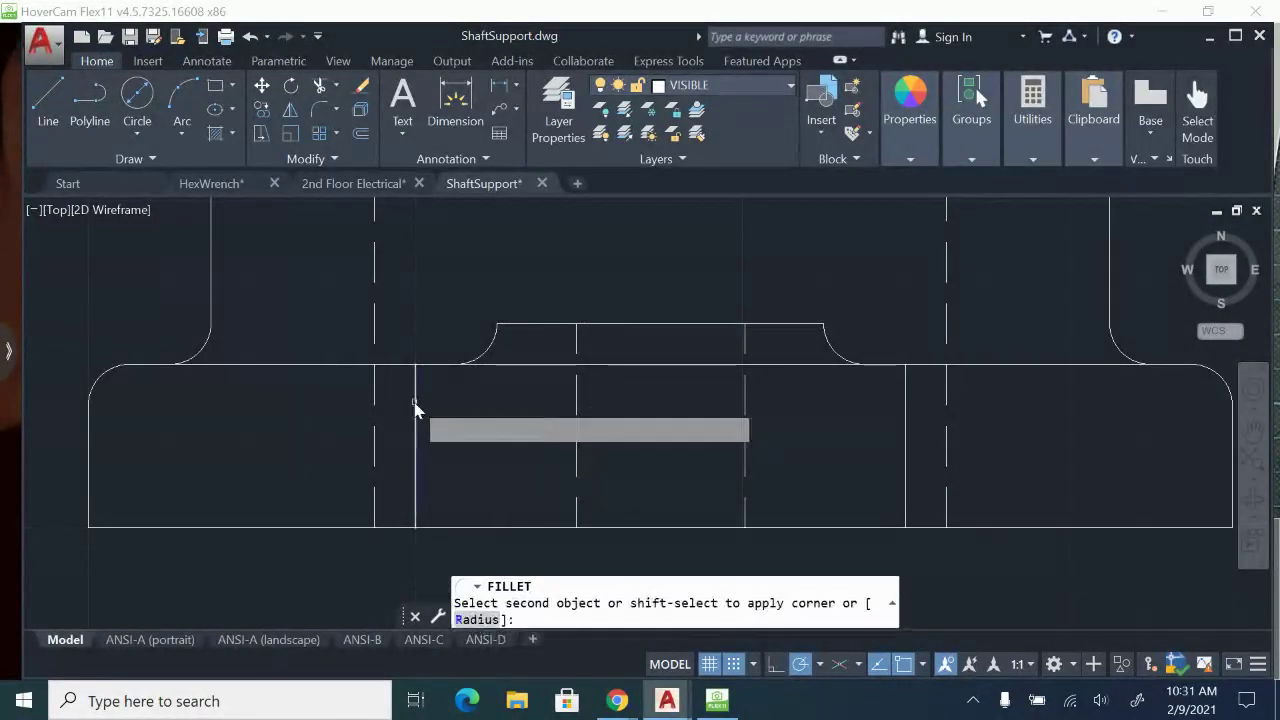
left_click(443, 367)
key("Return")
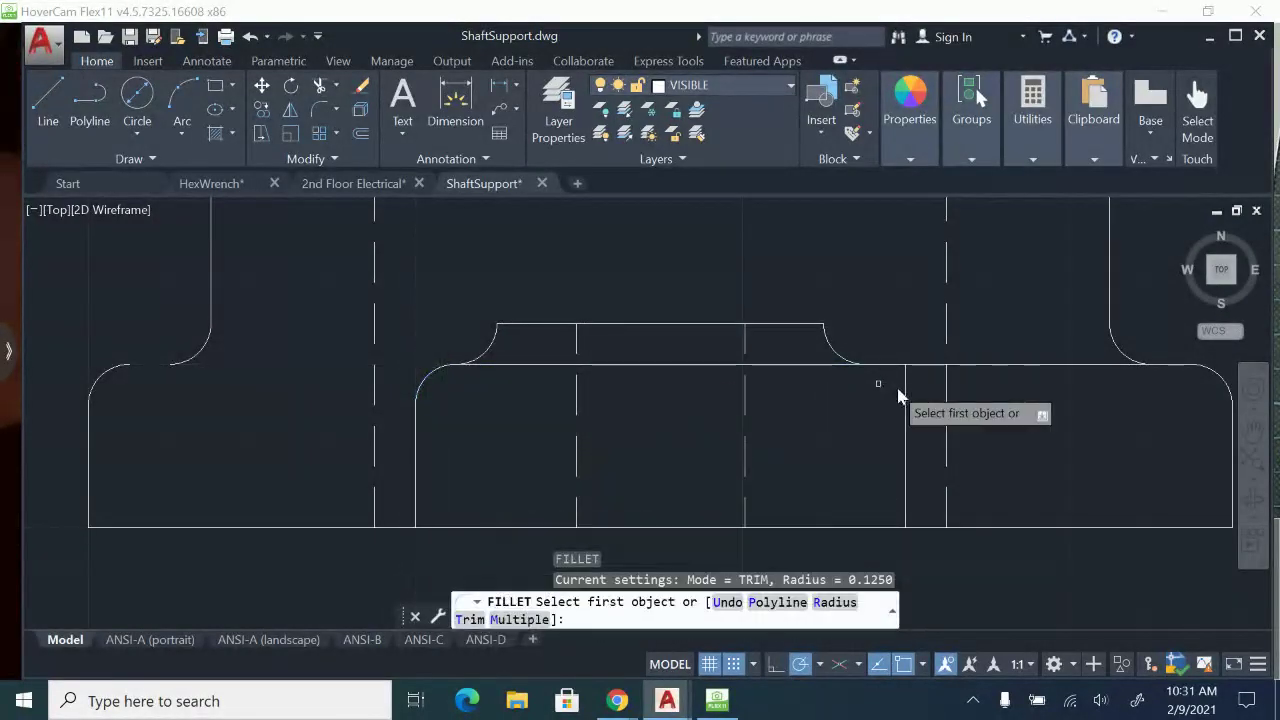
left_click(906, 395)
left_click(893, 368)
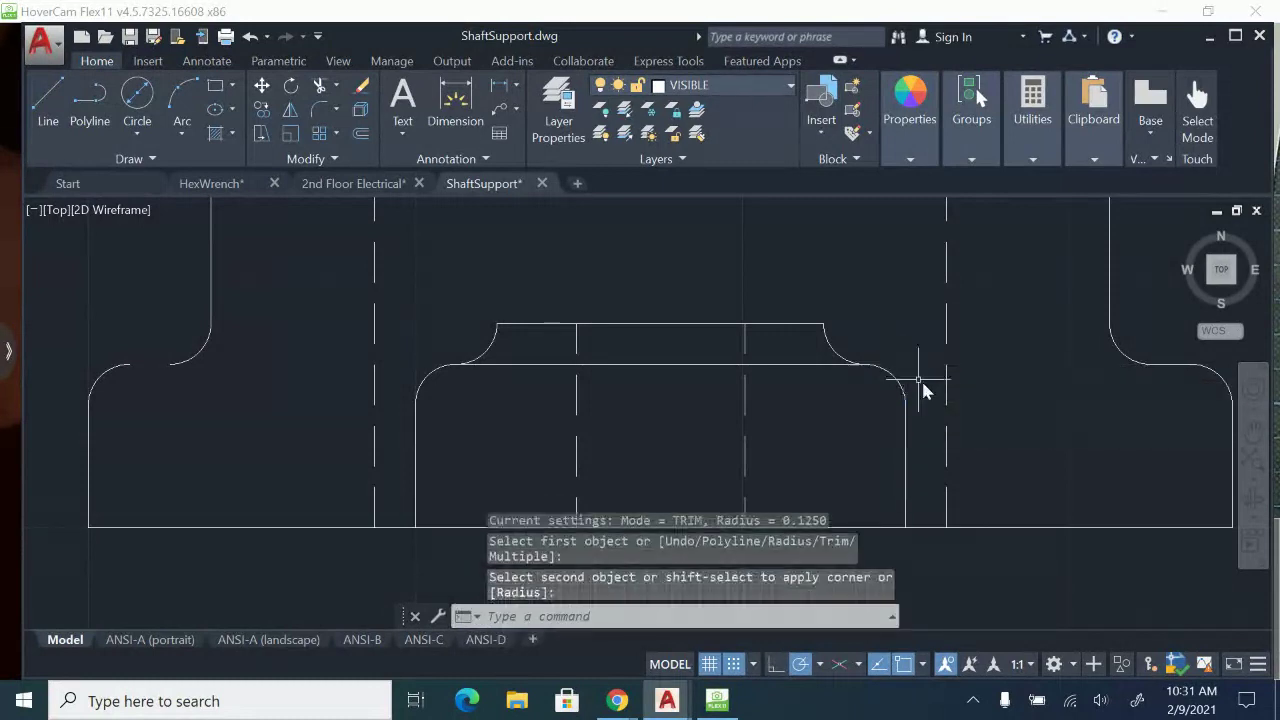
scroll(923, 390, "down", 2)
key("Return")
key("Escape")
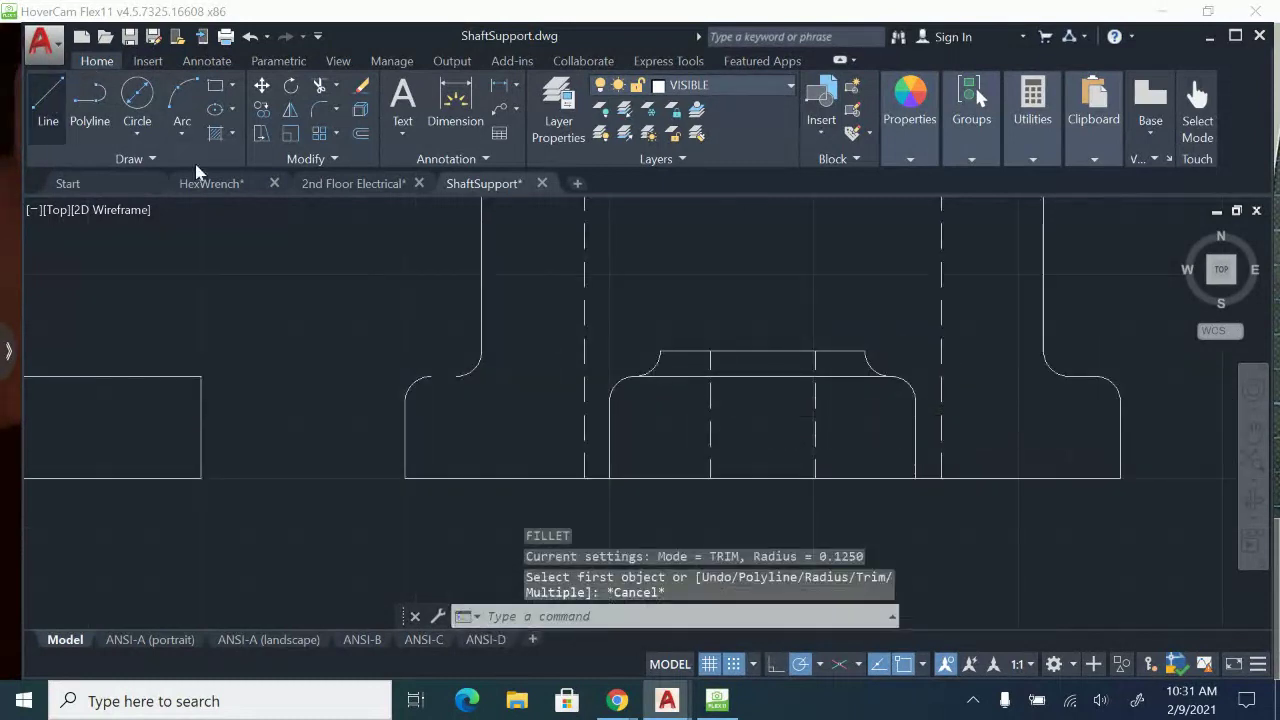
Redraw the side view's trimmed base top edge as a line from the left corner round across to the right side.
type("l")
key("Return")
left_click(430, 377)
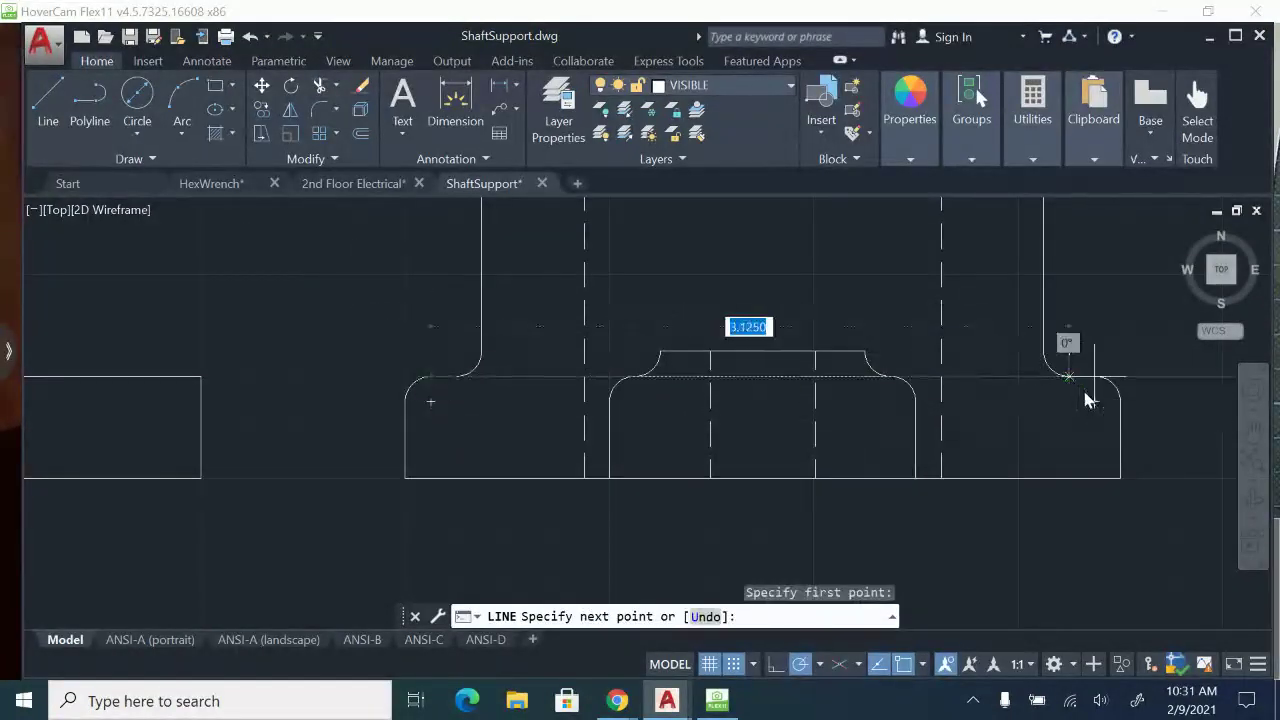
left_click(1089, 400)
key("Escape")
scroll(966, 409, "down", 2)
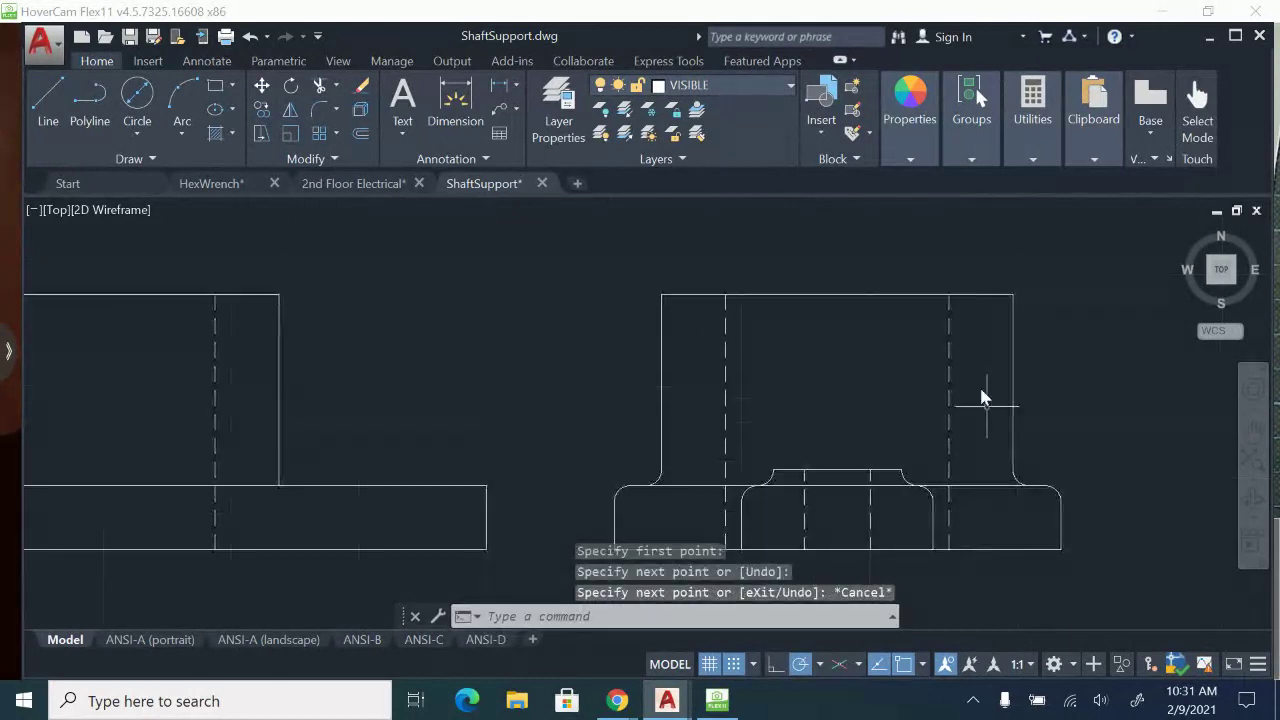
scroll(850, 410, "down", 1)
scroll(780, 405, "down", 2)
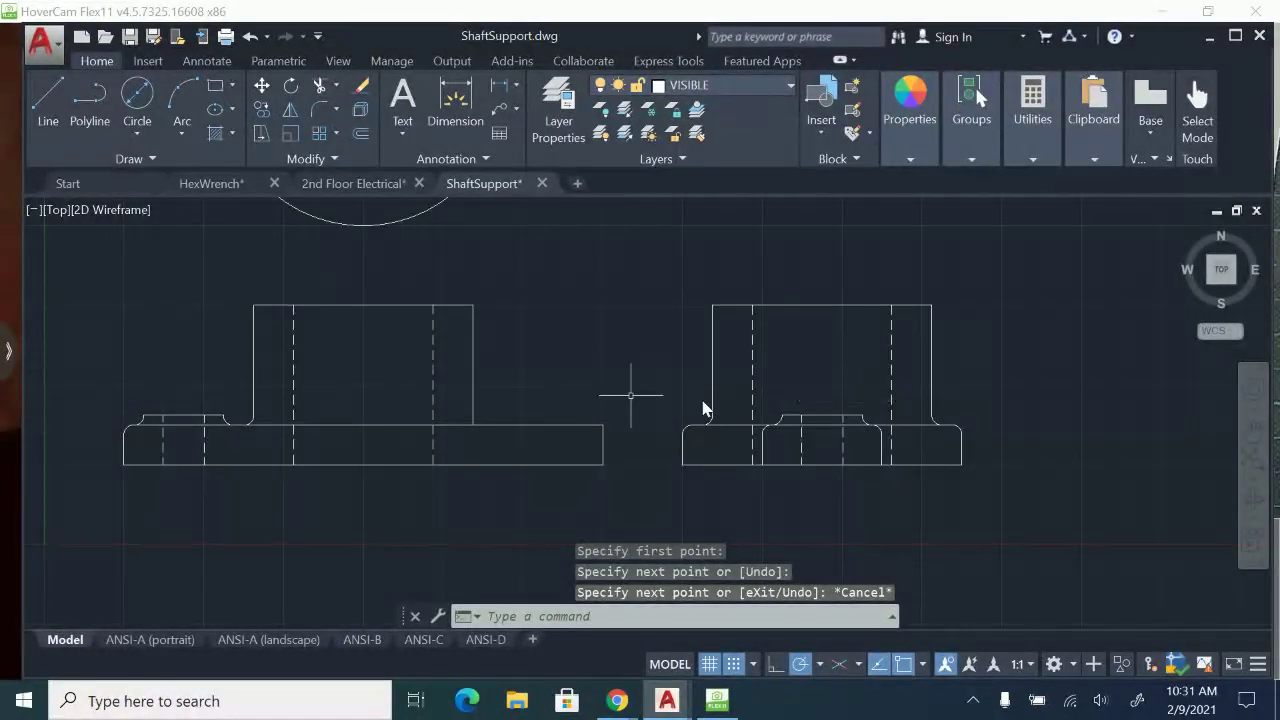
scroll(640, 400, "up", 2)
left_click(620, 382)
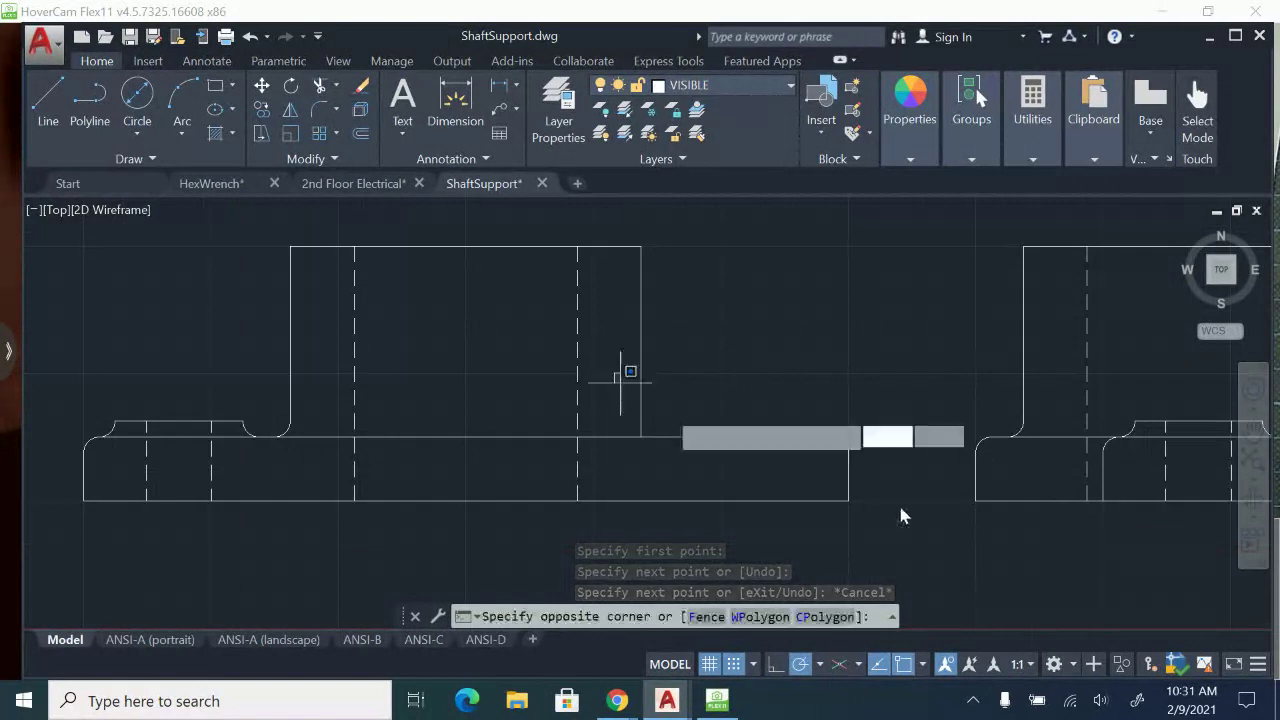
key("Escape")
left_click(51, 380)
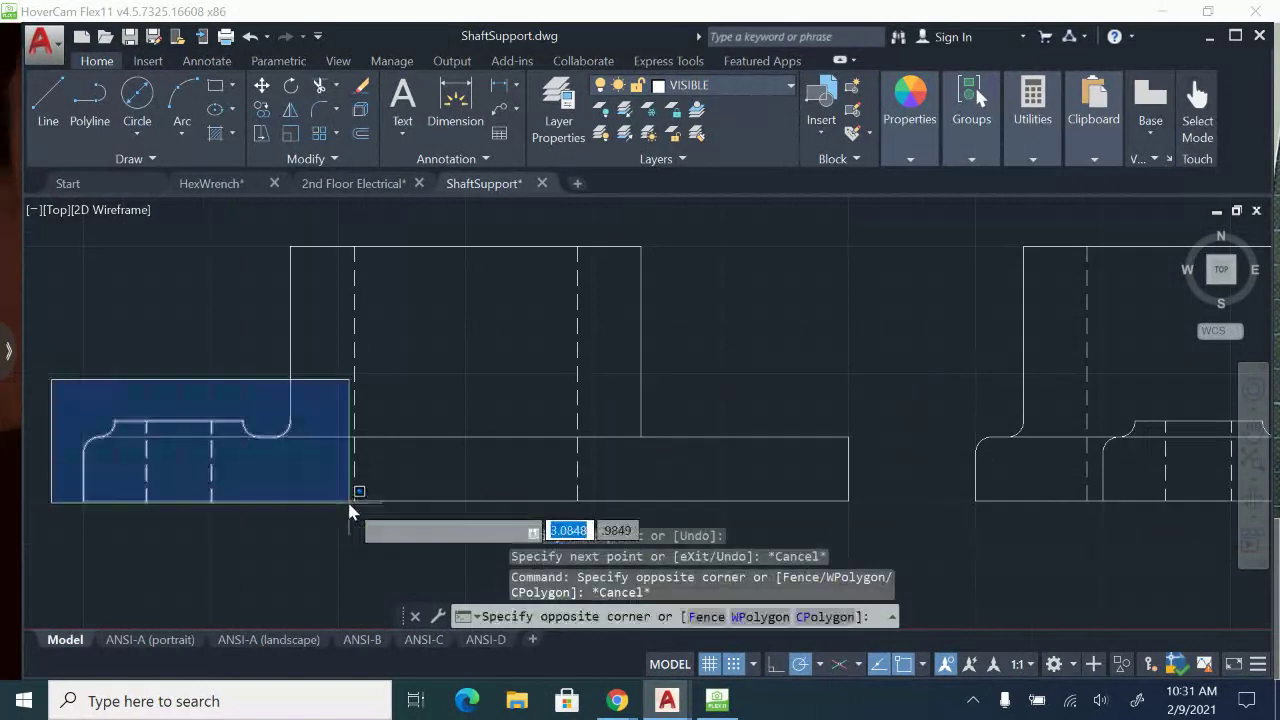
key("Escape")
Mirror the front view's left base end, small boss and hidden hole lines about the vertical centerline, keeping the source objects.
middle_click_drag(383, 499, 421, 496)
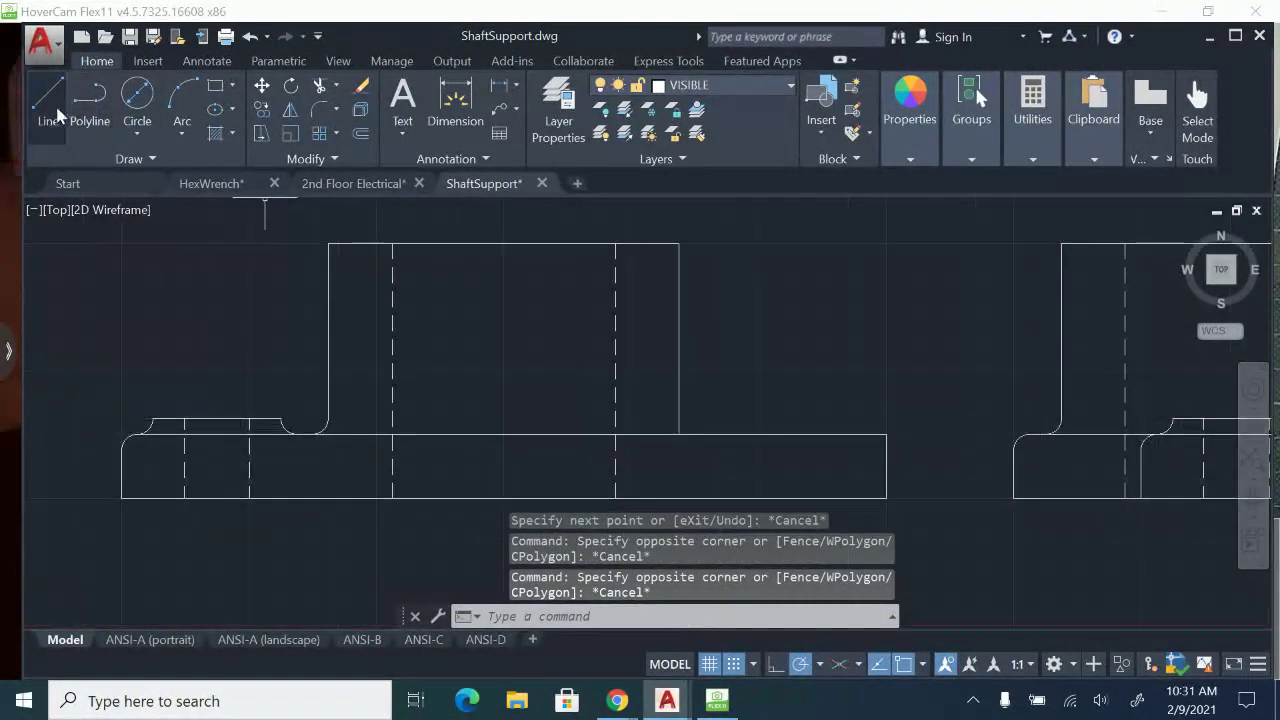
left_click(88, 375)
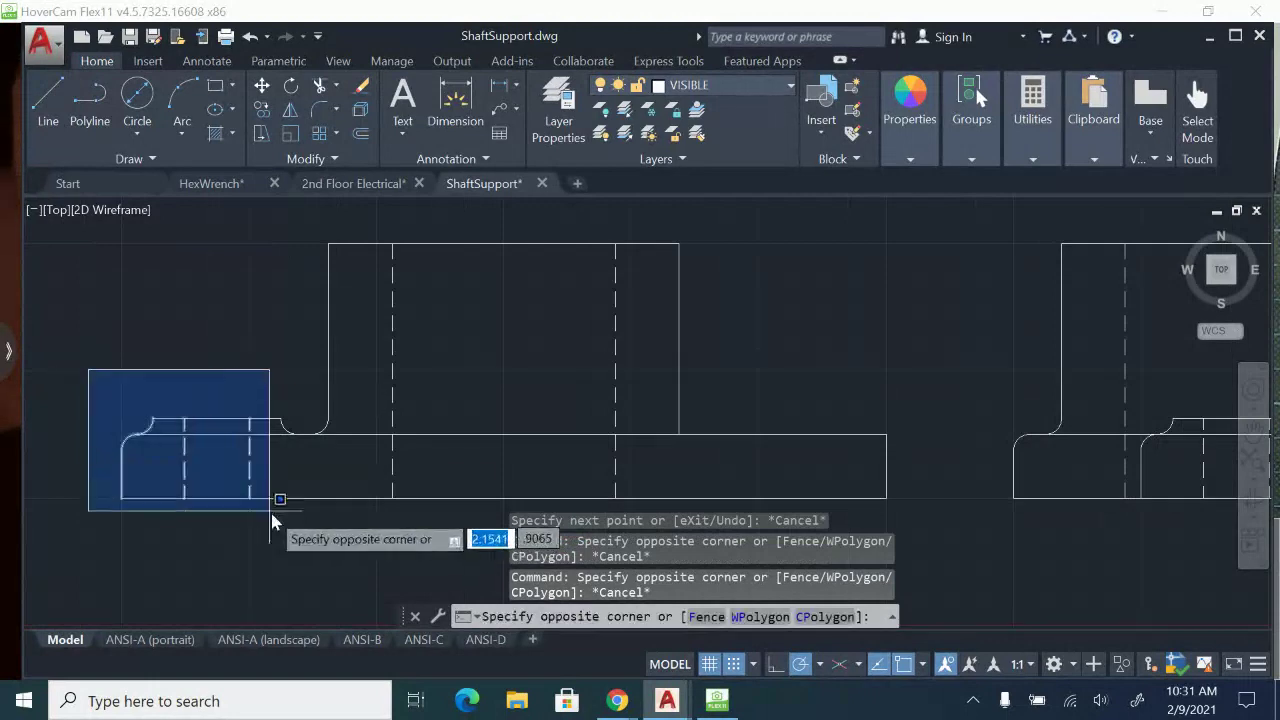
left_click(326, 528)
left_click(290, 110)
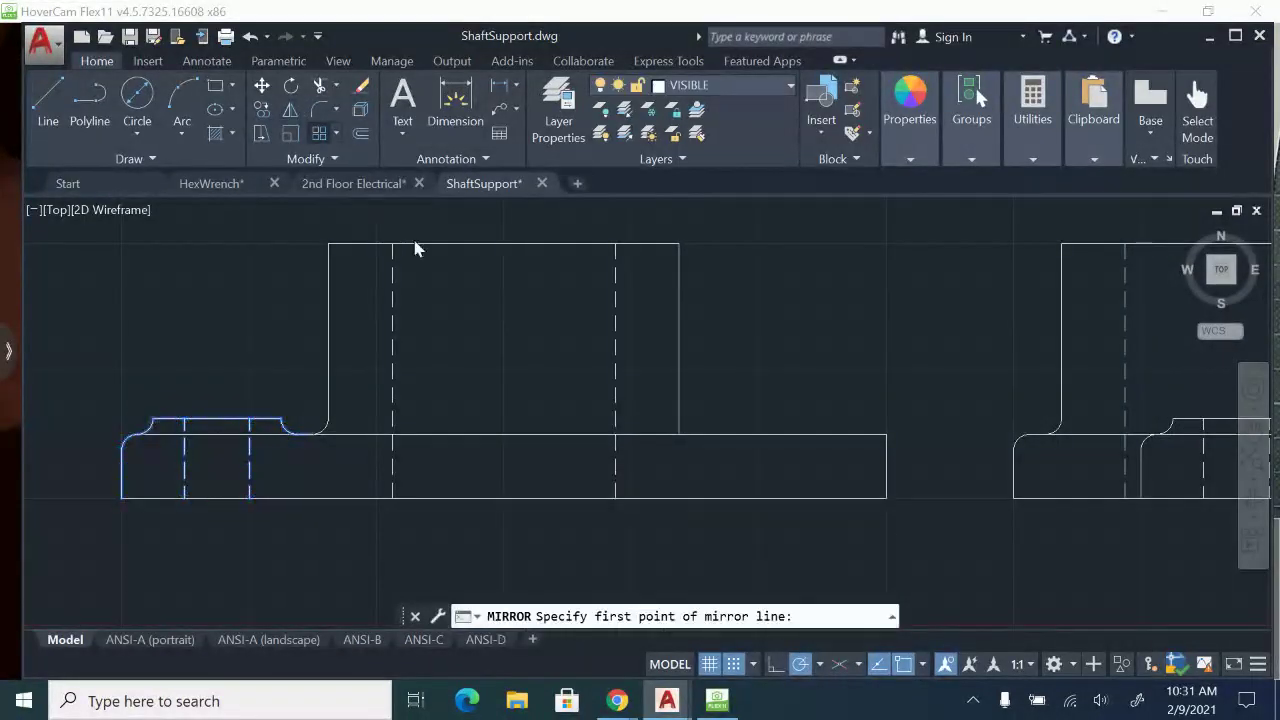
left_click(503, 498)
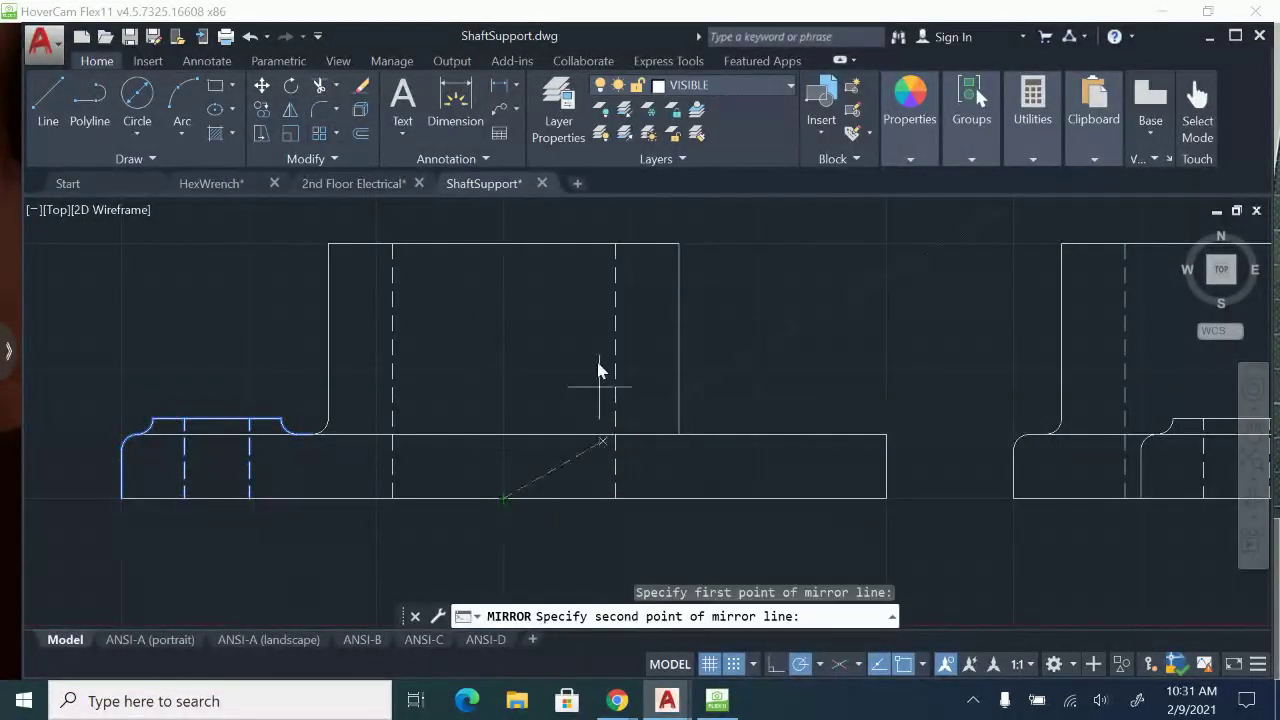
left_click(503, 244)
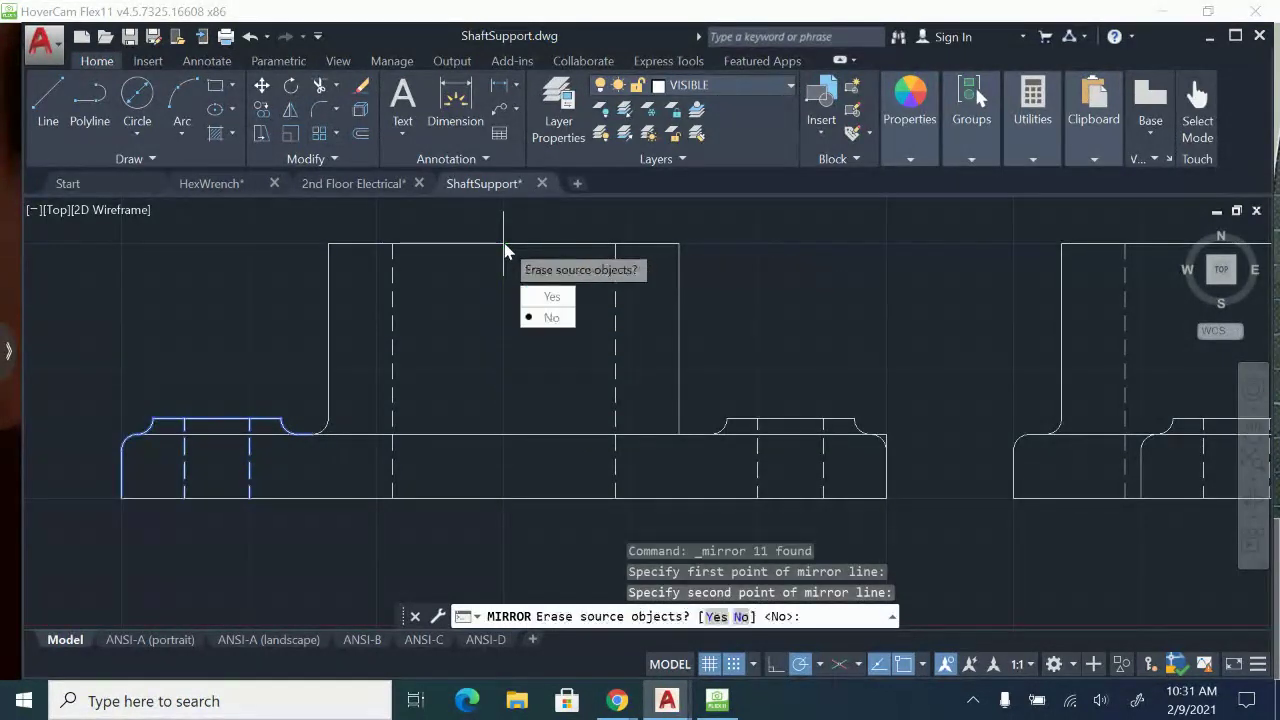
left_click(553, 318)
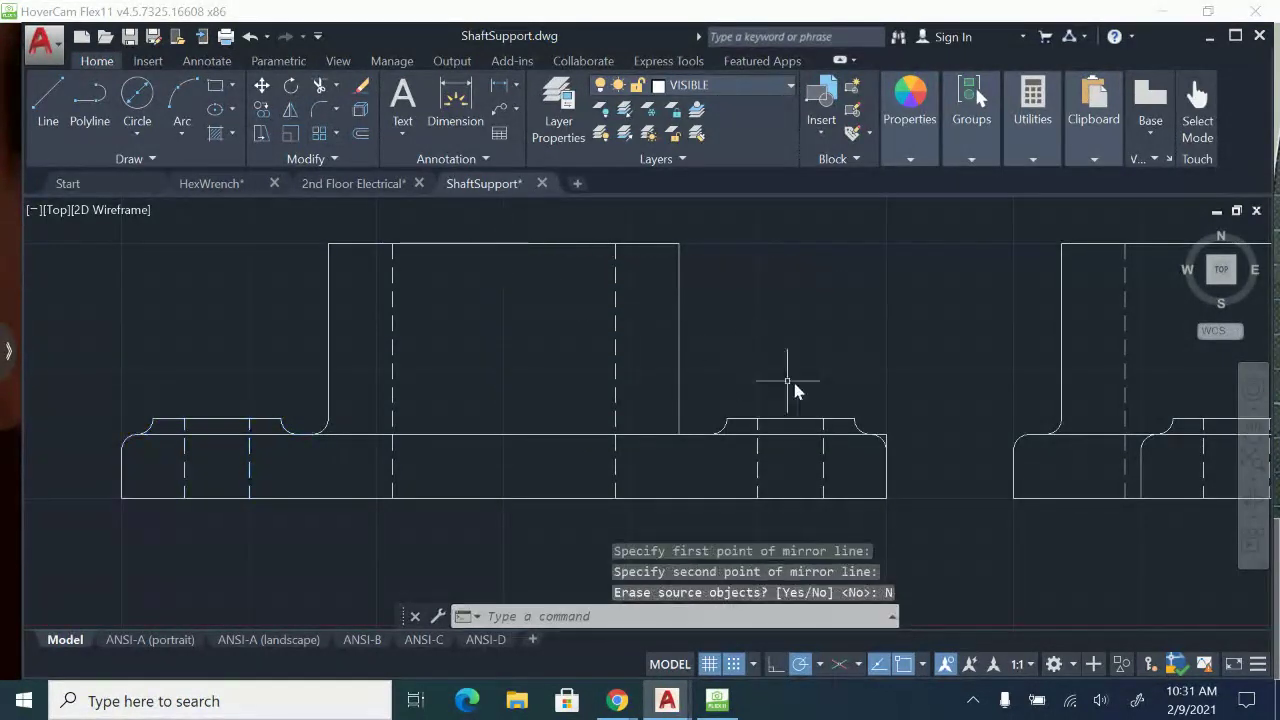
Trim the leftover square corner lines outside the round at the base's right end in the front view.
scroll(915, 455, "up", 4)
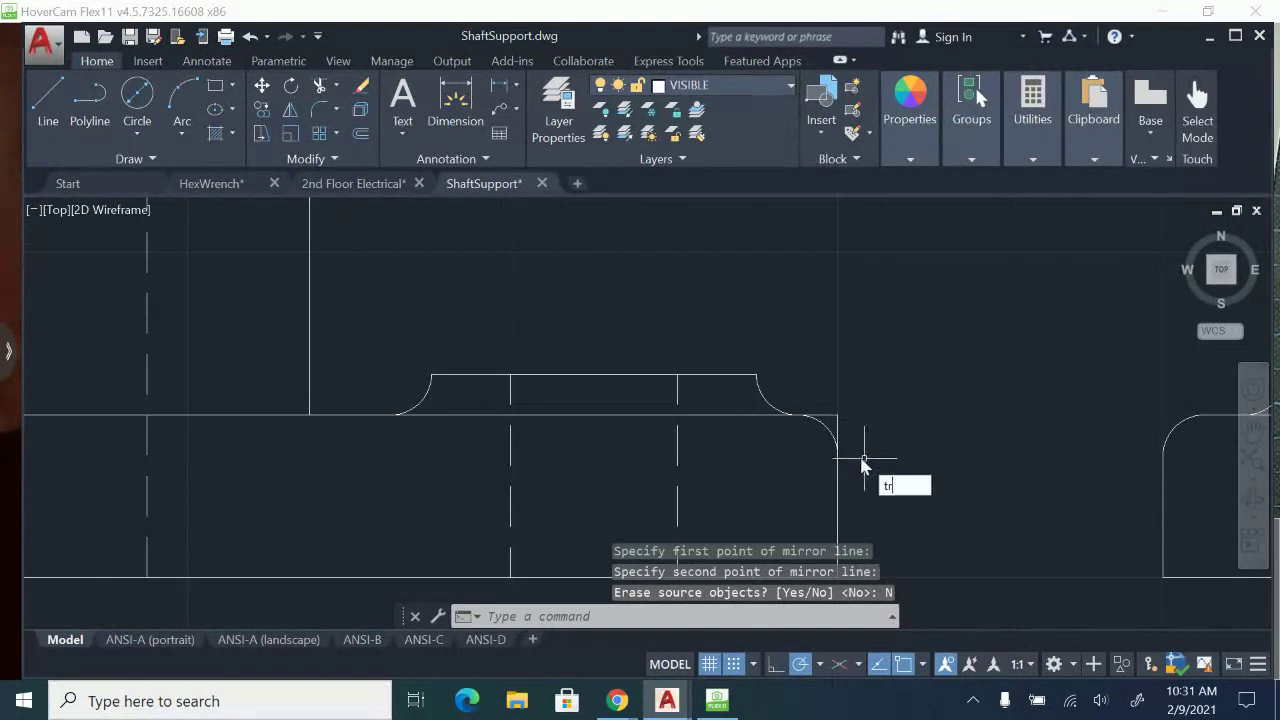
key("Return")
key("Return")
scroll(832, 414, "up", 4)
left_click(866, 440)
left_click(831, 404)
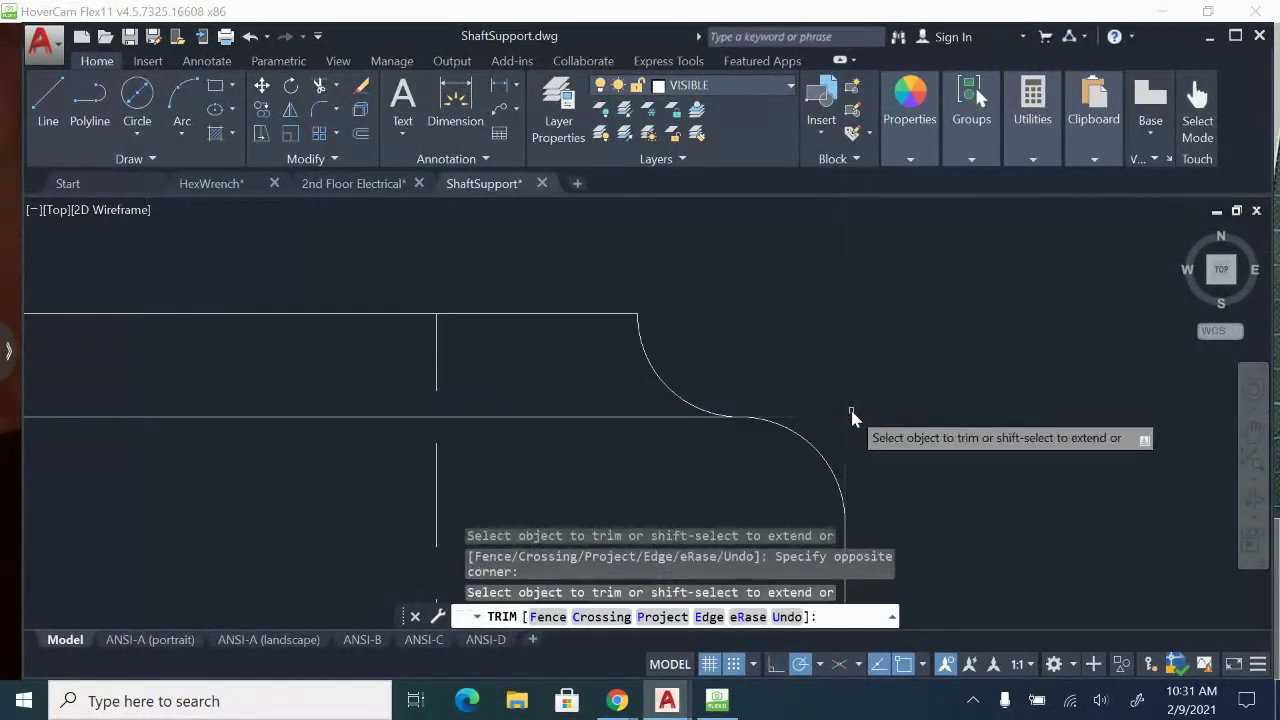
scroll(852, 418, "down", 6)
key("Escape")
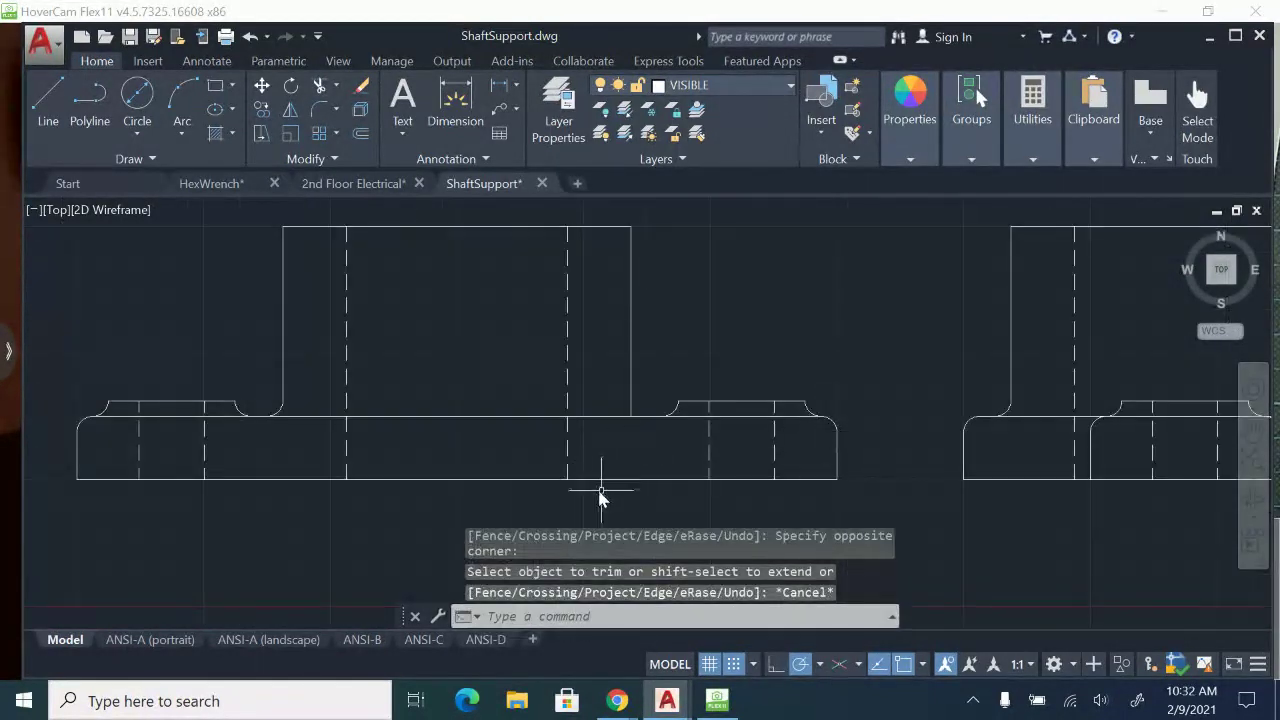
Make CENTER the current layer.
scroll(600, 495, "down", 6)
middle_click_drag(560, 400, 610, 406)
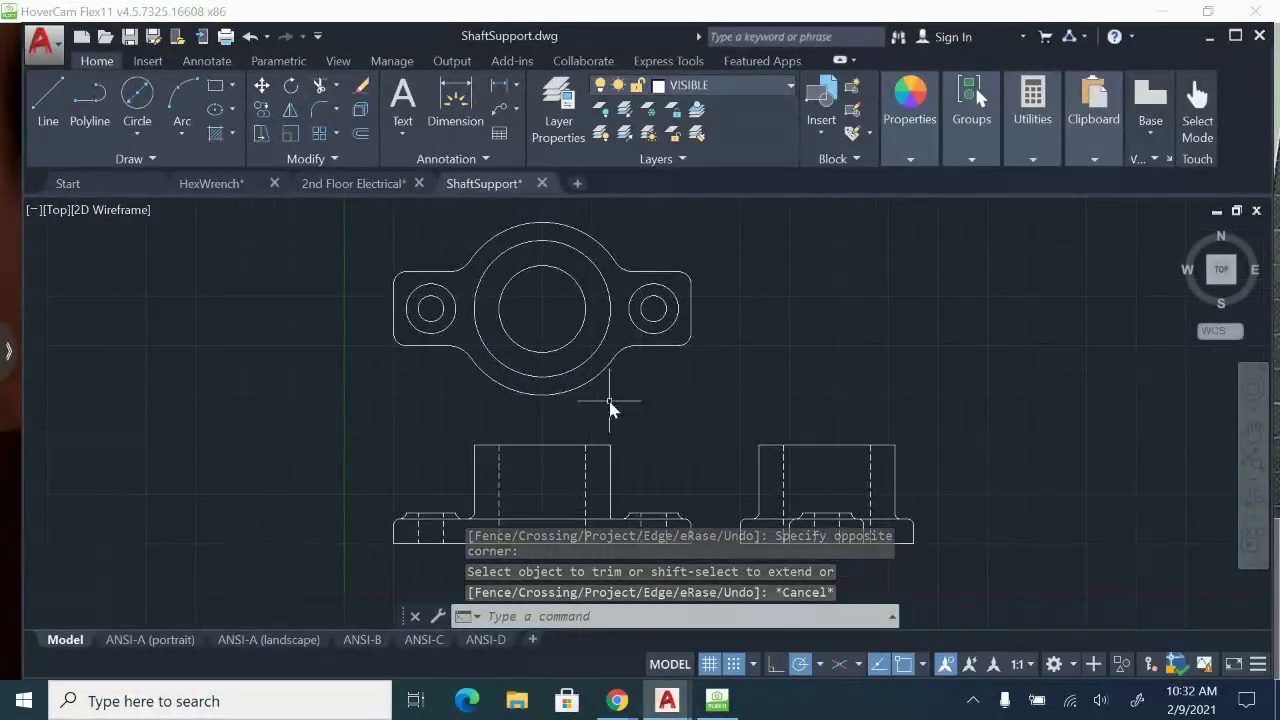
left_click(777, 84)
left_click(660, 134)
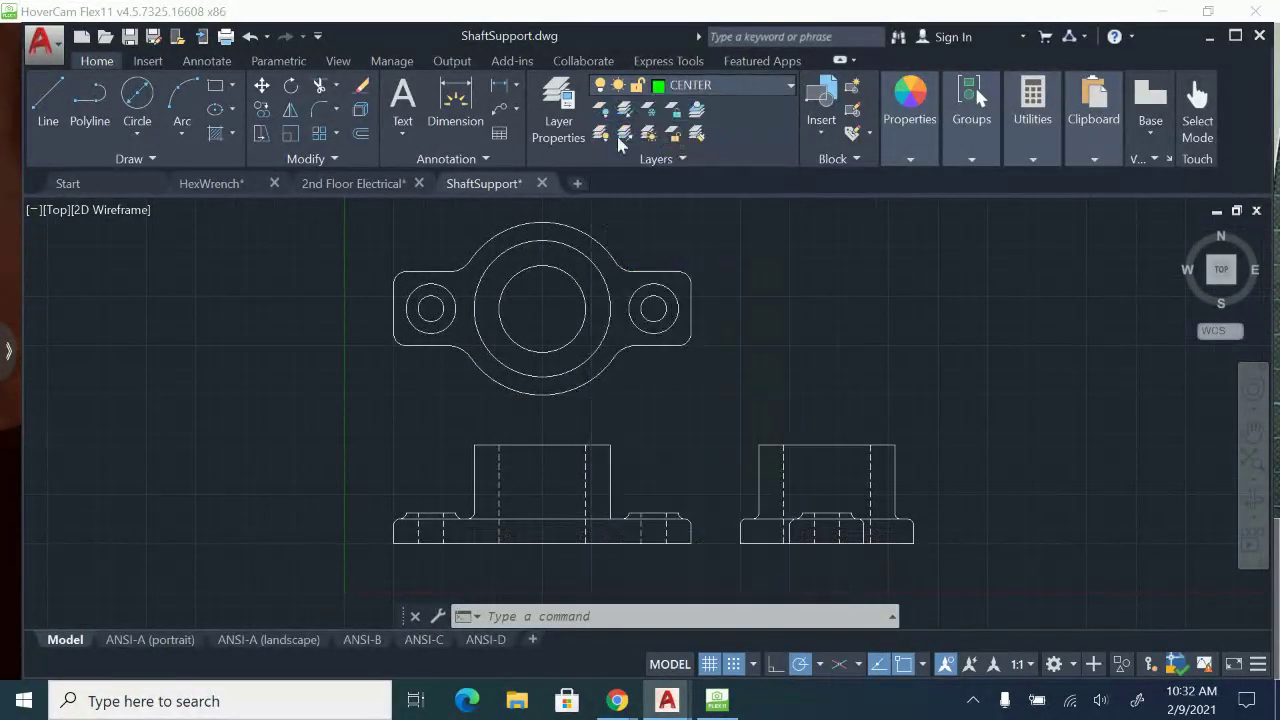
Add center marks to the large central circle and both small boss circles in the top view.
left_click(206, 61)
left_click(688, 105)
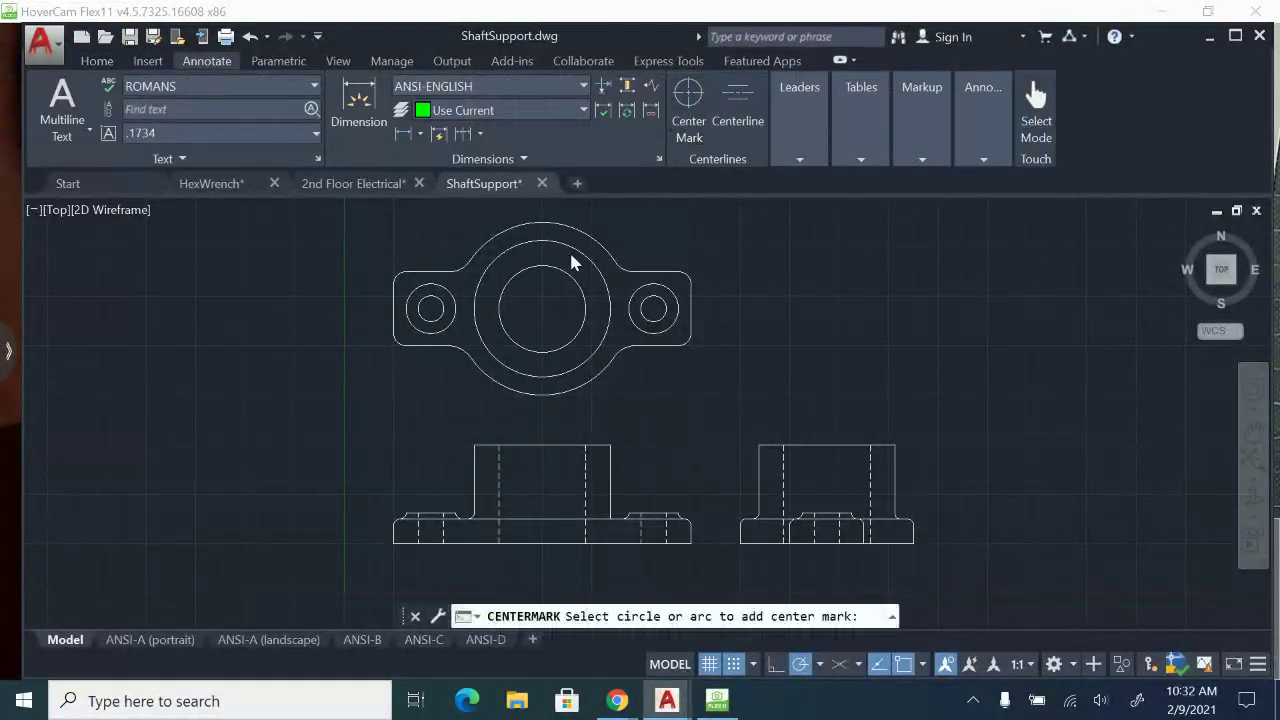
scroll(521, 268, "up", 2)
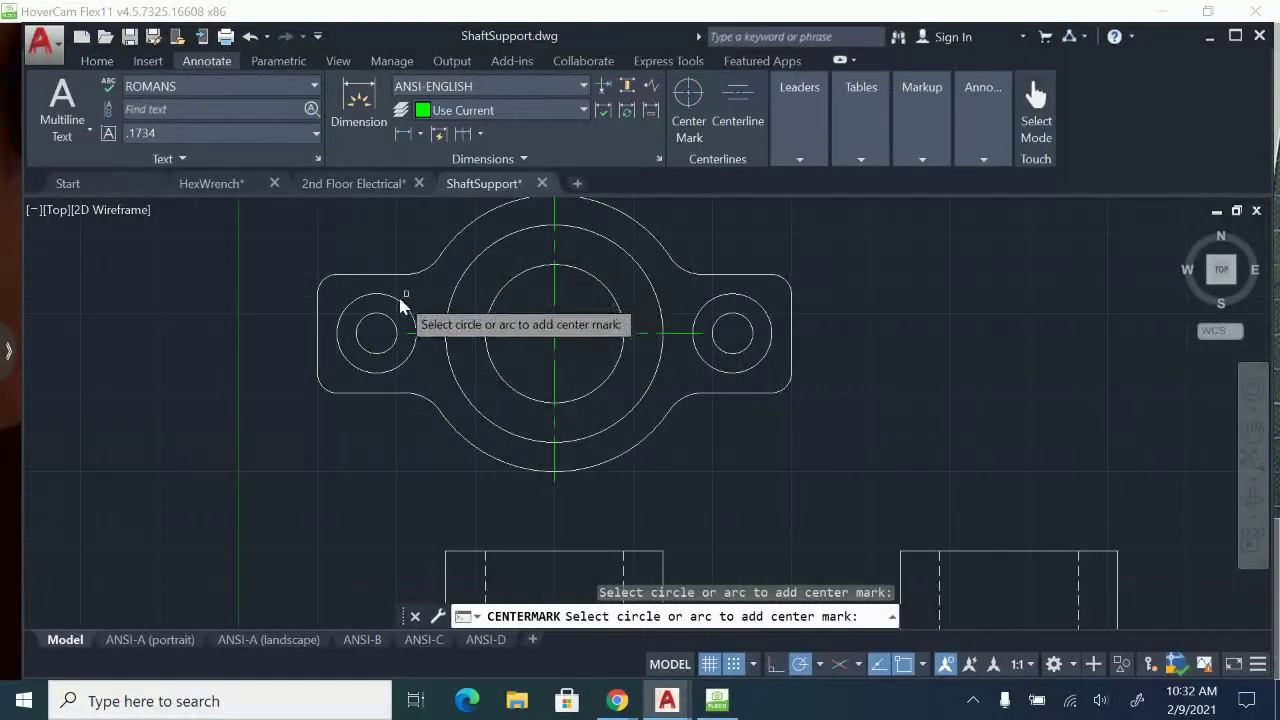
left_click(403, 306)
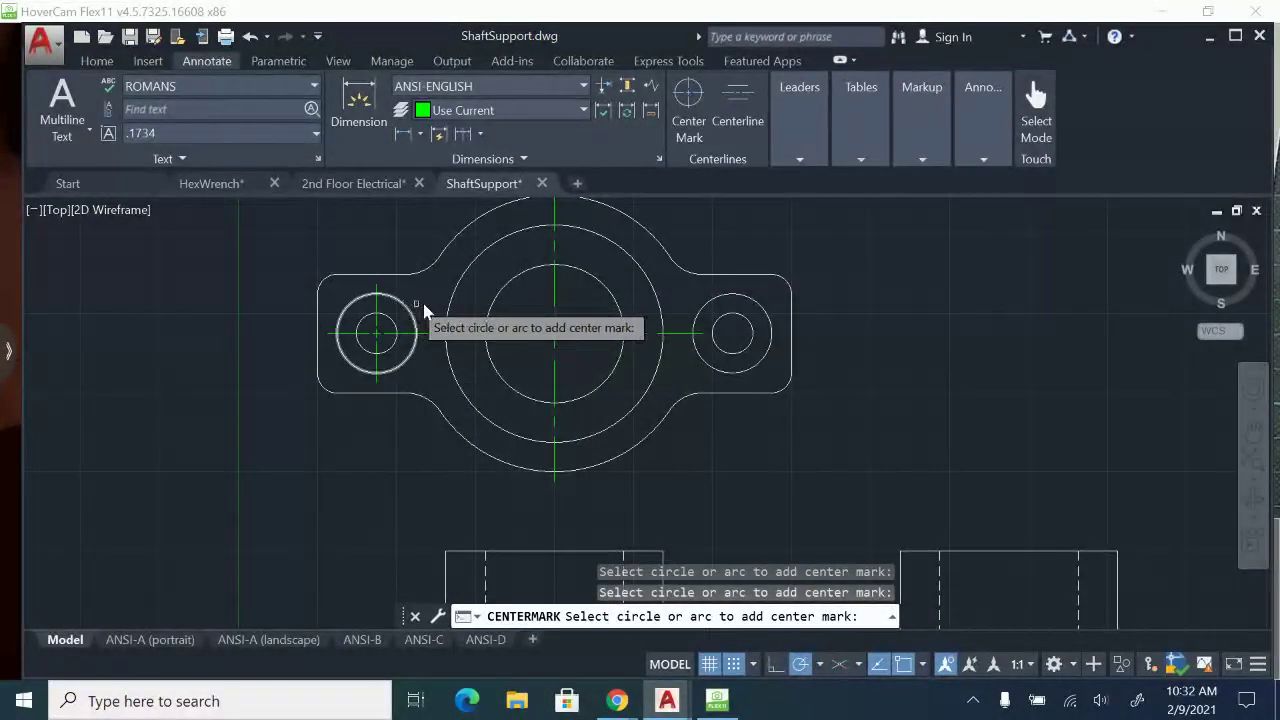
left_click(763, 314)
middle_click_drag(778, 443, 802, 247)
middle_click_drag(820, 292, 773, 357)
key("Escape")
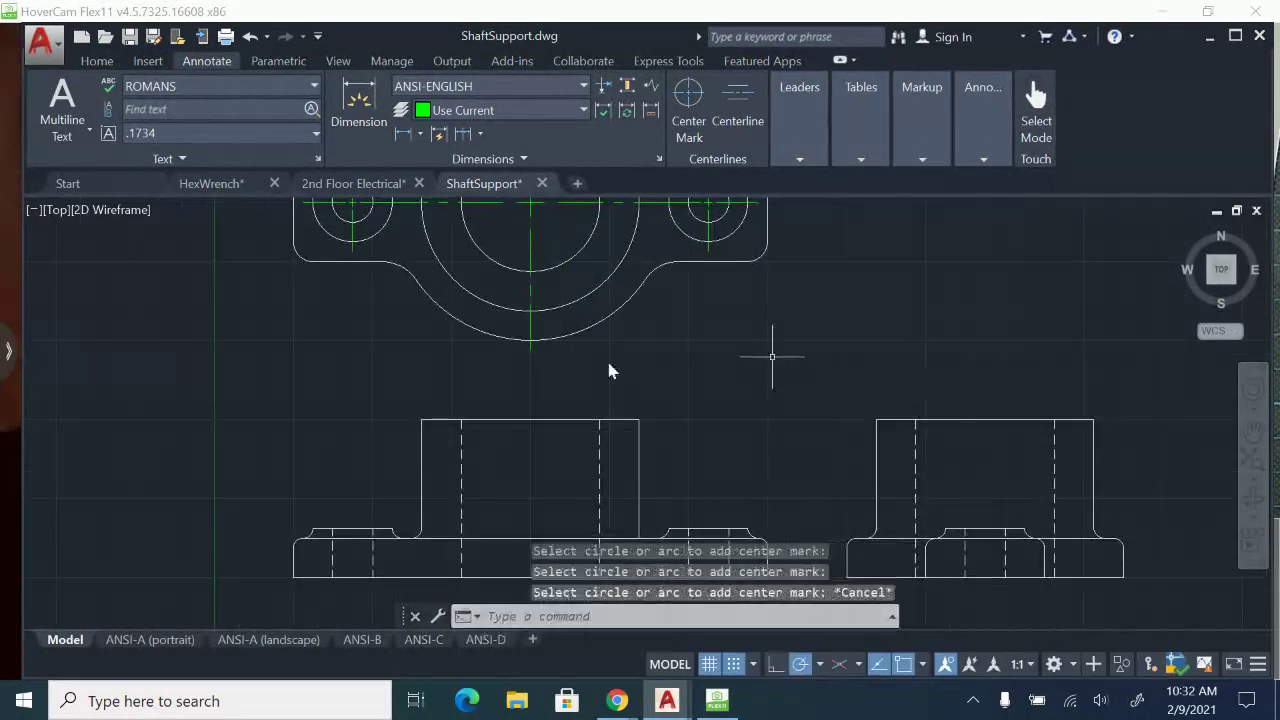
Add a vertical centerline between the large bore's two hidden lines in the front view.
left_click(737, 100)
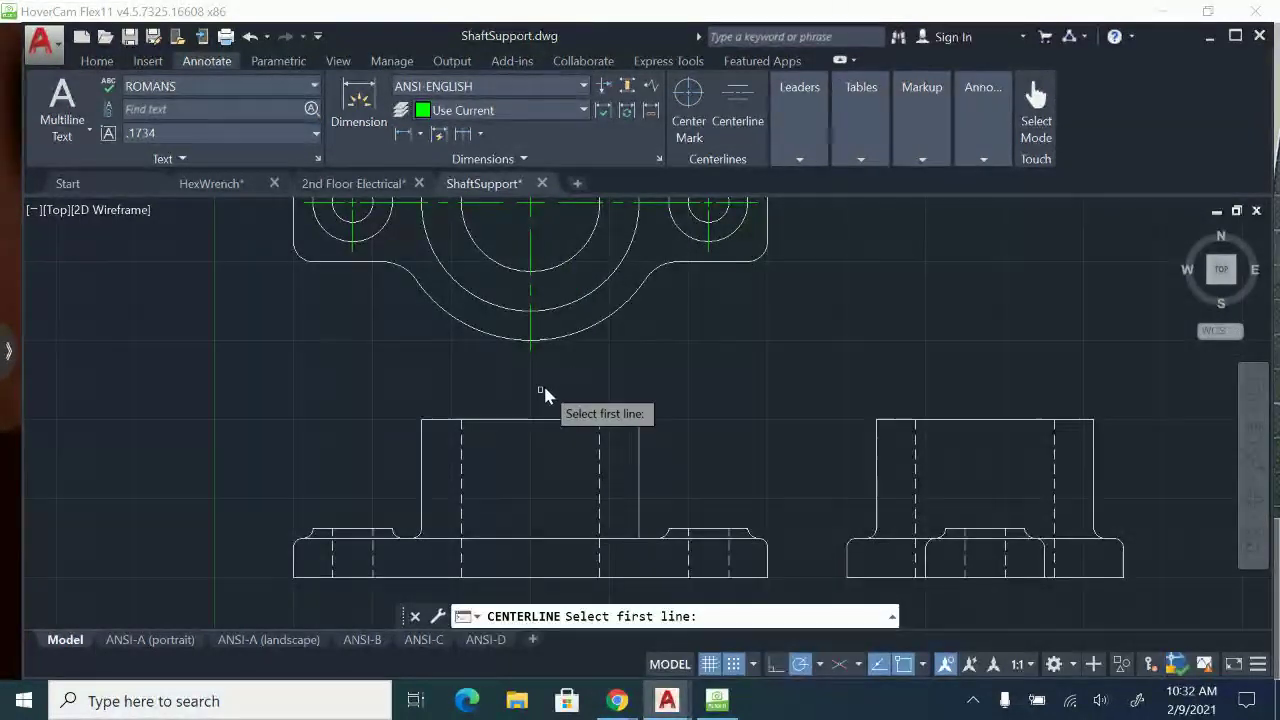
left_click(461, 453)
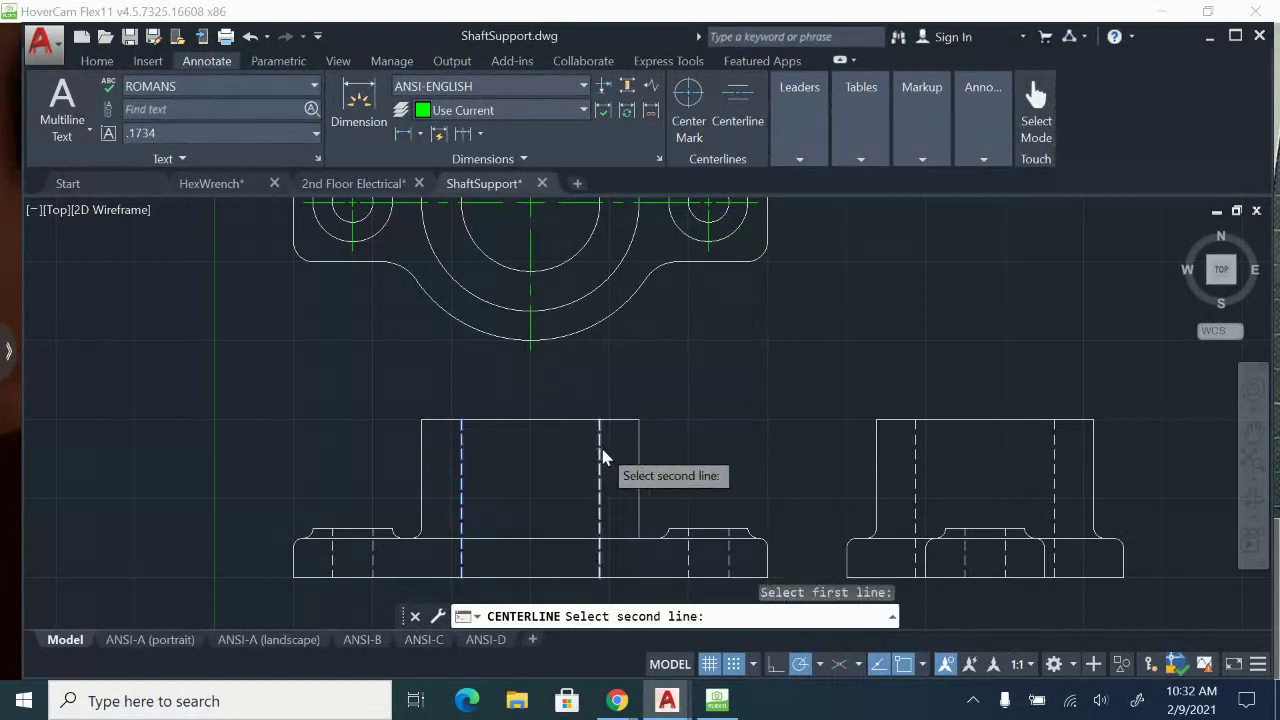
left_click(600, 451)
middle_click_drag(706, 462, 497, 420)
Add a vertical centerline between the large bore's two hidden lines in the side view.
key("Return")
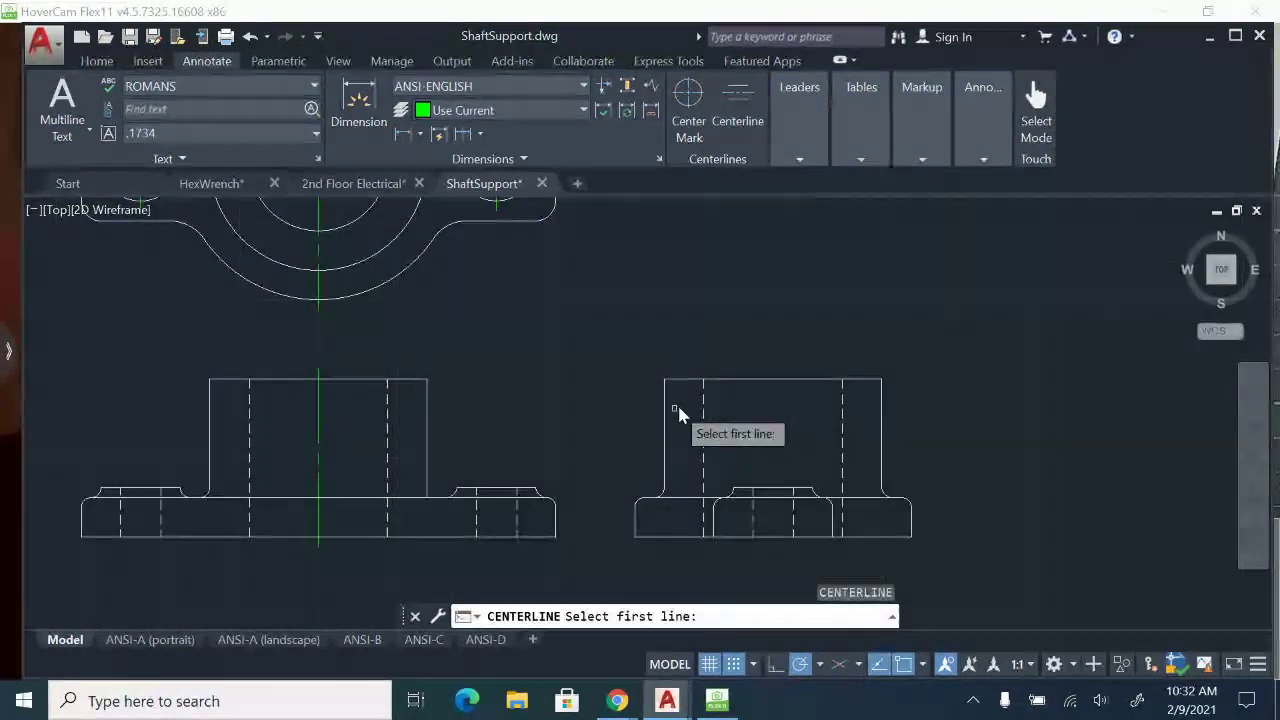
left_click(704, 416)
left_click(843, 418)
scroll(812, 545, "up", 2)
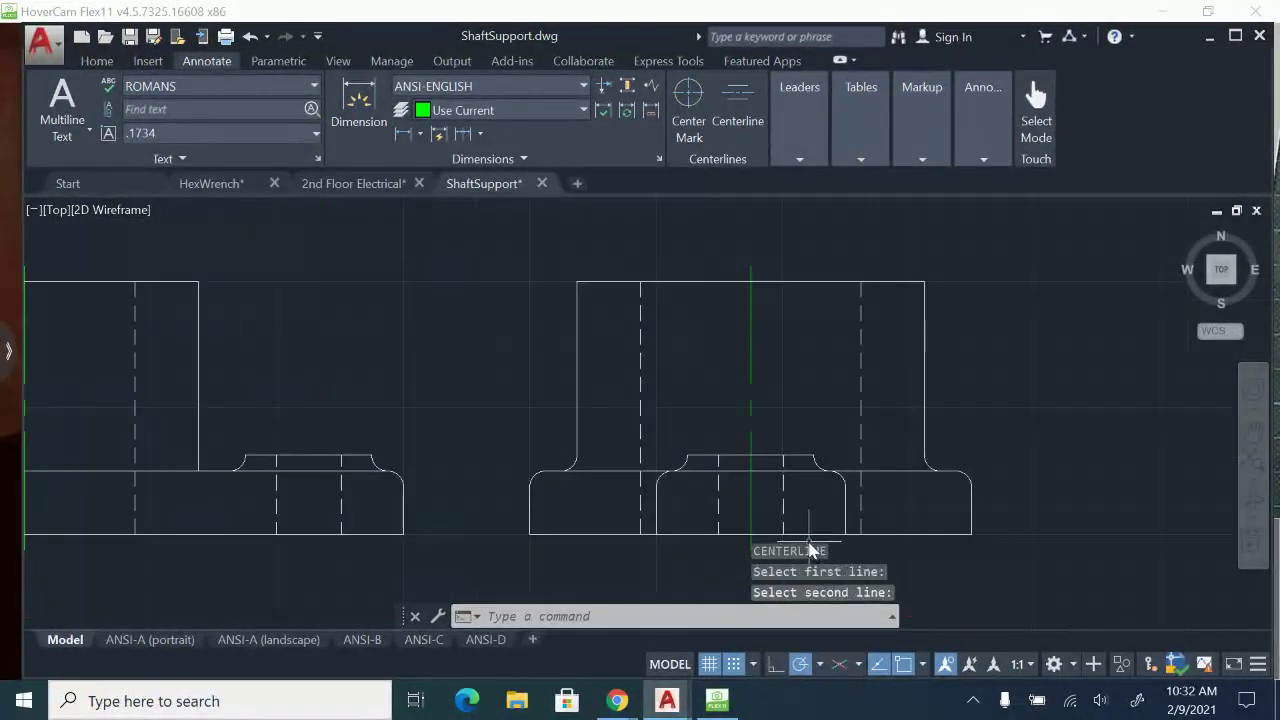
Add a centerline between the hidden lines of the left small hole in the front view.
scroll(706, 441, "down", 2)
middle_click_drag(145, 532, 349, 526)
scroll(349, 526, "up", 4)
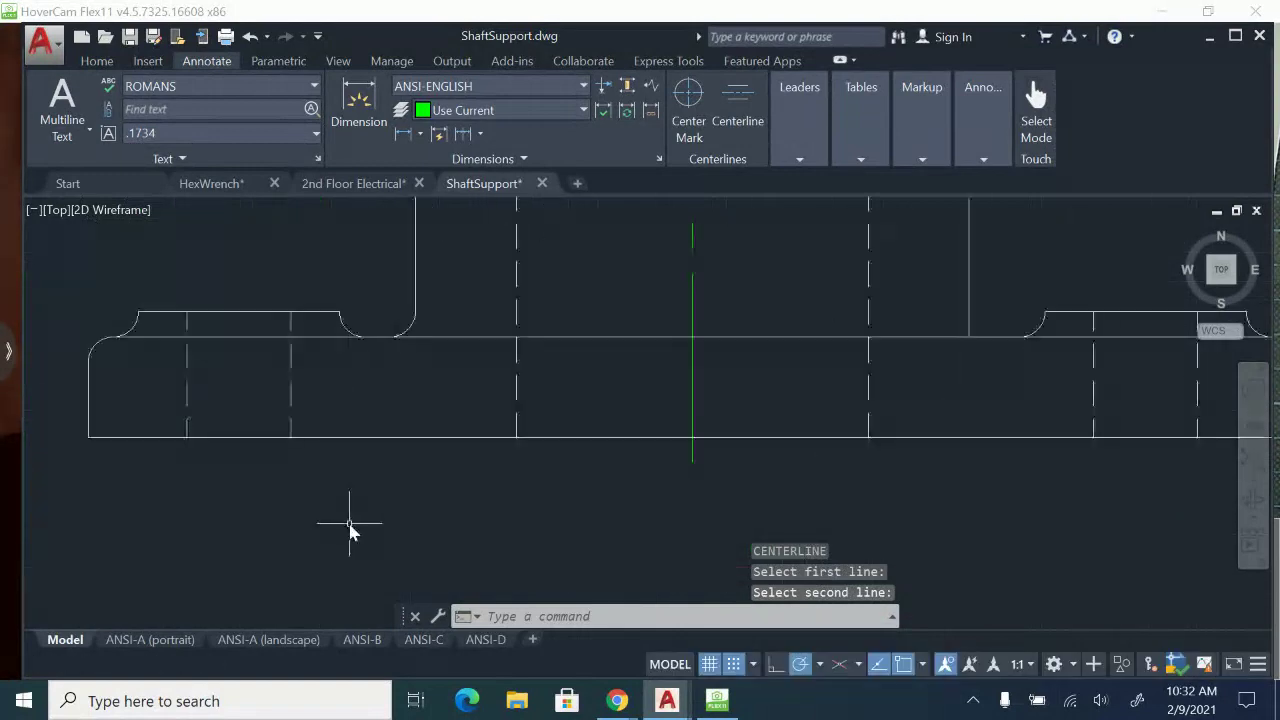
key("Return")
left_click(184, 381)
left_click(289, 394)
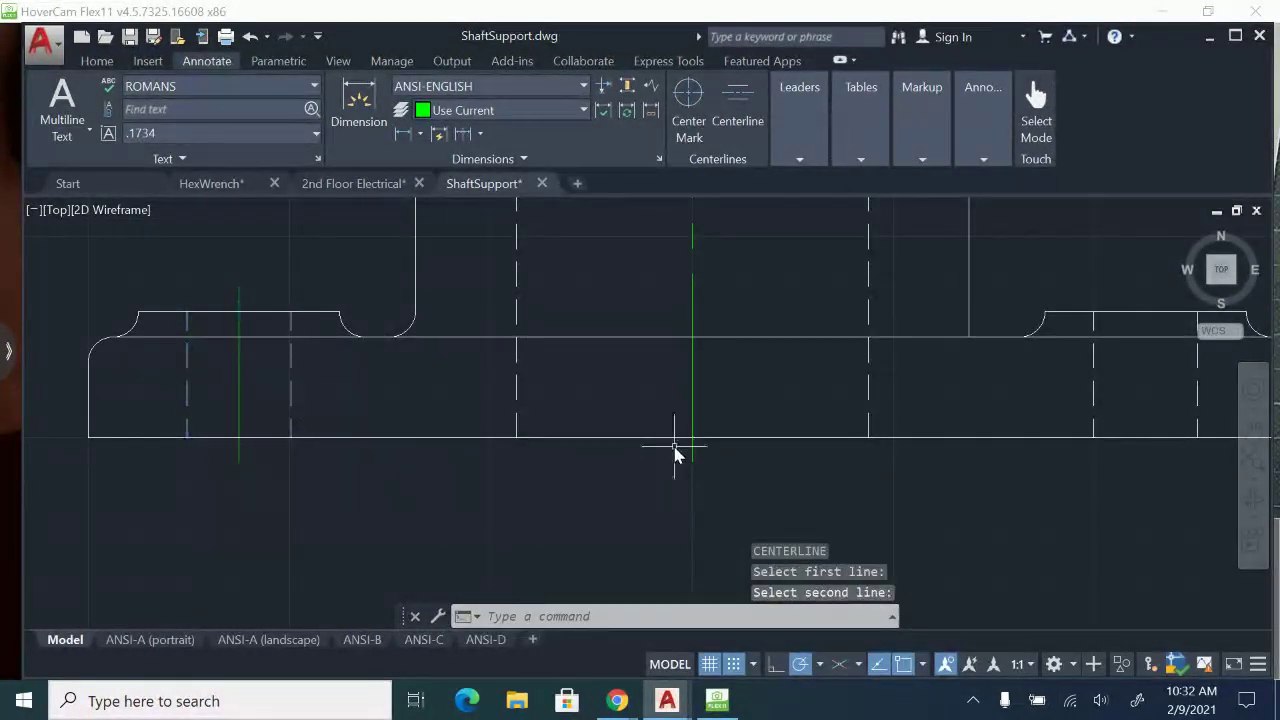
Add a centerline between the hidden lines of the right small hole in the front view.
middle_click_drag(1133, 407, 746, 434)
key("Return")
left_click(709, 416)
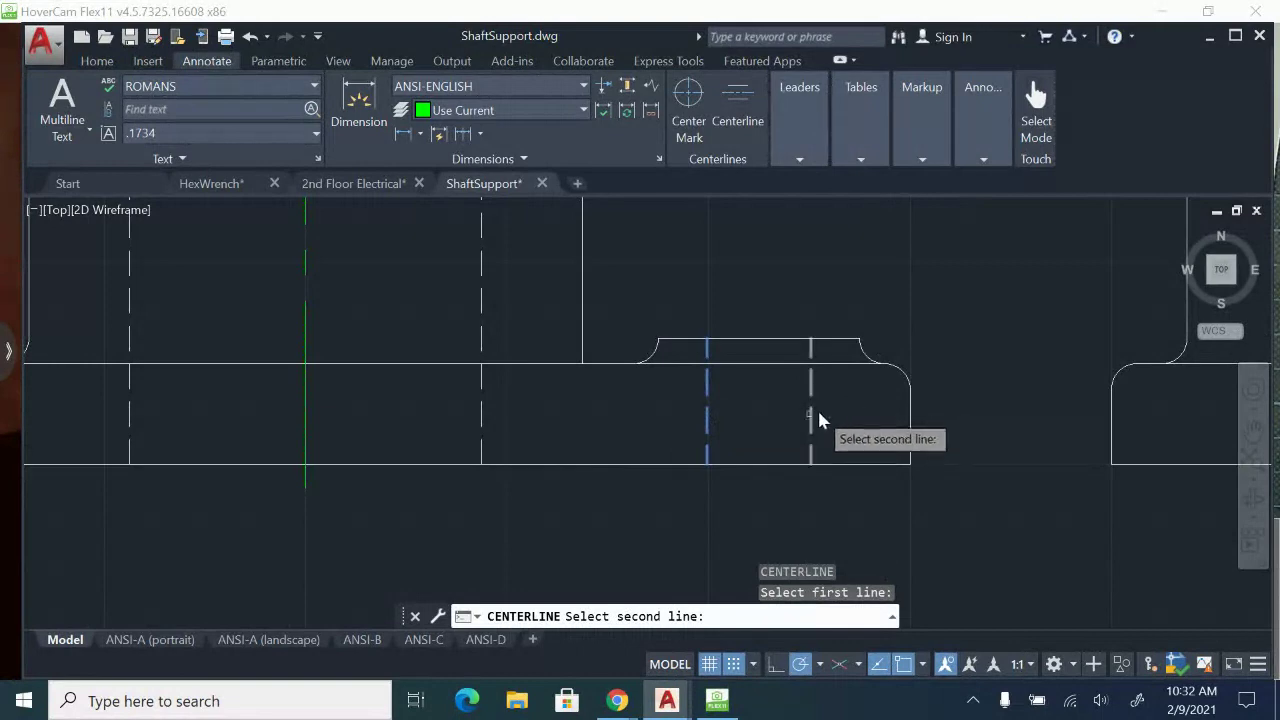
left_click(812, 418)
scroll(798, 546, "down", 4)
middle_click_drag(752, 360, 757, 517)
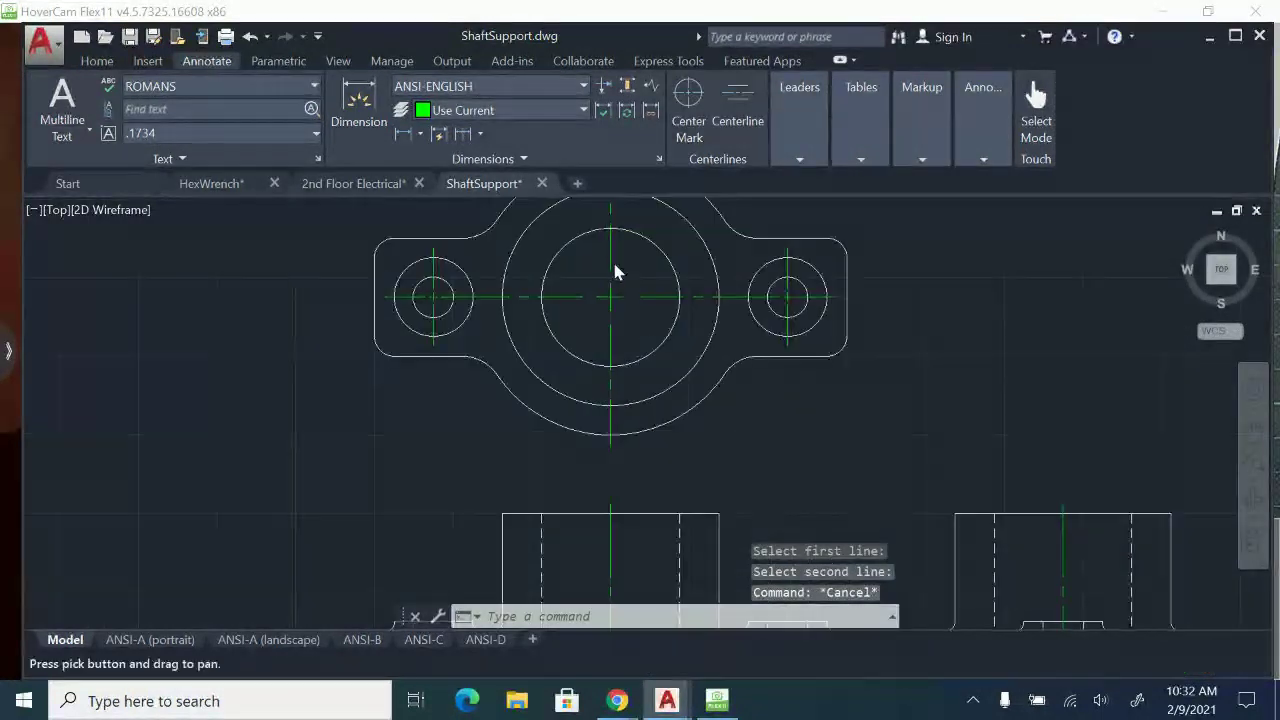
middle_click_drag(757, 310, 701, 181)
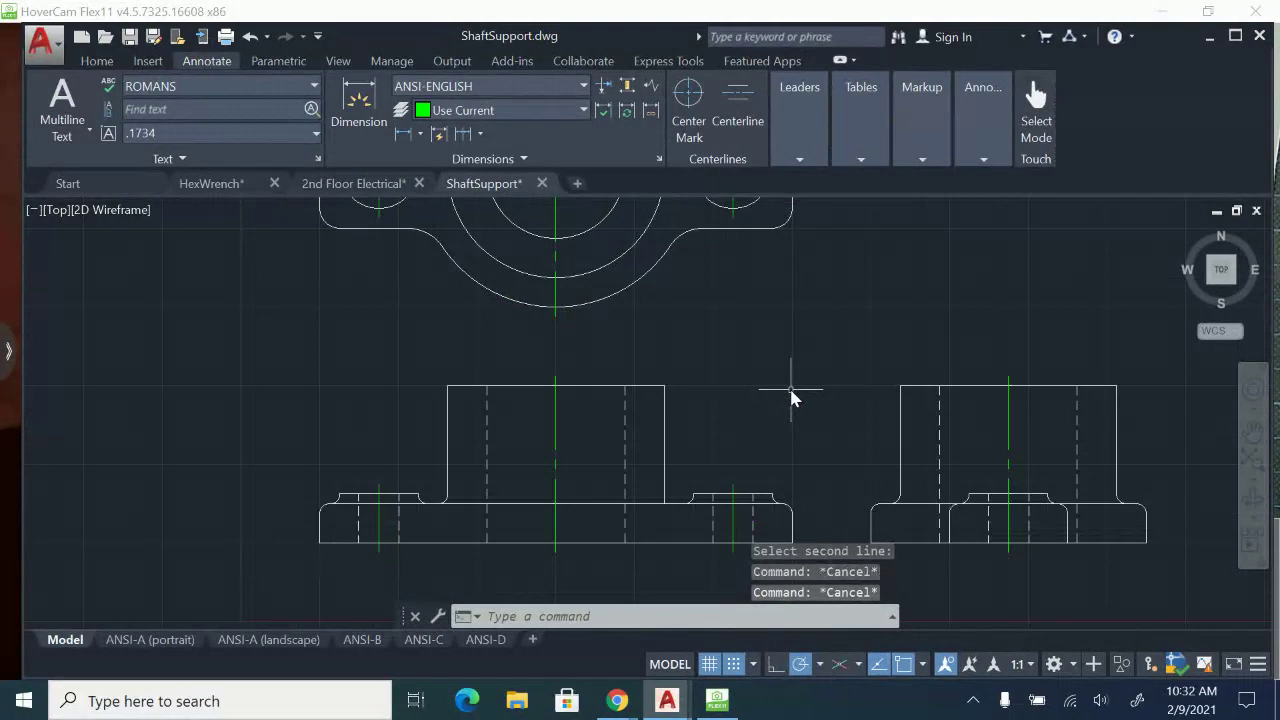
Examine the dimensioned reference drawing and its notes, comparing them with the drawn views.
scroll(790, 397, "down", 3)
middle_click_drag(906, 497, 271, 543)
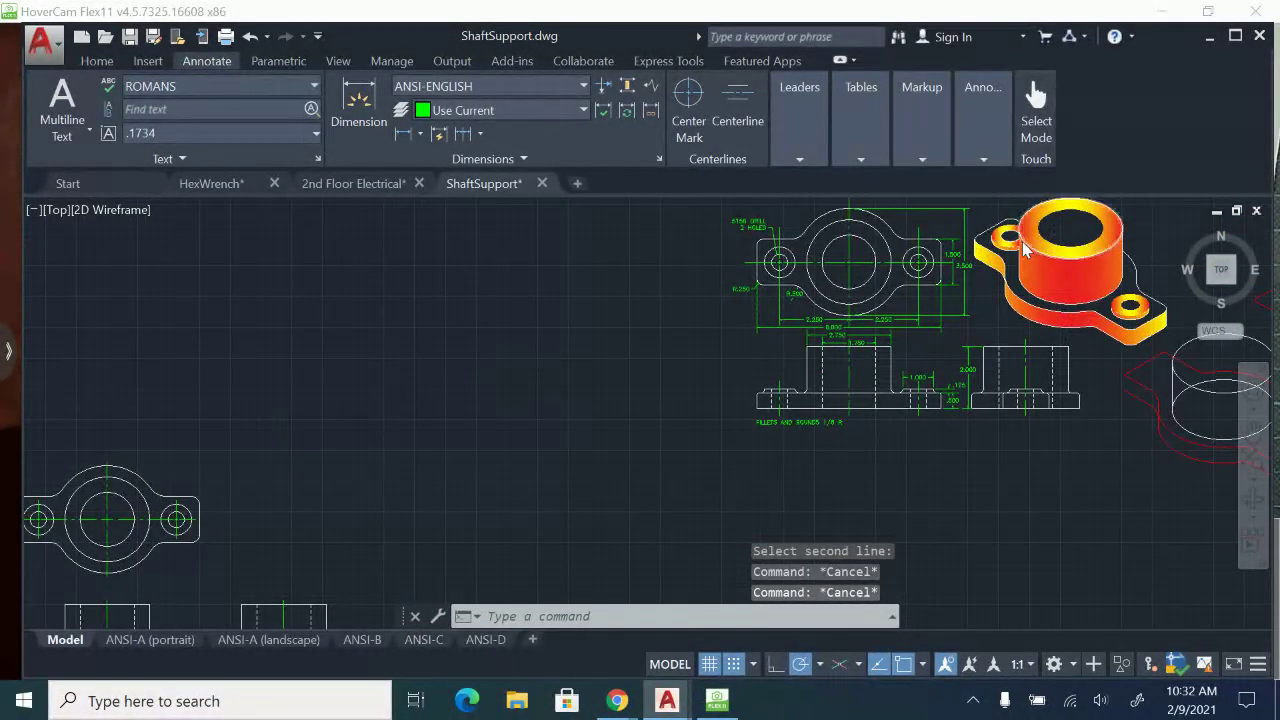
scroll(1026, 255, "up", 4)
mouse_move(1036, 292)
middle_mouse_down()
mouse_move(984, 270)
mouse_move(800, 355)
middle_mouse_up()
scroll(982, 273, "down", 2)
key("Escape")
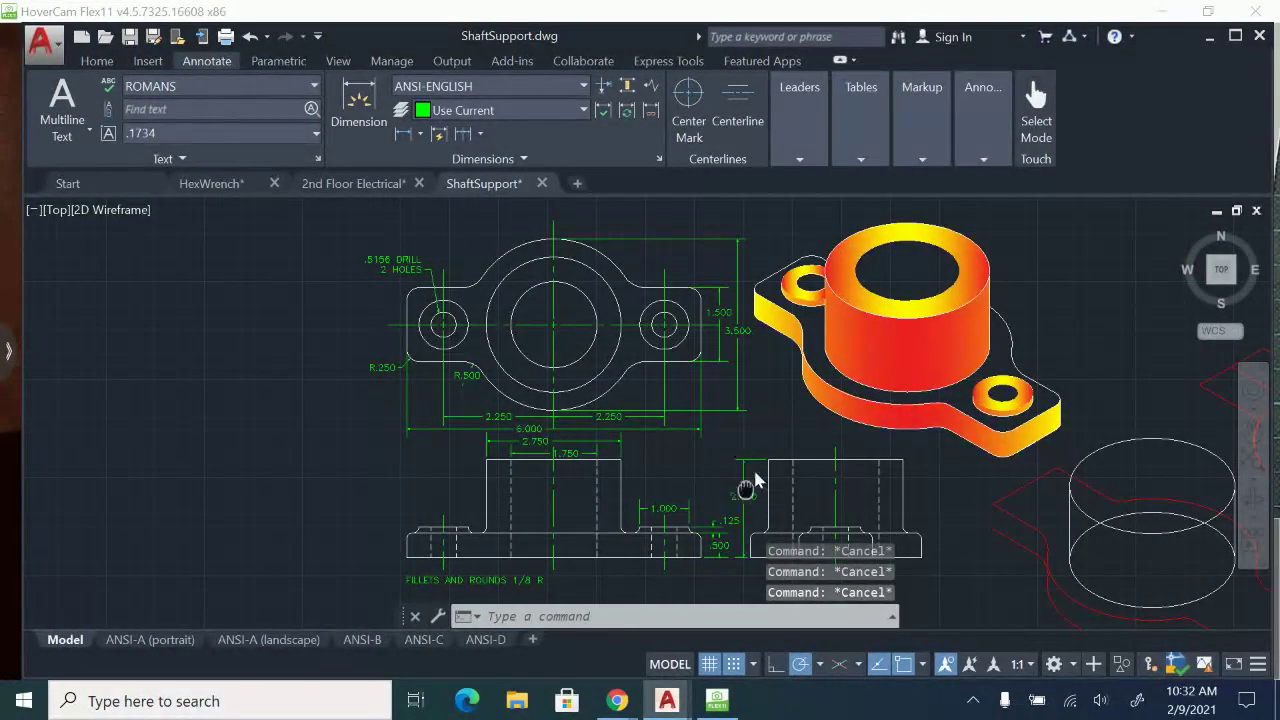
scroll(435, 587, "up", 4)
mouse_move(520, 531)
middle_mouse_down()
mouse_move(518, 431)
mouse_move(942, 246)
middle_mouse_up()
scroll(325, 365, "down", 4)
middle_click_drag(360, 275, 860, 235)
scroll(646, 371, "up", 4)
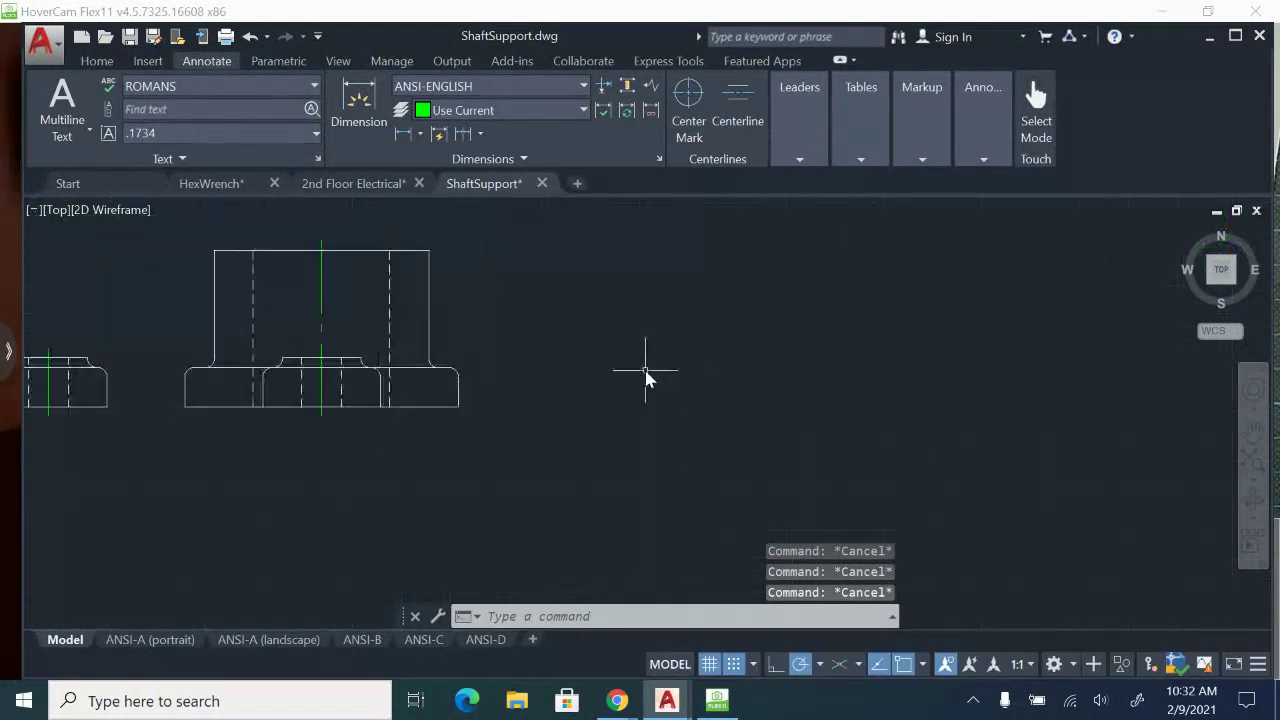
Make DIMENSION the current layer.
left_click(97, 61)
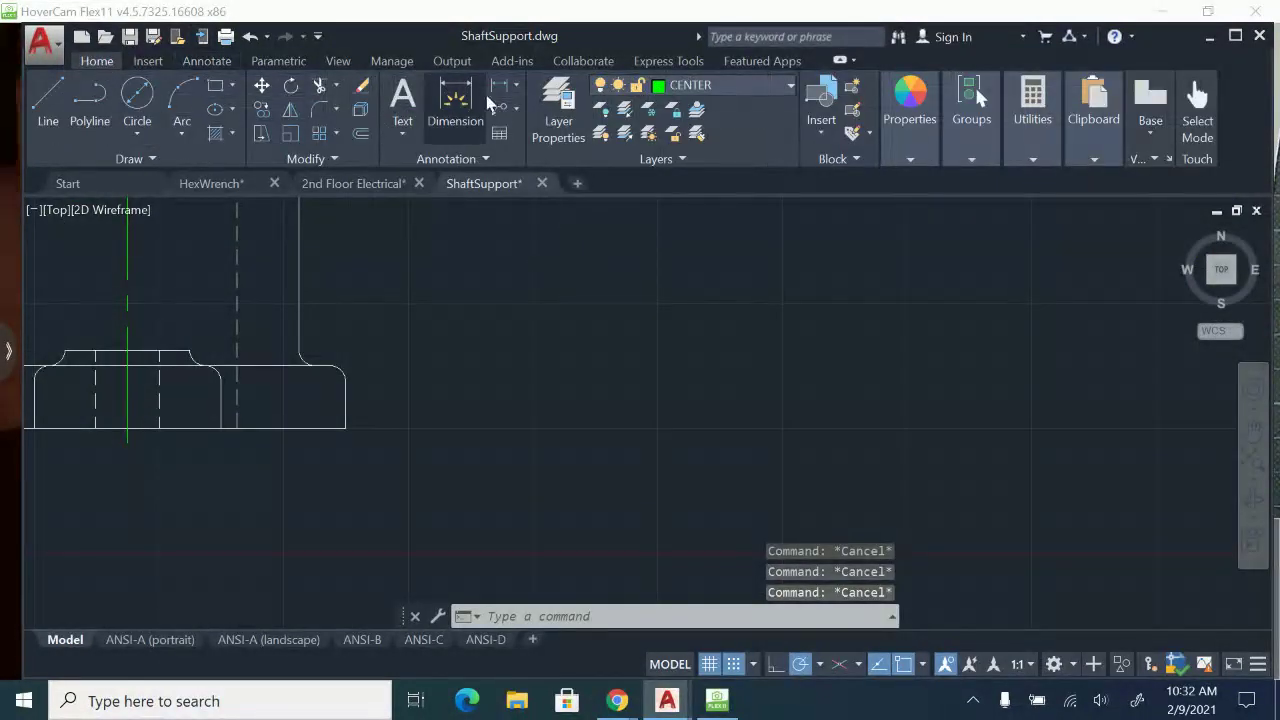
left_click(402, 100)
key("Escape")
left_click(701, 86)
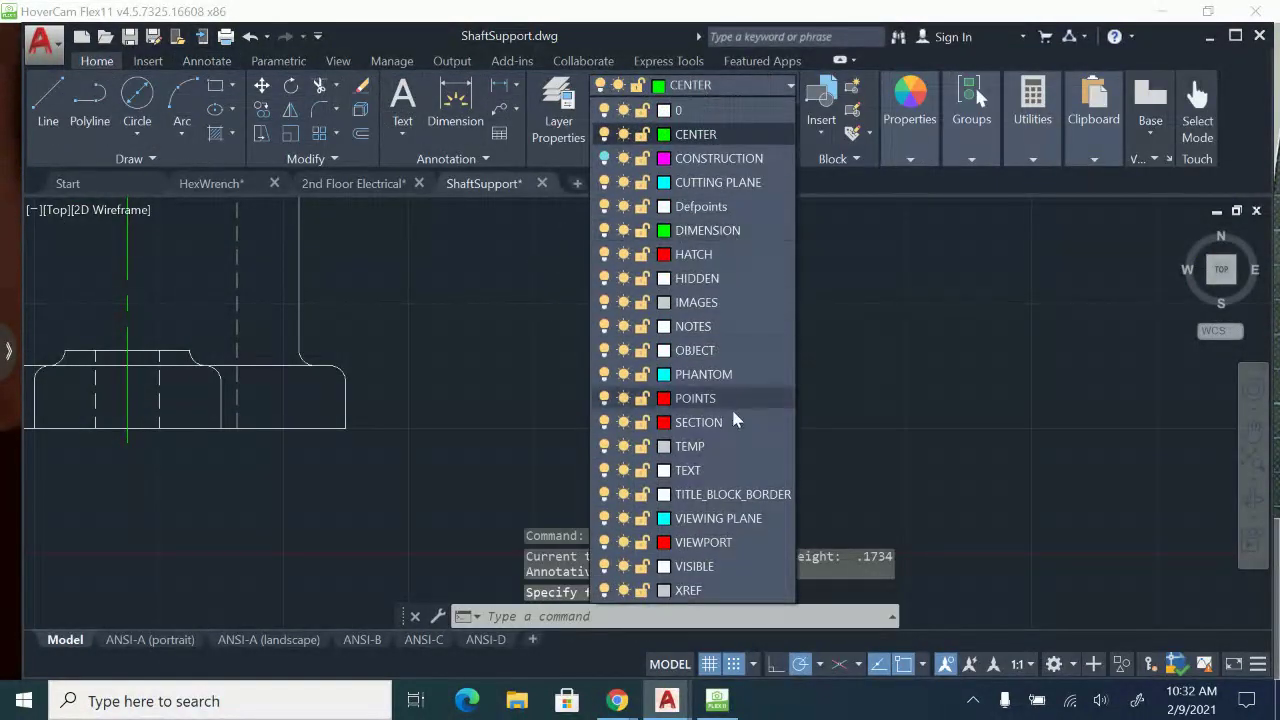
left_click(700, 230)
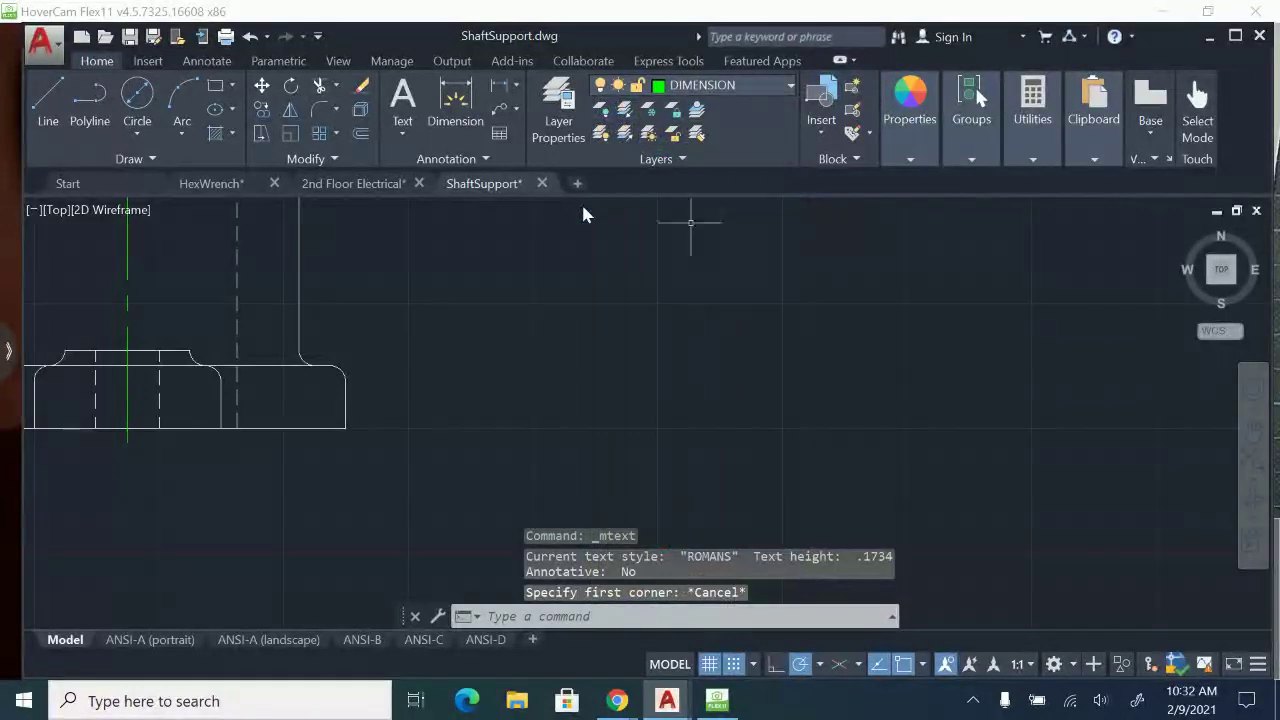
Add the multiline text note "FILLETS AND ROUNDS 1/8 R" with a stacked fraction and 0.125 text height below the side view.
left_click(402, 100)
scroll(380, 466, "down", 3)
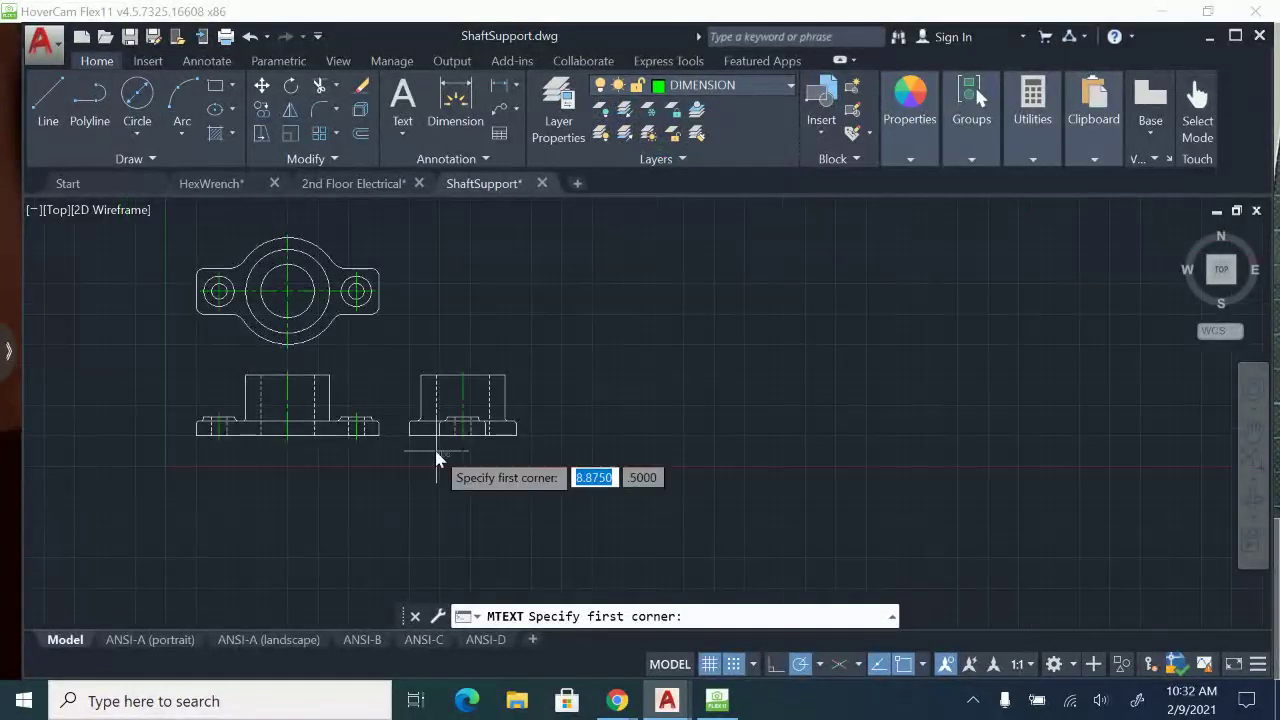
scroll(543, 423, "up", 2)
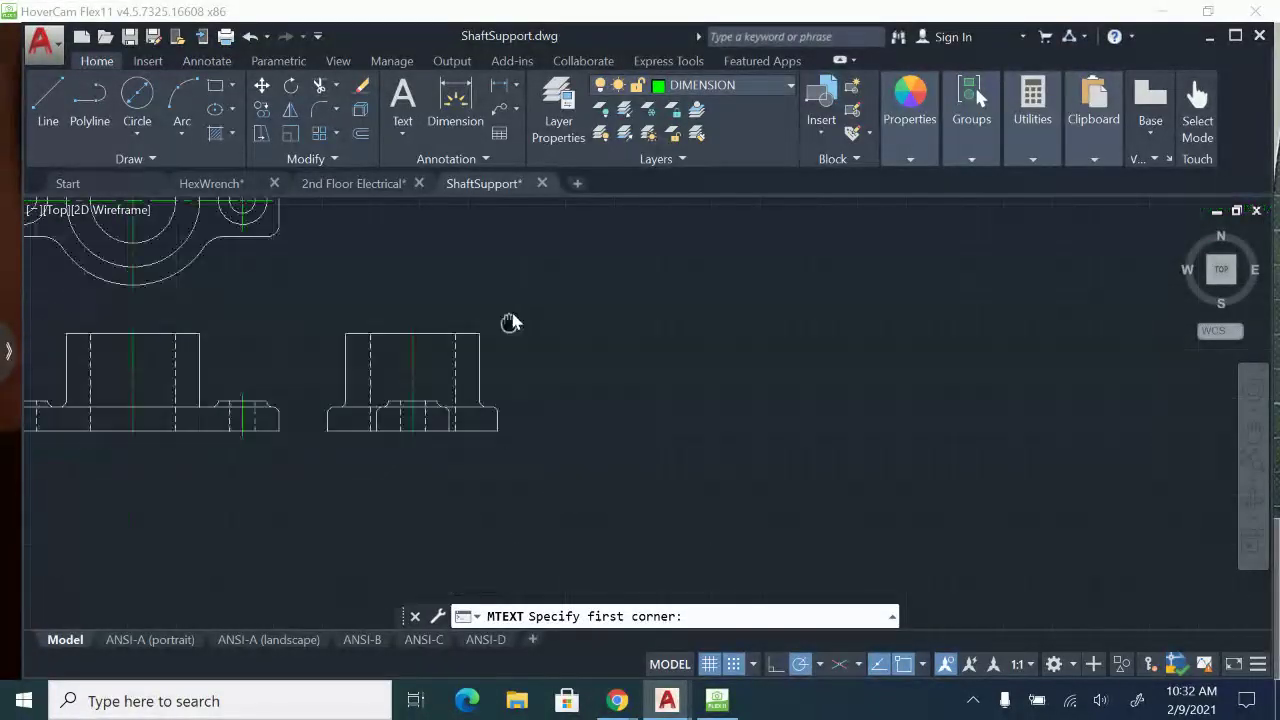
left_click(337, 456)
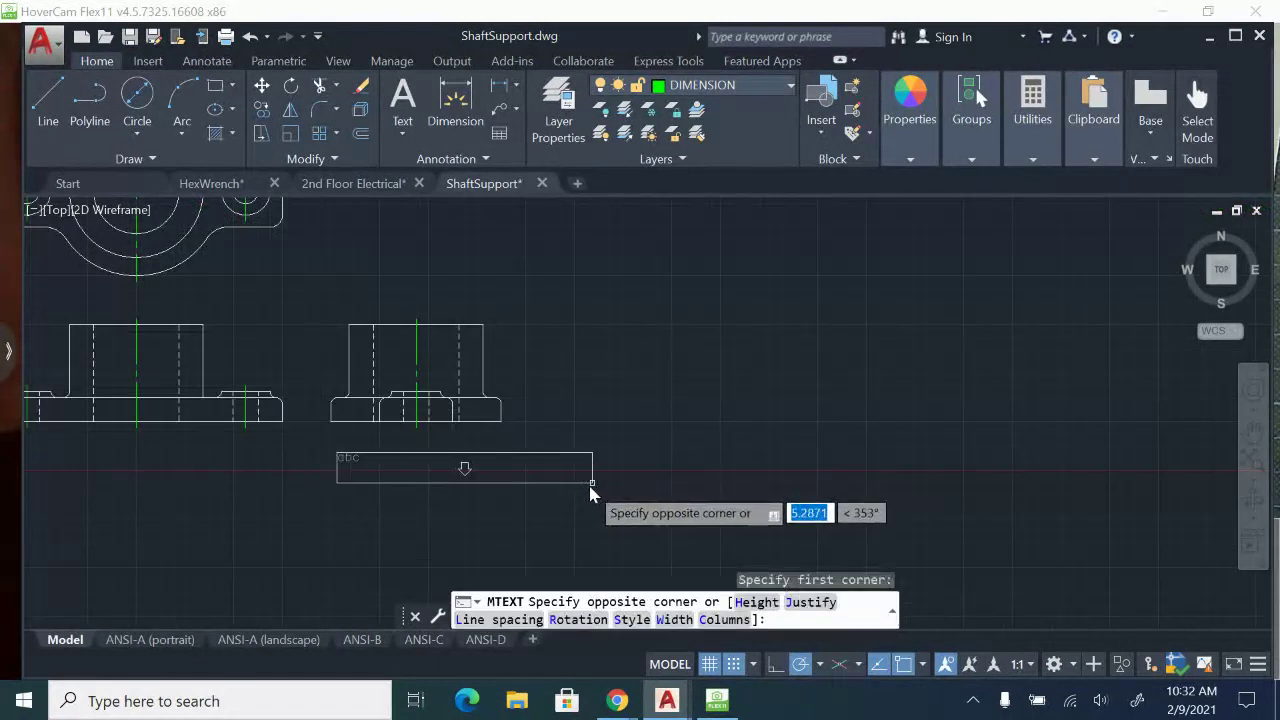
left_click(592, 485)
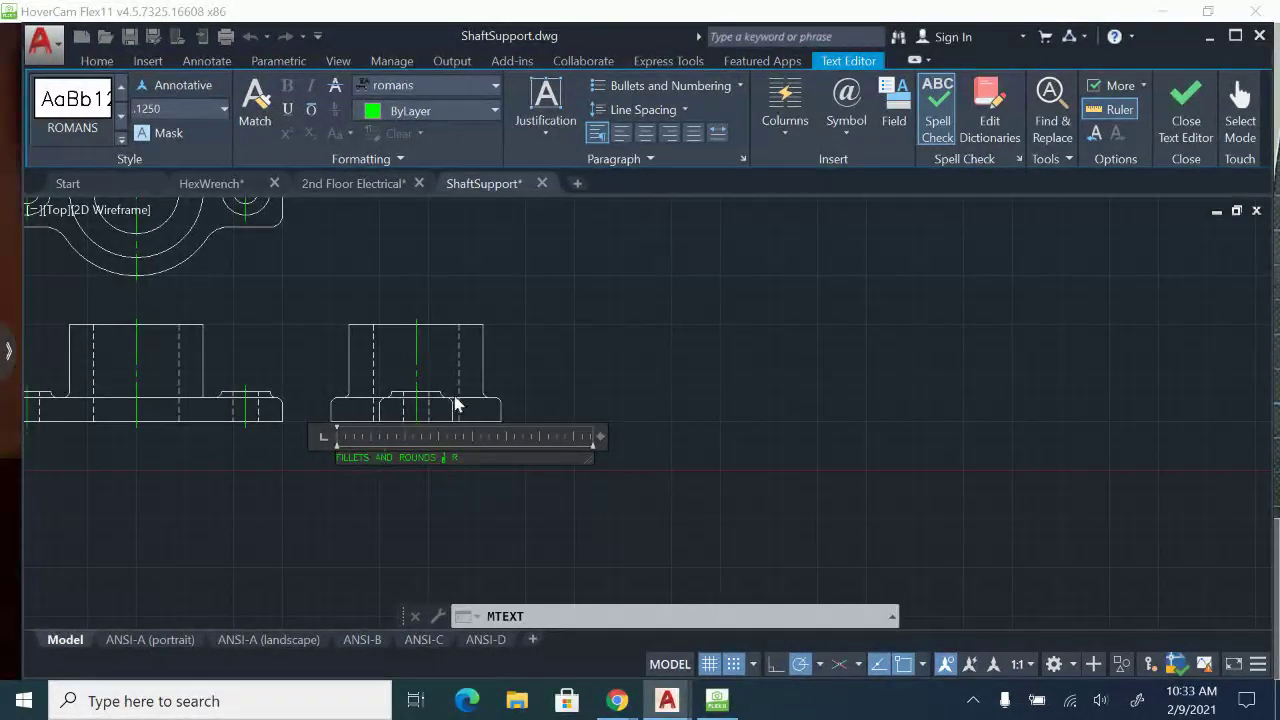
left_click(1193, 131)
scroll(454, 453, "up", 2)
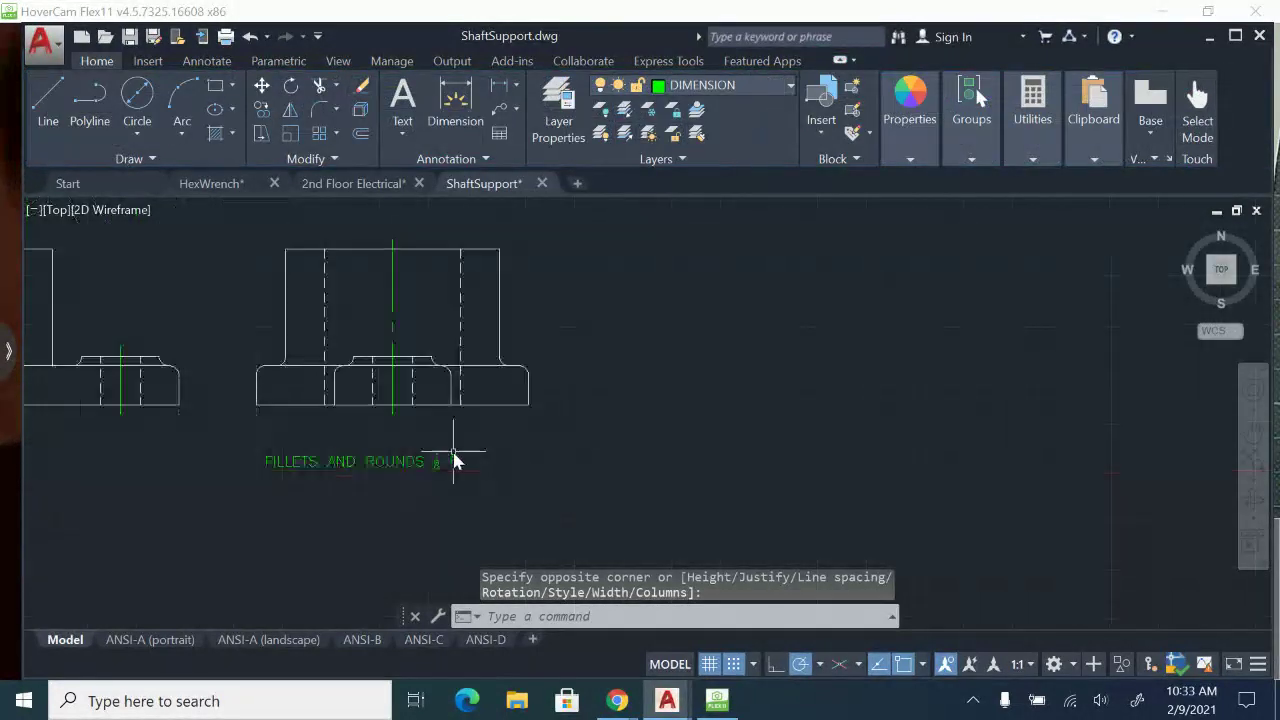
Check the reference top view's drill callout, radii and dimensions against the drawn top view.
middle_click_drag(412, 449, 609, 509)
scroll(609, 517, "down", 3)
scroll(857, 386, "up", 4)
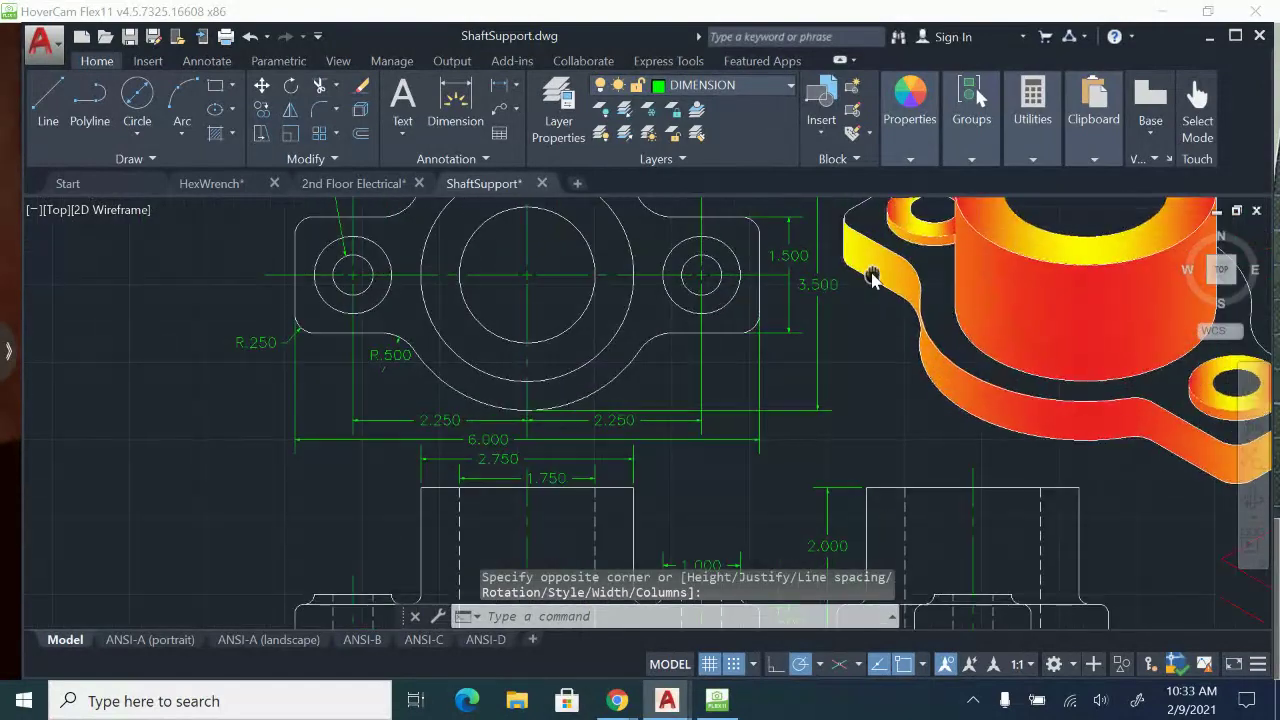
middle_click_drag(881, 279, 749, 345)
mouse_move(427, 413)
middle_mouse_down()
mouse_move(988, 380)
mouse_move(1005, 40)
middle_mouse_up()
scroll(600, 466, "down", 3)
scroll(612, 525, "up", 7)
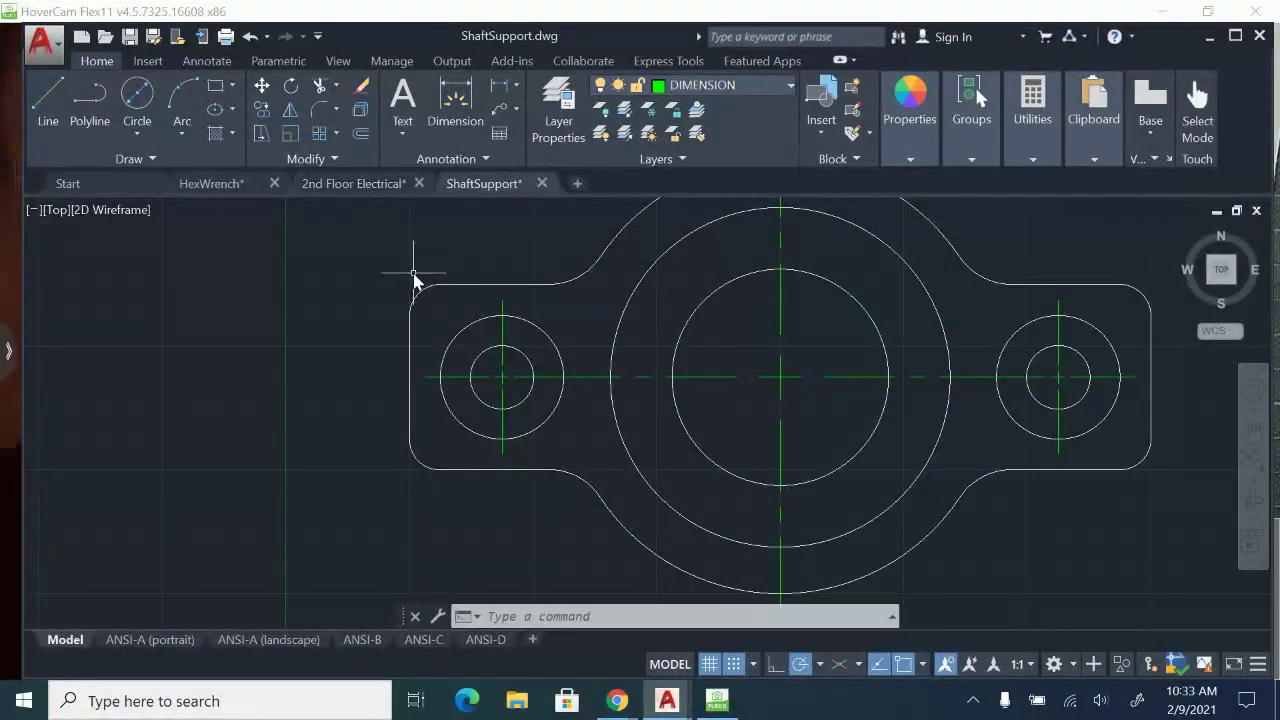
Draw a quick leader from the top view's left small hole up past the base's upper left corner, with a 0.125 horizontal landing.
type("le")
key("Return")
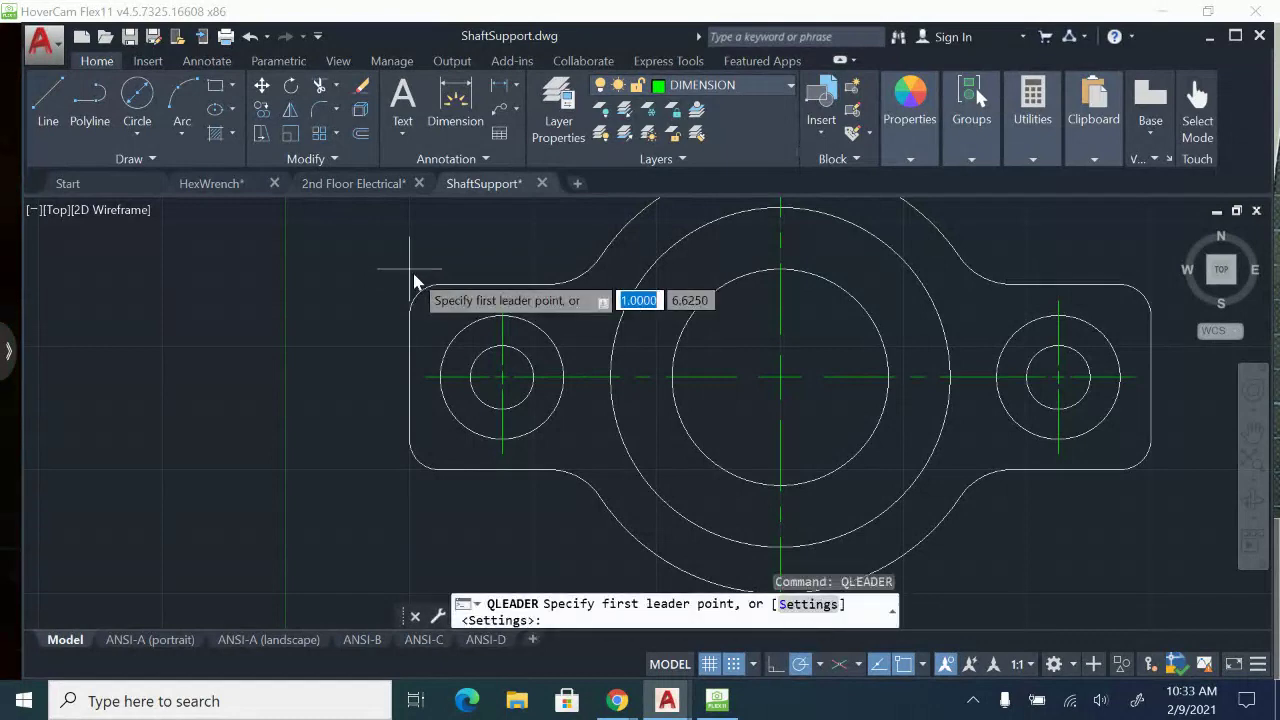
left_click(482, 358)
scroll(457, 323, "down", 2)
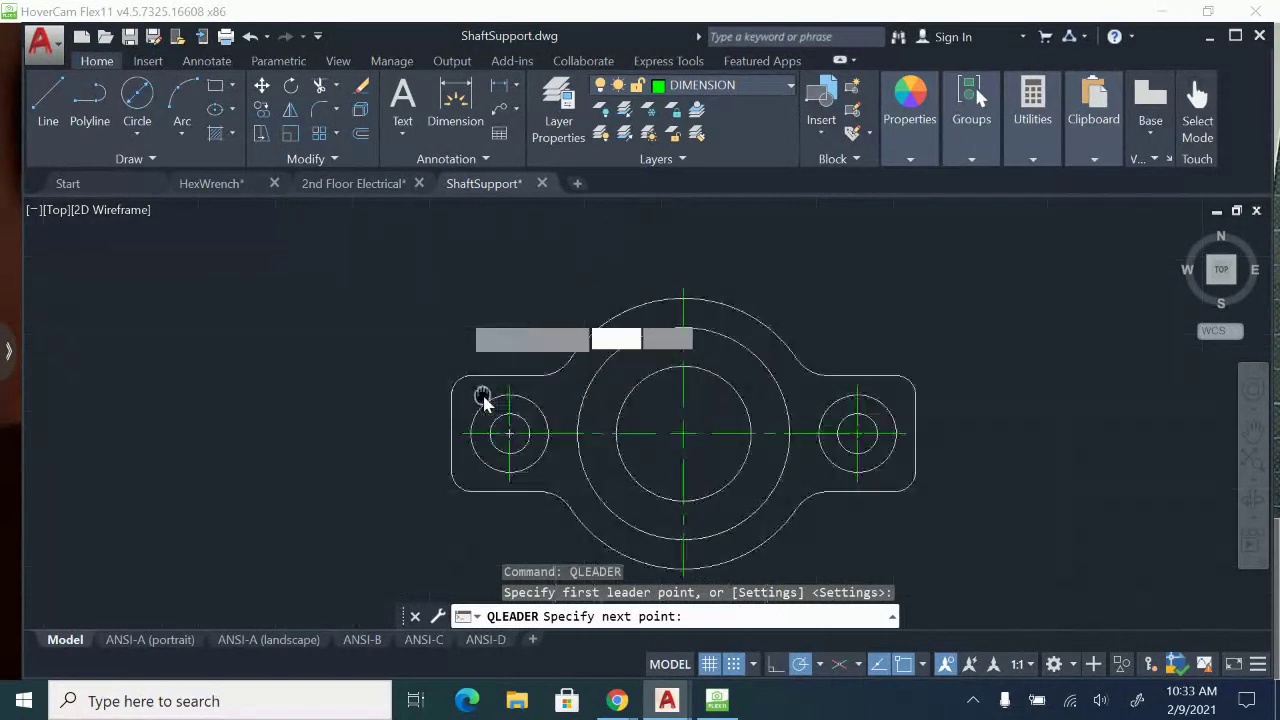
middle_click_drag(483, 397, 485, 403)
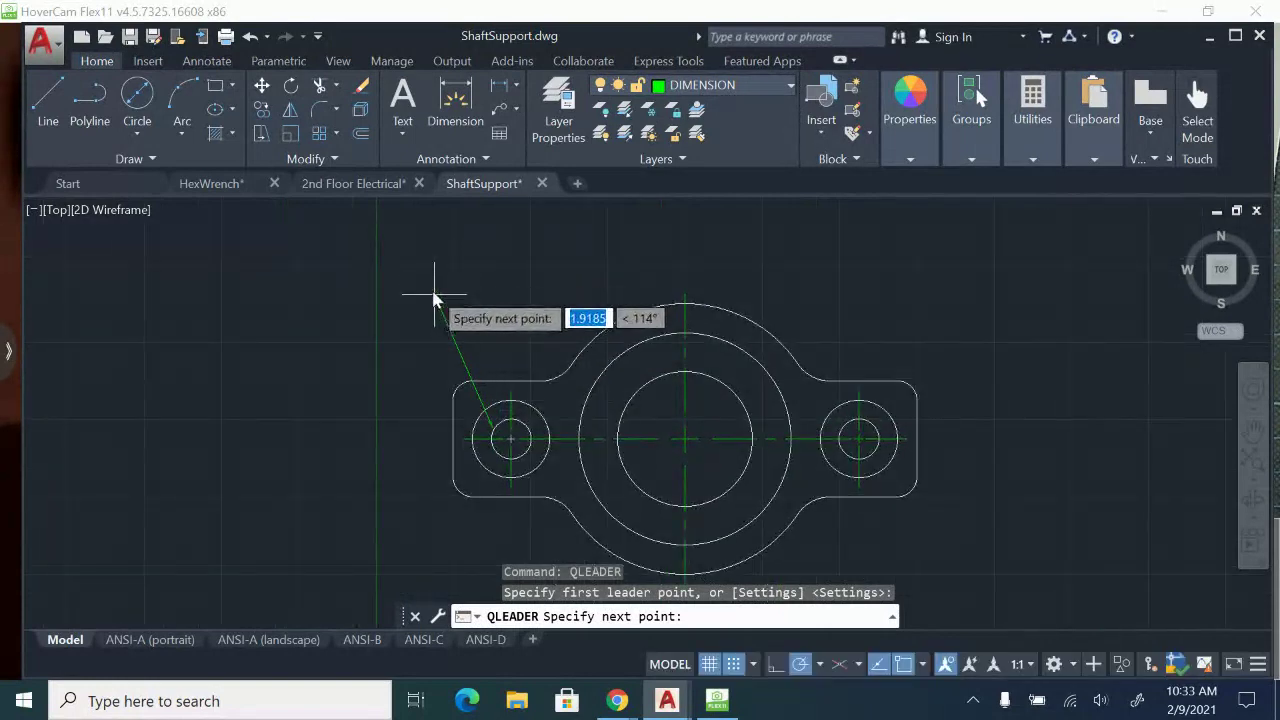
left_click(434, 296)
scroll(434, 293, "up", 3)
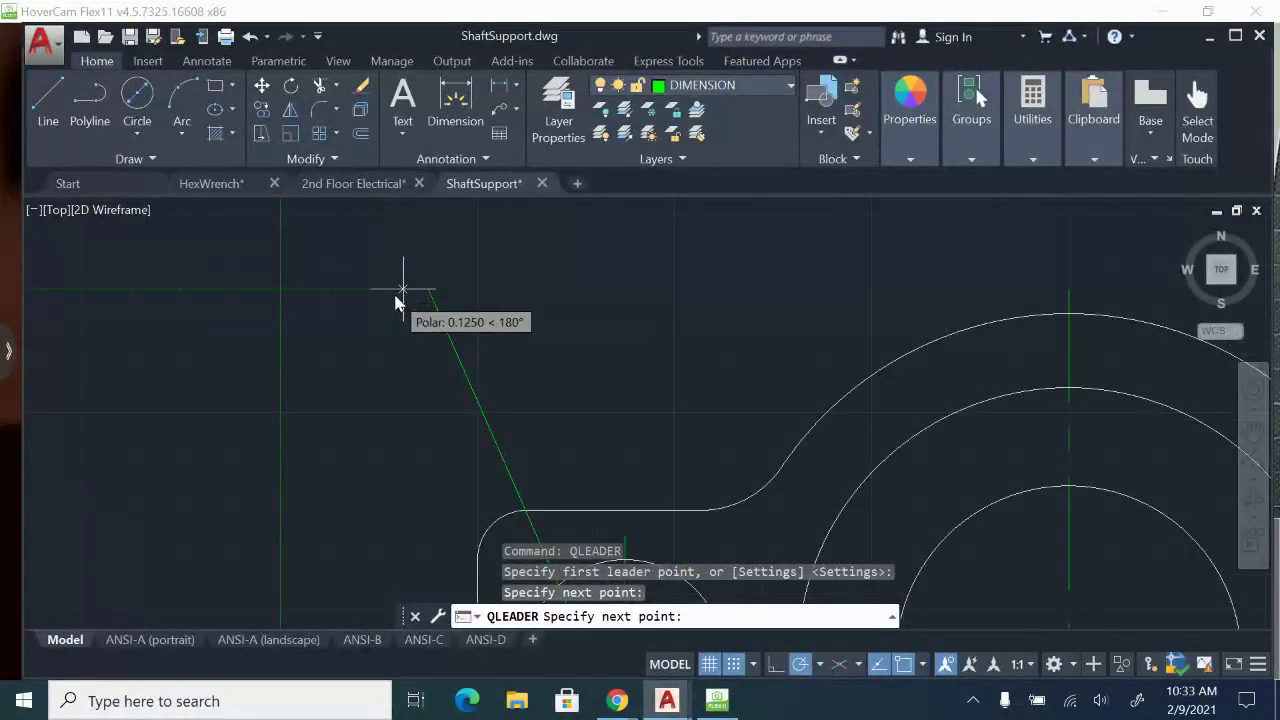
left_click(403, 290)
Set the leader's text width to .125 and enter the two-line annotation ".5156 DRILL" and "2 HOLES".
type(".1")
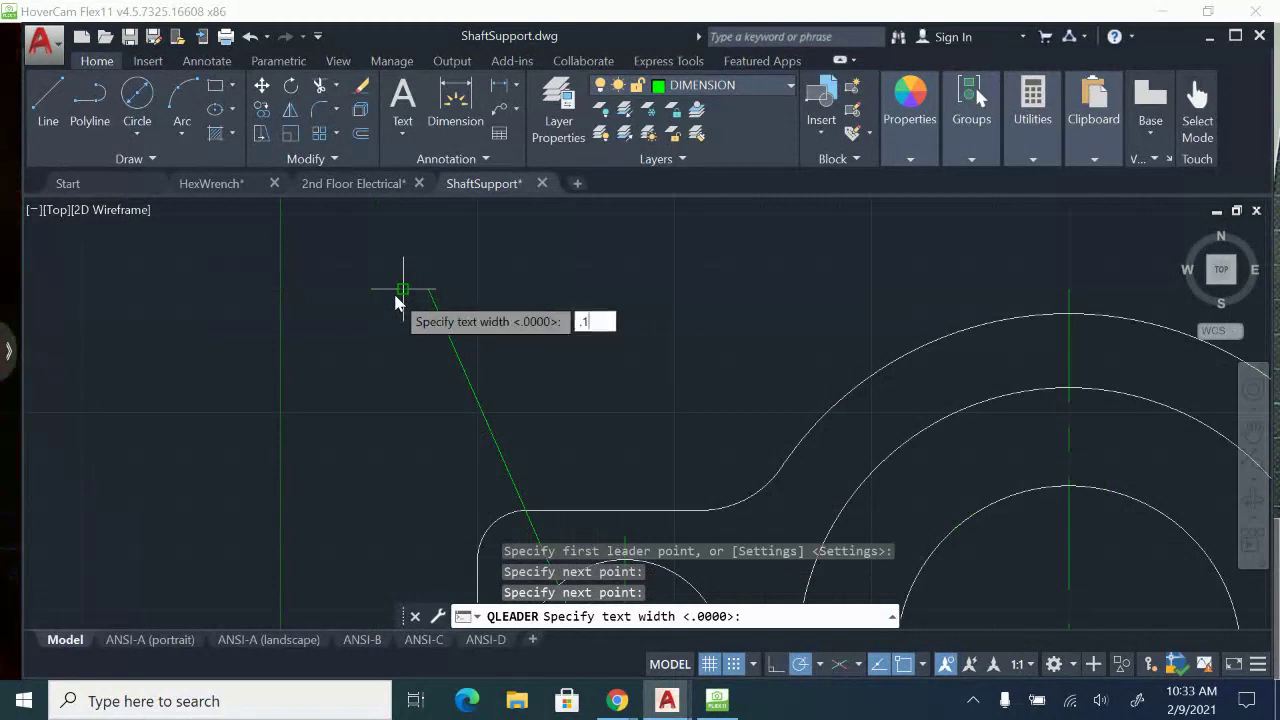
type("25")
key("Return")
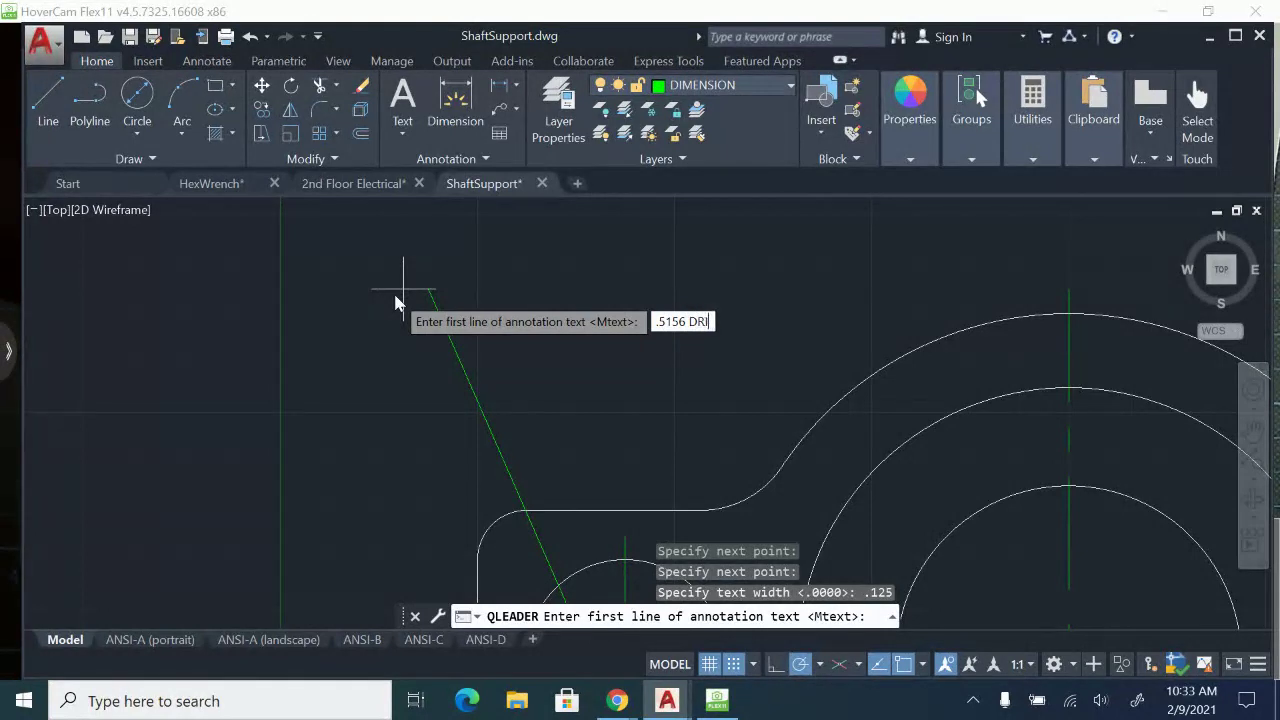
key("Return")
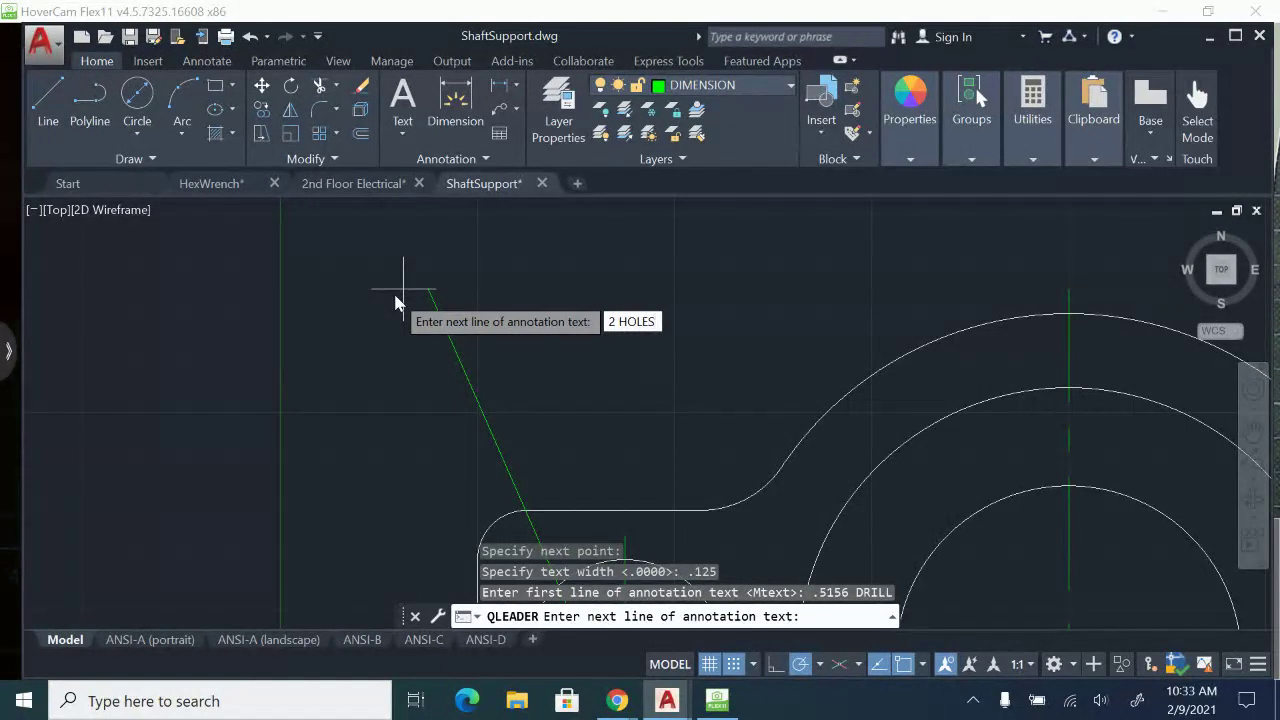
key("Return")
Widen the drill callout's text box so ".5156 DRILL" and "2 HOLES" each fit on one line.
mouse_move(397, 371)
middle_mouse_down()
mouse_move(500, 500)
mouse_move(518, 410)
middle_mouse_up()
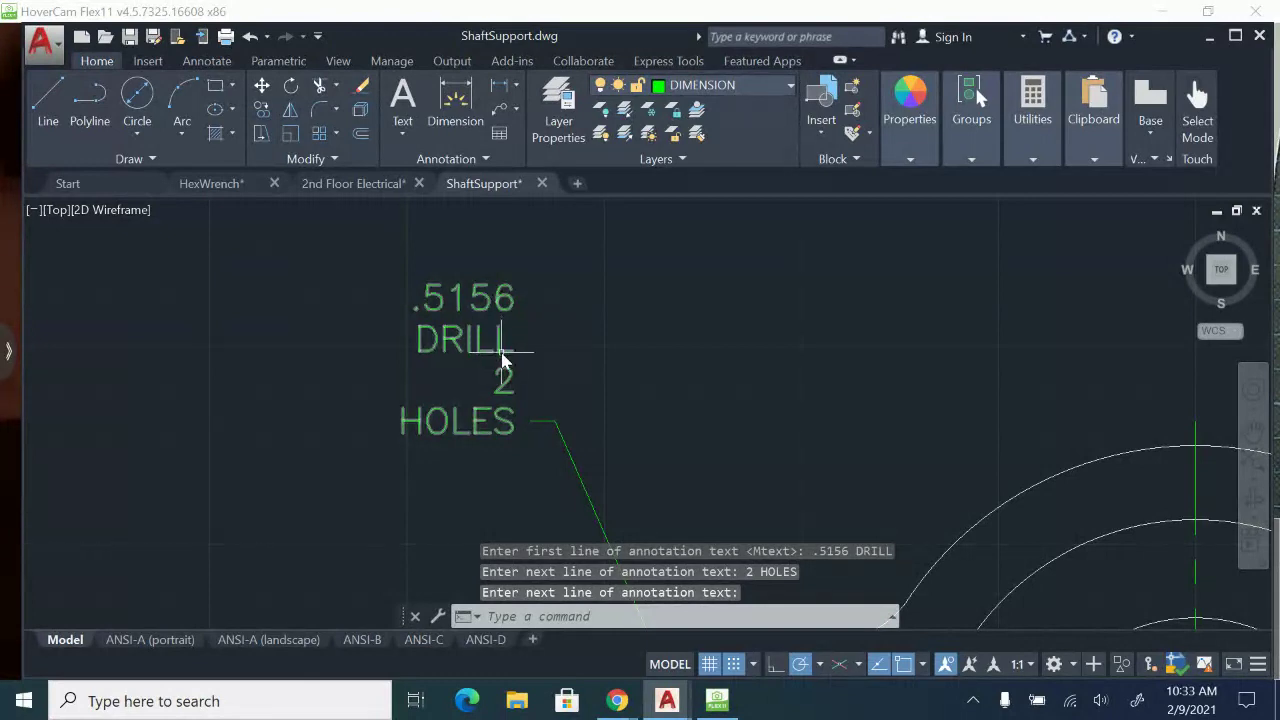
key("Return")
left_click(503, 360)
double_click(512, 305)
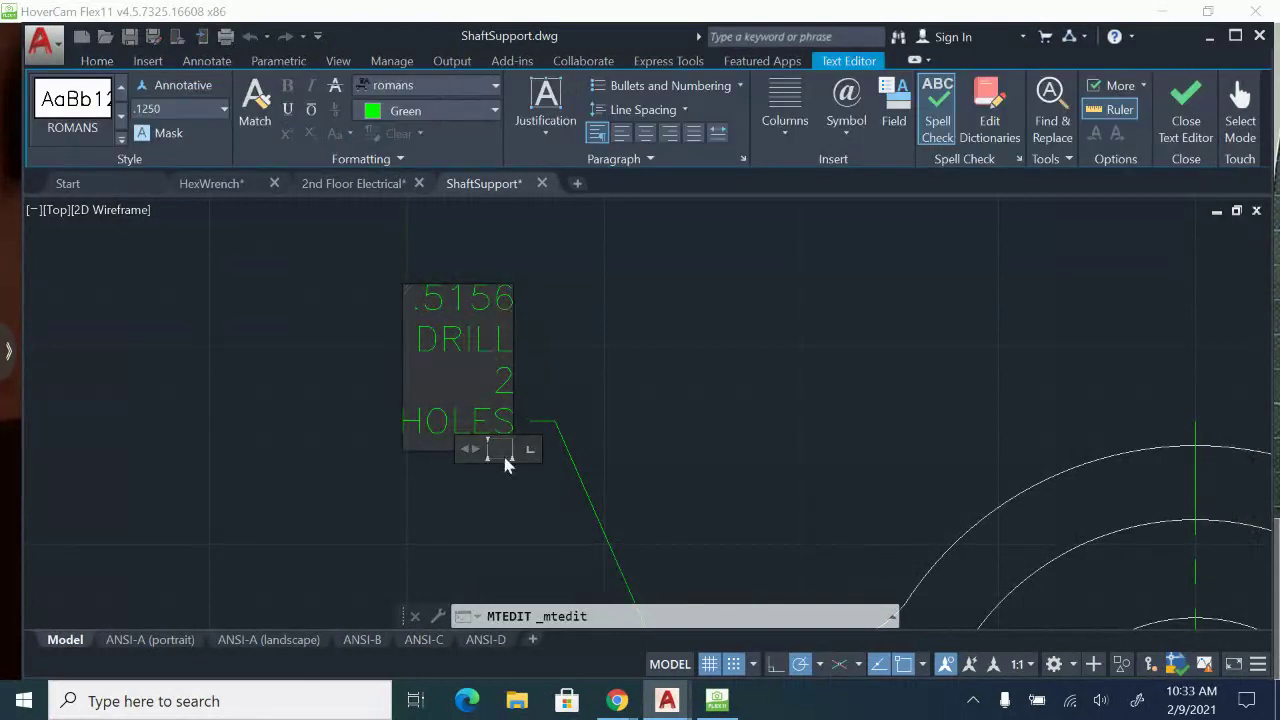
left_click_drag(472, 446, 210, 432)
left_click(1186, 115)
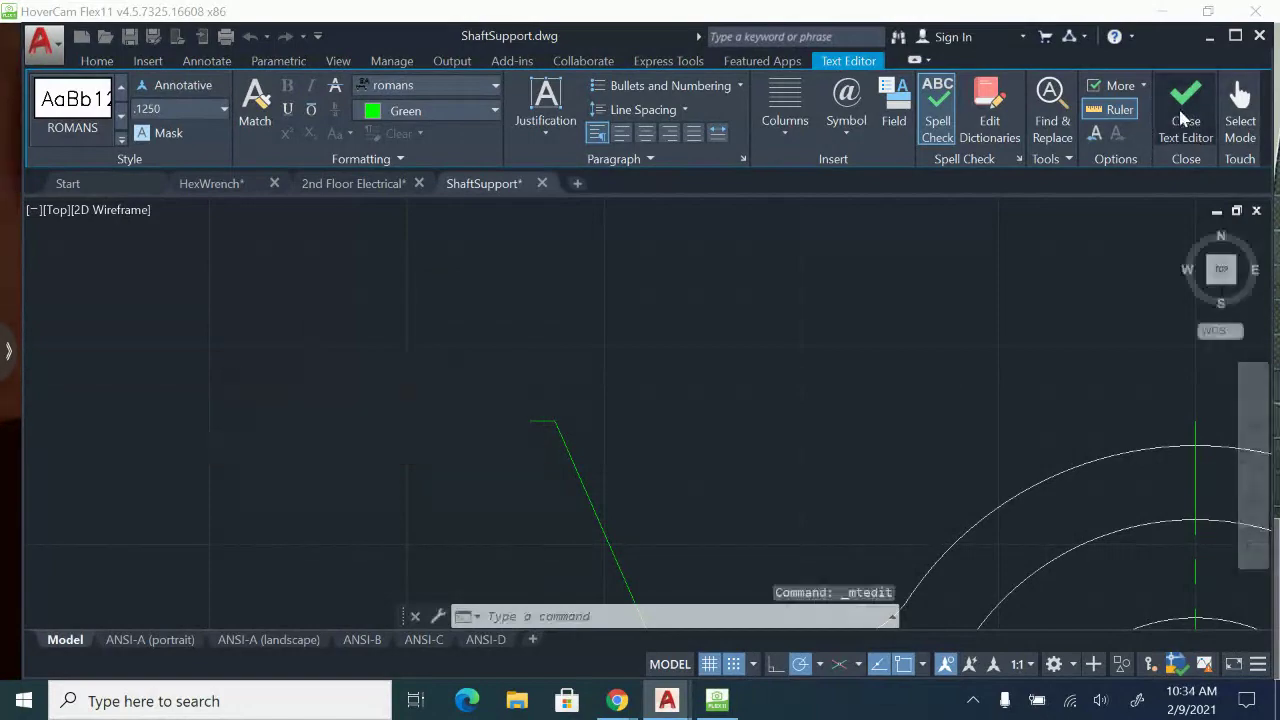
Review the reference drawing for the dimensions still missing from the drawn views.
scroll(838, 393, "down", 2)
mouse_move(990, 480)
middle_mouse_down()
mouse_move(735, 328)
mouse_move(600, 335)
middle_mouse_up()
scroll(745, 340, "down", 4)
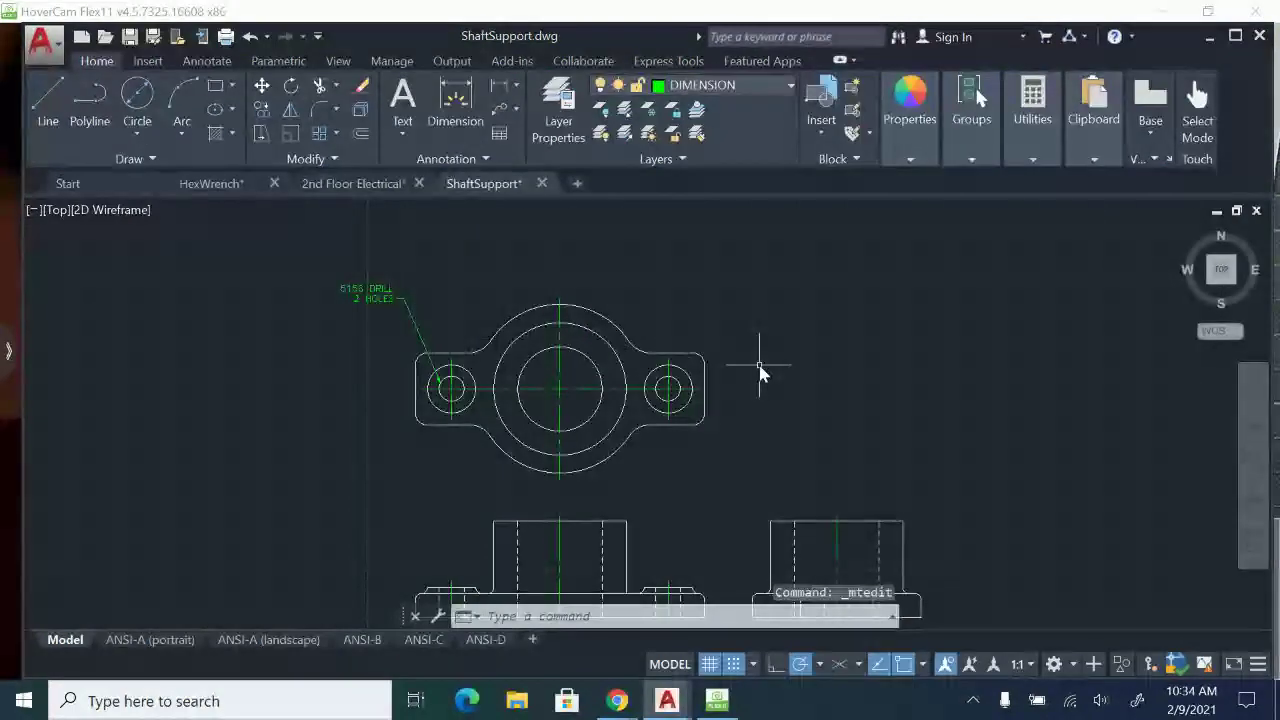
mouse_move(890, 371)
middle_mouse_down()
mouse_move(440, 362)
mouse_move(1014, 360)
mouse_move(1049, 306)
mouse_move(1163, 360)
mouse_move(1177, 348)
middle_mouse_up()
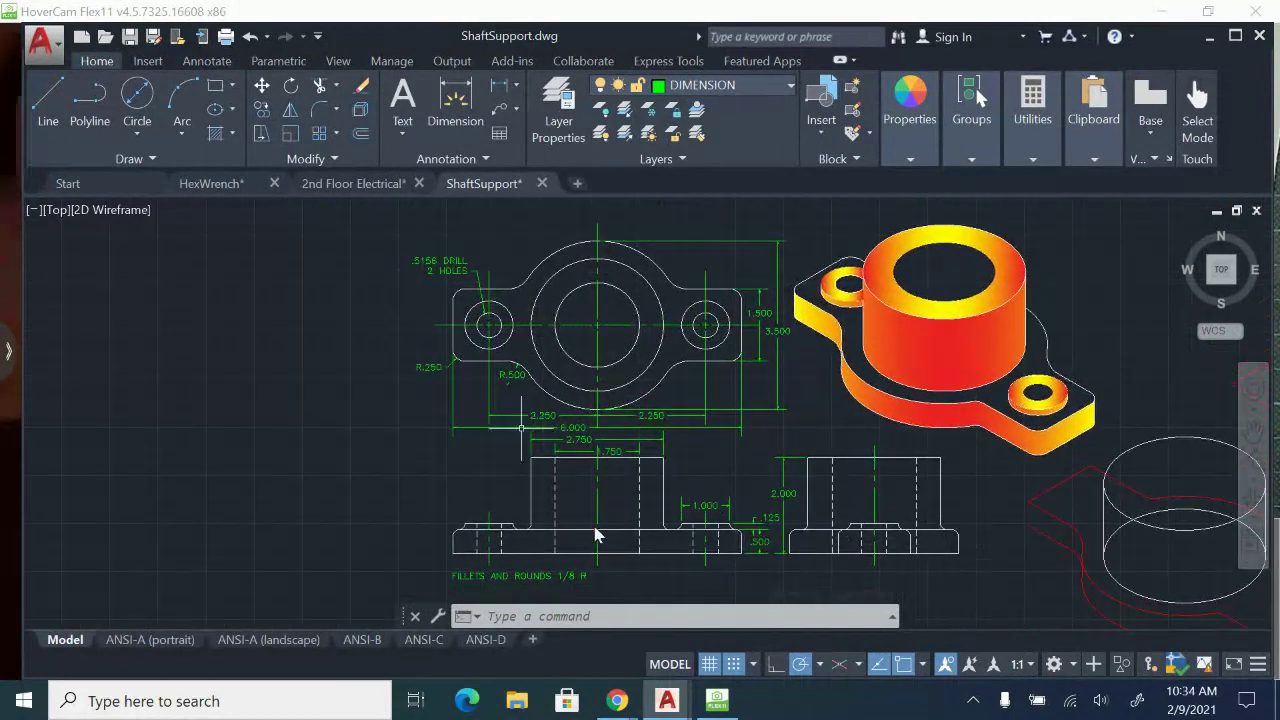